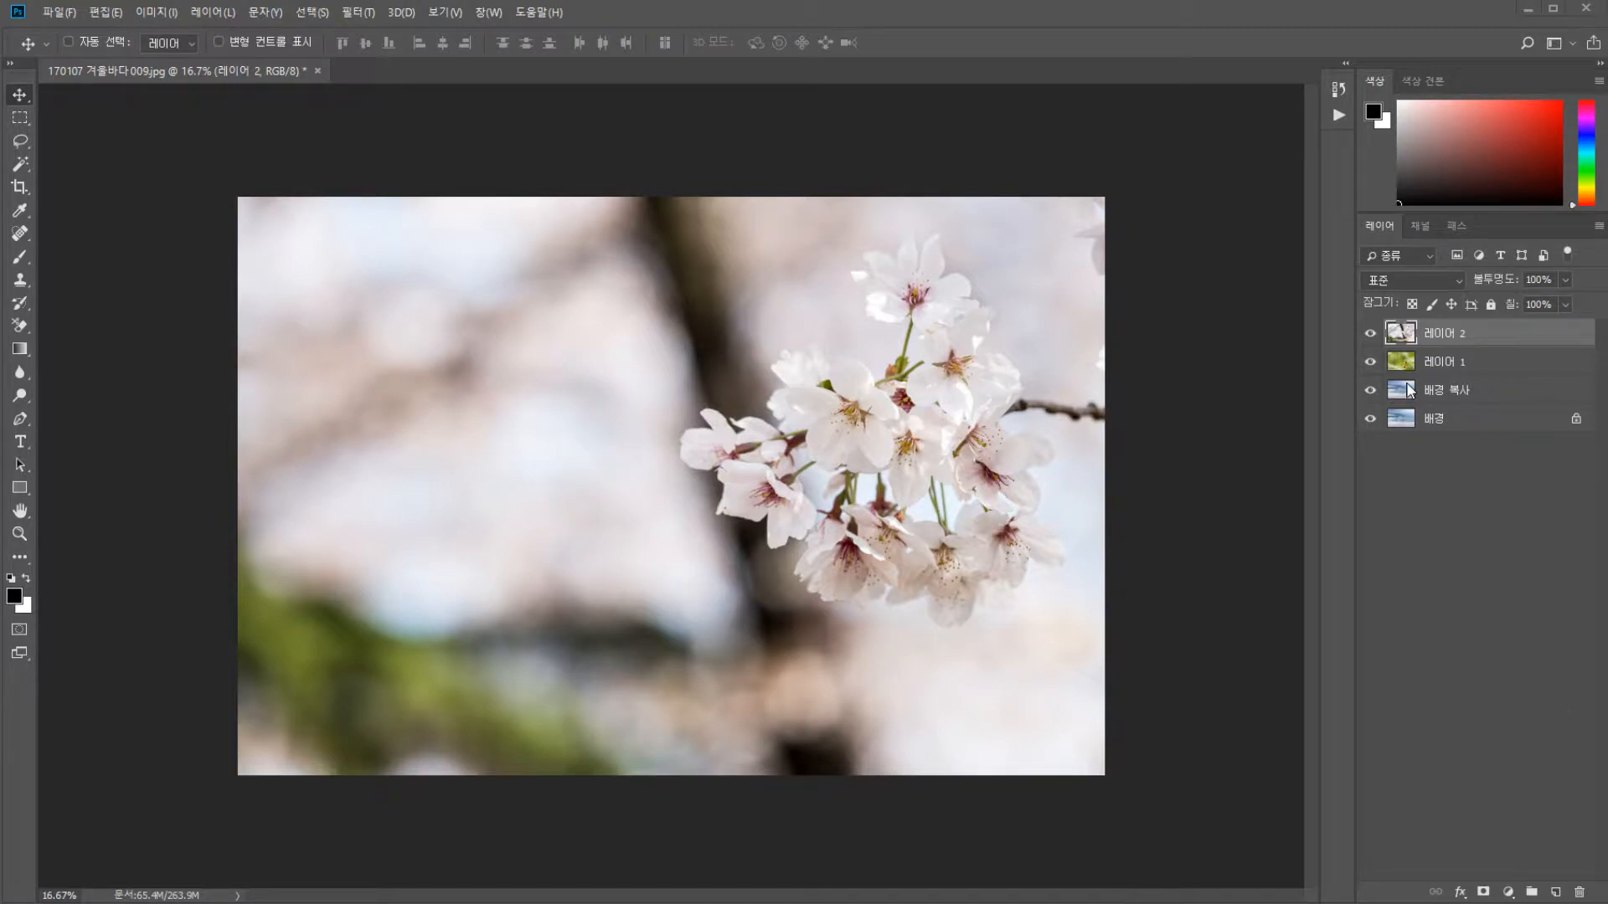
Switch to the web browser, read the dictionary definitions of "layer", close that page and return to Photoshop
{"action": "key", "text": "alt+Tab"}
{"action": "left_click_drag", "start_coordinate": [668, 306], "coordinate": [624, 69]}
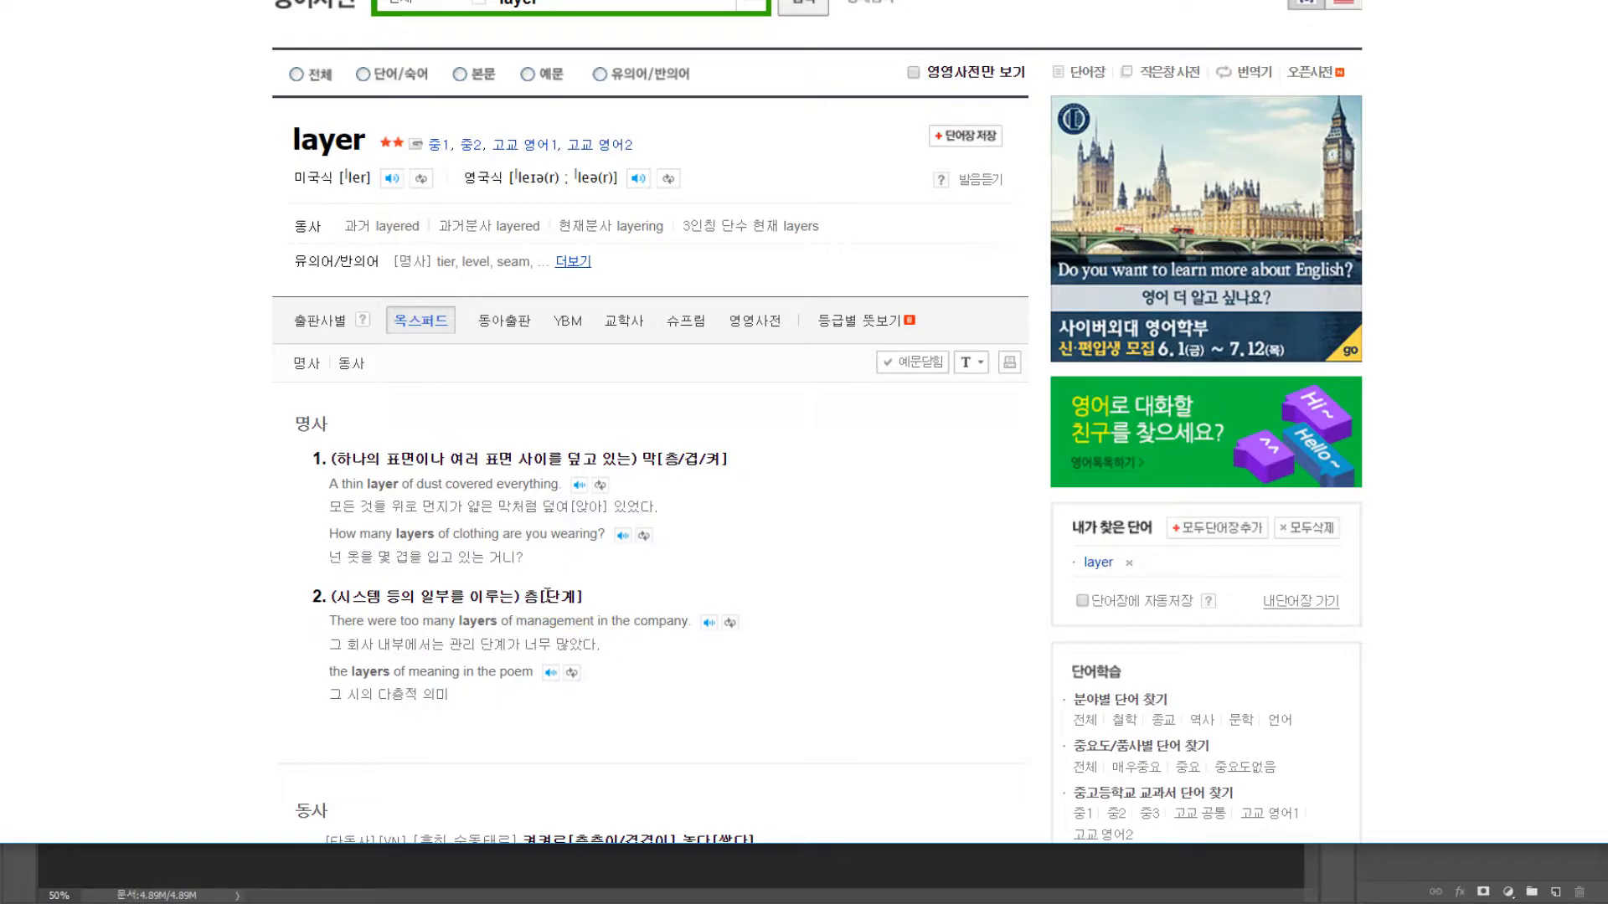
{"action": "key", "text": "ctrl+w"}
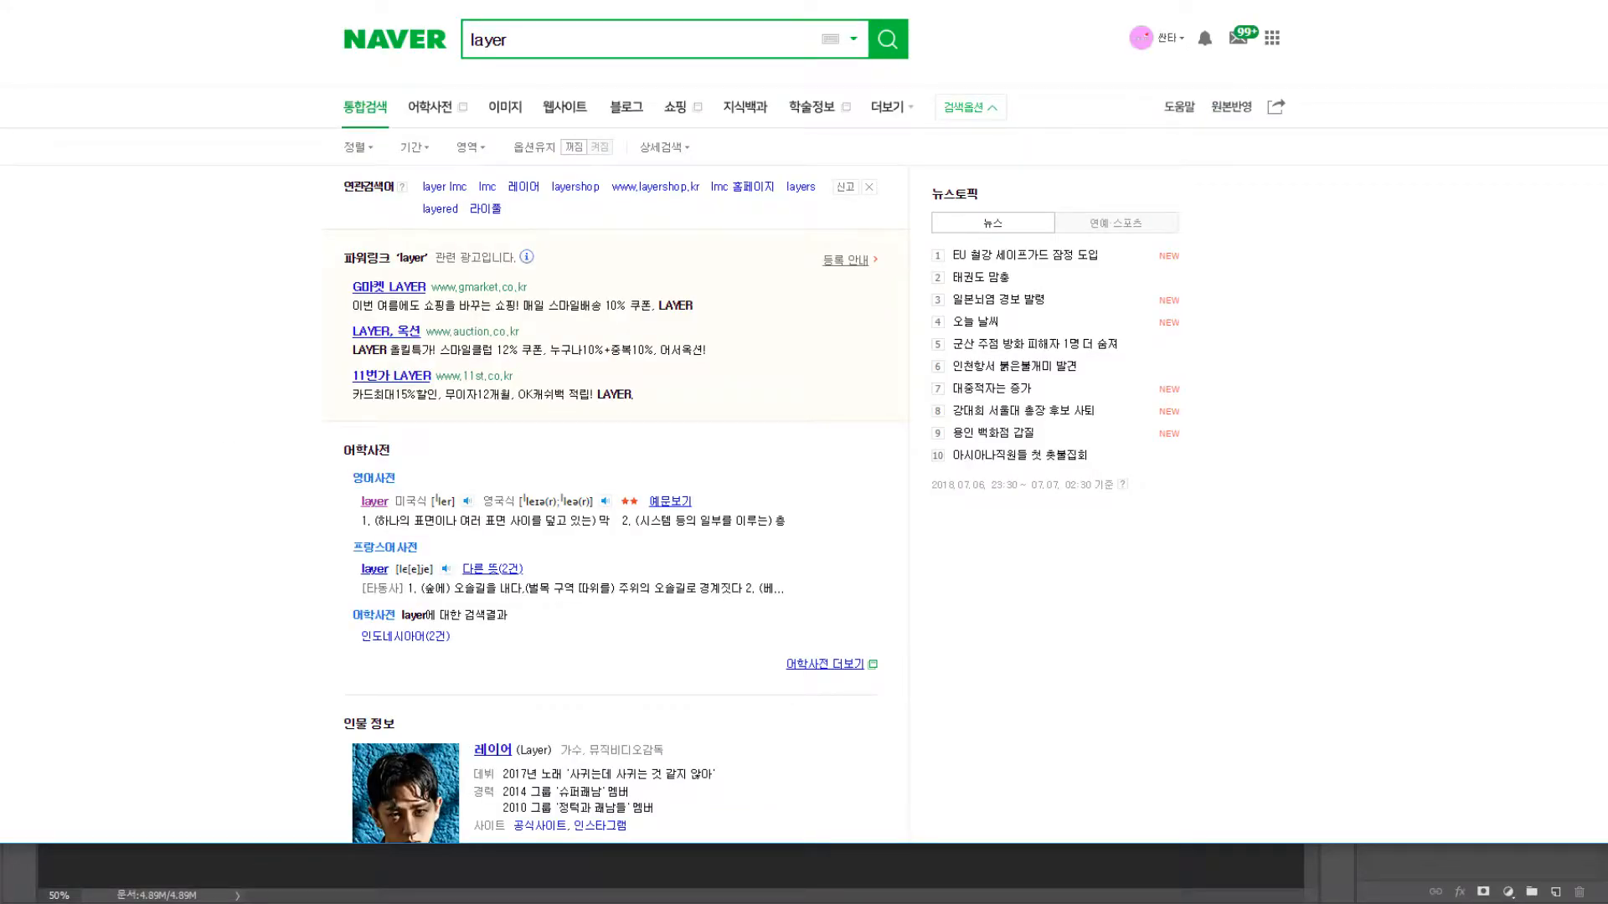
{"action": "key", "text": "alt+Tab"}
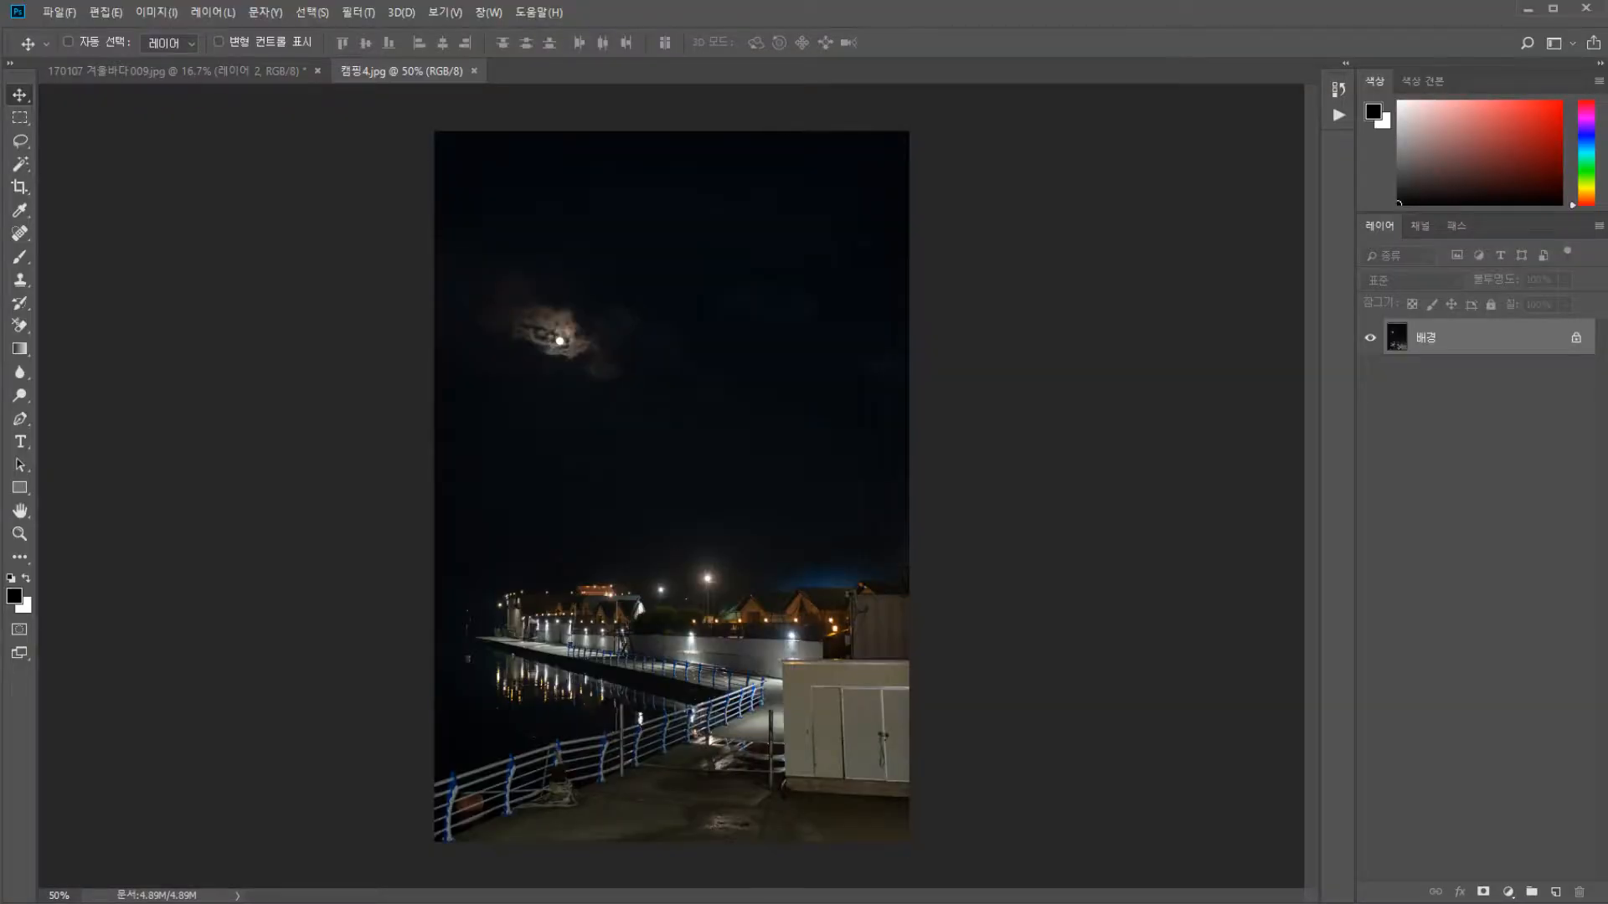
Go back to the 170107 겨울바다009.jpg document and select each of its layers in turn to review the layer stack
{"action": "left_click", "coordinate": [279, 71]}
{"action": "left_click", "coordinate": [1431, 419]}
{"action": "left_click", "coordinate": [1449, 390]}
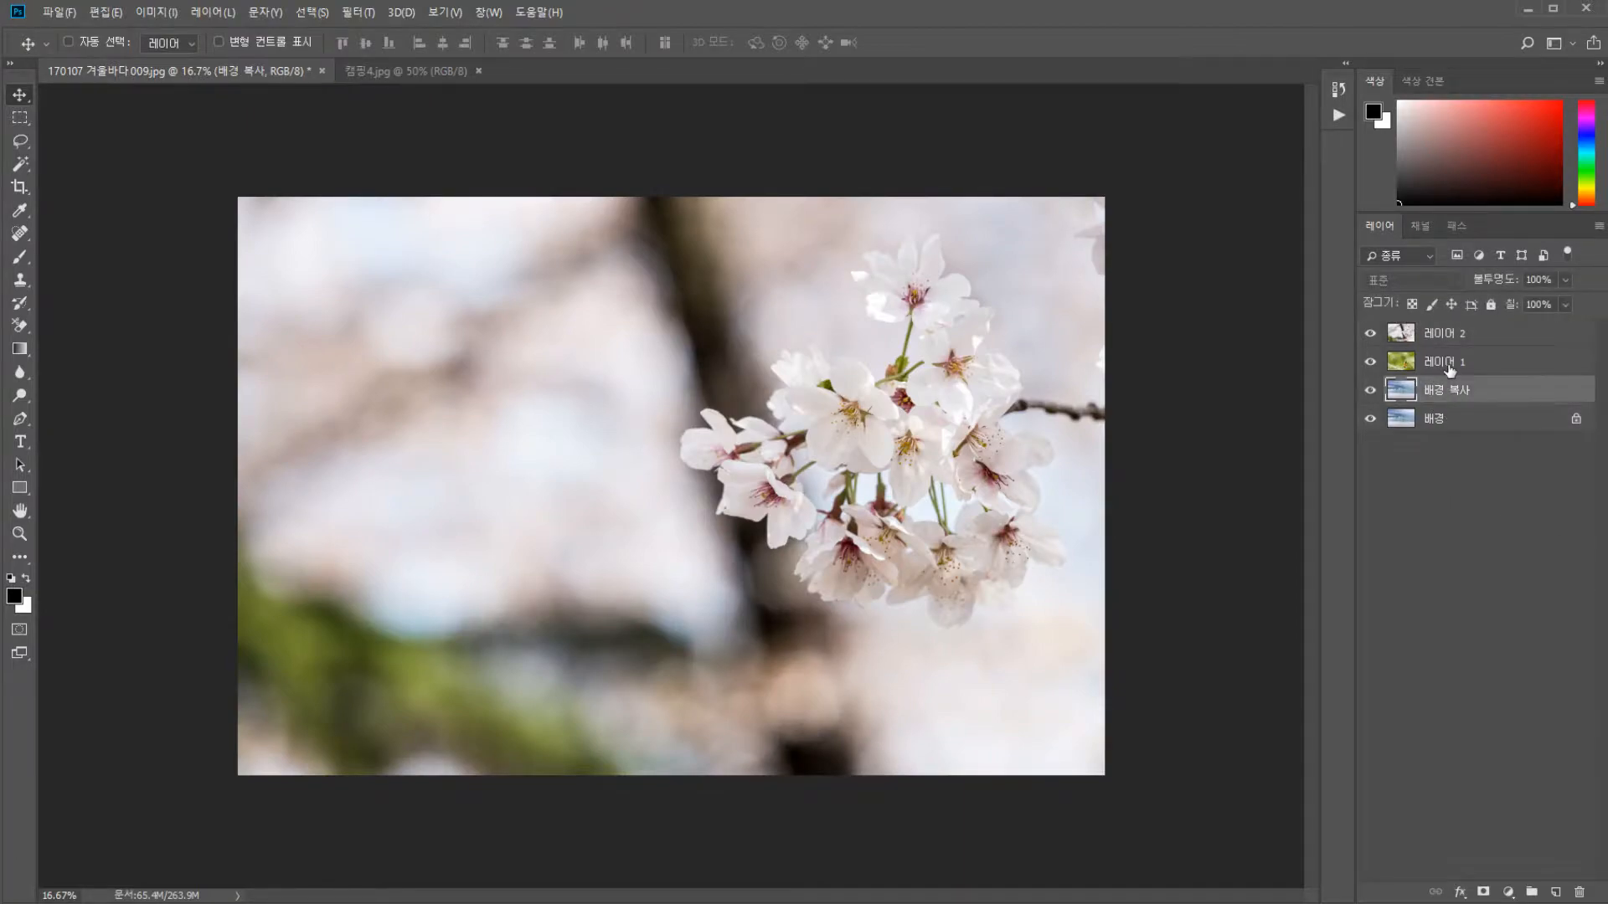
{"action": "left_click", "coordinate": [1456, 362]}
{"action": "left_click", "coordinate": [1459, 337]}
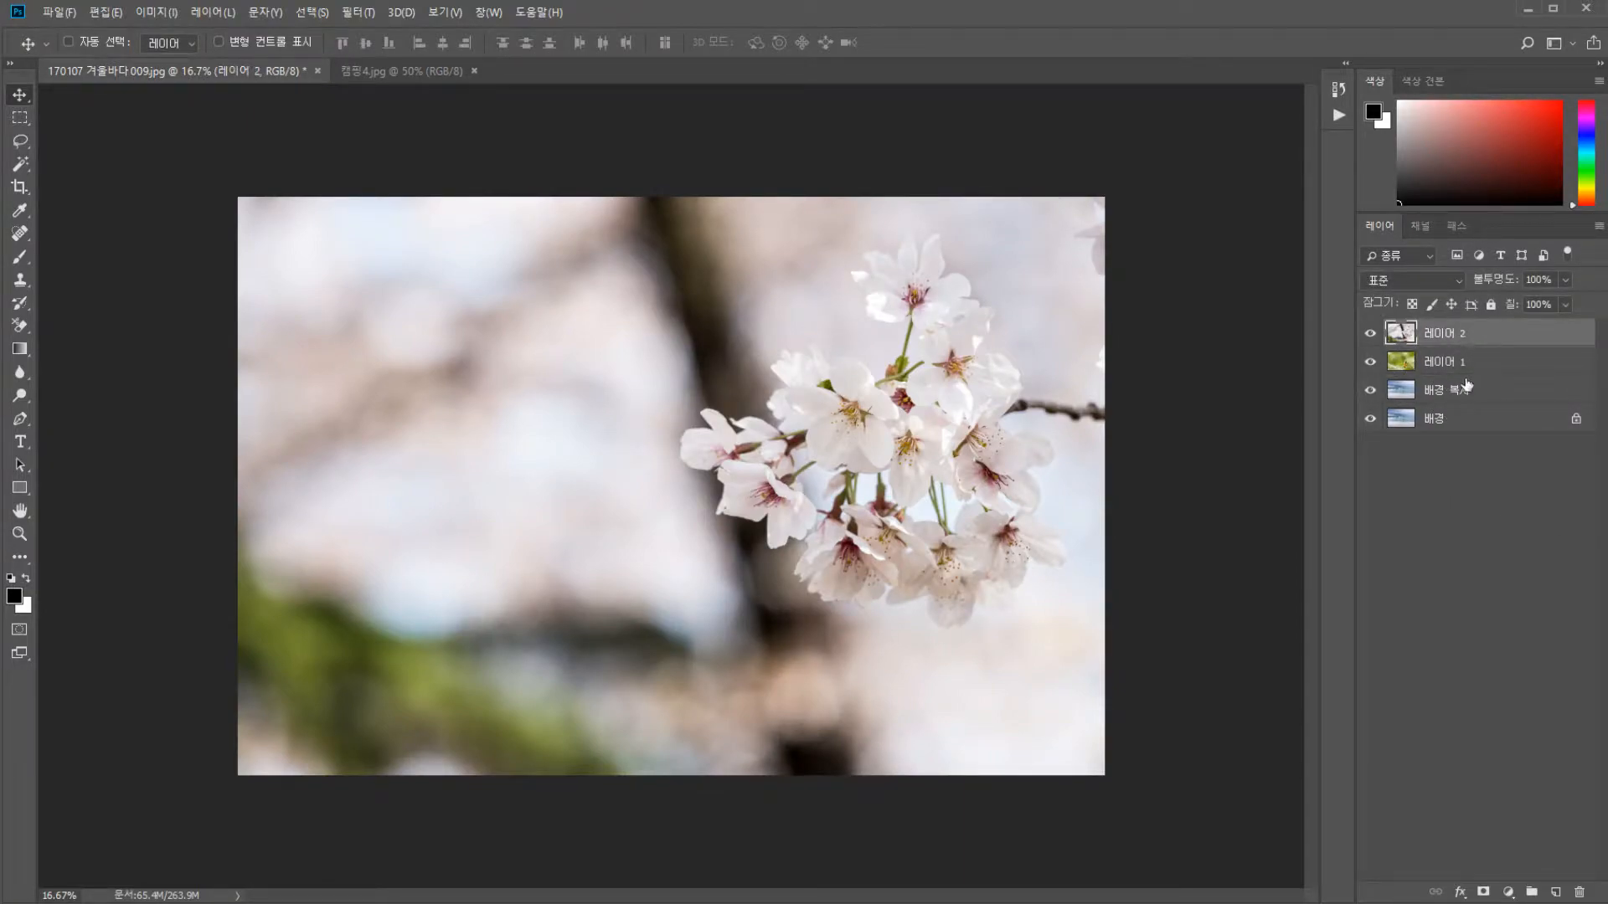
{"action": "left_click", "coordinate": [1461, 372]}
{"action": "left_click", "coordinate": [1462, 392]}
{"action": "left_click", "coordinate": [1457, 419]}
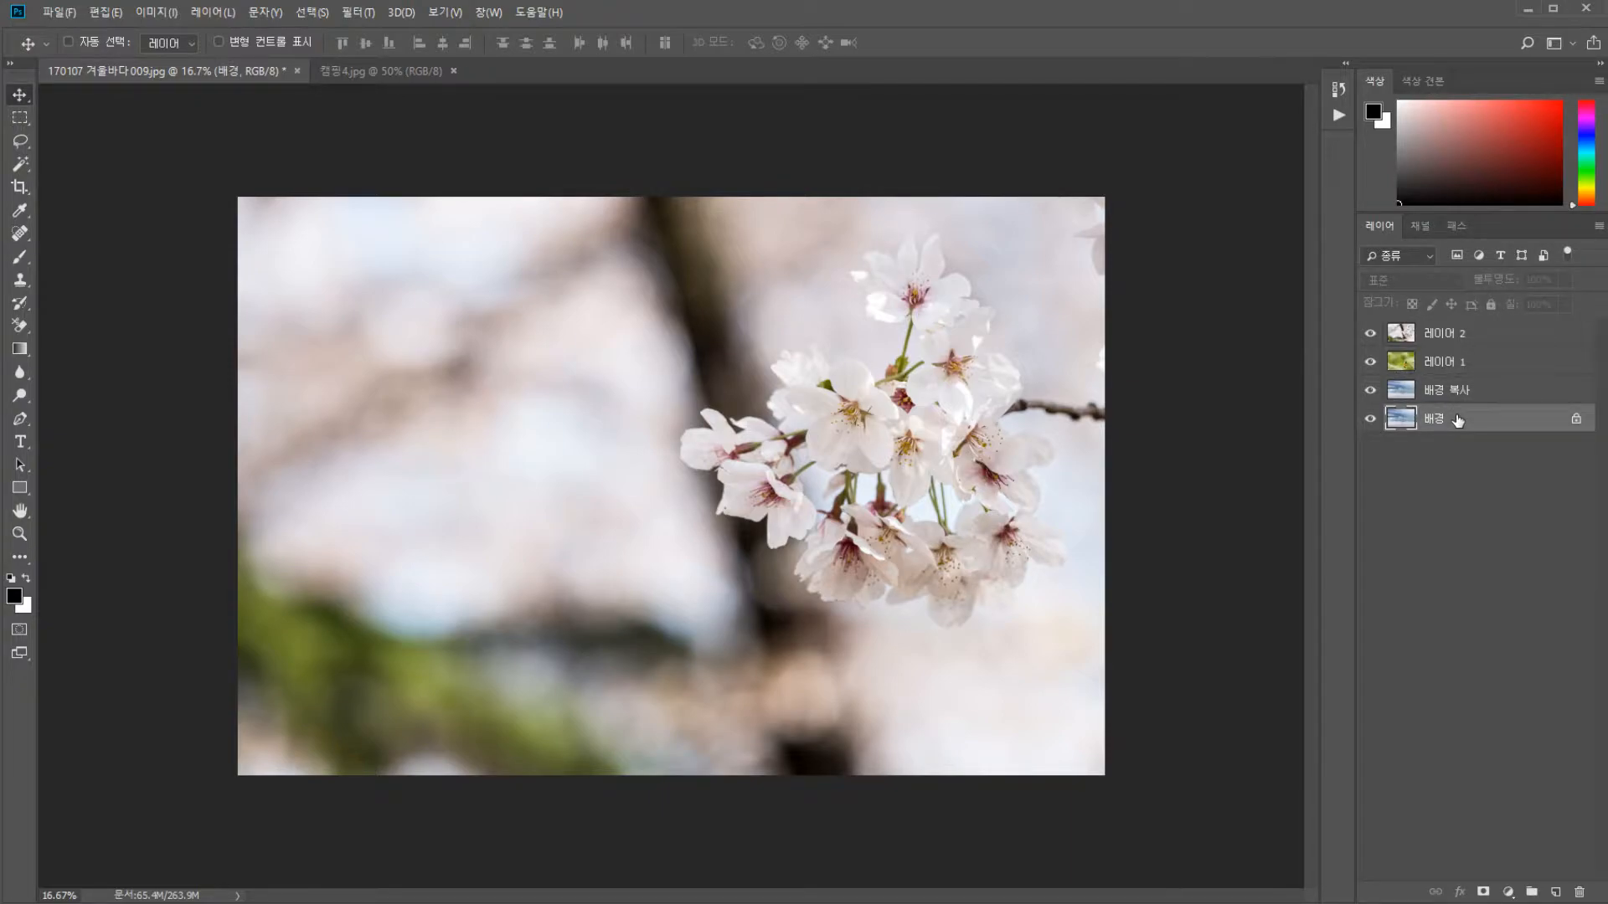
Isolate the 배경 layer, toggle its visibility off and on, and examine the sea photo up close
{"action": "left_click", "coordinate": [1370, 420], "text": "alt"}
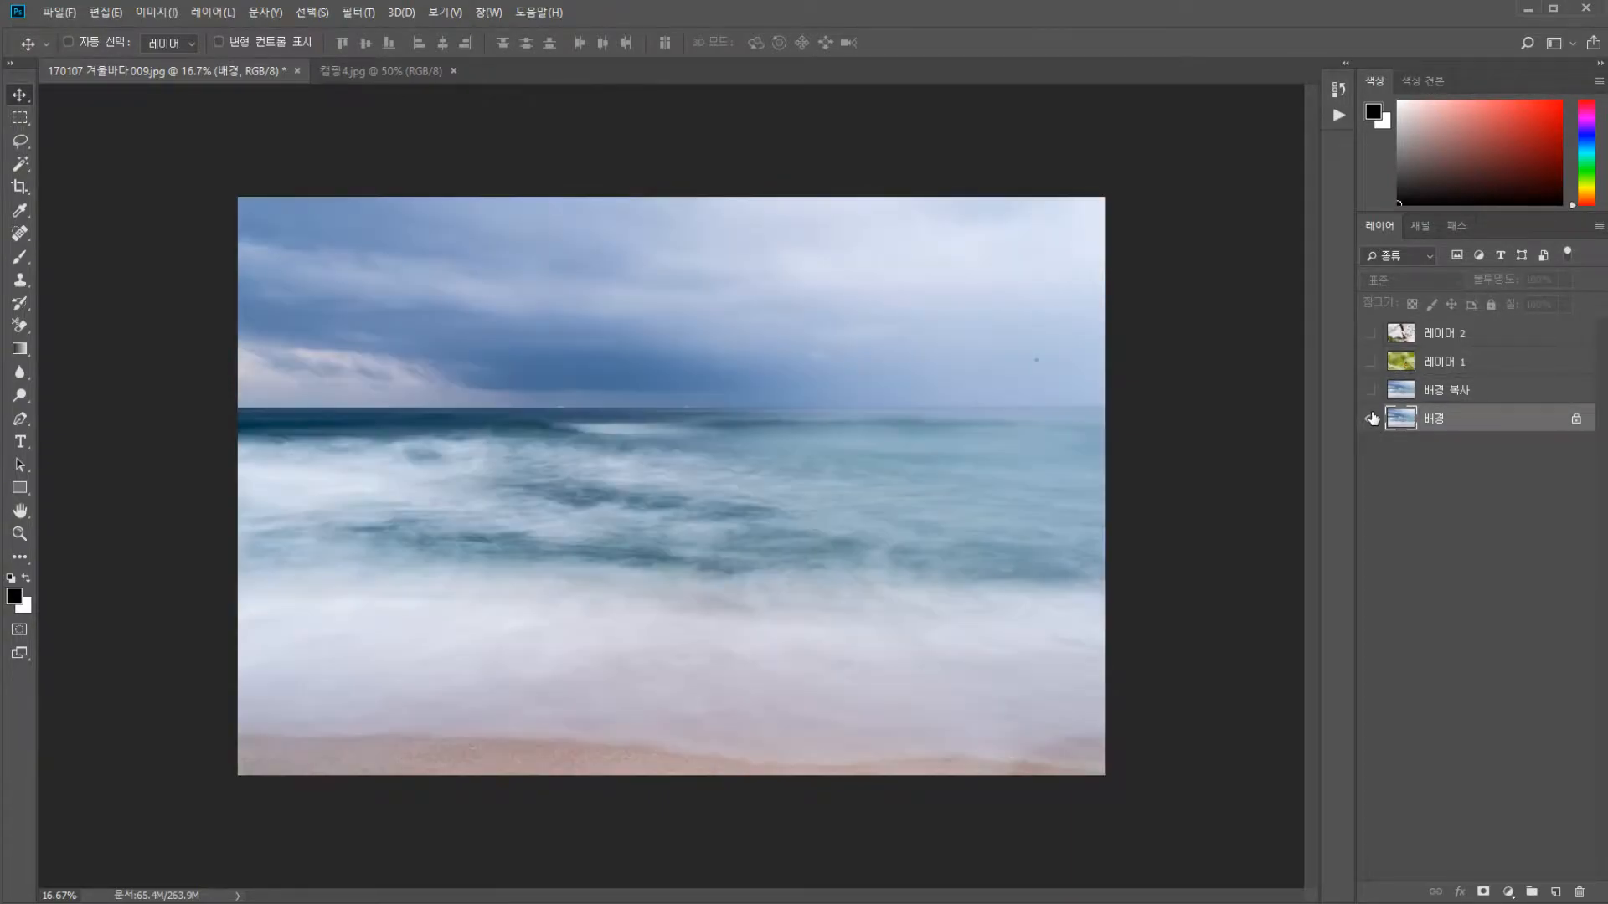
{"action": "left_click", "coordinate": [1370, 420]}
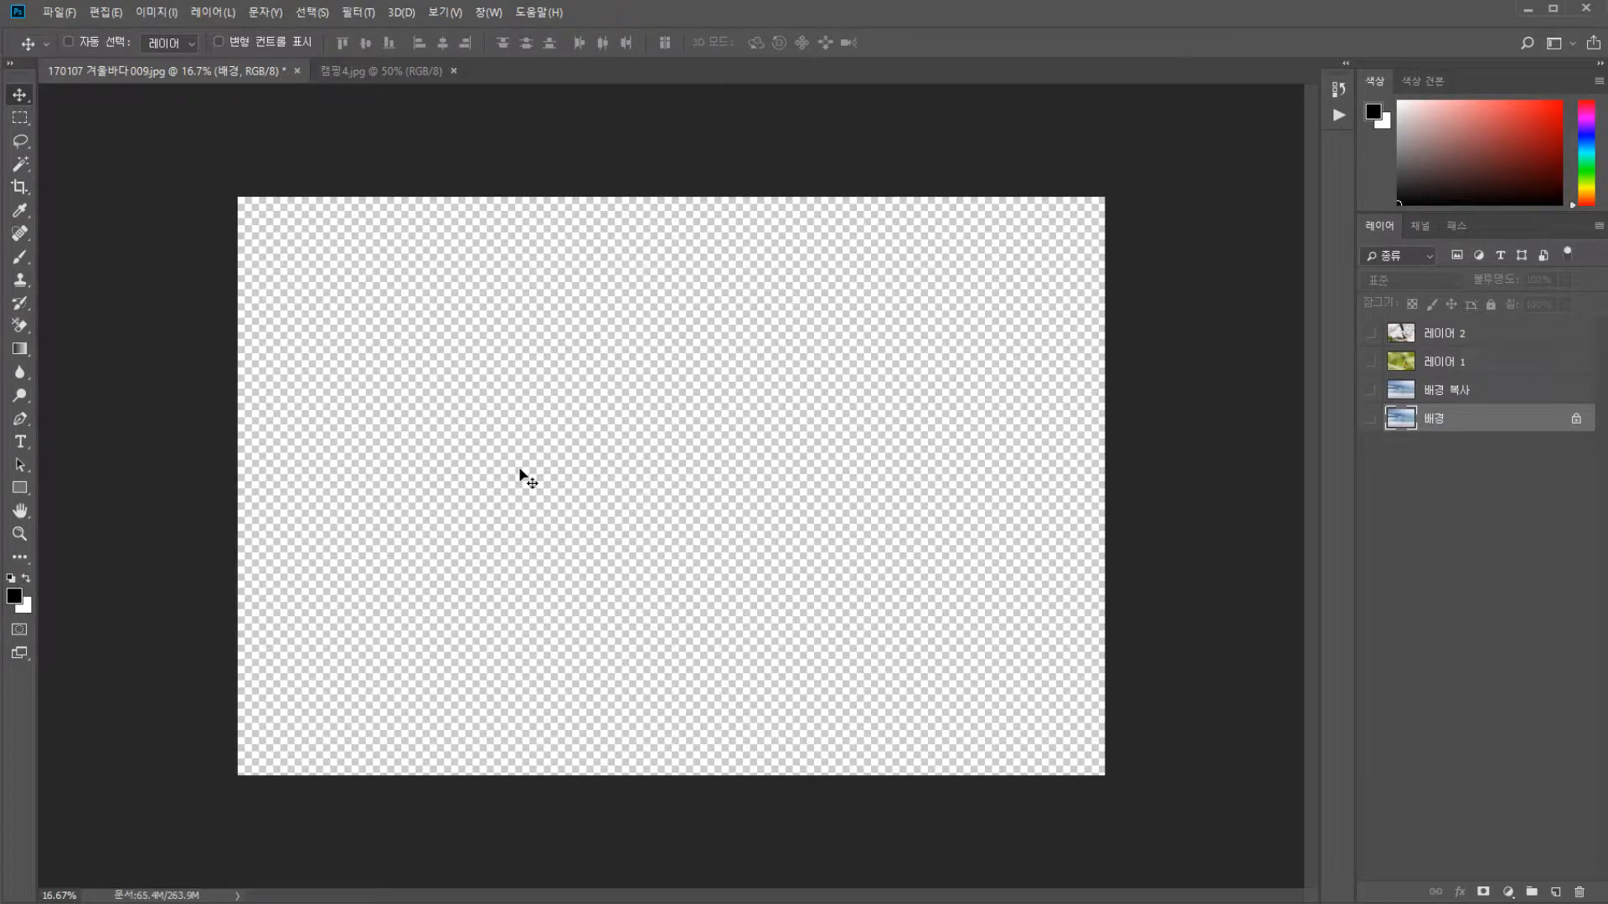
{"action": "left_click", "coordinate": [1370, 421]}
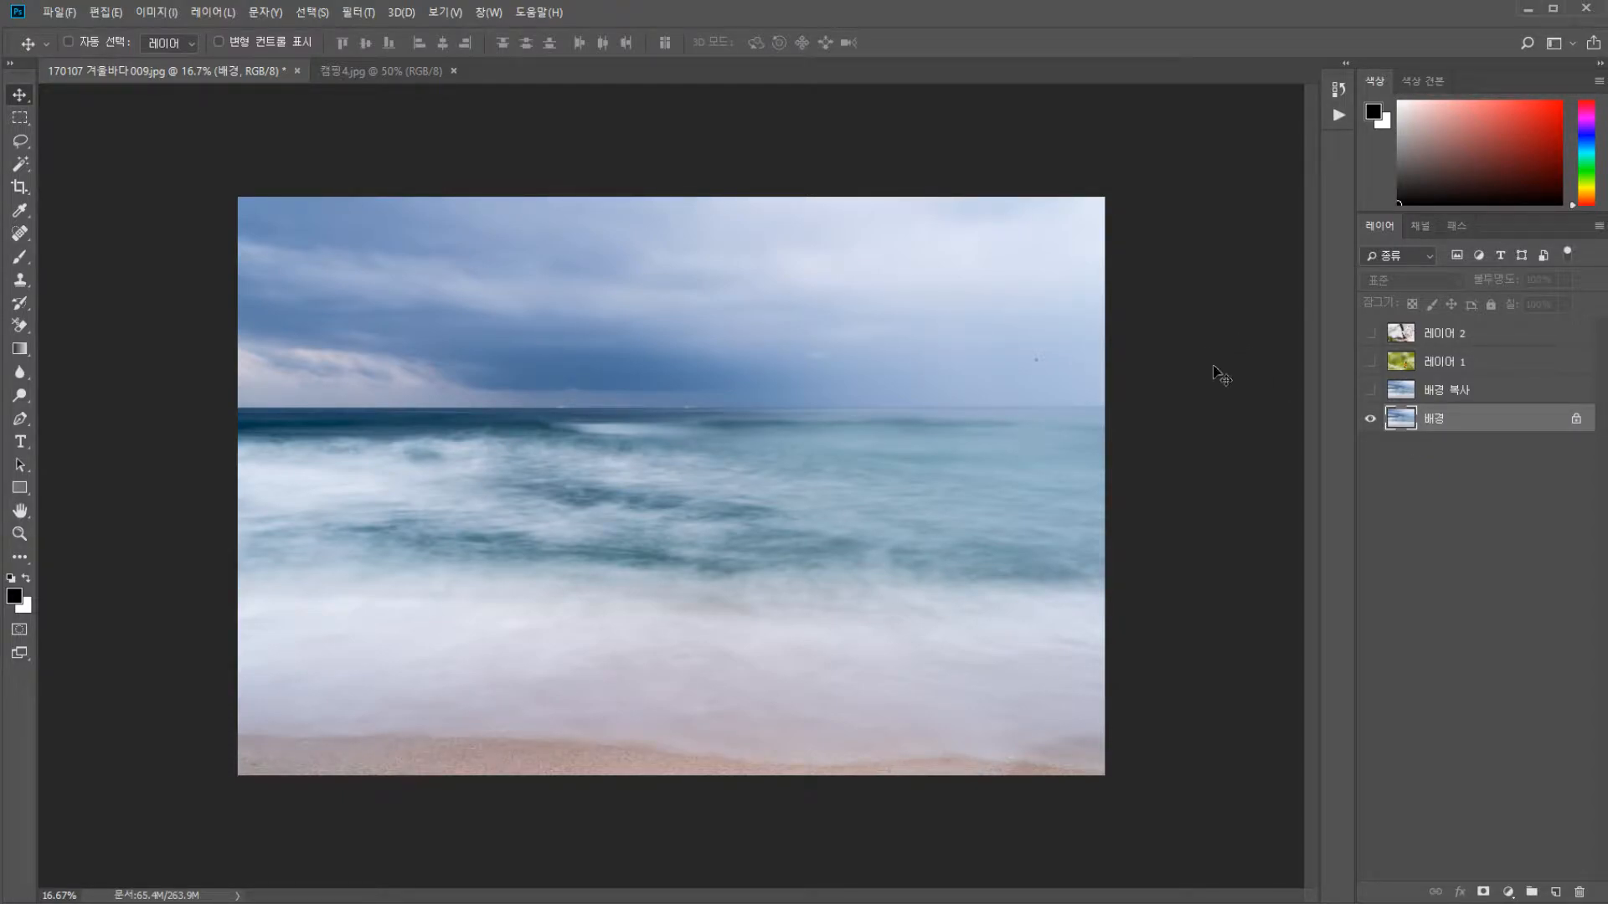
{"action": "scroll", "coordinate": [845, 449], "scroll_direction": "up", "scroll_amount": 5}
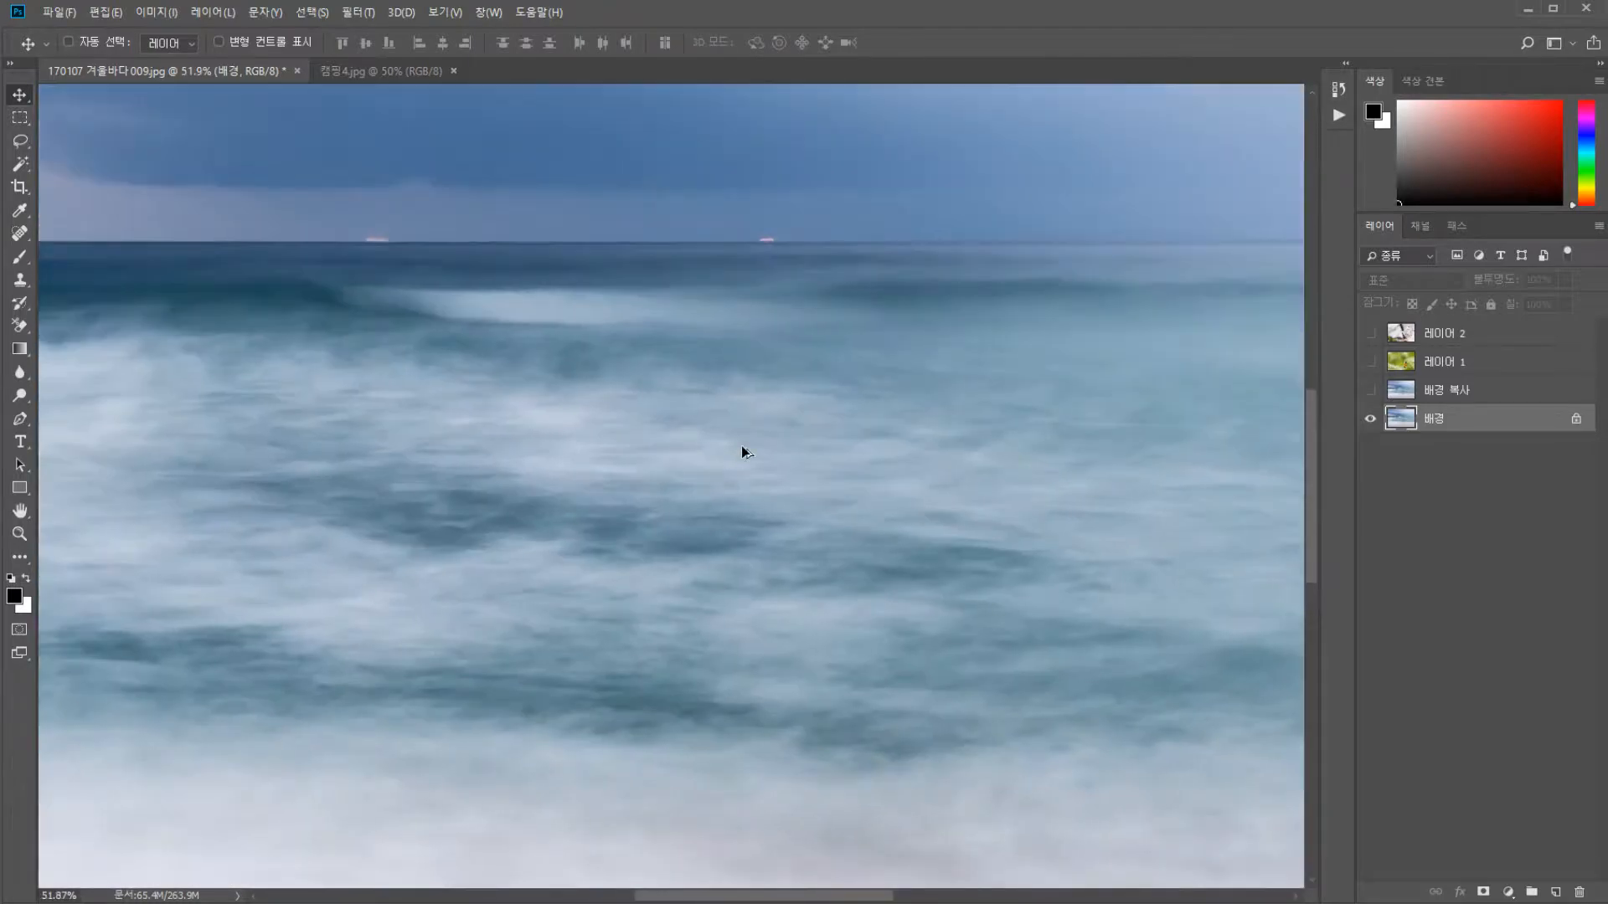
{"action": "scroll", "coordinate": [741, 446], "scroll_direction": "down", "scroll_amount": 4}
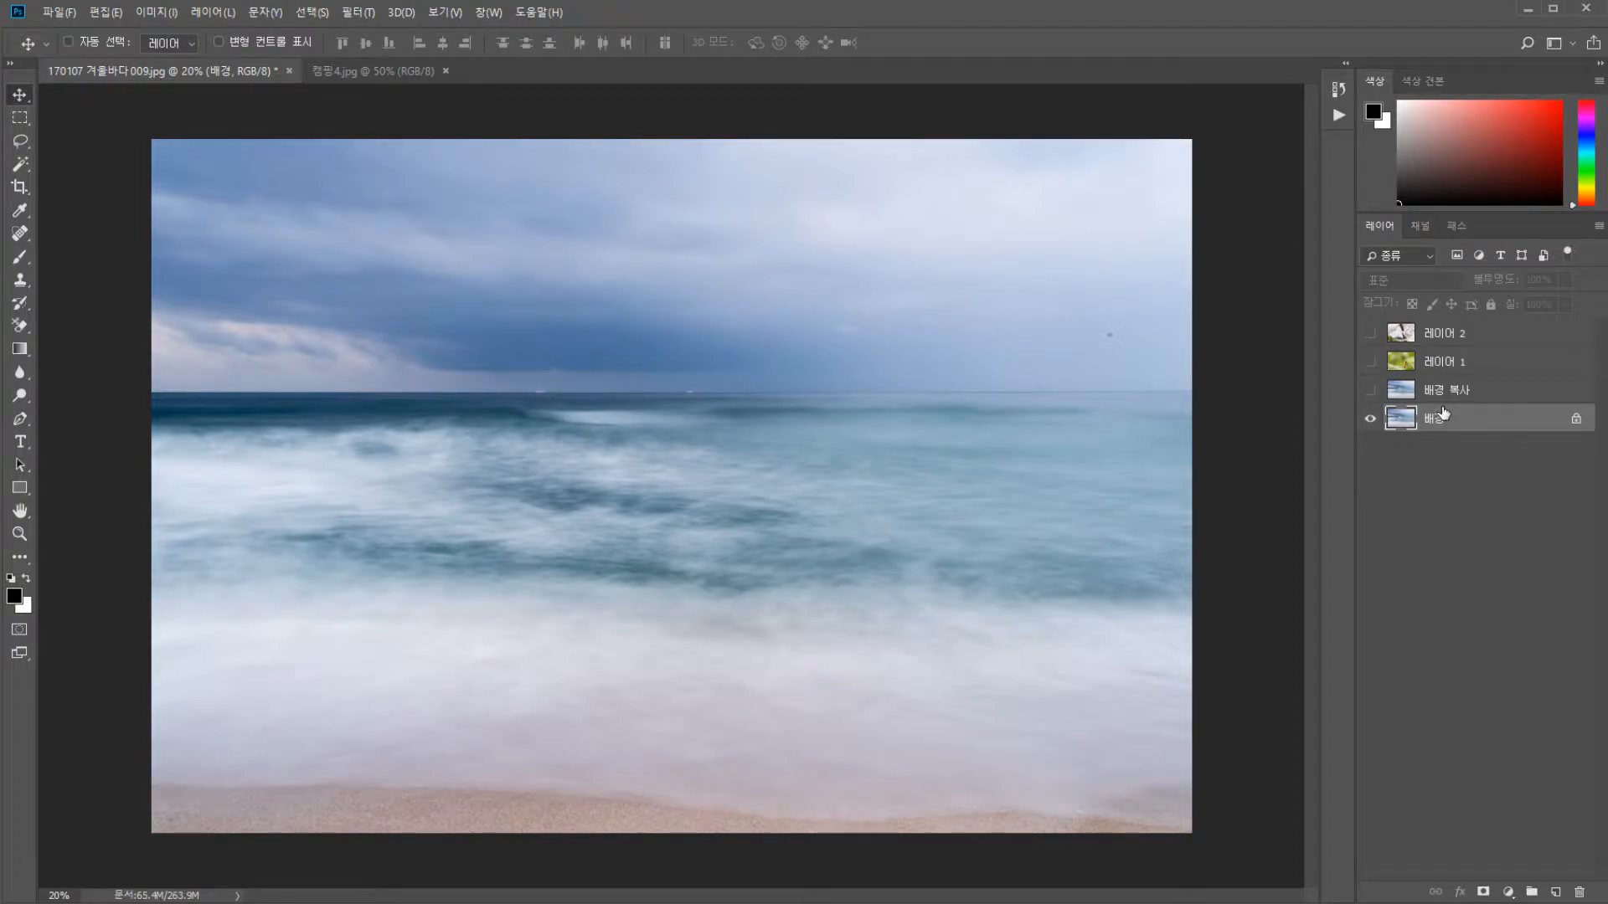
Make 레이어 1 and 레이어 2 visible again, and delete the 배경 복사 layer
{"action": "left_click", "coordinate": [1370, 362]}
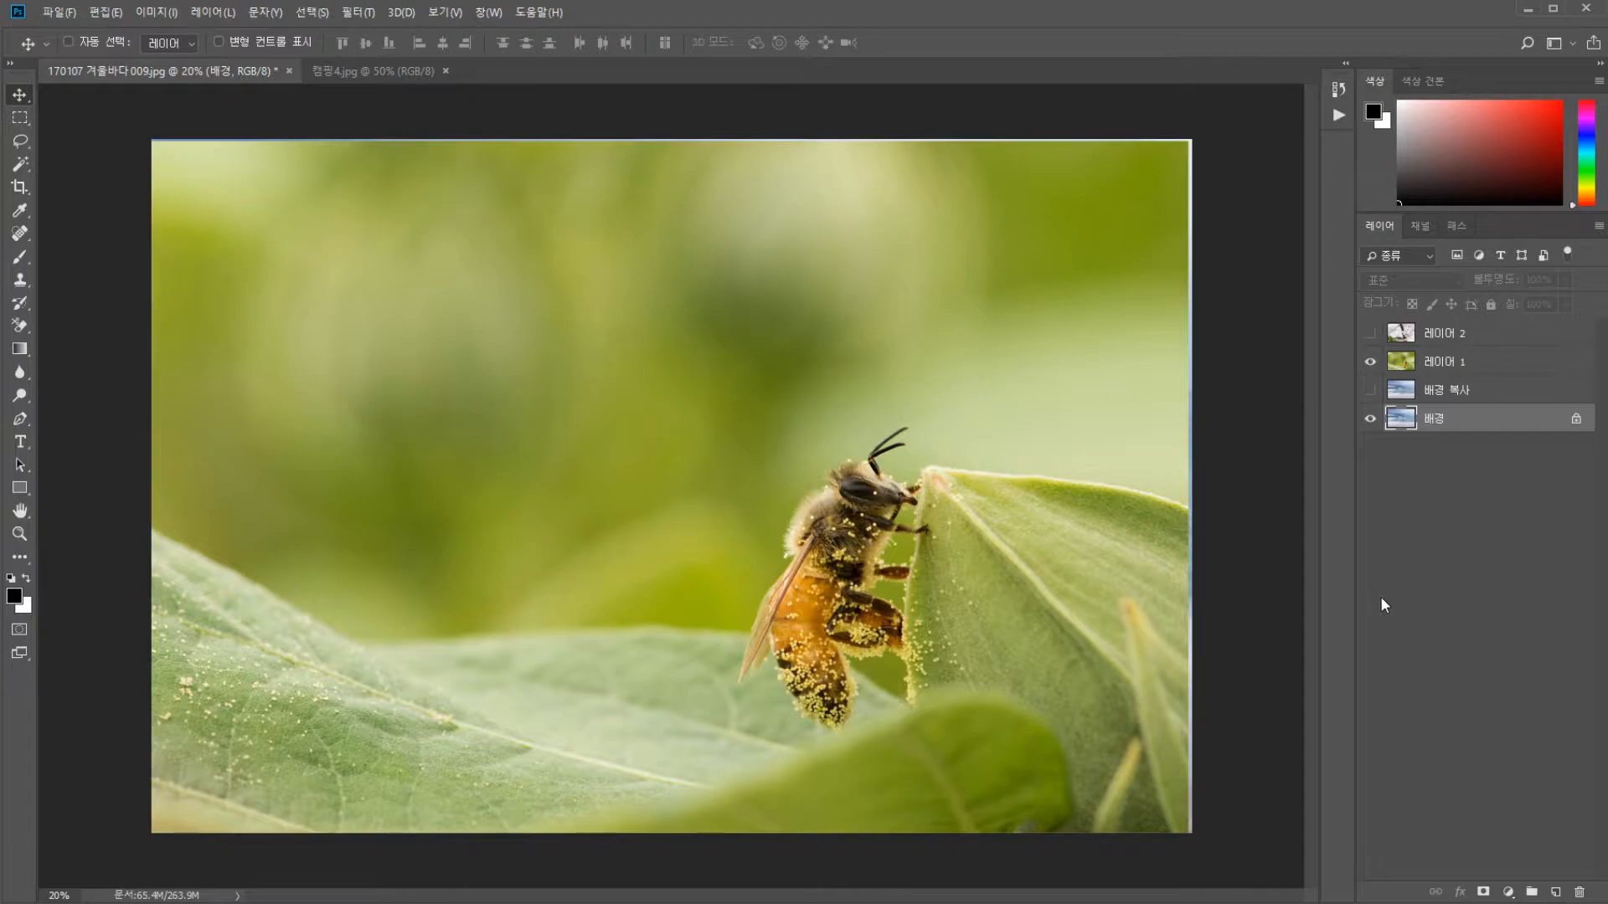
{"action": "left_click", "coordinate": [1428, 335]}
{"action": "left_click", "coordinate": [1412, 362]}
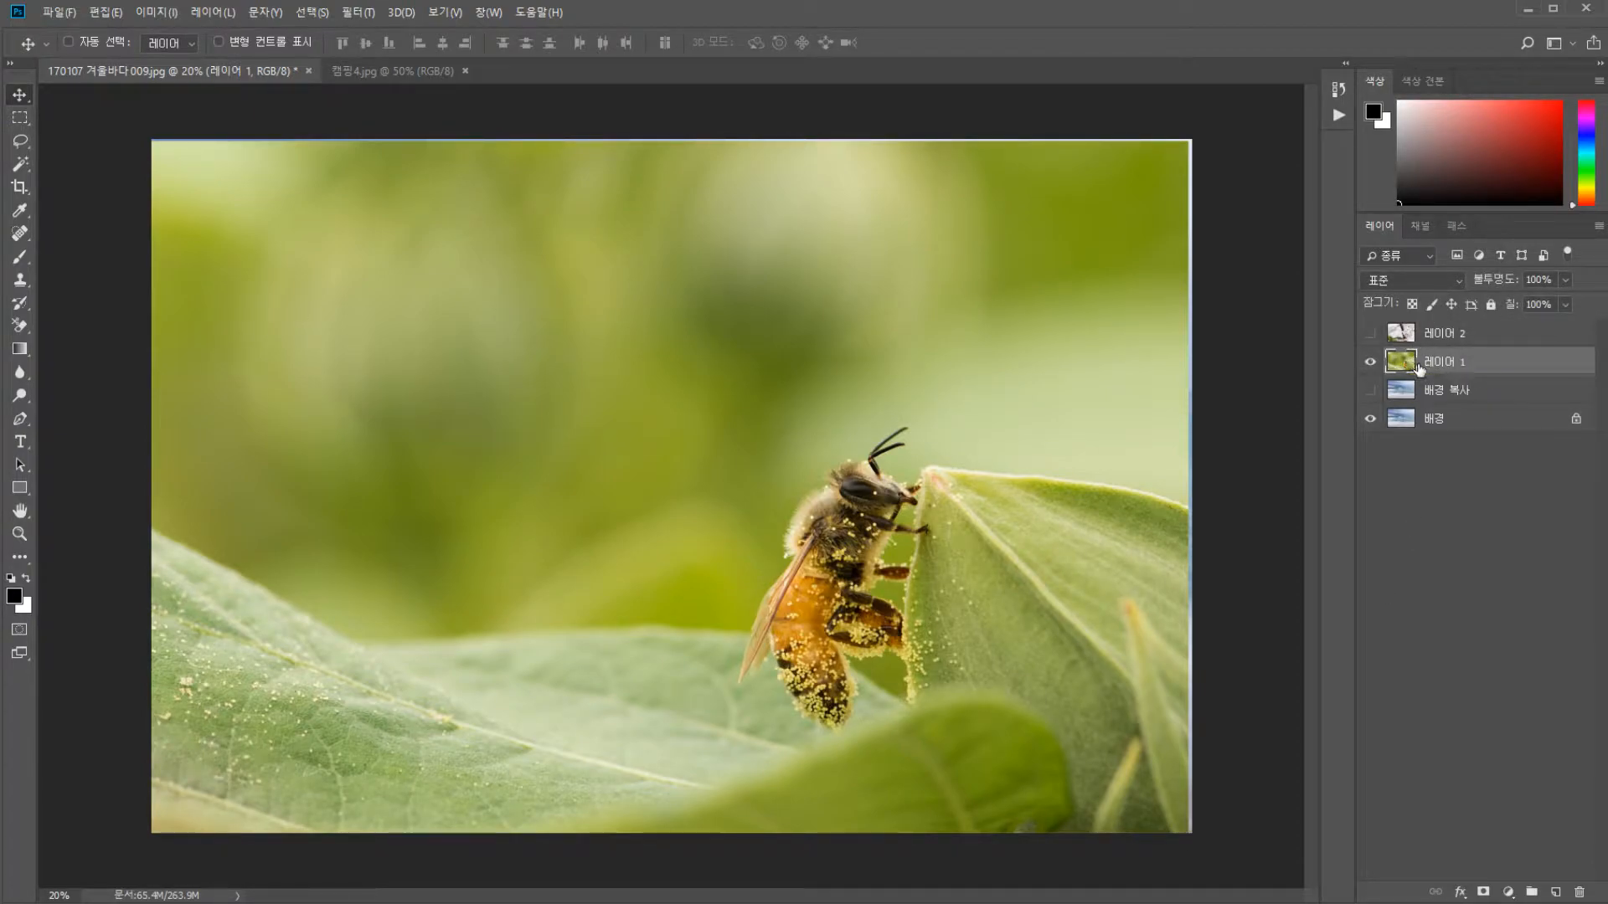
{"action": "left_click", "coordinate": [1414, 335]}
{"action": "left_click", "coordinate": [1371, 333]}
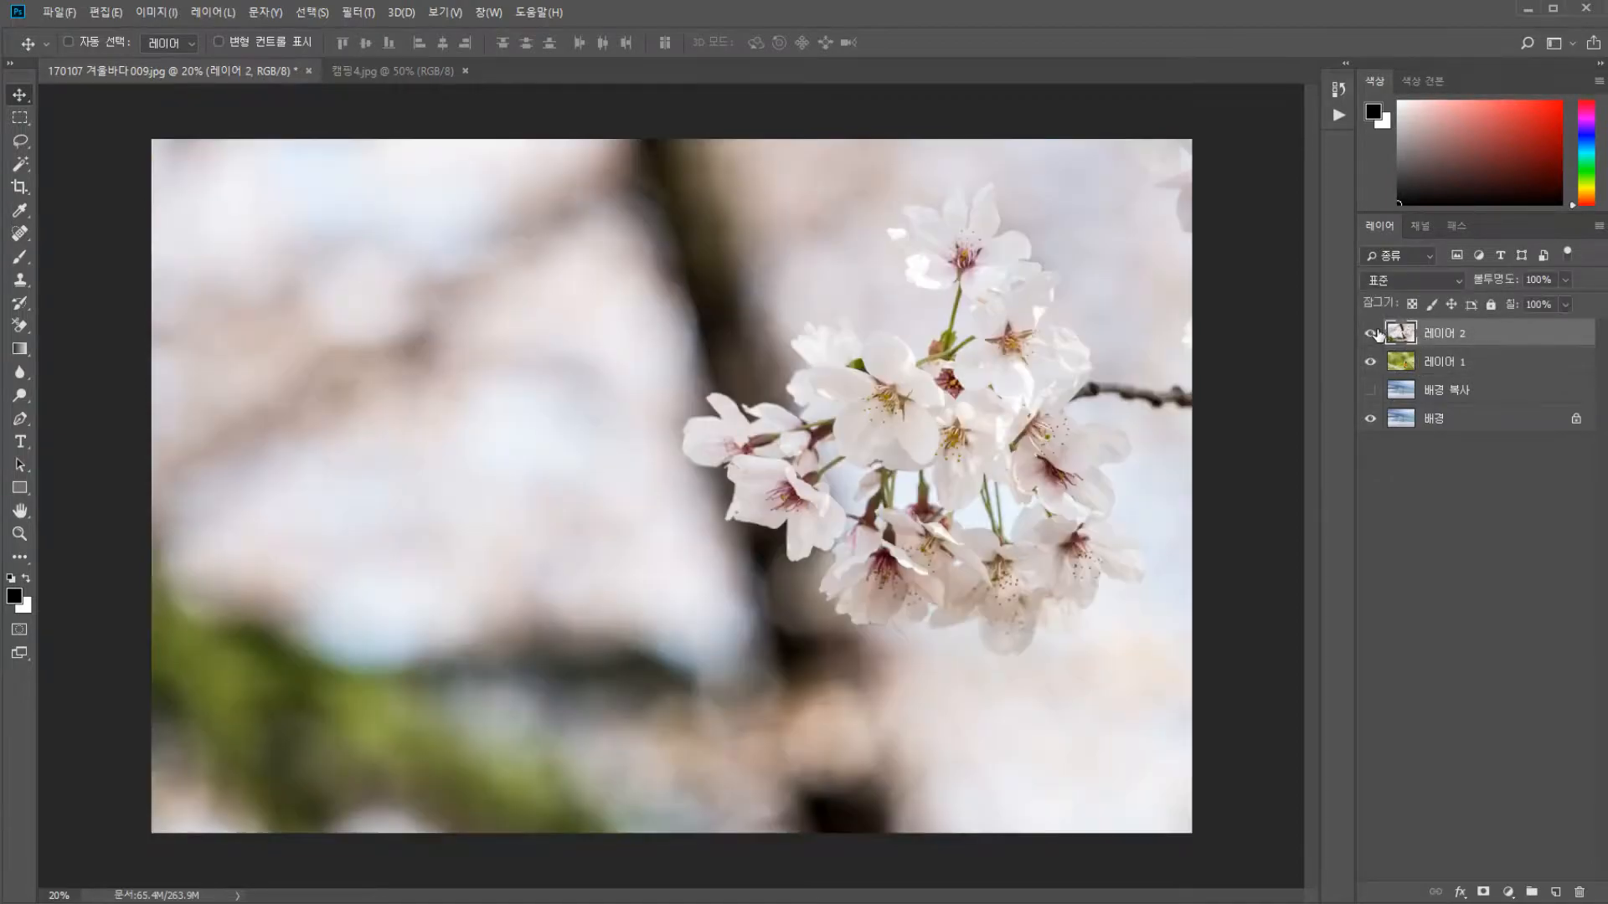
{"action": "left_click", "coordinate": [1371, 390]}
{"action": "left_click_drag", "start_coordinate": [1409, 392], "coordinate": [1580, 893]}
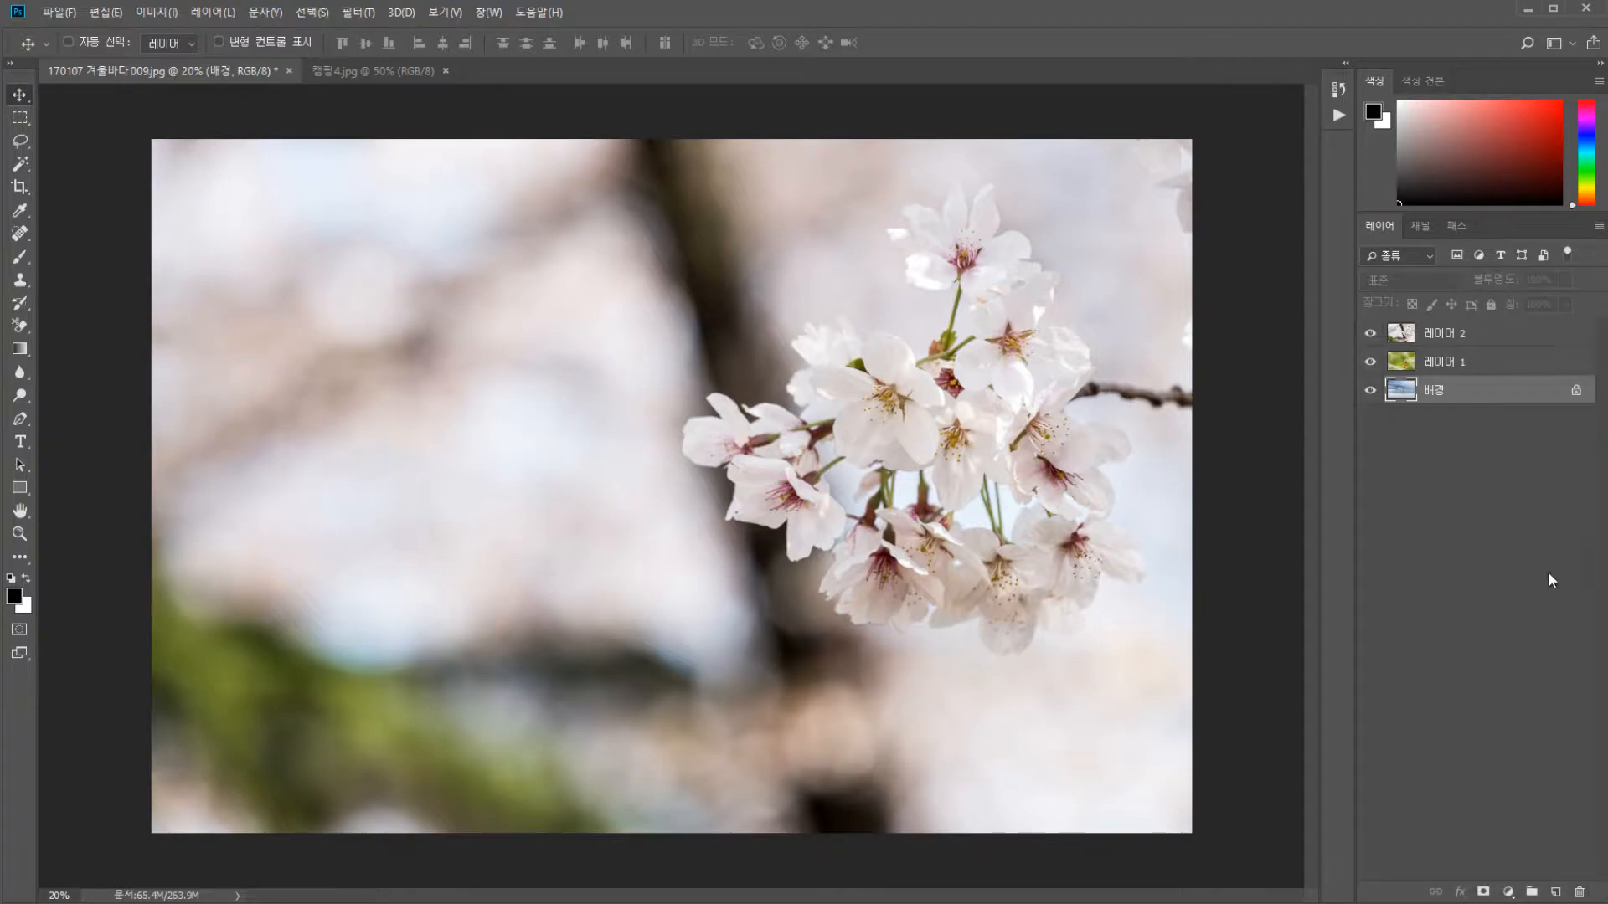
Make 레이어 1 the active layer and hide 레이어 2 to reveal the bee photo
{"action": "left_click", "coordinate": [1472, 334]}
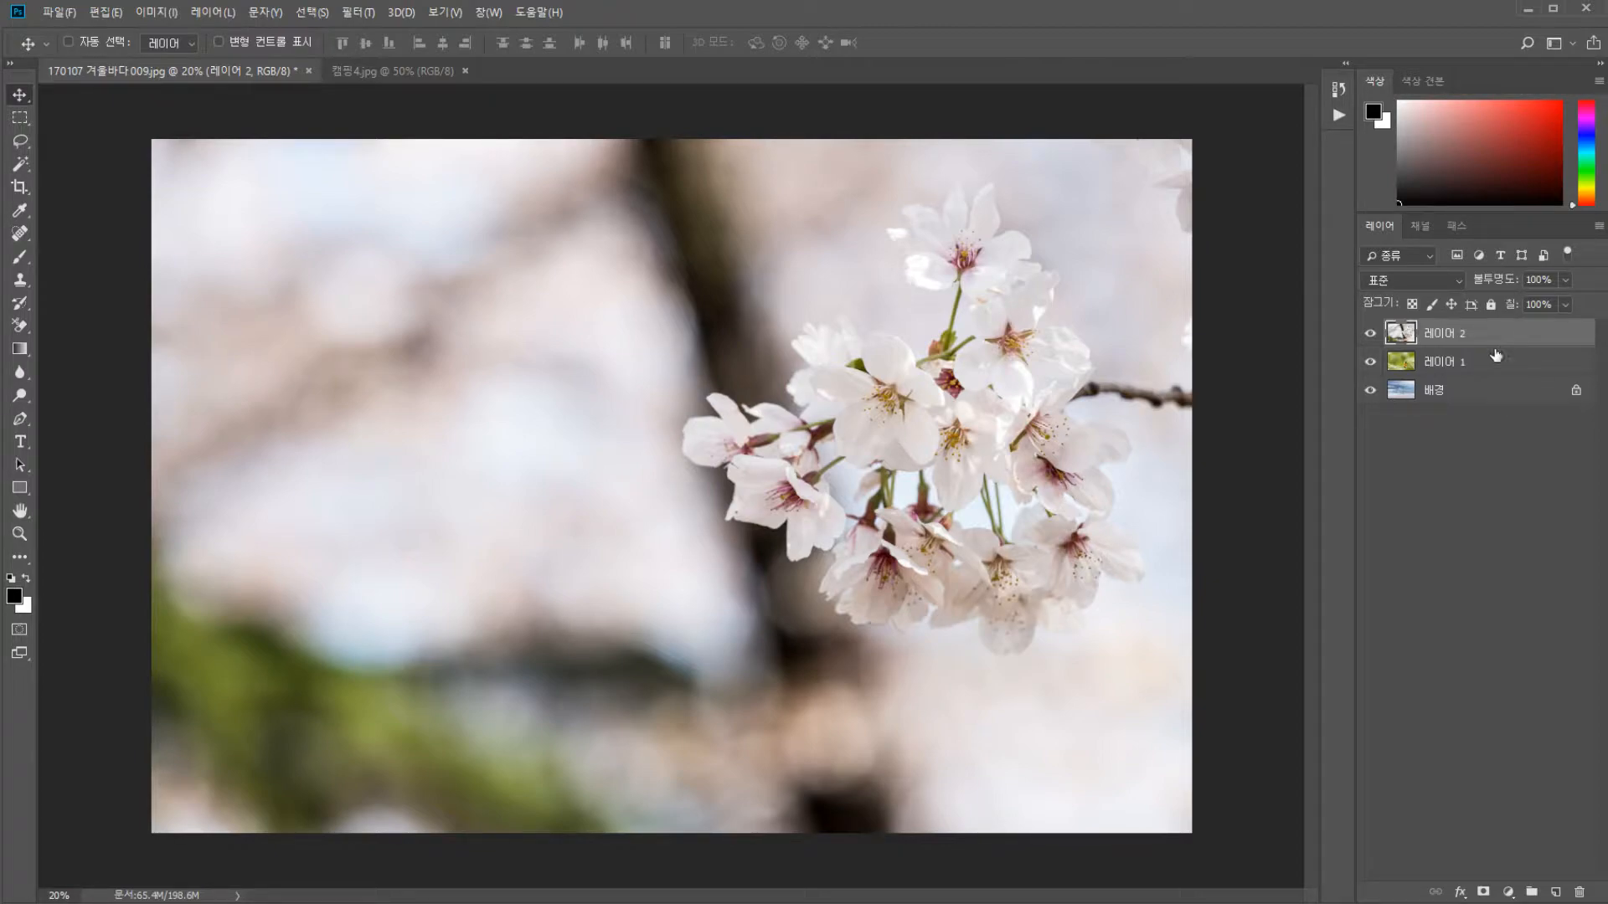
{"action": "left_click", "coordinate": [1483, 375]}
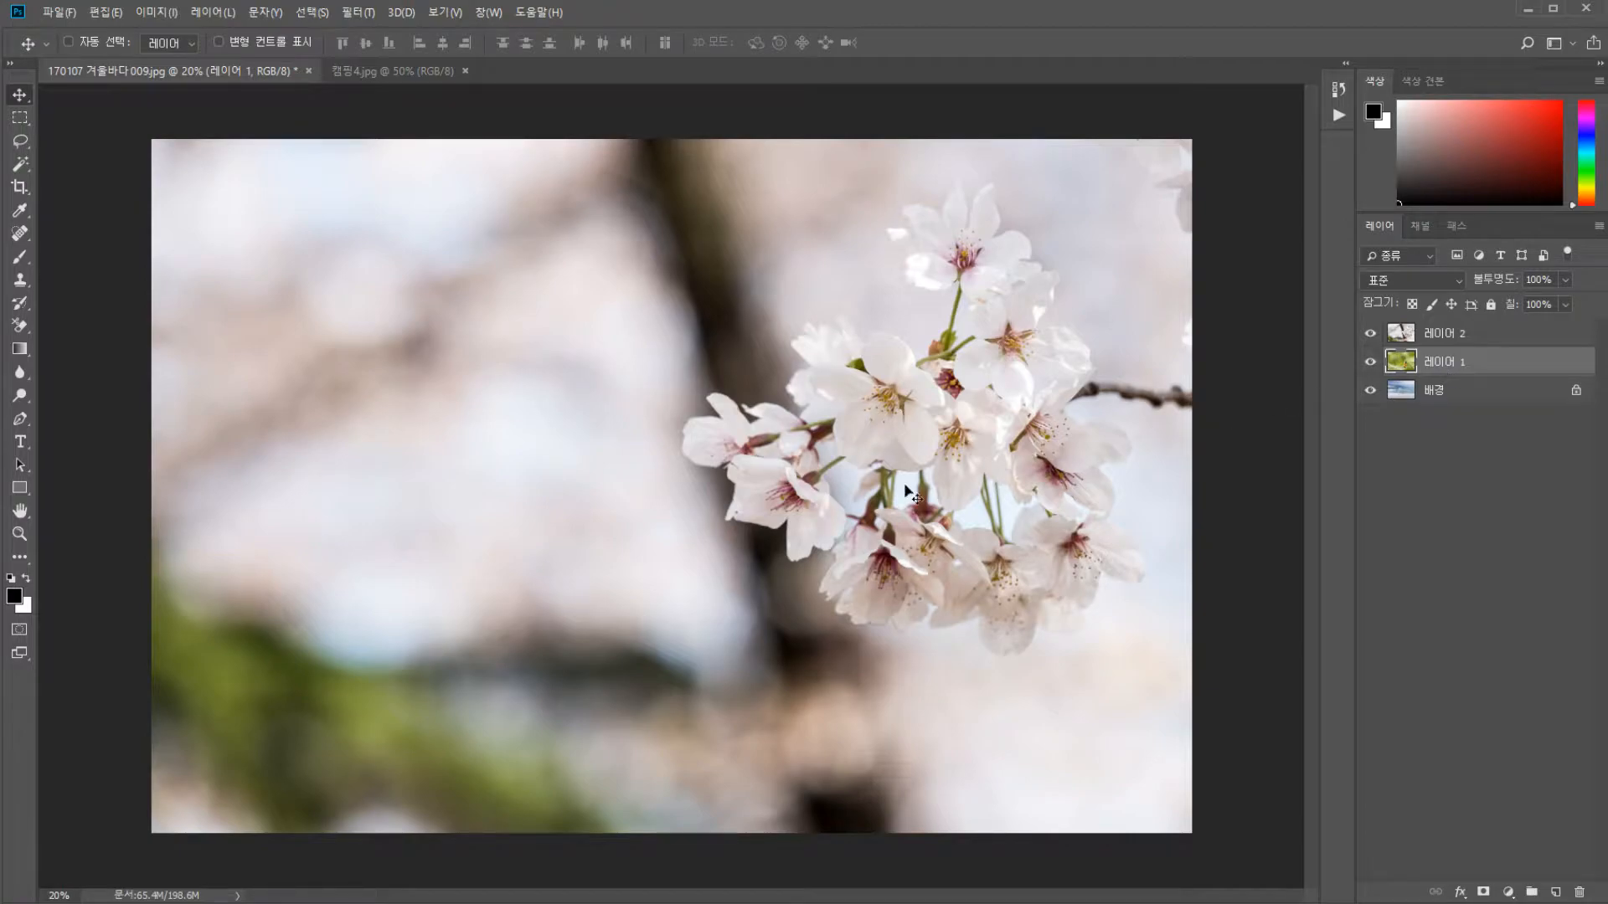
{"action": "left_click", "coordinate": [1371, 363]}
{"action": "left_click", "coordinate": [1371, 363]}
{"action": "left_click", "coordinate": [1370, 333]}
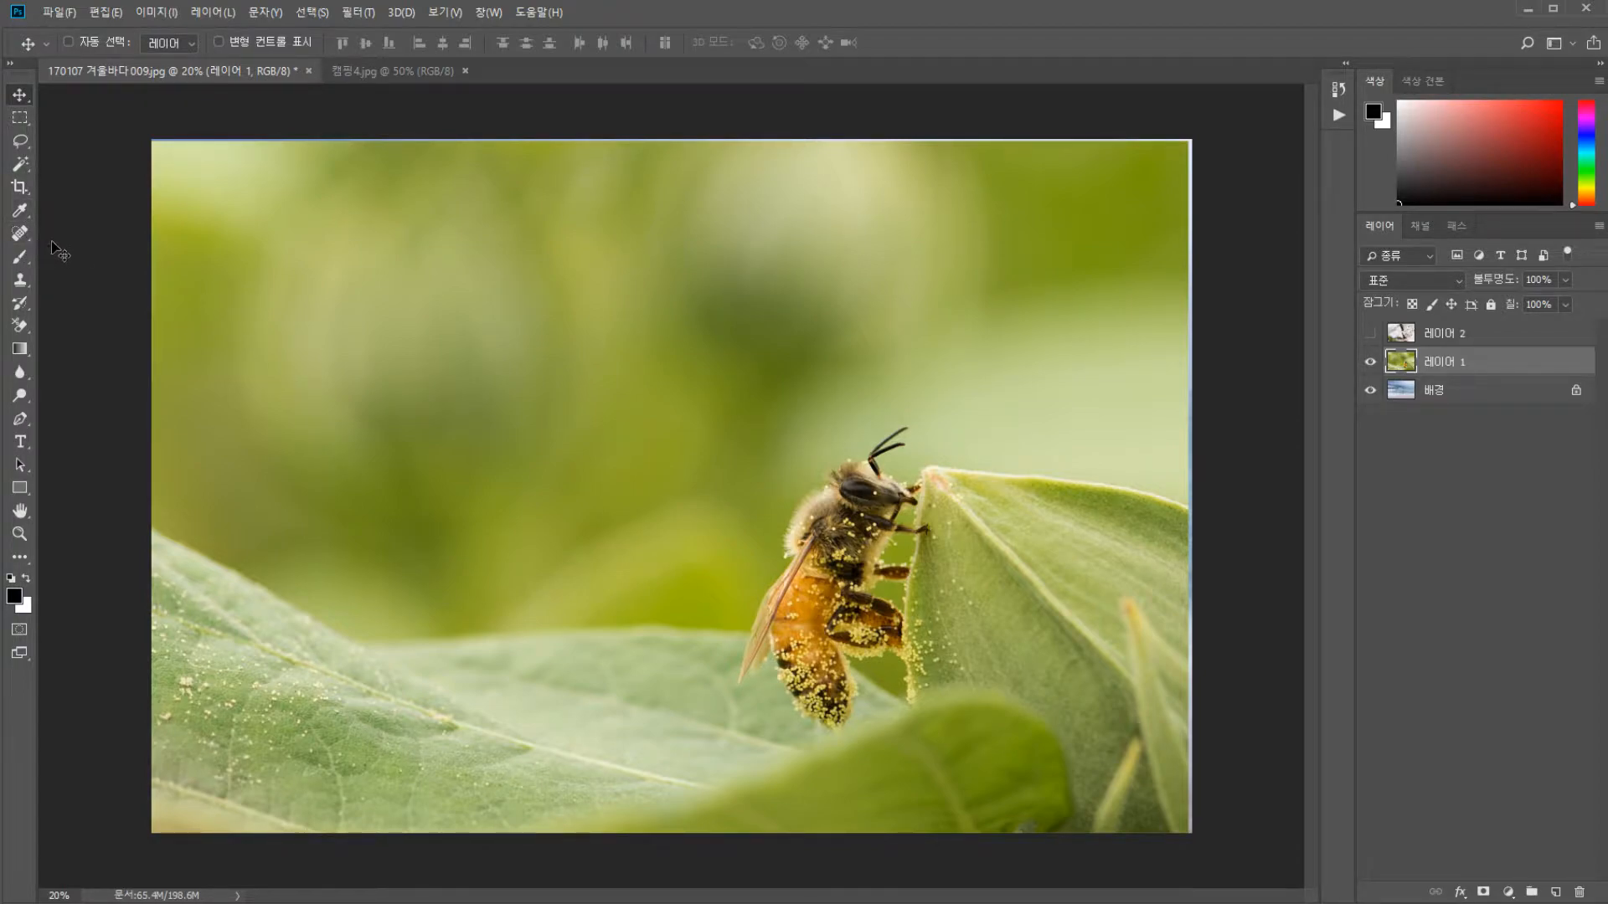
Add the 36 pt text "벌벌벌벌버럽럽러벌버러버럽러" on the upper part of the bee photo, directly above 레이어 1
{"action": "key", "text": "t"}
{"action": "left_click", "coordinate": [242, 278]}
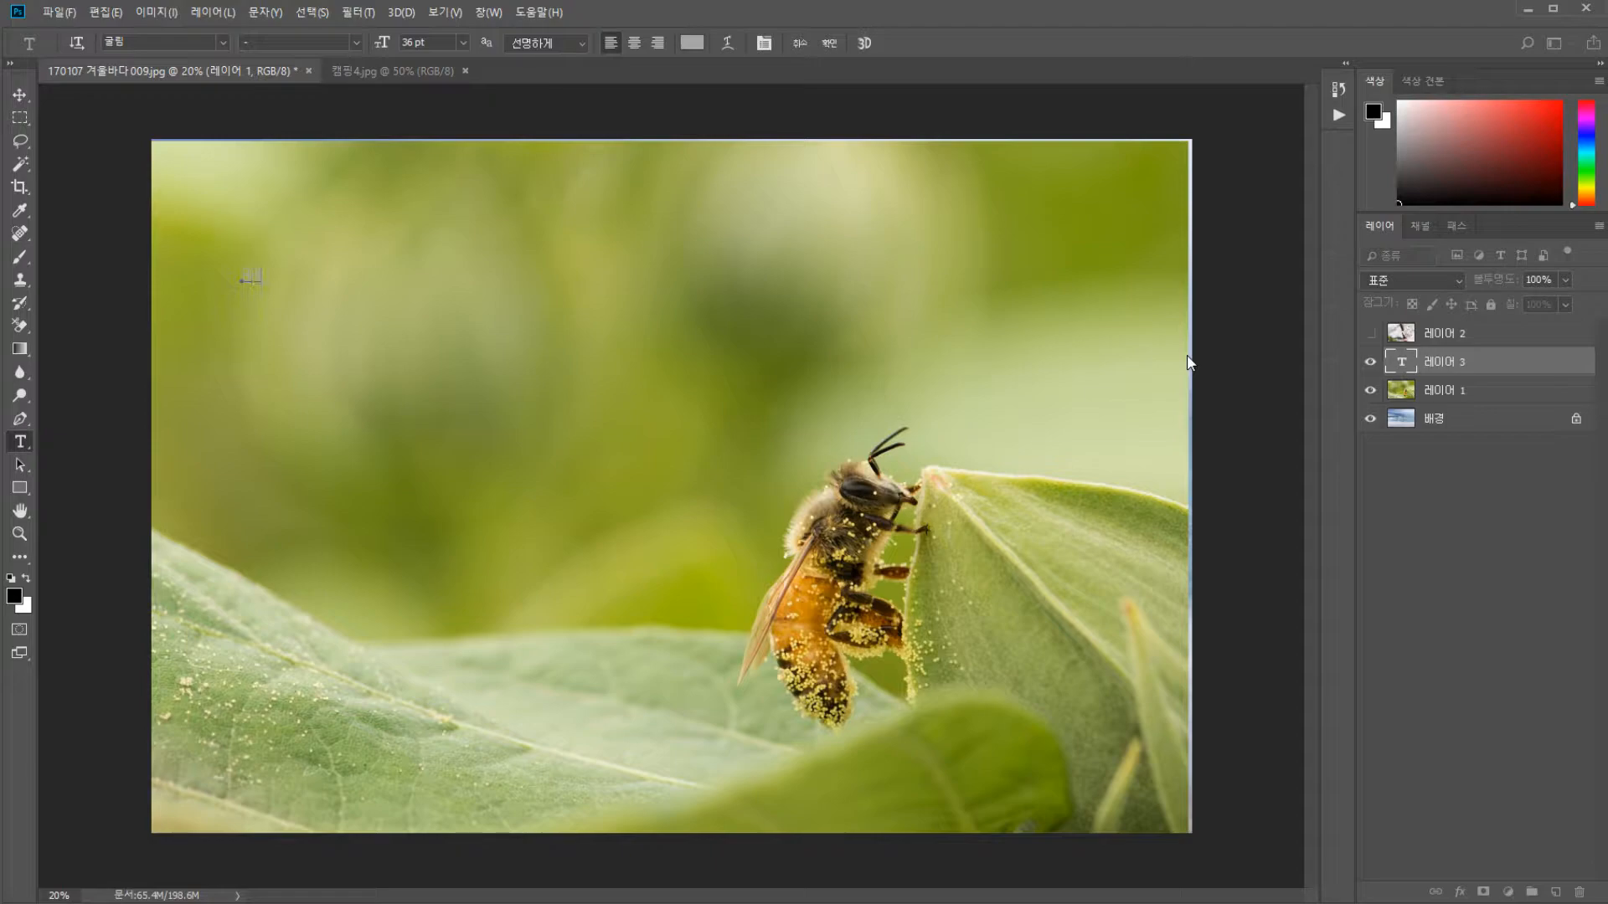
{"action": "type", "text": "벌꿀벌꿀사진입니다"}
{"action": "key", "text": "ctrl+a"}
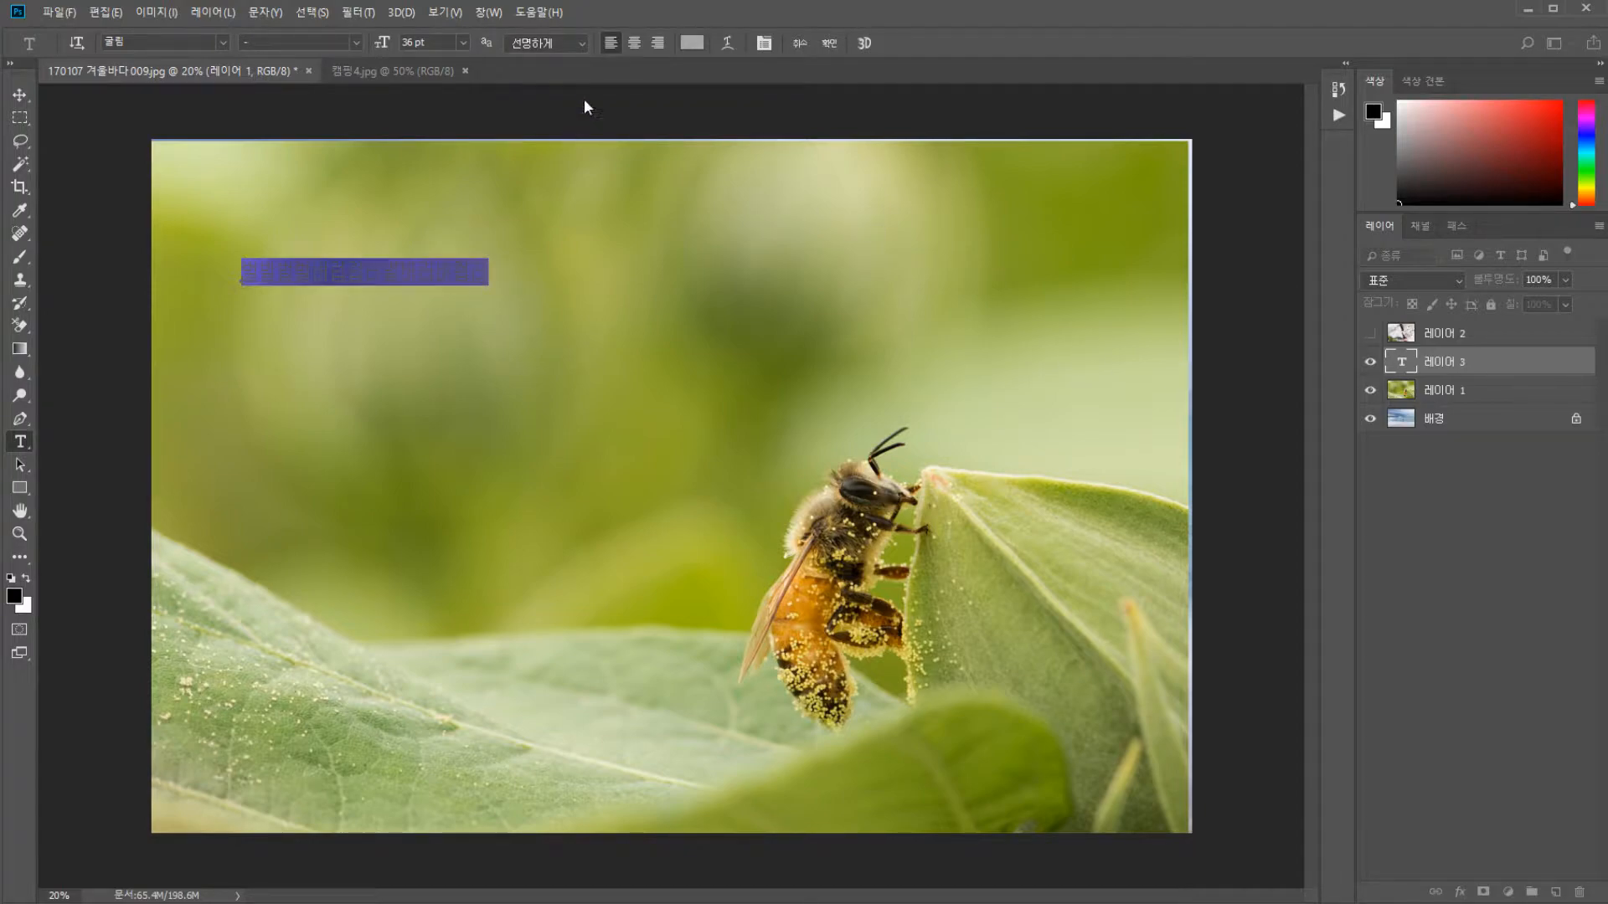
{"action": "key", "text": "alt+Tab"}
{"action": "left_click", "coordinate": [1485, 565]}
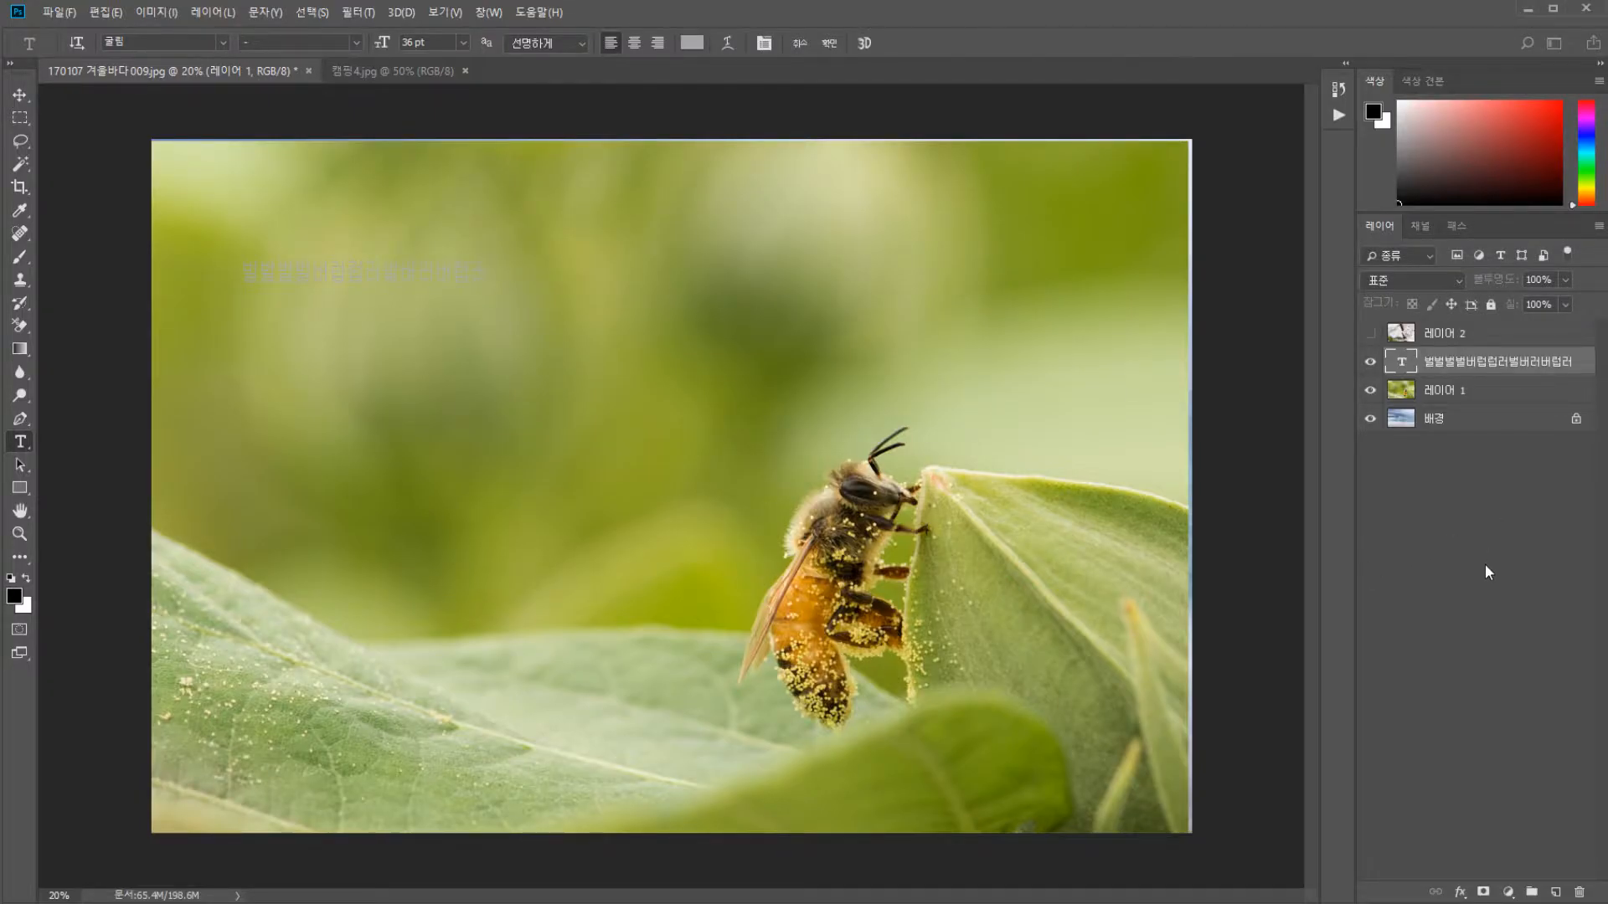
{"action": "left_click", "coordinate": [1529, 371]}
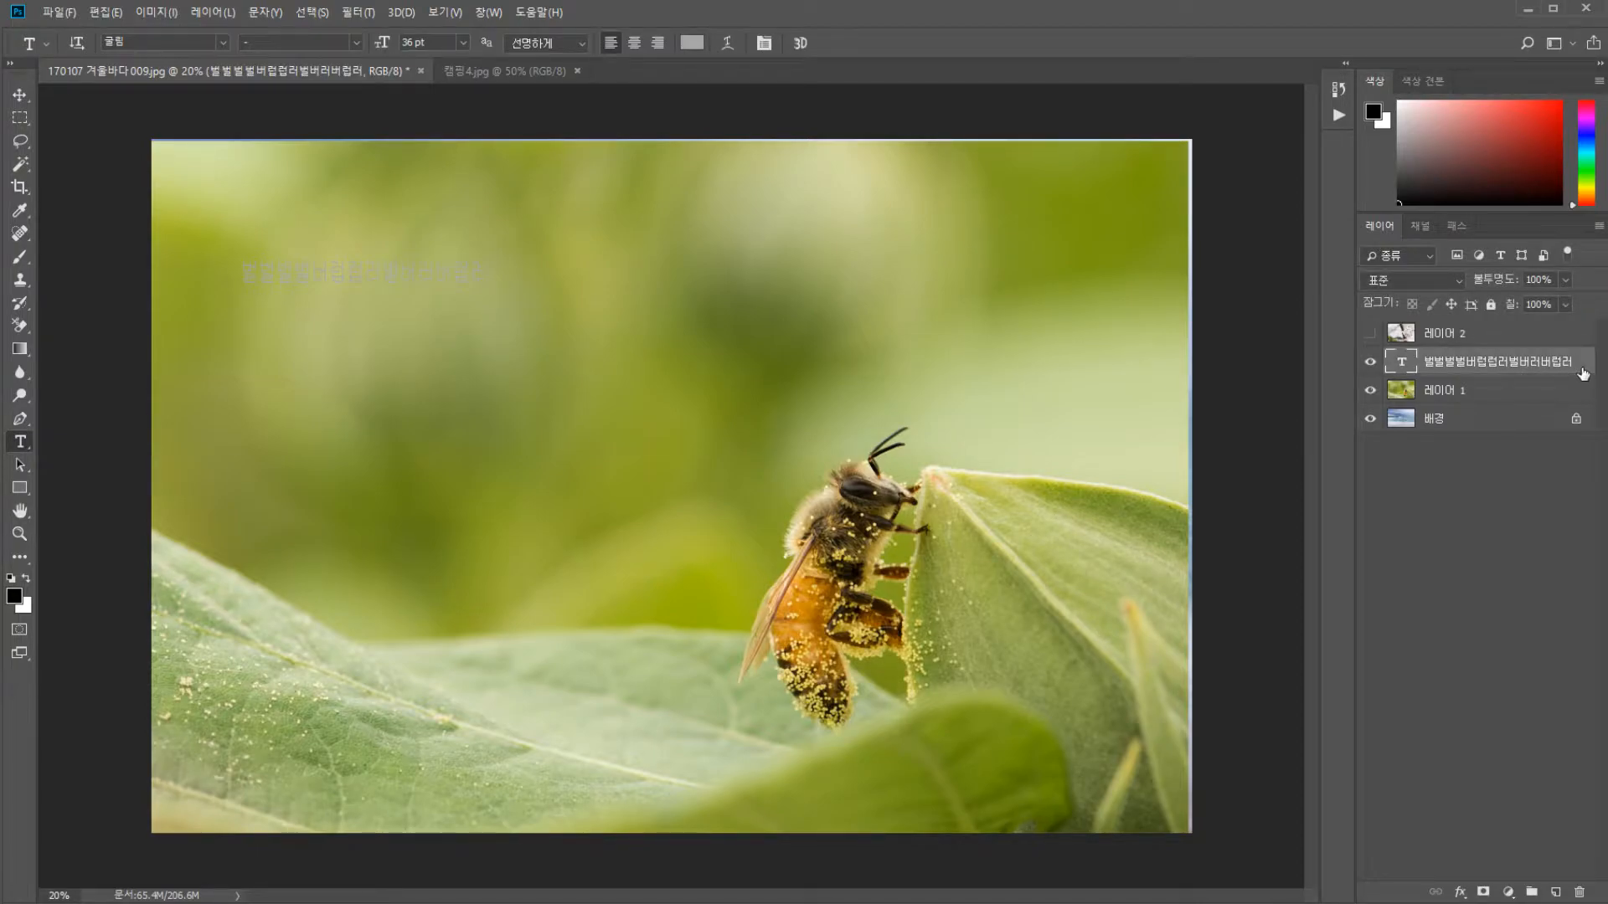
Enlarge the text proportionally to about 339% so it spans most of the photo's width, and deselect the layer
{"action": "key", "text": "v"}
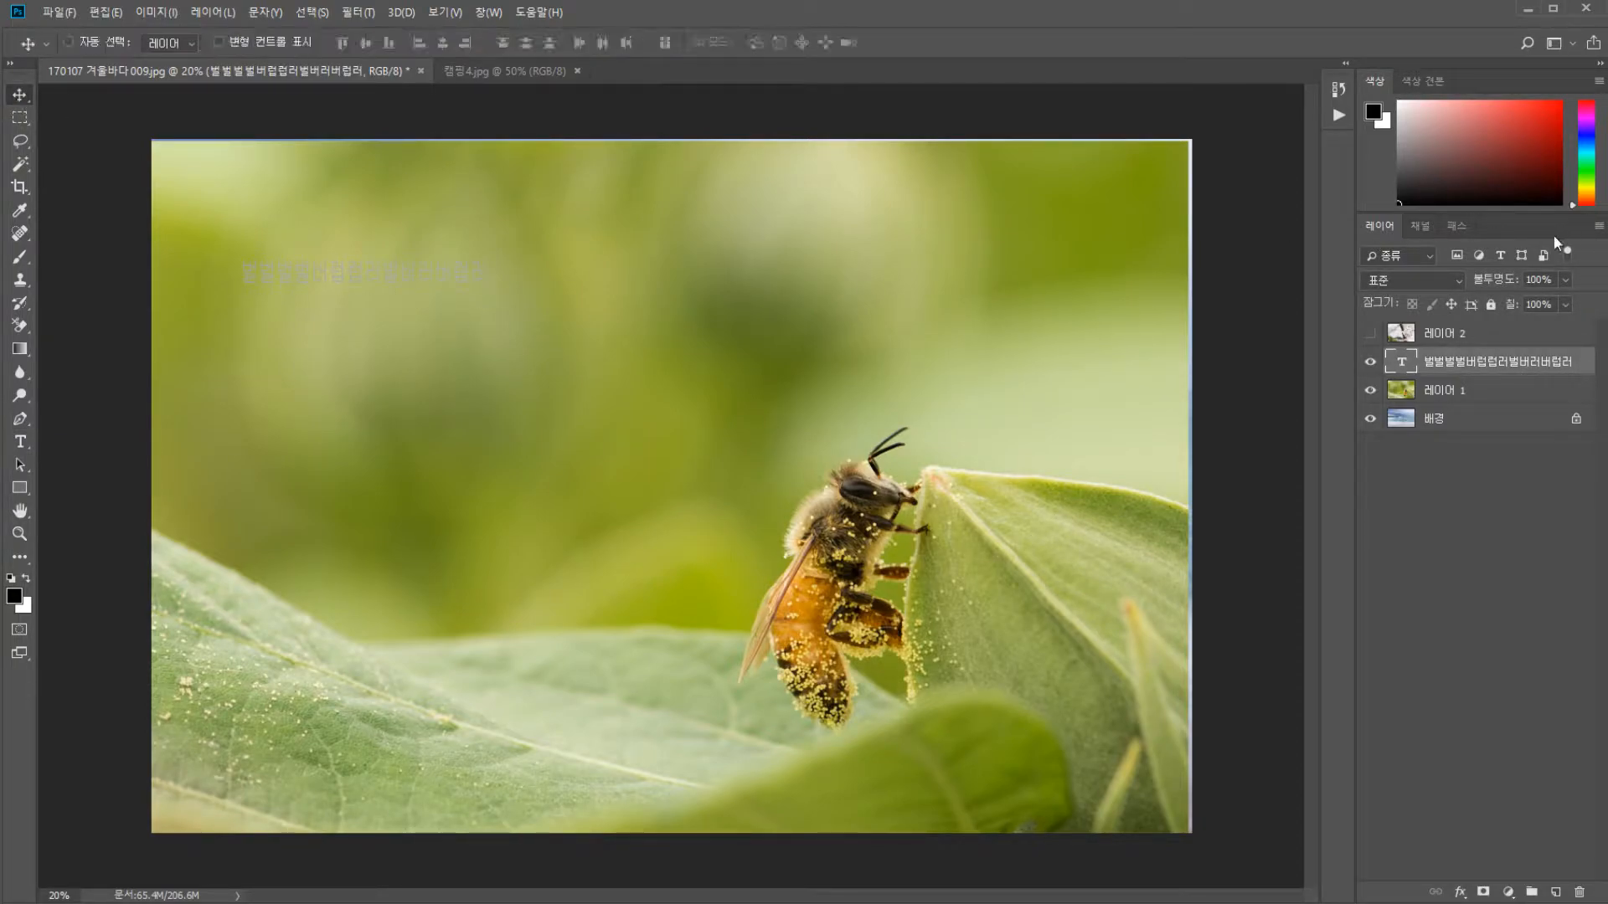
{"action": "key", "text": "ctrl+t"}
{"action": "left_click_drag", "start_coordinate": [486, 288], "coordinate": [1037, 708]}
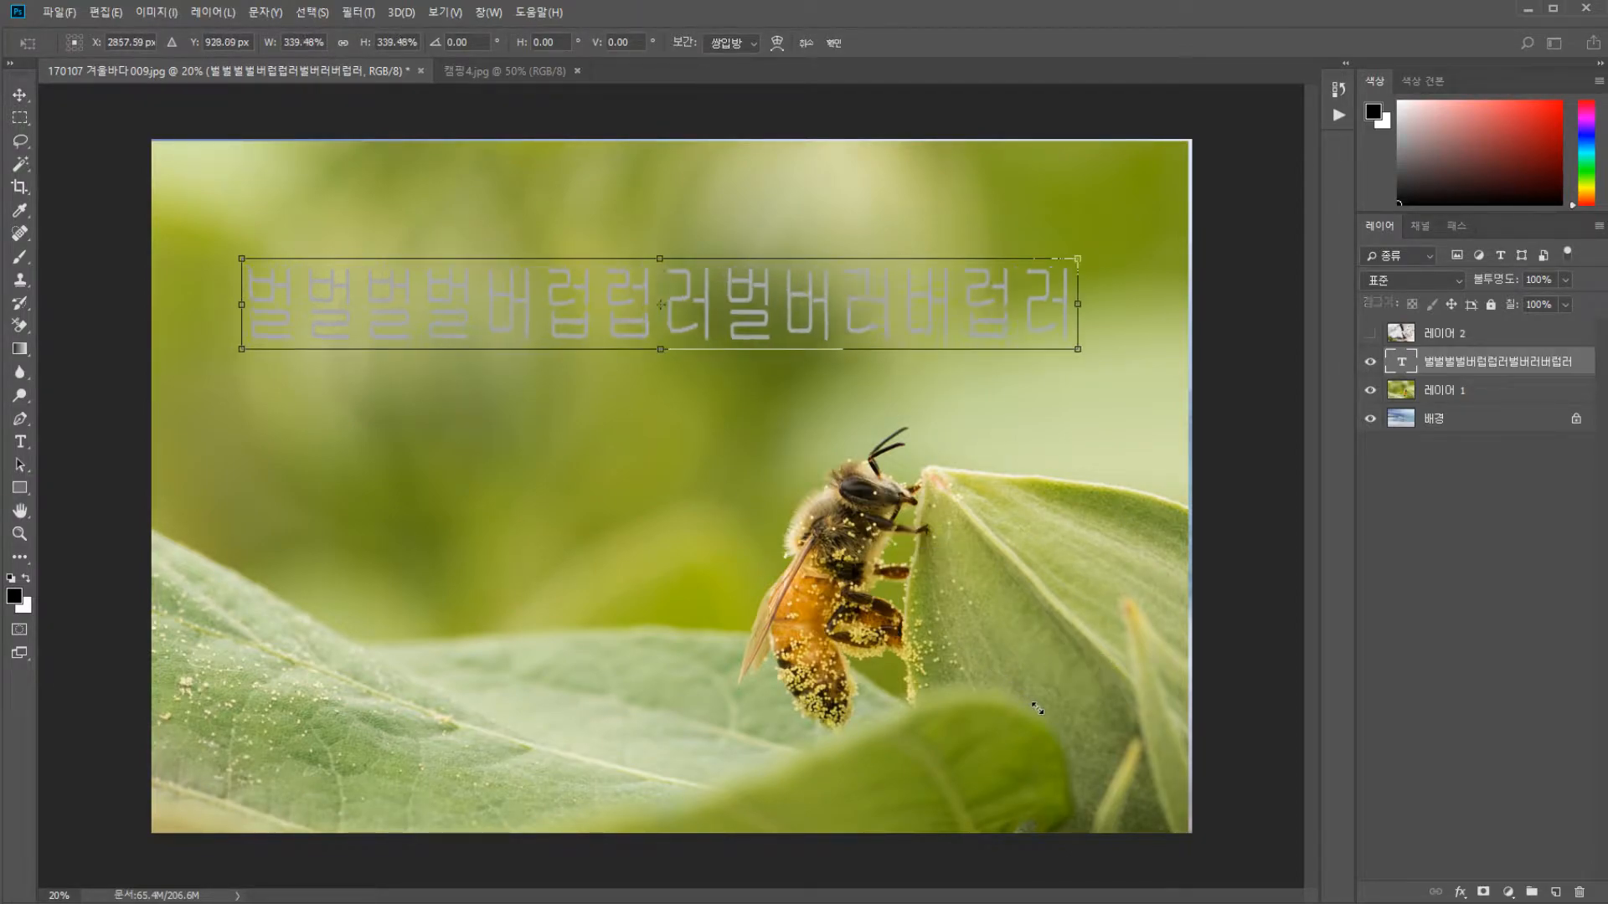
{"action": "key", "text": "Return"}
{"action": "left_click", "coordinate": [1462, 607]}
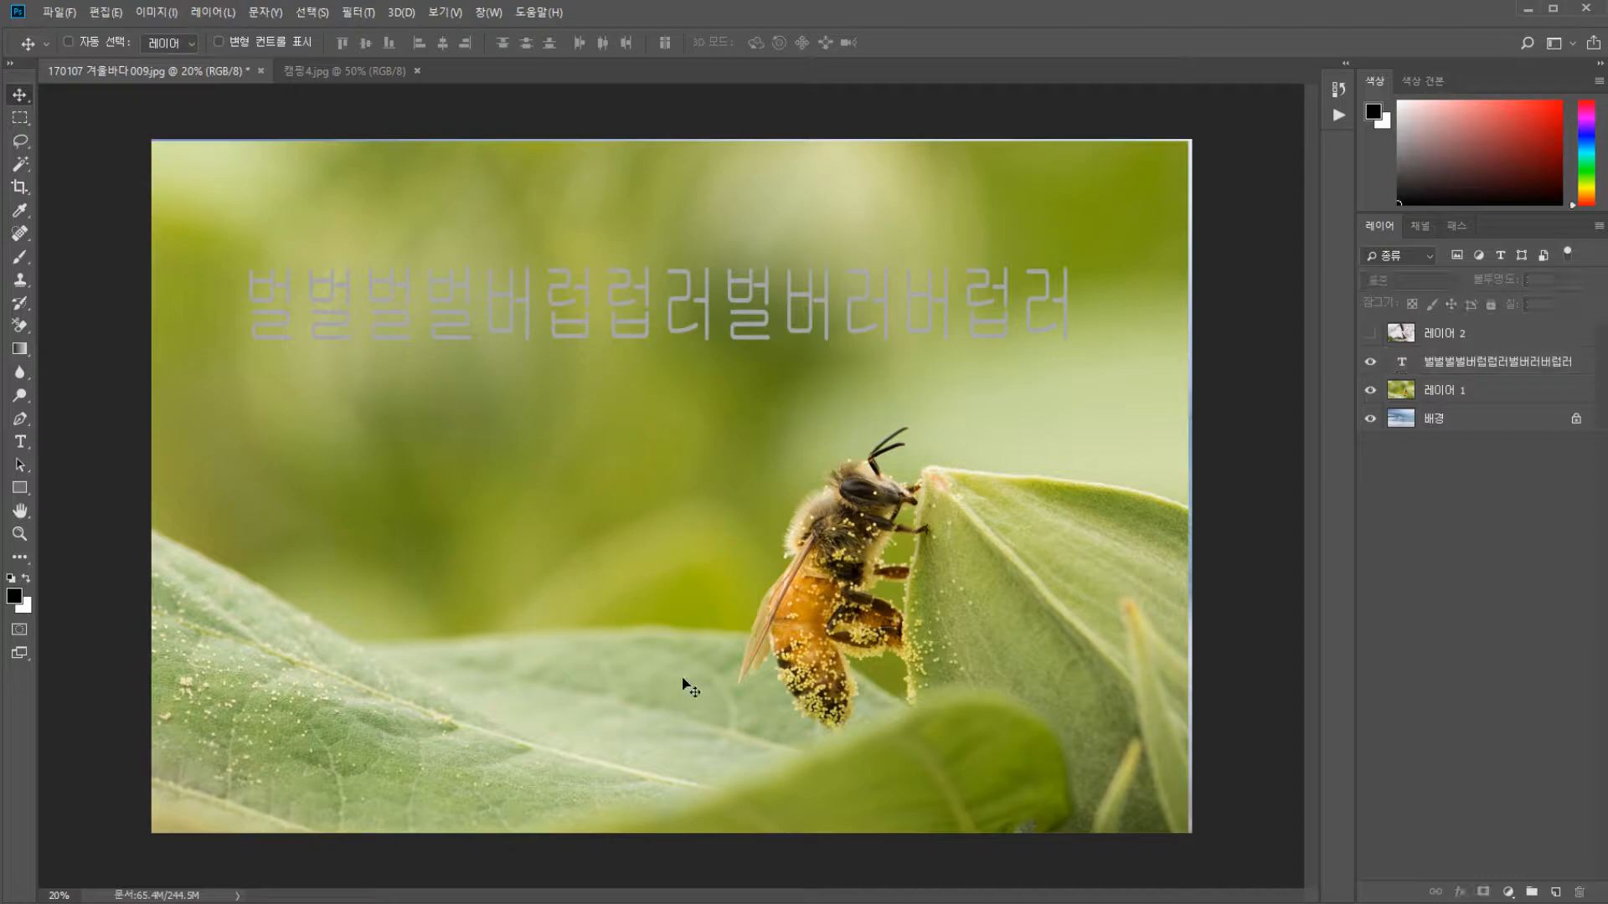
Review the individual layers and toggle 레이어 2 on and off to examine how it covers the layers beneath it
{"action": "left_click", "coordinate": [1449, 390]}
{"action": "left_click", "coordinate": [1460, 422]}
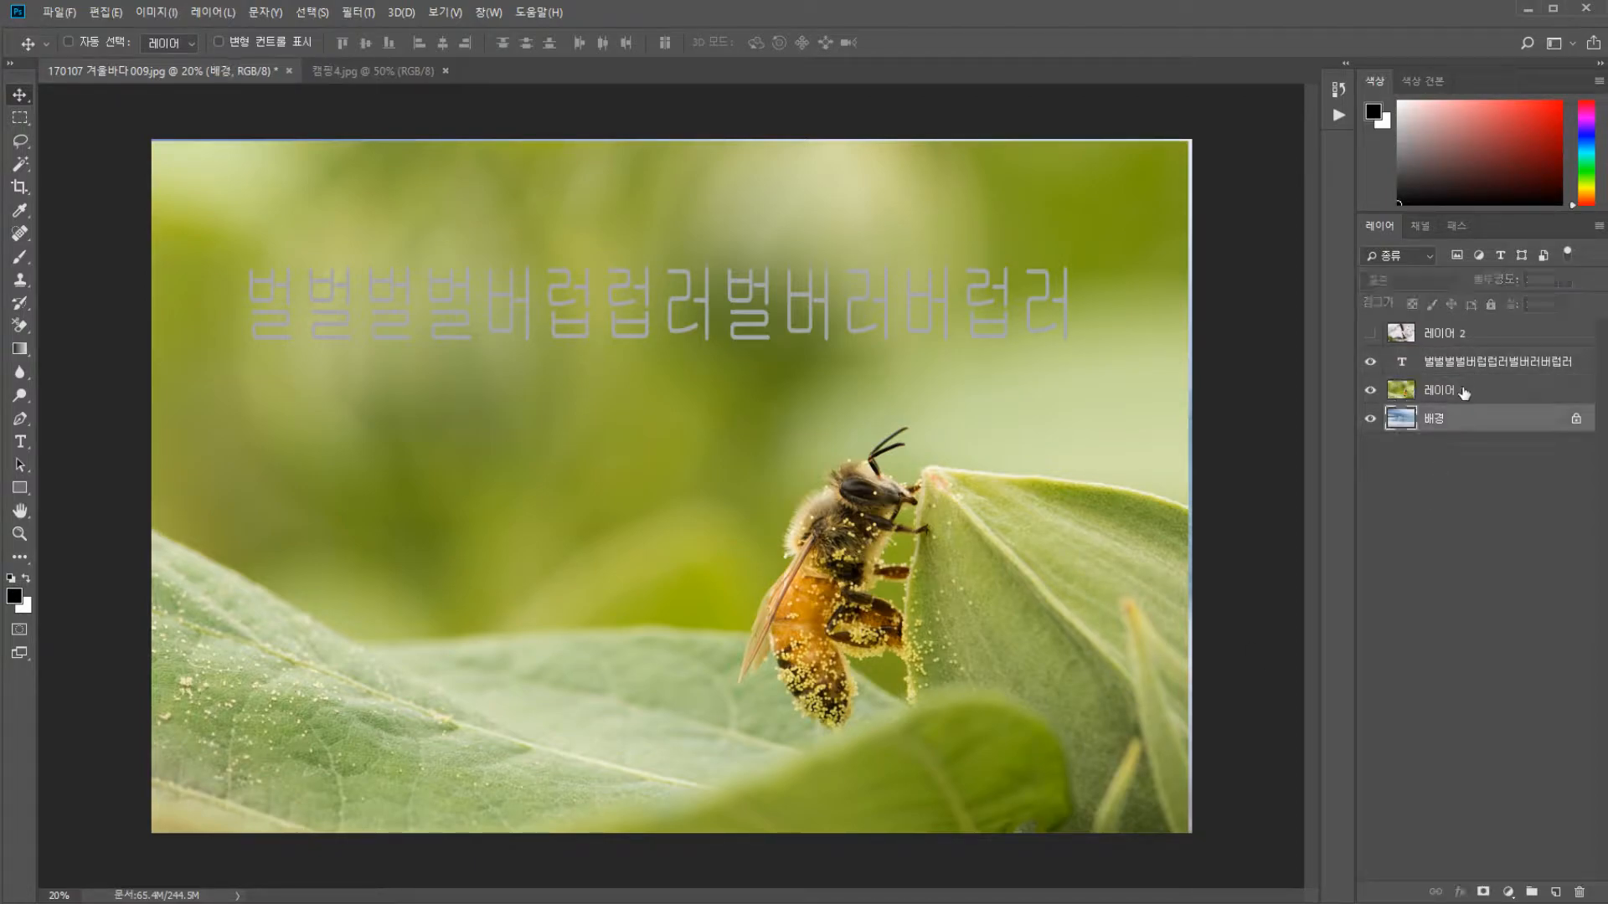
{"action": "left_click", "coordinate": [1465, 362]}
{"action": "left_click", "coordinate": [1370, 333]}
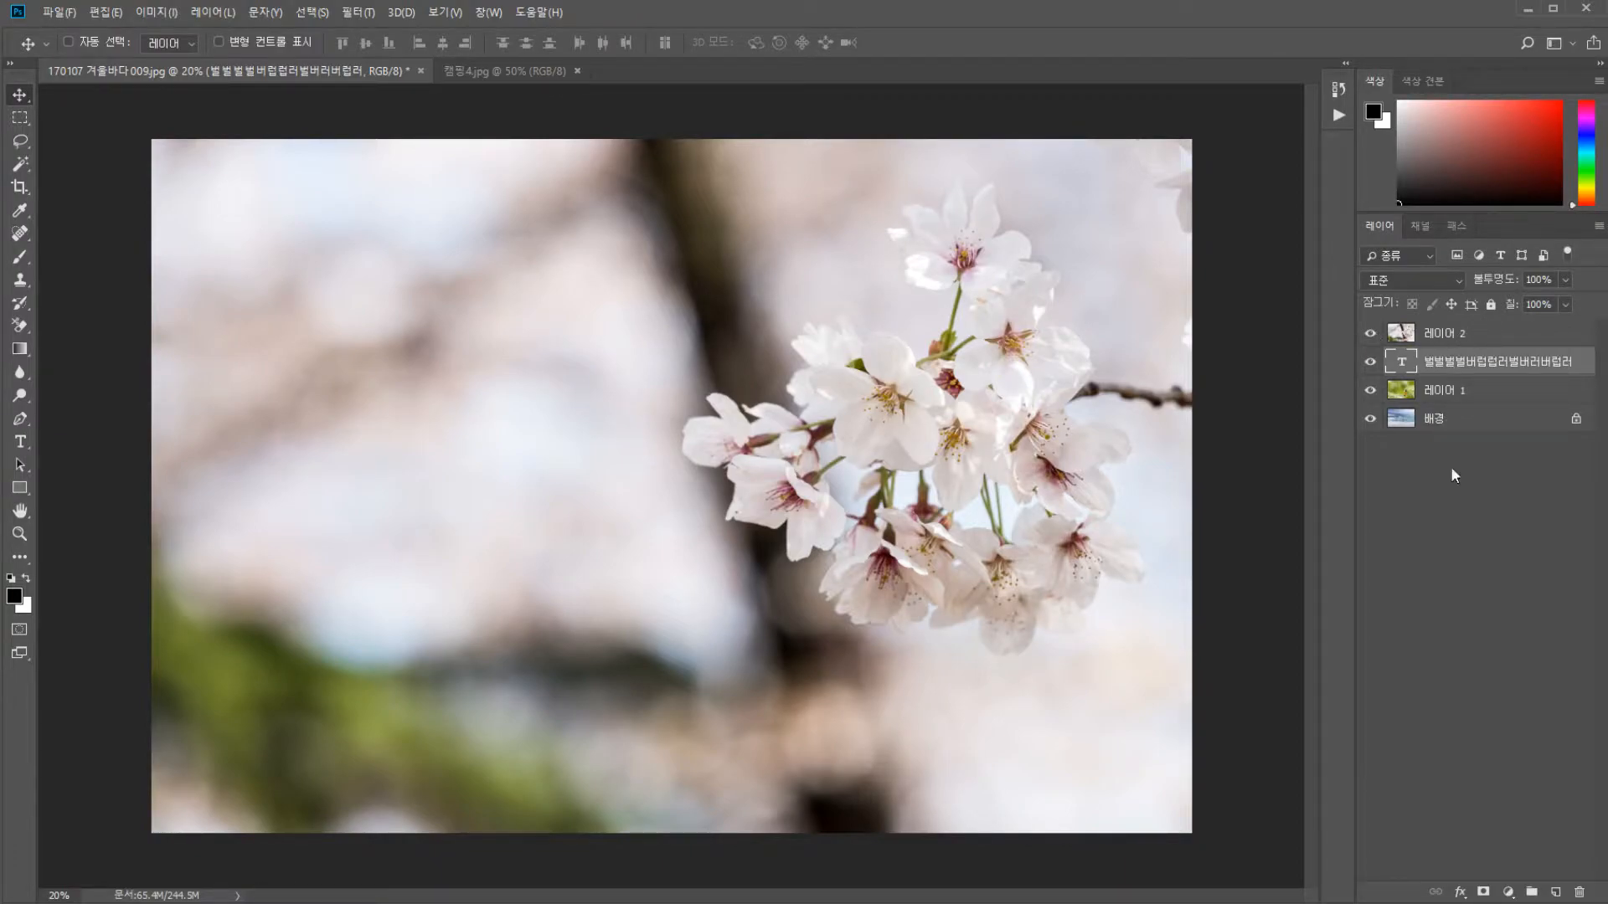
{"action": "left_click", "coordinate": [1371, 334]}
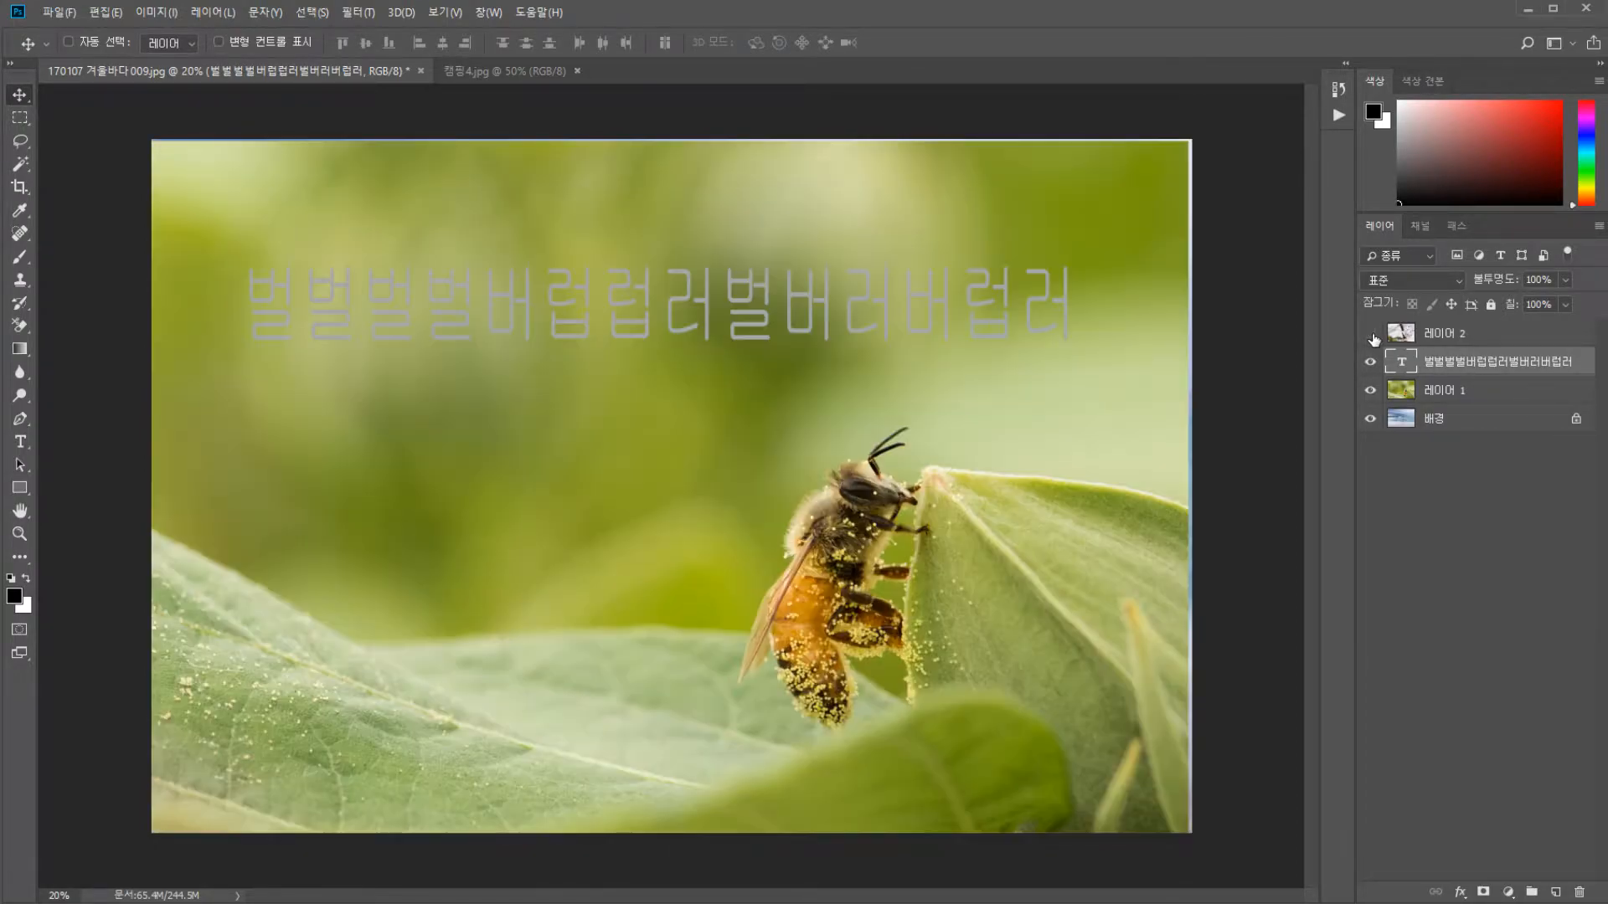
{"action": "left_click", "coordinate": [1371, 334]}
{"action": "left_click", "coordinate": [1434, 339]}
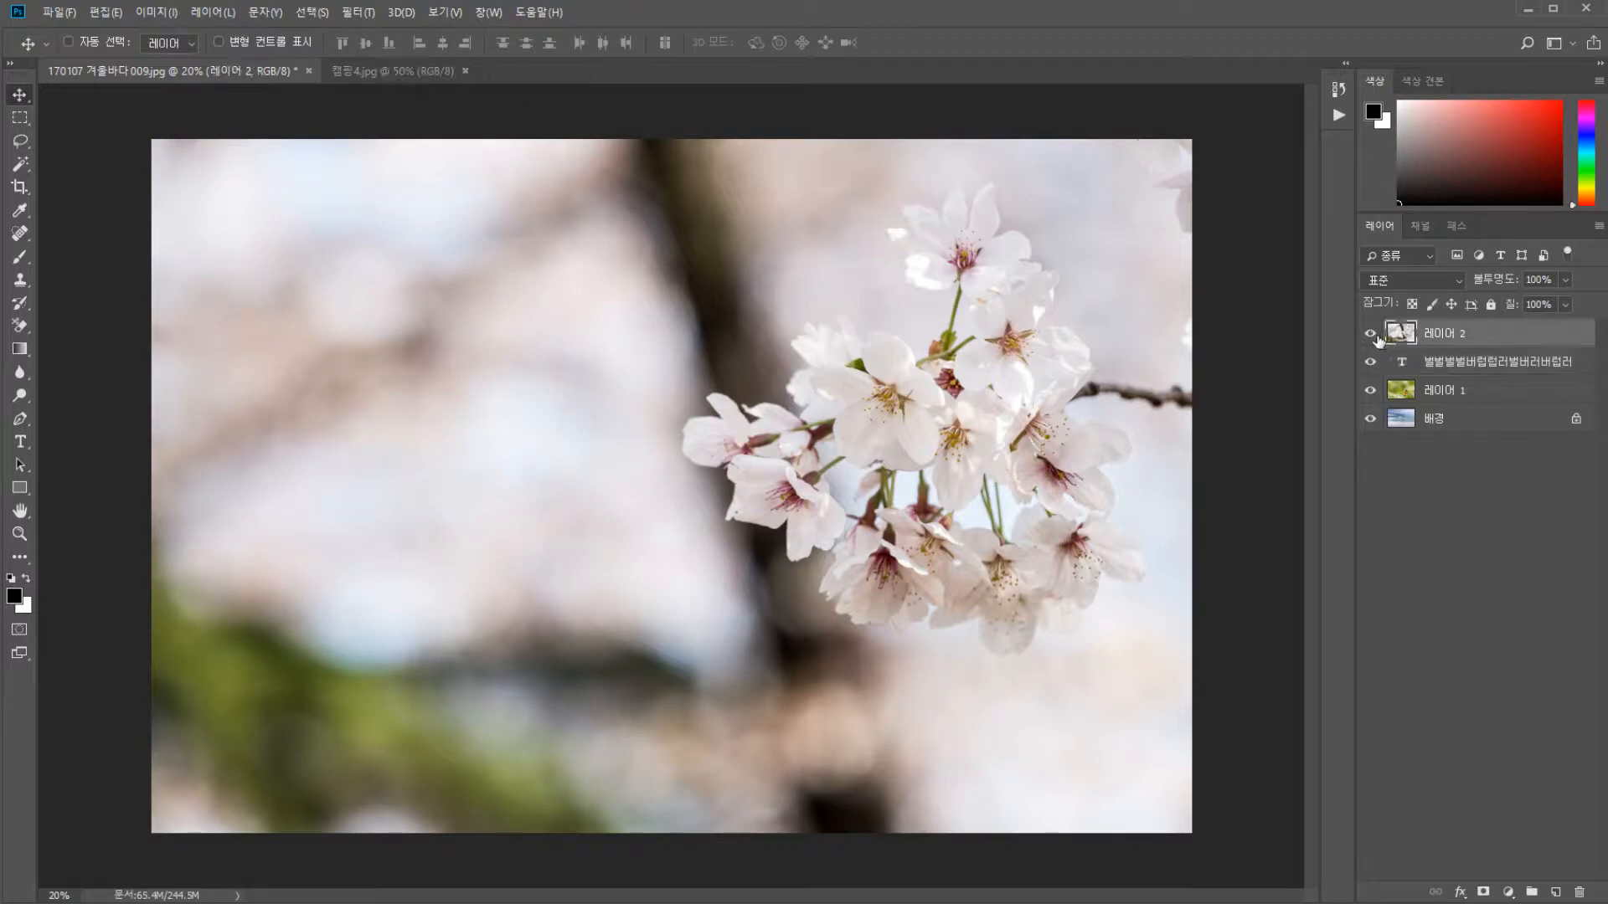
{"action": "left_click", "coordinate": [1373, 338]}
{"action": "left_click", "coordinate": [1371, 334]}
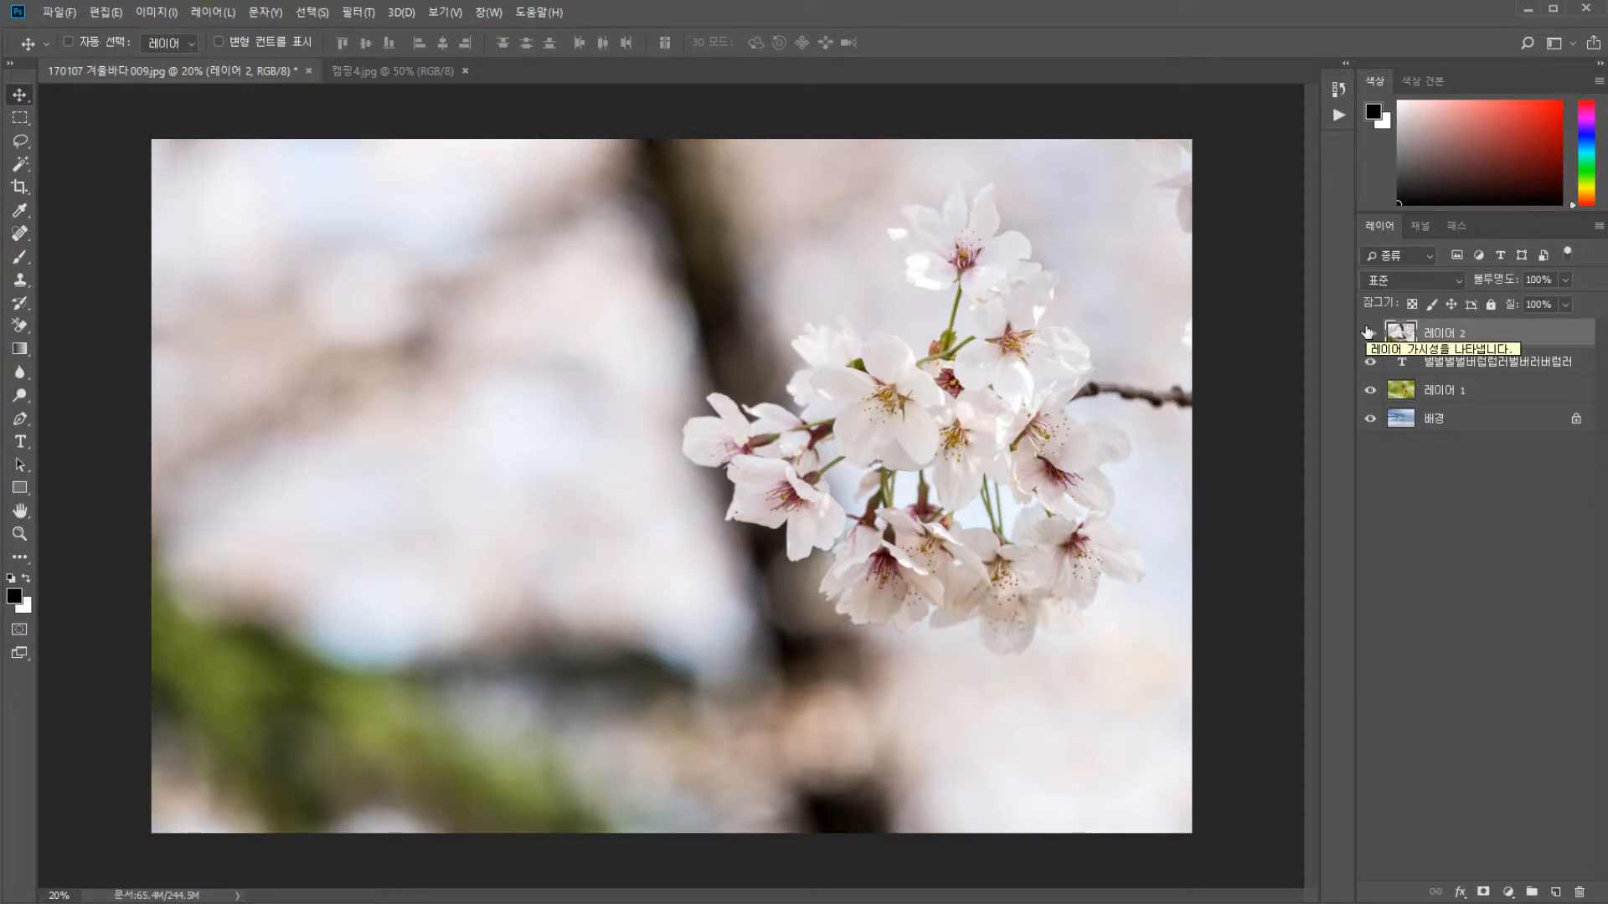
Scale down the text hidden beneath 레이어 2 and move it toward the middle of the image
{"action": "left_click", "coordinate": [1489, 366]}
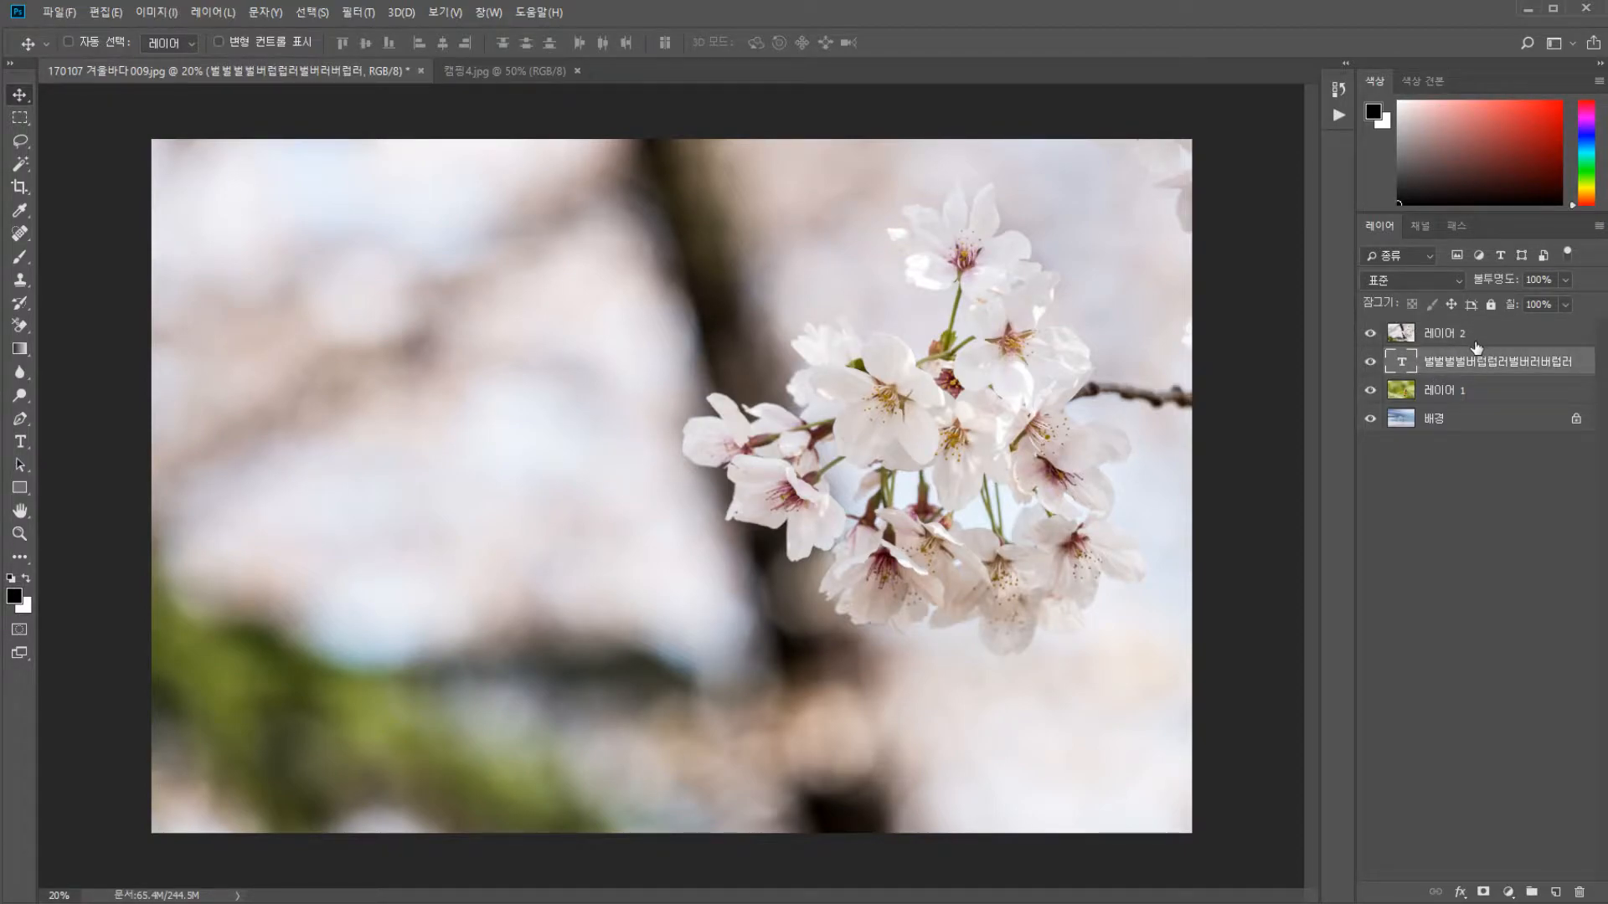
{"action": "key", "text": "ctrl+t"}
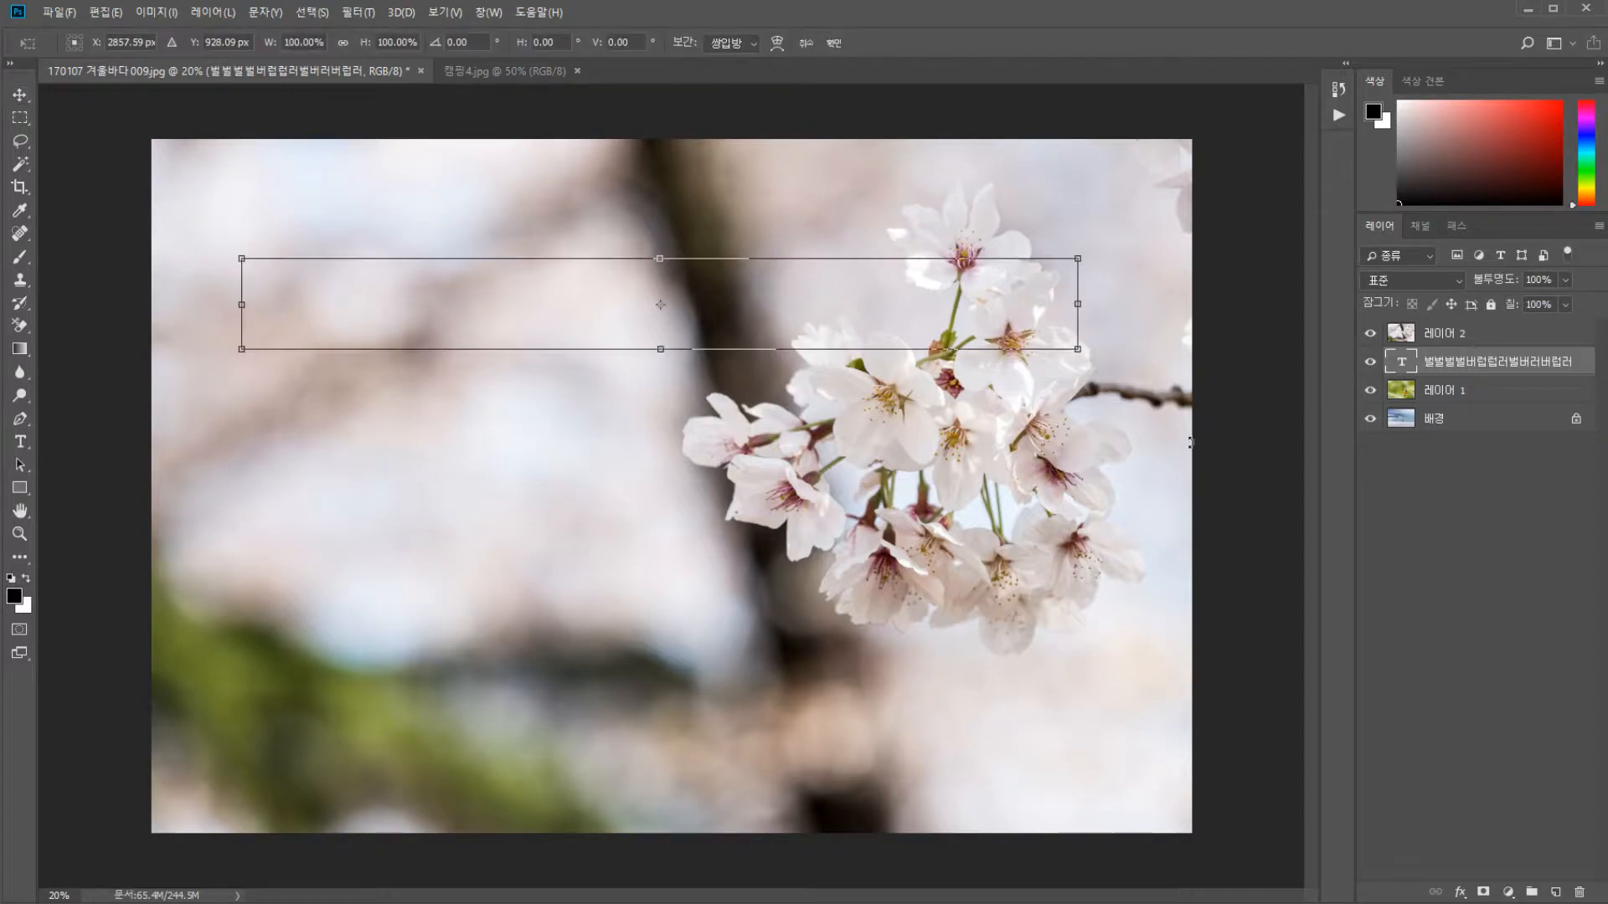
{"action": "left_click_drag", "start_coordinate": [243, 261], "coordinate": [585, 373]}
{"action": "key", "text": "Return"}
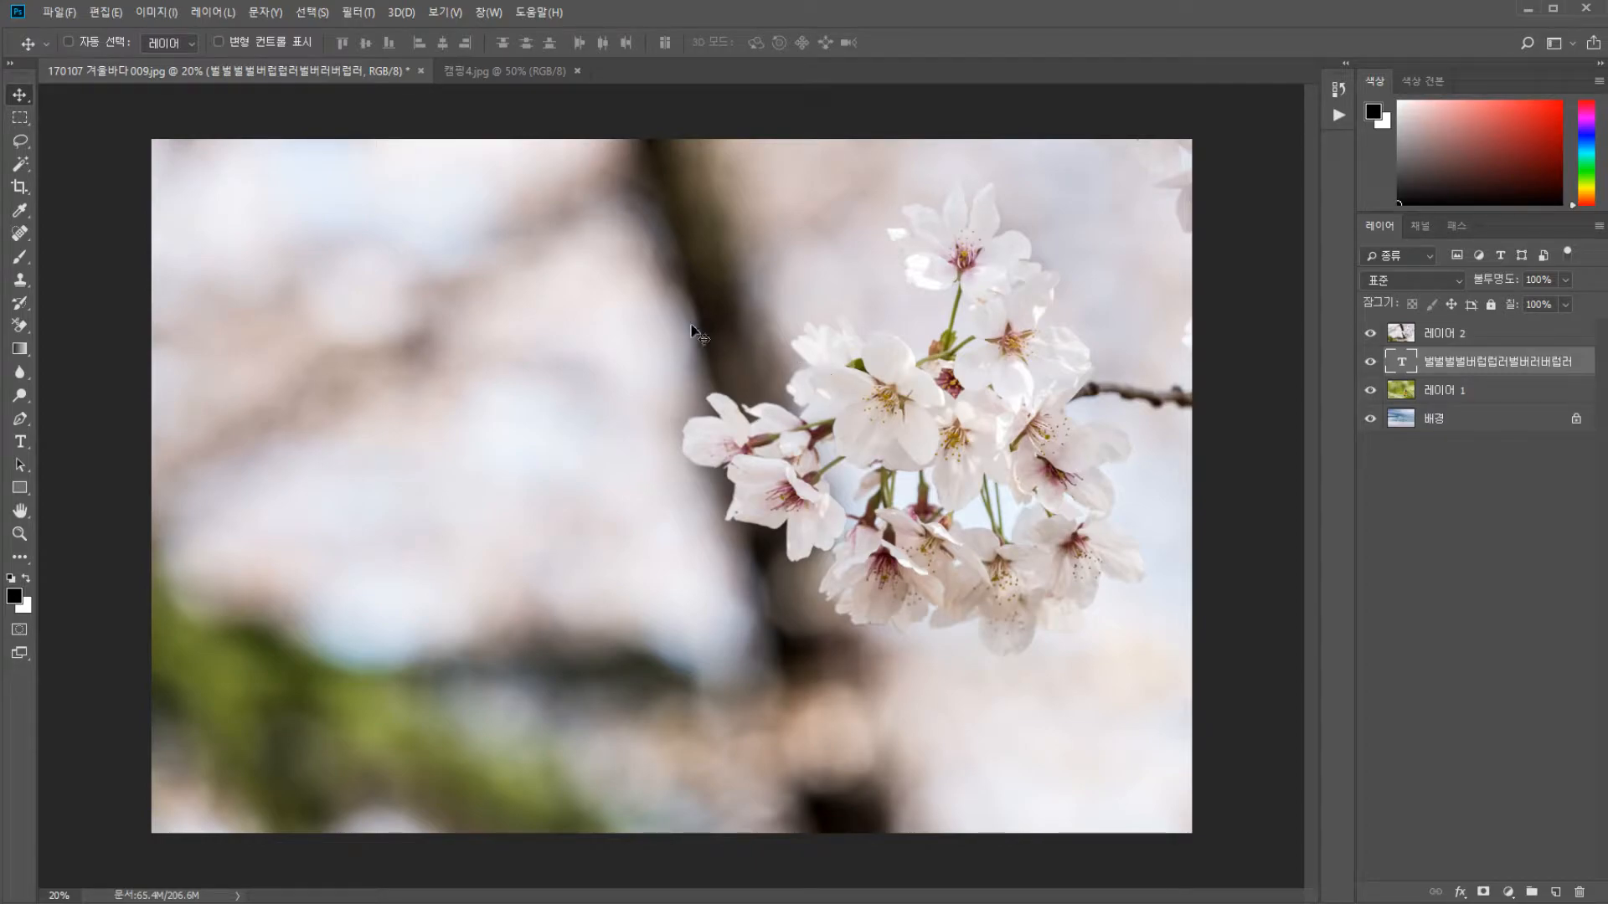
{"action": "left_click_drag", "start_coordinate": [603, 316], "coordinate": [557, 427]}
{"action": "mouse_move", "coordinate": [483, 293]}
{"action": "left_mouse_down"}
{"action": "mouse_move", "coordinate": [888, 578]}
{"action": "mouse_move", "coordinate": [557, 239]}
{"action": "mouse_move", "coordinate": [488, 295]}
{"action": "left_mouse_up"}
Hide 레이어 2 and undo the move and downscaling of the text
{"action": "left_click", "coordinate": [1371, 333]}
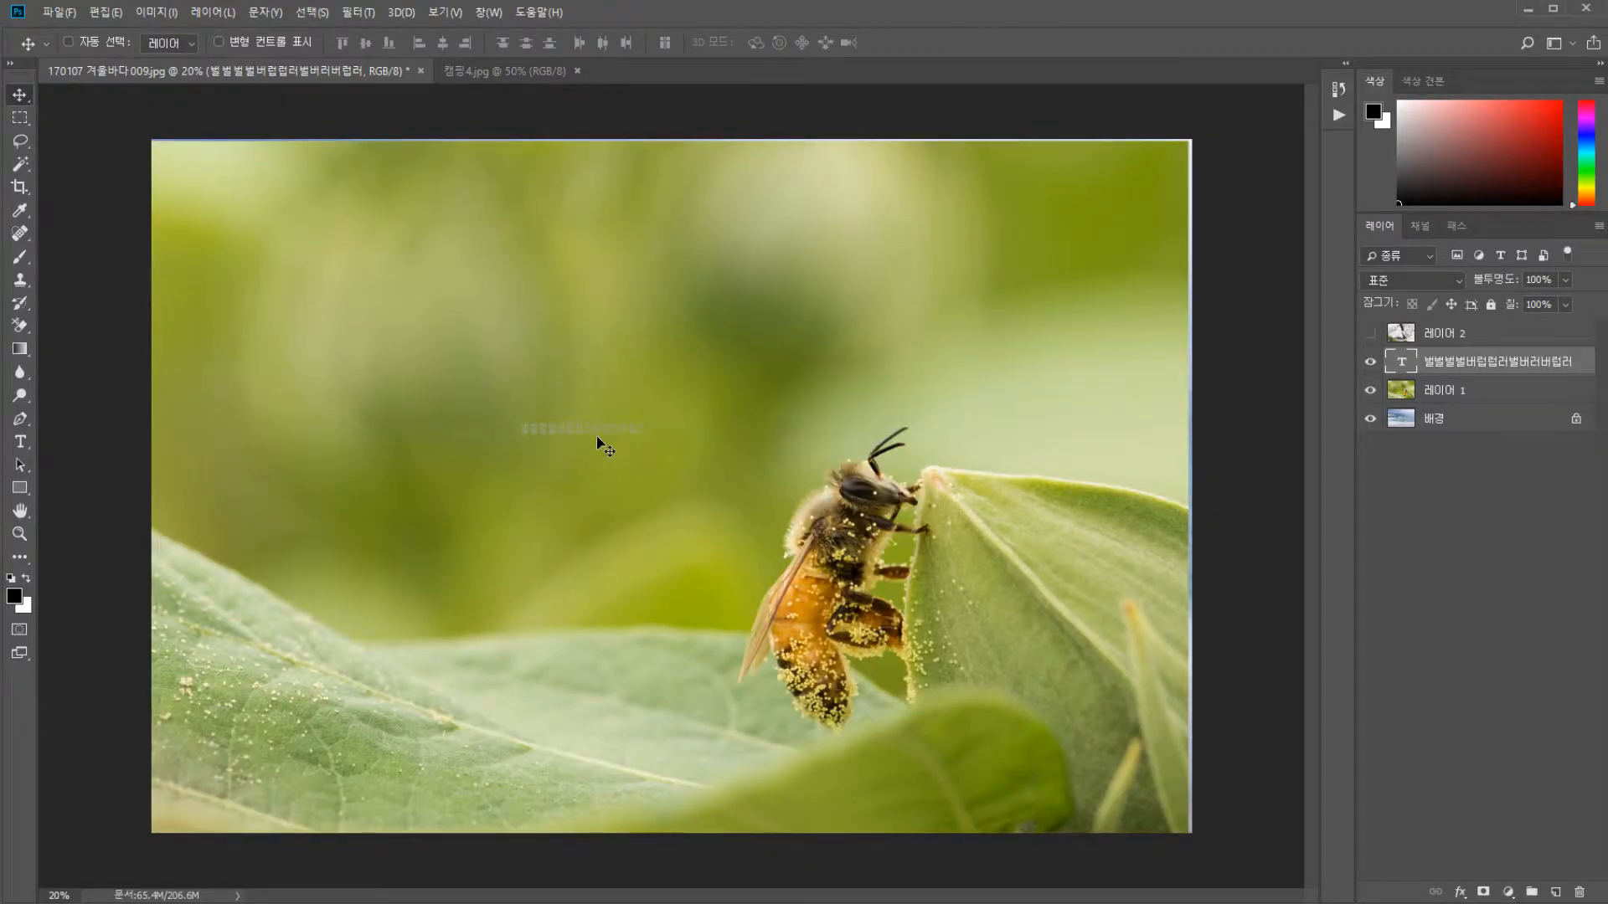
{"action": "key", "text": "ctrl+shift+z"}
{"action": "key", "text": "ctrl+shift+z"}
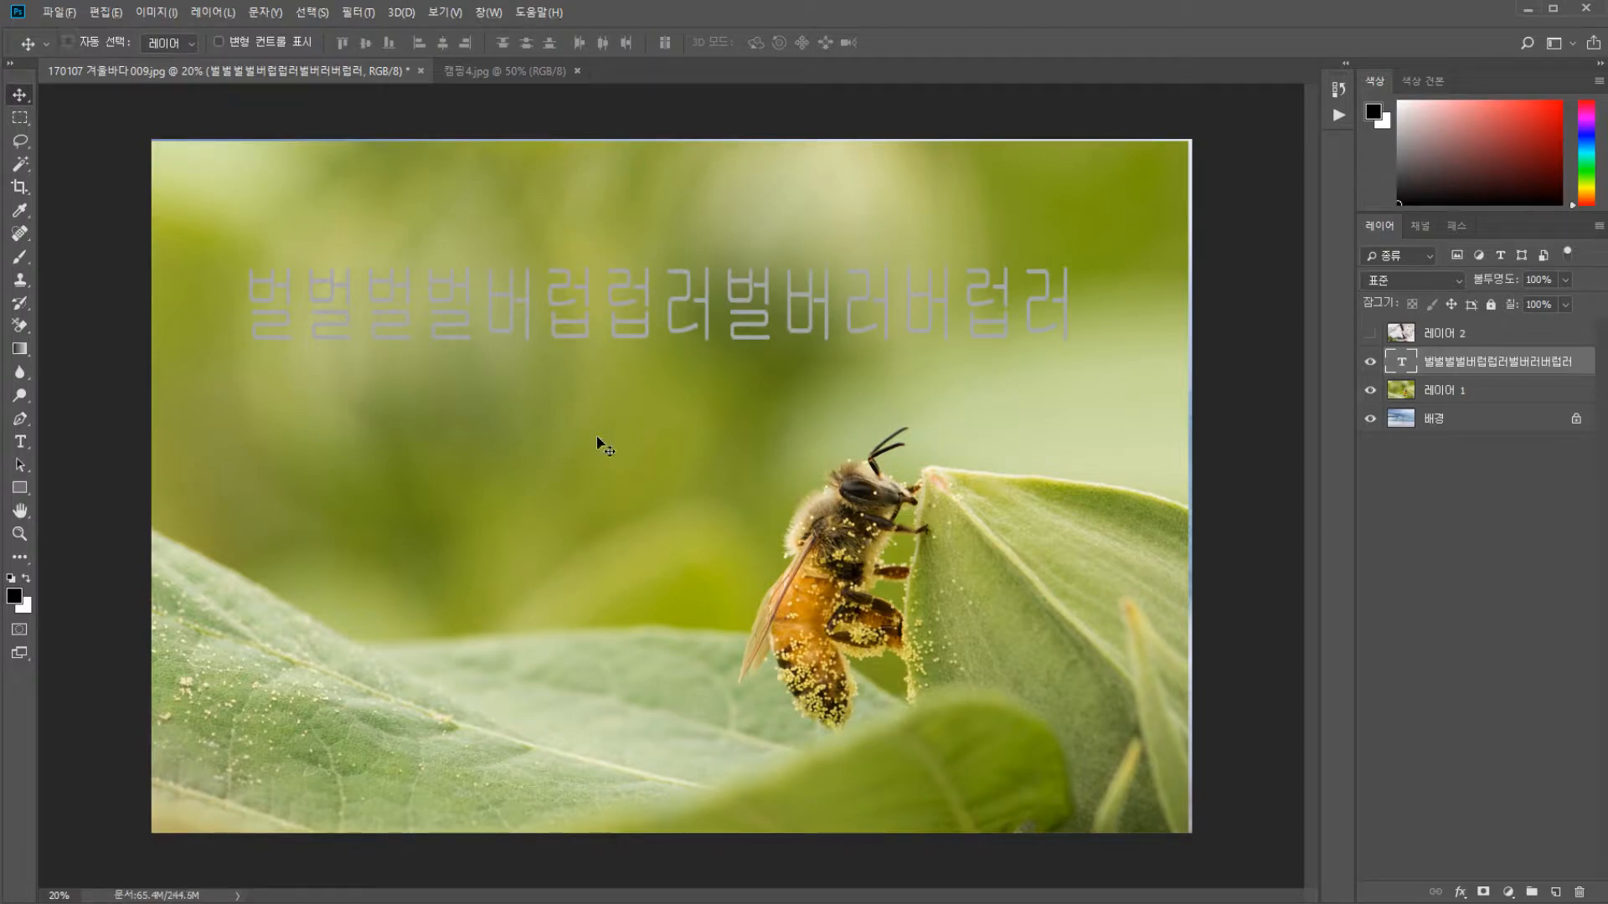
Restore the text's last move from the history, and revert to the free transform that enlarged the text
{"action": "left_click", "coordinate": [1335, 90]}
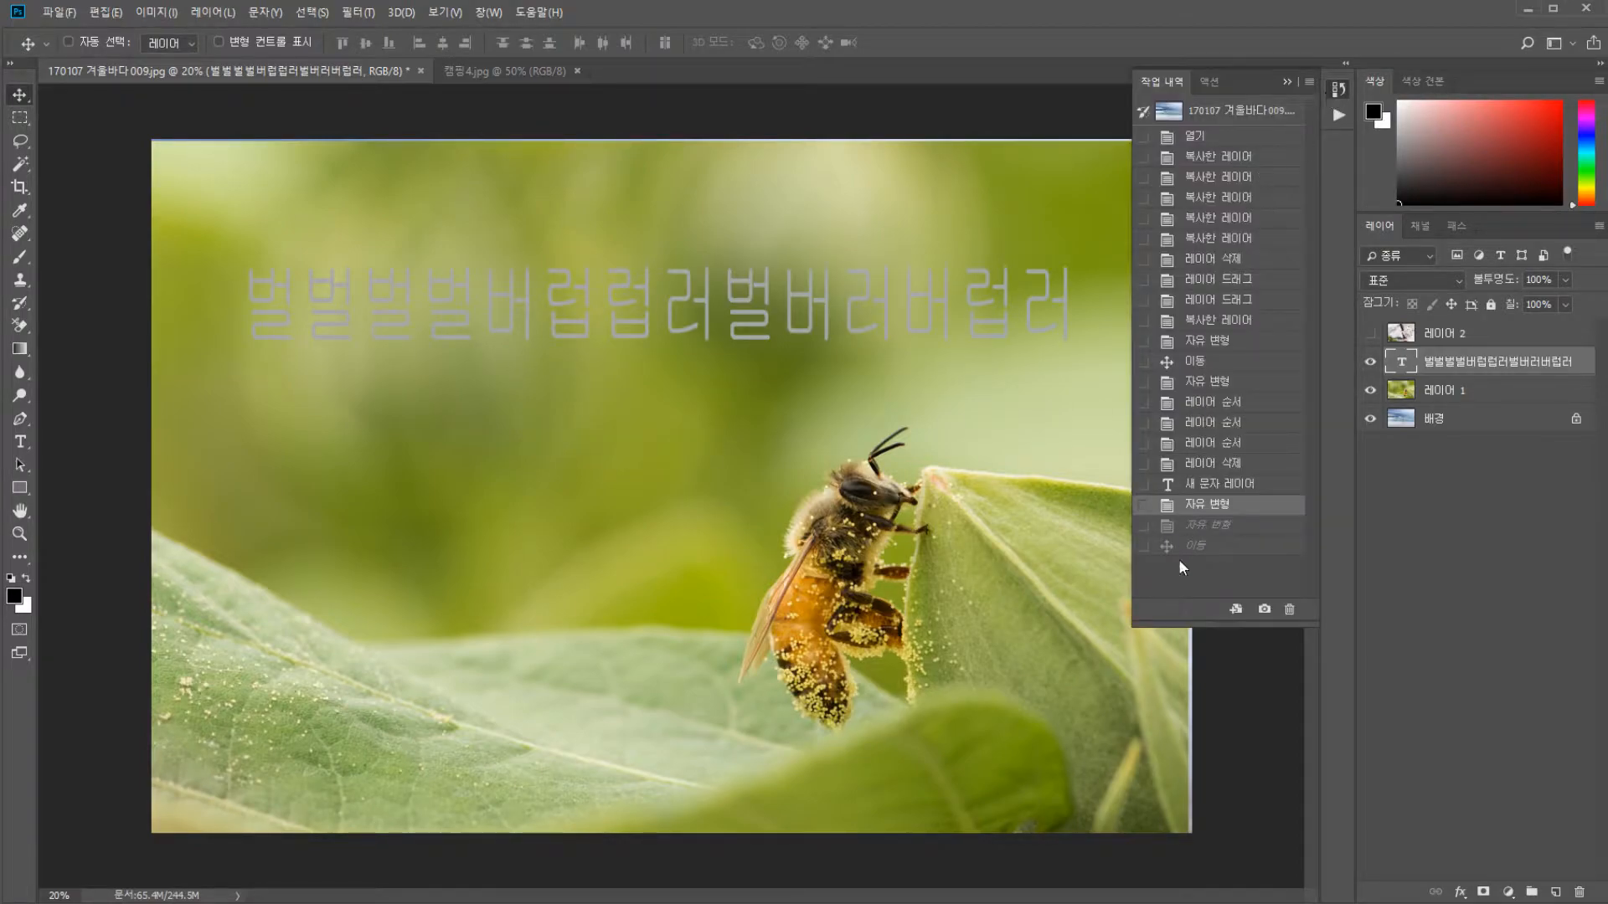
{"action": "left_click", "coordinate": [1205, 546]}
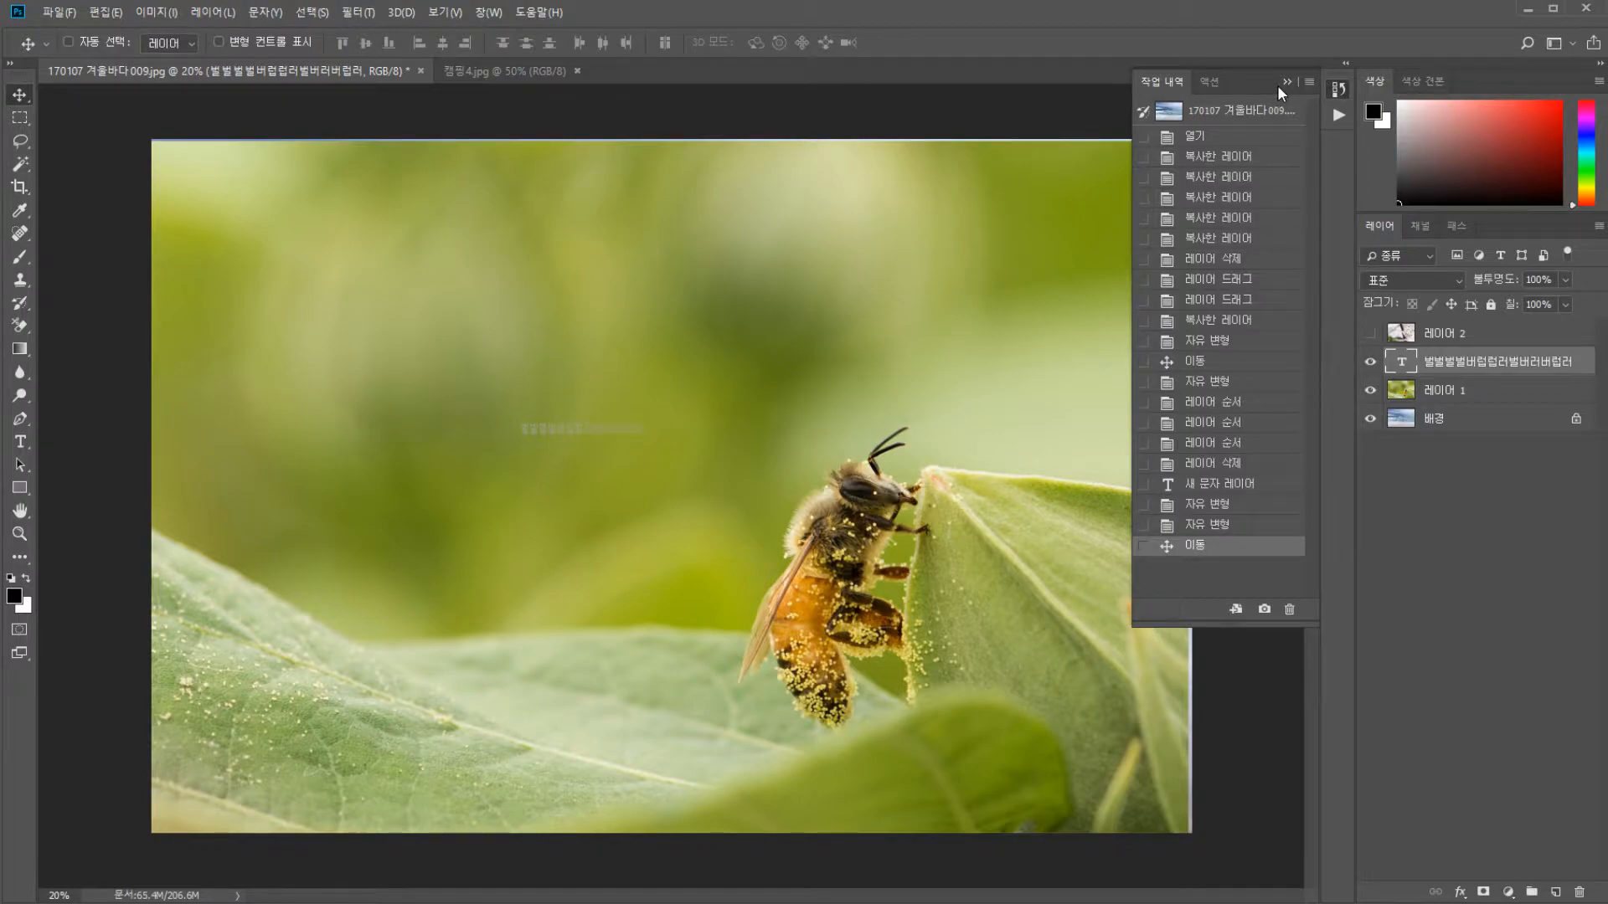
{"action": "left_click", "coordinate": [1230, 507]}
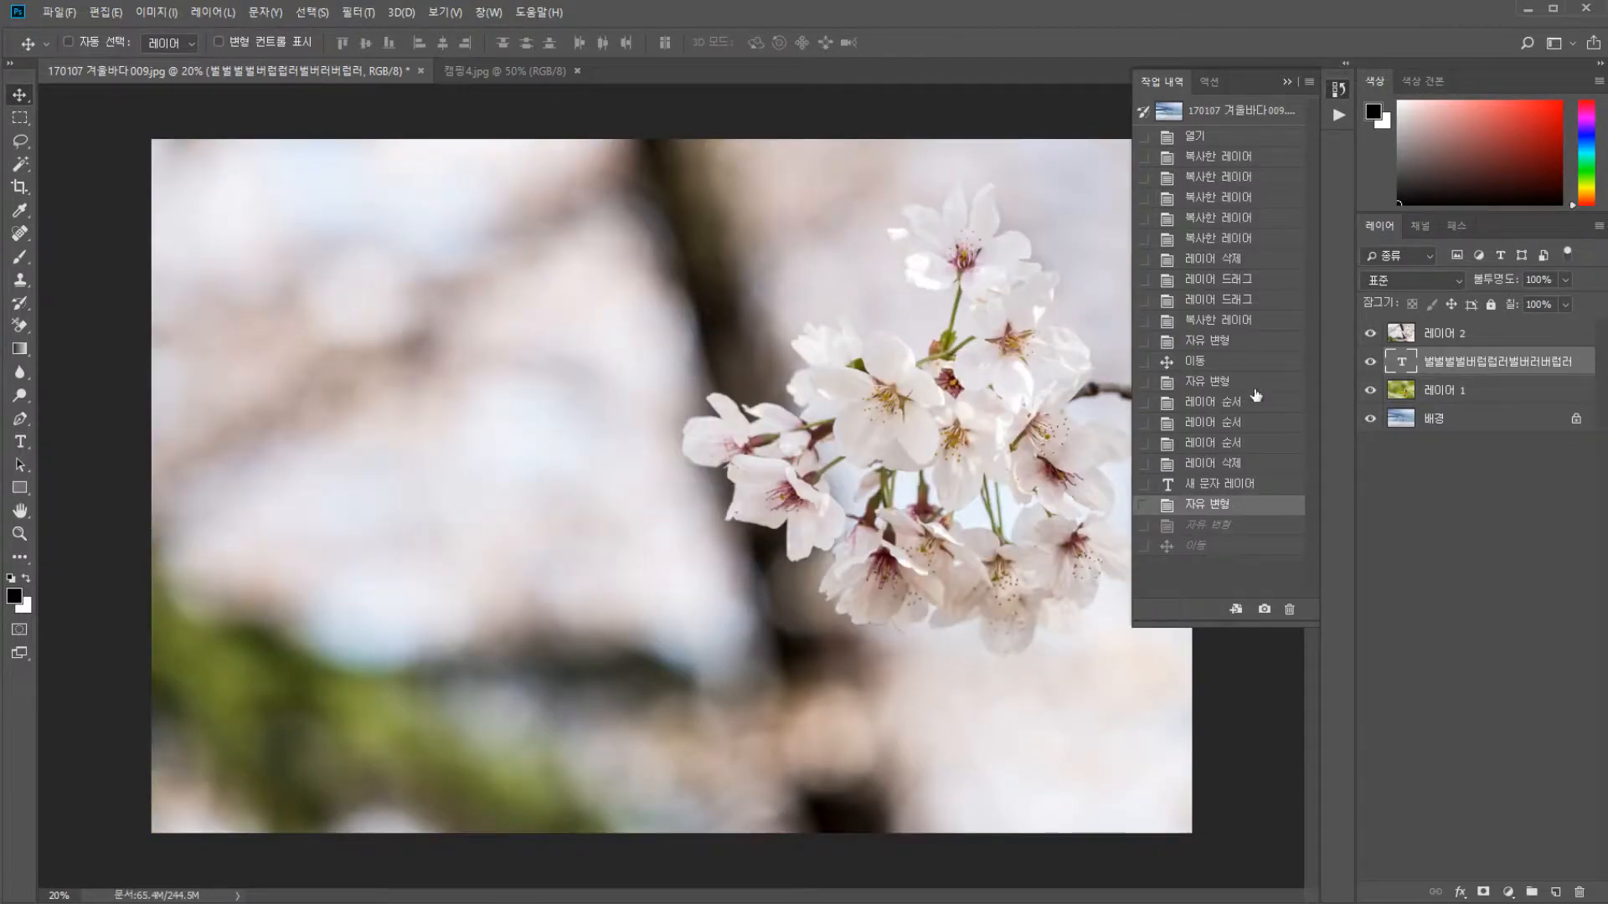
{"action": "left_click", "coordinate": [1285, 82]}
Select 레이어 2, the text layer and 레이어 1 in turn to examine which layer is active for editing
{"action": "left_click", "coordinate": [1499, 345]}
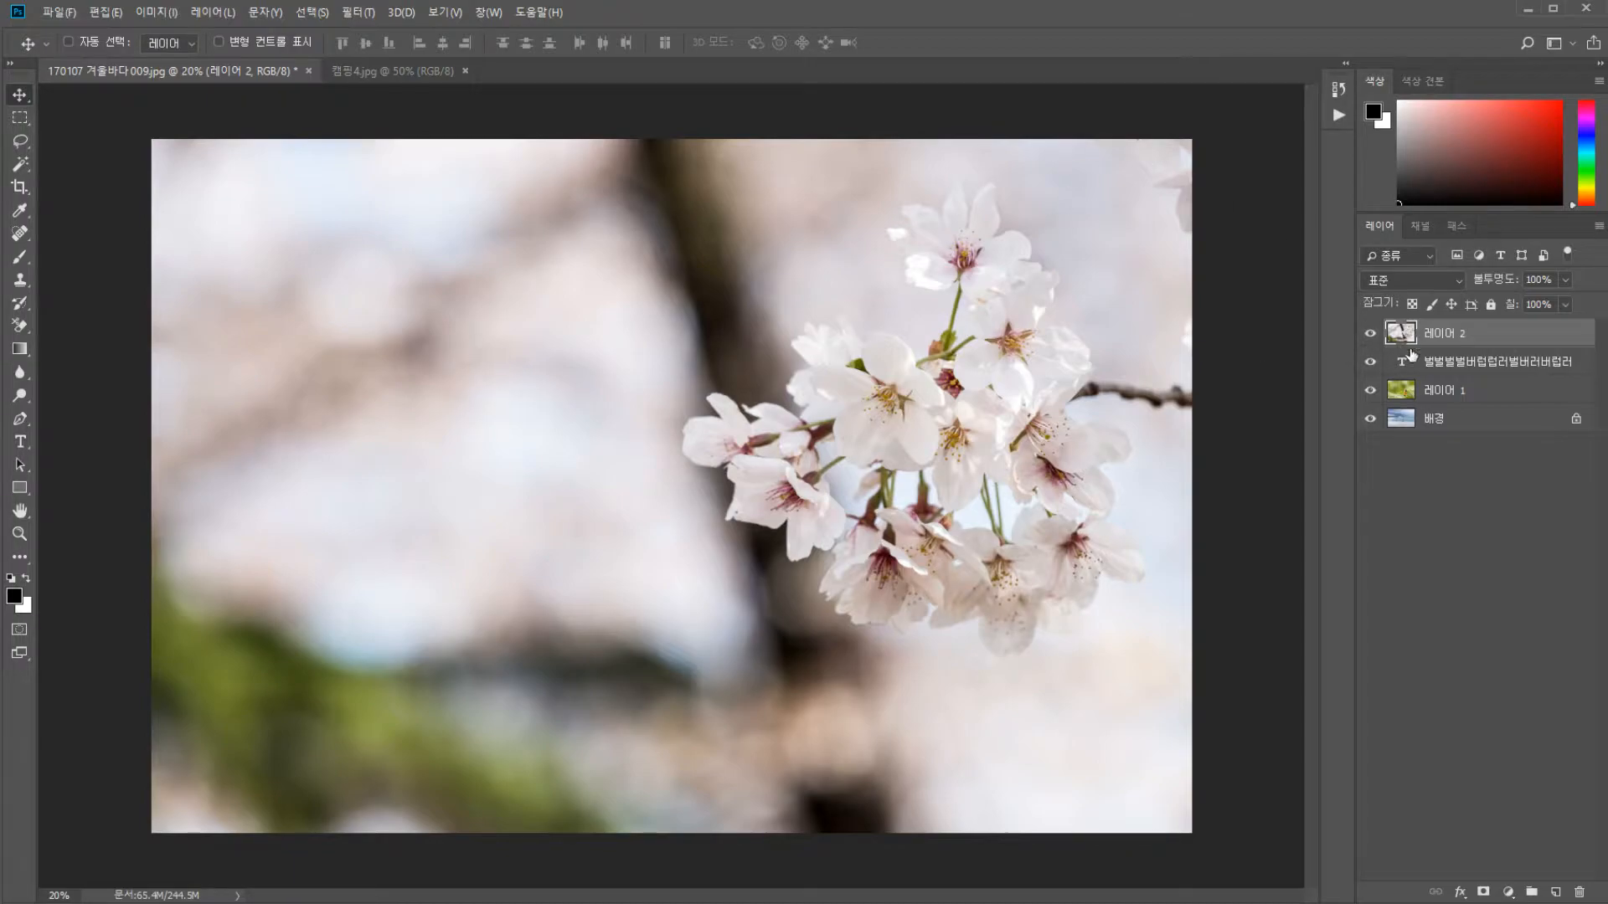
{"action": "left_click", "coordinate": [1472, 374]}
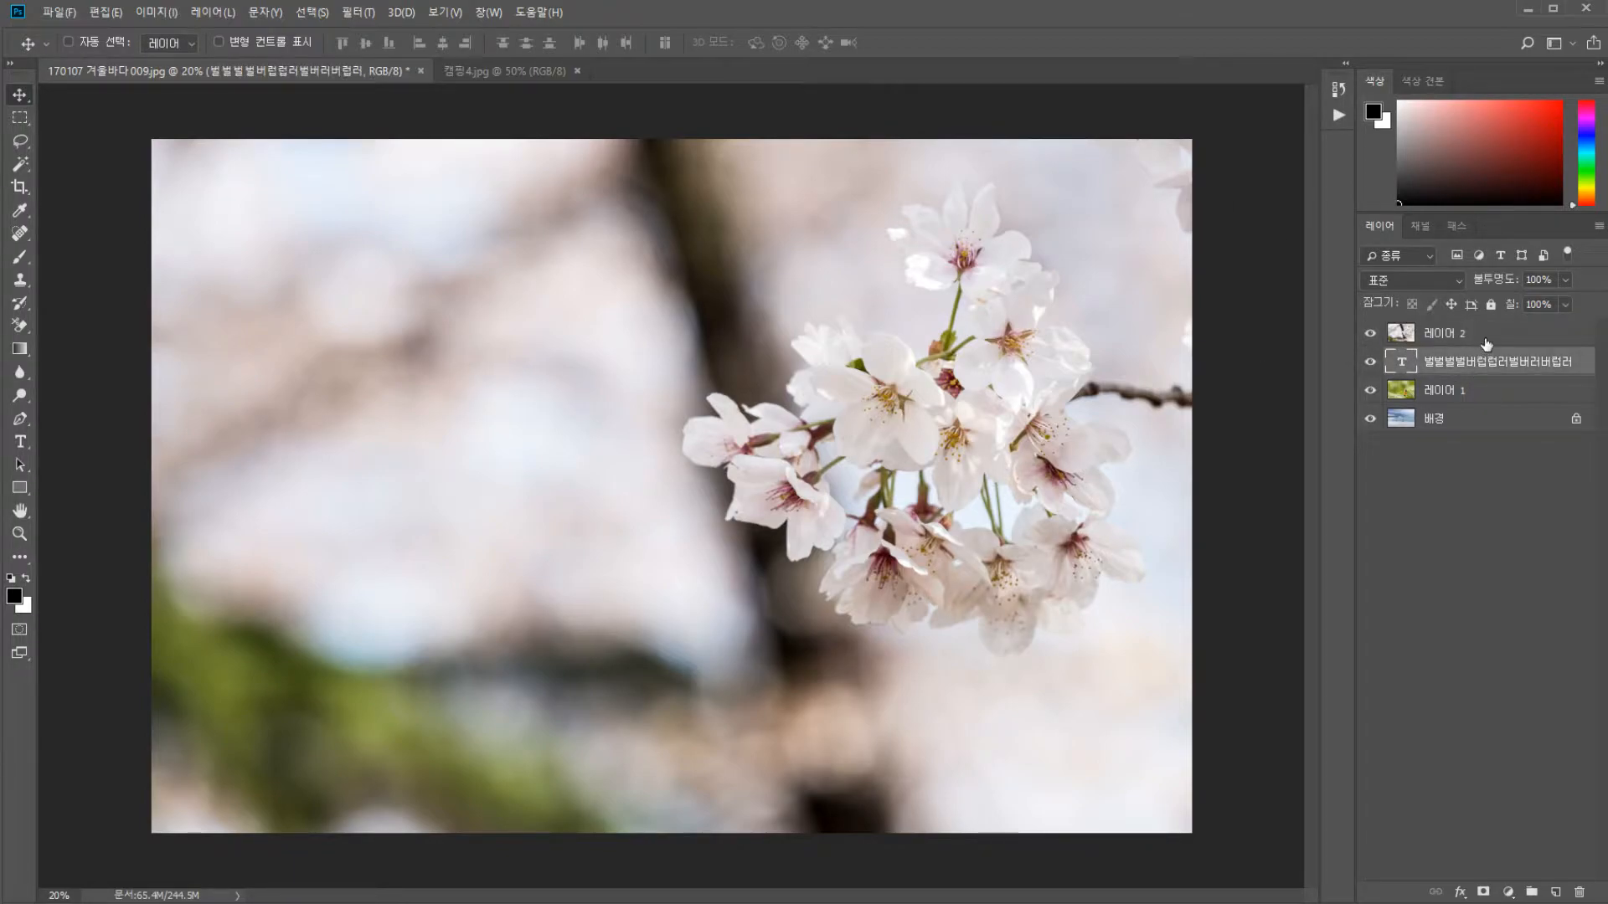
{"action": "left_click", "coordinate": [1487, 339]}
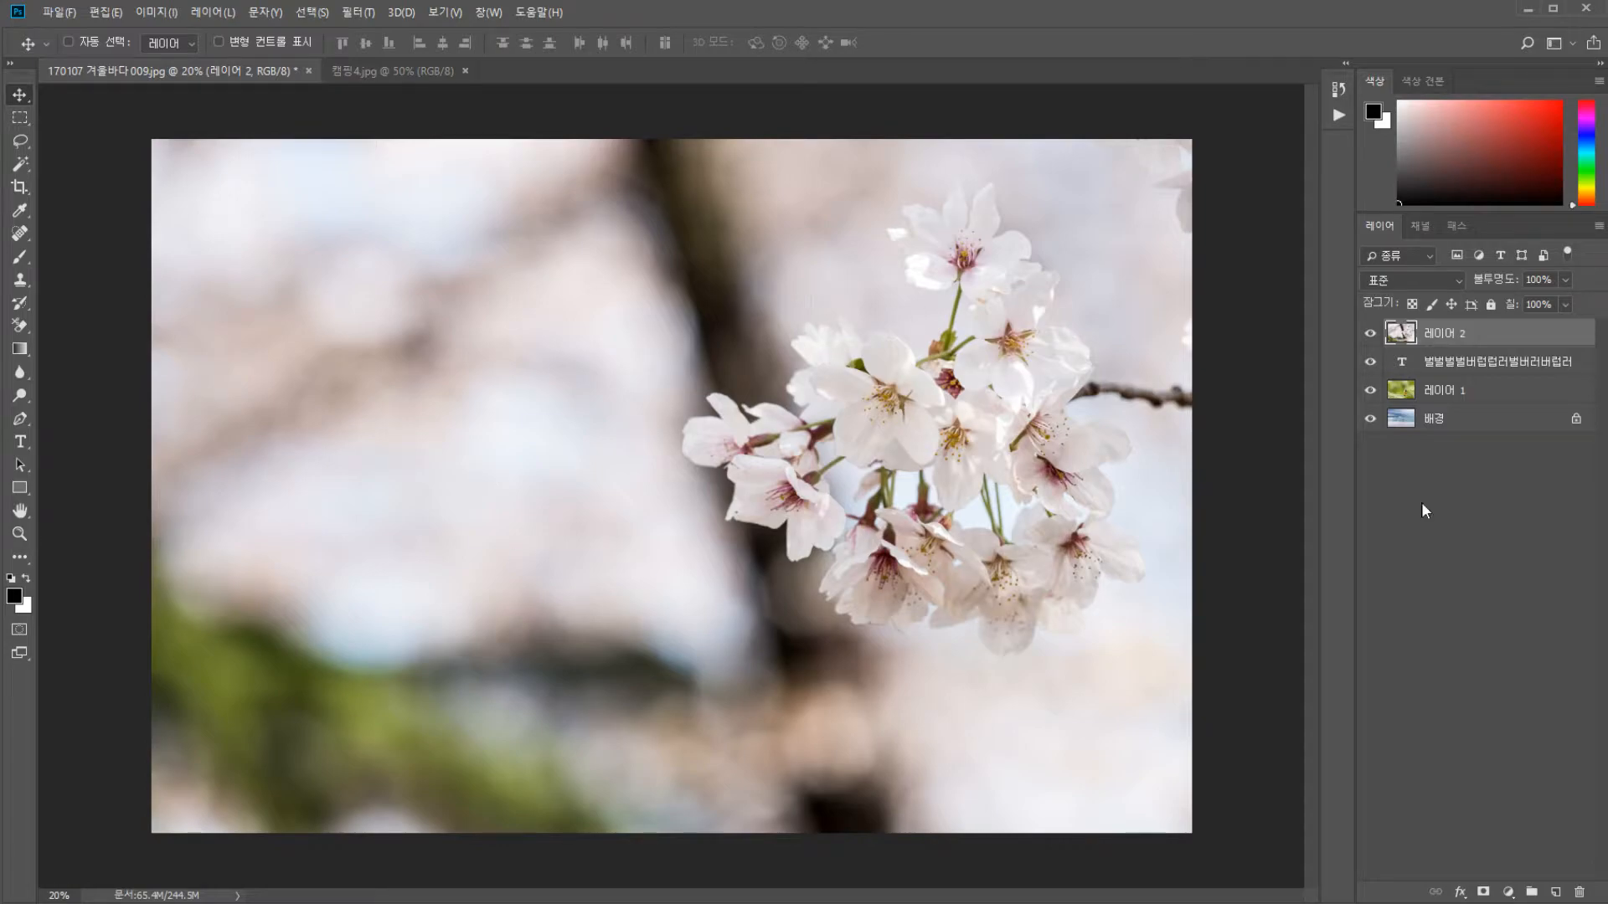
{"action": "left_click", "coordinate": [1513, 372]}
{"action": "left_click", "coordinate": [1499, 391]}
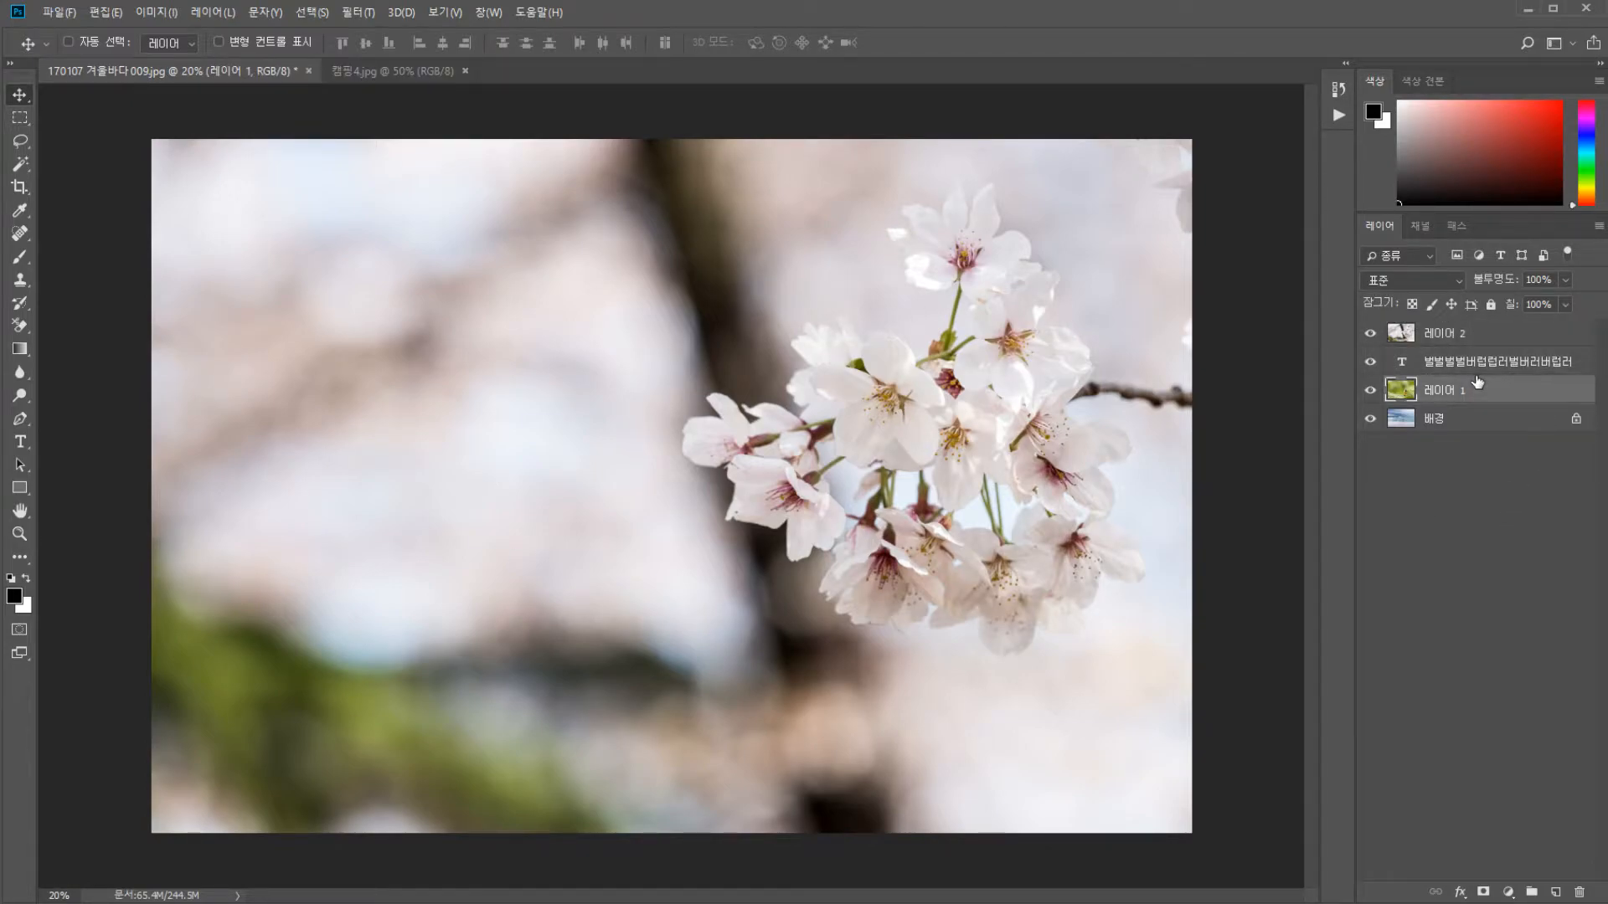
Hide 레이어 2 and the text layer, and make 레이어 1 the active layer
{"action": "left_click", "coordinate": [1370, 334]}
{"action": "left_click", "coordinate": [1370, 362]}
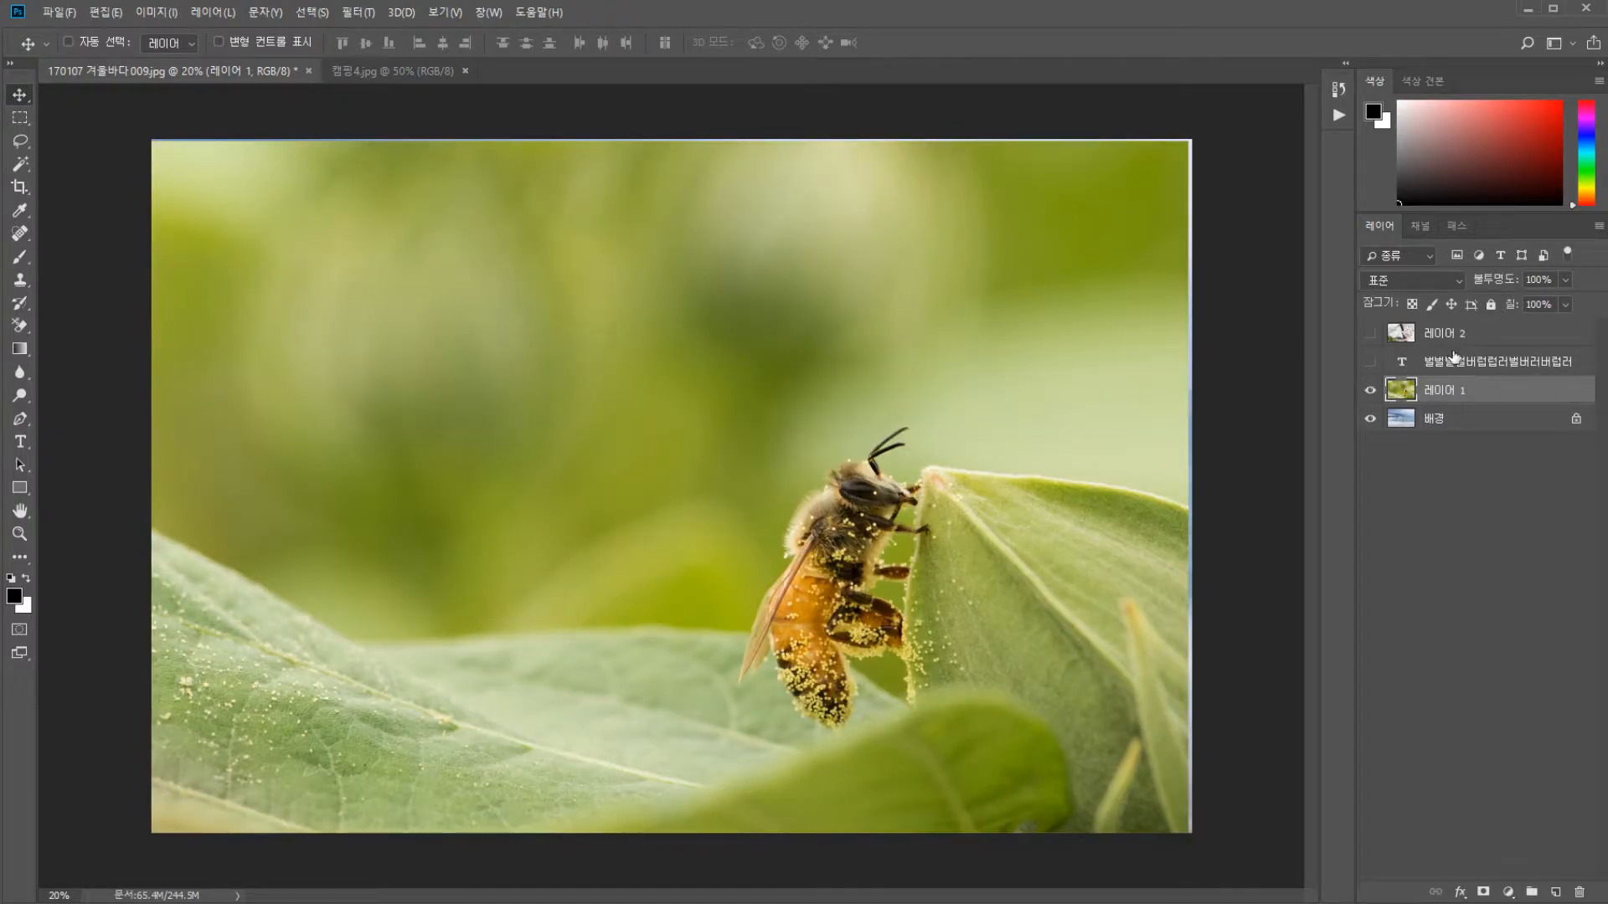
{"action": "left_click", "coordinate": [1477, 367]}
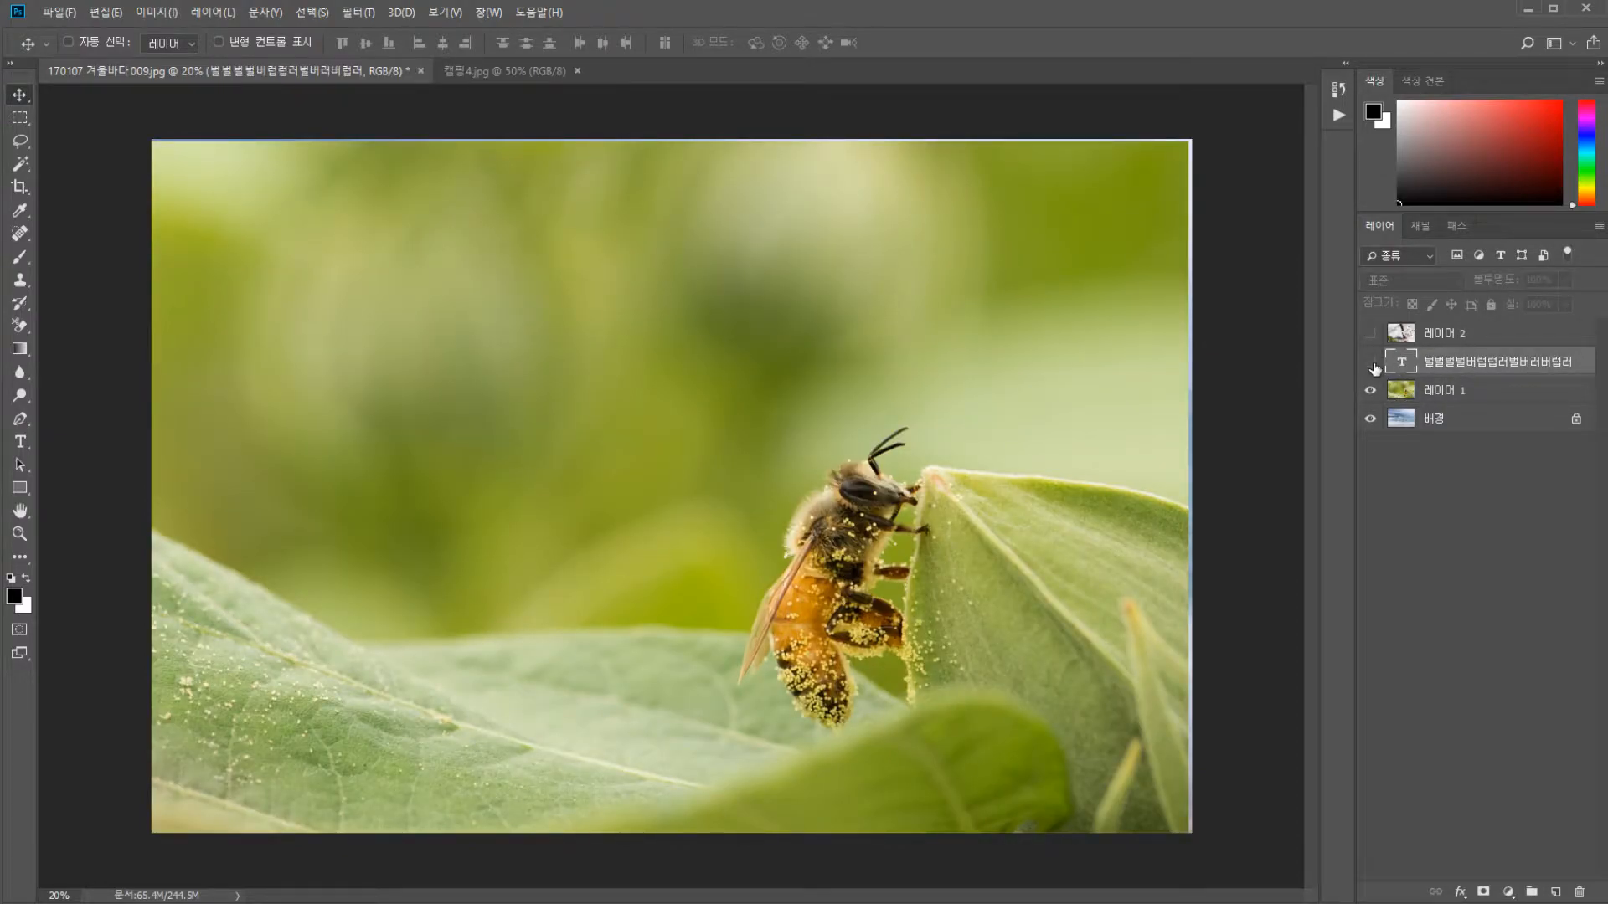
{"action": "left_click", "coordinate": [1474, 391]}
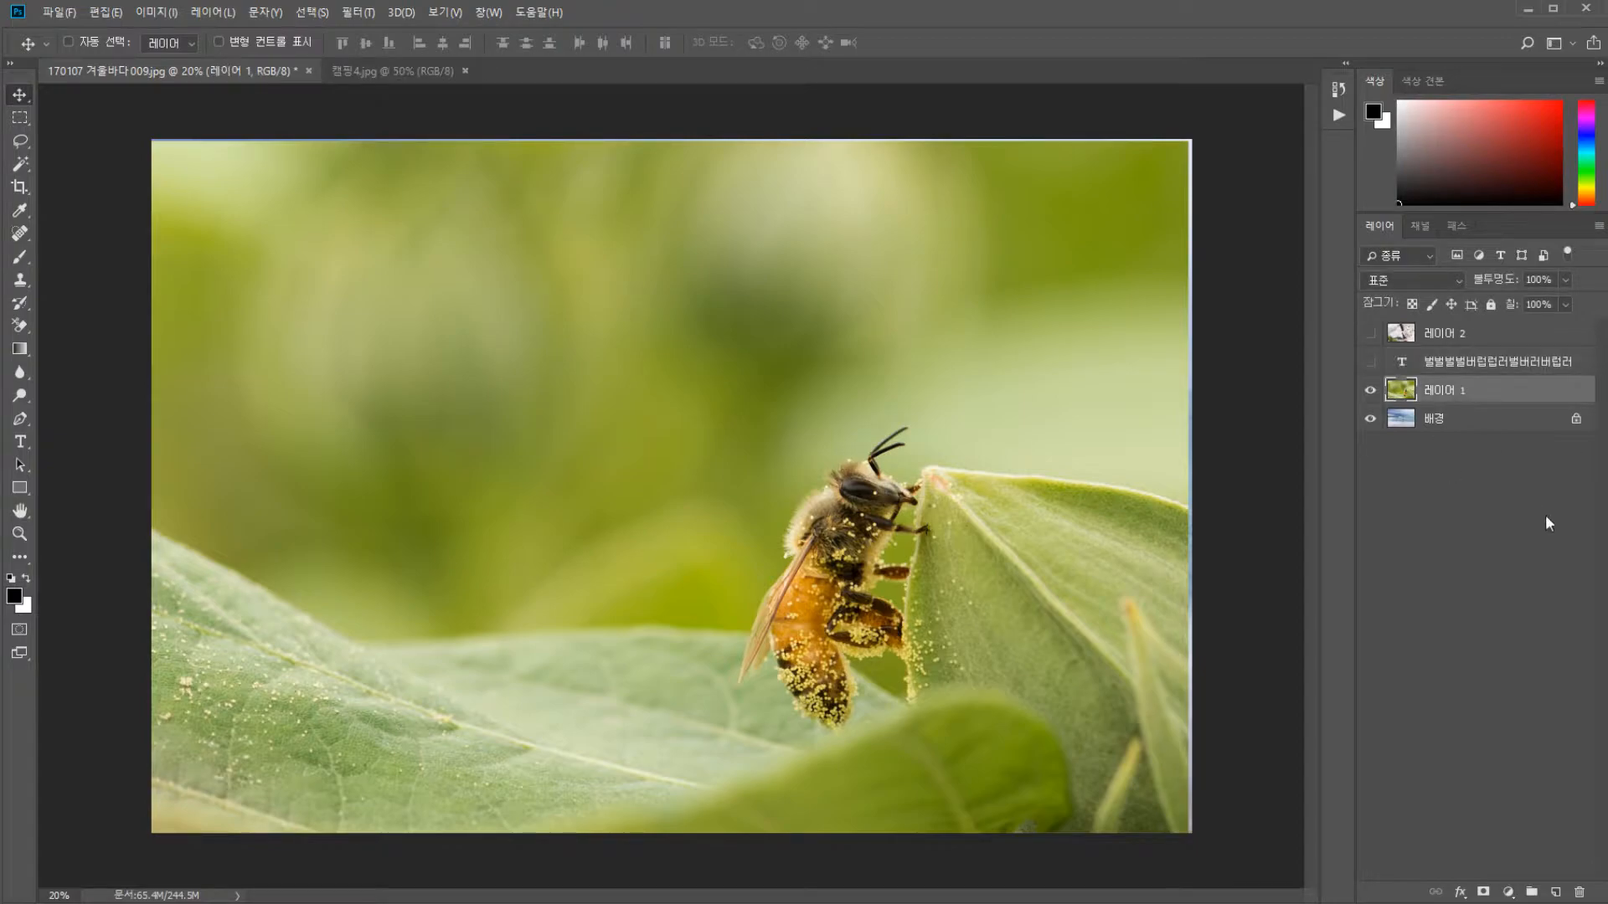
Erase a wide diagonal band from the upper to the lower edge of 레이어 1 using the Background Eraser at size 1600
{"action": "key", "text": "e"}
{"action": "key", "text": "bracketright"}
{"action": "key", "text": "bracketright"}
{"action": "key", "text": "bracketright"}
{"action": "key", "text": "bracketright"}
{"action": "key", "text": "bracketright"}
{"action": "key", "text": "bracketright"}
{"action": "key", "text": "bracketright"}
{"action": "key", "text": "bracketright"}
{"action": "key", "text": "bracketright"}
{"action": "key", "text": "bracketright"}
{"action": "key", "text": "bracketright"}
{"action": "key", "text": "bracketright"}
{"action": "key", "text": "bracketright"}
{"action": "key", "text": "bracketright"}
{"action": "key", "text": "bracketright"}
{"action": "mouse_move", "coordinate": [536, 146]}
{"action": "left_mouse_down"}
{"action": "mouse_move", "coordinate": [401, 551]}
{"action": "mouse_move", "coordinate": [335, 858]}
{"action": "left_mouse_up"}
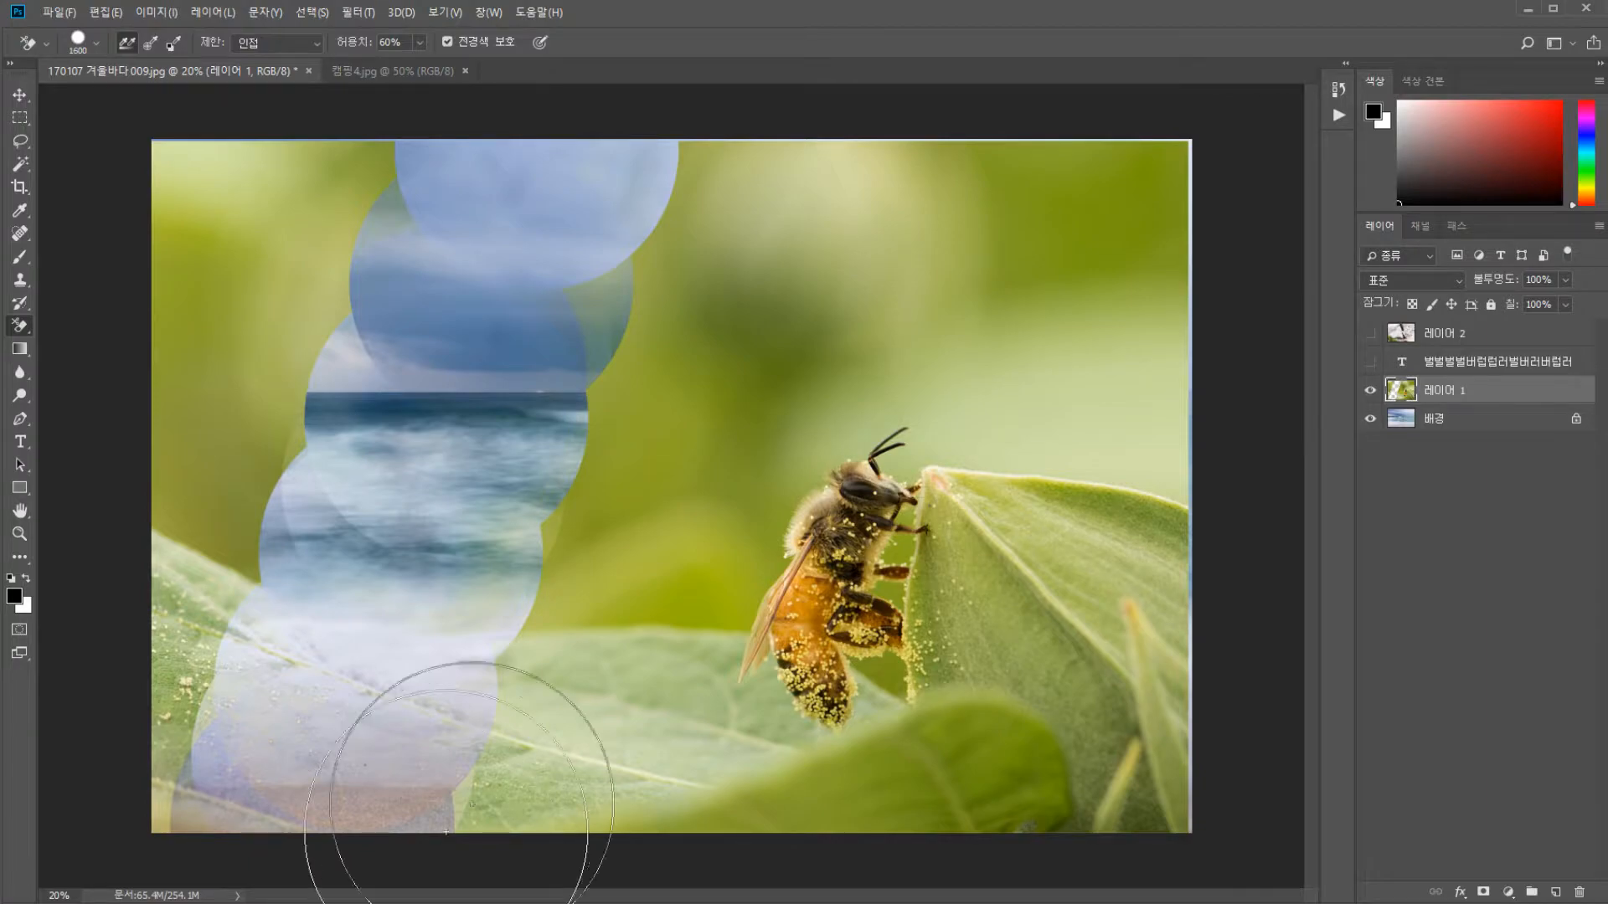
Toggle the 배경 layer off and on to examine what shows through the erased band
{"action": "left_click", "coordinate": [1364, 433]}
{"action": "left_click", "coordinate": [1370, 417]}
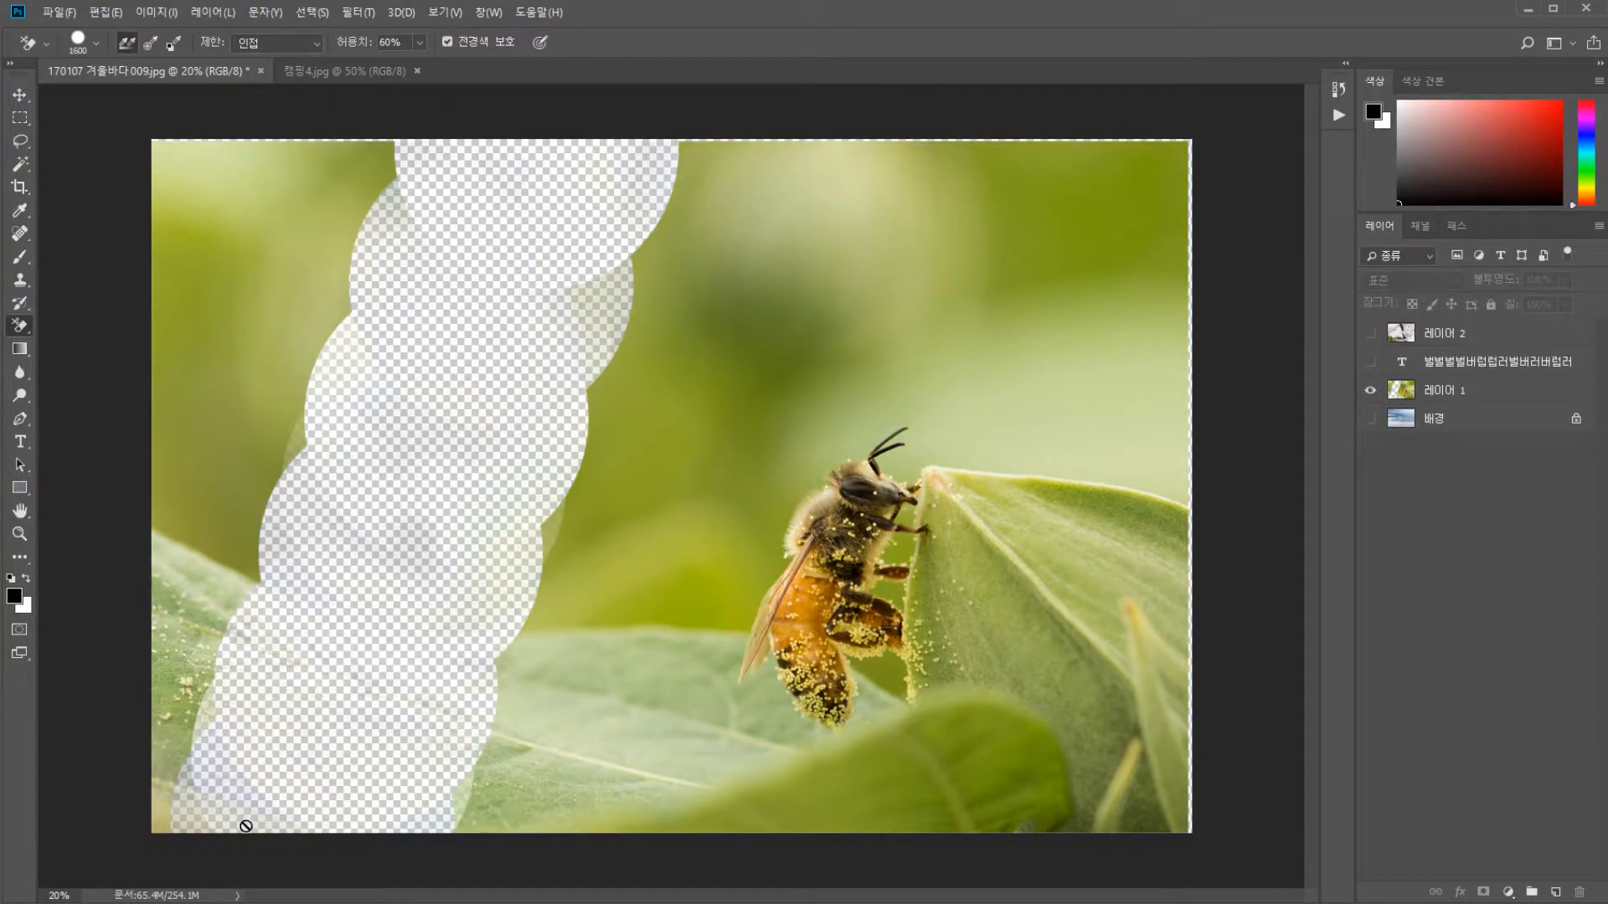
{"action": "left_click", "coordinate": [1369, 421]}
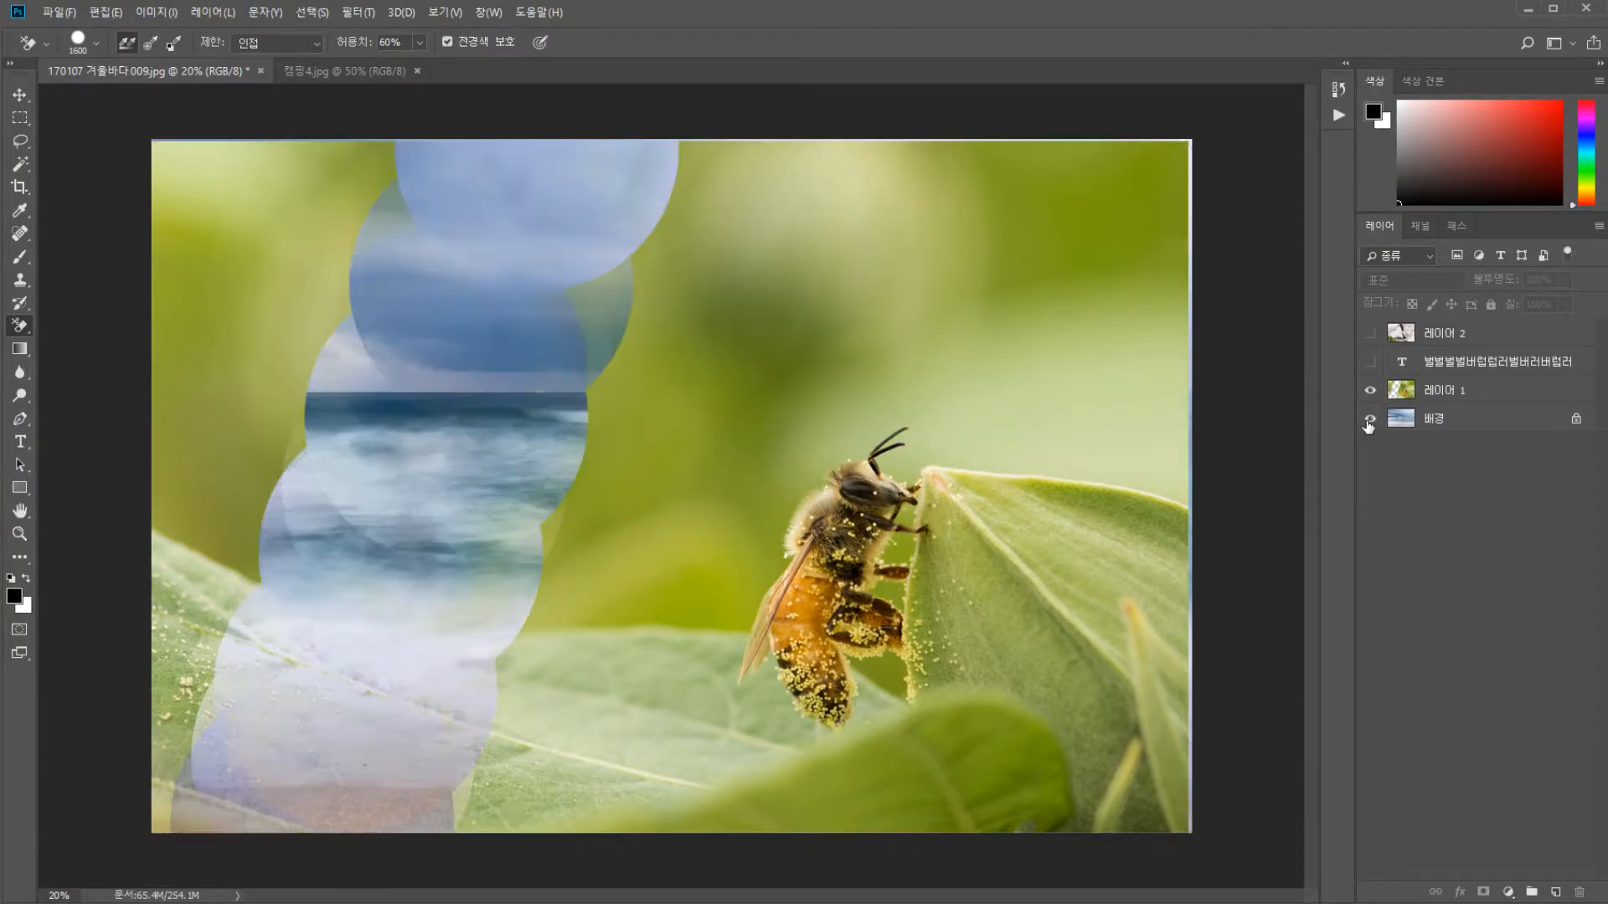
Undo the erasing on 레이어 1 and the text's enlargement, and show 레이어 2
{"action": "key", "text": "ctrl+alt+z"}
{"action": "key", "text": "ctrl+alt+z"}
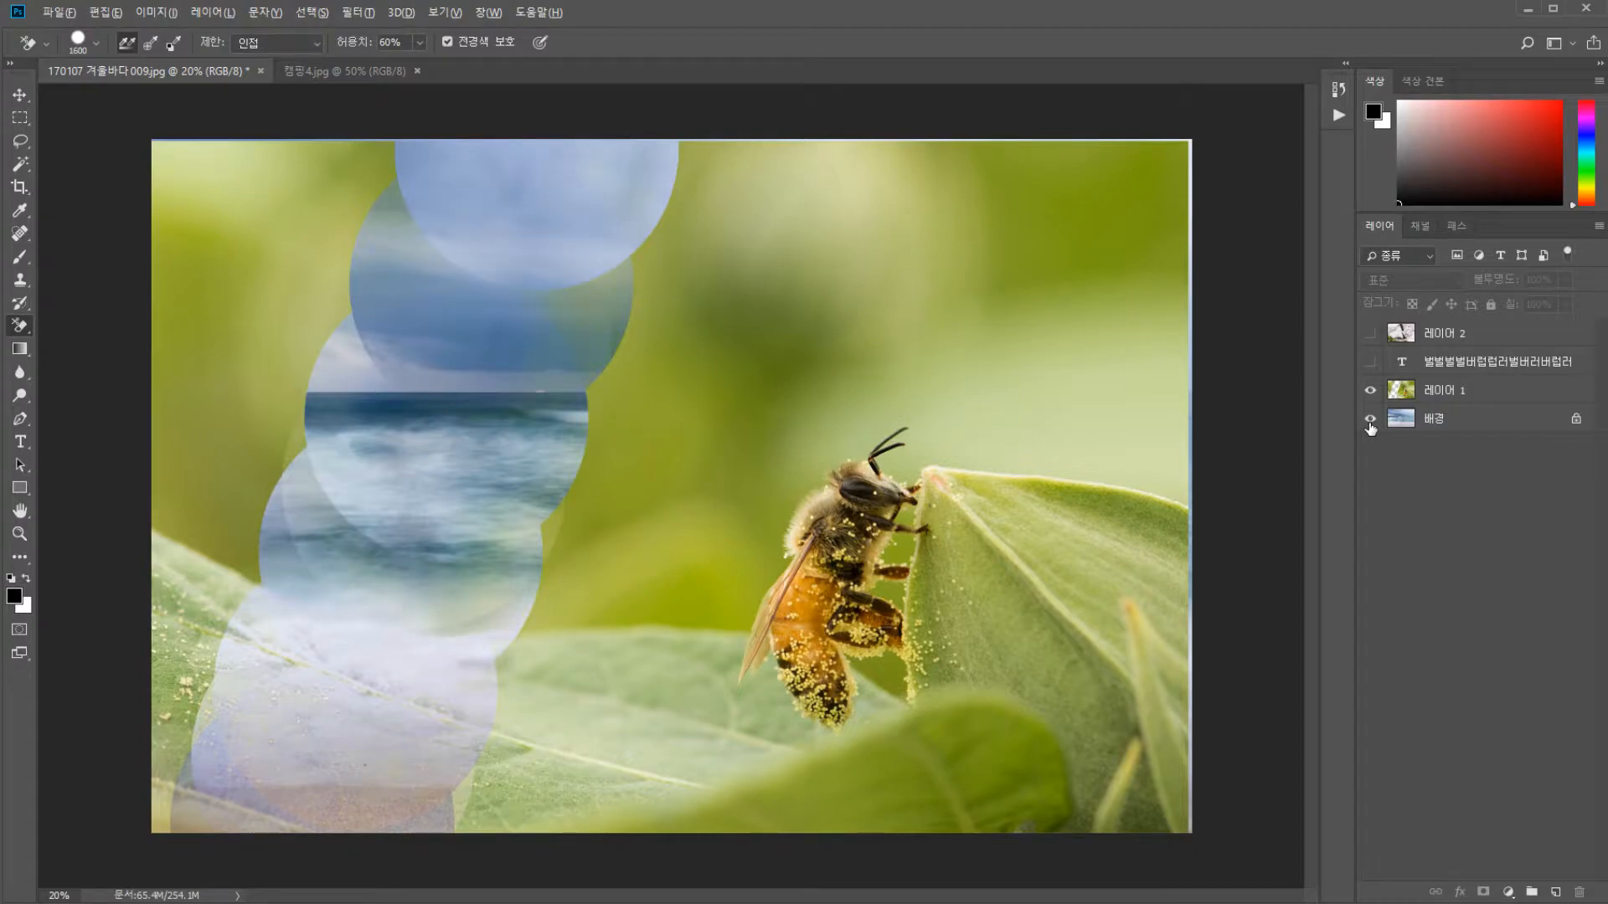
{"action": "left_click", "coordinate": [1474, 335]}
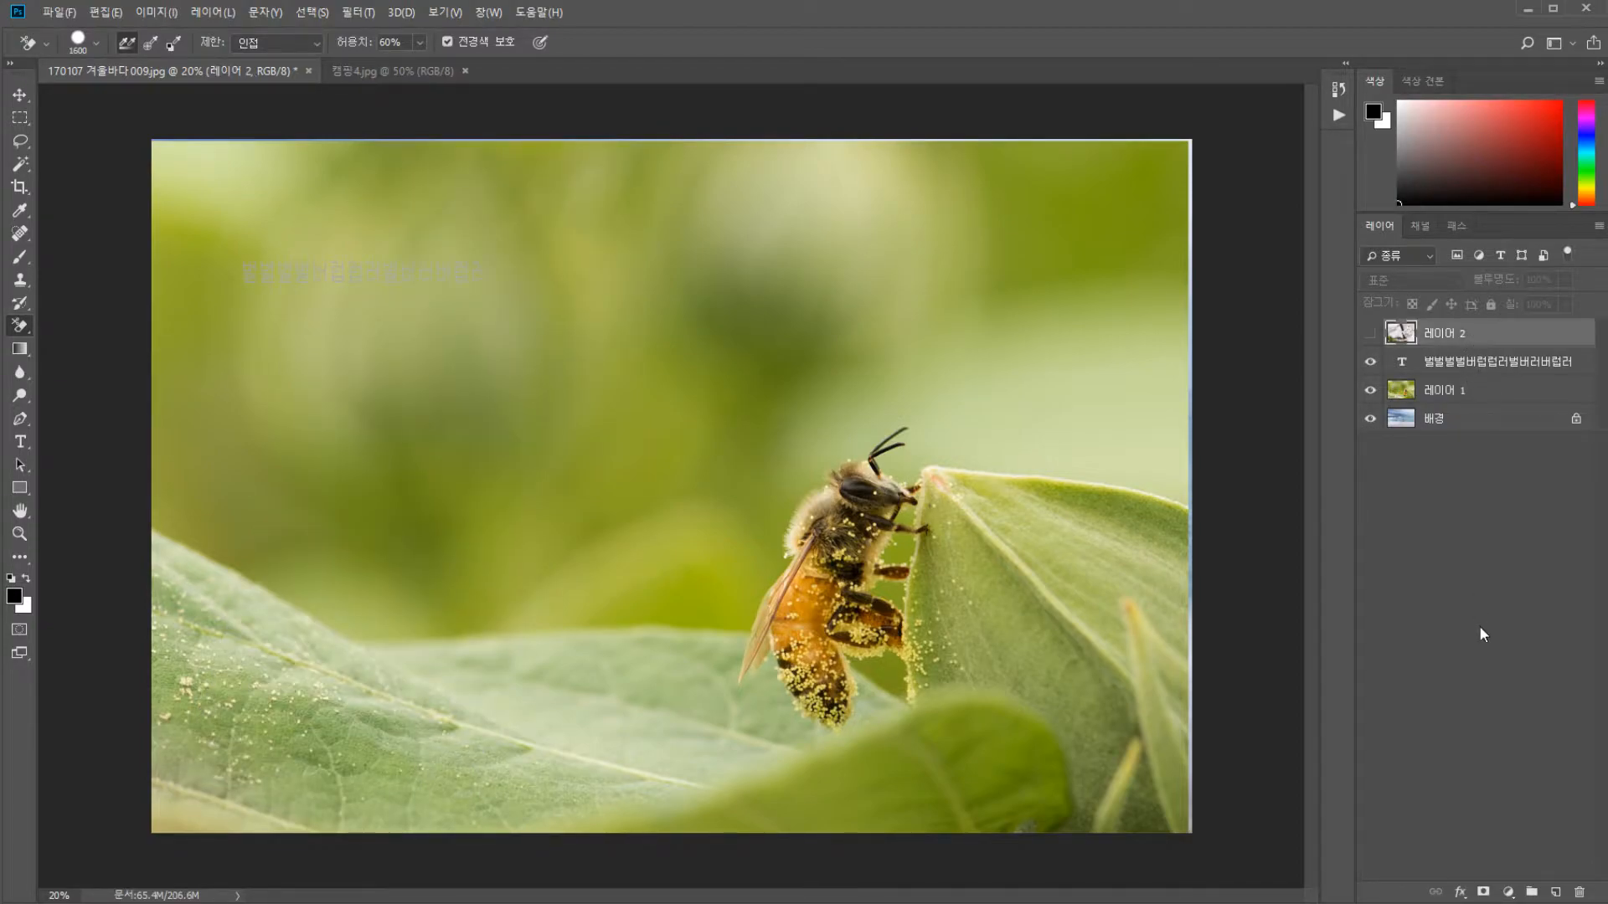
{"action": "left_click", "coordinate": [1370, 332]}
Erase parts of 레이어 1 beneath 레이어 2 with the Background Eraser and Eraser tools, and display 레이어 1 alone
{"action": "left_click", "coordinate": [1504, 393]}
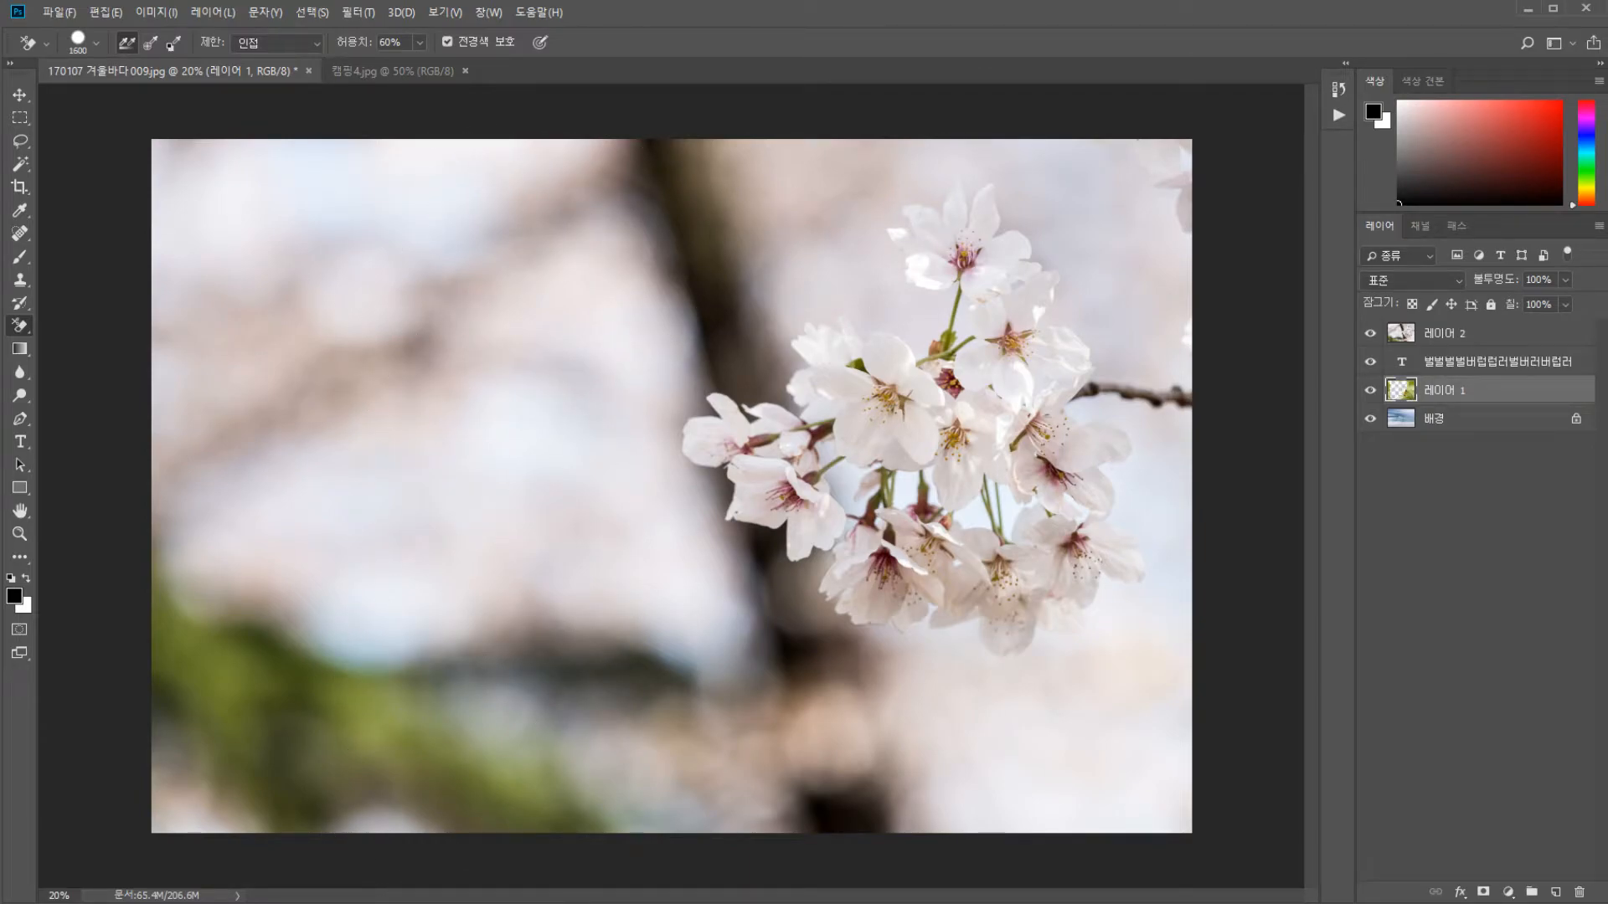
{"action": "left_click", "coordinate": [237, 214]}
{"action": "right_click", "coordinate": [21, 326]}
{"action": "left_click", "coordinate": [84, 324]}
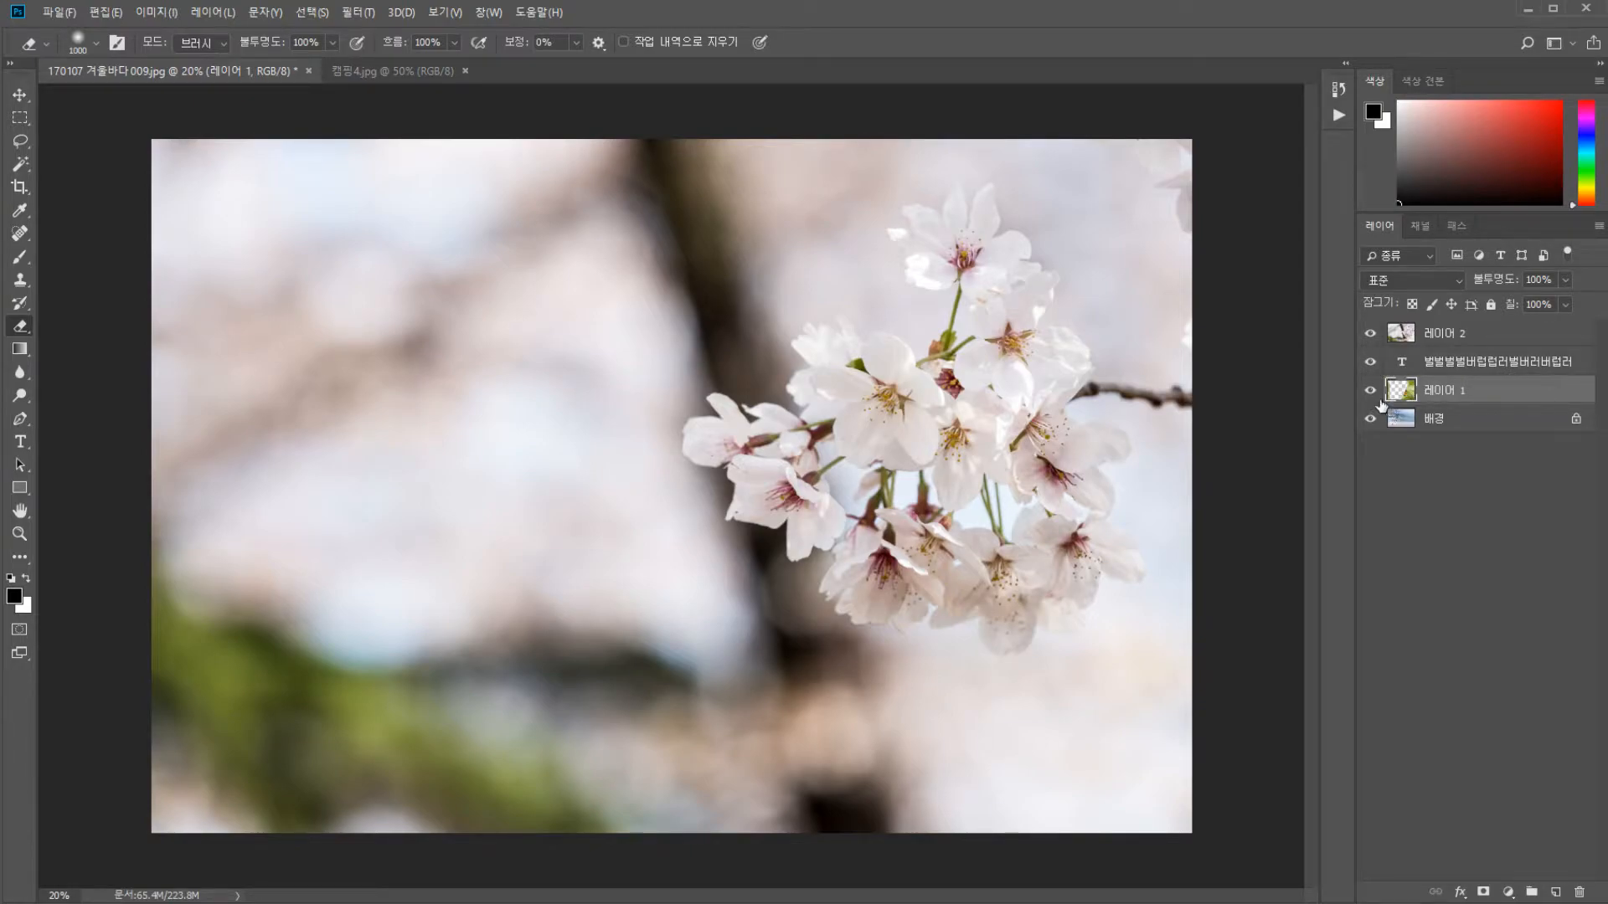
{"action": "left_click", "coordinate": [1370, 391], "text": "alt"}
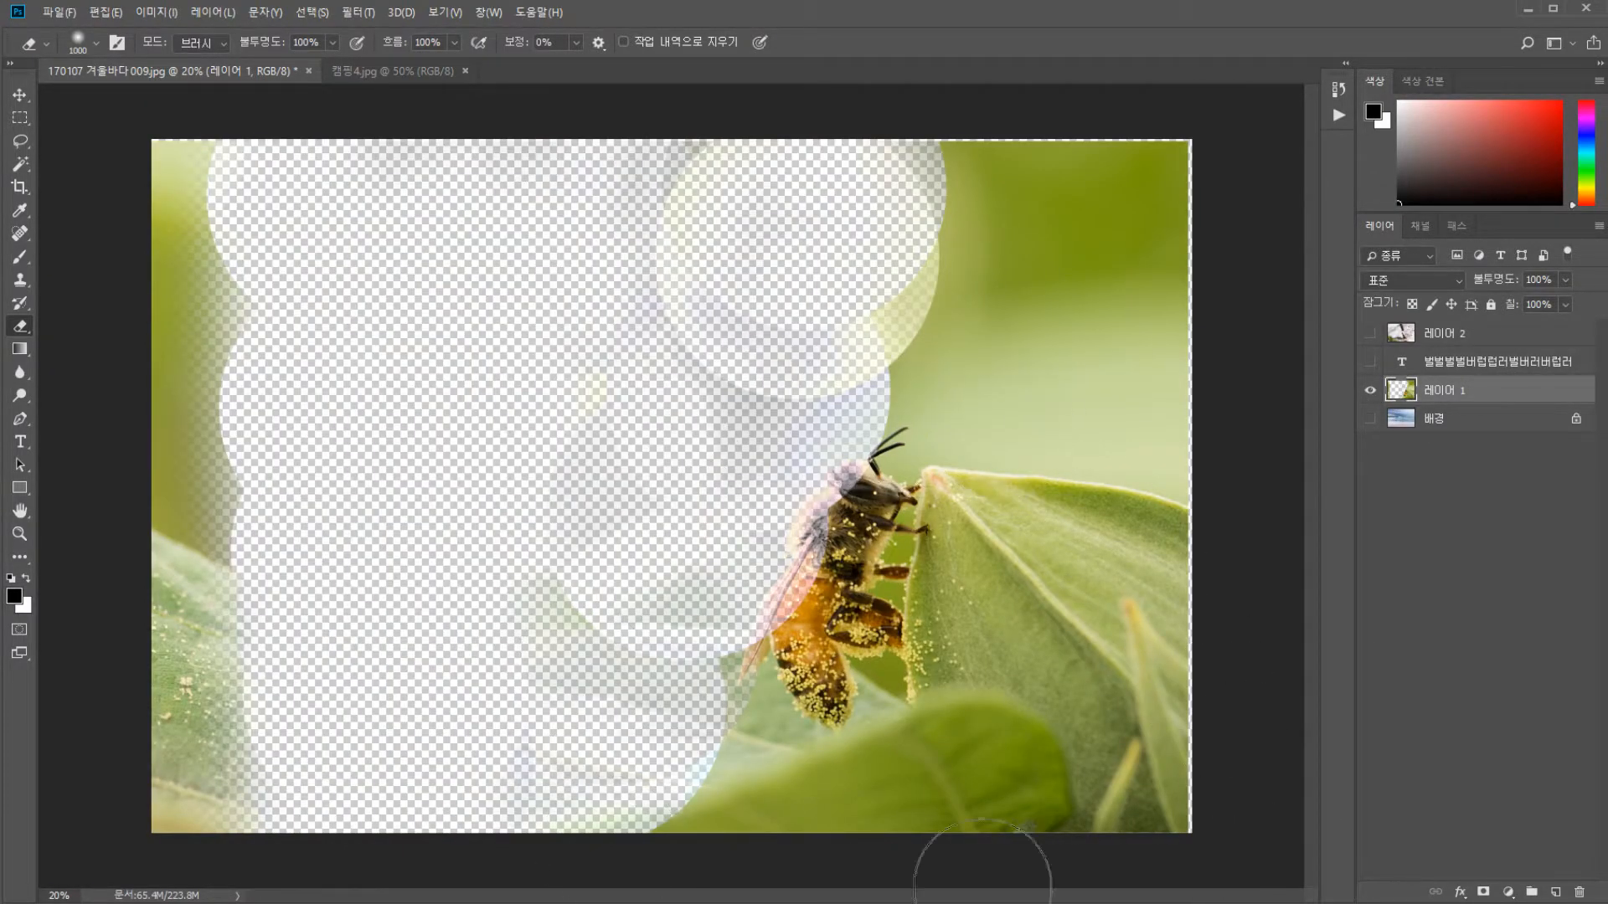
Undo all the eraser strokes on 레이어 1 and show the text layer and 레이어 2 again
{"action": "key", "text": "ctrl+alt+z"}
{"action": "key", "text": "ctrl+alt+z"}
{"action": "key", "text": "ctrl+alt+z"}
{"action": "key", "text": "ctrl+alt+z"}
{"action": "key", "text": "ctrl+alt+z"}
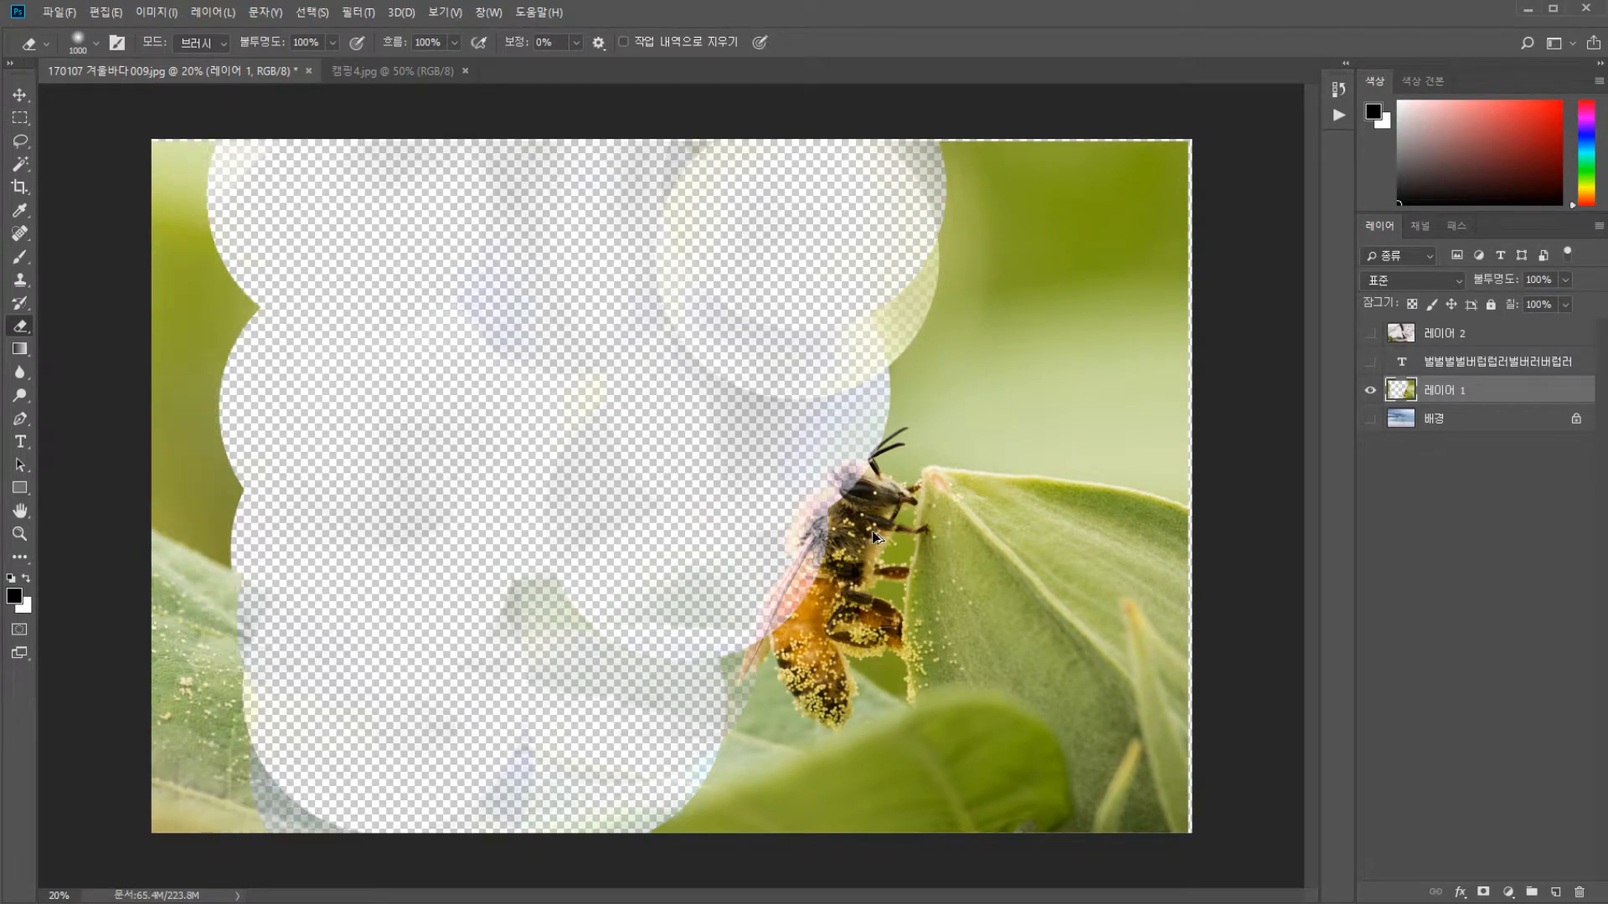
{"action": "key", "text": "ctrl+alt+z"}
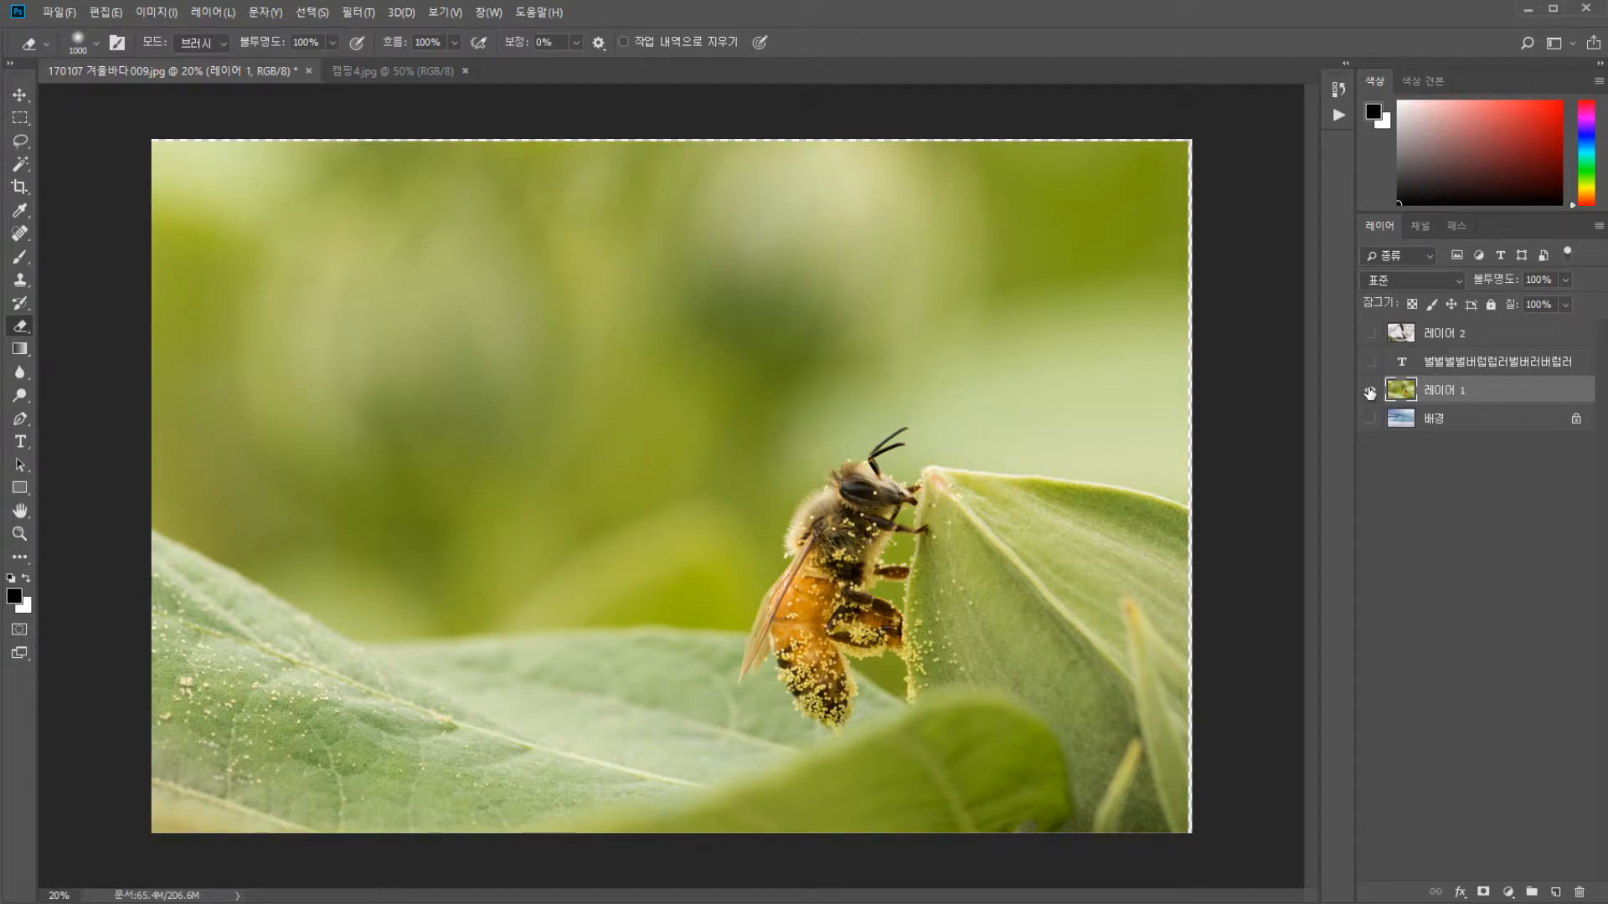
{"action": "left_click_drag", "start_coordinate": [1371, 362], "coordinate": [1371, 334]}
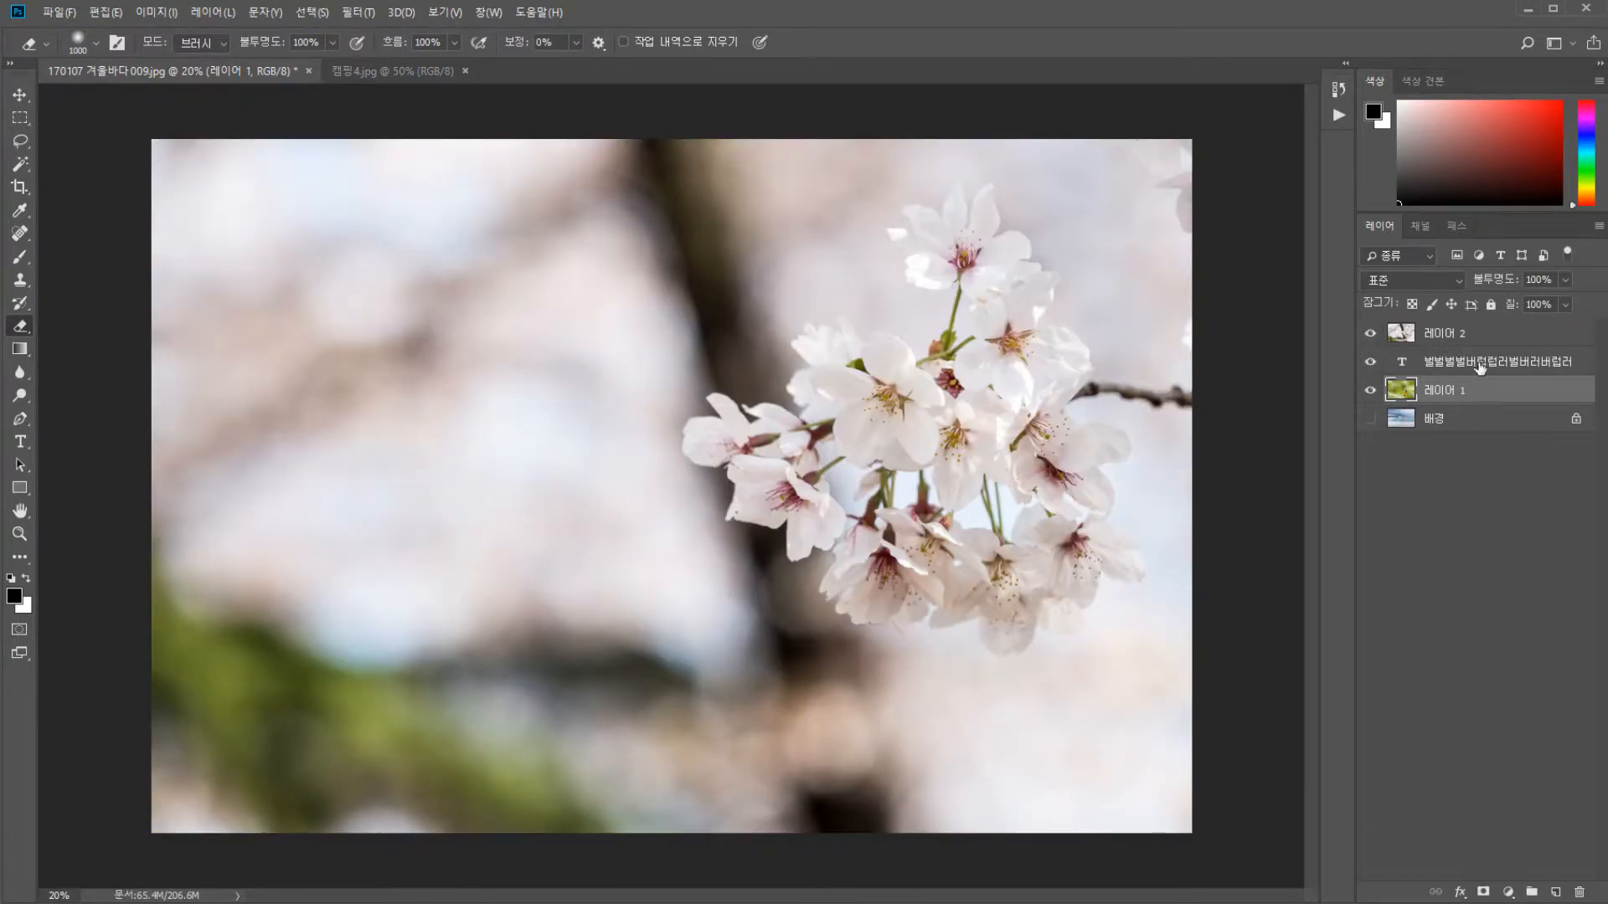
Select 레이어 2 and toggle its visibility repeatedly to compare it with the layers it covers
{"action": "left_click", "coordinate": [1498, 345]}
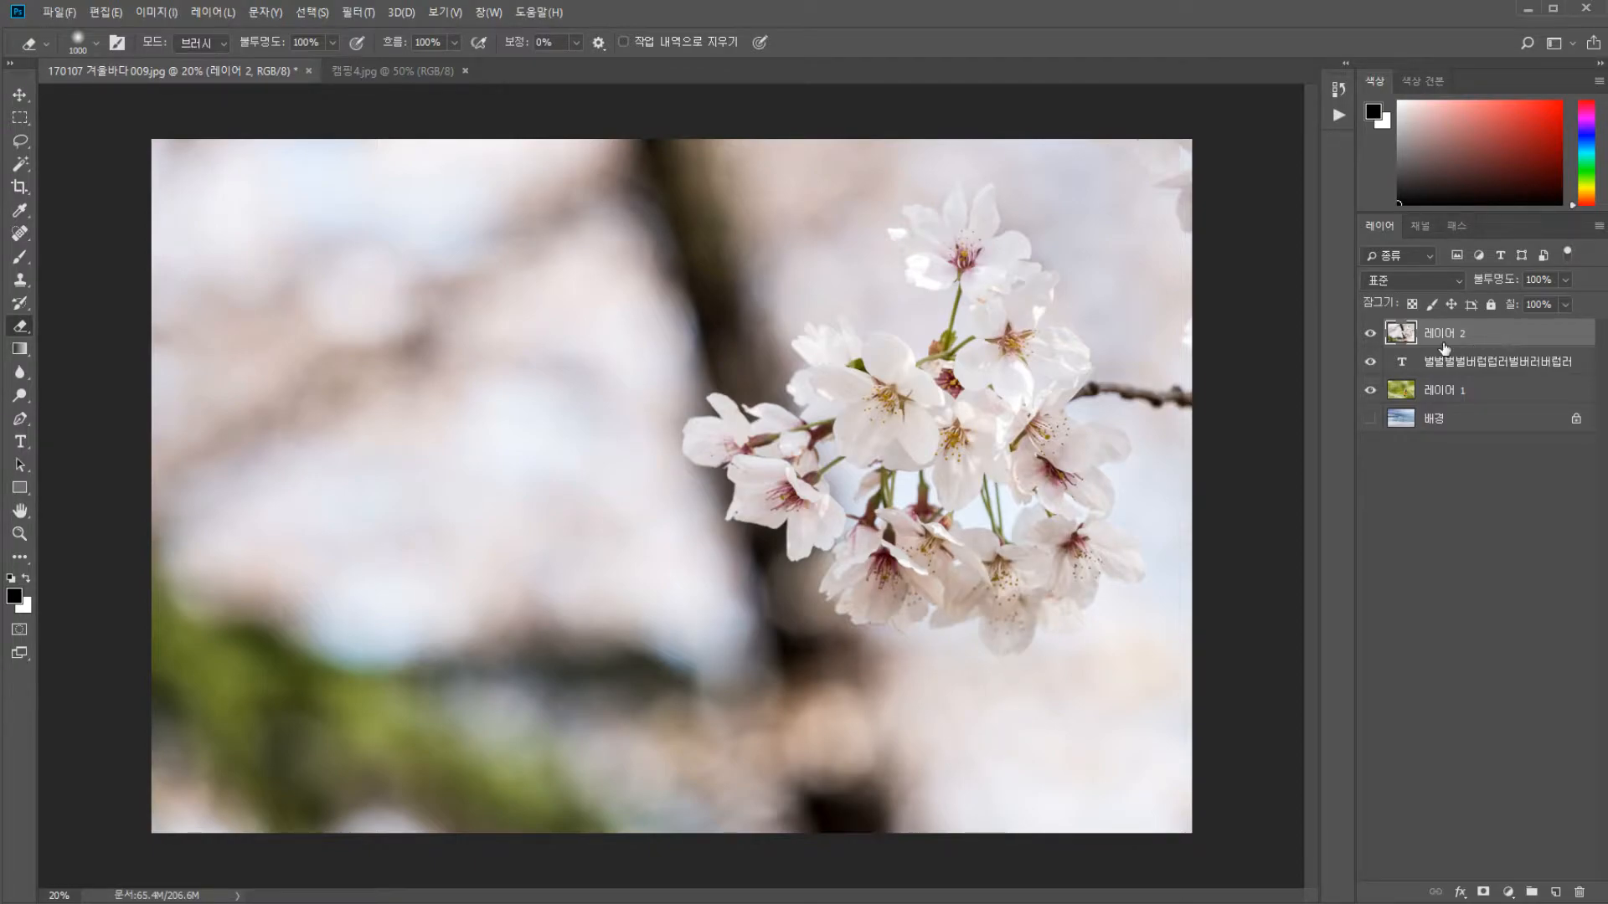
{"action": "left_click", "coordinate": [1370, 335]}
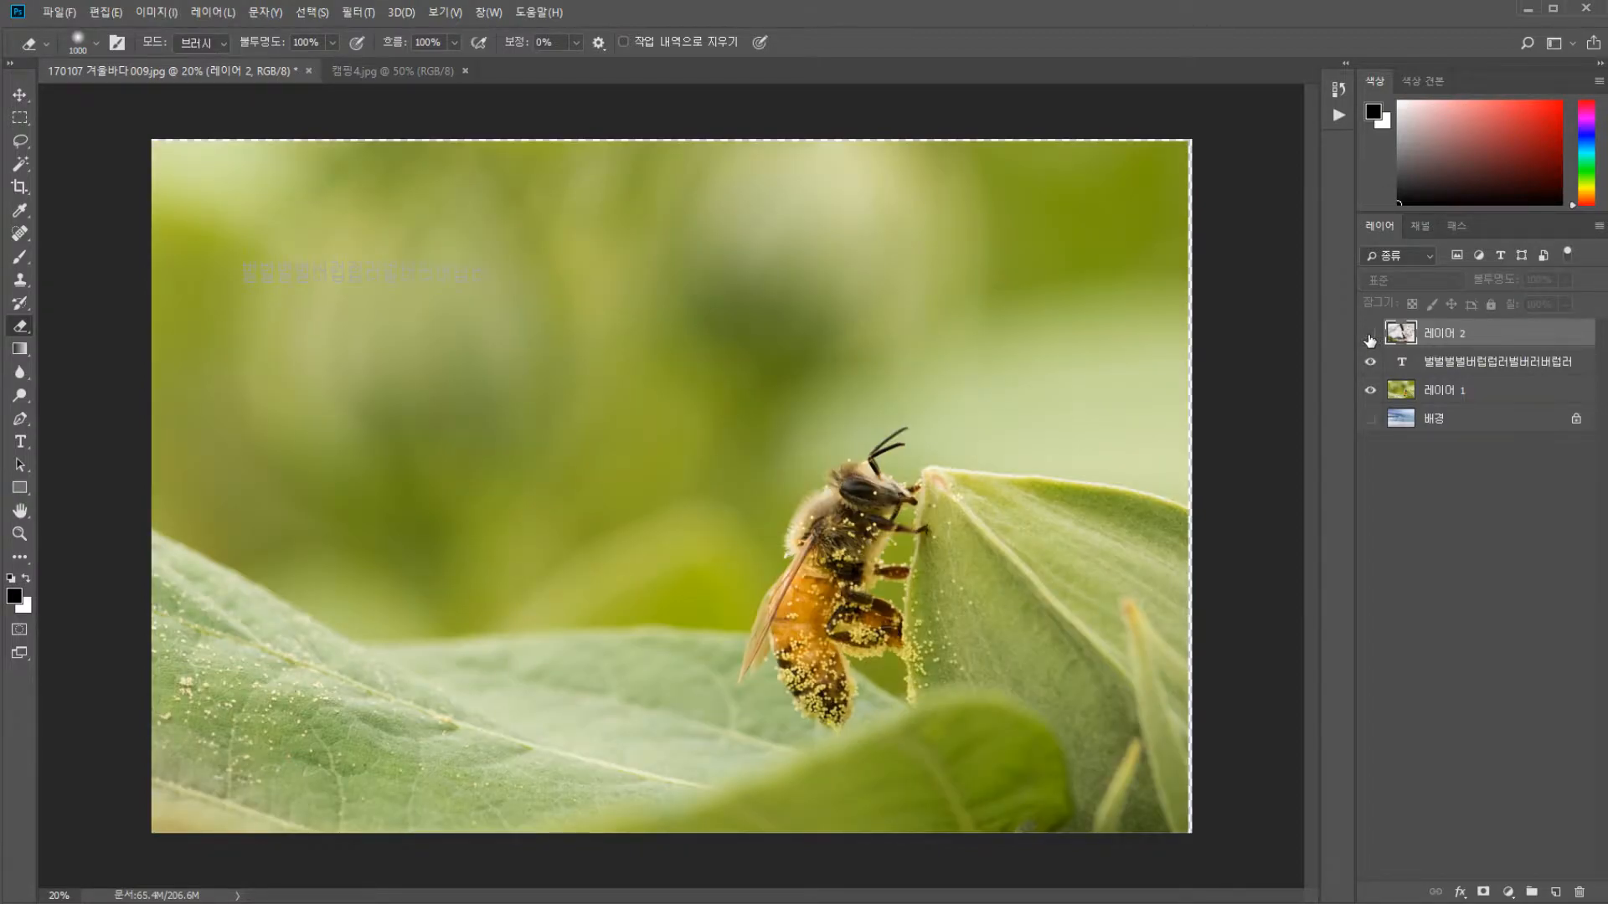
{"action": "left_click", "coordinate": [1371, 335]}
{"action": "left_click", "coordinate": [1370, 335]}
{"action": "left_click", "coordinate": [1370, 335]}
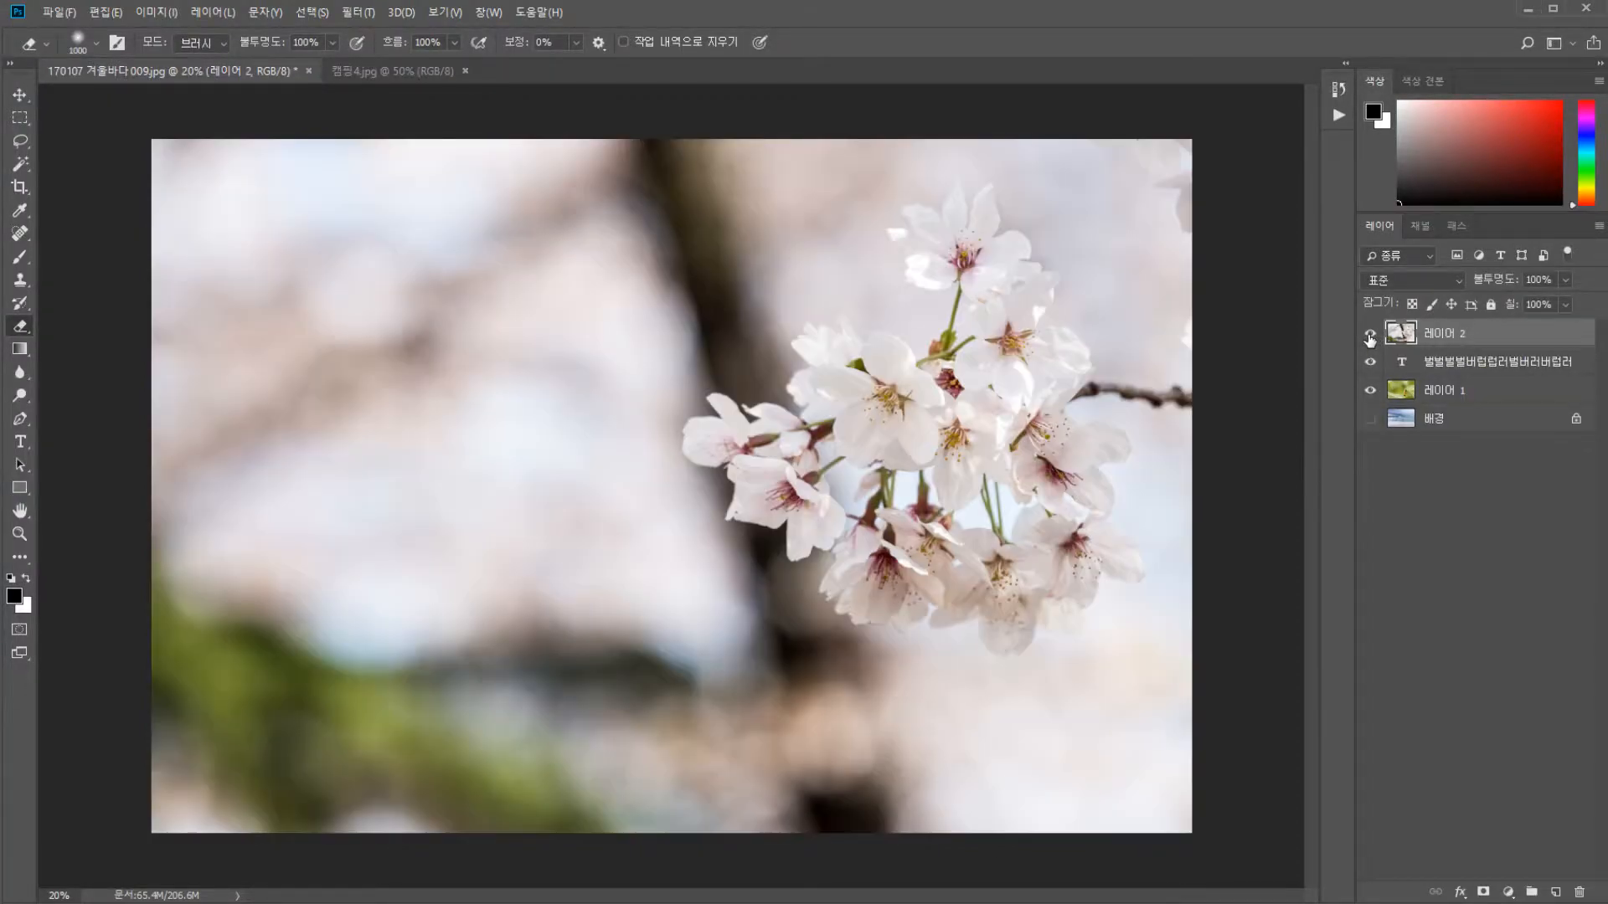
{"action": "left_click", "coordinate": [1370, 335]}
{"action": "left_click", "coordinate": [1370, 335]}
Select 레이어 1, display it alone, and bring the other layers back into view
{"action": "left_click", "coordinate": [1529, 393]}
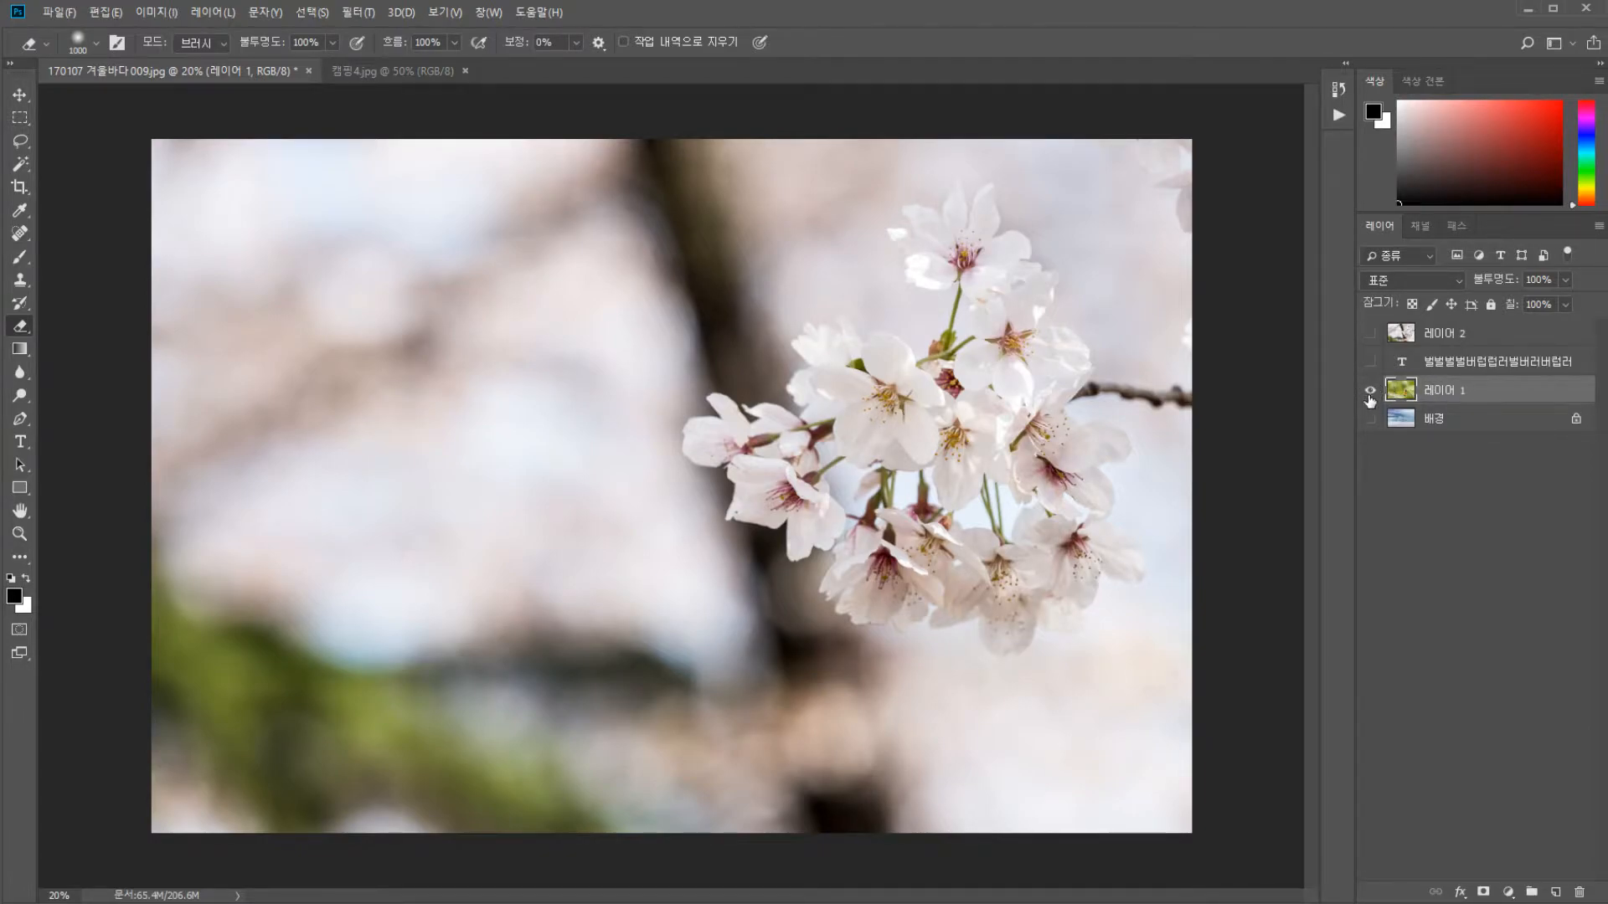
{"action": "left_click", "coordinate": [1370, 391], "text": "alt"}
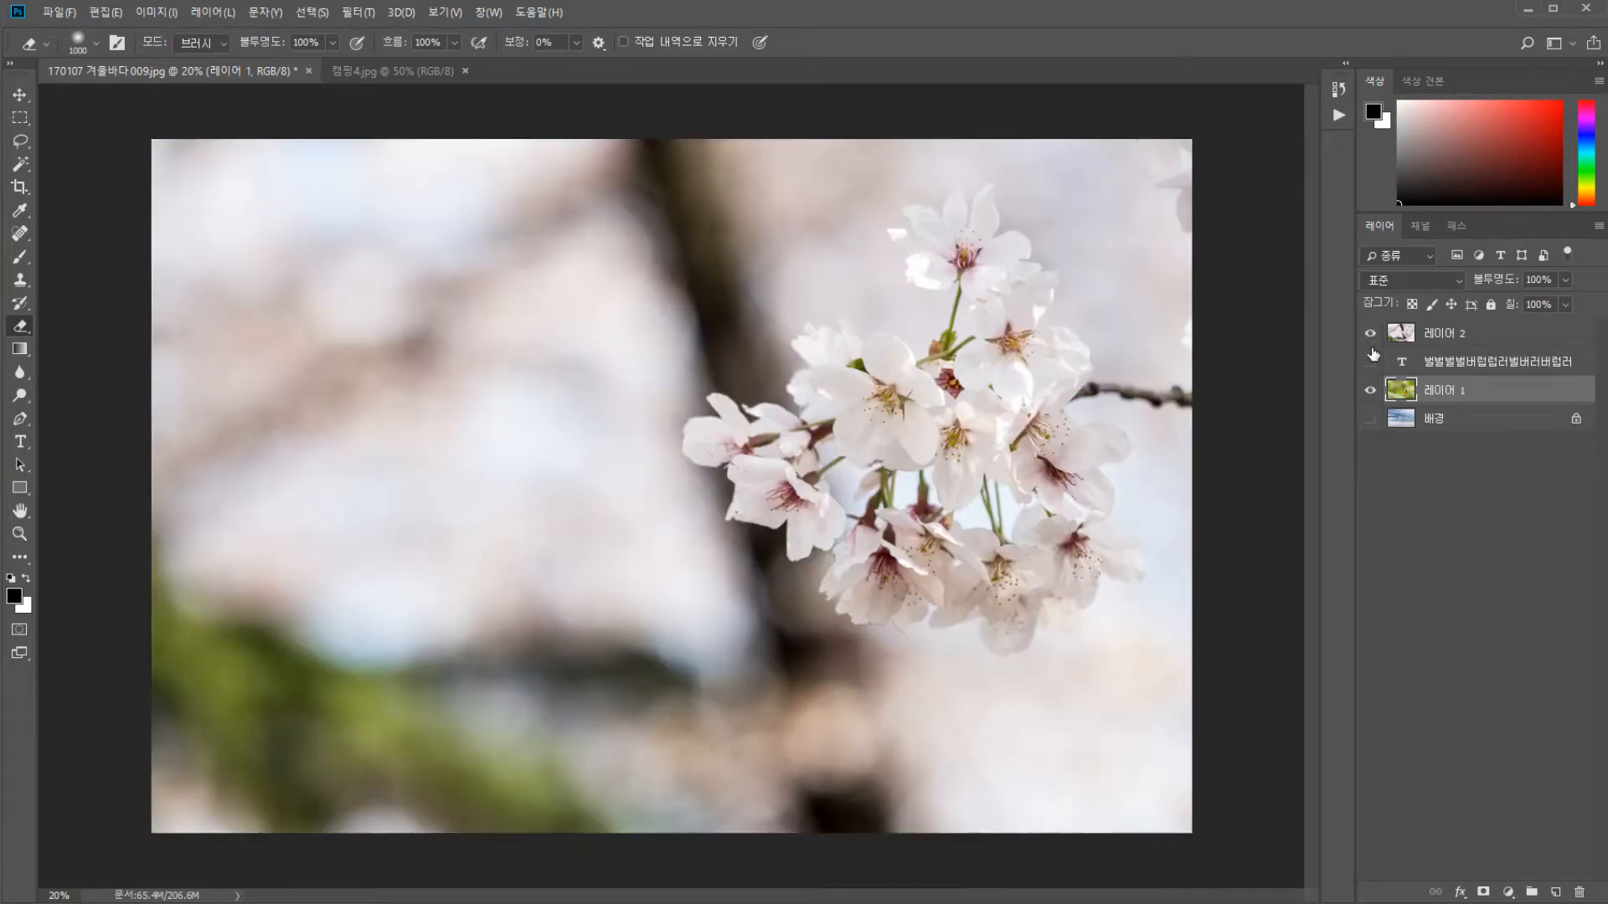
{"action": "left_click", "coordinate": [1370, 390], "text": "alt"}
Duplicate 레이어 2 seven times above the text layer
{"action": "left_click", "coordinate": [1432, 335]}
{"action": "key", "text": "ctrl+j"}
{"action": "key", "text": "ctrl+j"}
{"action": "key", "text": "ctrl+j"}
{"action": "key", "text": "ctrl+j"}
{"action": "key", "text": "ctrl+j"}
{"action": "key", "text": "ctrl+j"}
{"action": "key", "text": "ctrl+j"}
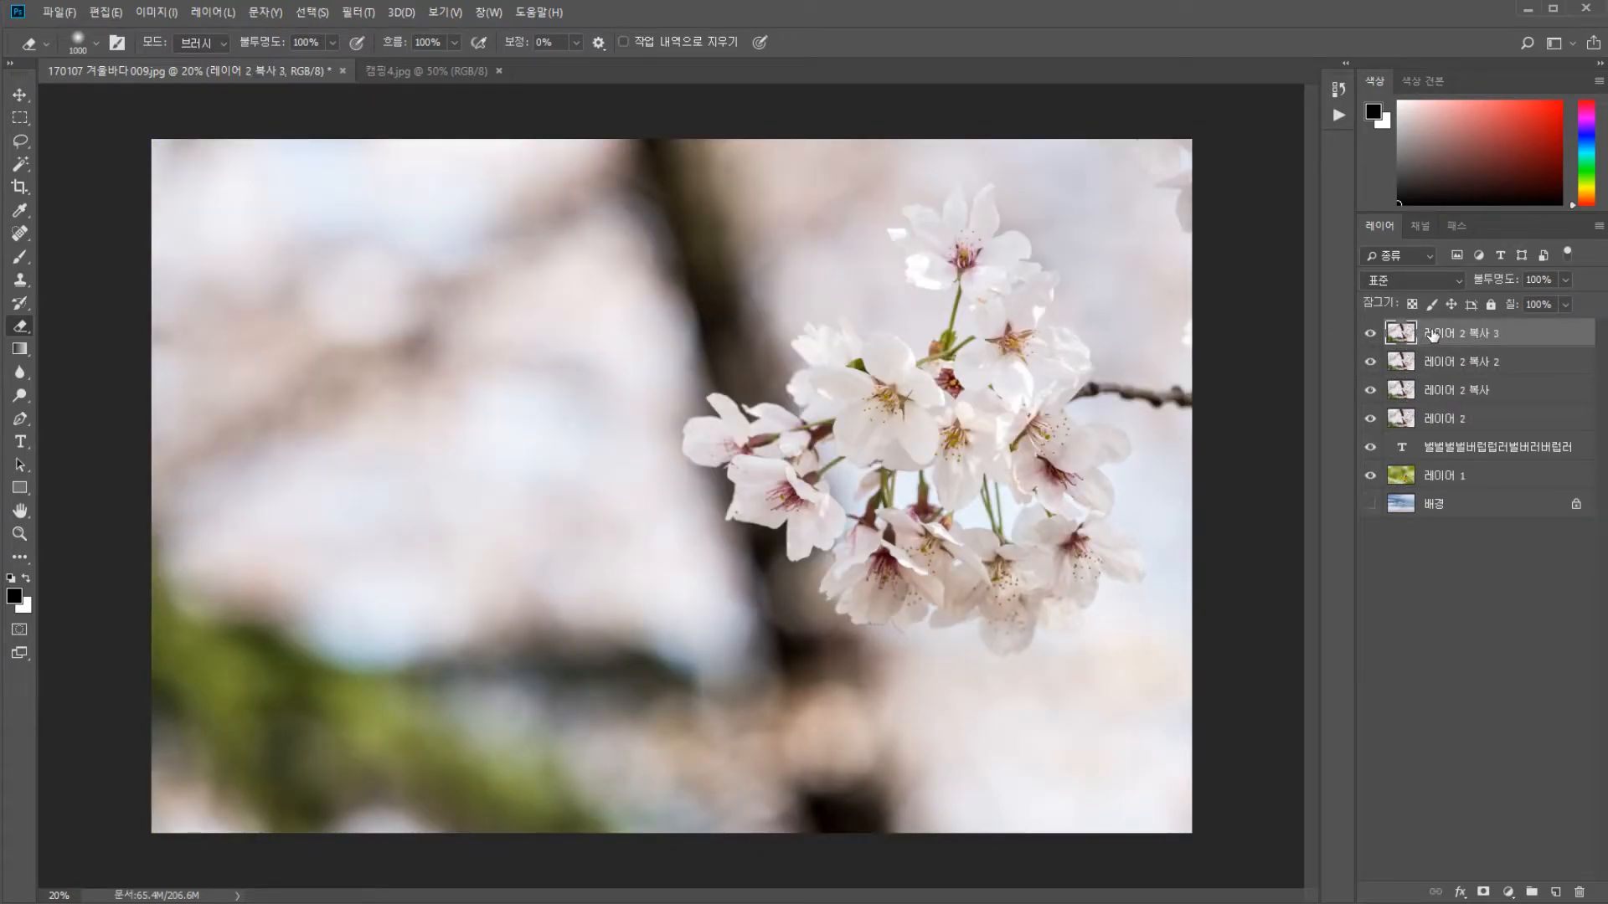
Select various 레이어 2 copies, the text layer and 레이어 1 in turn to examine the enlarged layer stack
{"action": "left_click", "coordinate": [1428, 362]}
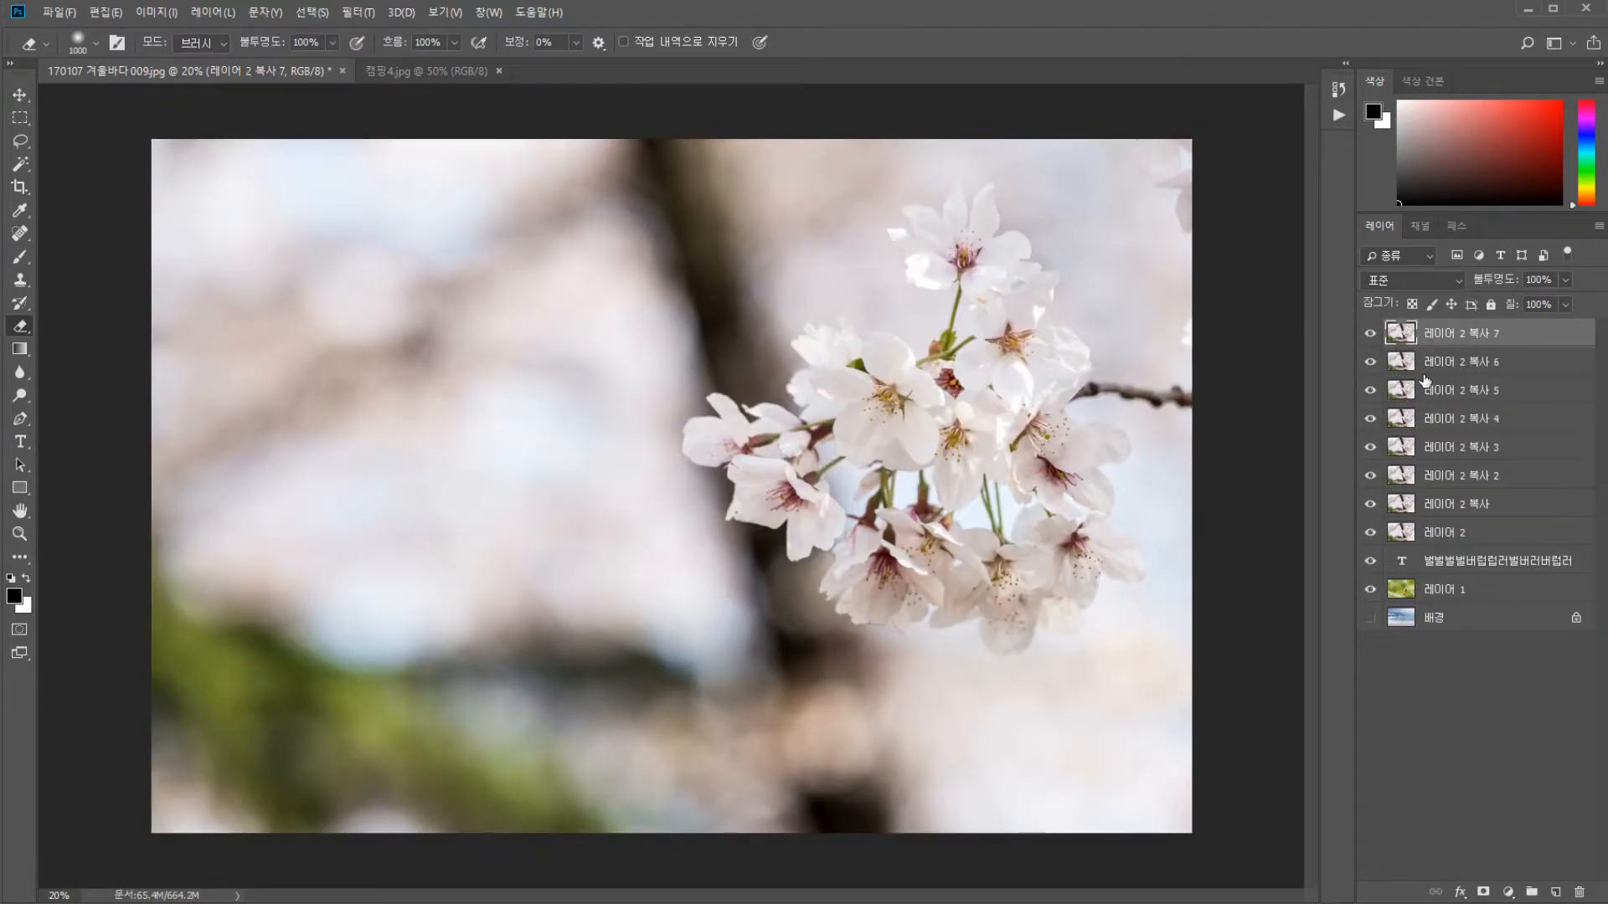
{"action": "left_click", "coordinate": [1431, 419]}
{"action": "left_click", "coordinate": [1447, 481]}
{"action": "left_click", "coordinate": [1447, 527]}
{"action": "left_click", "coordinate": [1439, 563]}
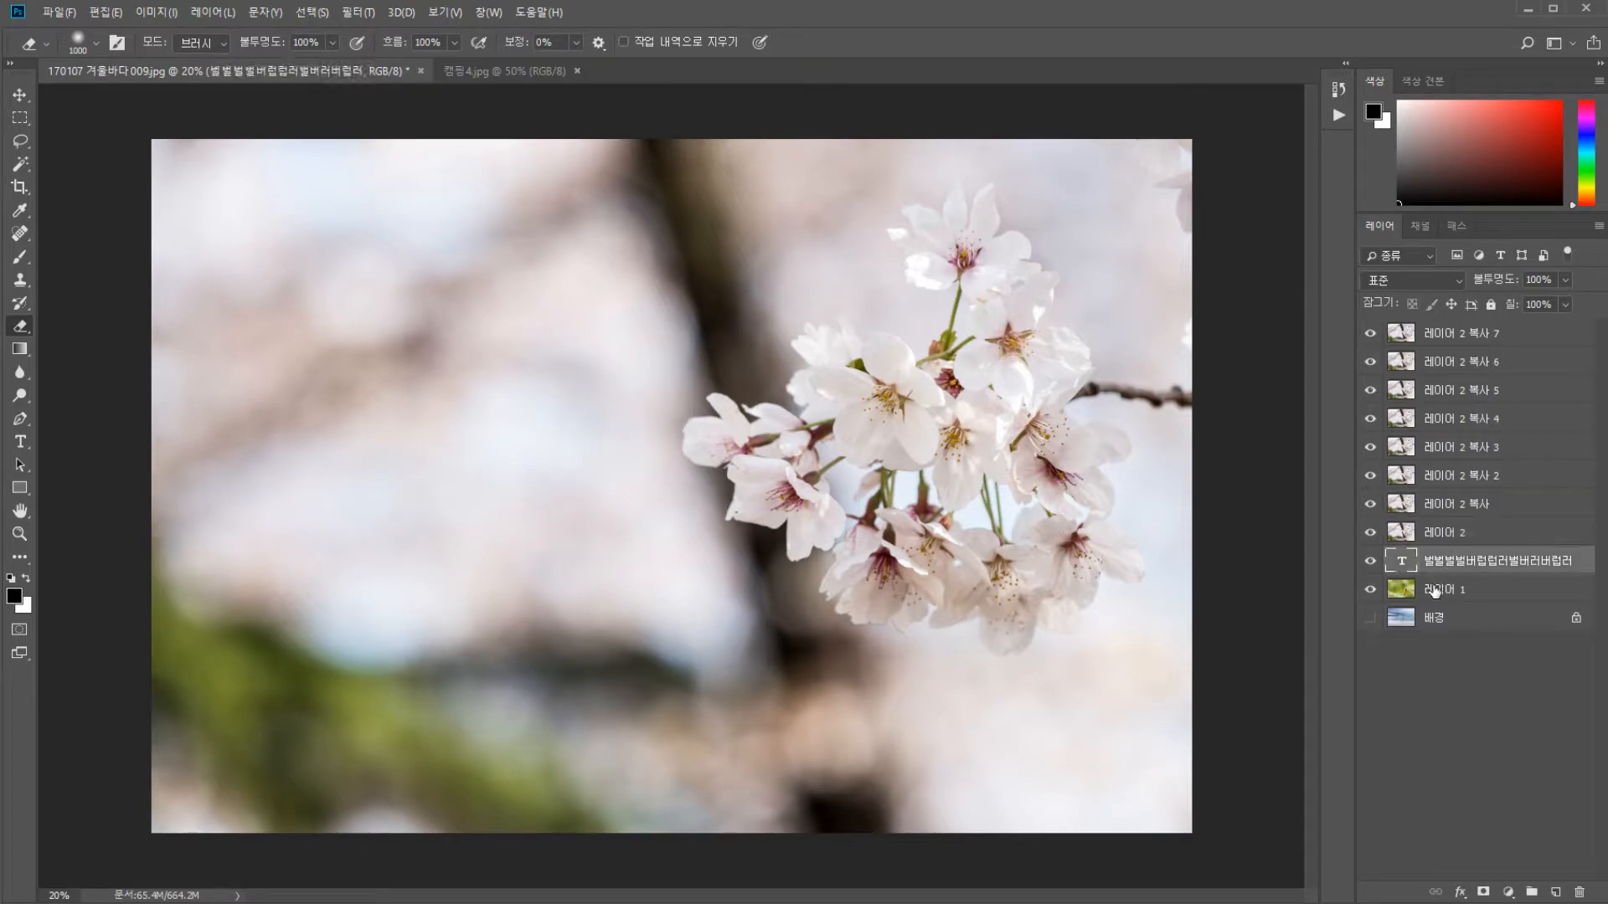
{"action": "left_click", "coordinate": [1437, 591]}
{"action": "left_click", "coordinate": [1450, 452]}
{"action": "left_click", "coordinate": [1462, 394]}
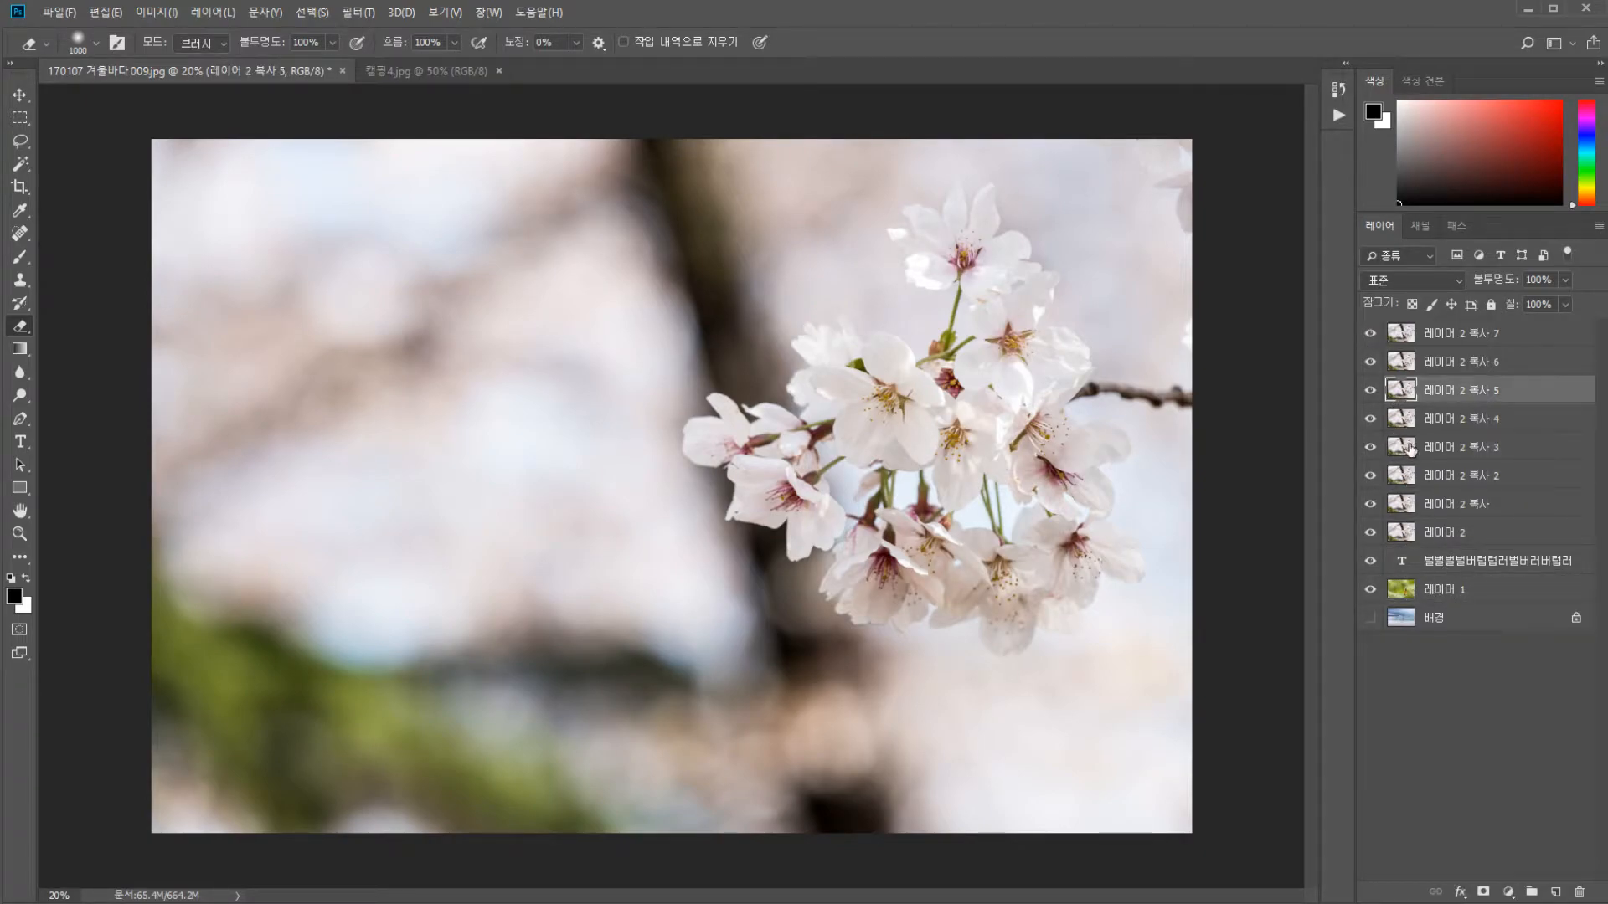
Isolate 레이어 1 from the stack of 레이어 2 copies to view it, and restore the visibility of the copies
{"action": "left_click", "coordinate": [1462, 595]}
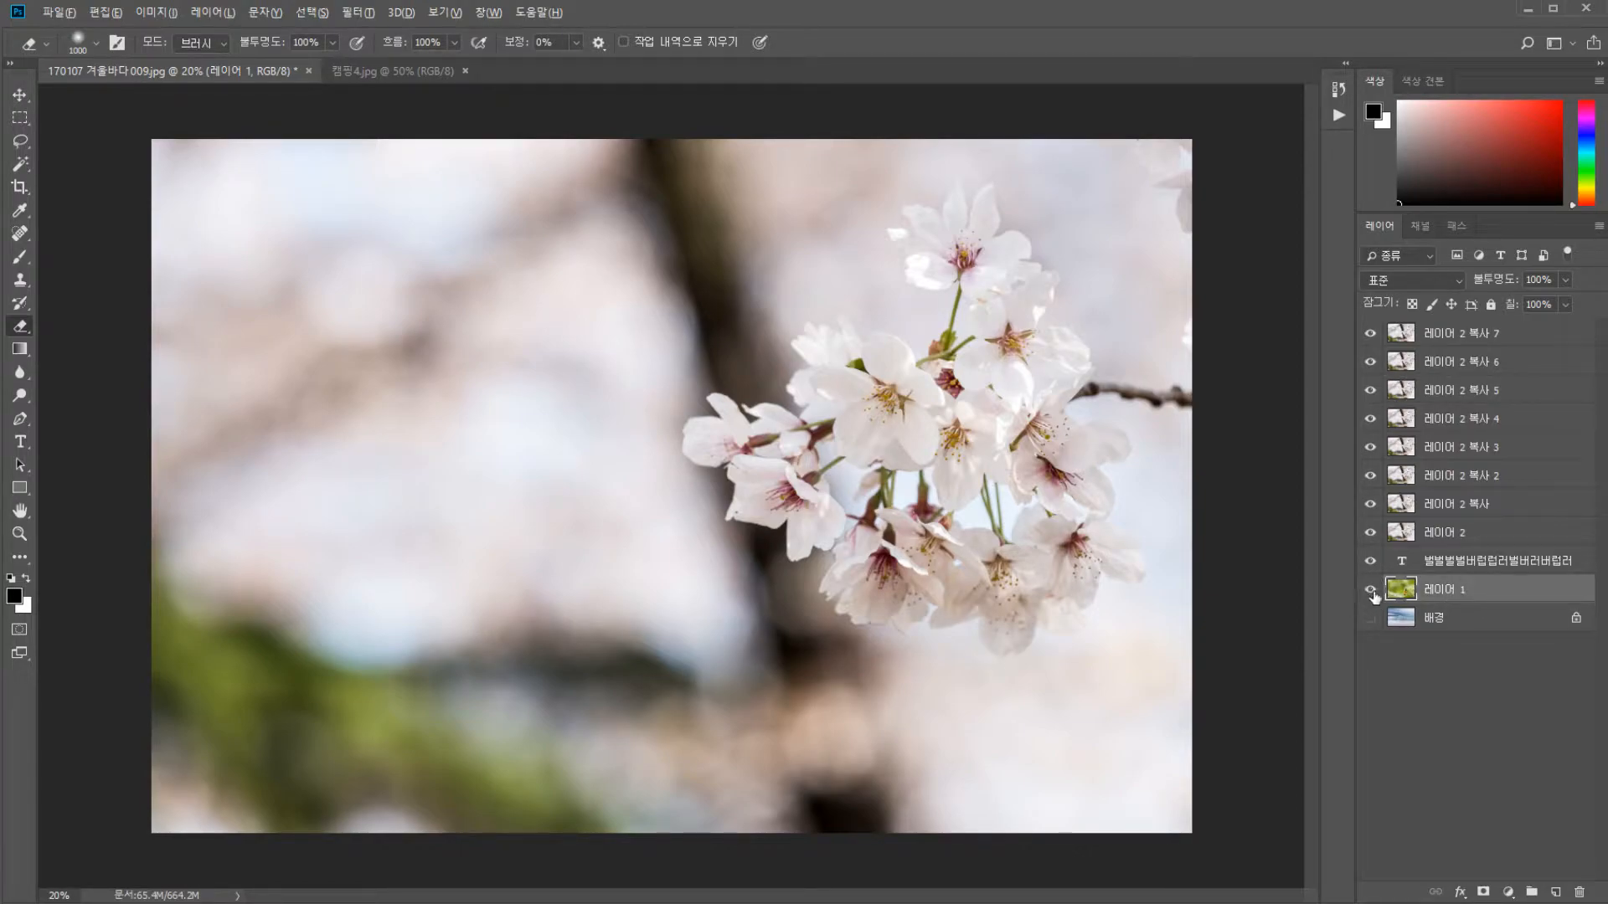
{"action": "left_click", "coordinate": [1371, 590], "text": "alt"}
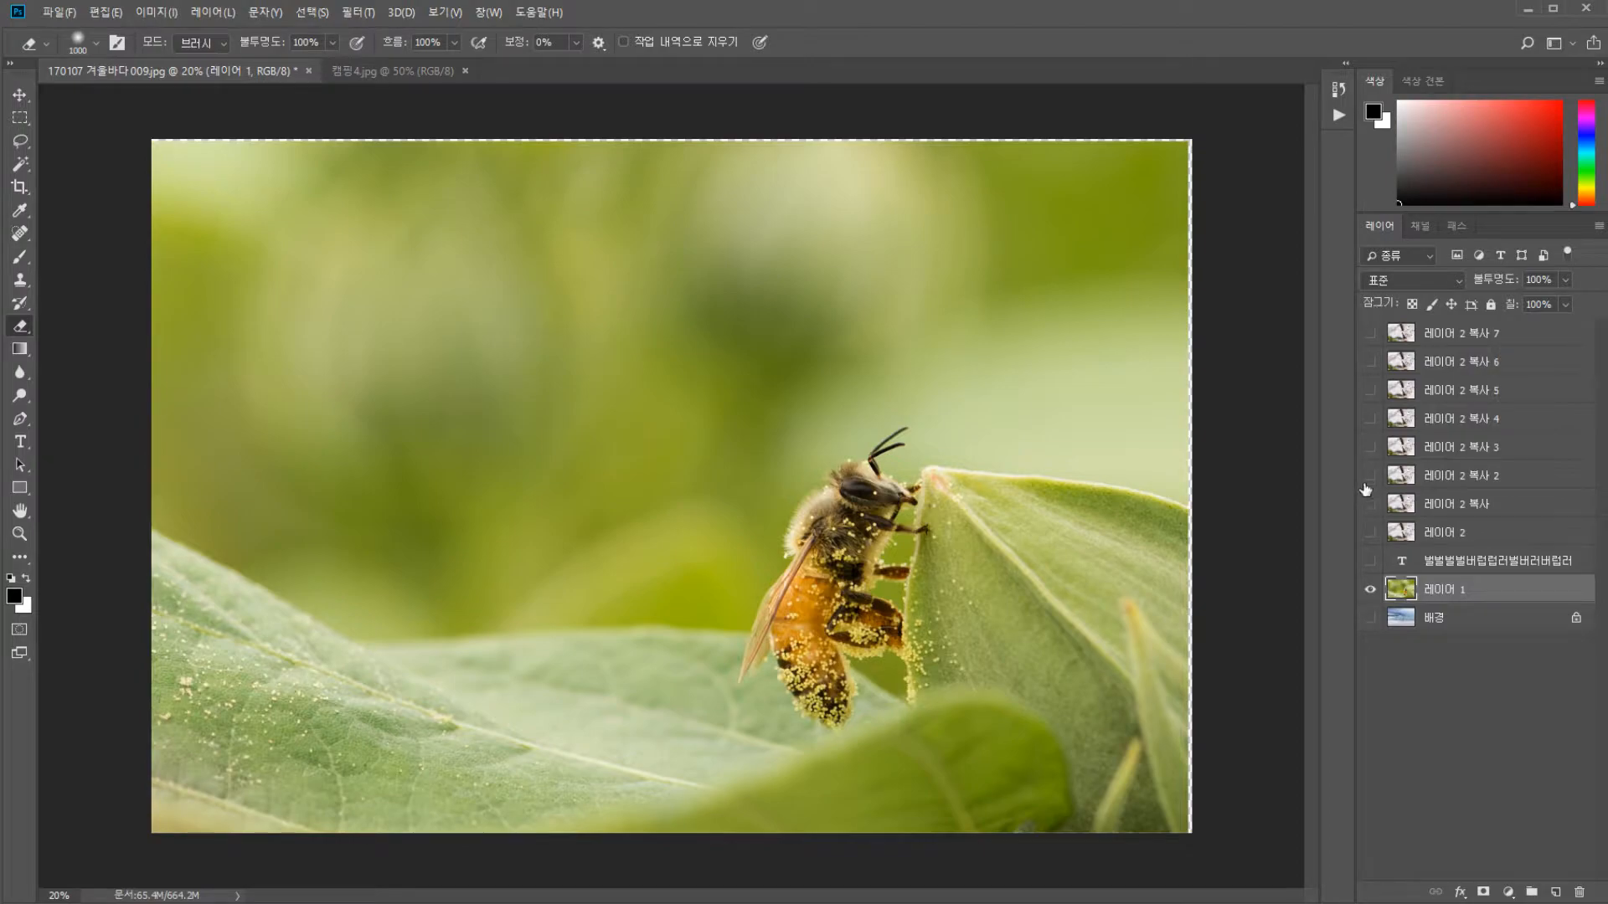
{"action": "left_click", "coordinate": [1371, 595], "text": "alt"}
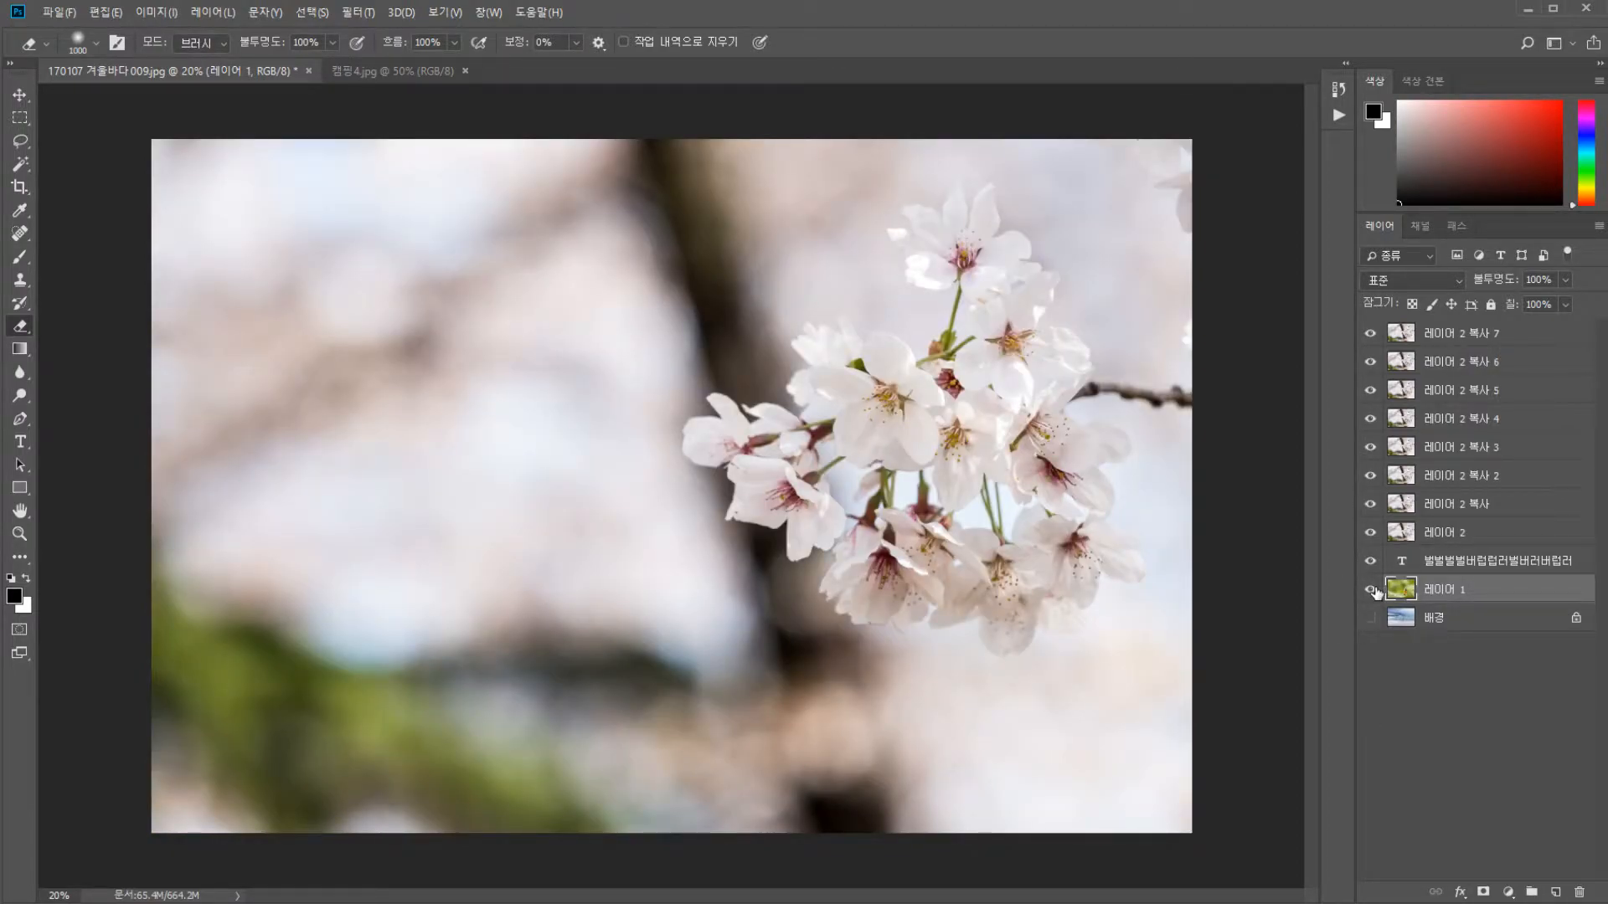
Hide 레이어 2 복사, 레이어 2 복사 3 and 레이어 2 복사 4 individually
{"action": "left_click", "coordinate": [1371, 503]}
{"action": "left_click", "coordinate": [1371, 447]}
{"action": "left_click", "coordinate": [1371, 418]}
Alternate repeatedly between viewing only 레이어 1 and the full layer stack, ending with only 레이어 1 displayed
{"action": "left_click", "coordinate": [1370, 591], "text": "alt"}
{"action": "left_click", "coordinate": [1370, 591], "text": "alt"}
{"action": "left_click", "coordinate": [1370, 591], "text": "alt"}
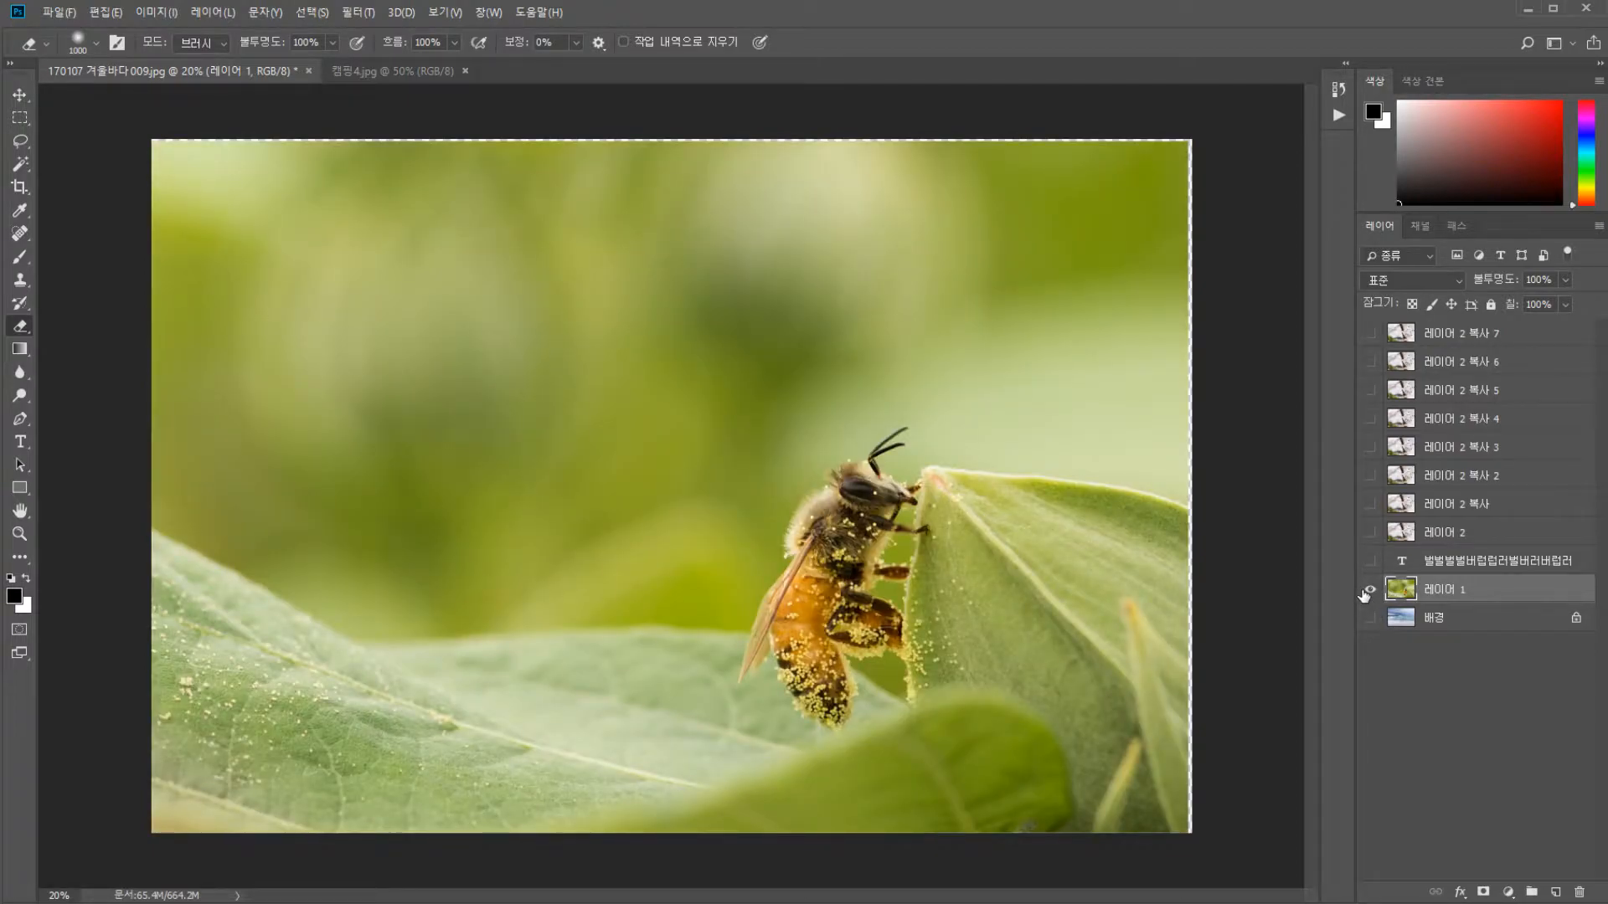
{"action": "left_click", "coordinate": [1370, 592], "text": "alt"}
{"action": "left_click", "coordinate": [1370, 591], "text": "alt"}
{"action": "left_click", "coordinate": [1370, 591], "text": "alt"}
{"action": "left_click", "coordinate": [1370, 592], "text": "alt"}
Show 레이어 2 복사 4 through 복사 7 with 레이어 1, and toggle the isolation of 레이어 1 on and off
{"action": "left_click_drag", "start_coordinate": [1370, 333], "coordinate": [1370, 419]}
{"action": "left_click", "coordinate": [1370, 592], "text": "alt"}
{"action": "left_click", "coordinate": [1370, 591], "text": "alt"}
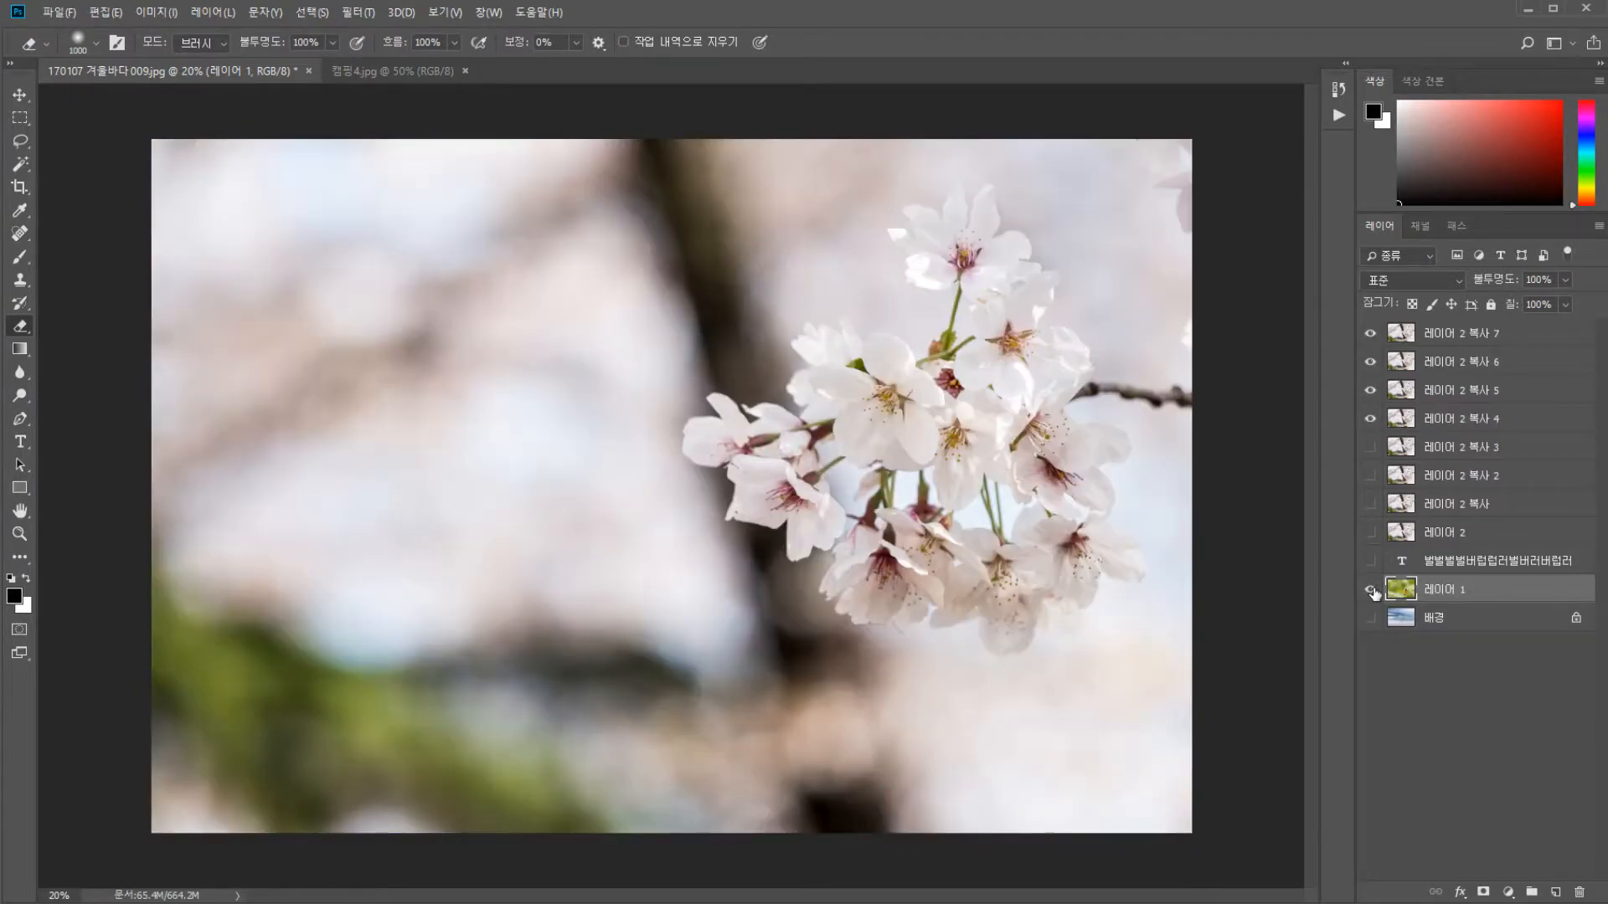
Alternate between 레이어 1 alone and the visible 레이어 2 copies, and switch 레이어 1's own visibility off and on
{"action": "left_click", "coordinate": [1370, 591], "text": "alt"}
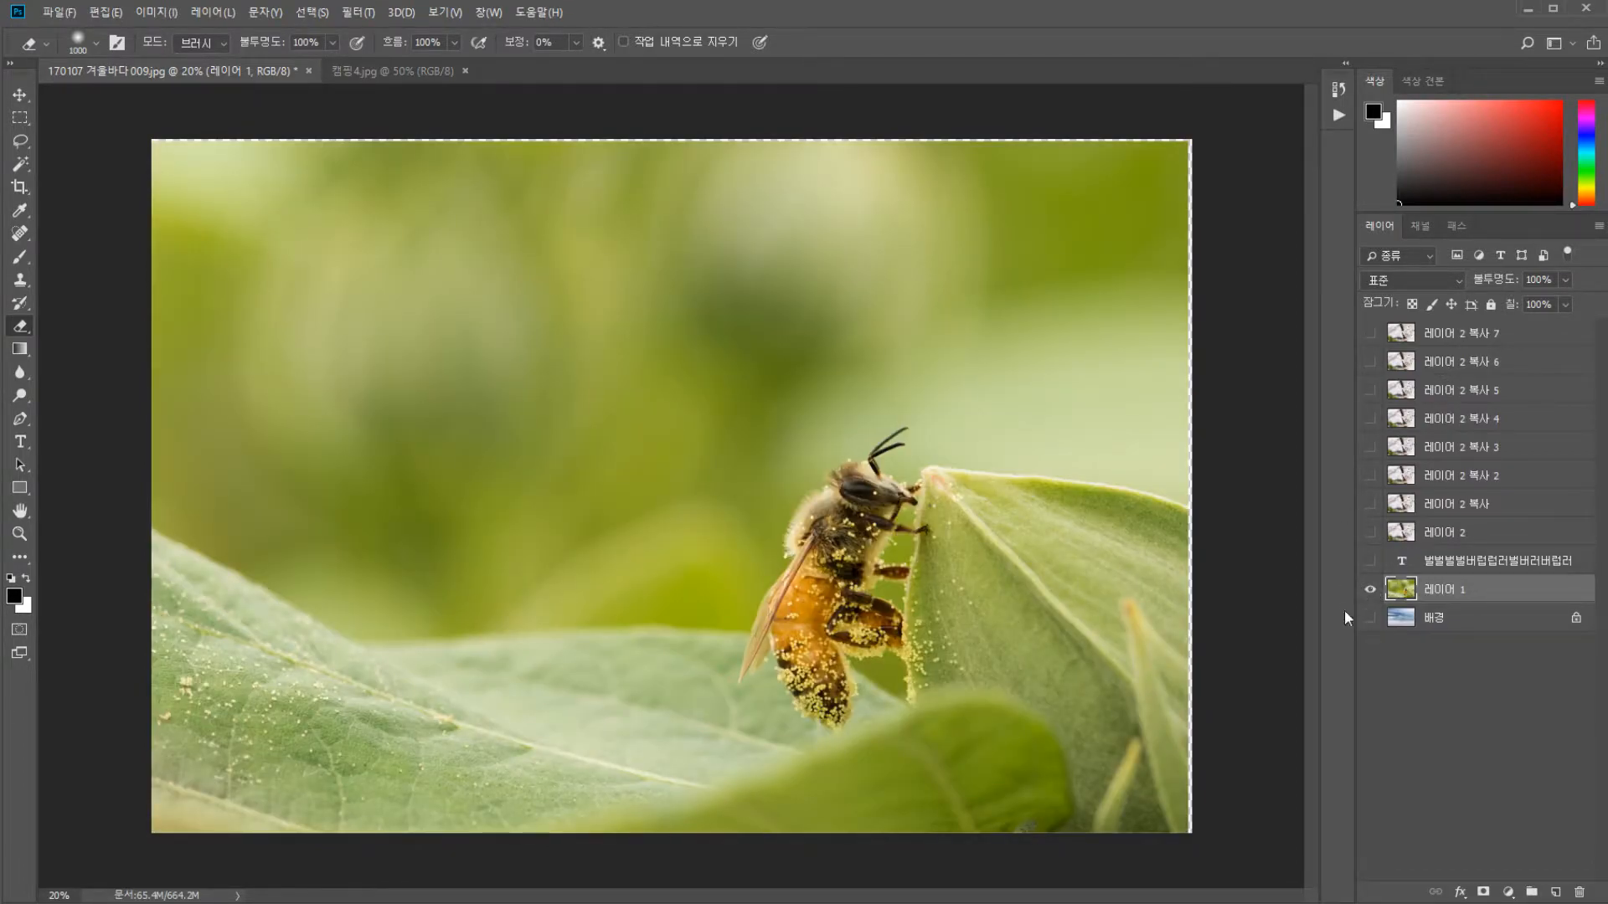
{"action": "left_click", "coordinate": [1370, 595], "text": "alt"}
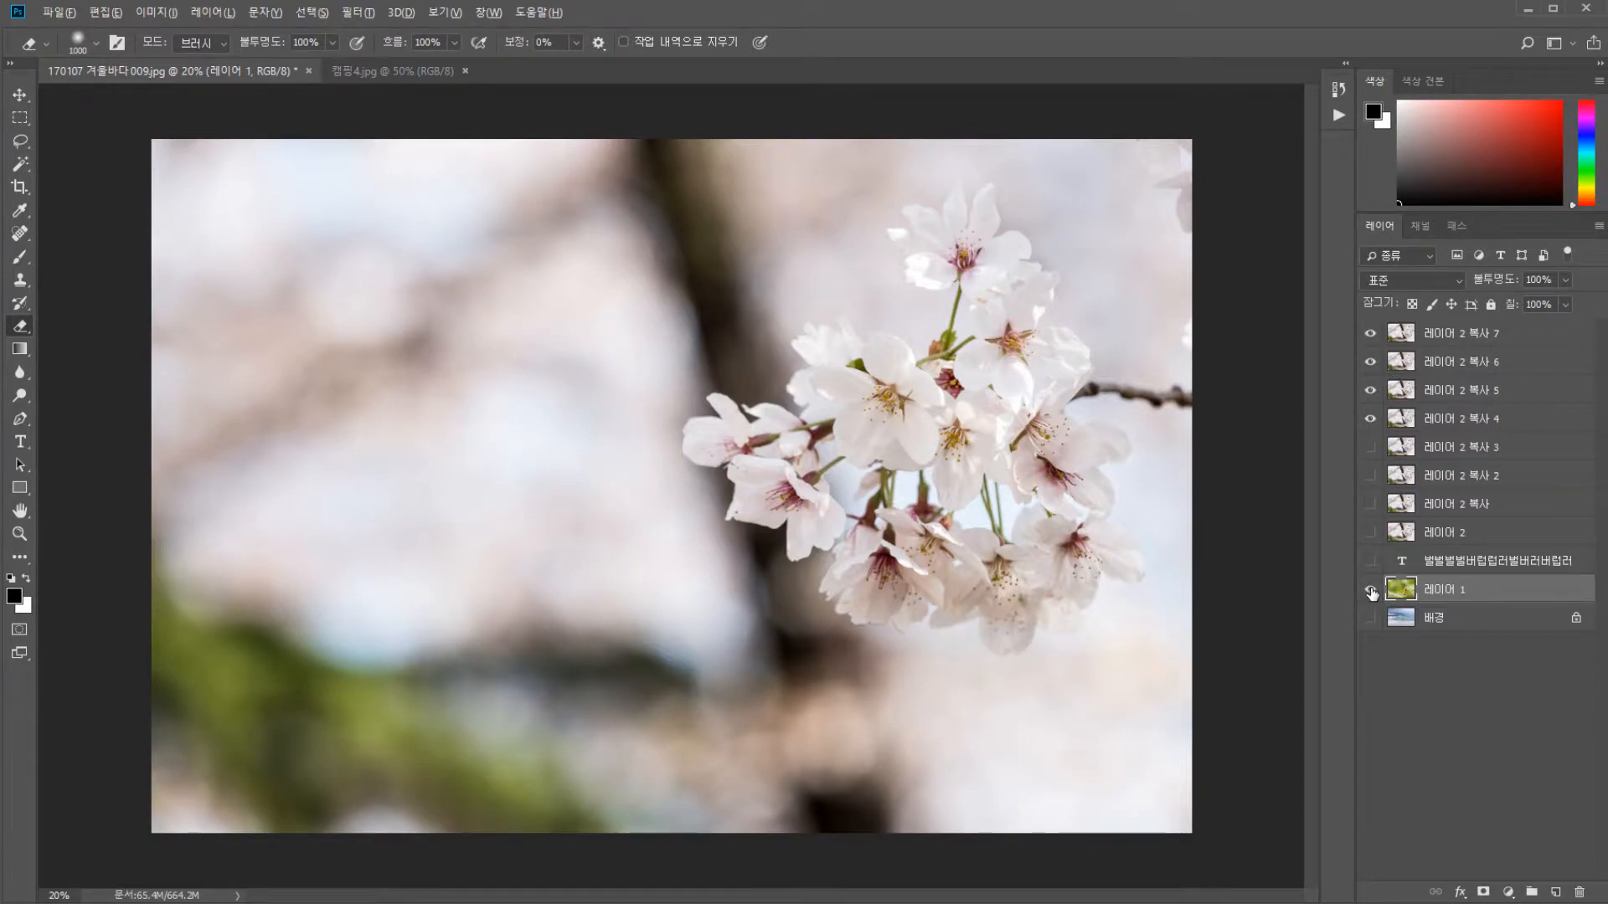
{"action": "left_click", "coordinate": [1371, 593], "text": "alt"}
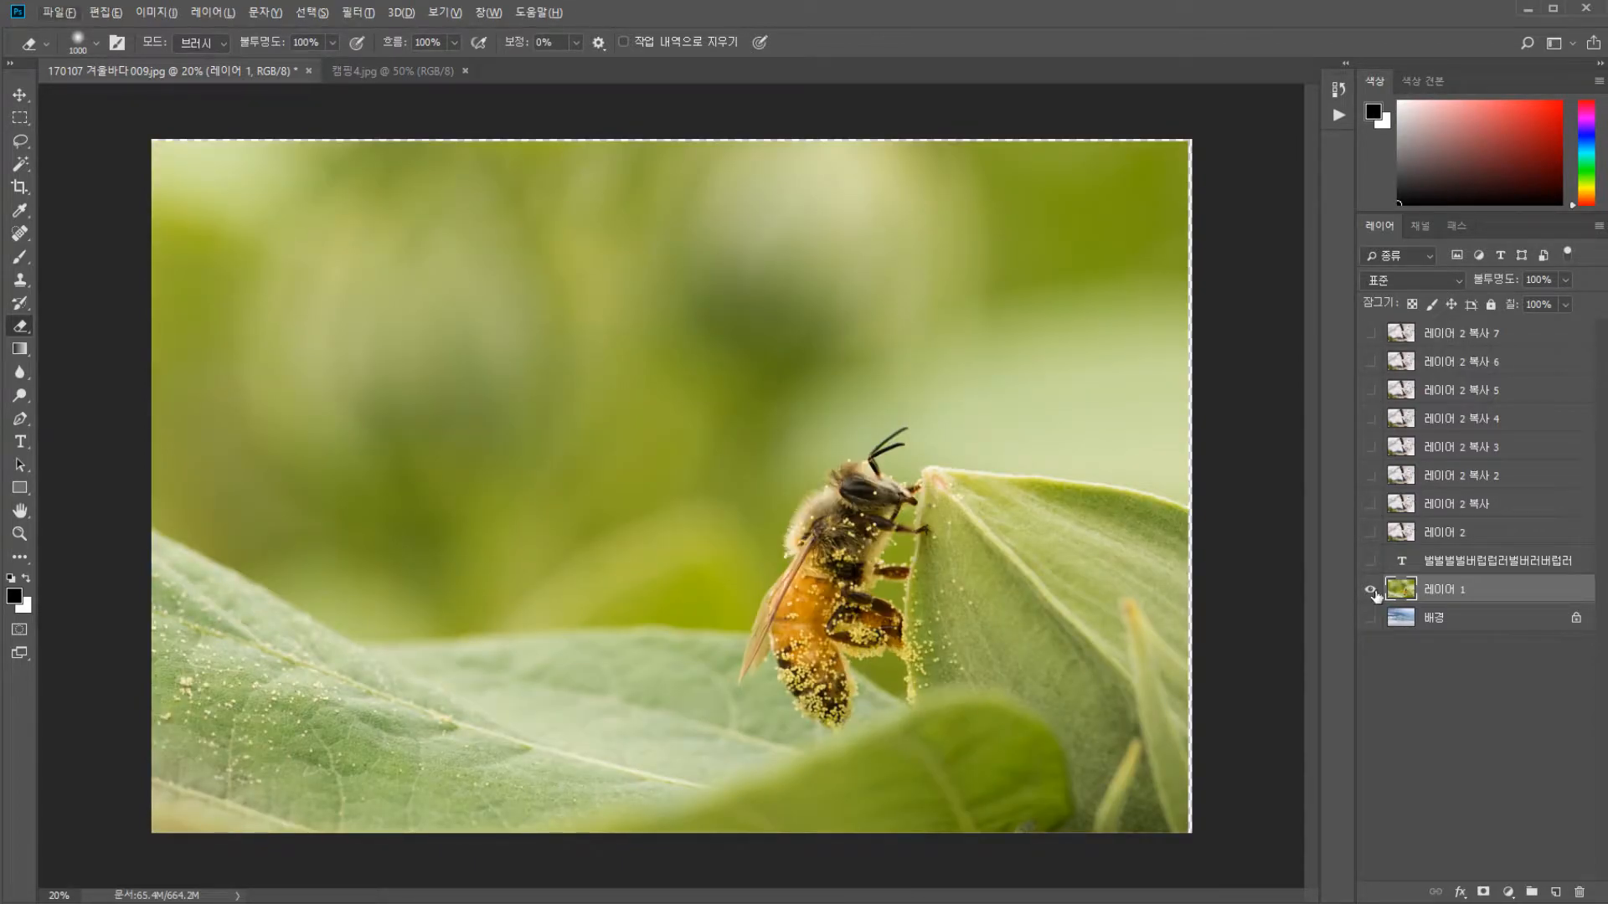
{"action": "left_click", "coordinate": [1371, 591]}
{"action": "left_click", "coordinate": [1371, 592]}
Show 레이어 2 복사 7, 레이어 2 복사 5 and 레이어 2 복사 2, and isolate 레이어 1 to hide them again
{"action": "left_click", "coordinate": [1370, 333]}
{"action": "left_click", "coordinate": [1370, 390]}
{"action": "left_click", "coordinate": [1370, 476]}
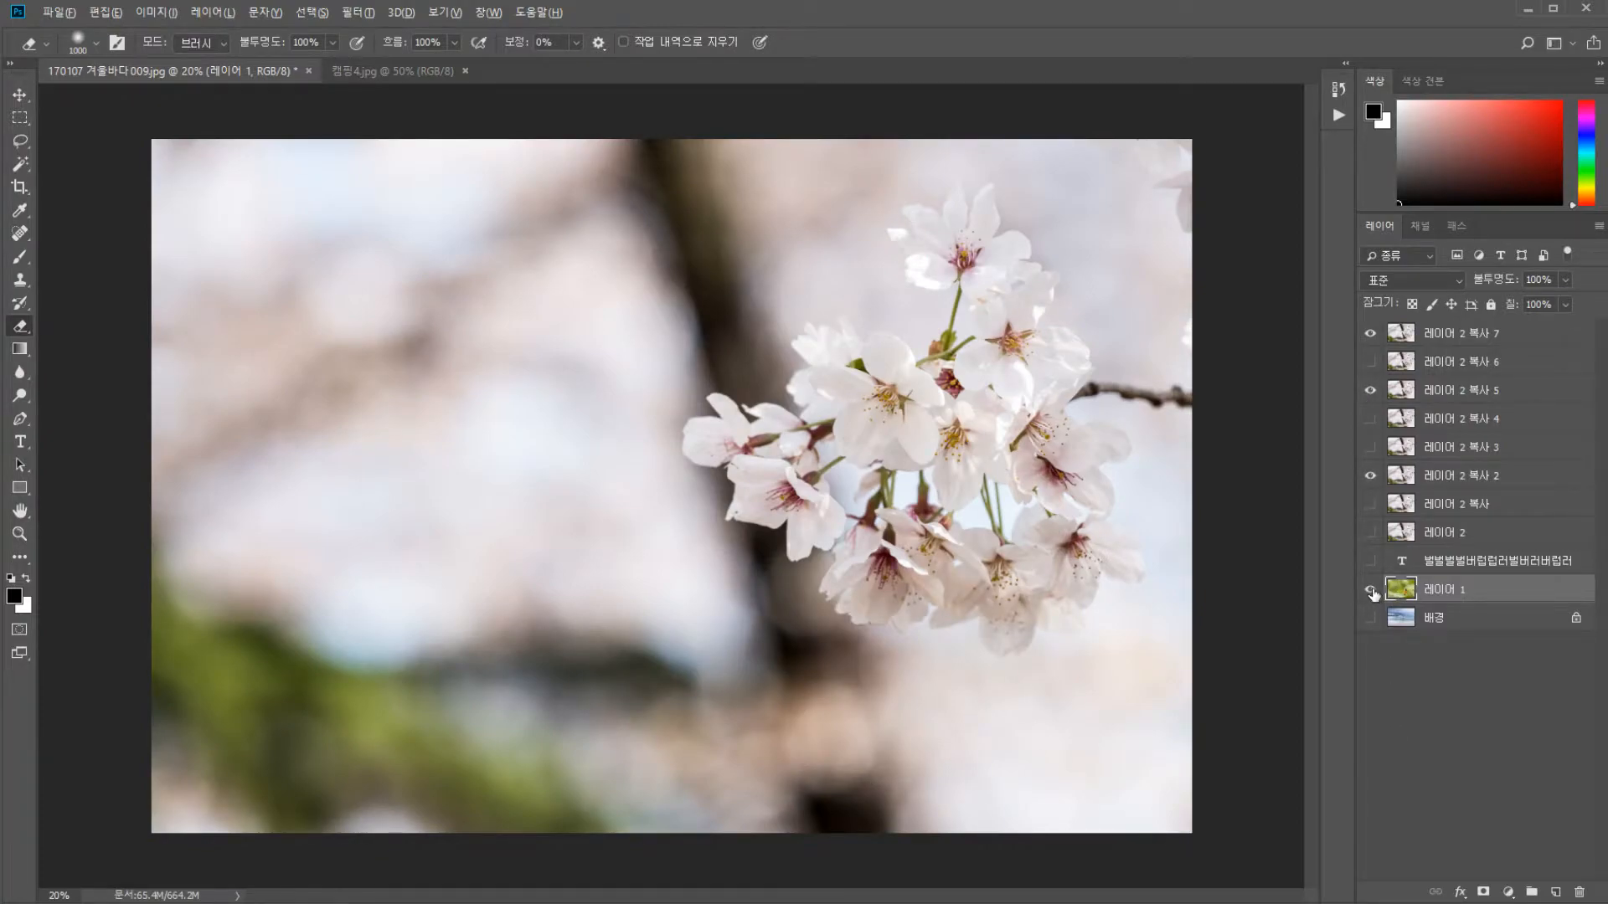
{"action": "left_click", "coordinate": [1370, 590], "text": "alt"}
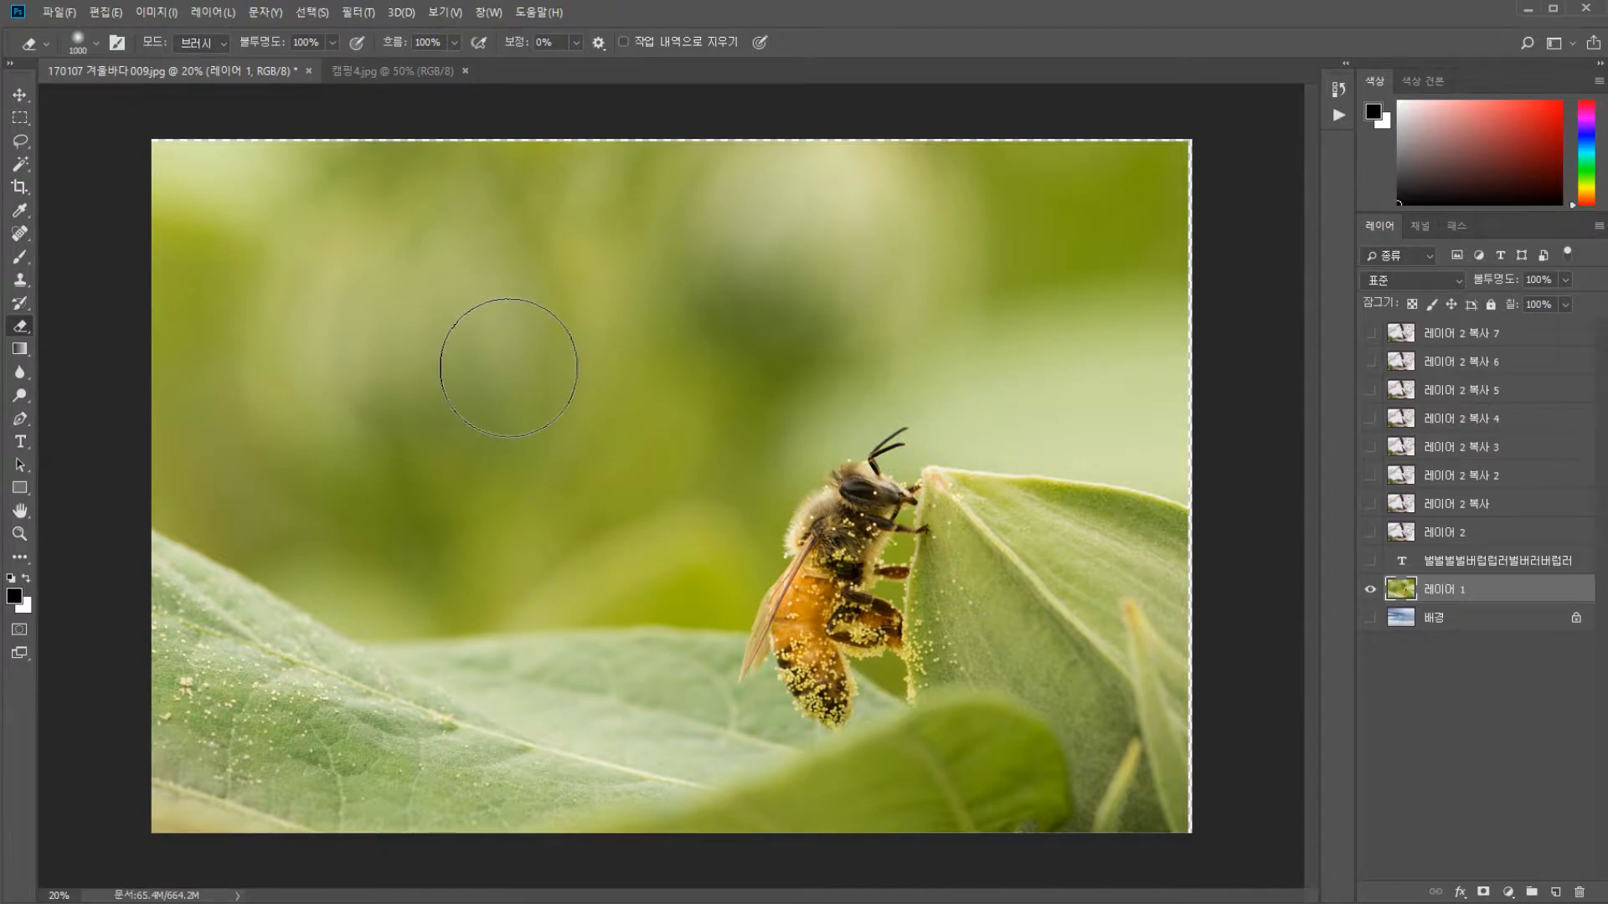
Add the 36 pt text "비가 너무 많이옵니다 ㅠㅠ" in the picture's upper middle and move its layer directly above 레이어 2 복사 3
{"action": "key", "text": "t"}
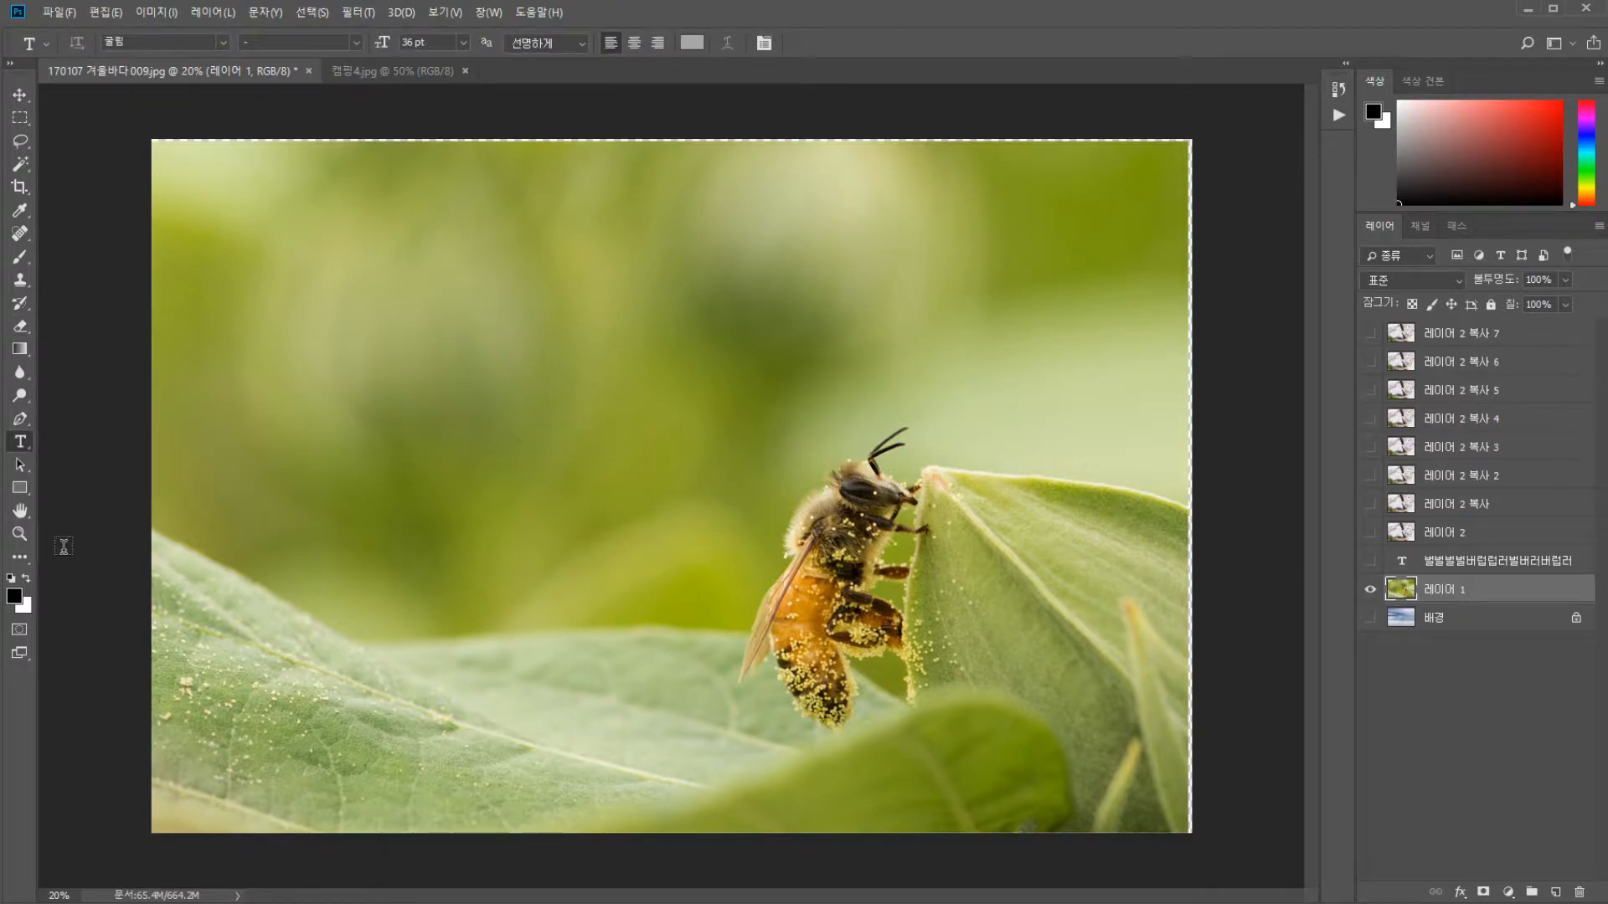
{"action": "left_click", "coordinate": [503, 286]}
{"action": "type", "text": "aa"}
{"action": "key", "text": "BackSpace"}
{"action": "key", "text": "BackSpace"}
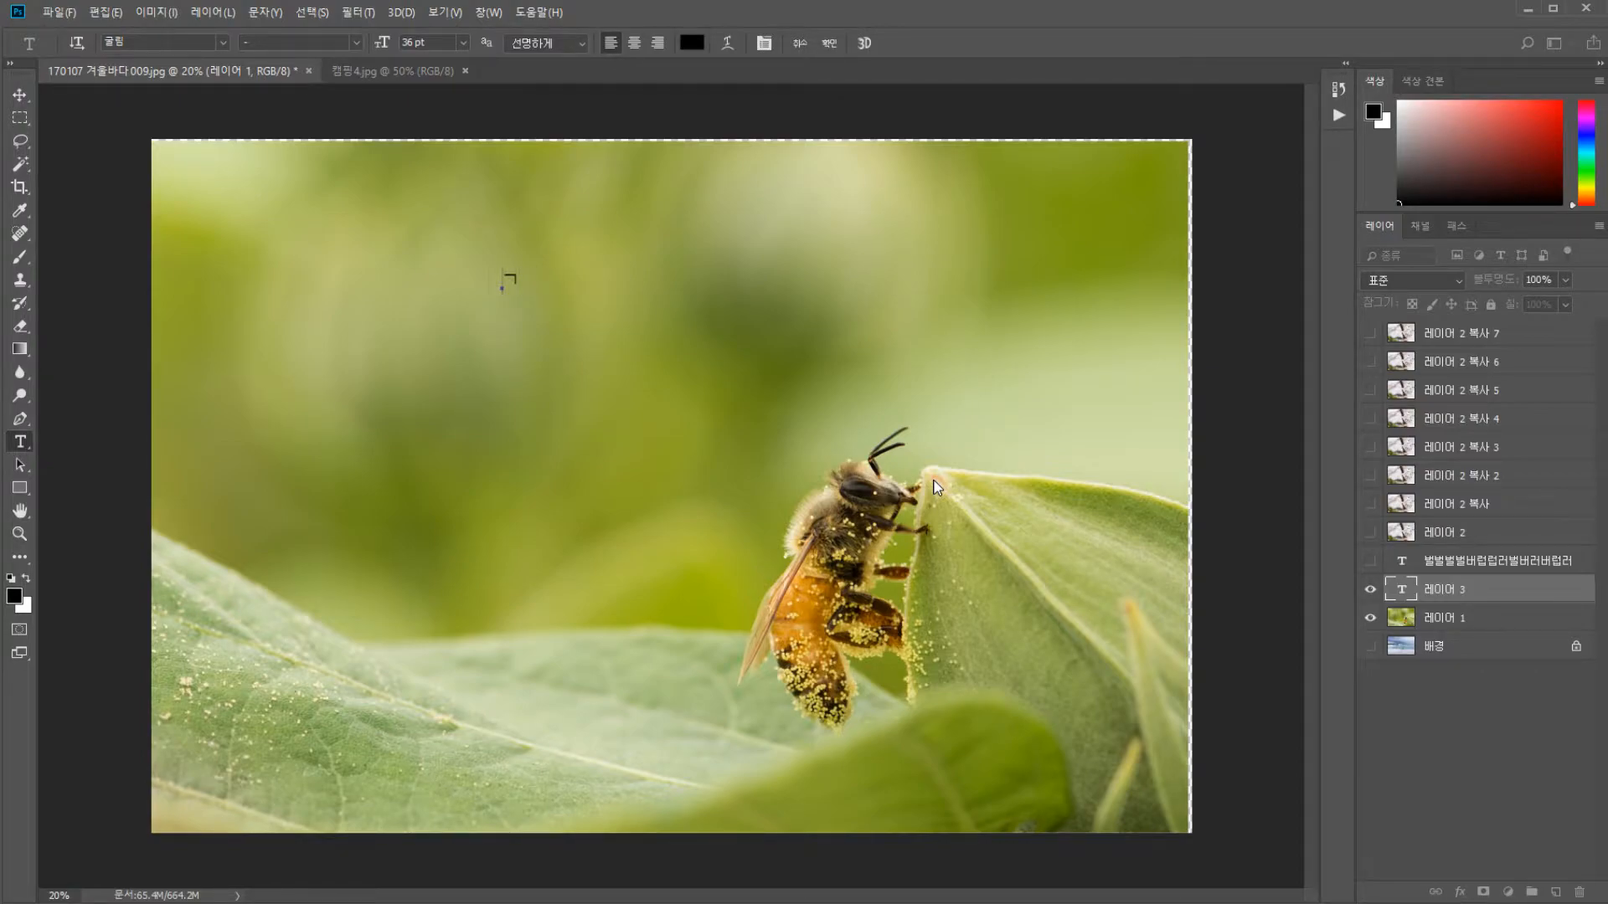
{"action": "type", "text": "비가 너무 많이오"}
{"action": "type", "text": "ㅂ니"}
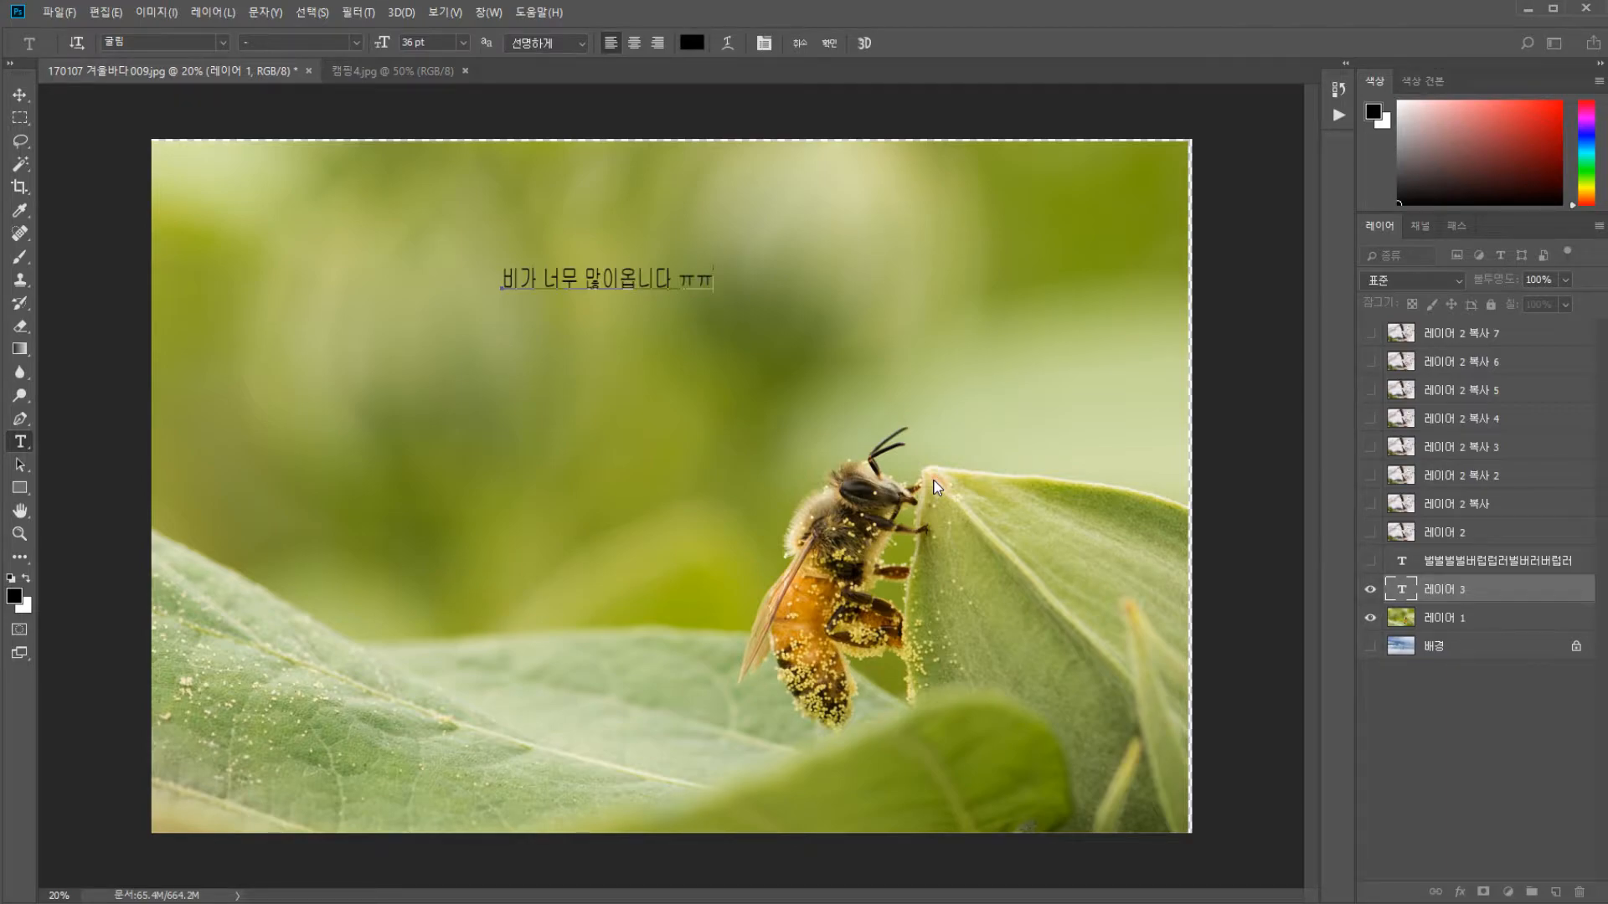
{"action": "type", "text": "다 ㅠㅠ"}
{"action": "left_click", "coordinate": [20, 95]}
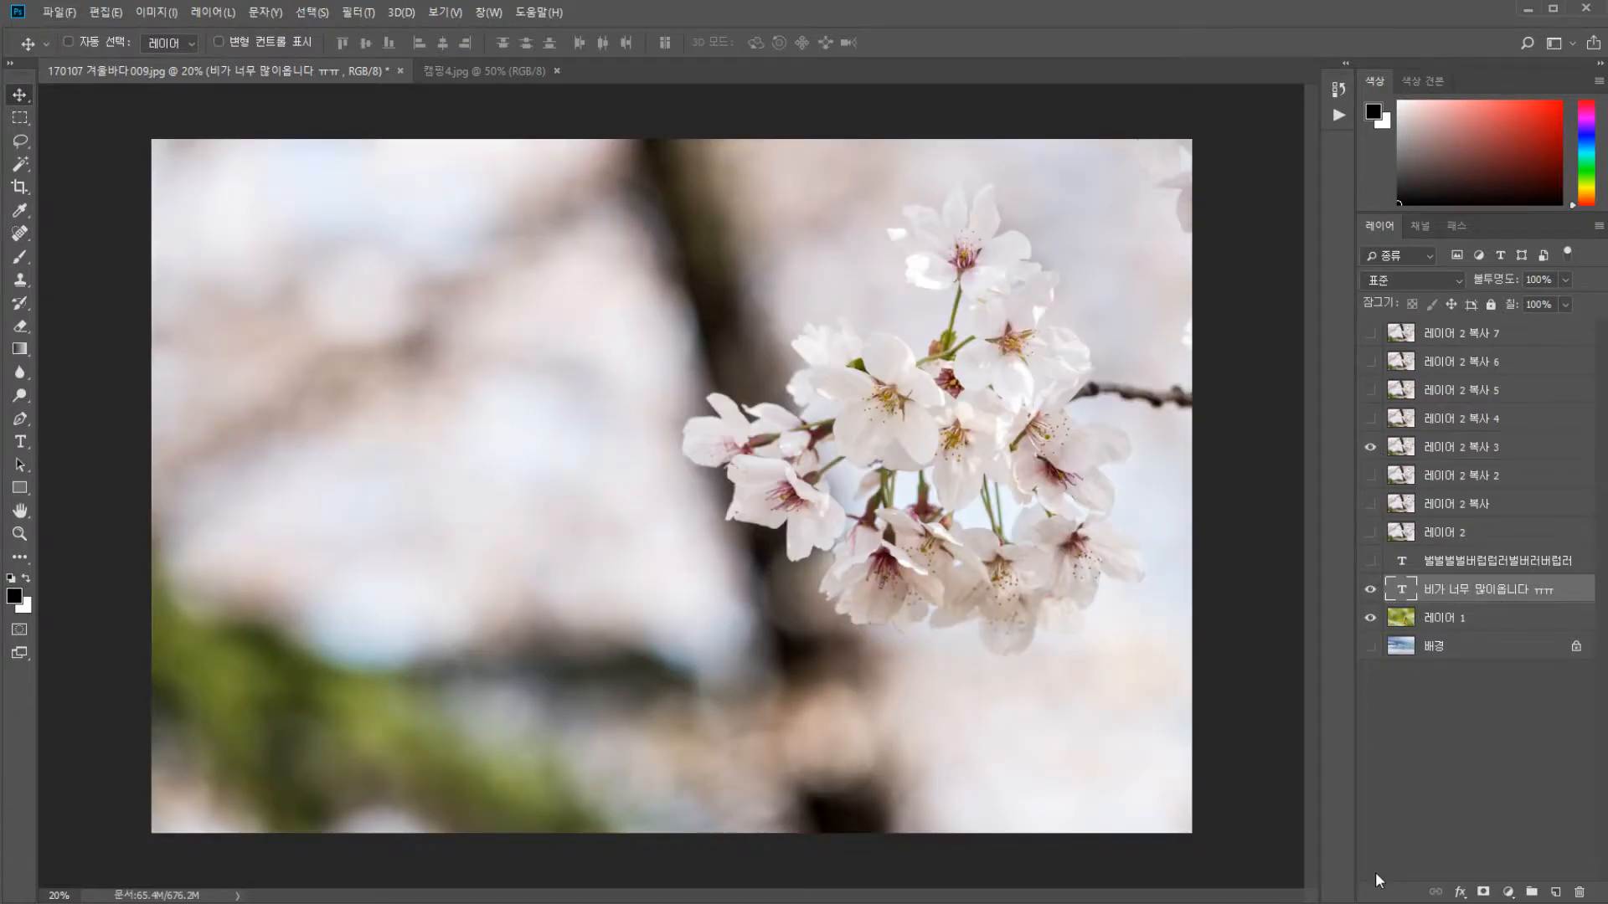
{"action": "left_click_drag", "start_coordinate": [1458, 591], "coordinate": [1468, 434]}
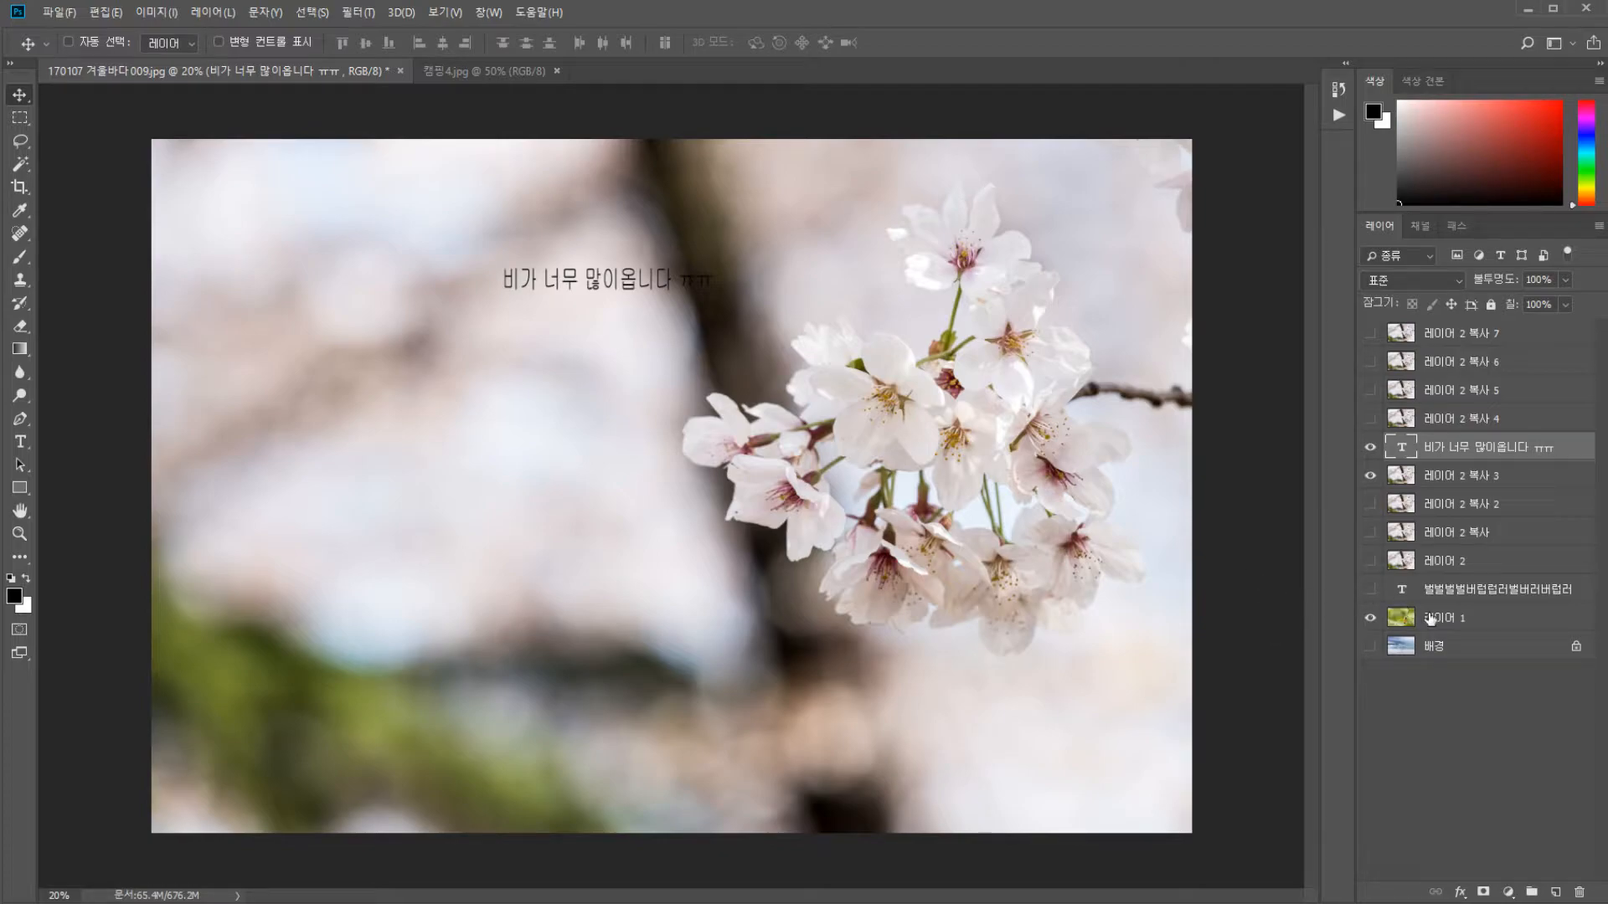
Select 레이어 1 and switch between it alone and the stack with the new text, ending with only 레이어 1 shown
{"action": "left_click", "coordinate": [1433, 620]}
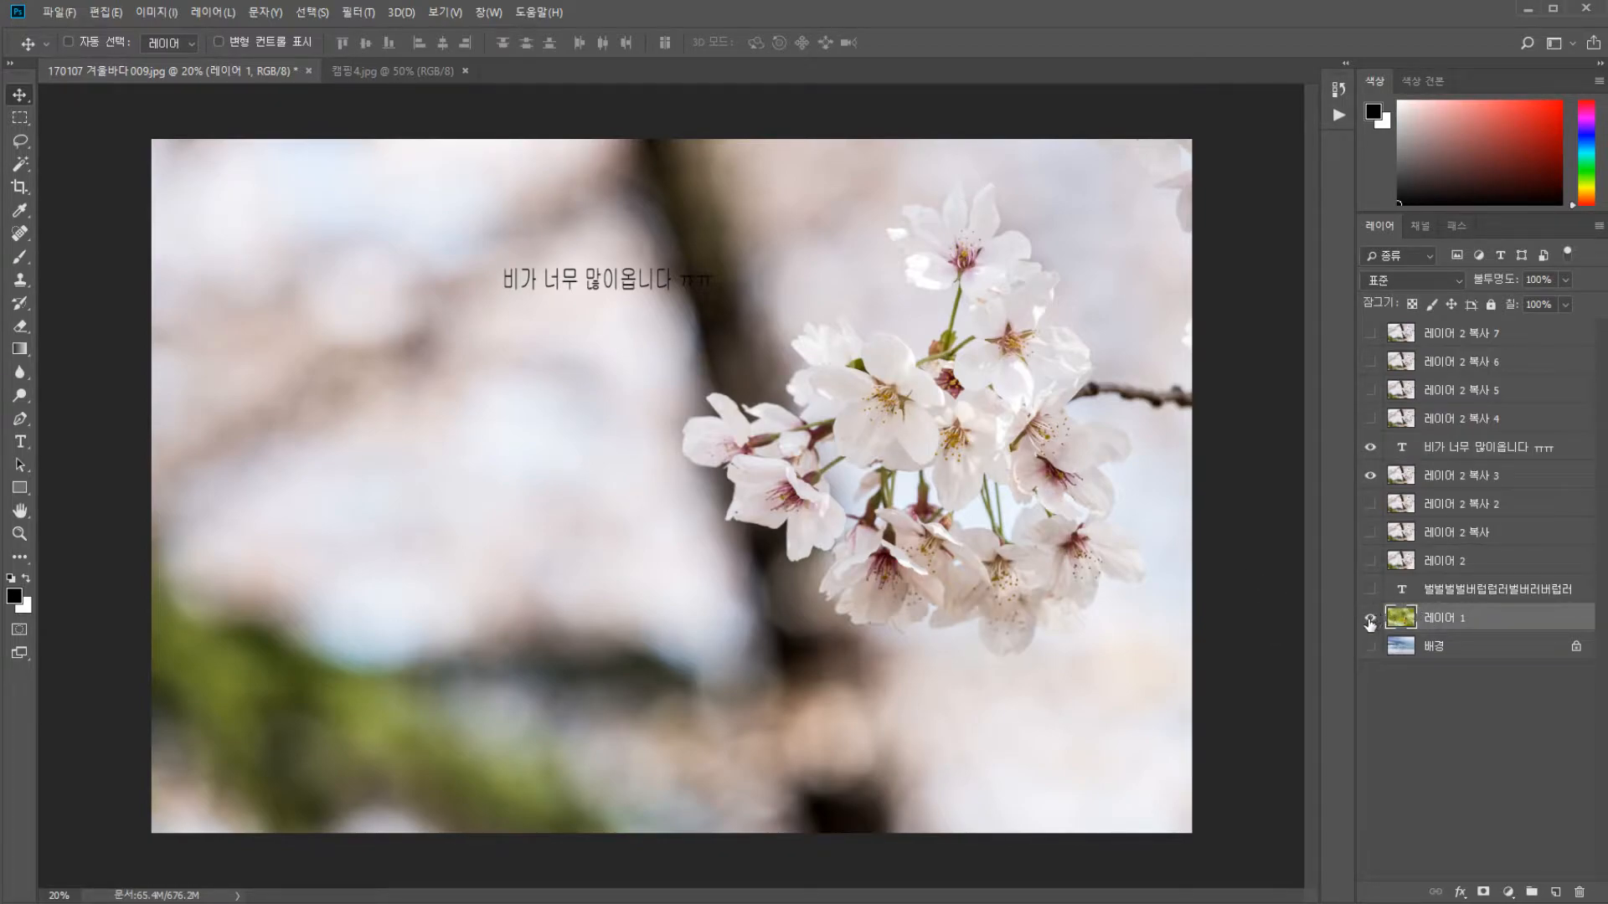
{"action": "left_click", "coordinate": [1370, 620], "text": "alt"}
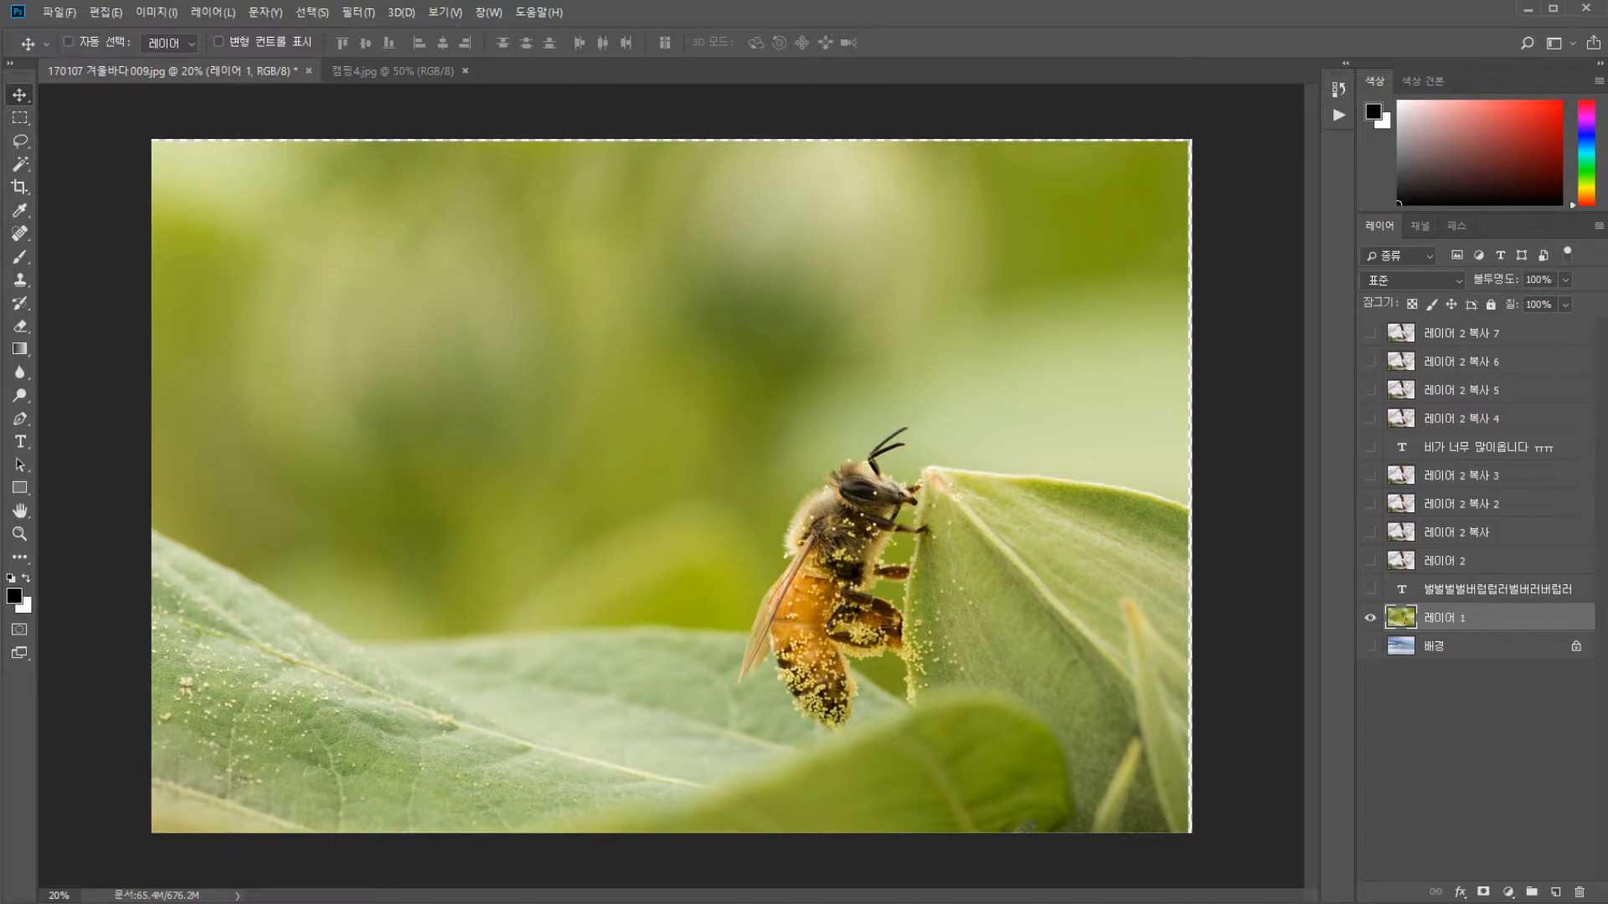
{"action": "left_click", "coordinate": [1371, 620], "text": "alt"}
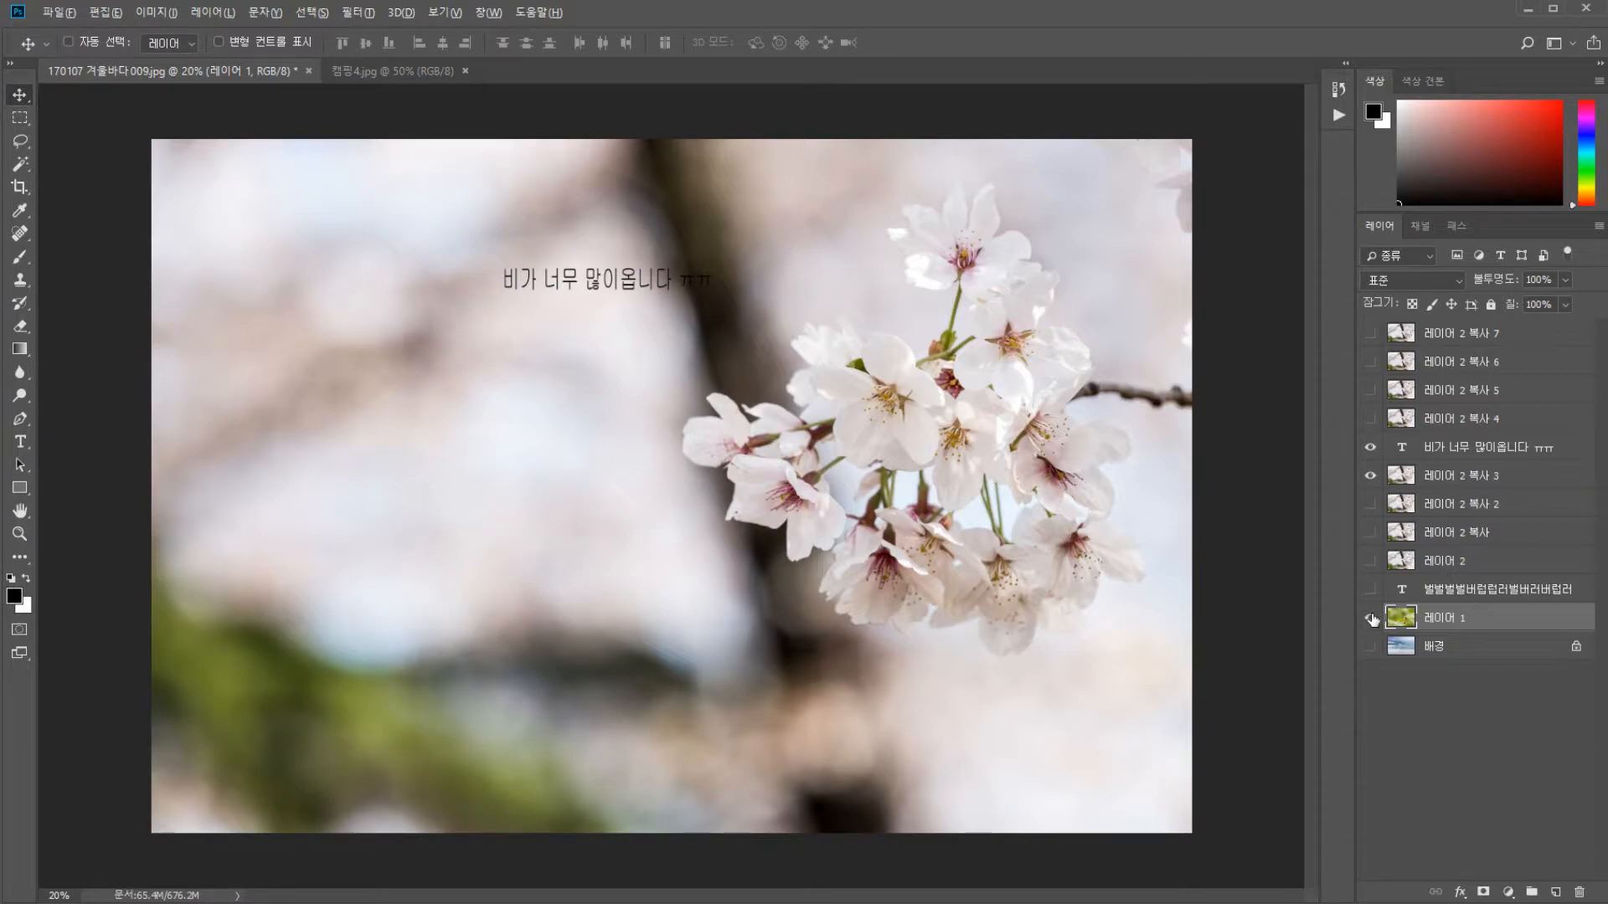
{"action": "left_click", "coordinate": [1371, 620], "text": "alt"}
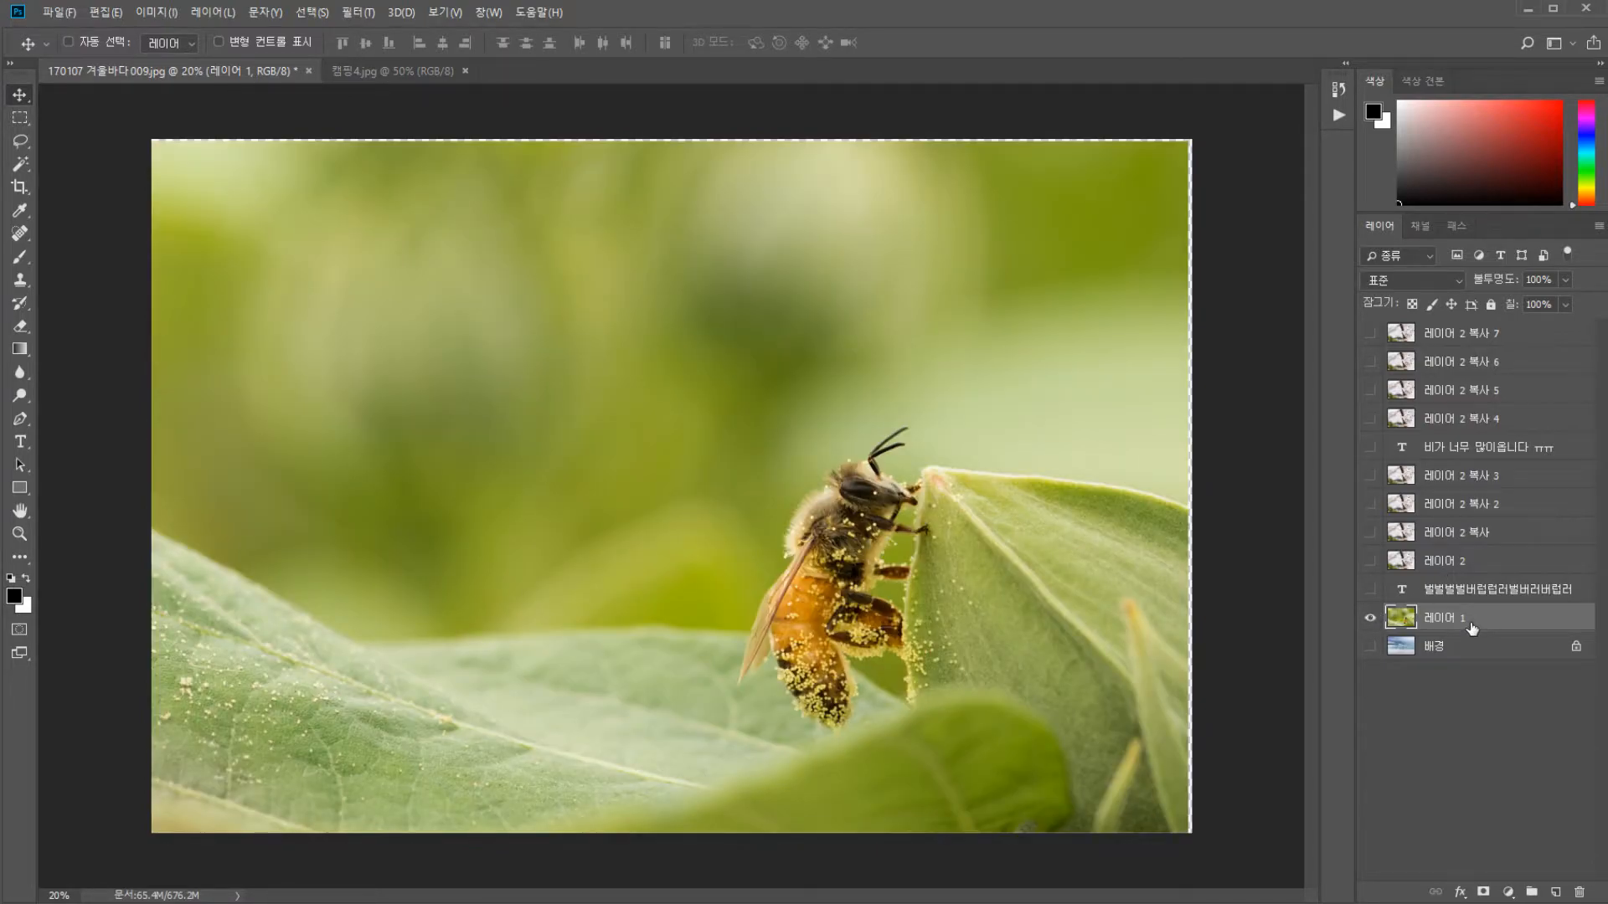
Duplicate 레이어 1 and place the copy between the rain text layer and 레이어 2 복사 3, with both neighbouring layers shown
{"action": "key", "text": "ctrl+j"}
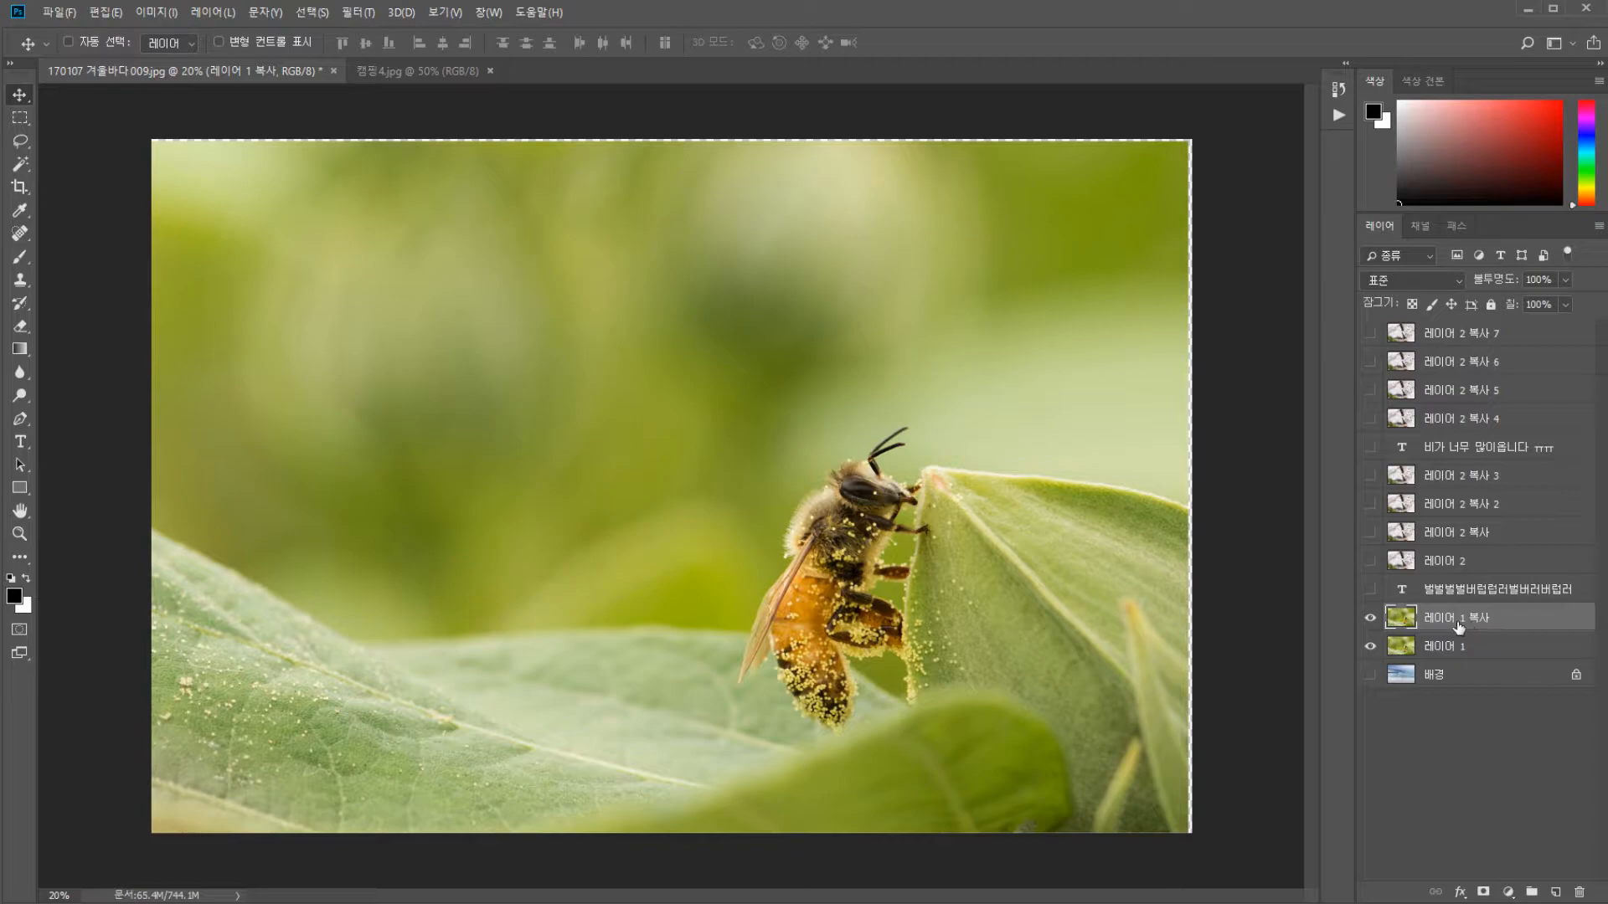
{"action": "left_click_drag", "start_coordinate": [1474, 621], "coordinate": [1496, 469]}
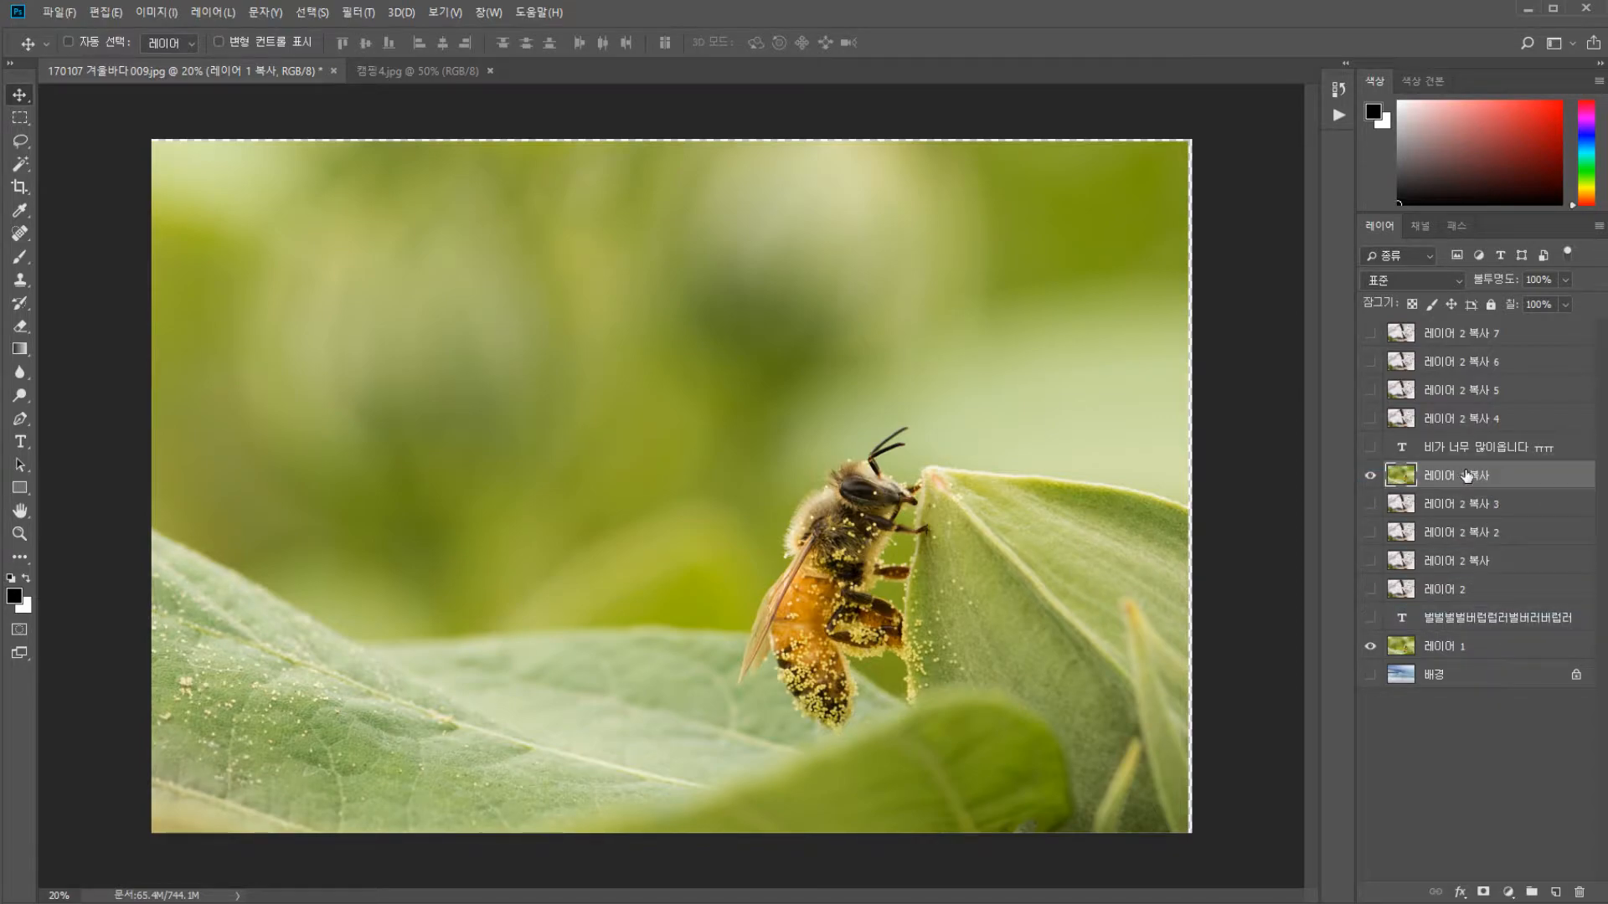
{"action": "left_click", "coordinate": [1370, 447]}
{"action": "left_click", "coordinate": [1371, 505]}
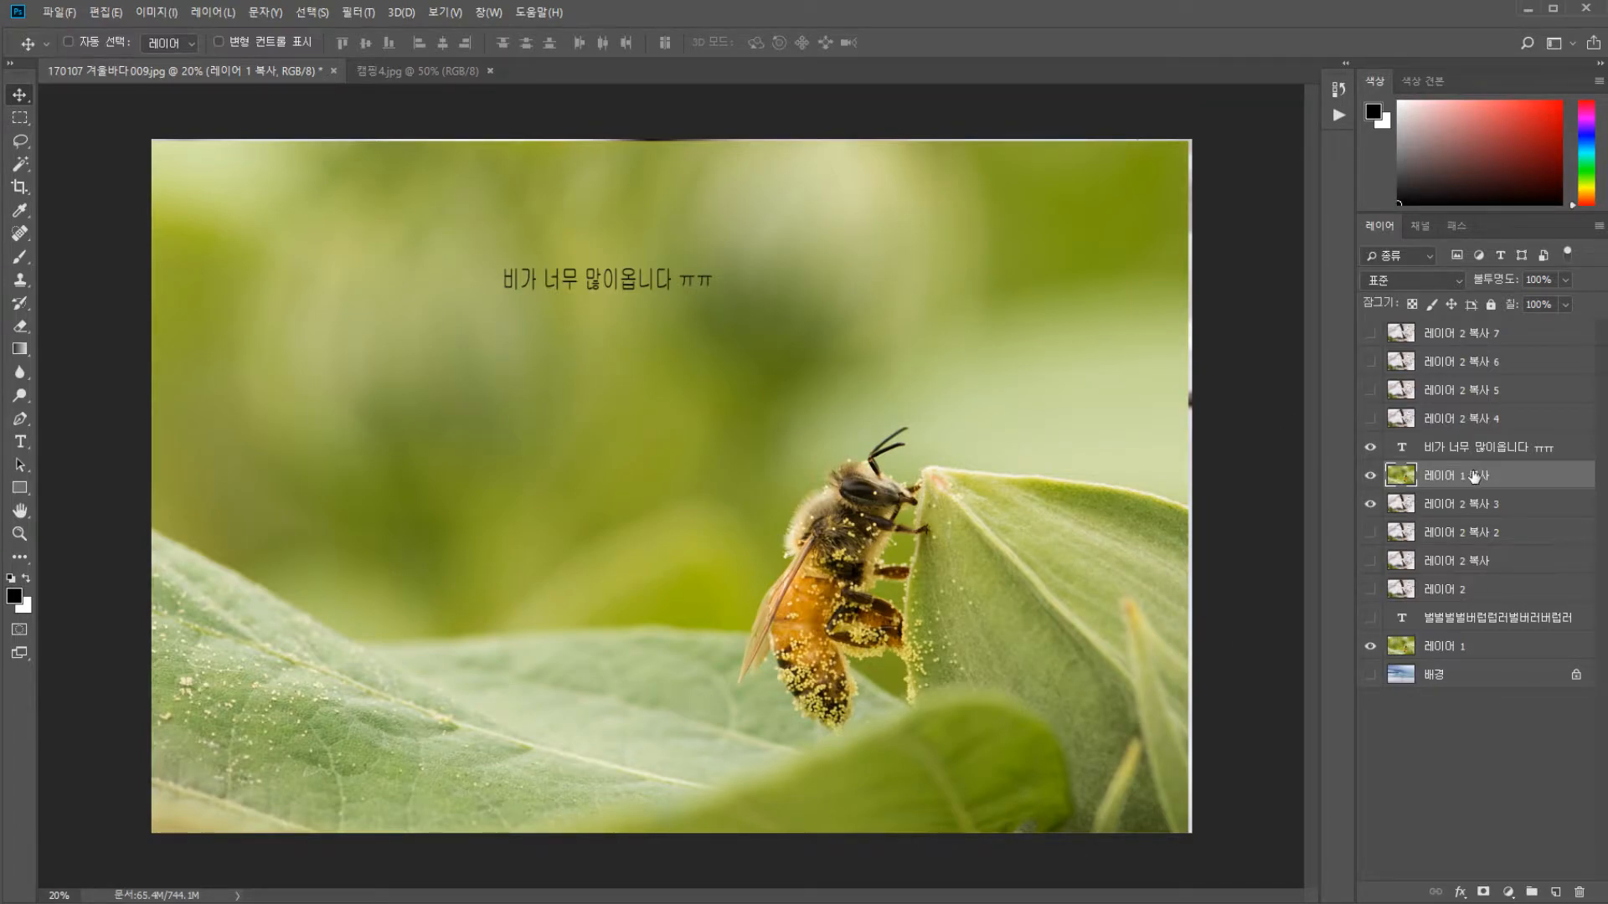
Check 레이어 2 복사 3 in isolation, and erase a soft horizontal band behind the text on 레이어 1 복사
{"action": "left_click", "coordinate": [1371, 511], "text": "alt"}
{"action": "left_click", "coordinate": [1371, 507], "text": "alt"}
{"action": "left_click", "coordinate": [1404, 509]}
{"action": "left_click", "coordinate": [1406, 474]}
{"action": "key", "text": "e"}
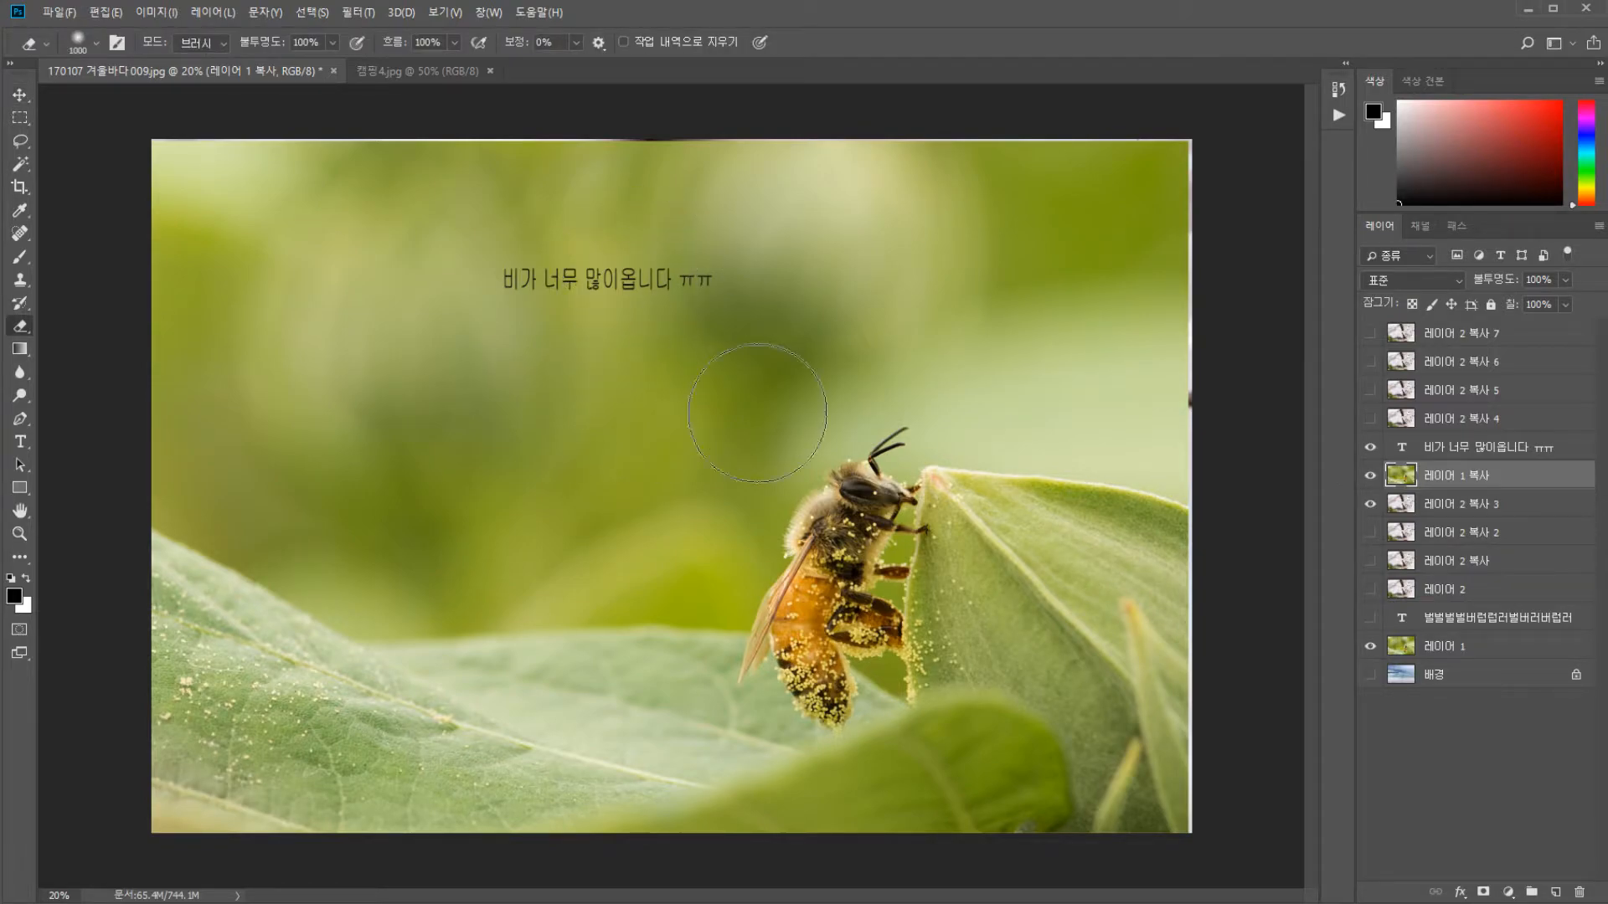
{"action": "left_click_drag", "start_coordinate": [484, 269], "coordinate": [851, 243]}
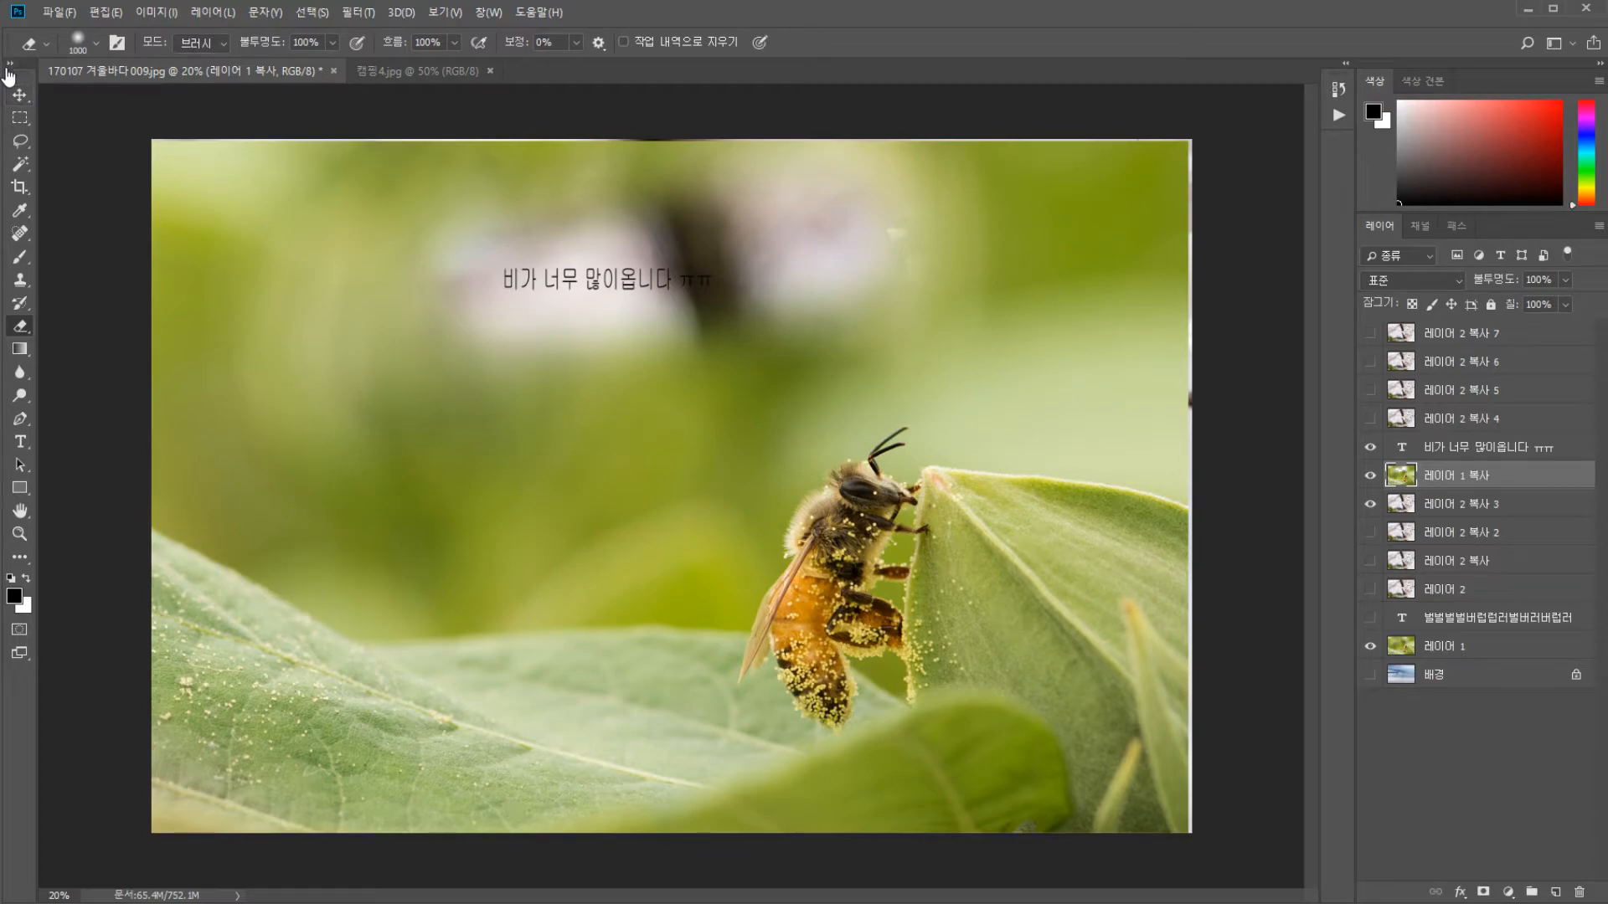
Undo the erased band on 레이어 1 복사 and move that layer below 레이어 2 복사 3
{"action": "key", "text": "v"}
{"action": "mouse_move", "coordinate": [1494, 489]}
{"action": "left_mouse_down"}
{"action": "mouse_move", "coordinate": [1479, 502]}
{"action": "mouse_move", "coordinate": [1486, 484]}
{"action": "mouse_move", "coordinate": [1493, 503]}
{"action": "left_mouse_up"}
{"action": "key", "text": "ctrl+z"}
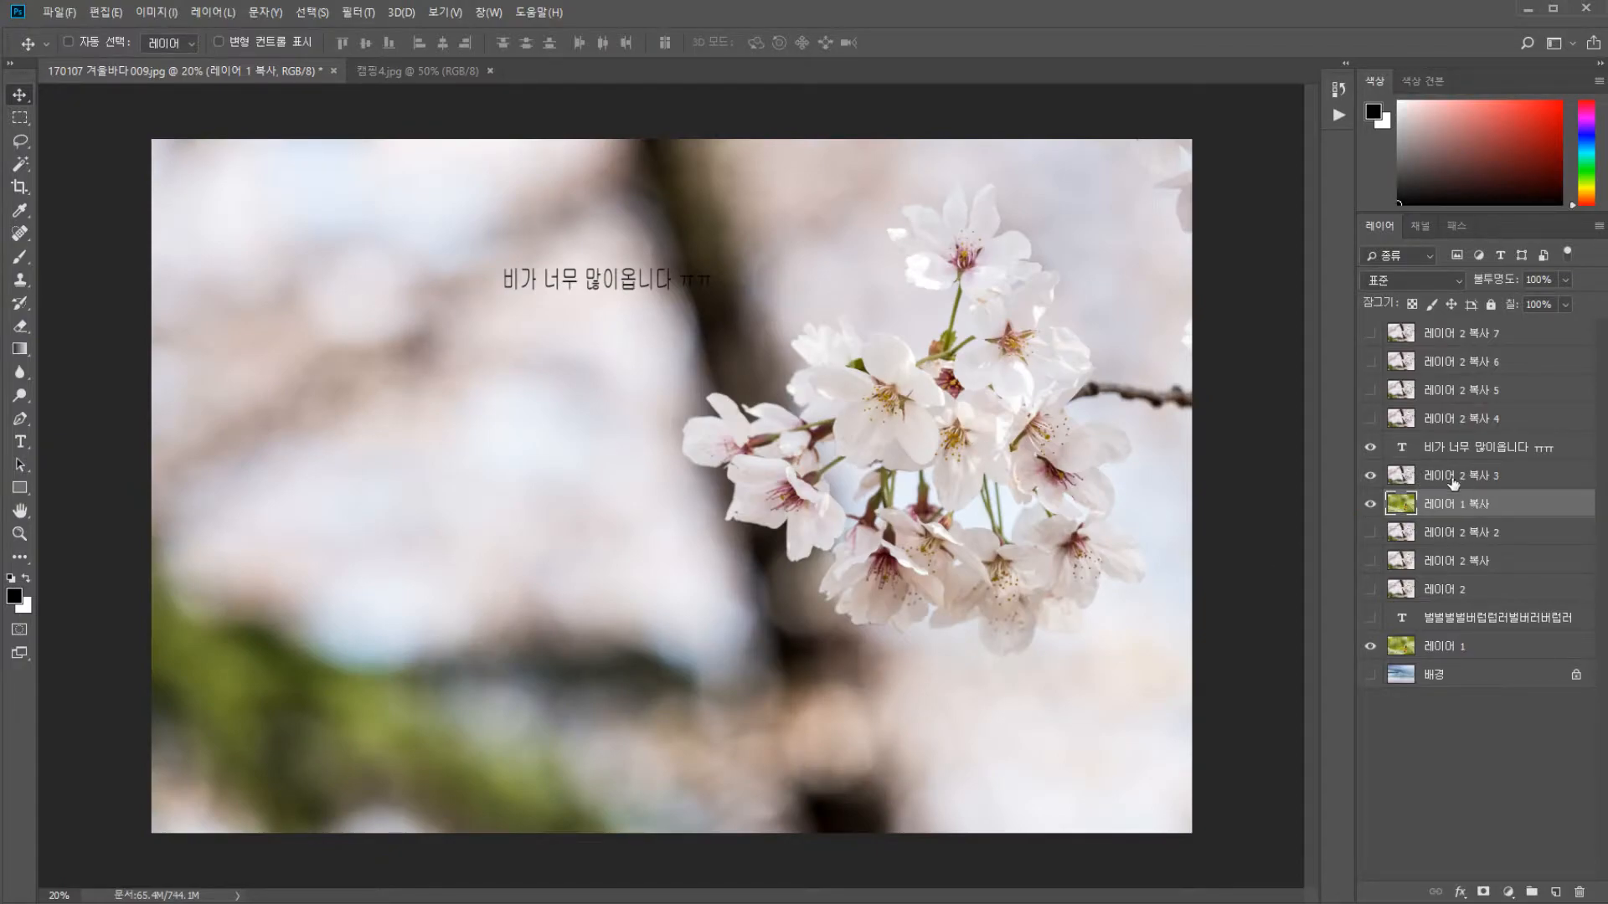
Isolate 레이어 1 복사, erase most of the background around the bee, and restore the other layers' visibility
{"action": "left_click", "coordinate": [1370, 504], "text": "alt"}
{"action": "key", "text": "e"}
{"action": "mouse_move", "coordinate": [686, 201]}
{"action": "left_mouse_down"}
{"action": "mouse_move", "coordinate": [620, 406]}
{"action": "mouse_move", "coordinate": [355, 338]}
{"action": "mouse_move", "coordinate": [374, 792]}
{"action": "mouse_move", "coordinate": [243, 492]}
{"action": "mouse_move", "coordinate": [90, 216]}
{"action": "mouse_move", "coordinate": [664, 187]}
{"action": "mouse_move", "coordinate": [856, 333]}
{"action": "mouse_move", "coordinate": [815, 277]}
{"action": "mouse_move", "coordinate": [1016, 772]}
{"action": "mouse_move", "coordinate": [1164, 520]}
{"action": "mouse_move", "coordinate": [650, 879]}
{"action": "mouse_move", "coordinate": [892, 875]}
{"action": "left_mouse_up"}
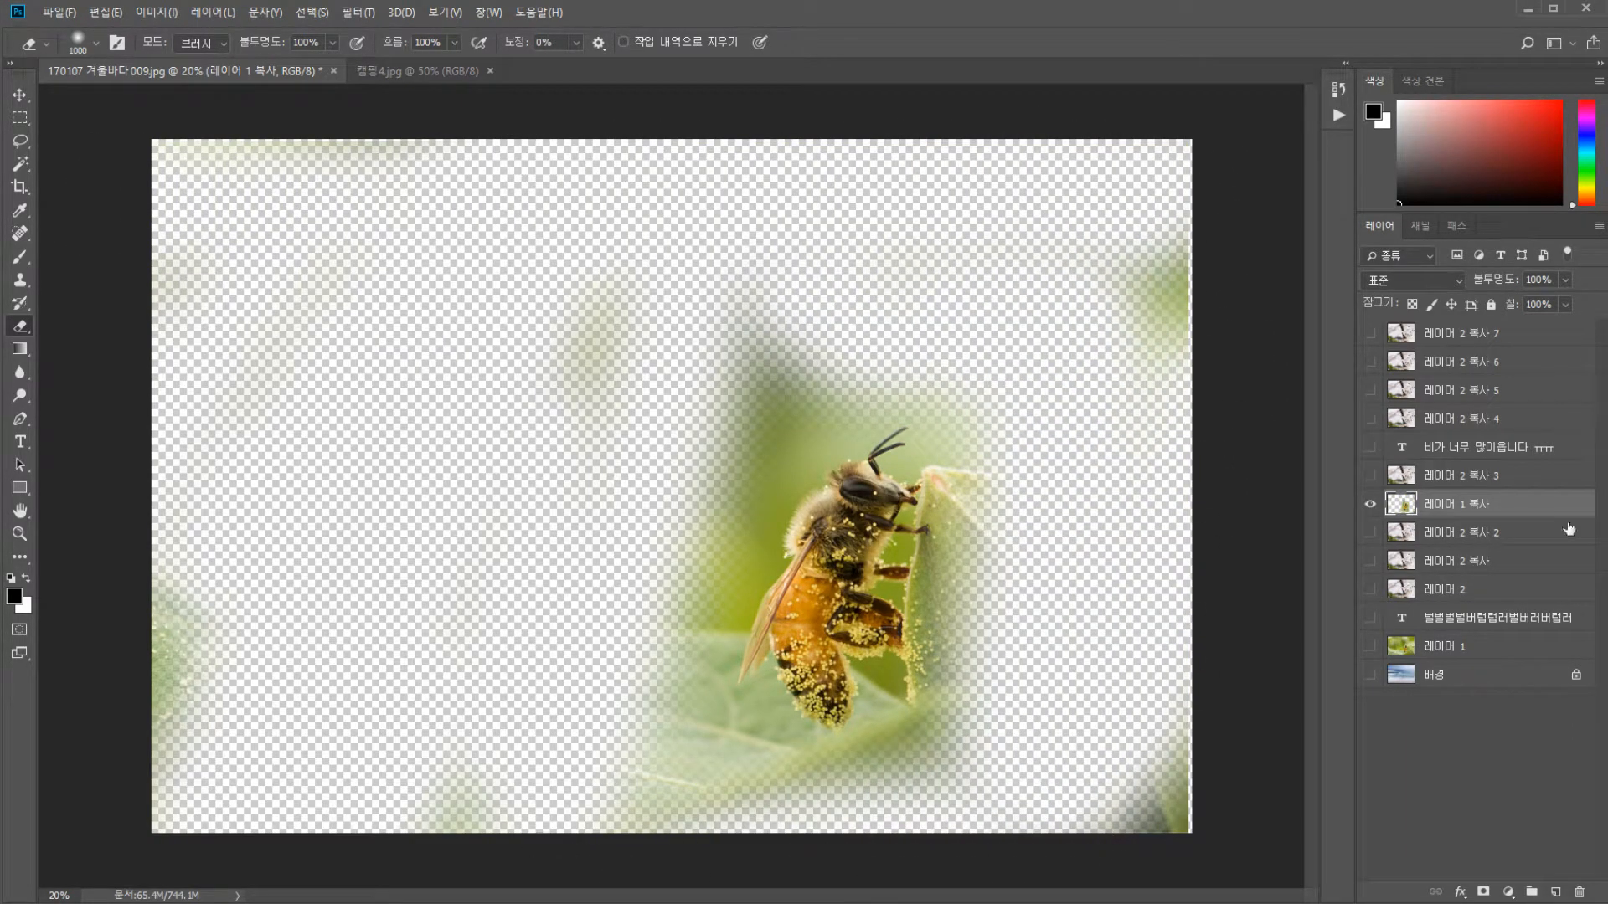
{"action": "left_click", "coordinate": [1369, 517], "text": "alt"}
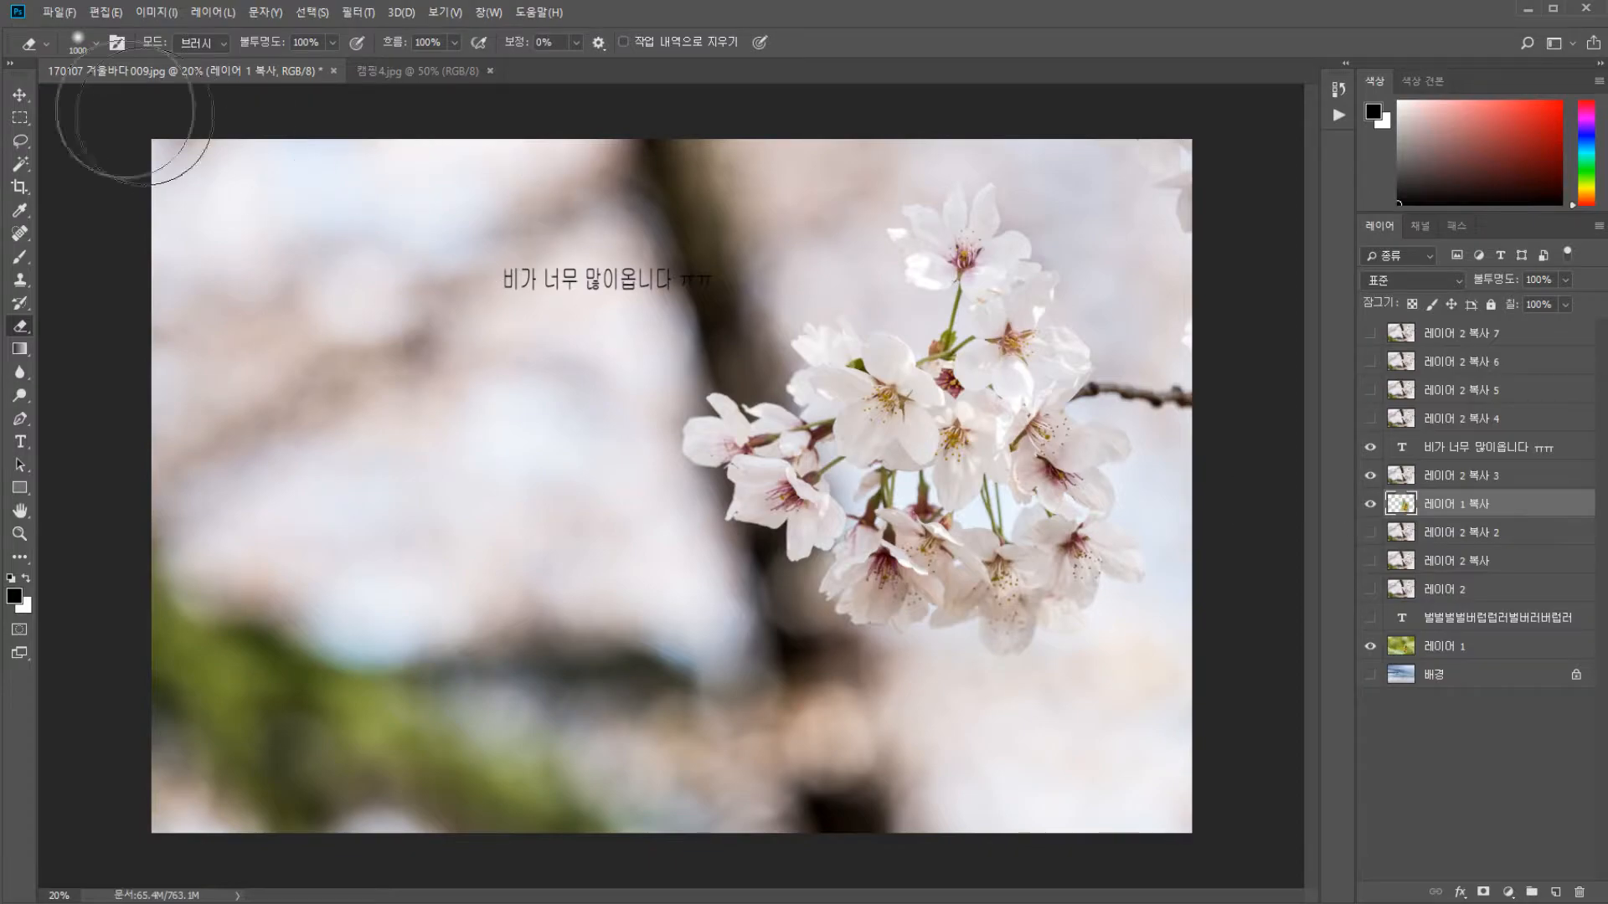
Move 레이어 1 복사 above 레이어 2 복사 3 and shift the bee left, clear of the blossoms
{"action": "left_click", "coordinate": [19, 94]}
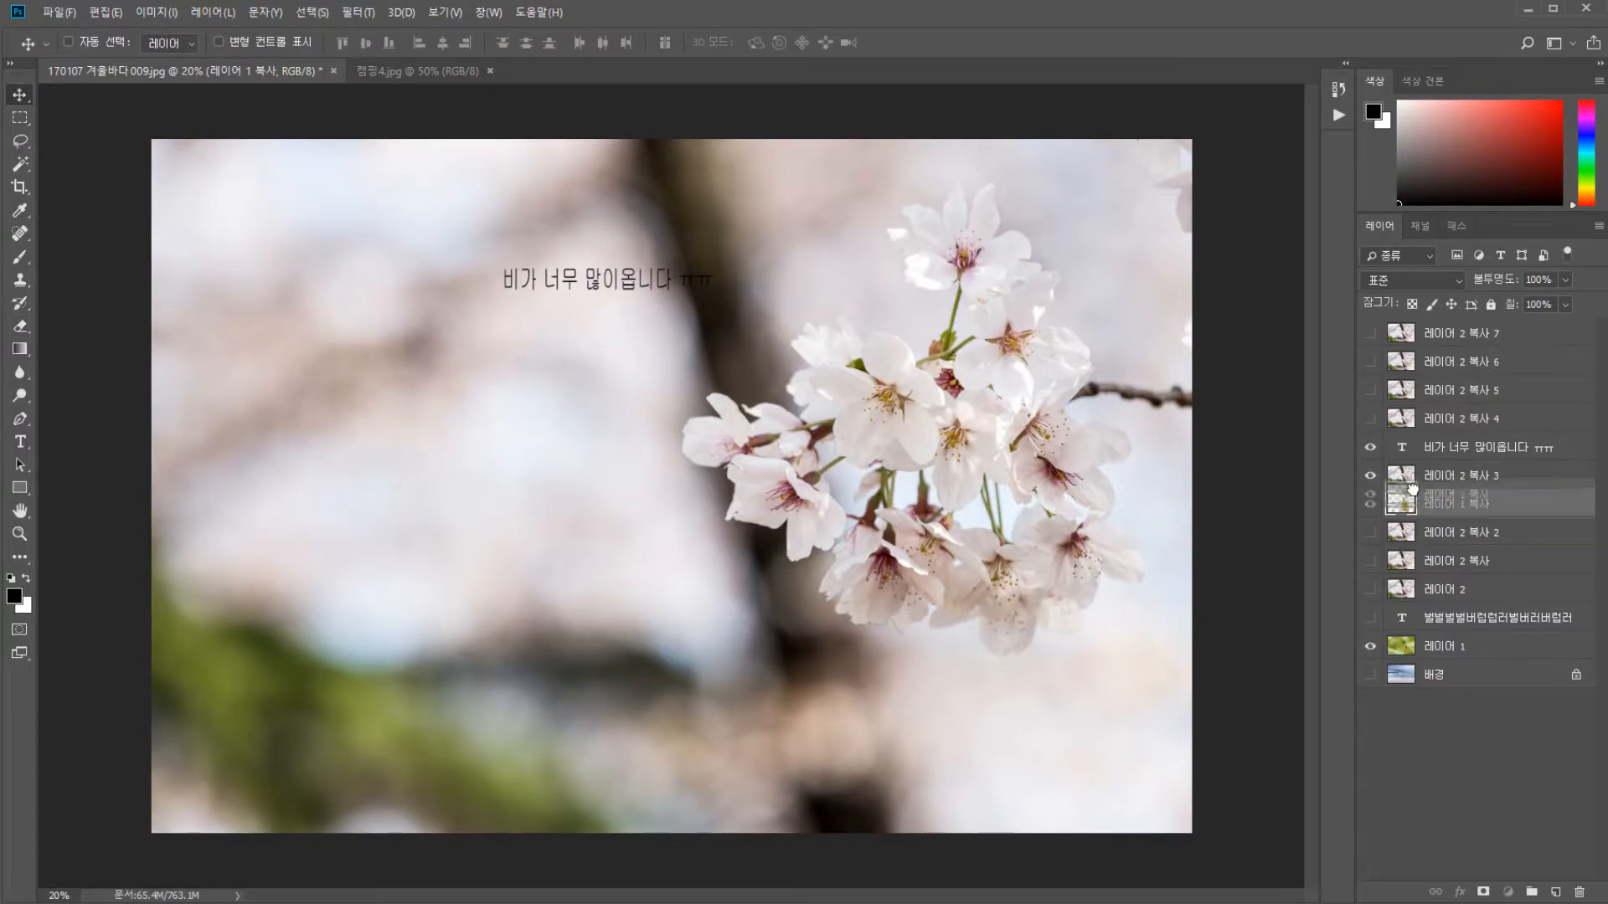
{"action": "left_click_drag", "start_coordinate": [1409, 505], "coordinate": [1407, 466]}
{"action": "left_click_drag", "start_coordinate": [1026, 418], "coordinate": [714, 408]}
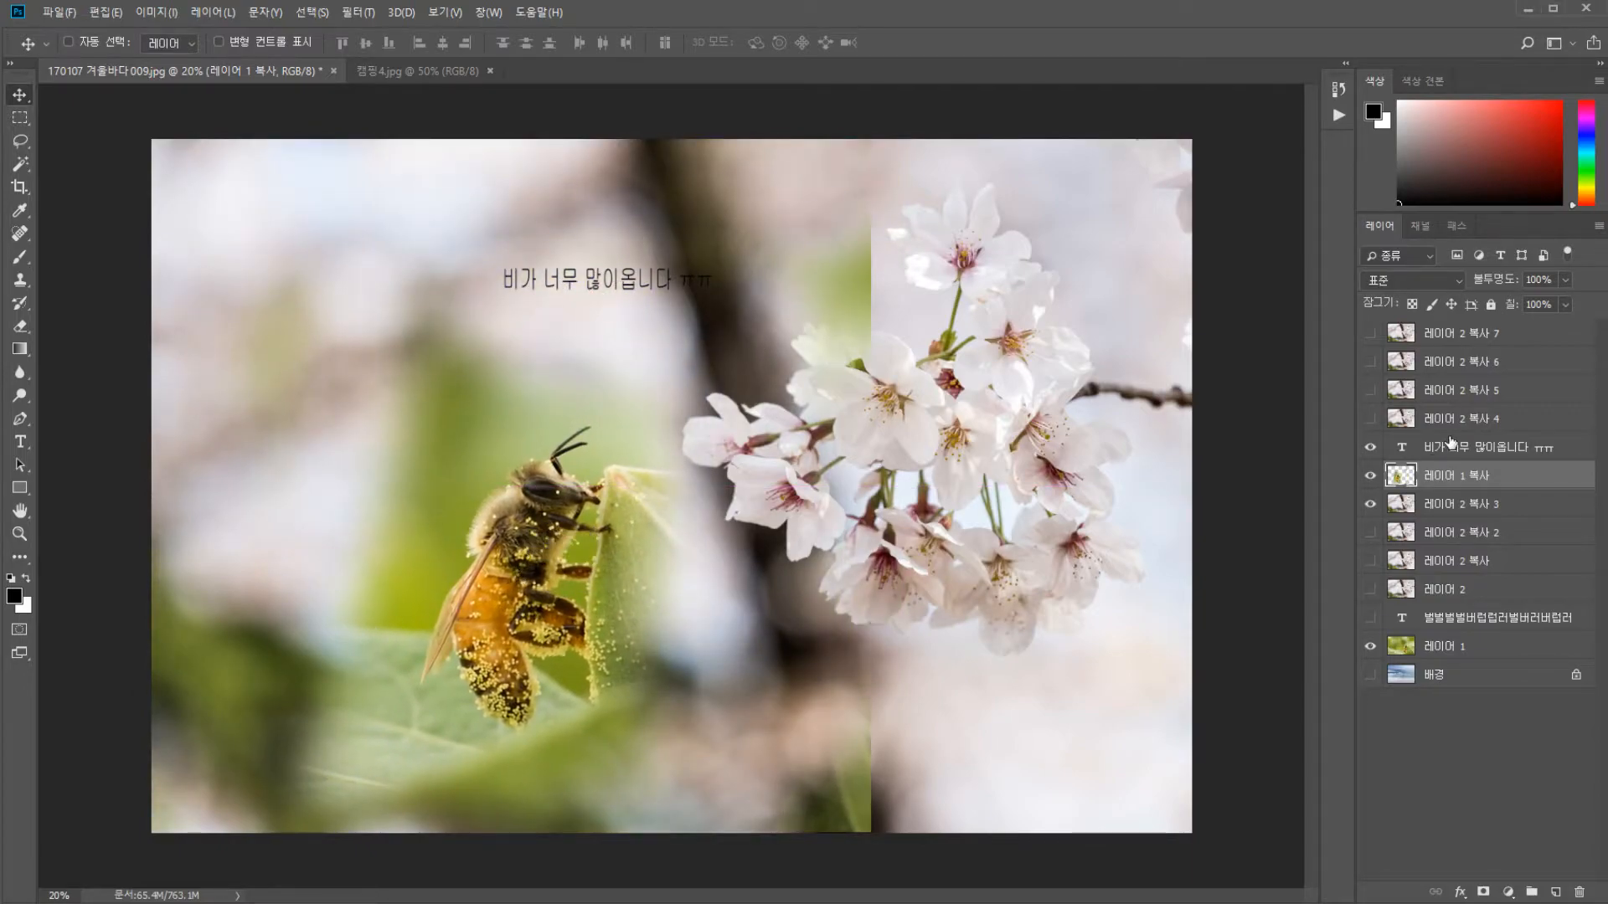
Erase the hard edge and leftover green around the bee, and move it about 5.3 cm right and 3.5 cm up
{"action": "key", "text": "e"}
{"action": "mouse_move", "coordinate": [885, 204]}
{"action": "left_mouse_down"}
{"action": "mouse_move", "coordinate": [876, 413]}
{"action": "mouse_move", "coordinate": [905, 293]}
{"action": "mouse_move", "coordinate": [856, 737]}
{"action": "mouse_move", "coordinate": [821, 825]}
{"action": "mouse_move", "coordinate": [683, 817]}
{"action": "left_mouse_up"}
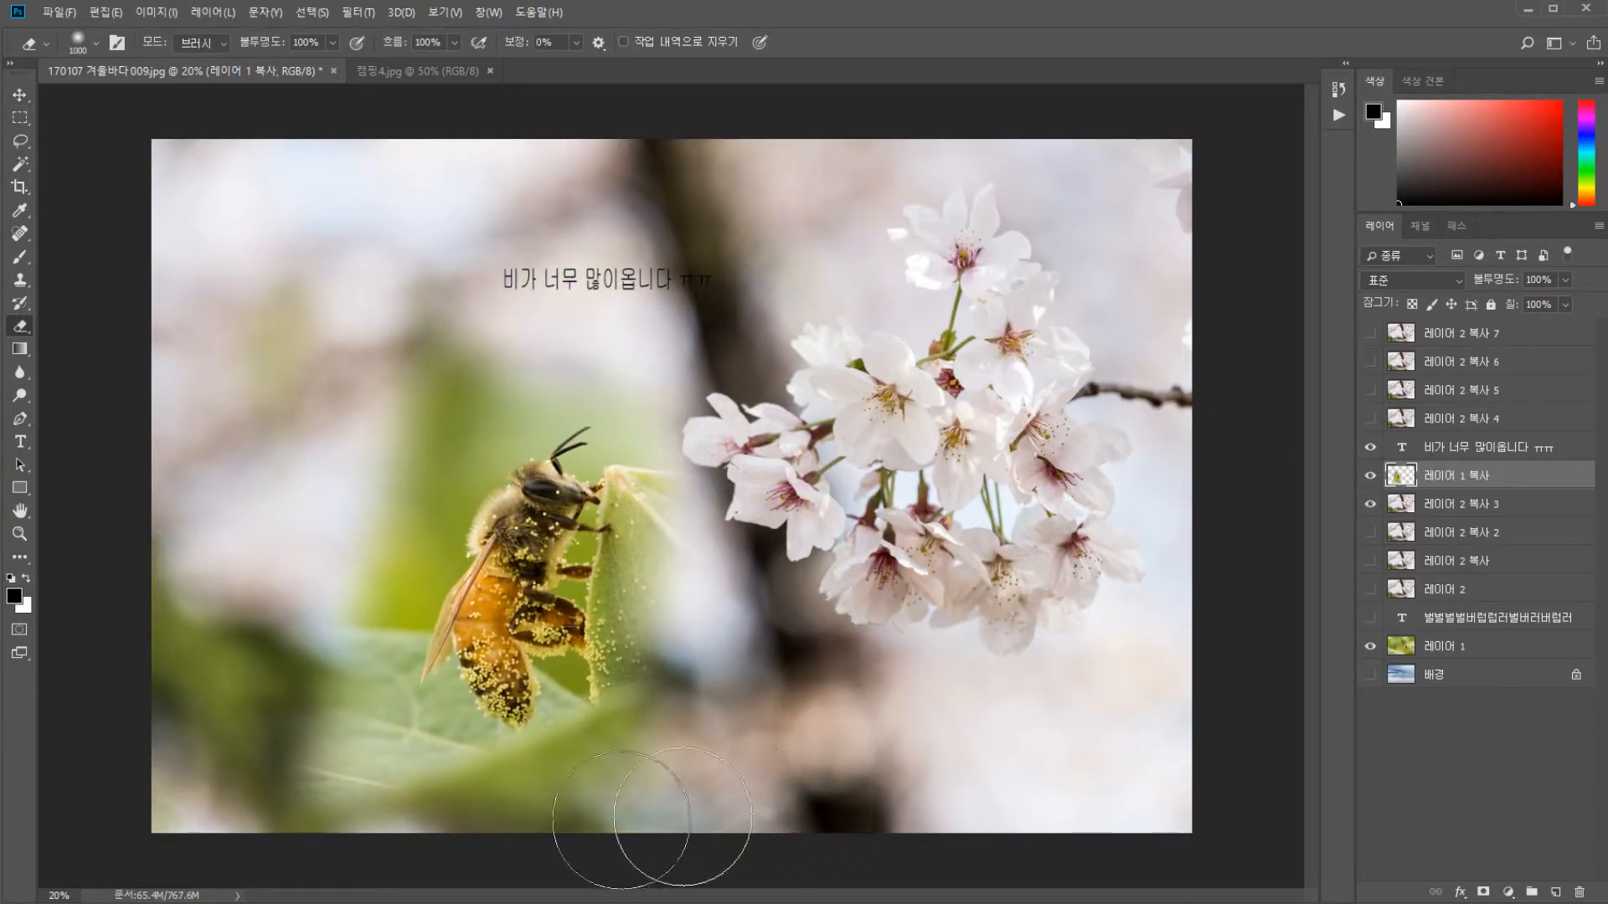
{"action": "left_click", "coordinate": [20, 95]}
{"action": "mouse_move", "coordinate": [533, 576]}
{"action": "left_mouse_down"}
{"action": "mouse_move", "coordinate": [619, 511]}
{"action": "mouse_move", "coordinate": [586, 469]}
{"action": "mouse_move", "coordinate": [641, 500]}
{"action": "left_mouse_up"}
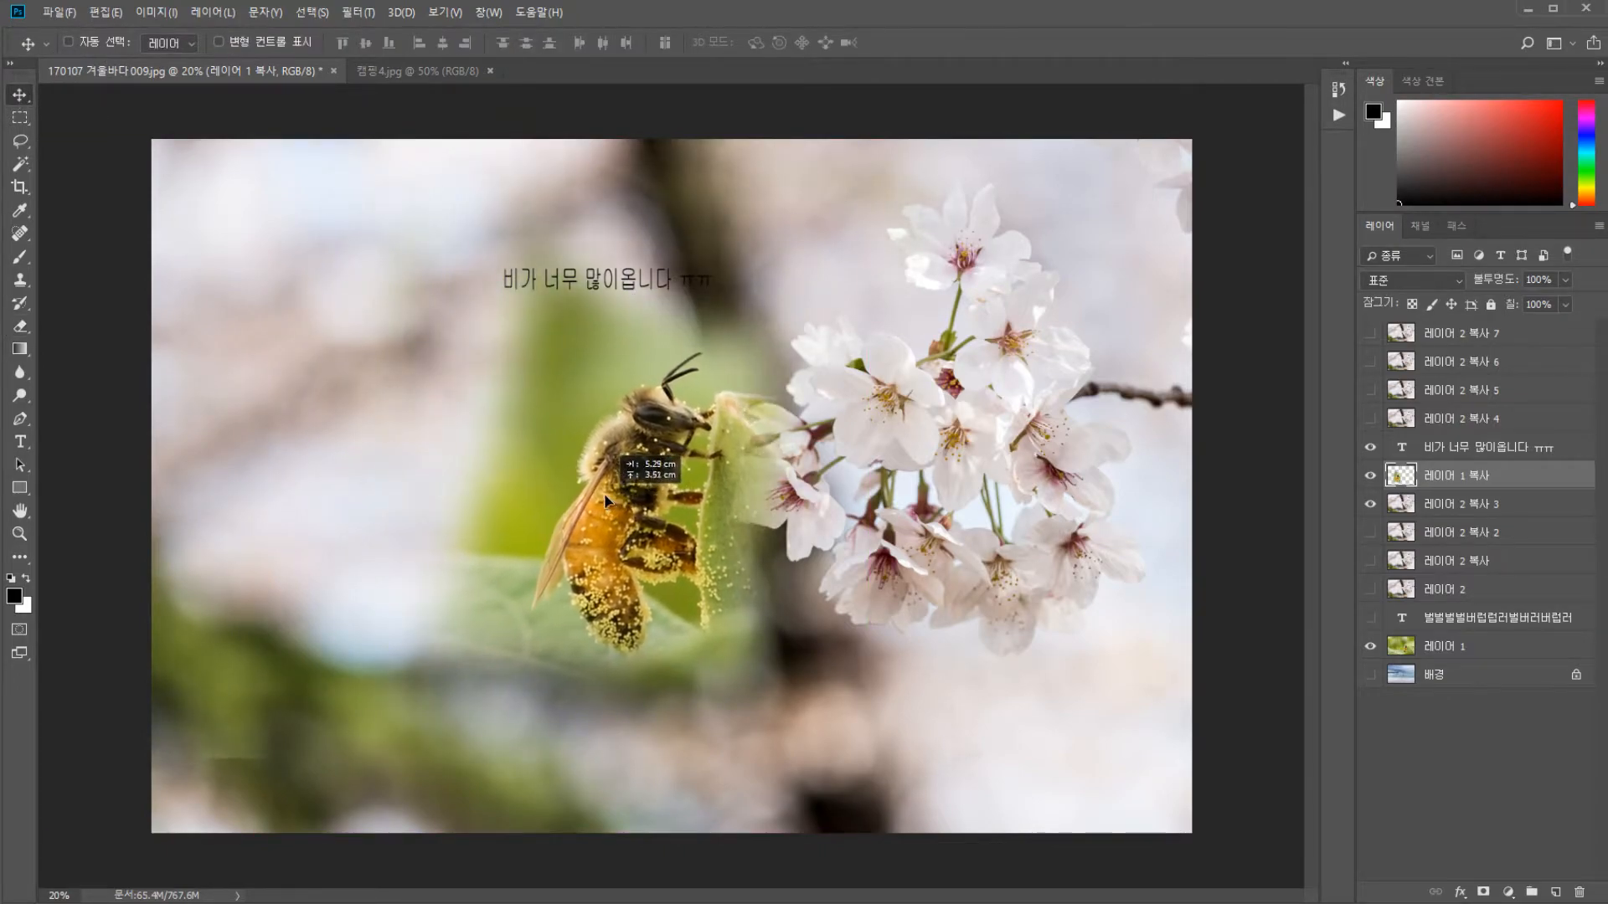
{"action": "key", "text": "e"}
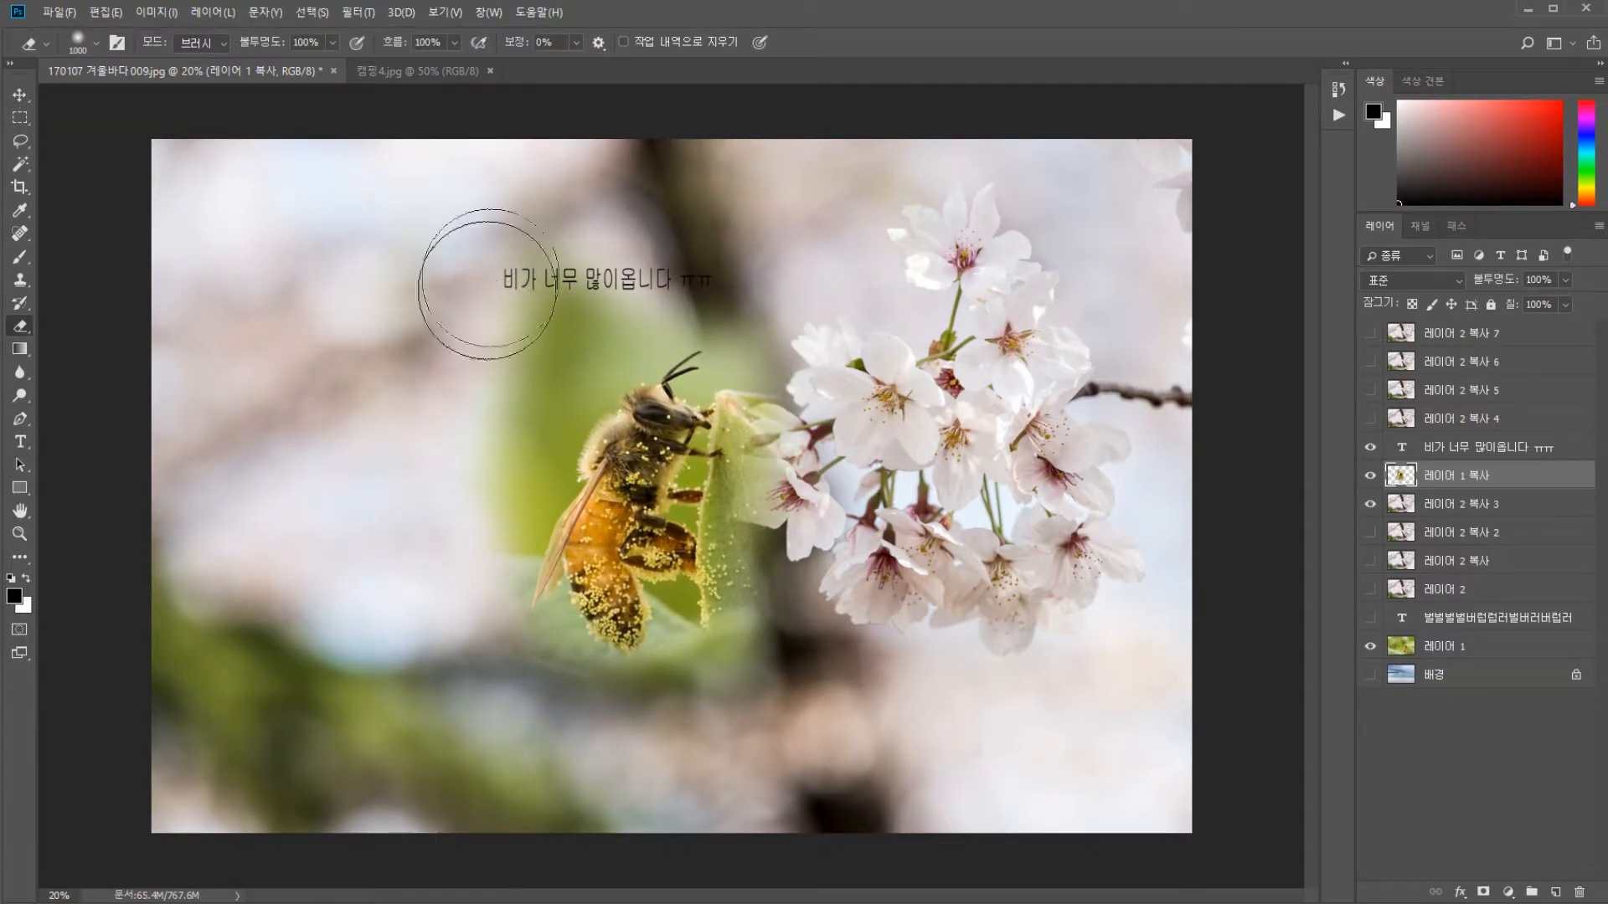
{"action": "left_click_drag", "start_coordinate": [450, 325], "coordinate": [862, 223]}
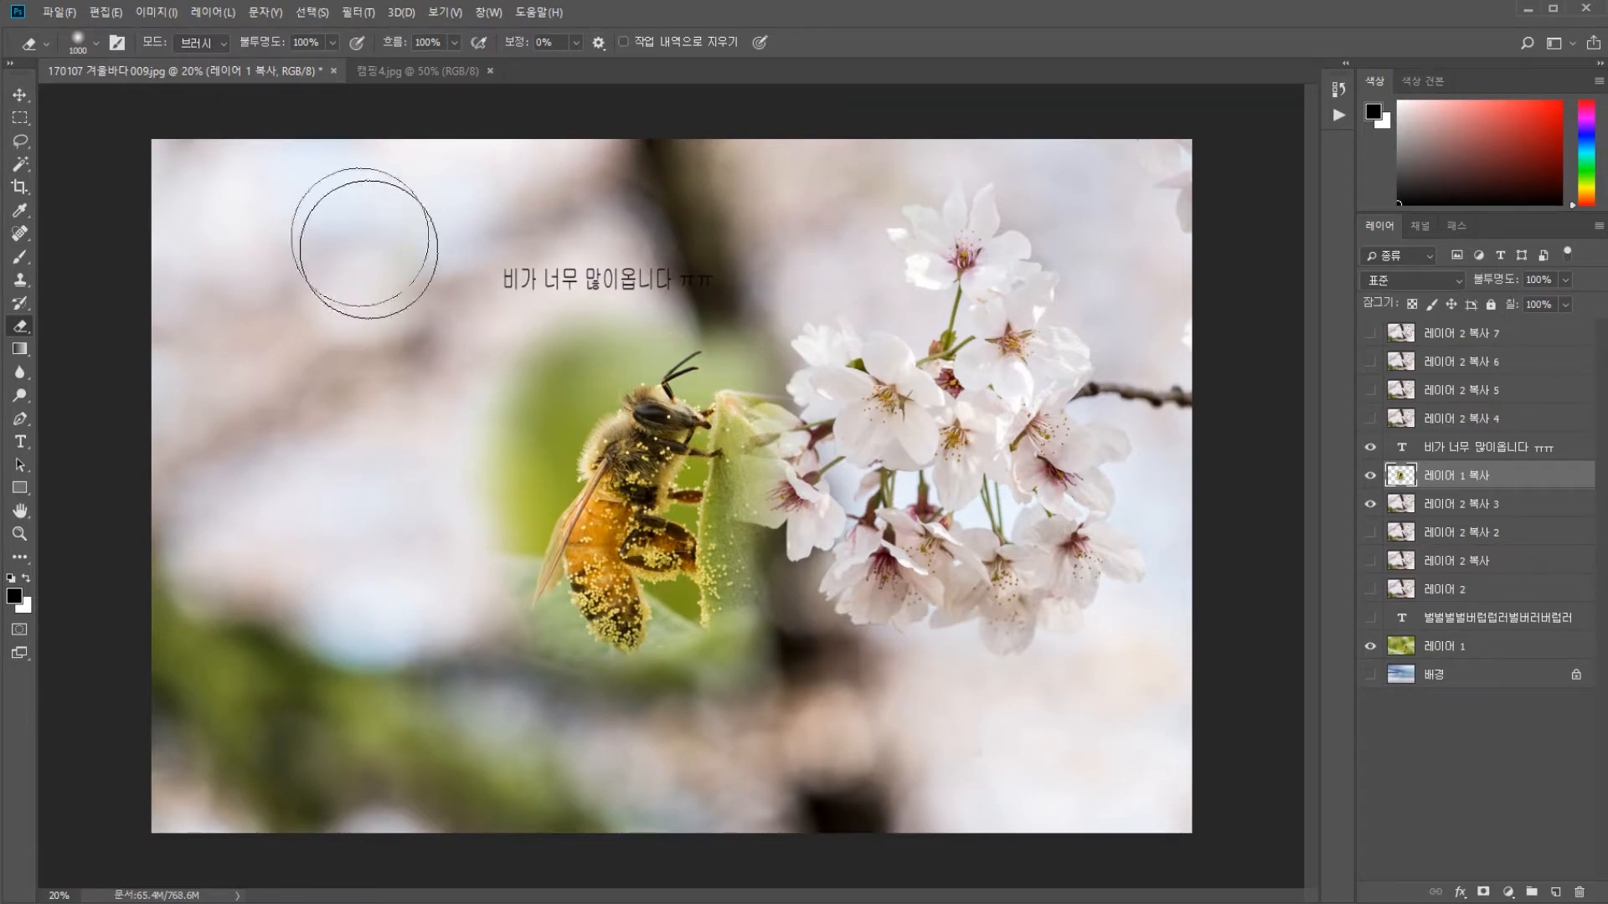
Scale the bee down to about a third, place it on the left part of the blossoms, and erase the leftover green patch
{"action": "left_click", "coordinate": [20, 94]}
{"action": "mouse_move", "coordinate": [633, 531]}
{"action": "left_mouse_down"}
{"action": "mouse_move", "coordinate": [649, 477]}
{"action": "mouse_move", "coordinate": [733, 469]}
{"action": "mouse_move", "coordinate": [787, 530]}
{"action": "mouse_move", "coordinate": [542, 546]}
{"action": "left_mouse_up"}
{"action": "key", "text": "ctrl+t"}
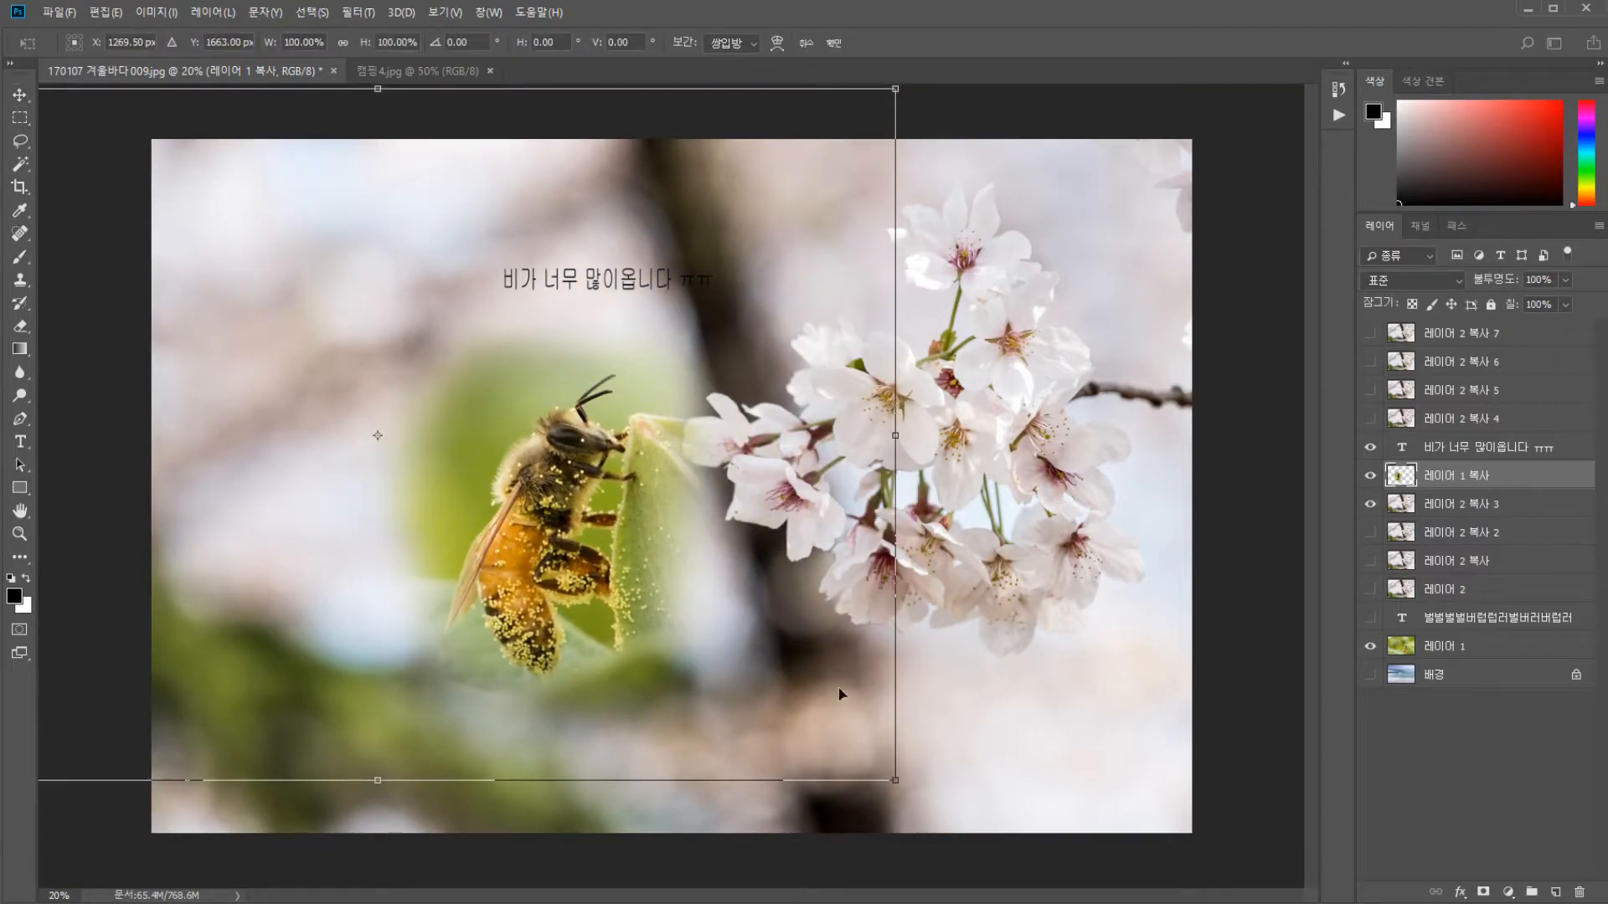
{"action": "left_click_drag", "start_coordinate": [895, 780], "coordinate": [556, 550]}
{"action": "left_click_drag", "start_coordinate": [479, 486], "coordinate": [875, 455]}
{"action": "key", "text": "Return"}
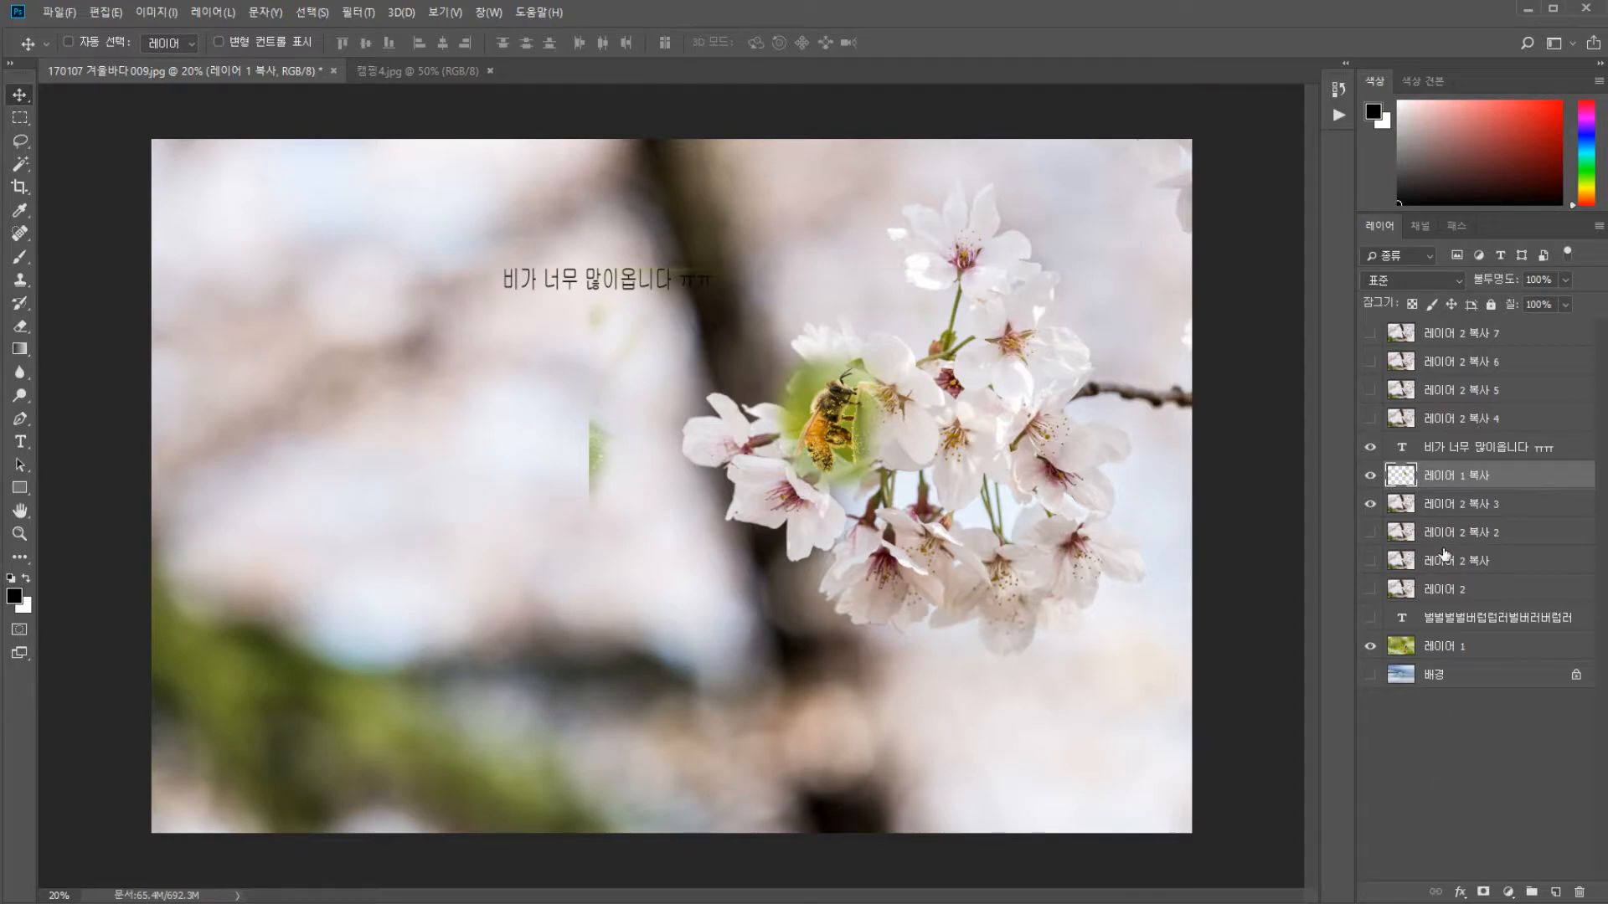
{"action": "key", "text": "e"}
{"action": "left_click", "coordinate": [596, 463]}
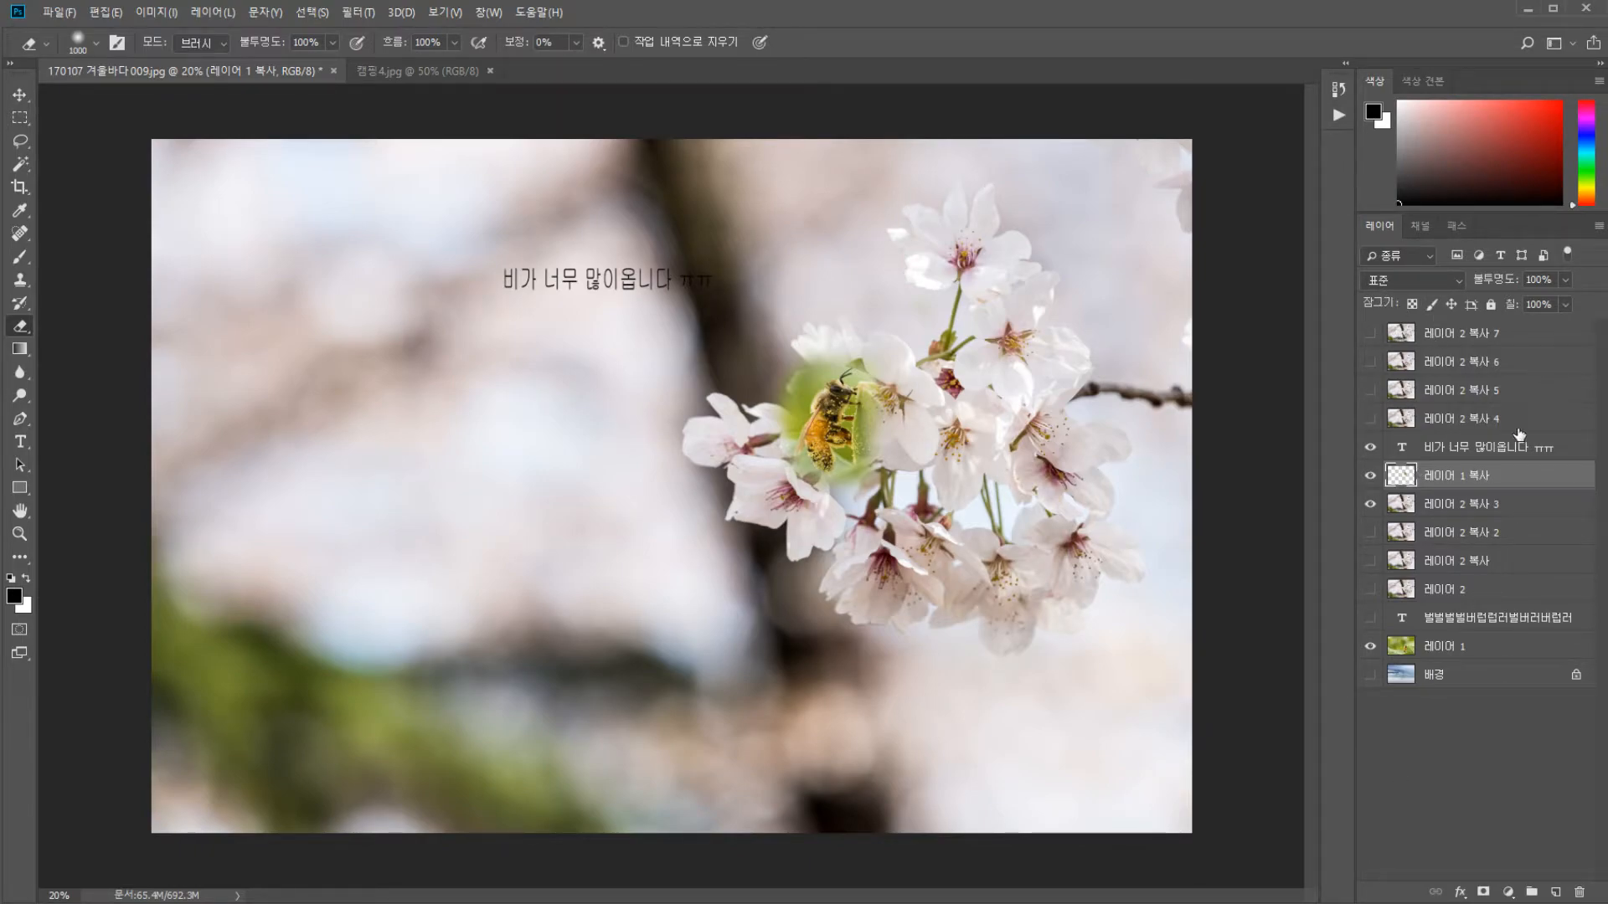
Show and select 레이어 2 복사 7, toggle the isolation of 레이어 1 복사 on and off, and activate the Move tool
{"action": "left_click", "coordinate": [1371, 337]}
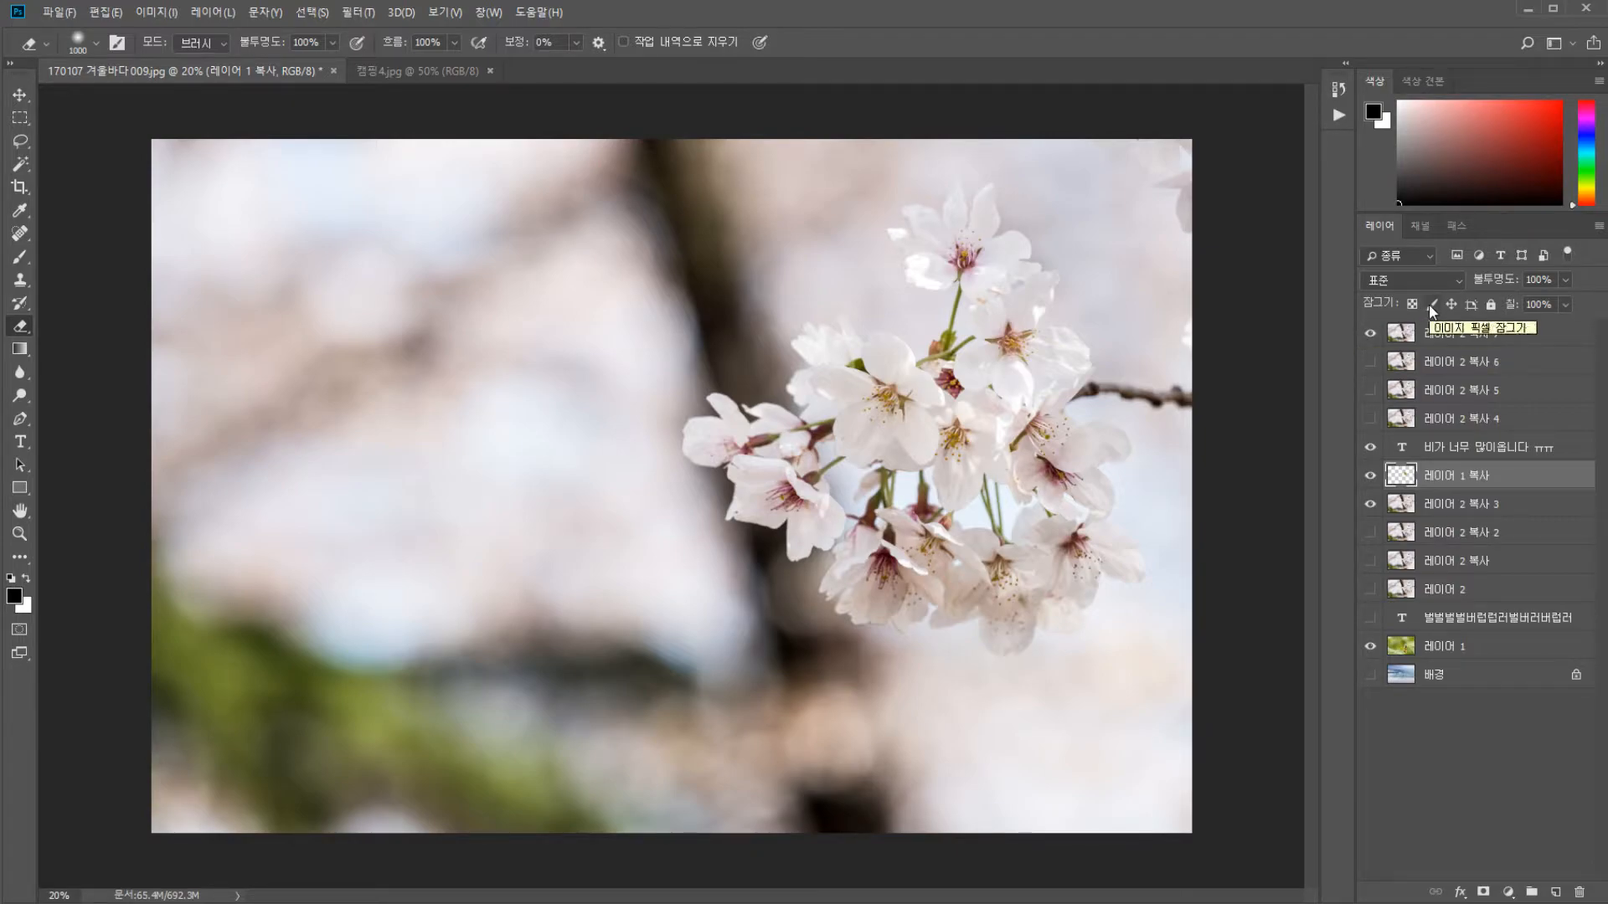
{"action": "left_click", "coordinate": [1435, 338]}
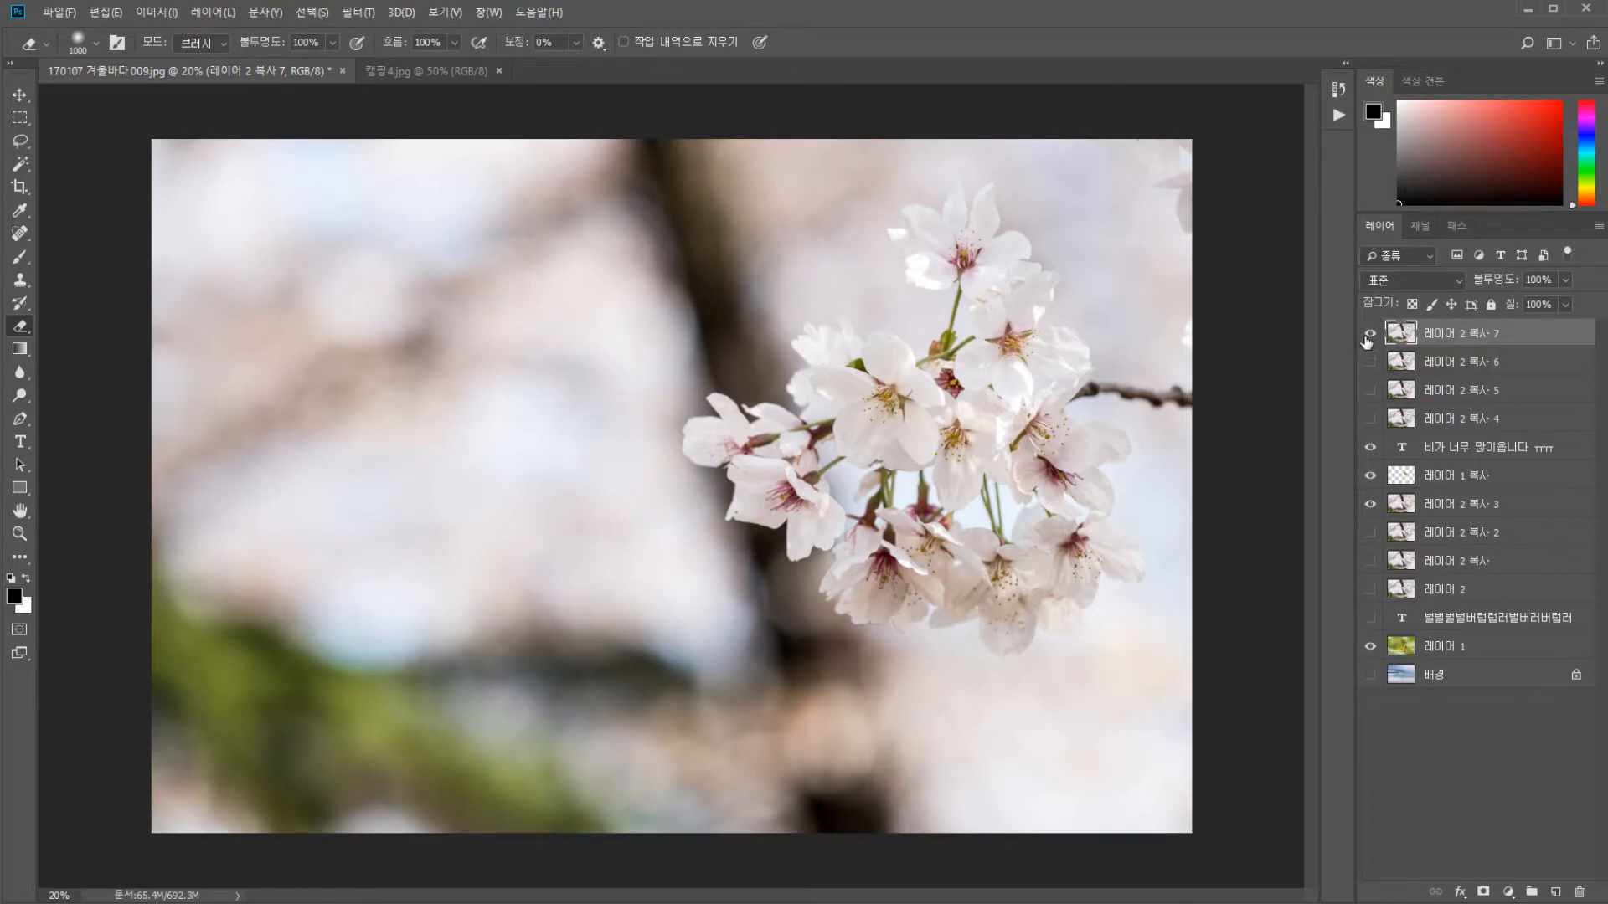
{"action": "left_click", "coordinate": [1370, 477], "text": "alt"}
{"action": "left_click", "coordinate": [1370, 478], "text": "alt"}
{"action": "left_click", "coordinate": [1371, 478], "text": "alt"}
{"action": "left_click", "coordinate": [1370, 478], "text": "alt"}
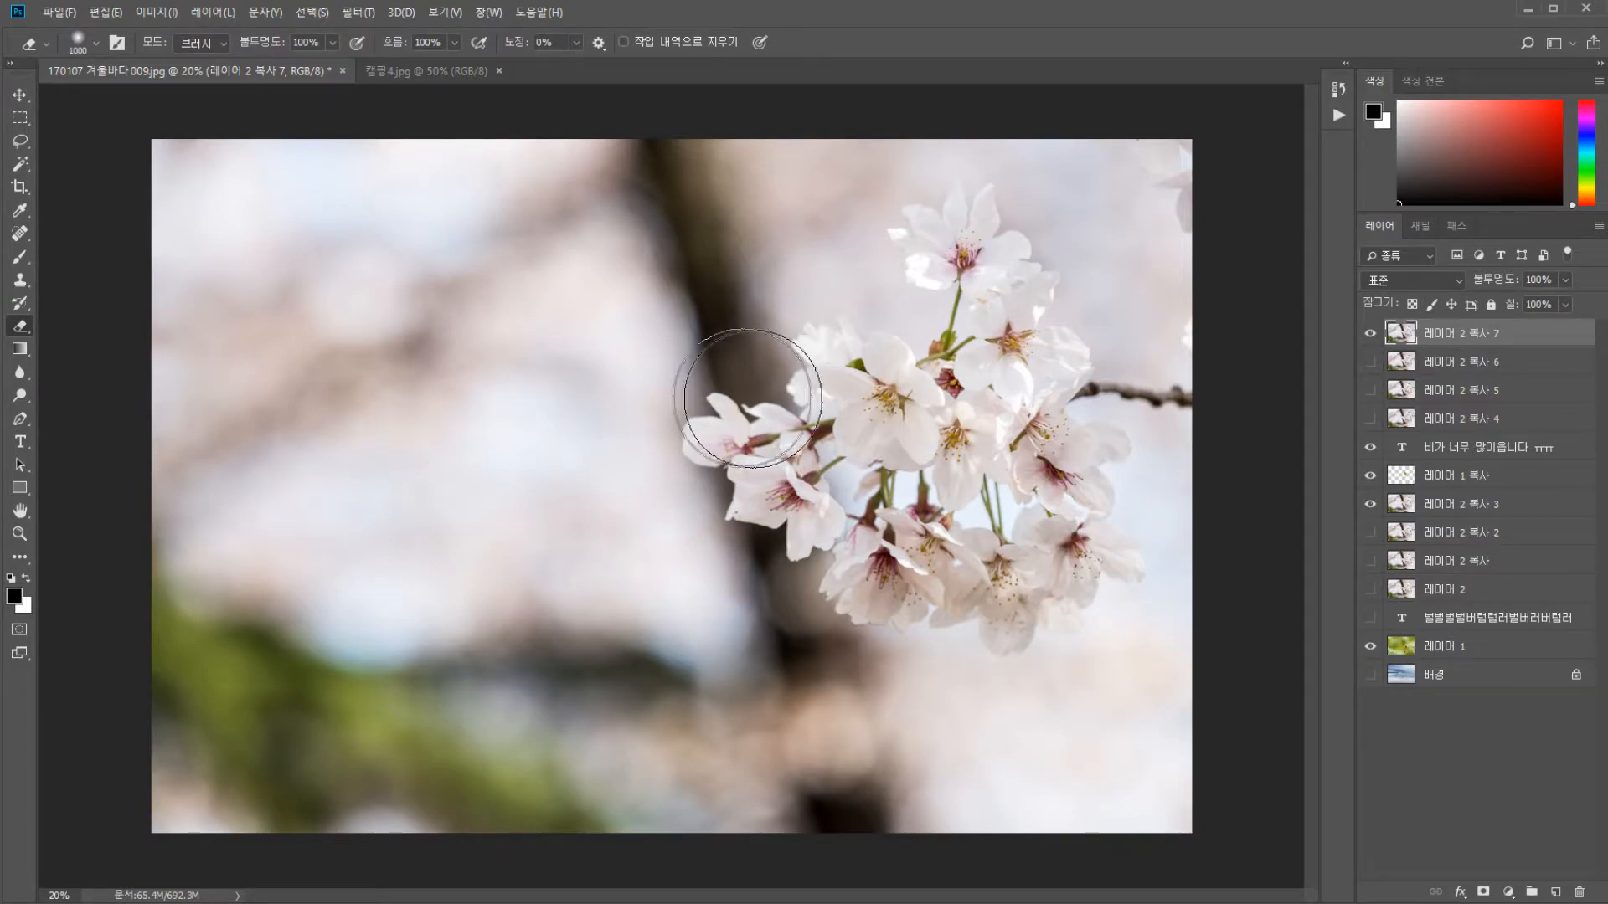
{"action": "left_click", "coordinate": [20, 96]}
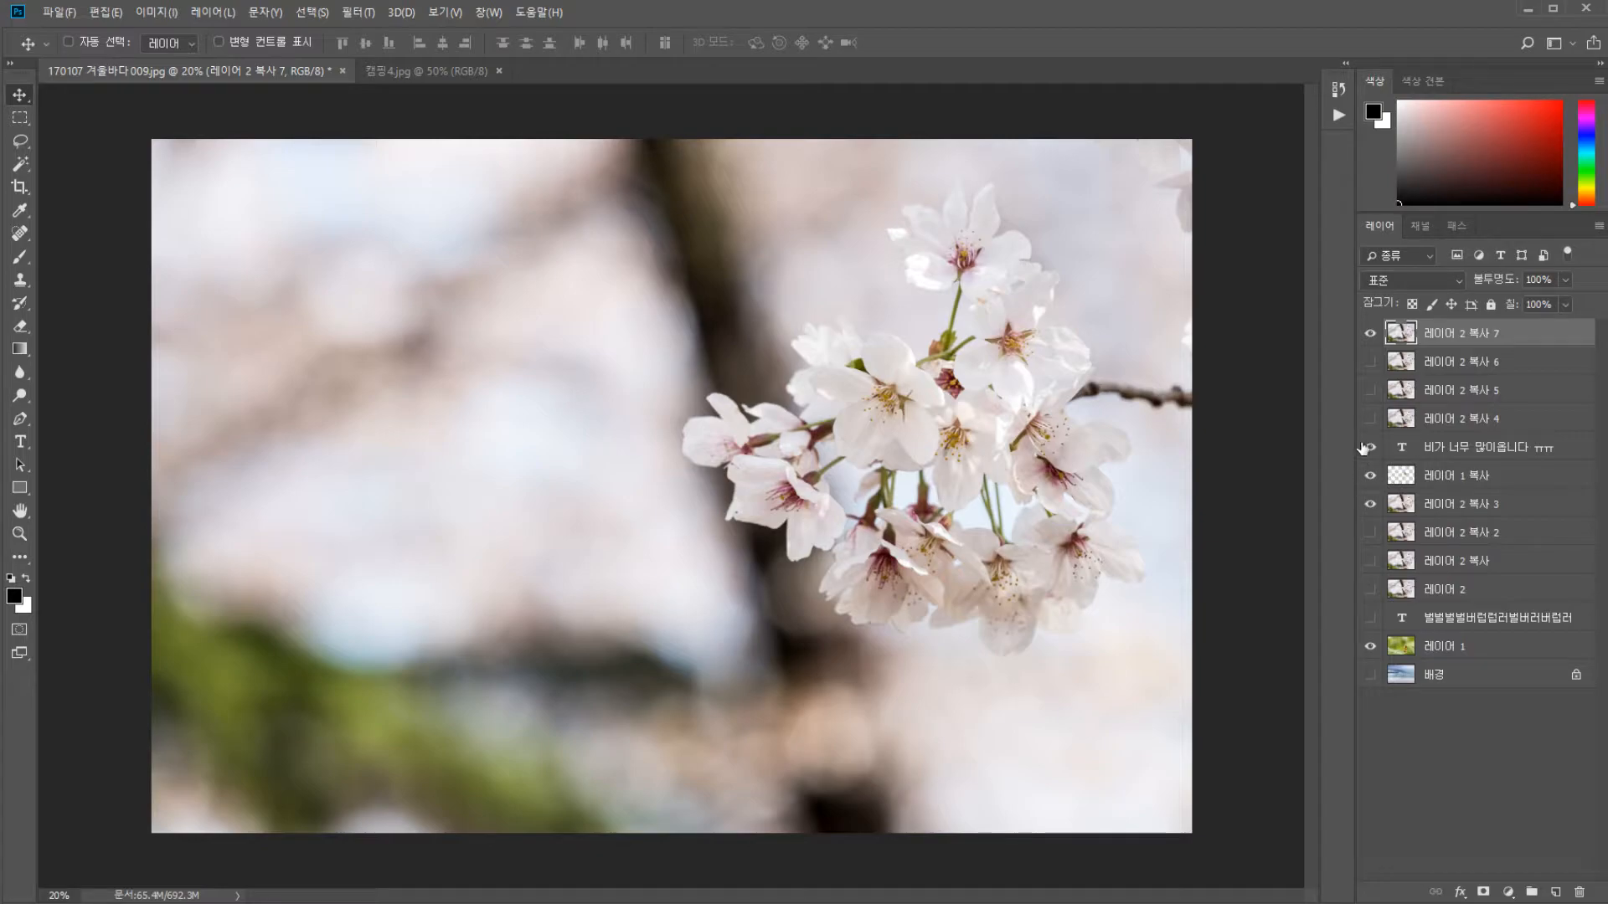
Hide 레이어 2 복사 7 and scale the bee on 레이어 1 복사 up to about 211%
{"action": "left_click", "coordinate": [1370, 333]}
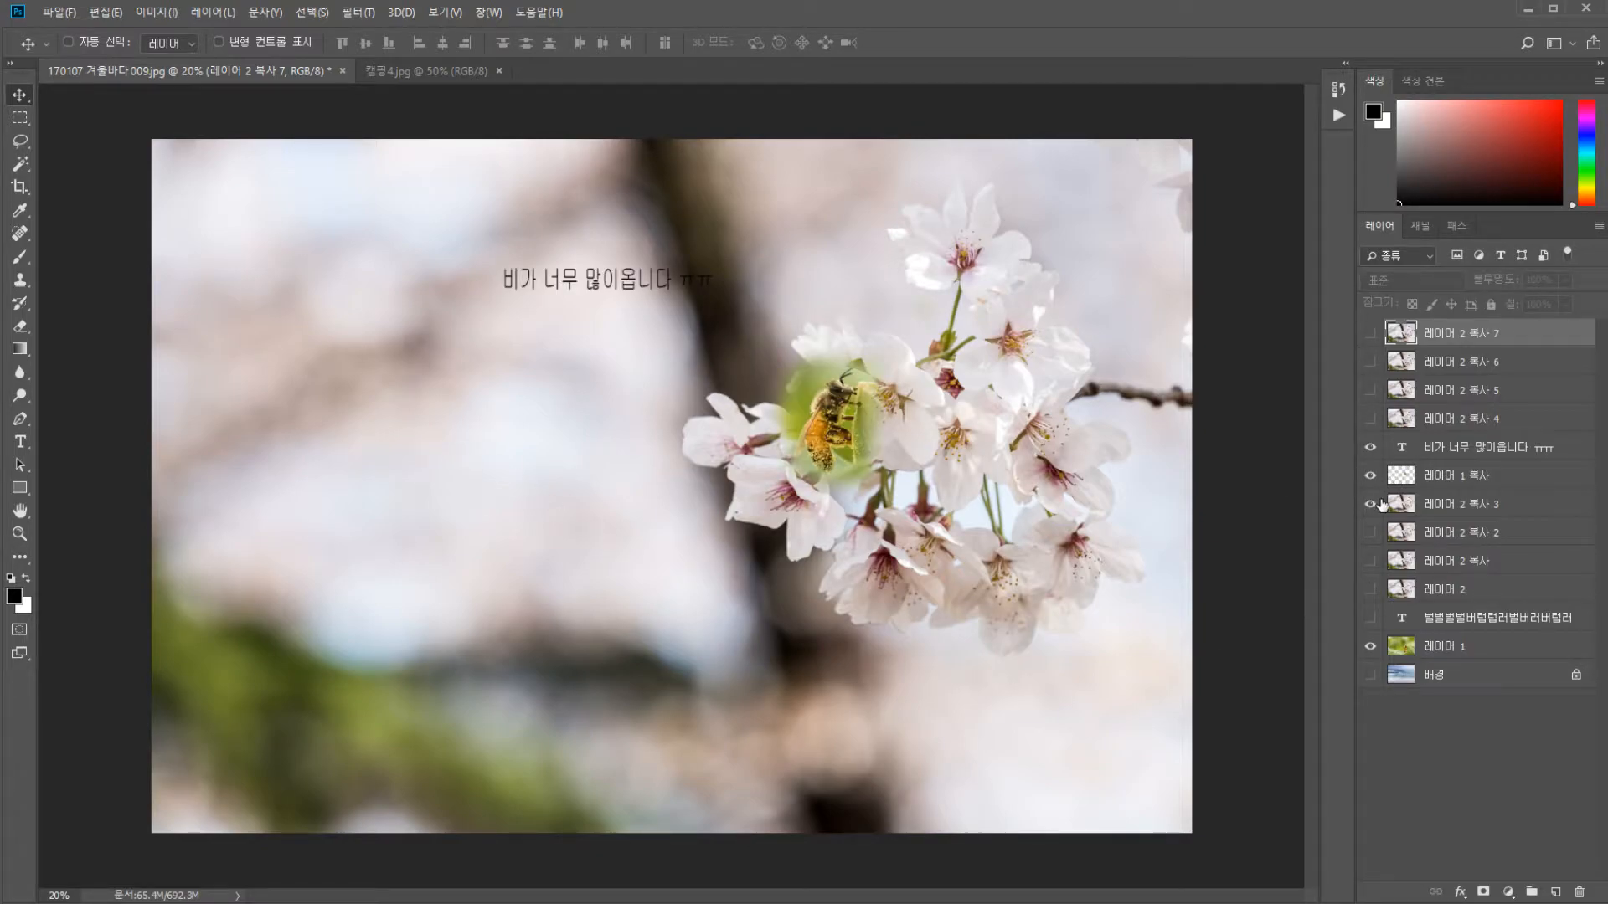
{"action": "left_click", "coordinate": [1432, 477]}
{"action": "key", "text": "ctrl+t"}
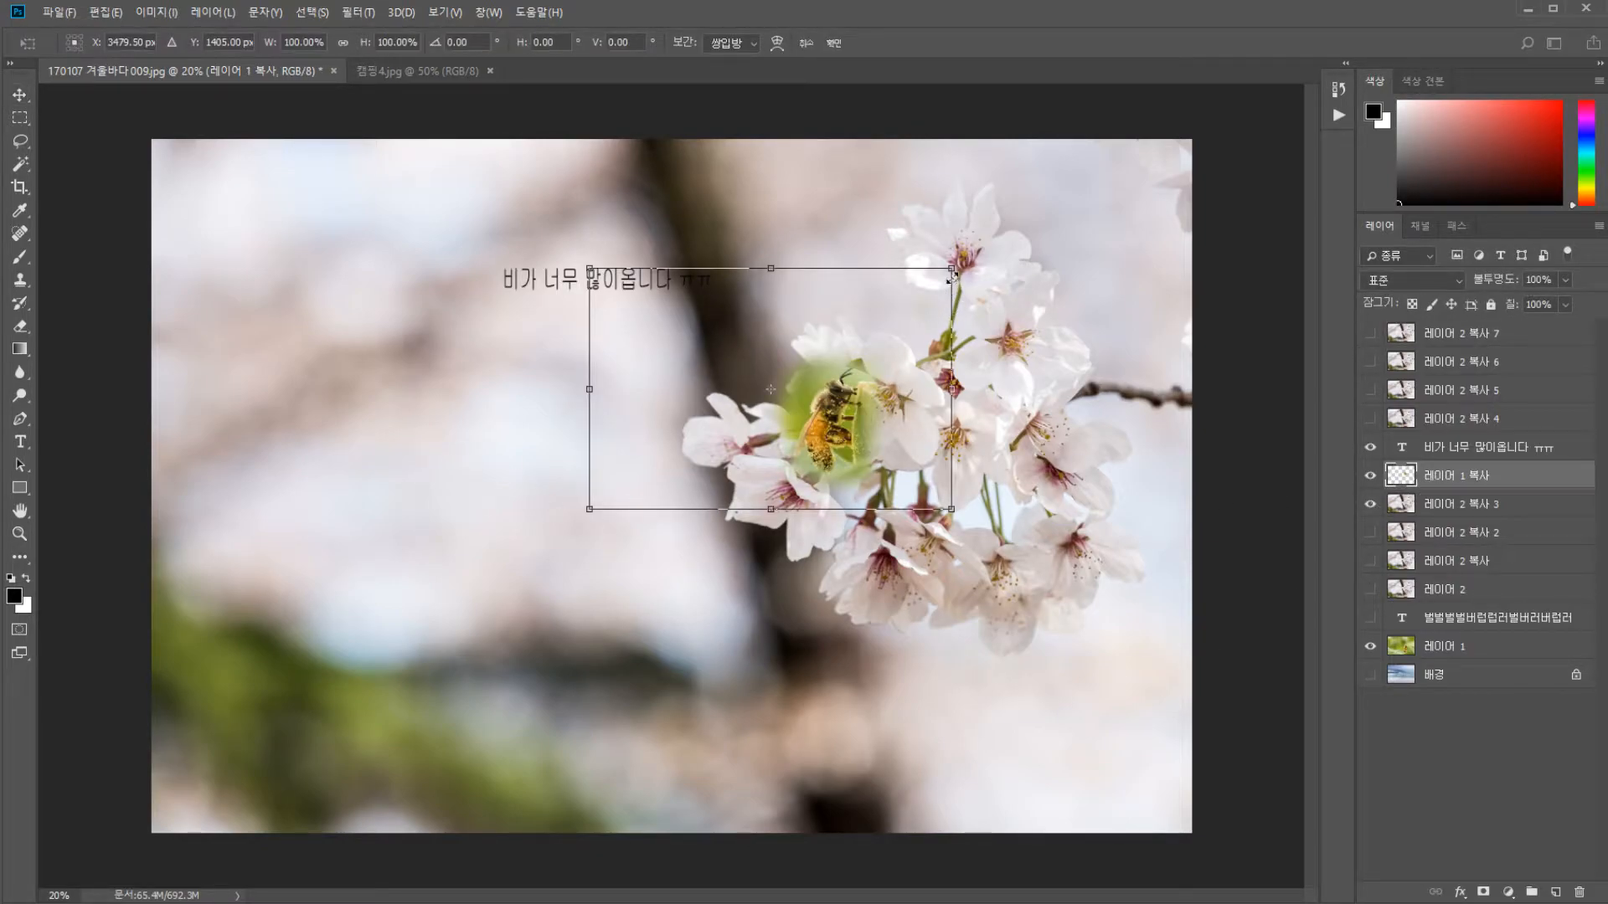
{"action": "left_click_drag", "start_coordinate": [952, 268], "coordinate": [1156, 136]}
{"action": "left_click_drag", "start_coordinate": [1075, 331], "coordinate": [957, 403]}
{"action": "mouse_move", "coordinate": [1118, 177]}
{"action": "left_mouse_down"}
{"action": "mouse_move", "coordinate": [1173, 536]}
{"action": "mouse_move", "coordinate": [1118, 178]}
{"action": "mouse_move", "coordinate": [1119, 205]}
{"action": "left_mouse_up"}
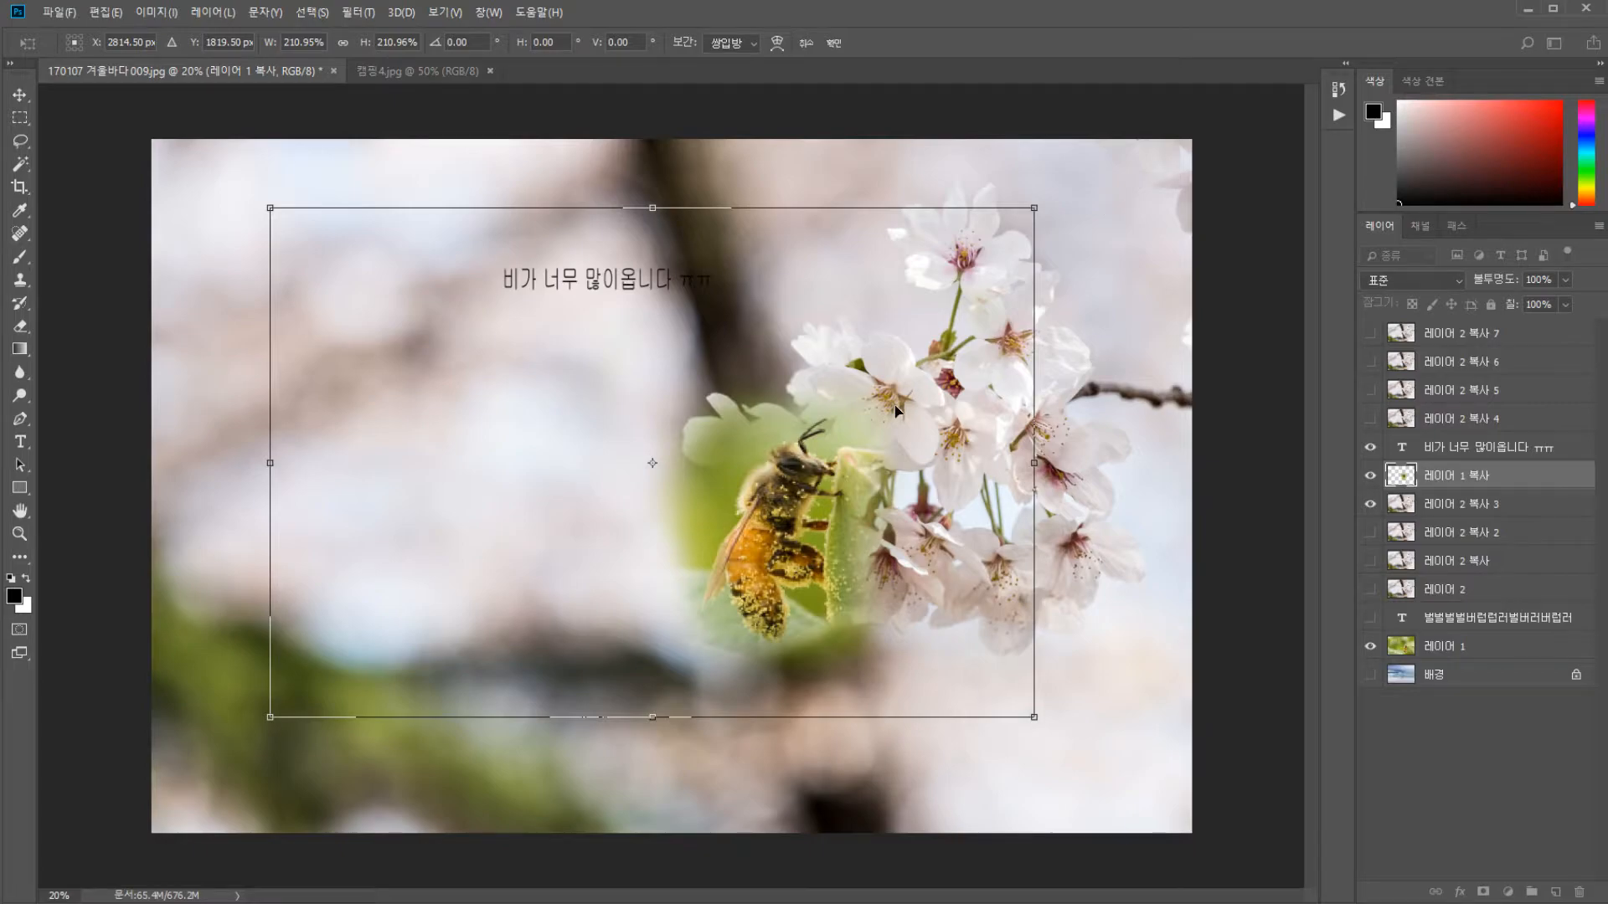
{"action": "key", "text": "Return"}
Shift the enlarged bee around the photo and place it against the left part of the blossoms
{"action": "left_click_drag", "start_coordinate": [801, 577], "coordinate": [668, 503]}
{"action": "left_click", "coordinate": [1507, 447]}
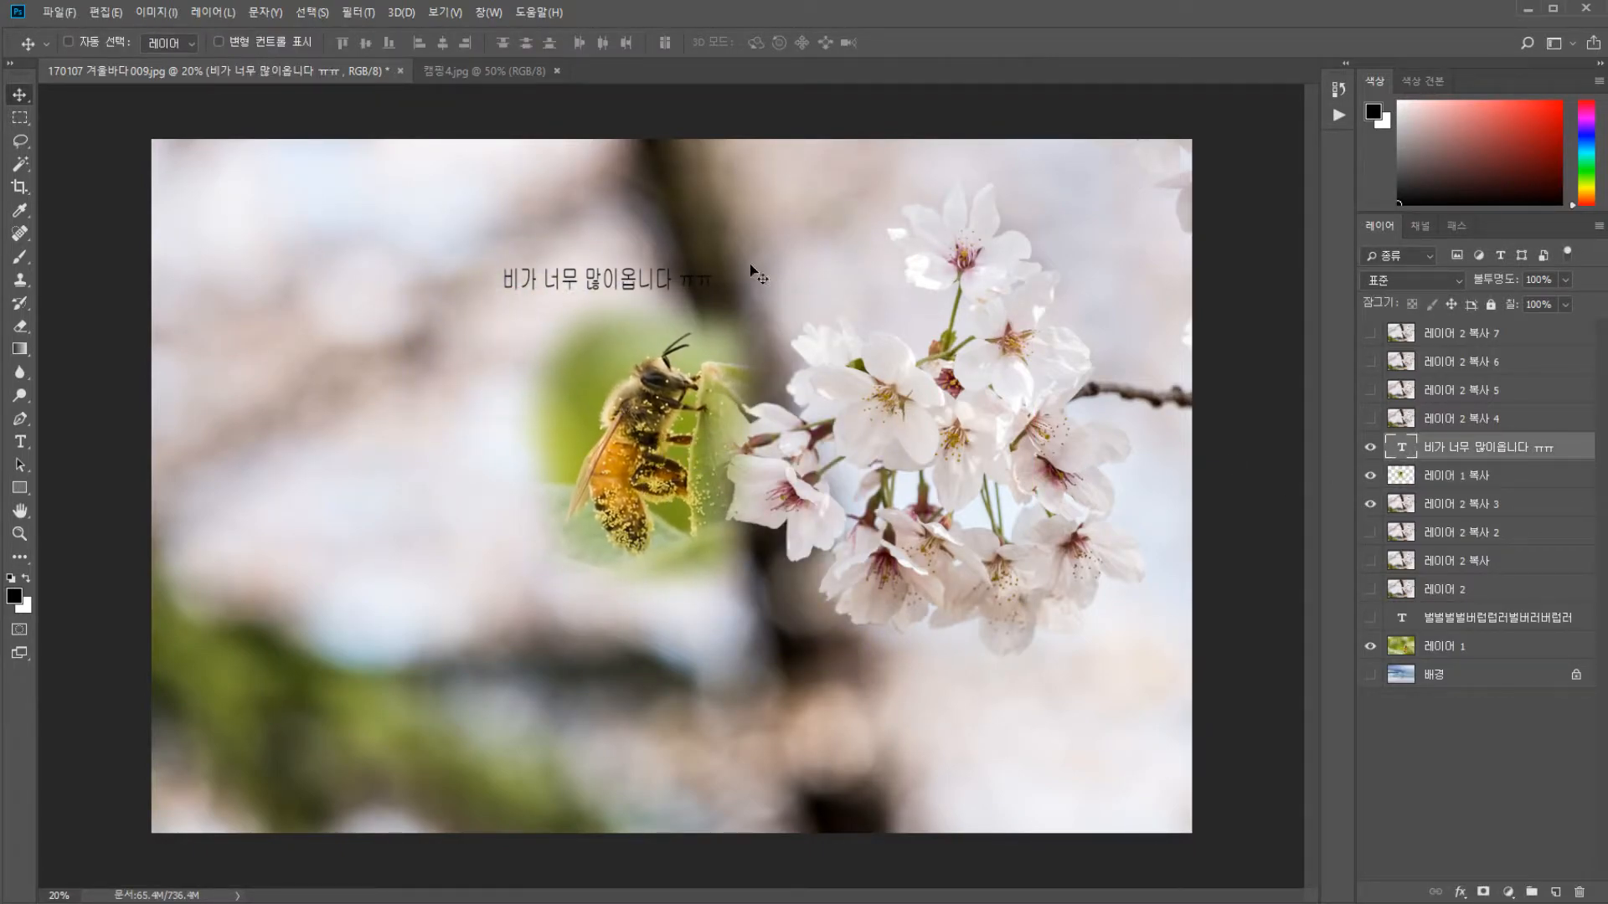
{"action": "left_click_drag", "start_coordinate": [657, 445], "coordinate": [779, 498]}
Open the layer style settings for the text layer 비가 너무 많이옵니다 ㅠㅠ, keeping the text in view
{"action": "left_click", "coordinate": [627, 267], "text": "ctrl"}
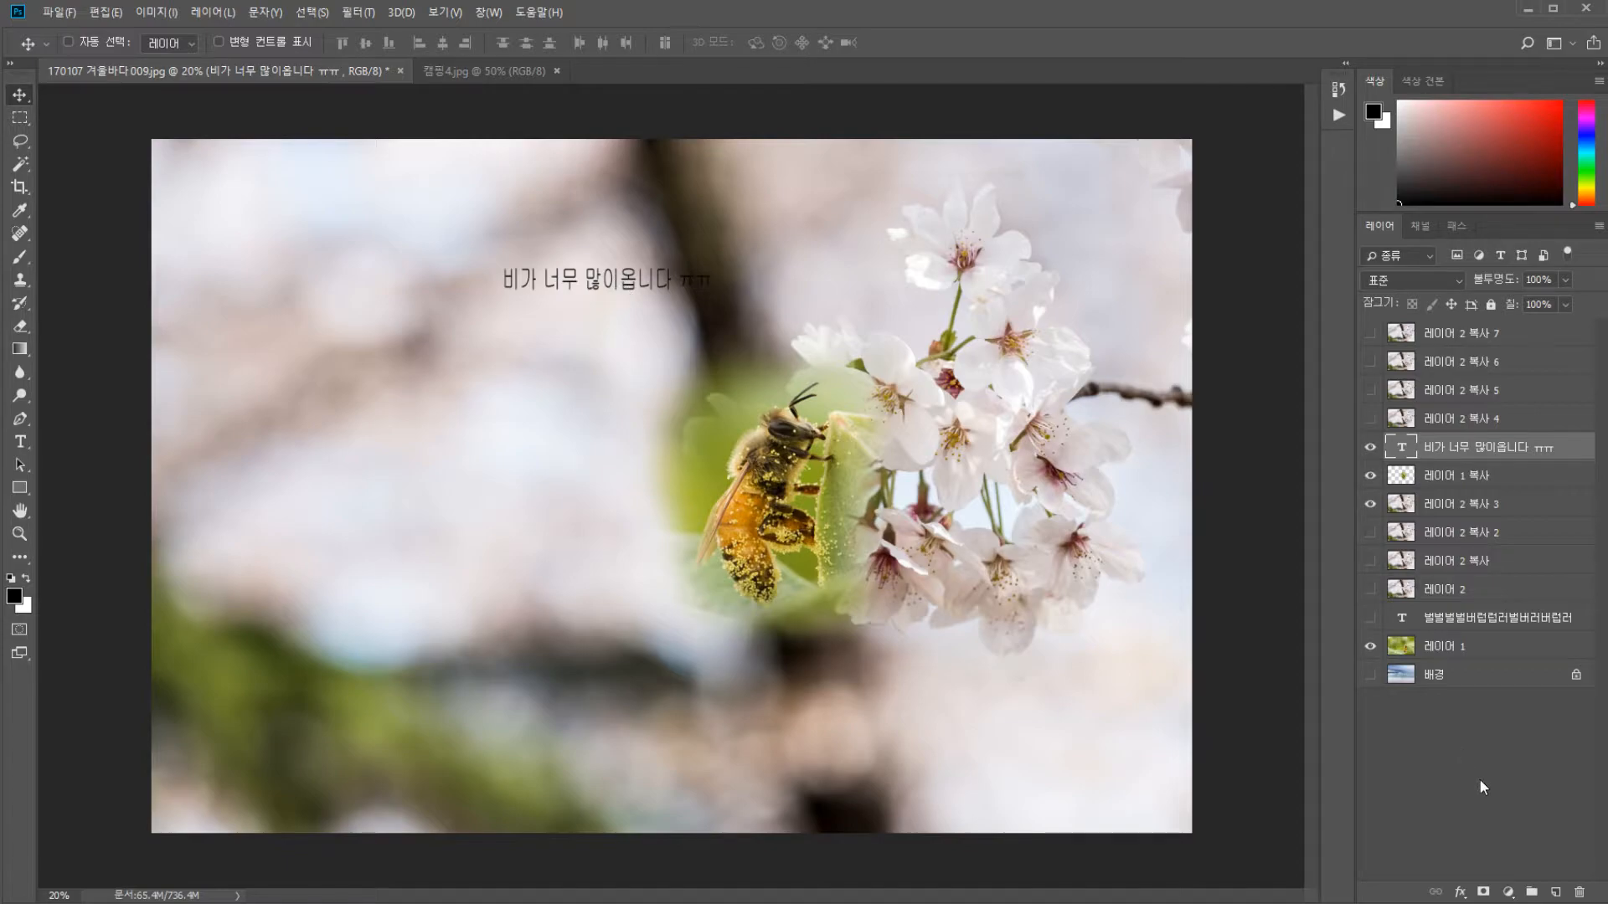
{"action": "left_click", "coordinate": [1504, 695]}
{"action": "left_click", "coordinate": [1568, 452]}
{"action": "double_click", "coordinate": [1581, 441]}
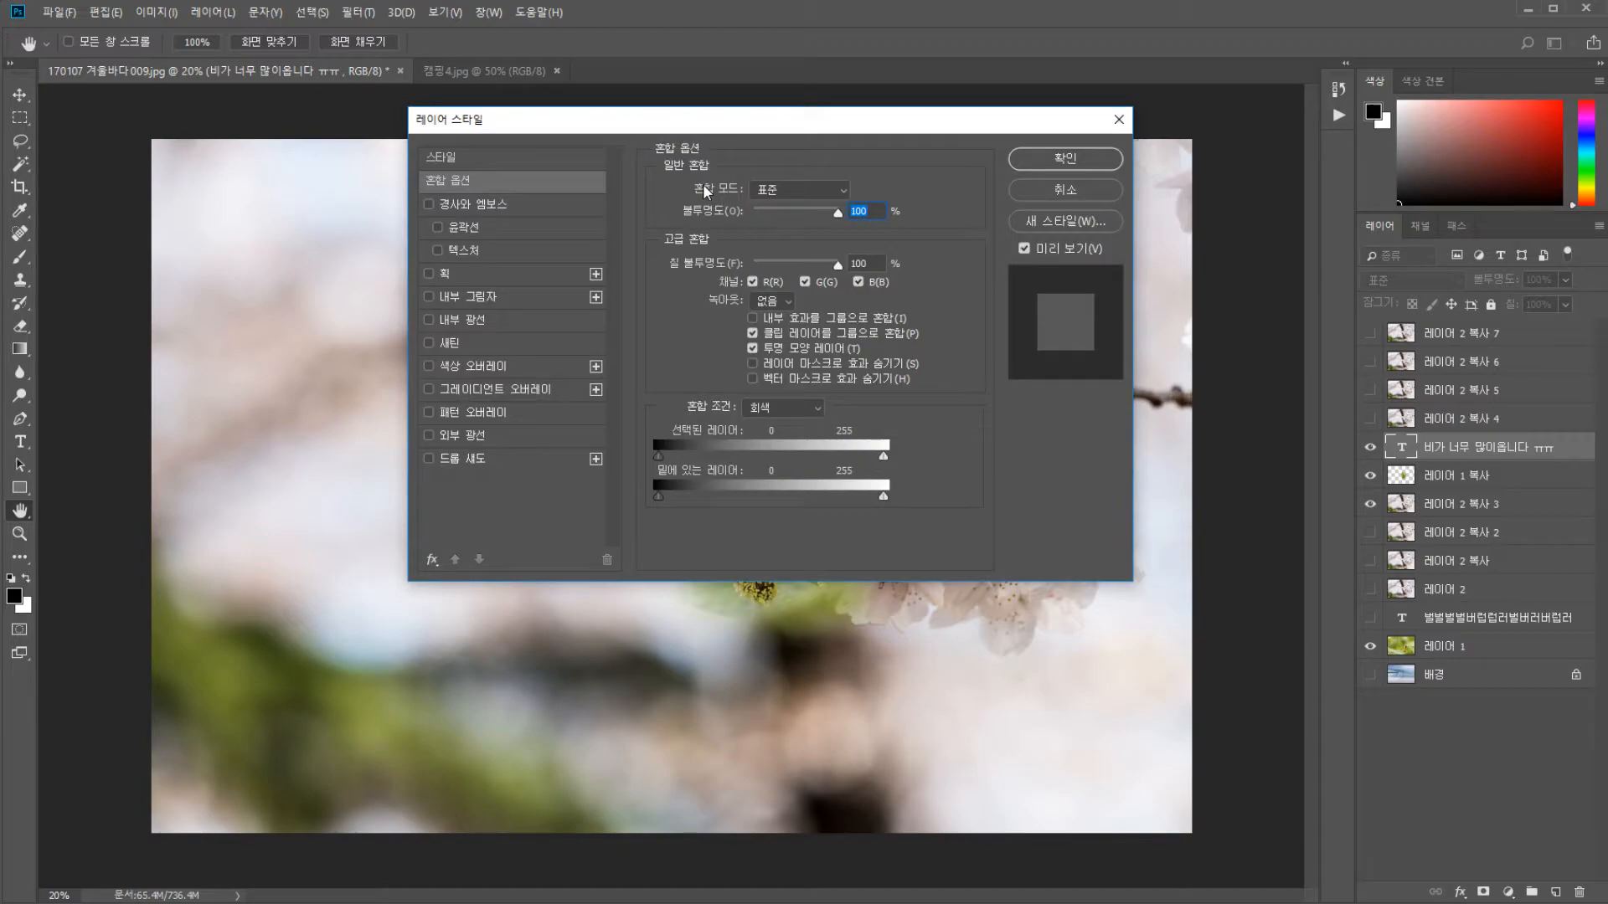
{"action": "left_click_drag", "start_coordinate": [624, 299], "coordinate": [586, 335]}
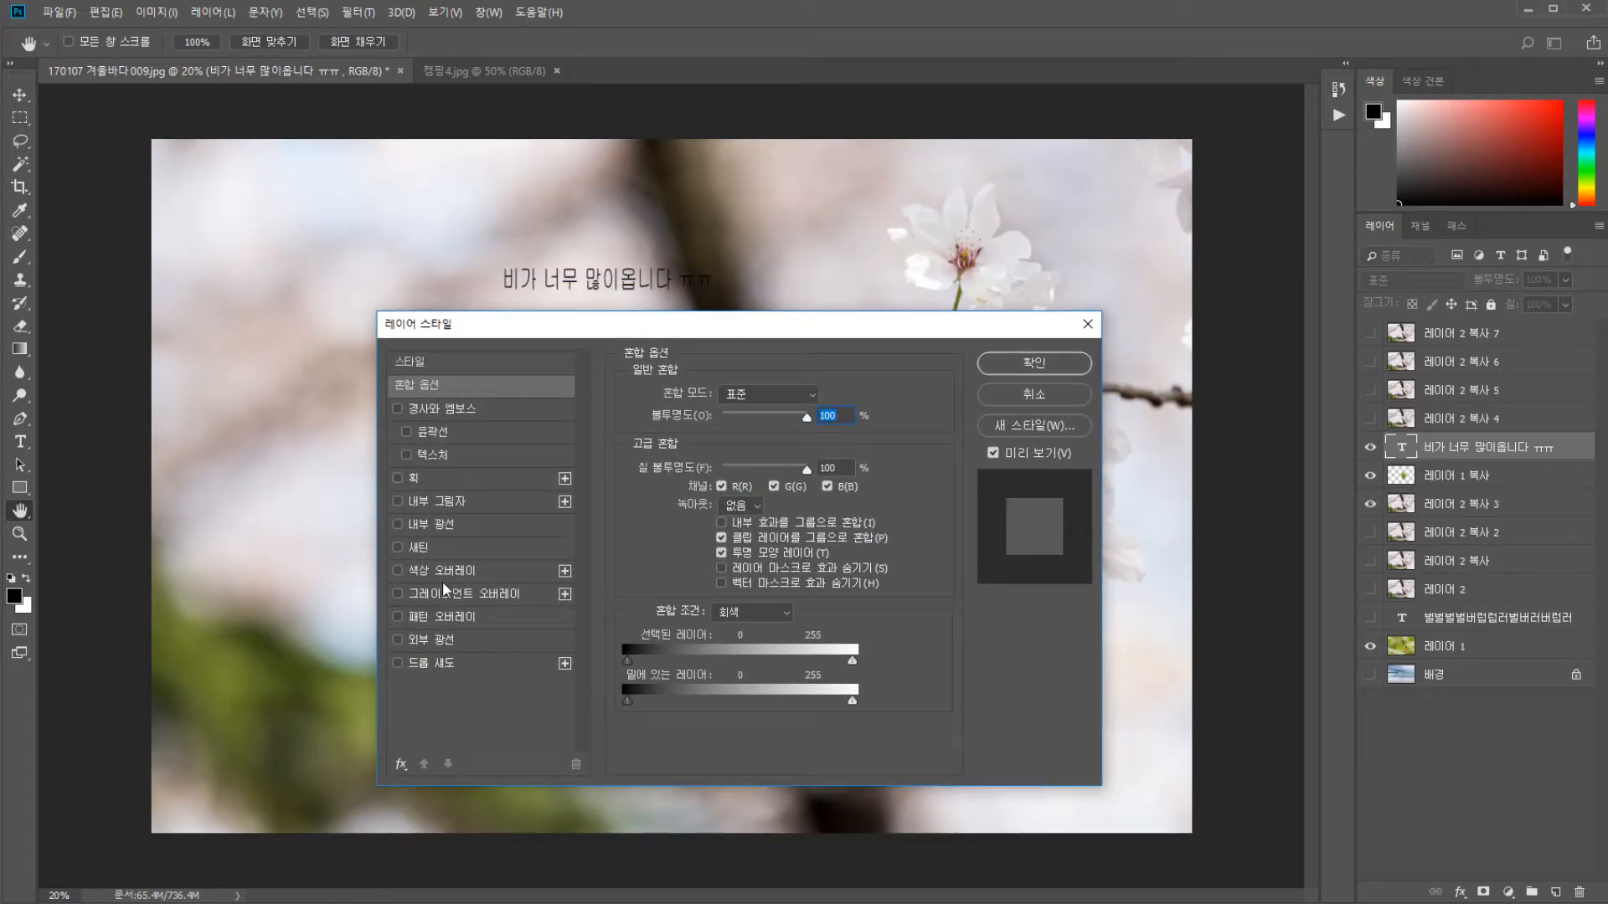
Try the 경사와 엠보스 effect and a green 색상 오버레이 on the text layer
{"action": "left_click", "coordinate": [399, 411]}
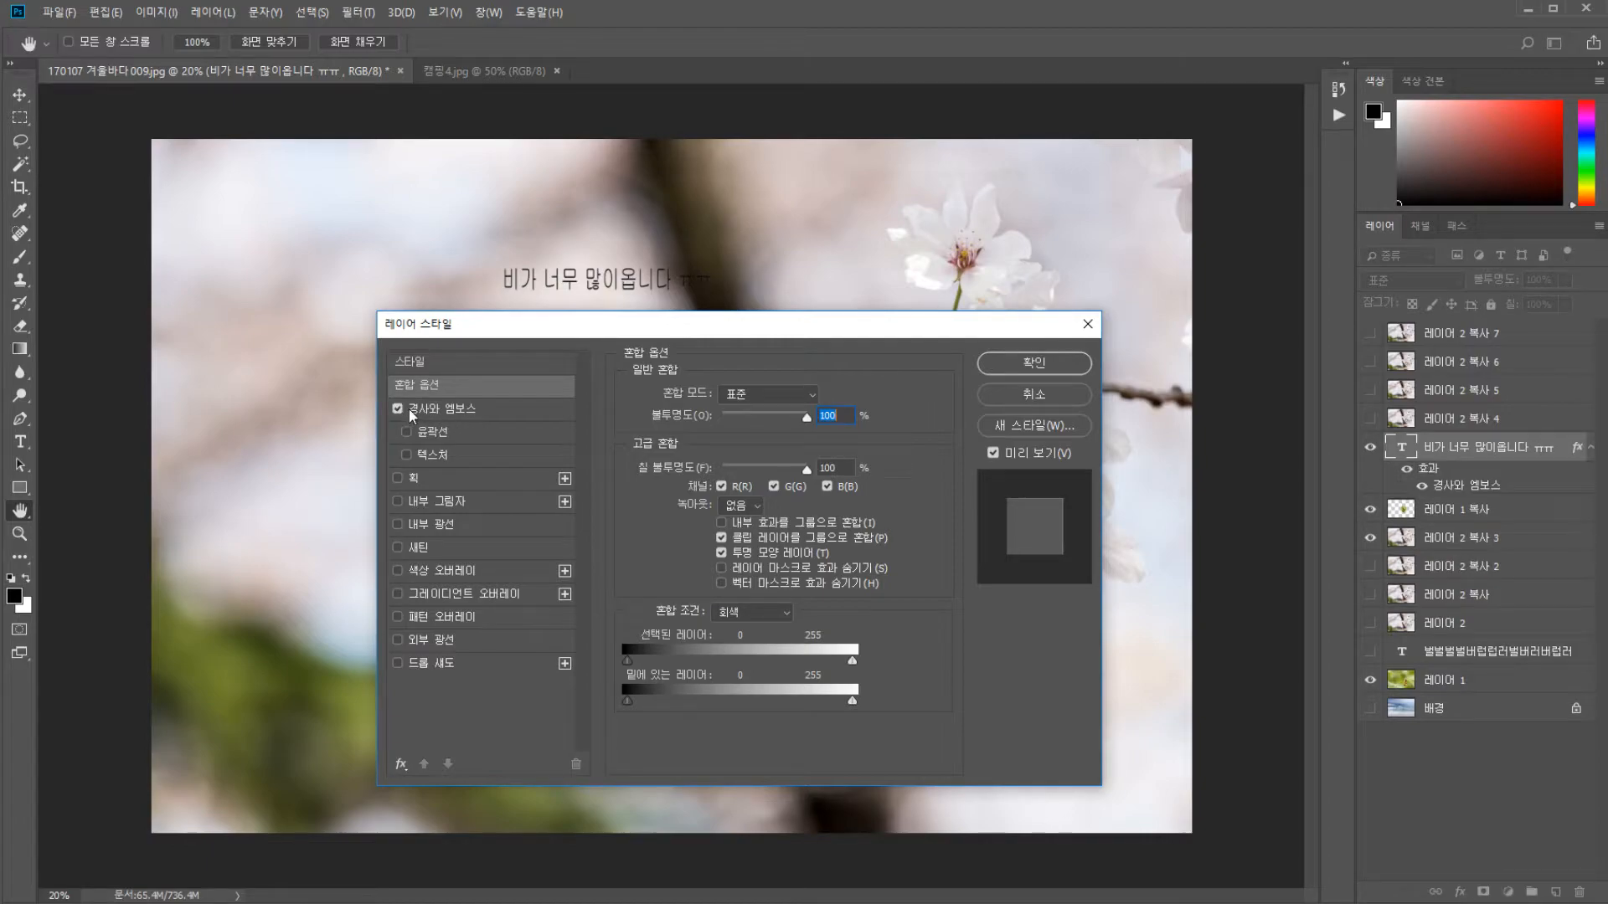
{"action": "left_click", "coordinate": [409, 408]}
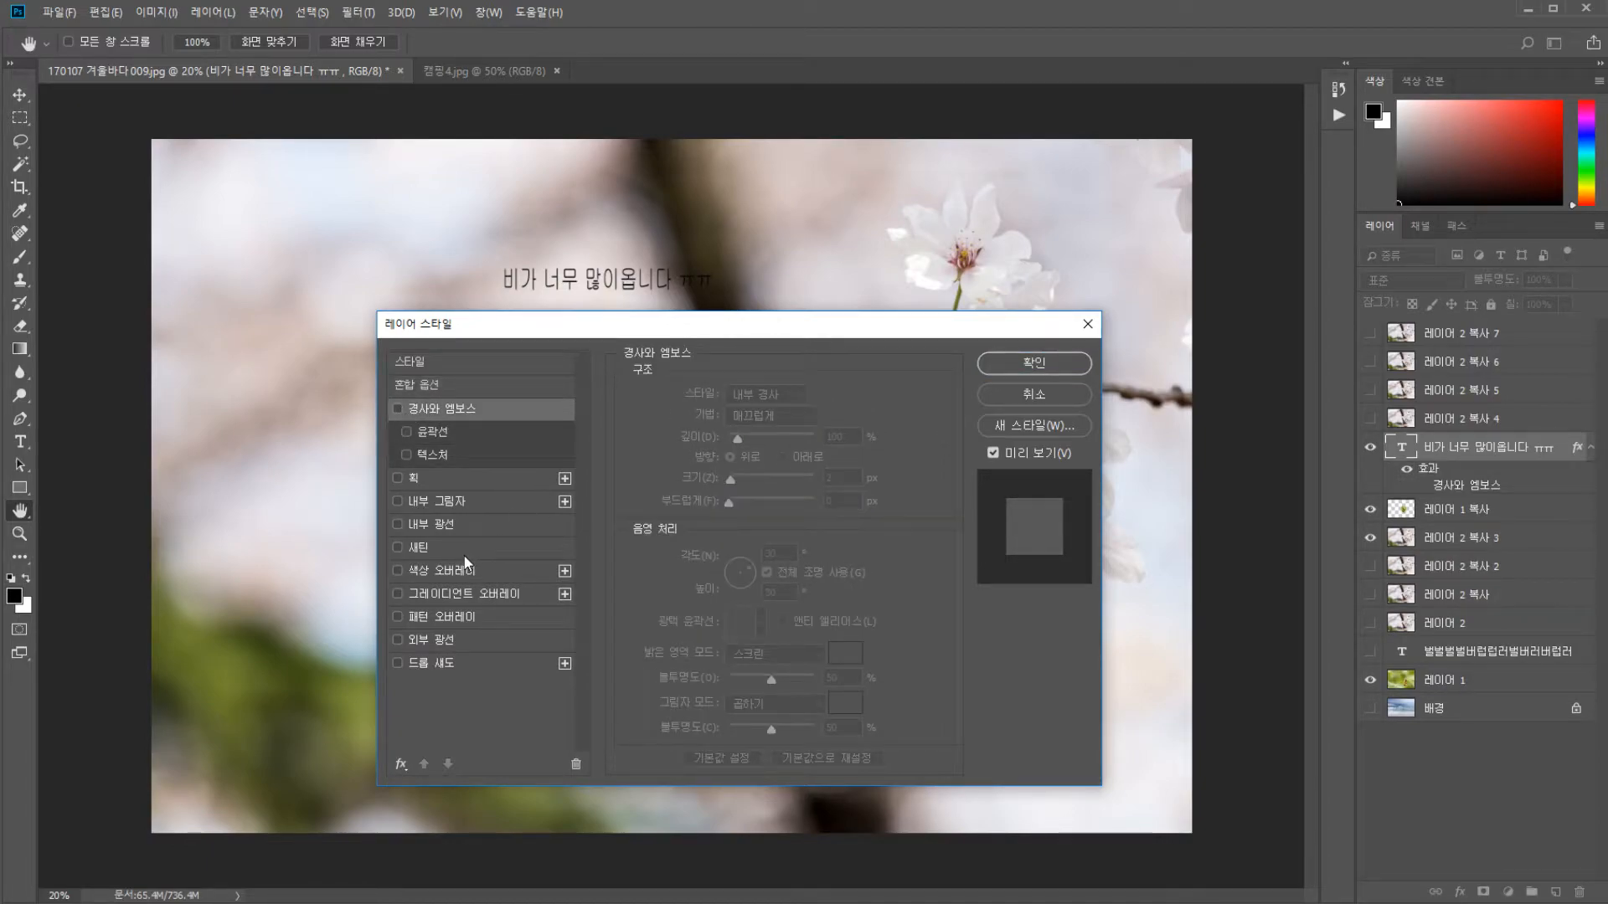
{"action": "left_click", "coordinate": [444, 570]}
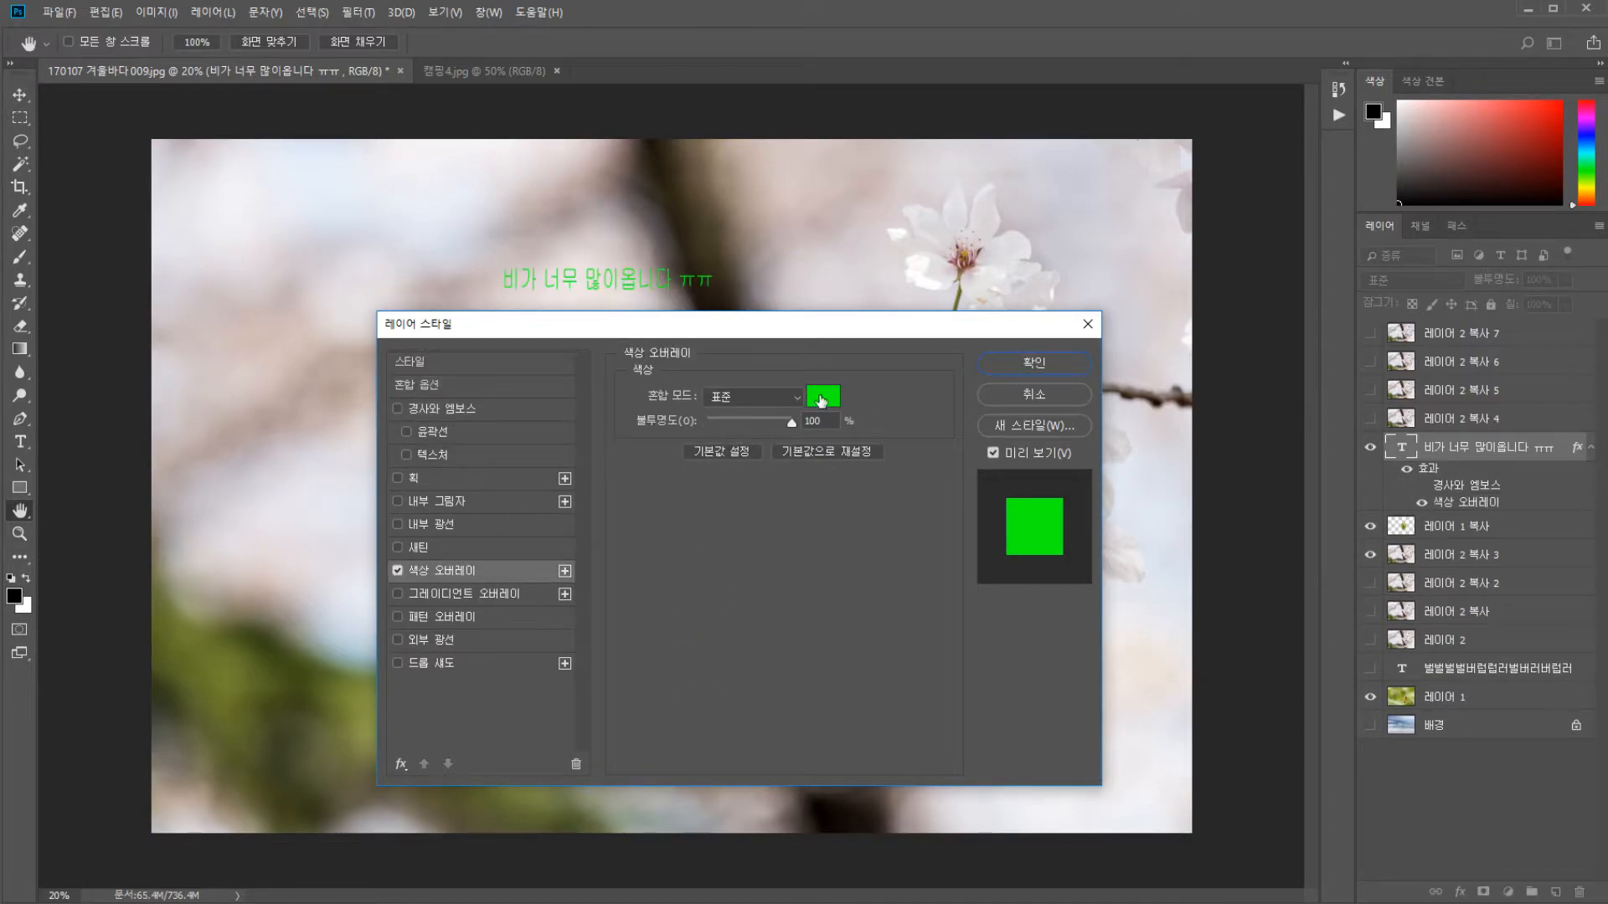
{"action": "left_click", "coordinate": [398, 572]}
Give the text an orange-yellow gradient overlay at 103% scale and a white outside stroke of 106 px
{"action": "left_click", "coordinate": [407, 593]}
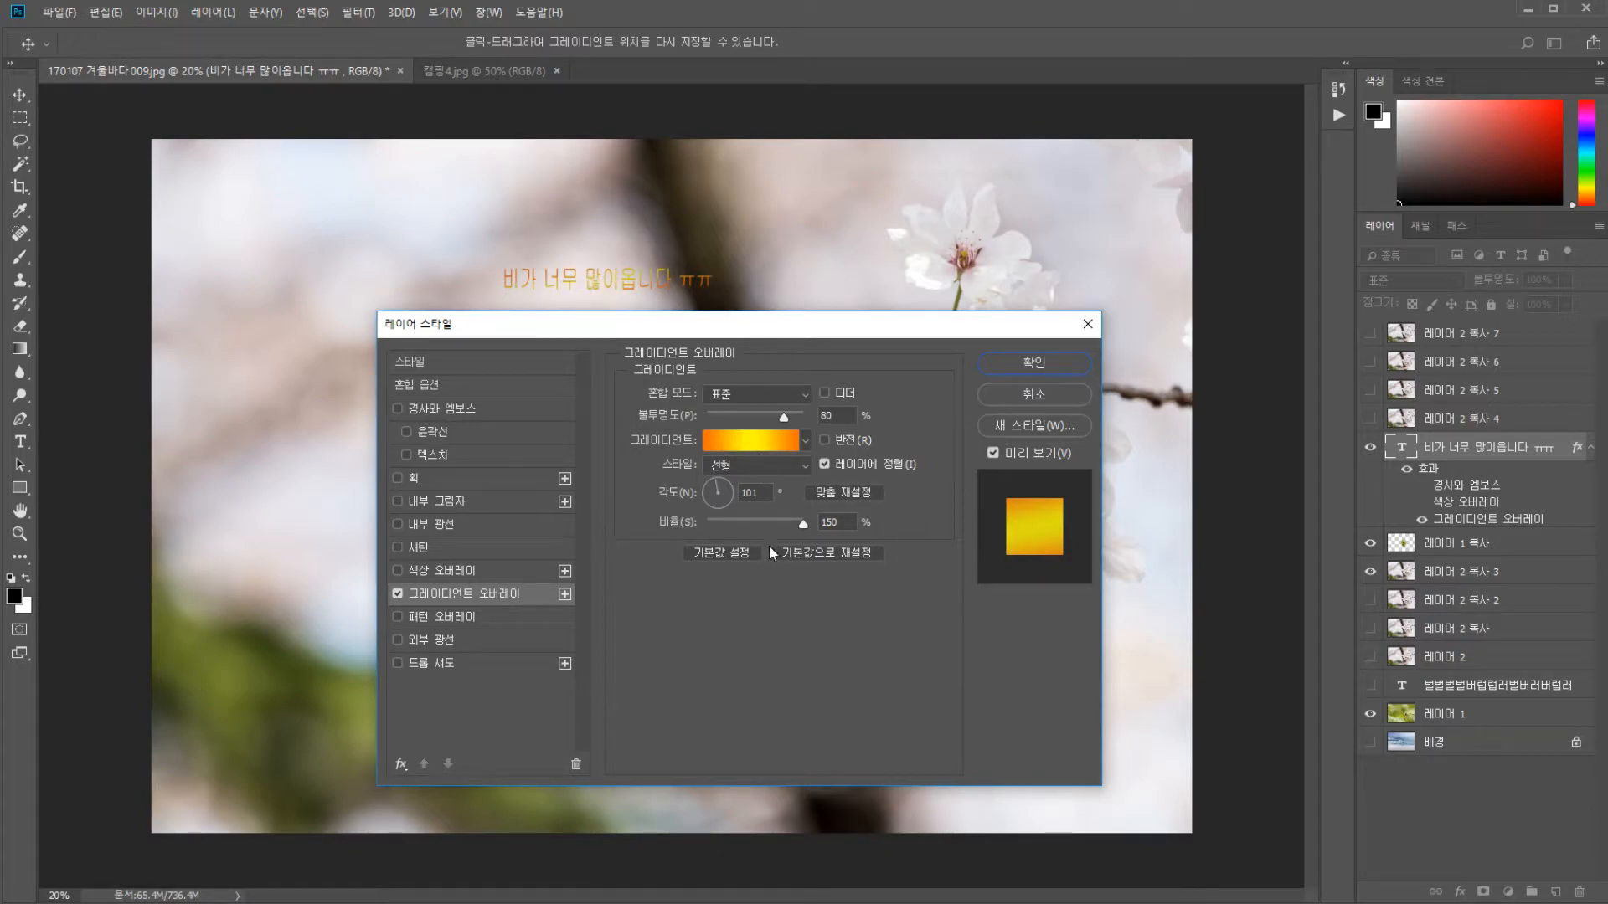
{"action": "left_click_drag", "start_coordinate": [761, 524], "coordinate": [772, 524]}
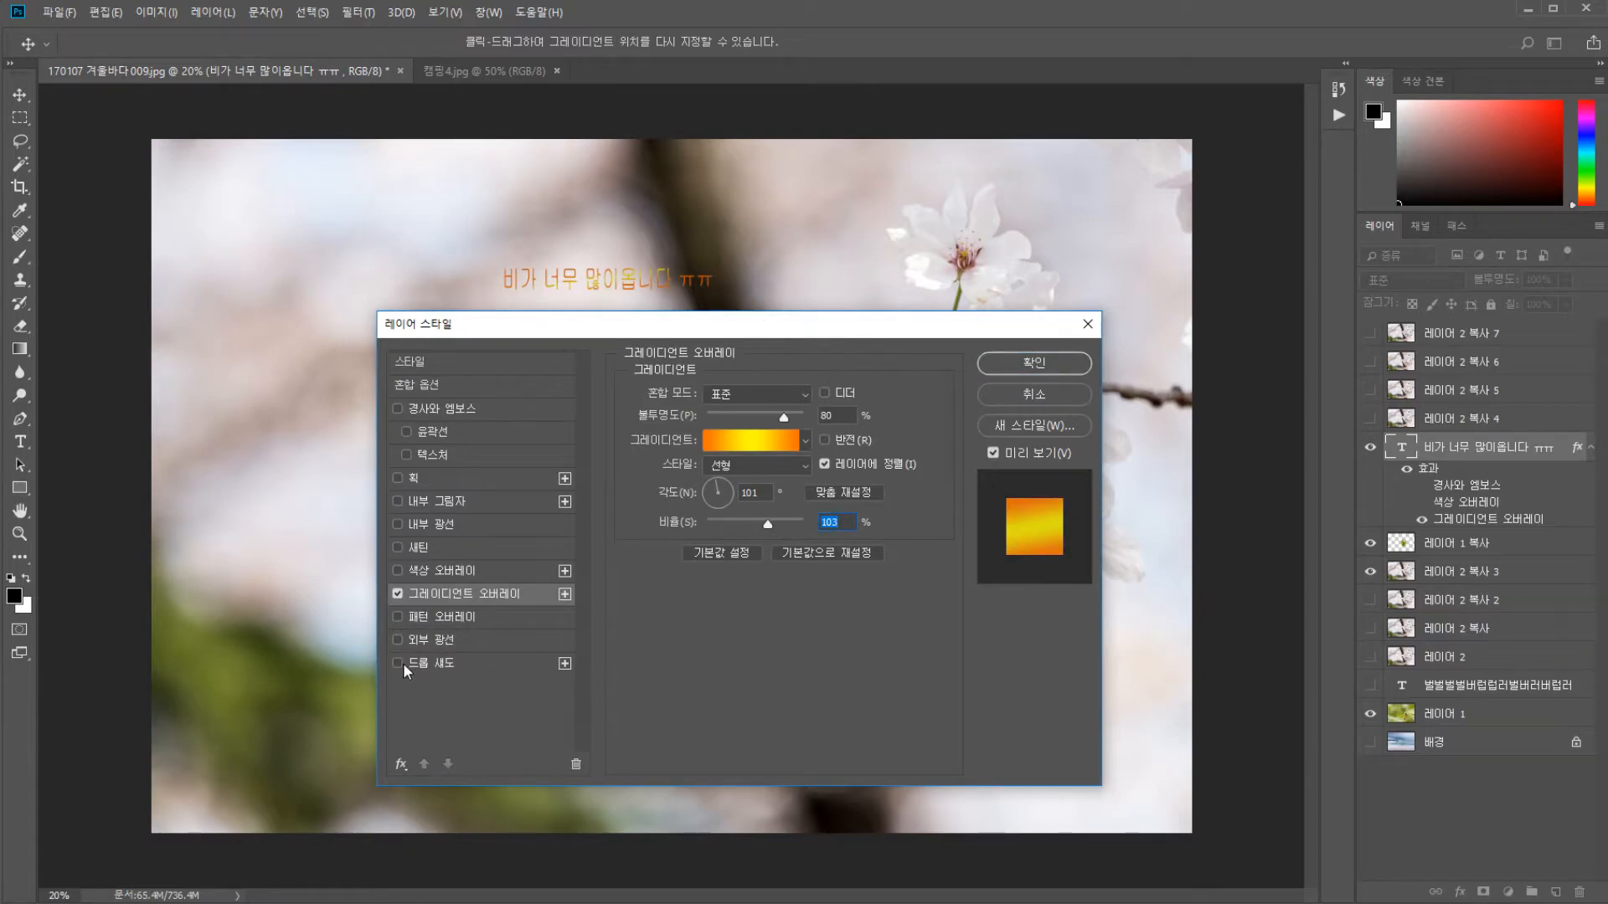
{"action": "left_click", "coordinate": [454, 484]}
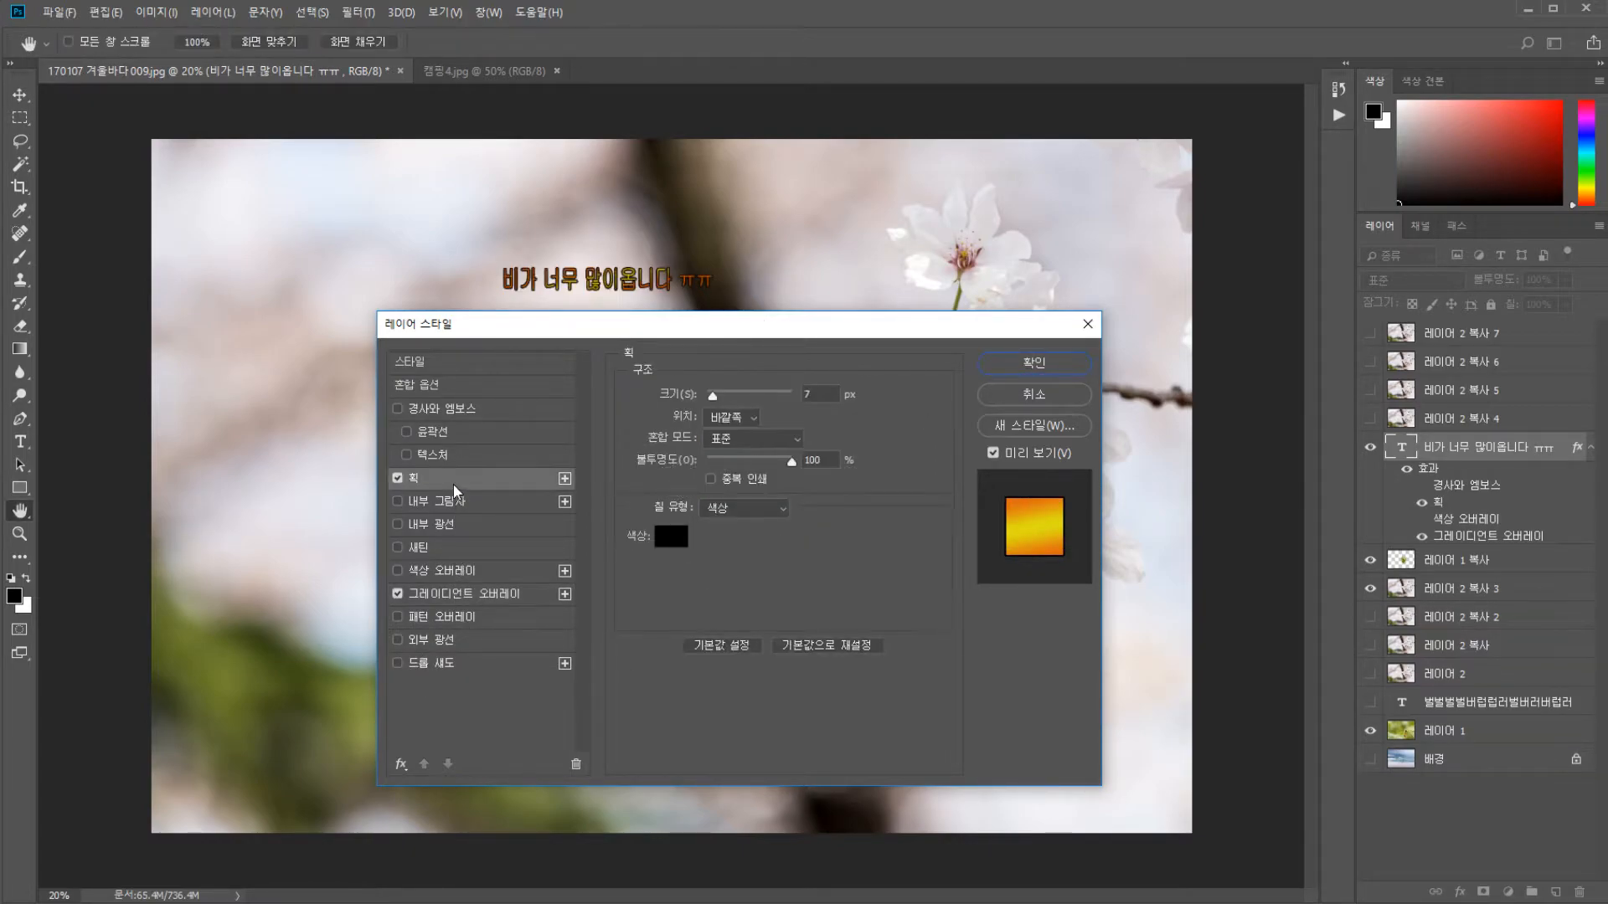
{"action": "mouse_move", "coordinate": [730, 395]}
{"action": "left_mouse_down"}
{"action": "mouse_move", "coordinate": [767, 397]}
{"action": "mouse_move", "coordinate": [751, 397]}
{"action": "left_mouse_up"}
{"action": "left_click", "coordinate": [671, 538]}
{"action": "left_click_drag", "start_coordinate": [680, 298], "coordinate": [537, 202]}
{"action": "left_click", "coordinate": [923, 190]}
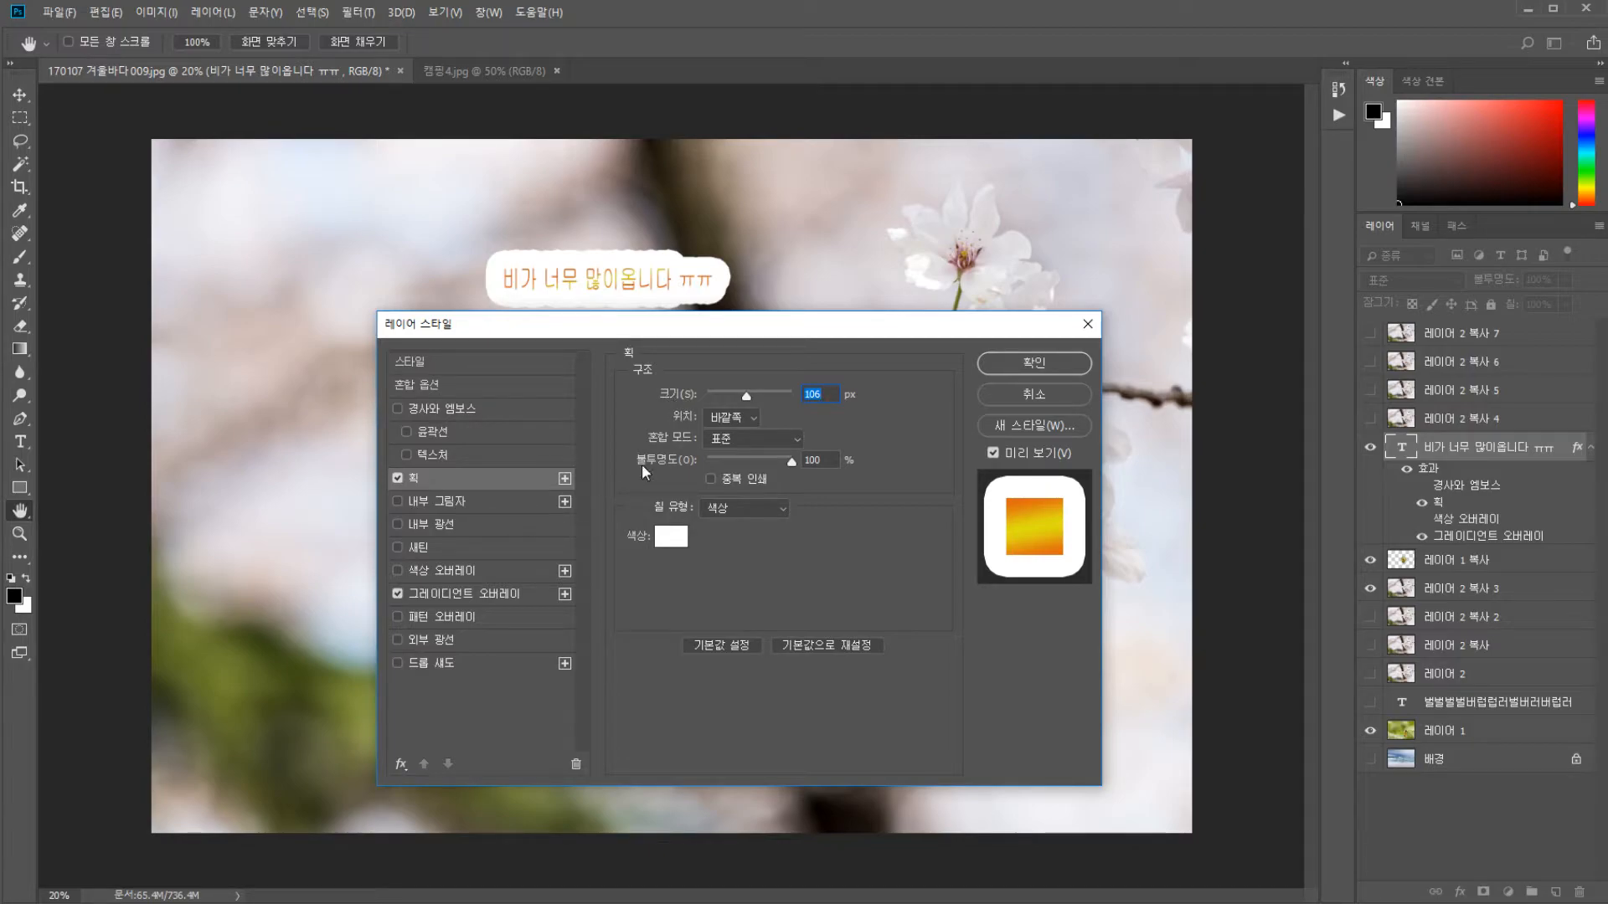
{"action": "left_click", "coordinate": [991, 356]}
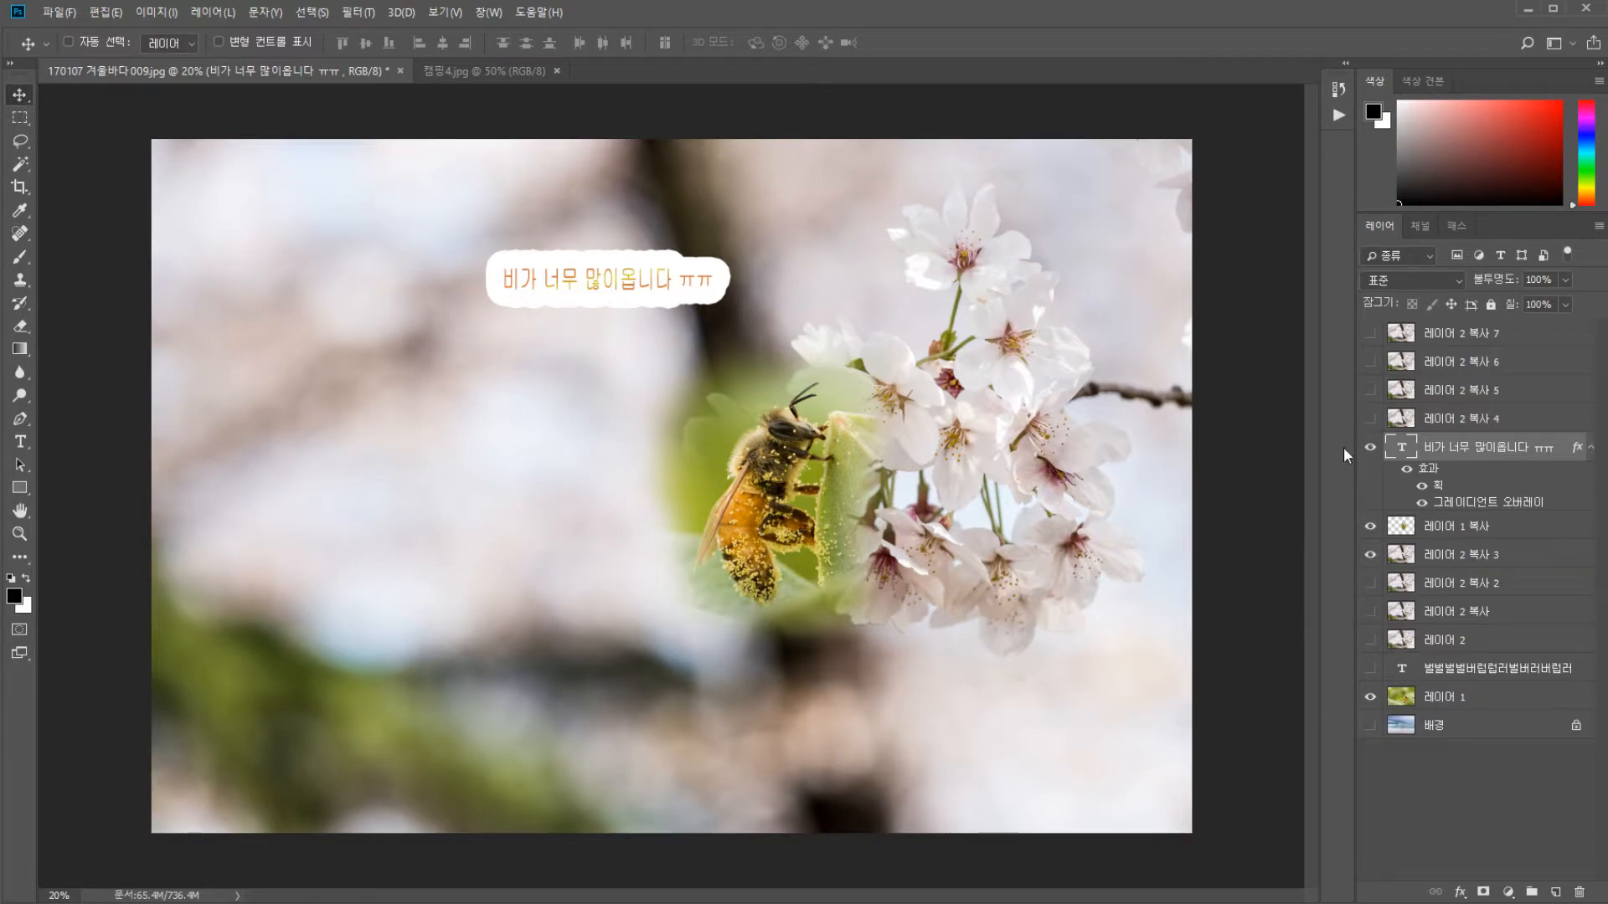
Hide the text layer and move the bee on 레이어 1 복사 to the photo's upper left area
{"action": "left_click", "coordinate": [1371, 448]}
{"action": "left_click", "coordinate": [1526, 527]}
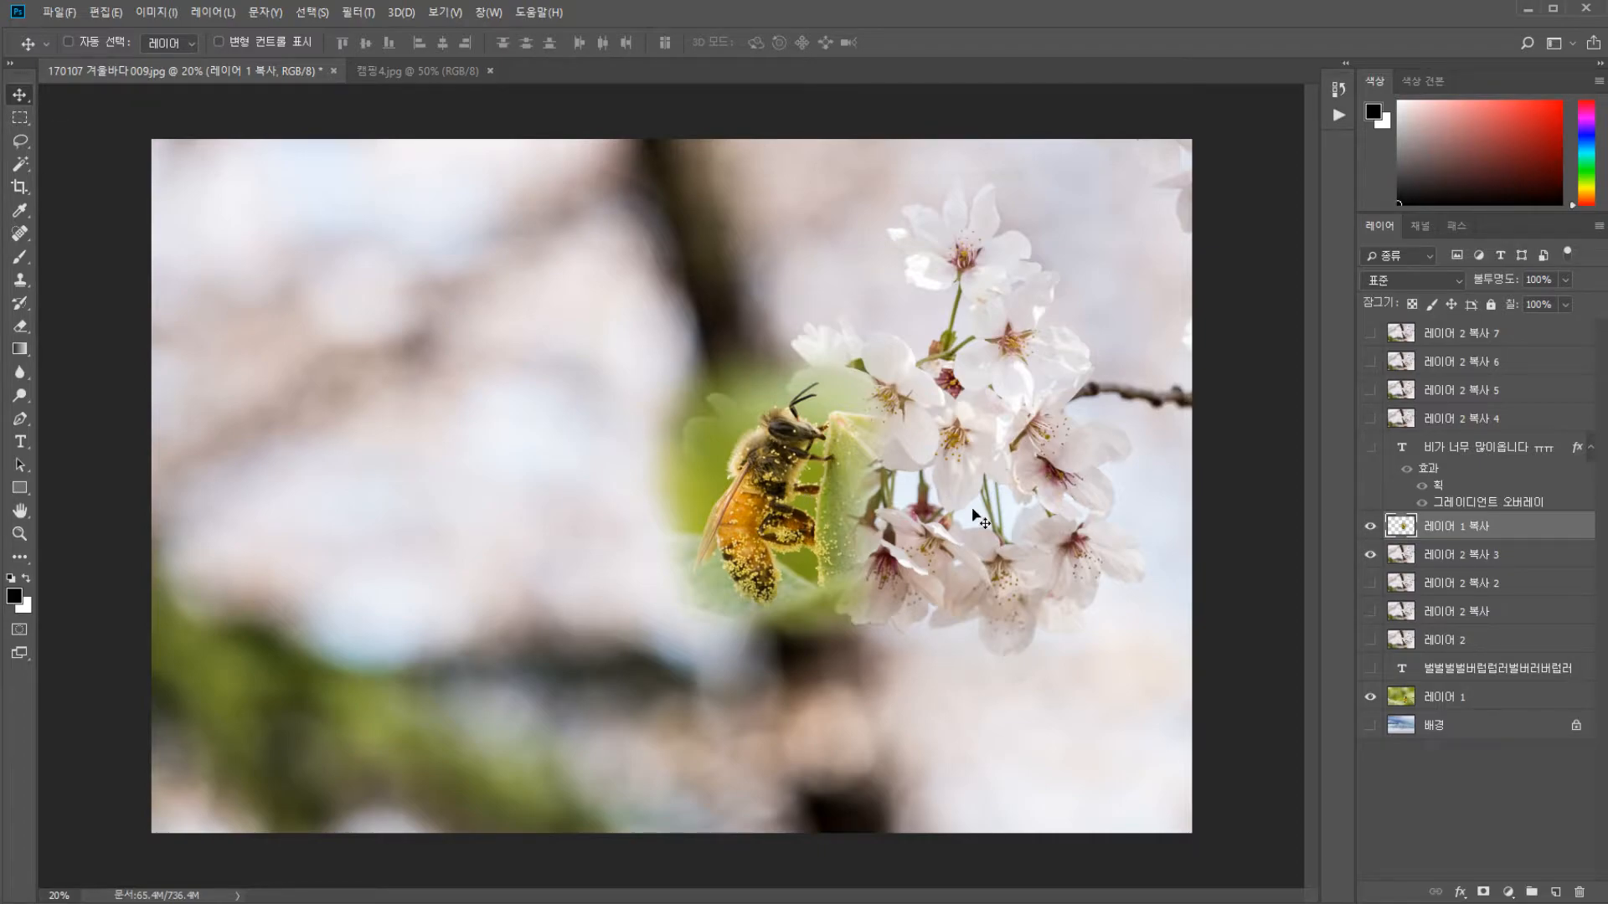
{"action": "left_click_drag", "start_coordinate": [822, 513], "coordinate": [455, 380]}
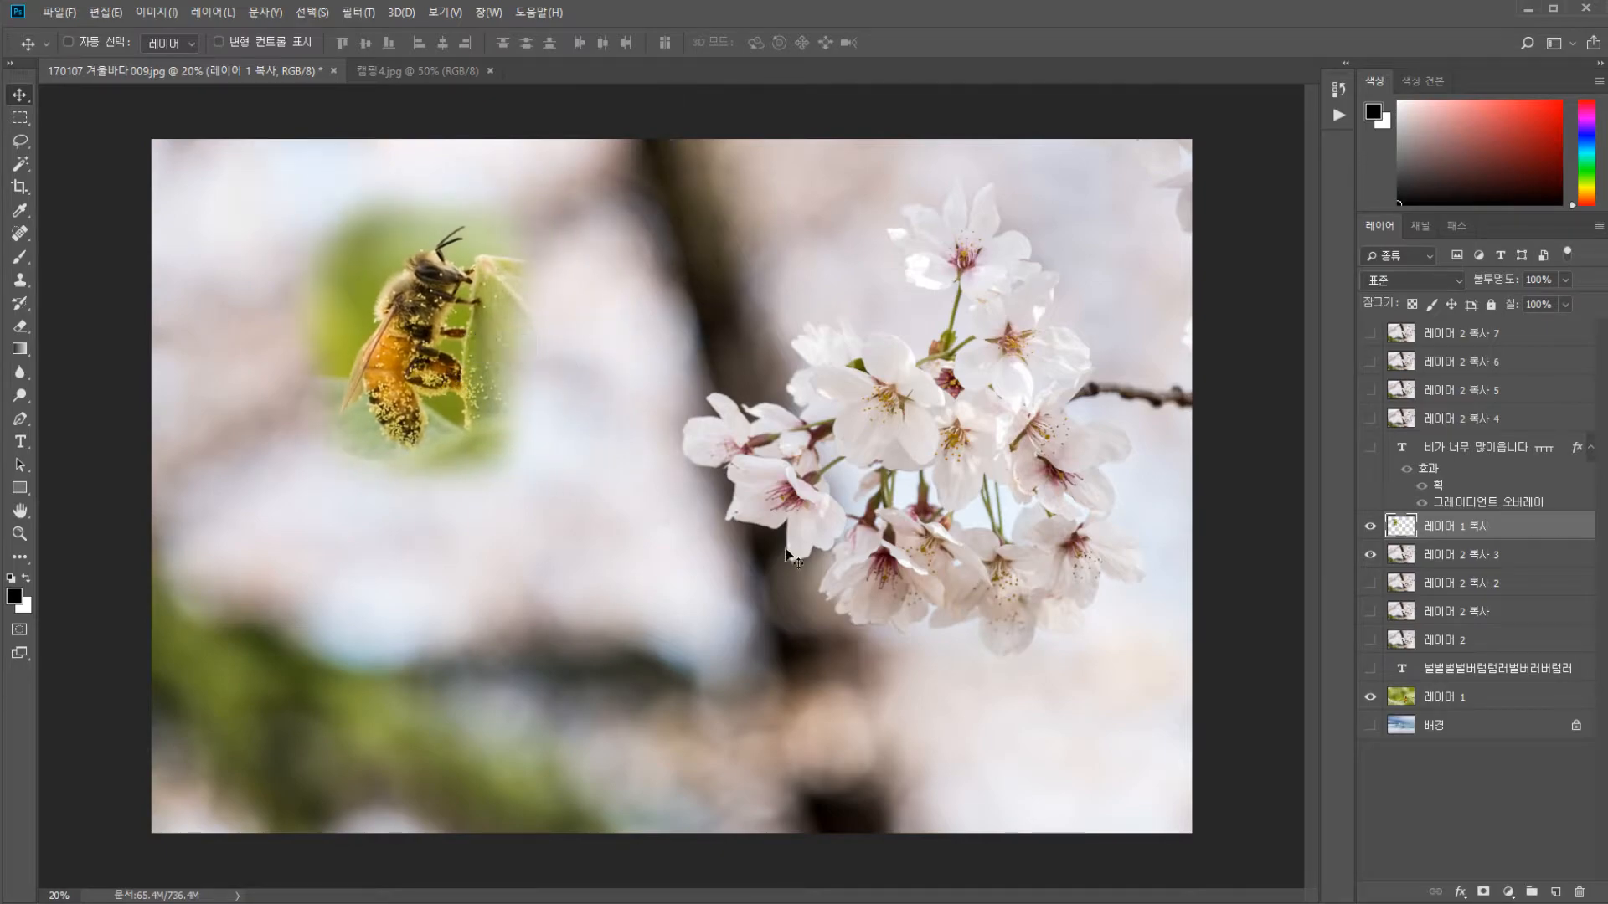
Apply a white 106 px outside stroke to the bee layer 레이어 1 복사
{"action": "double_click", "coordinate": [1564, 529]}
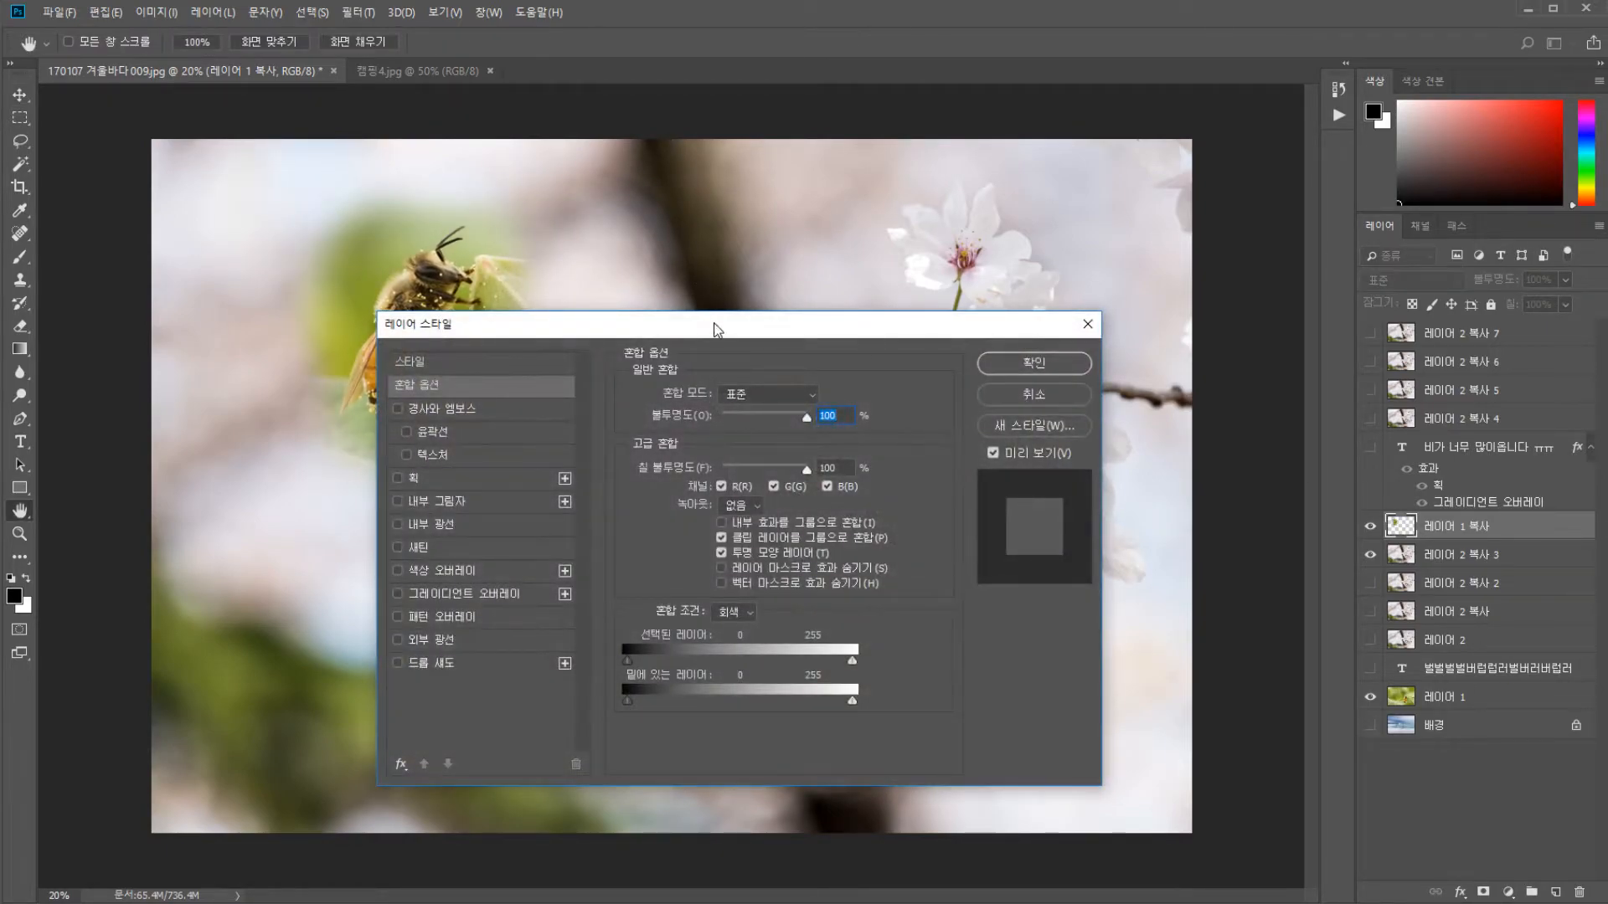
{"action": "left_click_drag", "start_coordinate": [865, 405], "coordinate": [897, 410]}
{"action": "left_click", "coordinate": [627, 555]}
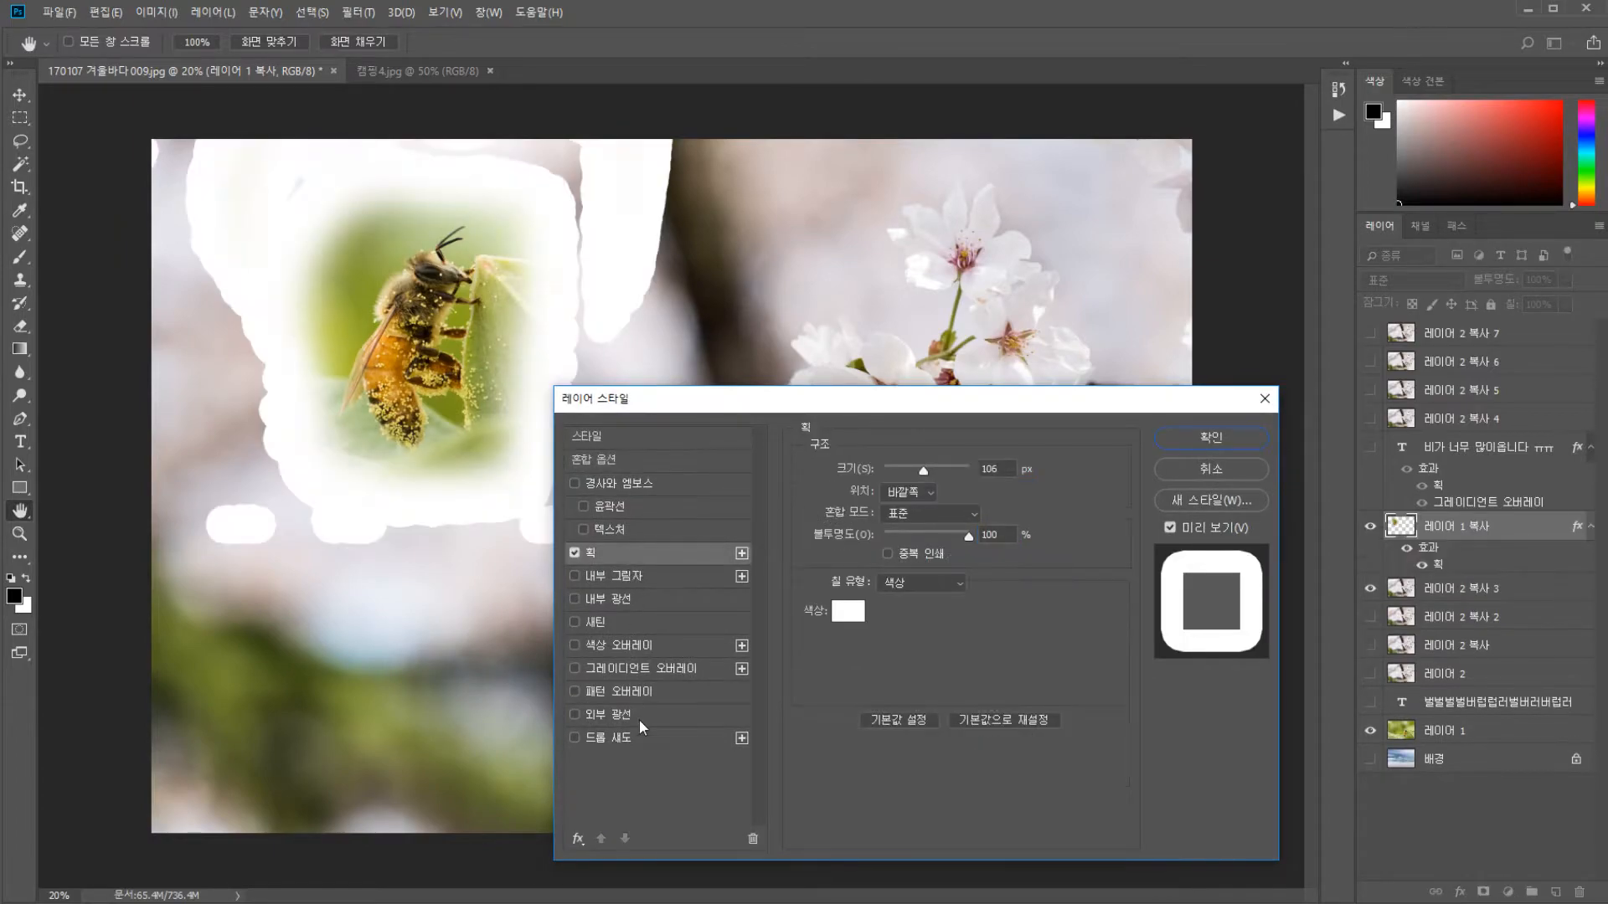
{"action": "left_click", "coordinate": [1211, 437]}
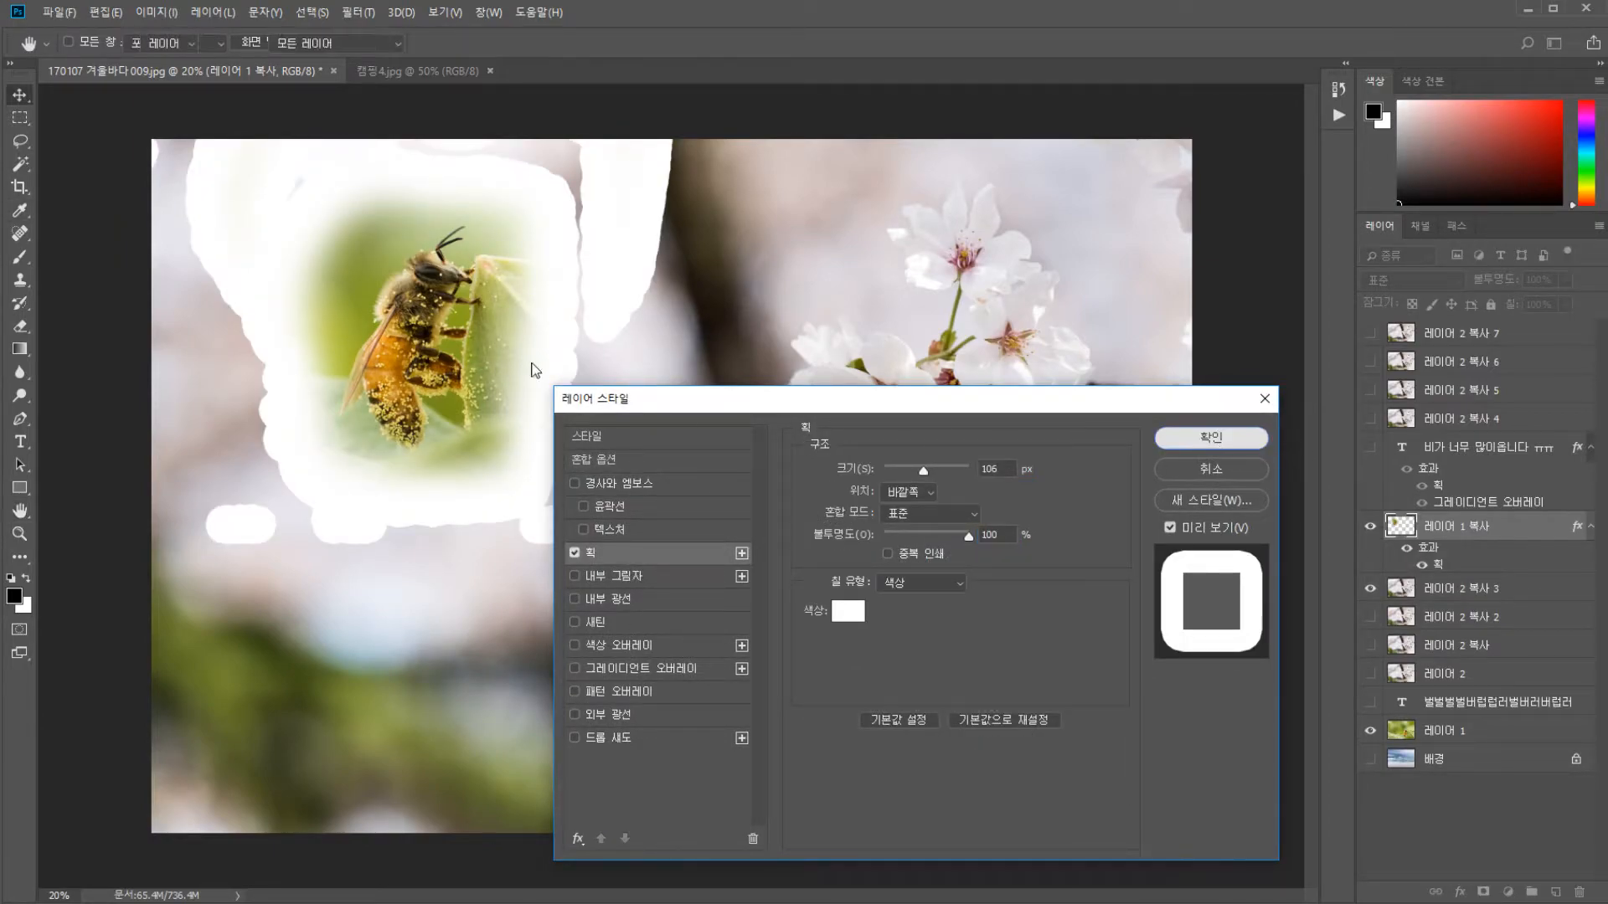
Move the outlined bee to the middle of the photo and erase stray remnants at the far left with the 1000 px Eraser
{"action": "mouse_move", "coordinate": [503, 335]}
{"action": "left_mouse_down"}
{"action": "mouse_move", "coordinate": [685, 513]}
{"action": "mouse_move", "coordinate": [784, 465]}
{"action": "mouse_move", "coordinate": [826, 472]}
{"action": "left_mouse_up"}
{"action": "key", "text": "e"}
{"action": "mouse_move", "coordinate": [239, 730]}
{"action": "left_mouse_down"}
{"action": "mouse_move", "coordinate": [376, 483]}
{"action": "mouse_move", "coordinate": [416, 272]}
{"action": "mouse_move", "coordinate": [407, 205]}
{"action": "mouse_move", "coordinate": [221, 454]}
{"action": "mouse_move", "coordinate": [247, 491]}
{"action": "mouse_move", "coordinate": [314, 449]}
{"action": "left_mouse_up"}
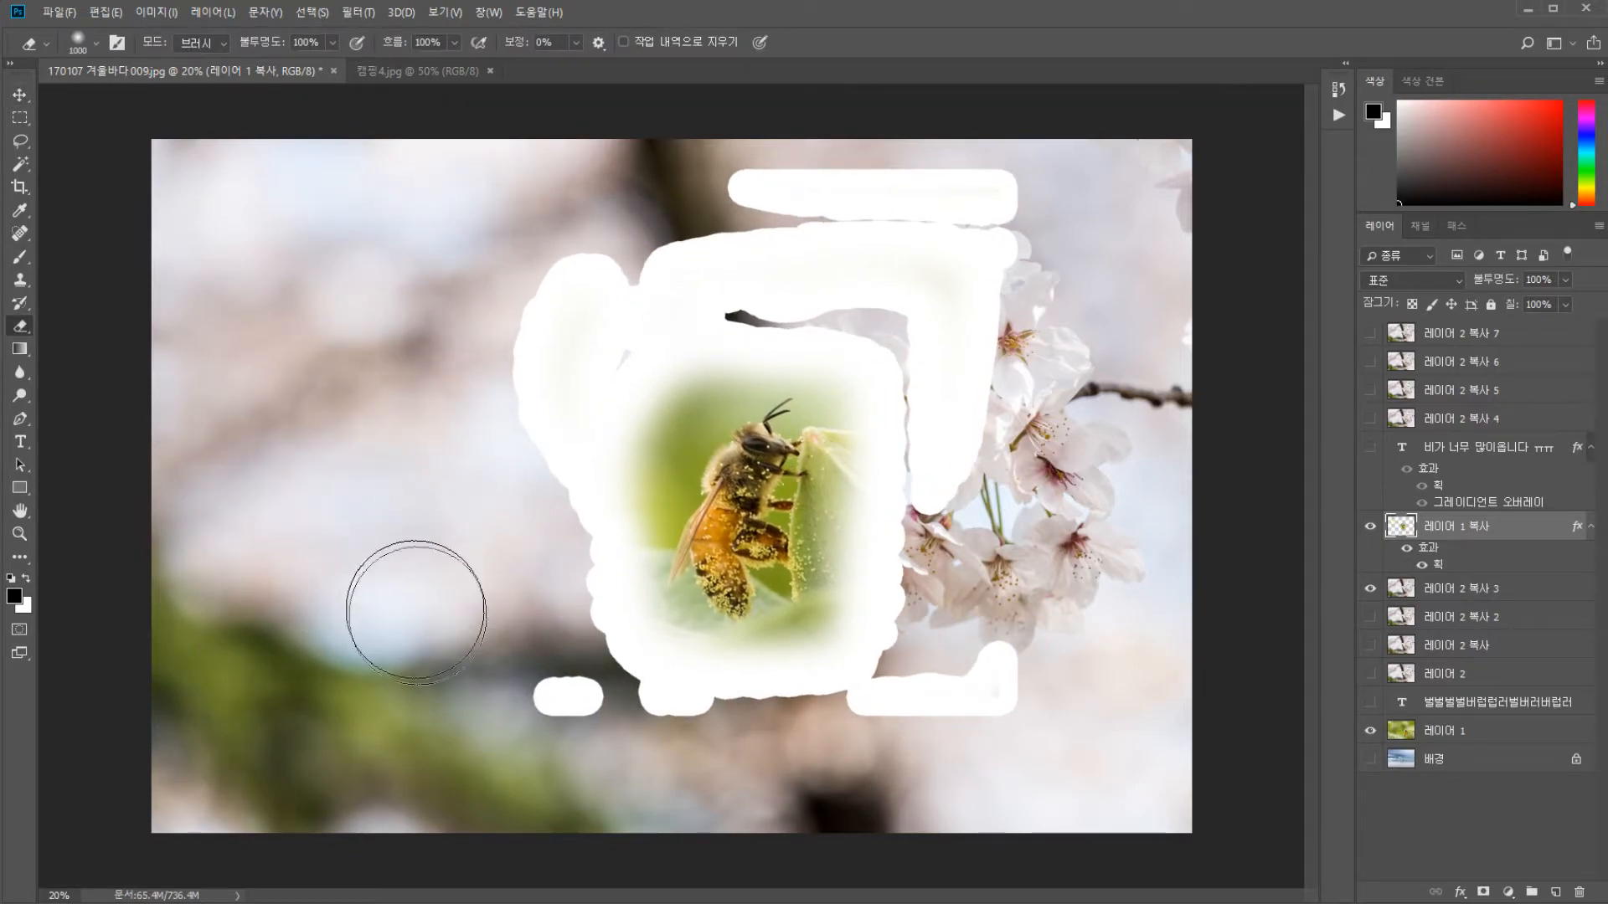
{"action": "scroll", "coordinate": [554, 703], "scroll_direction": "up", "scroll_amount": 4}
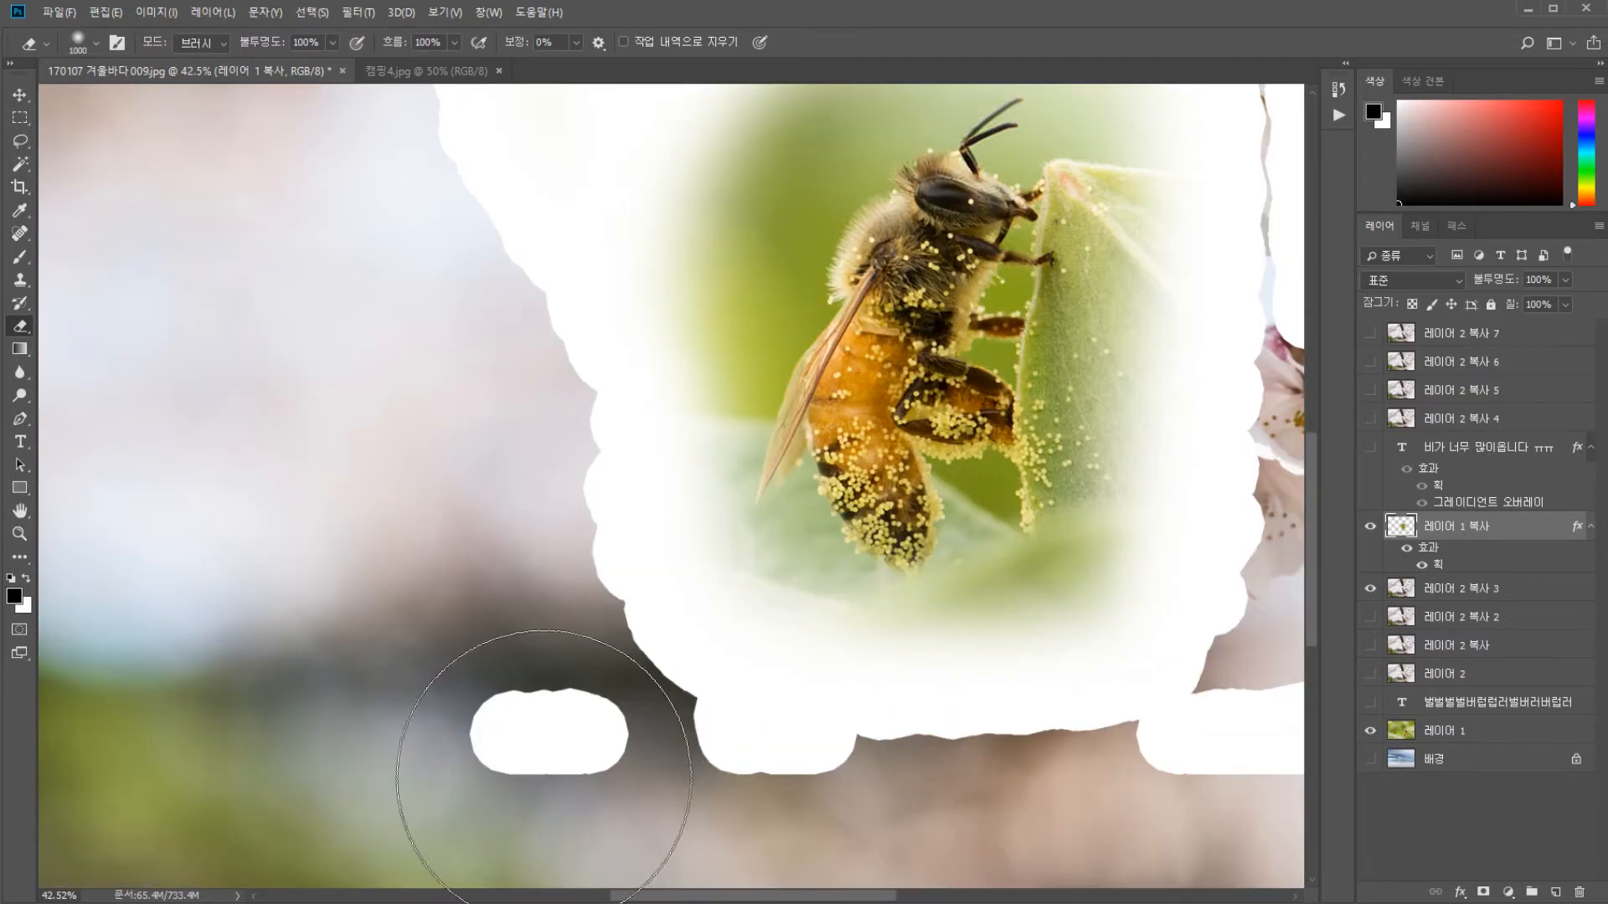
{"action": "scroll", "coordinate": [550, 653], "scroll_direction": "down", "scroll_amount": 2}
{"action": "scroll", "coordinate": [551, 654], "scroll_direction": "down", "scroll_amount": 2}
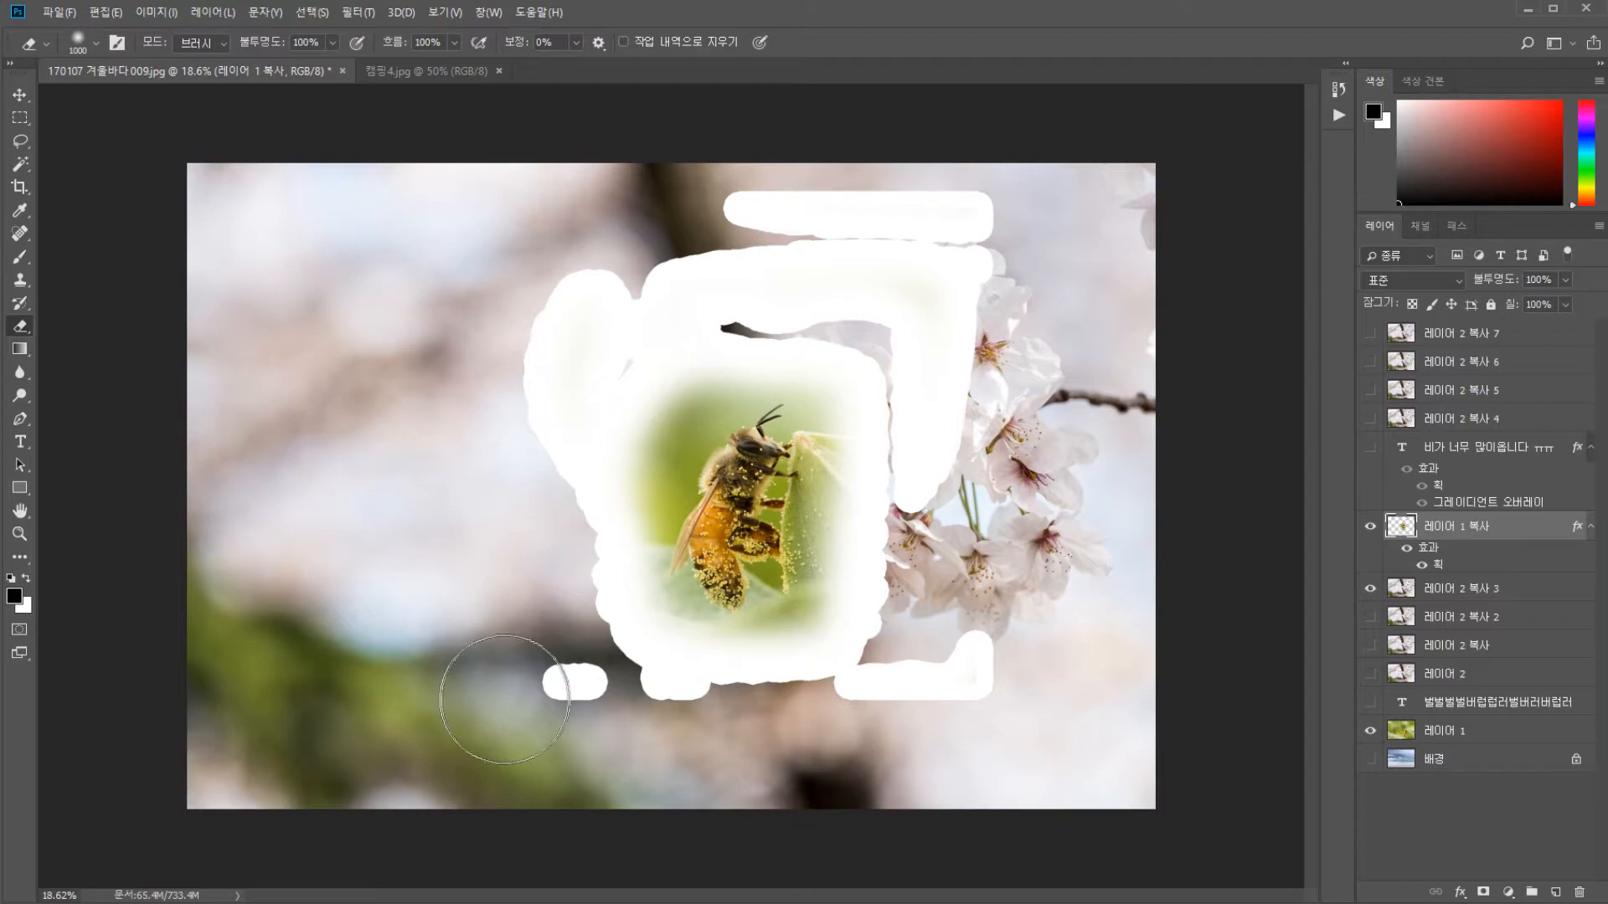
Erase the remaining outlined fragments around the bee with a 700 px Eraser and move the bee left of the blossoms
{"action": "key", "text": "bracketleft"}
{"action": "key", "text": "bracketleft"}
{"action": "key", "text": "bracketleft"}
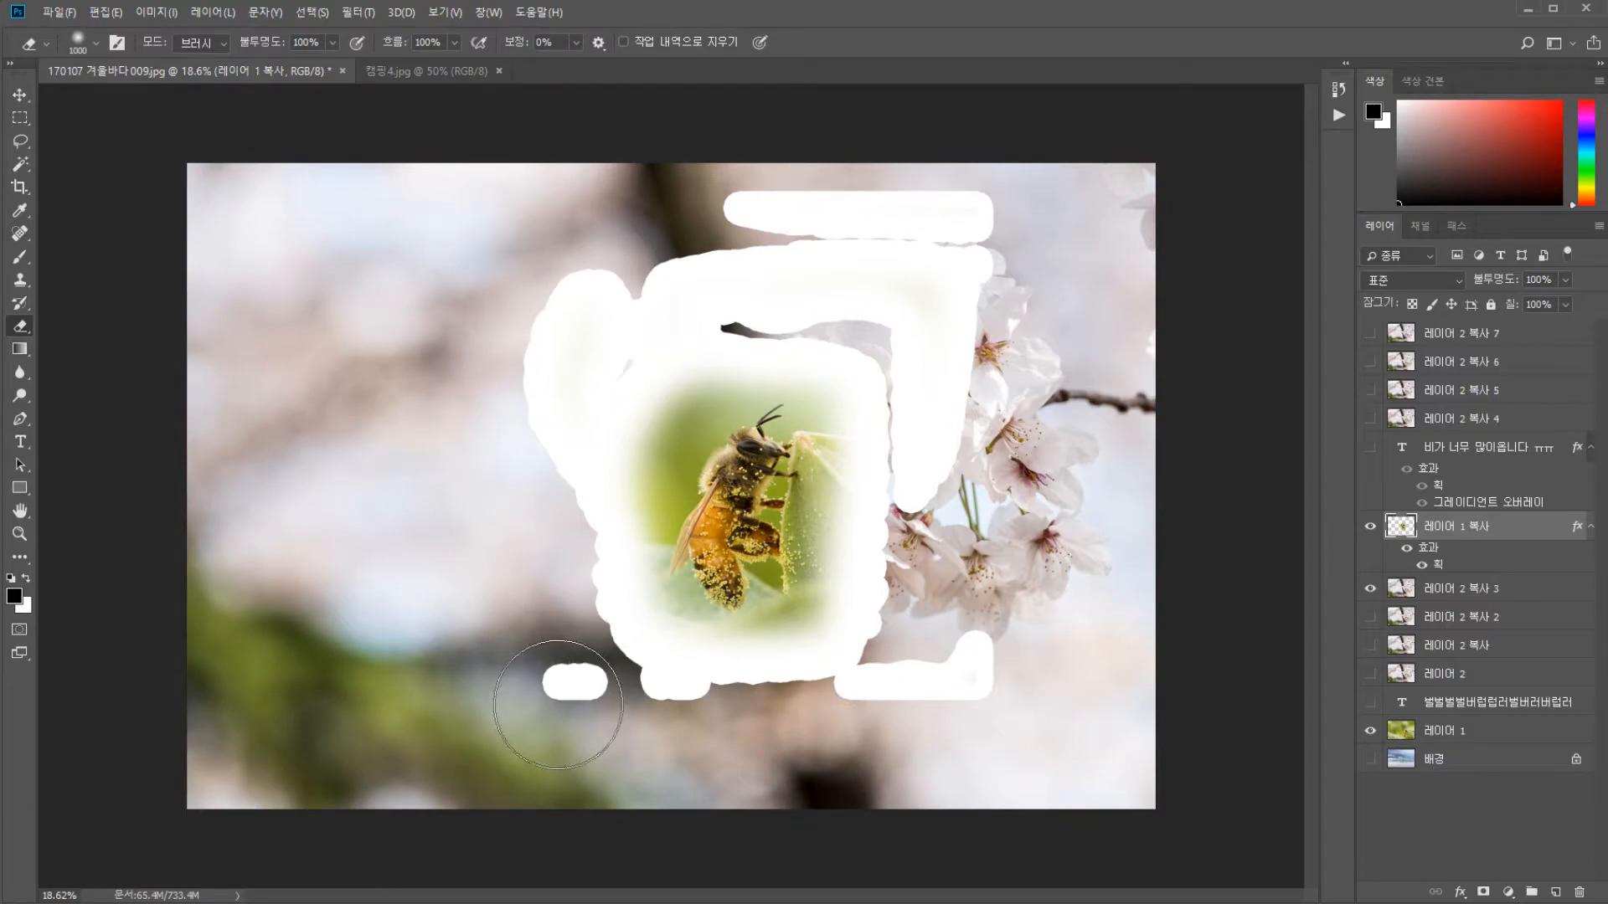
{"action": "left_click_drag", "start_coordinate": [565, 692], "coordinate": [591, 685]}
{"action": "mouse_move", "coordinate": [888, 703]}
{"action": "left_mouse_down"}
{"action": "mouse_move", "coordinate": [879, 676]}
{"action": "mouse_move", "coordinate": [980, 646]}
{"action": "mouse_move", "coordinate": [984, 662]}
{"action": "left_mouse_up"}
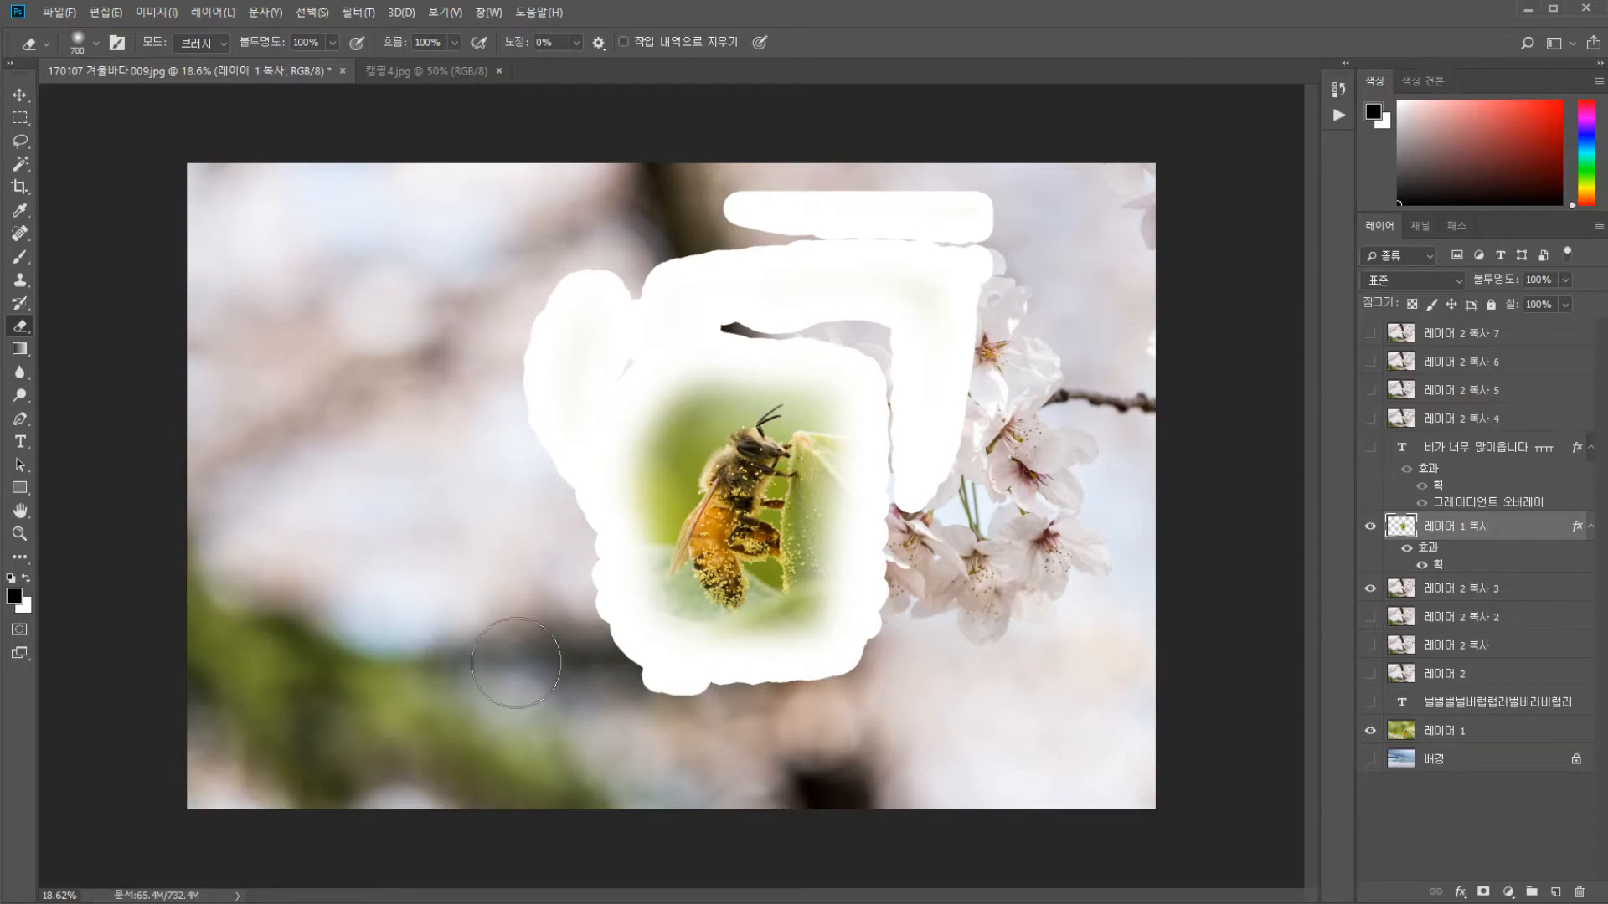
{"action": "left_click_drag", "start_coordinate": [628, 666], "coordinate": [758, 674]}
{"action": "mouse_move", "coordinate": [949, 432]}
{"action": "left_mouse_down"}
{"action": "mouse_move", "coordinate": [944, 280]}
{"action": "mouse_move", "coordinate": [637, 207]}
{"action": "mouse_move", "coordinate": [1066, 219]}
{"action": "mouse_move", "coordinate": [929, 314]}
{"action": "mouse_move", "coordinate": [682, 251]}
{"action": "mouse_move", "coordinate": [586, 402]}
{"action": "mouse_move", "coordinate": [704, 280]}
{"action": "mouse_move", "coordinate": [578, 351]}
{"action": "mouse_move", "coordinate": [466, 581]}
{"action": "mouse_move", "coordinate": [519, 787]}
{"action": "mouse_move", "coordinate": [699, 285]}
{"action": "mouse_move", "coordinate": [665, 323]}
{"action": "mouse_move", "coordinate": [796, 322]}
{"action": "left_mouse_up"}
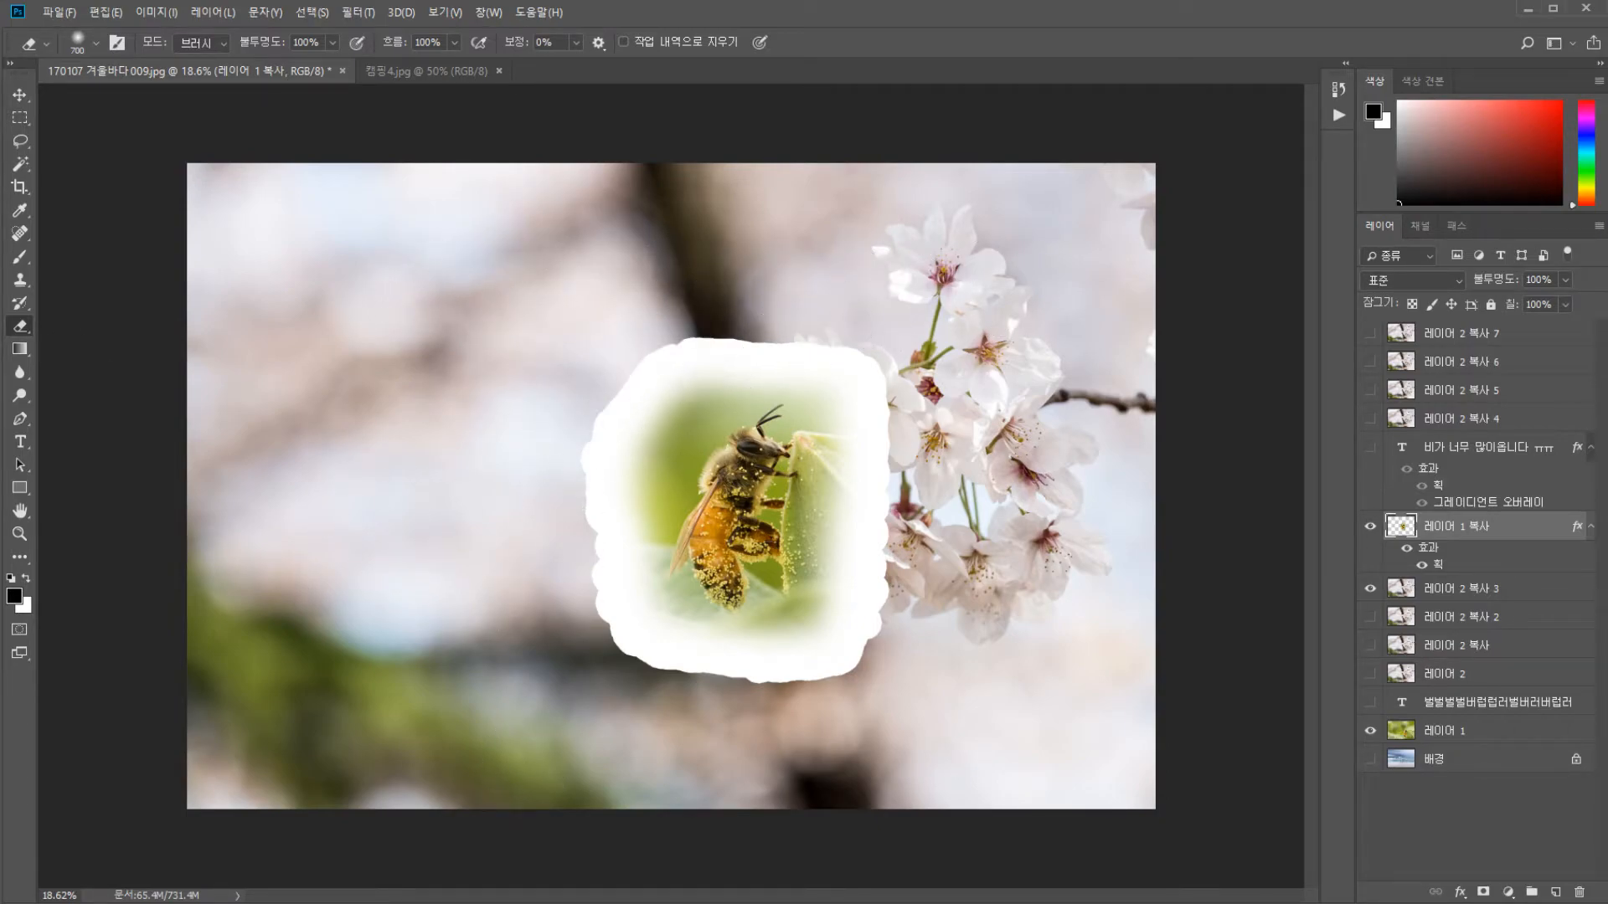
{"action": "left_click", "coordinate": [23, 99]}
{"action": "left_click_drag", "start_coordinate": [779, 553], "coordinate": [555, 467]}
Try the 패턴 오버레이 and 외부 광선 layer effects on the bee layer 레이어 1 복사
{"action": "double_click", "coordinate": [1535, 516]}
{"action": "left_click_drag", "start_coordinate": [754, 397], "coordinate": [908, 239]}
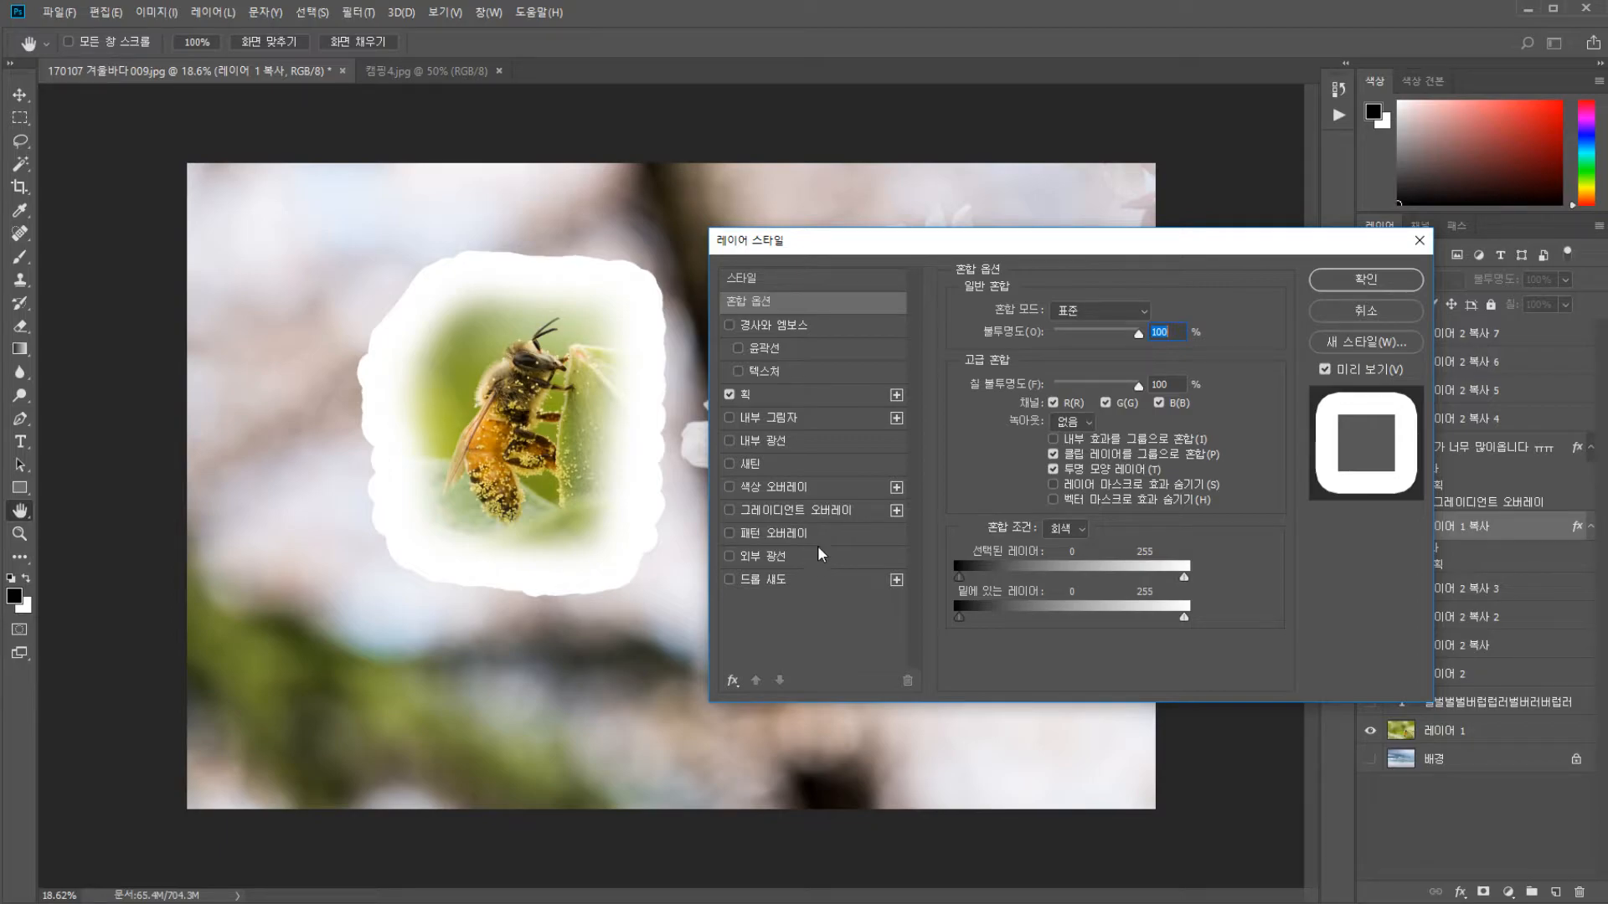
{"action": "left_click", "coordinate": [778, 532]}
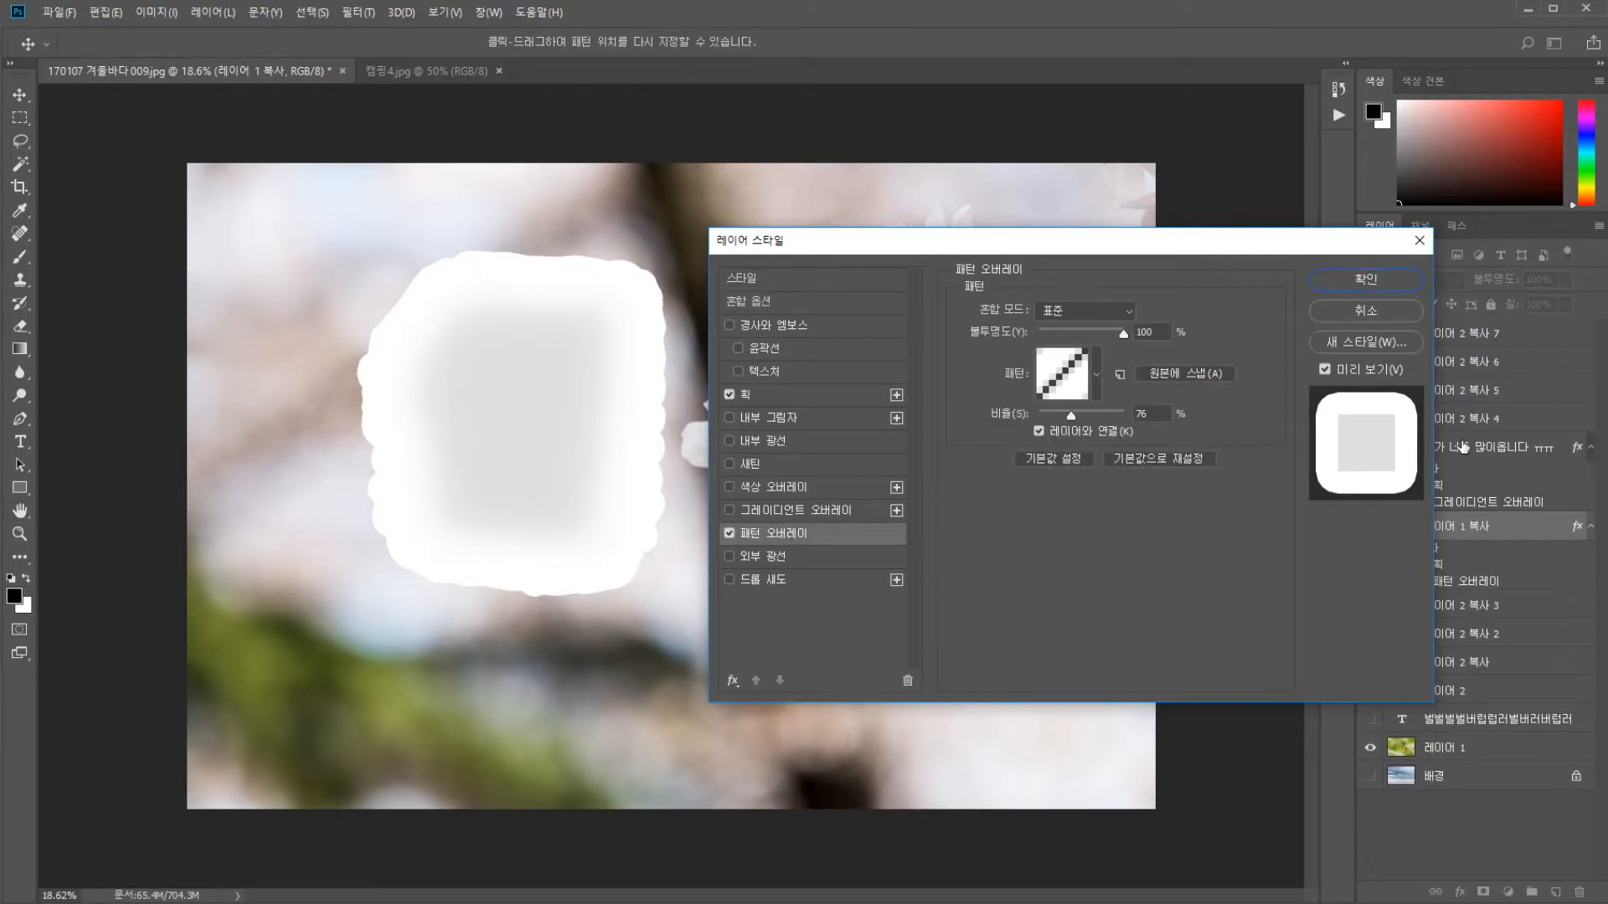
{"action": "left_click", "coordinate": [729, 534]}
{"action": "left_click", "coordinate": [730, 556]}
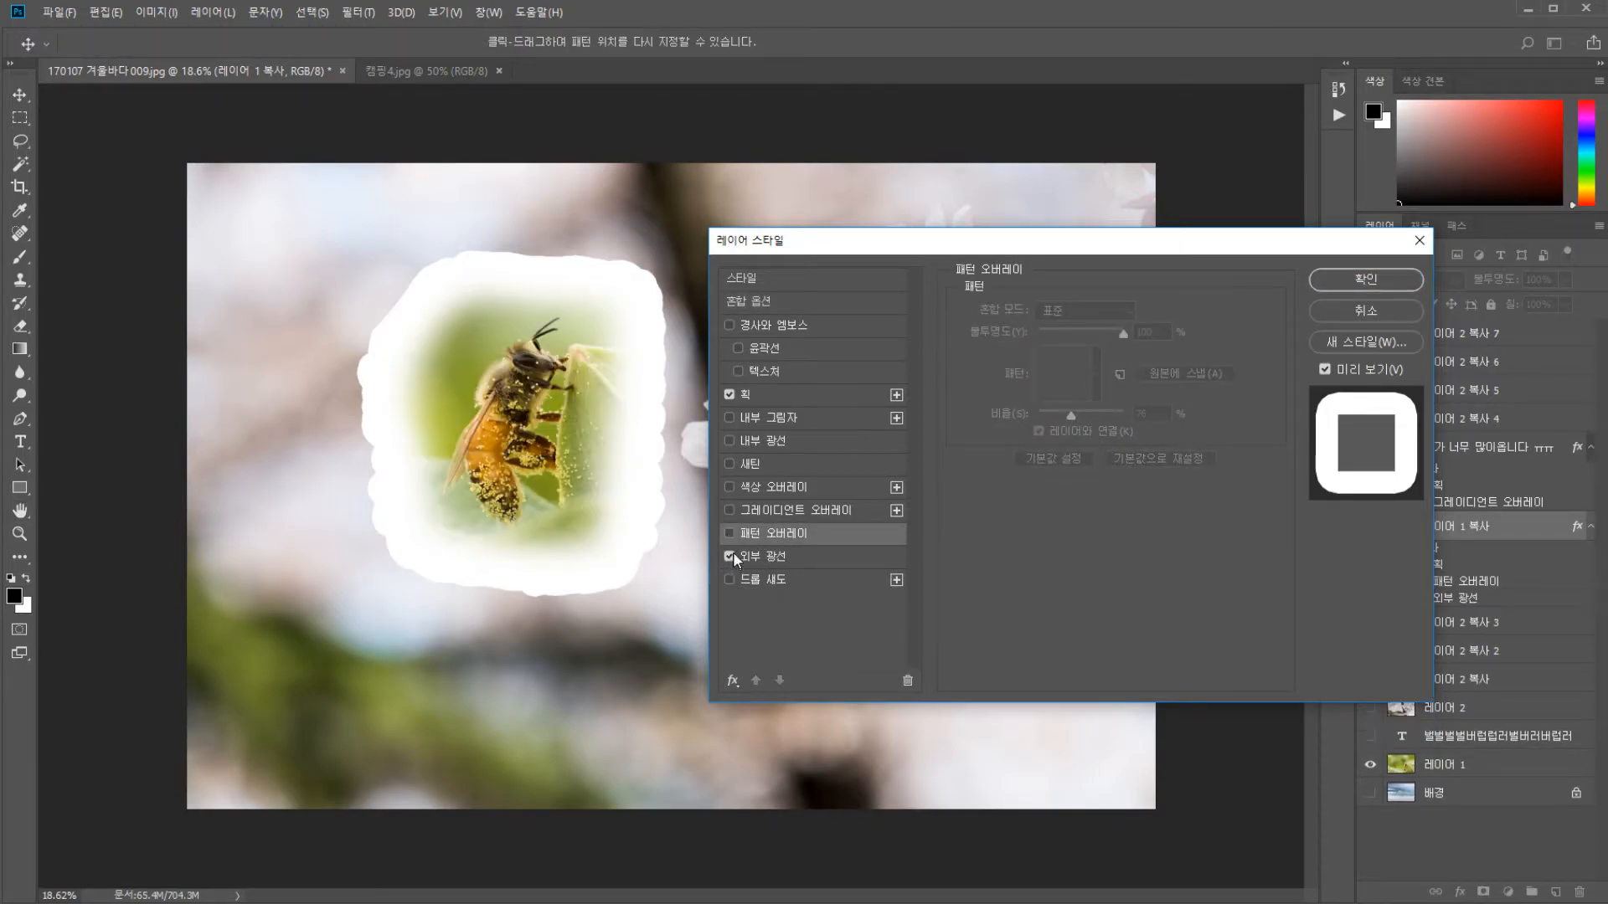
{"action": "left_click", "coordinate": [758, 559]}
{"action": "left_click", "coordinate": [731, 559]}
Try 드롭 섀도, 패턴 오버레이, 새틴 and 내부 광선 together on the bee layer, and discard the style changes
{"action": "left_click", "coordinate": [757, 574]}
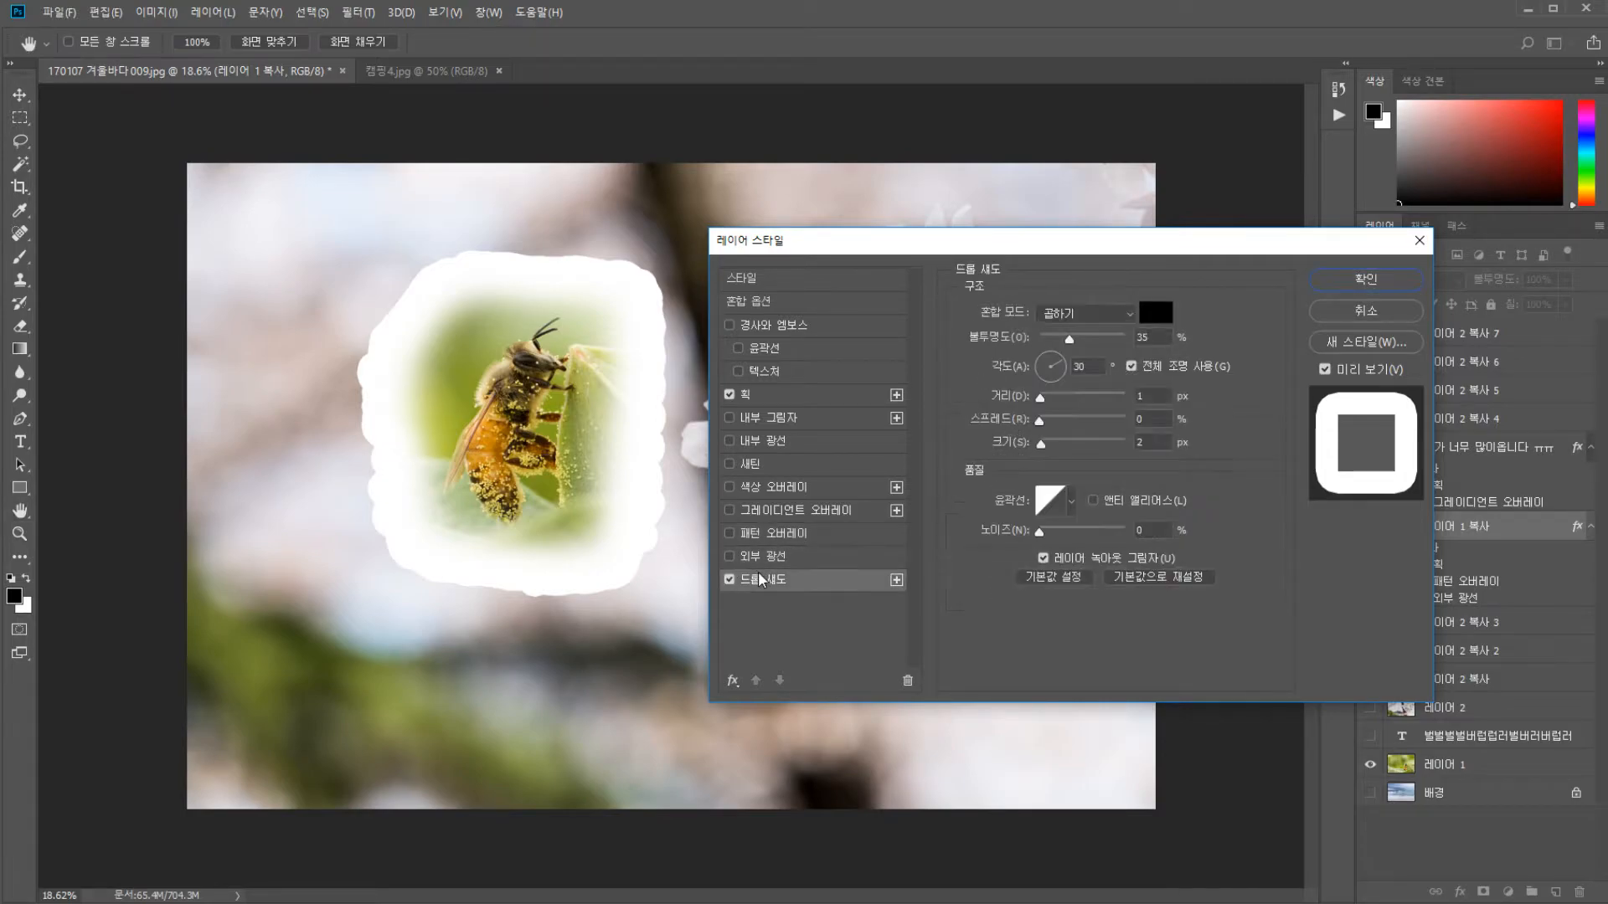
{"action": "left_click", "coordinate": [770, 532]}
{"action": "left_click", "coordinate": [776, 463]}
{"action": "left_click", "coordinate": [764, 389]}
{"action": "left_click", "coordinate": [762, 439]}
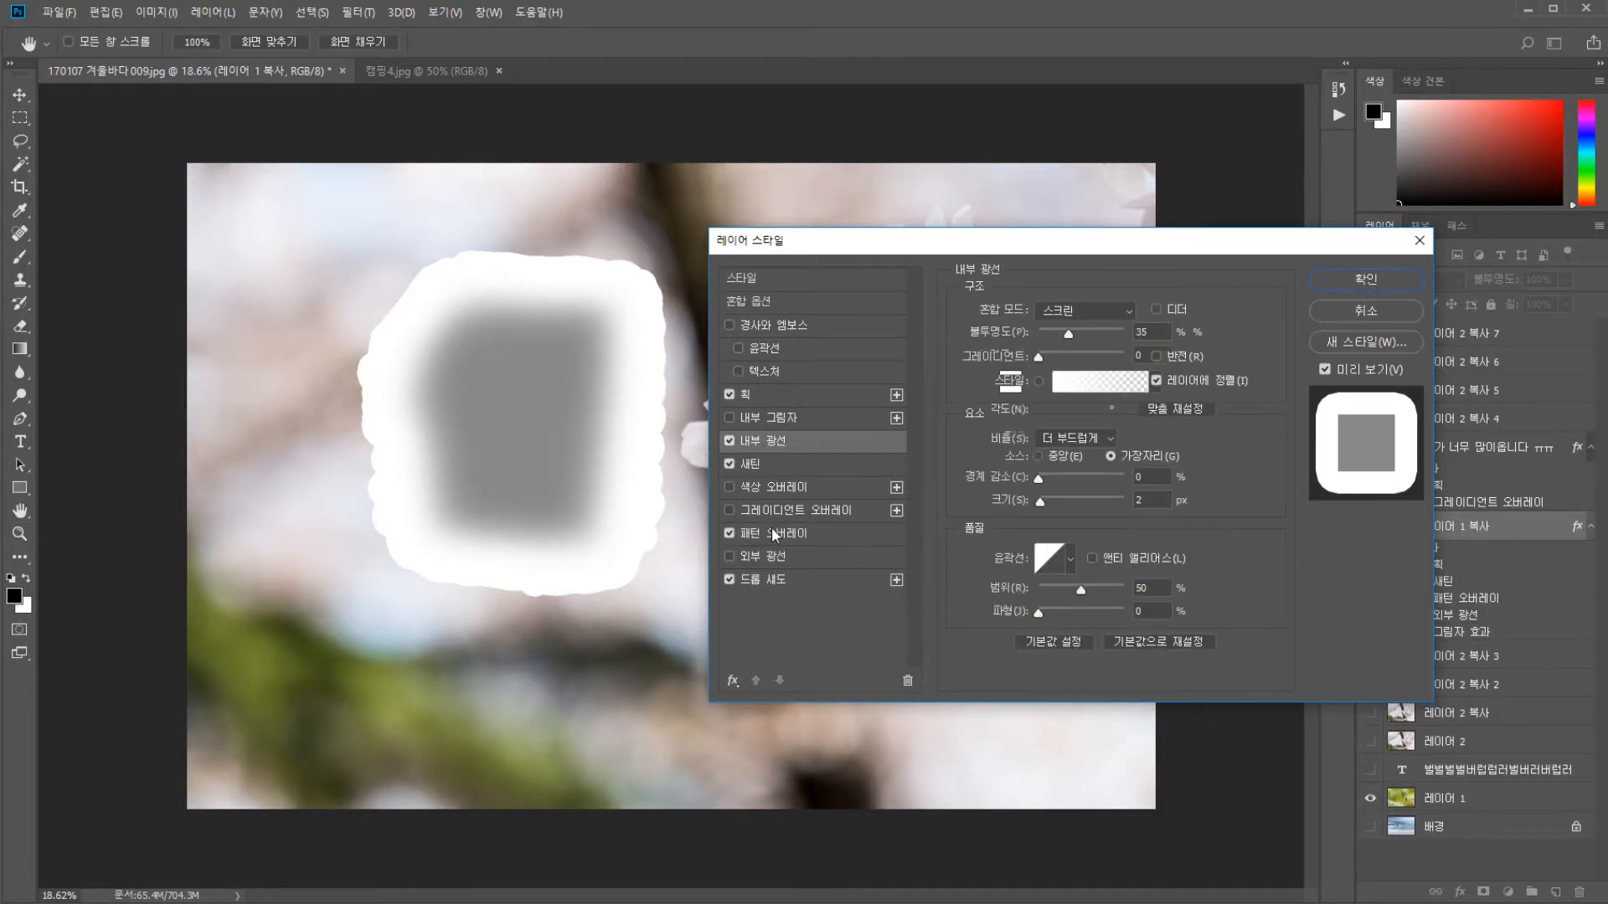
{"action": "left_click", "coordinate": [771, 512]}
{"action": "left_click", "coordinate": [871, 556]}
{"action": "left_click", "coordinate": [1348, 315]}
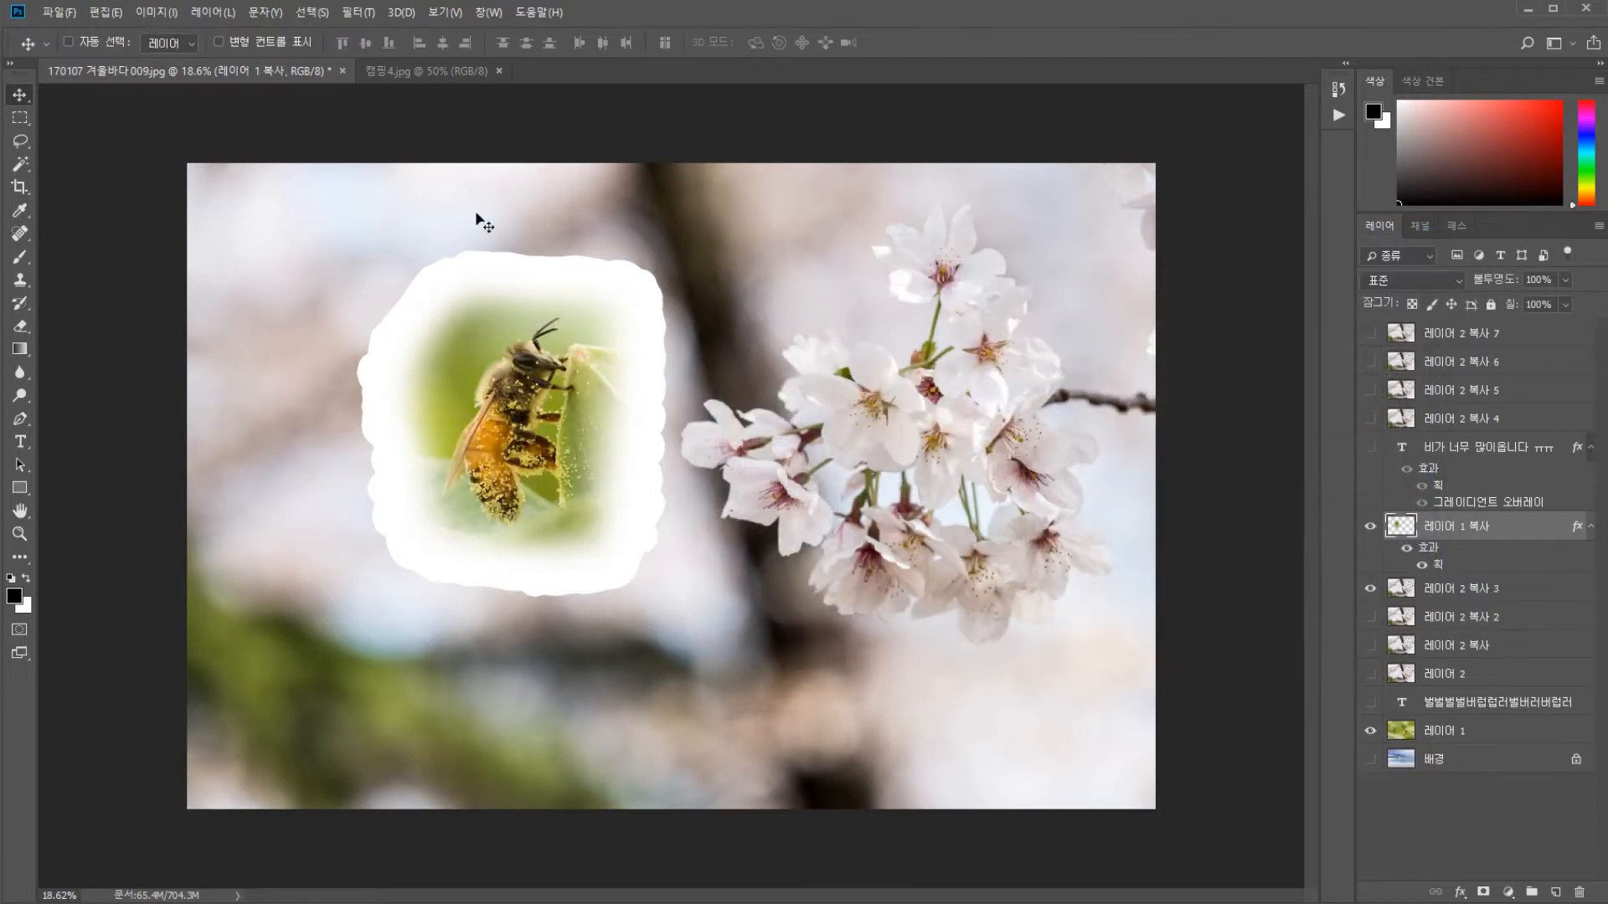
Switch to the 자료 folder in File Explorer and open the example file 파란하늘 대문.psd
{"action": "key", "text": "alt+Tab"}
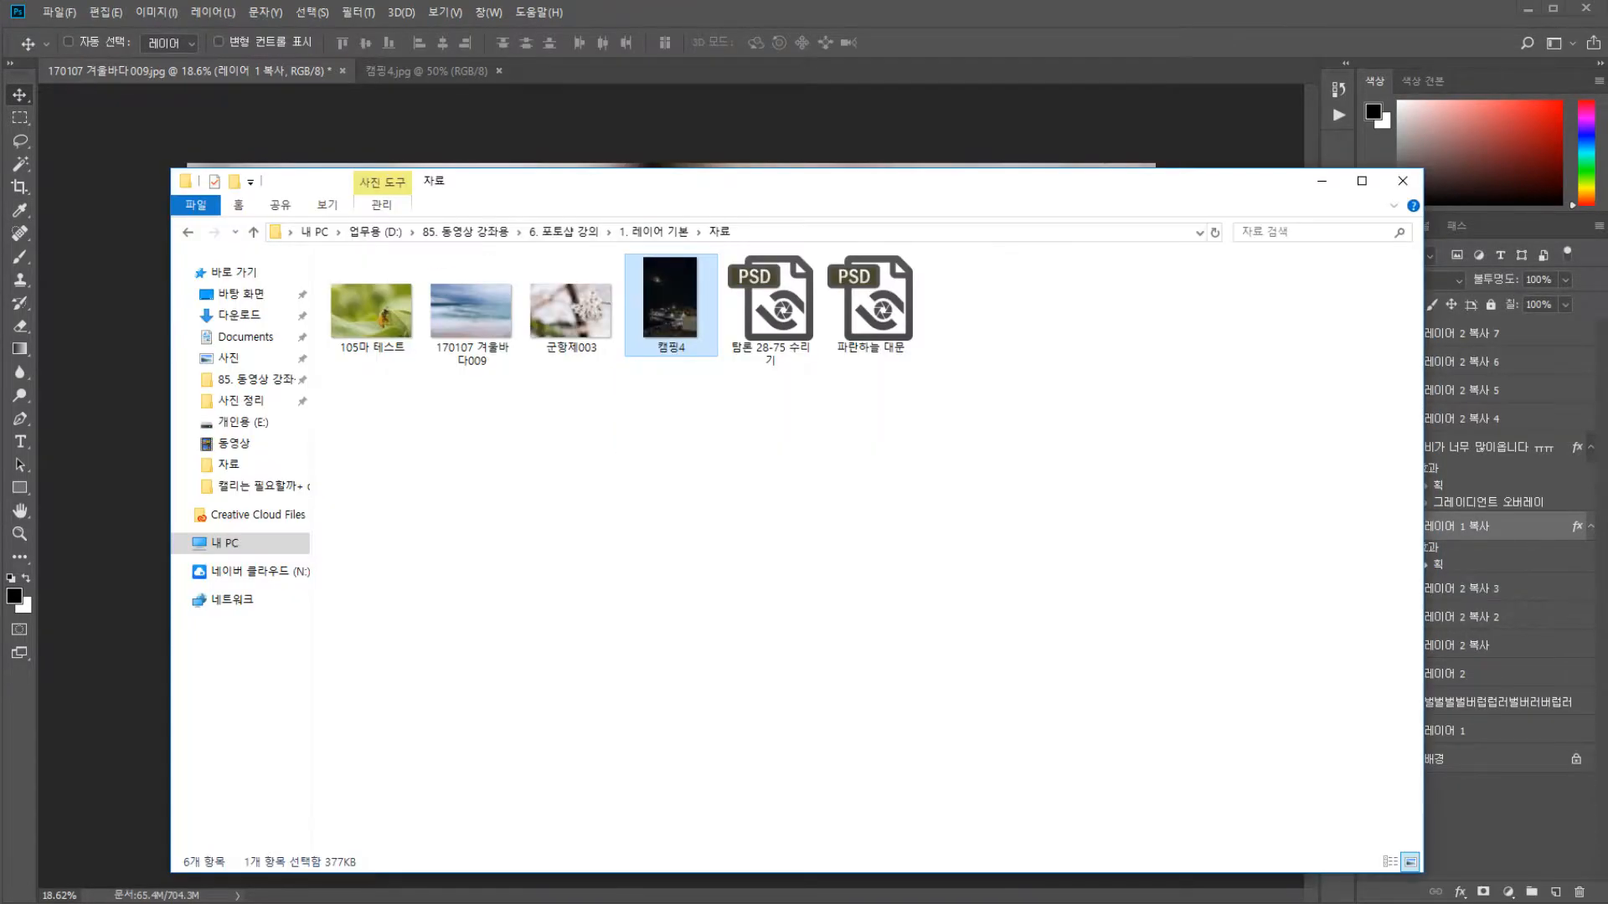
{"action": "left_click", "coordinate": [770, 301]}
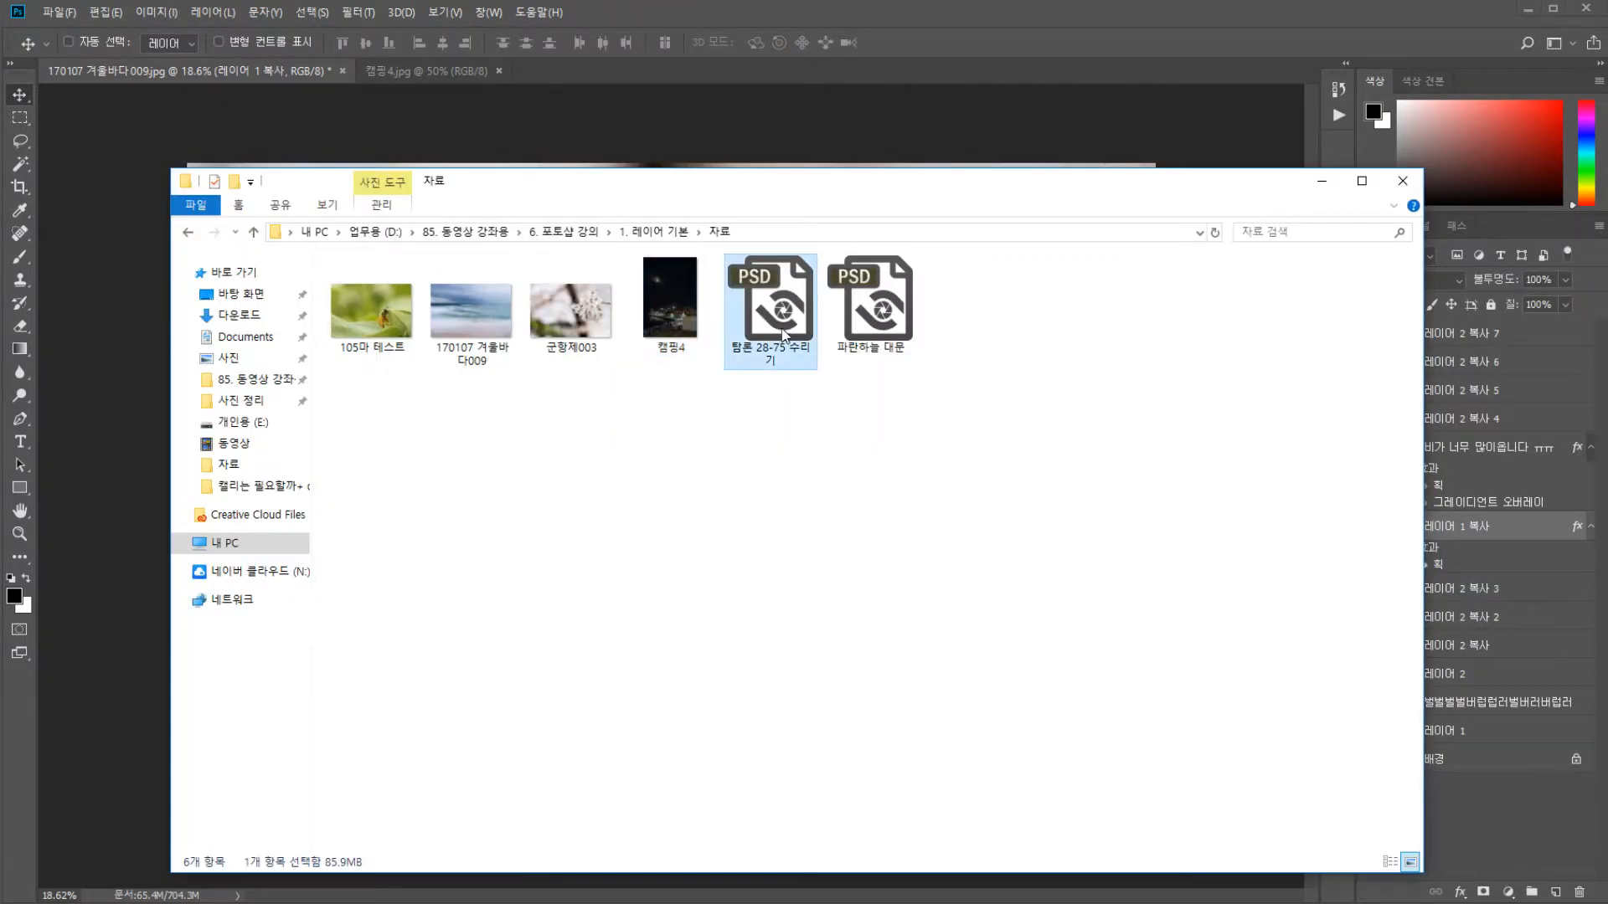
{"action": "left_click", "coordinate": [893, 337], "text": "ctrl"}
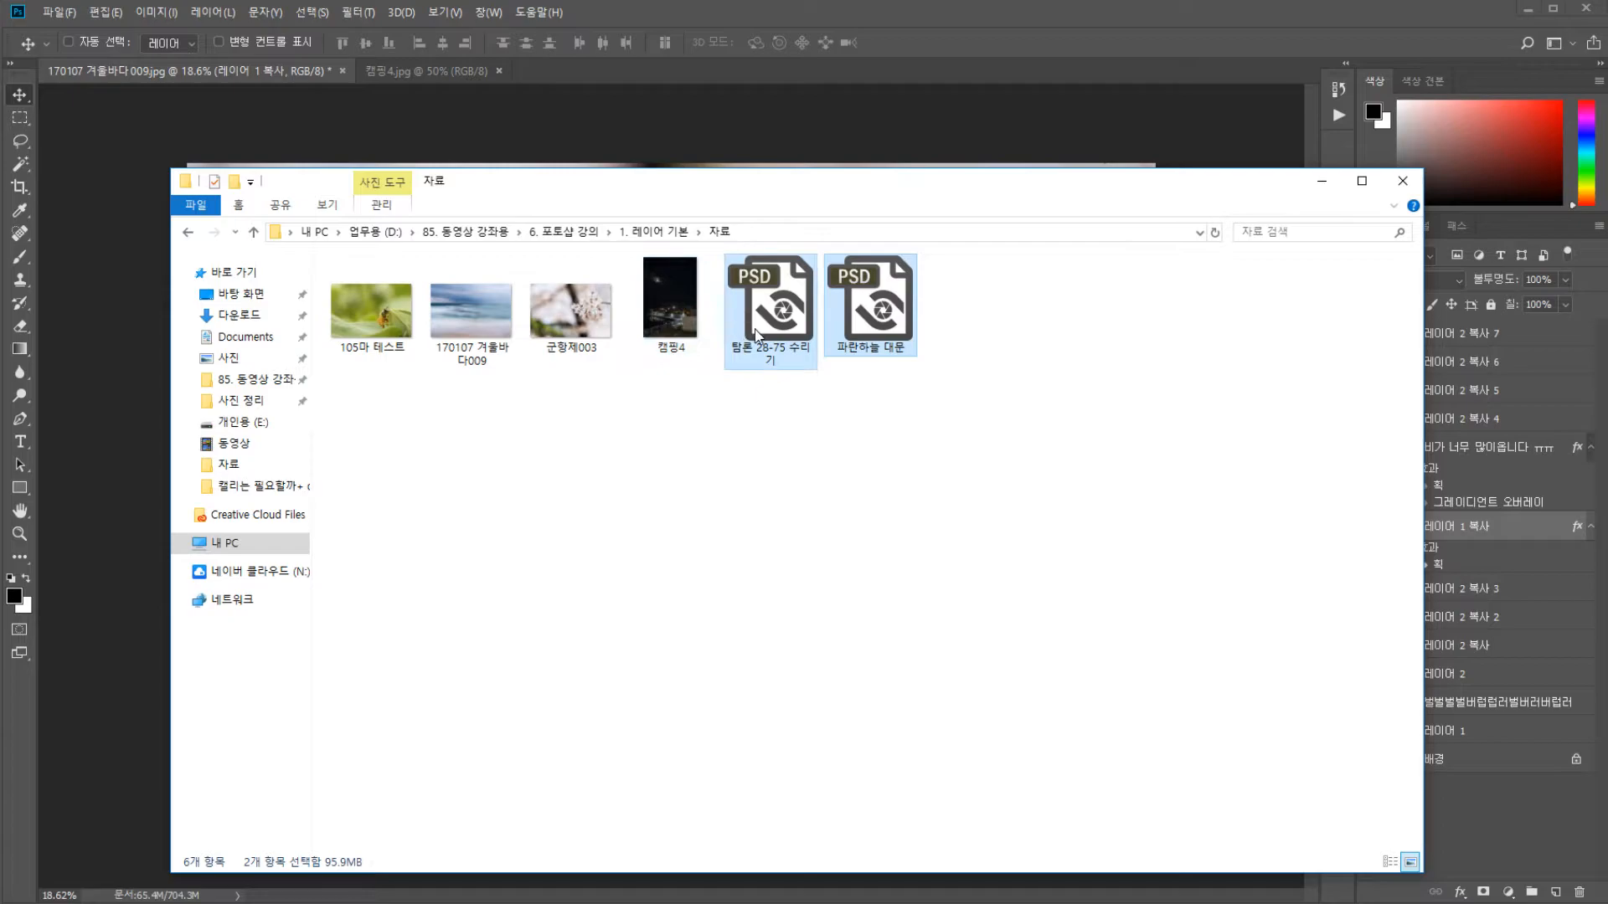
{"action": "left_click_drag", "start_coordinate": [796, 312], "coordinate": [829, 367]}
{"action": "left_click", "coordinate": [946, 313]}
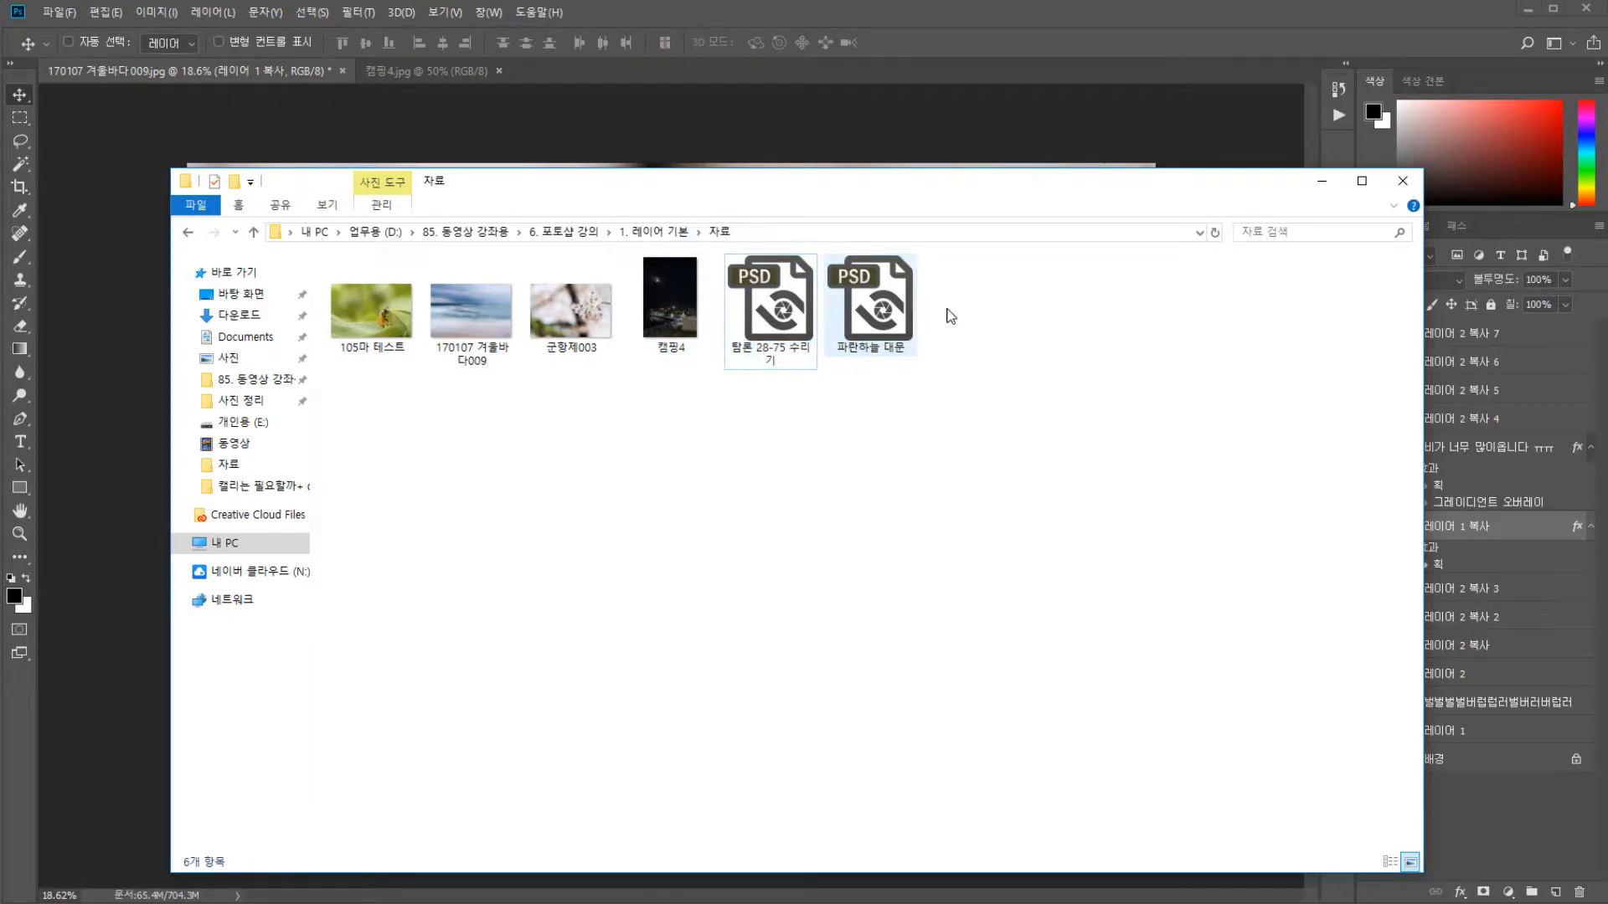
{"action": "double_click", "coordinate": [889, 316]}
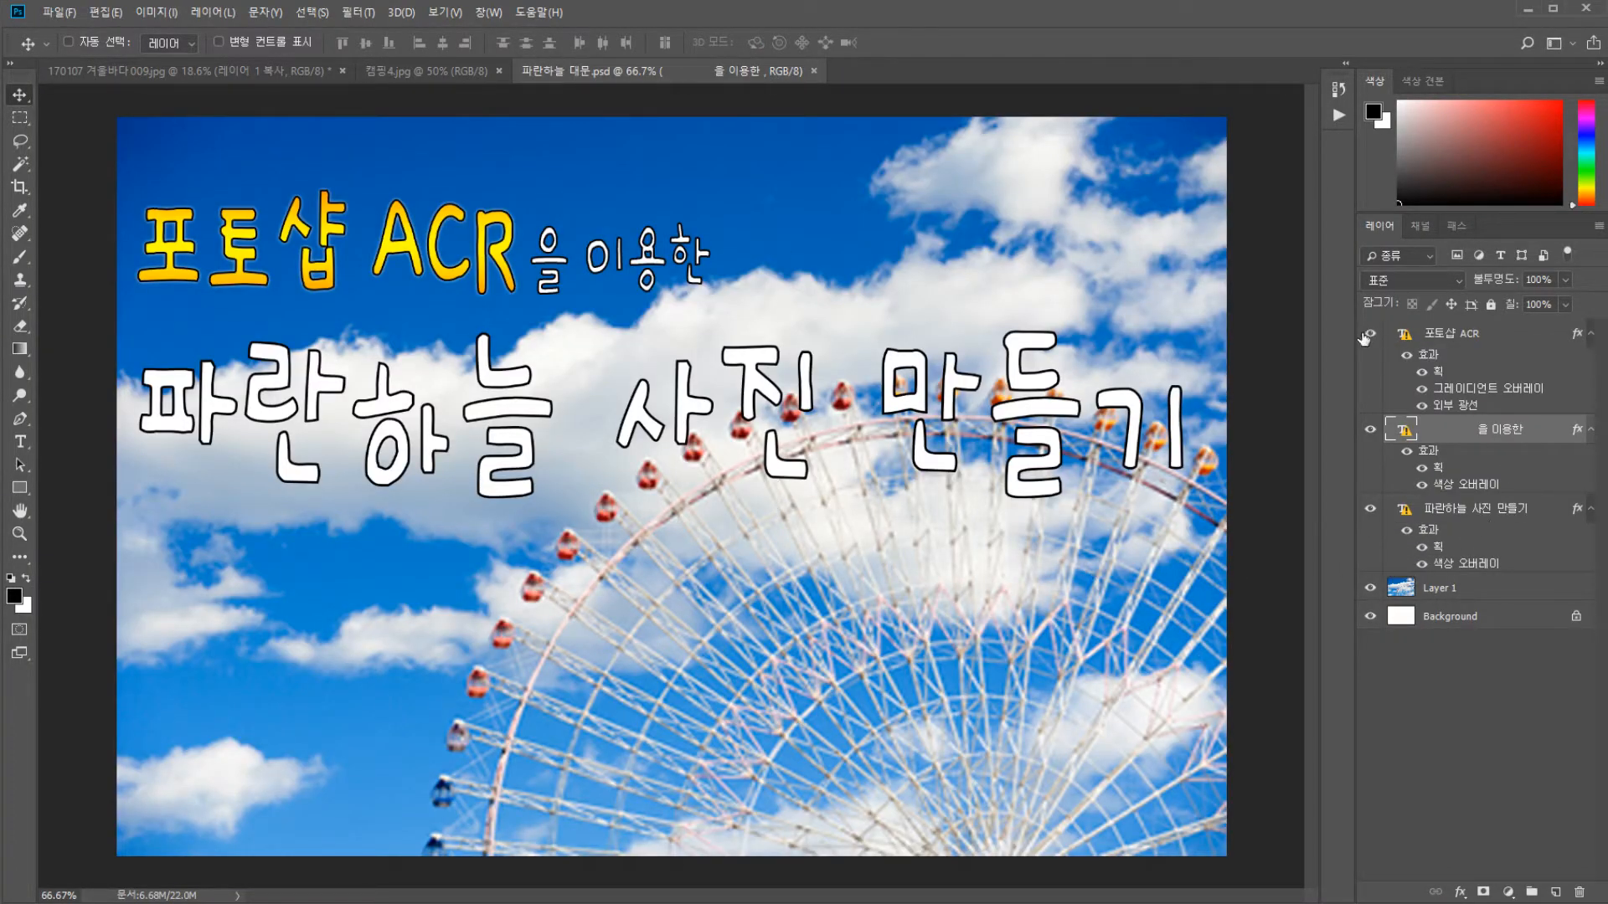
Hide the three text layers of 파란하늘 대문.psd and select the photo layer Layer 1
{"action": "left_click", "coordinate": [1369, 339]}
{"action": "left_click", "coordinate": [1370, 430]}
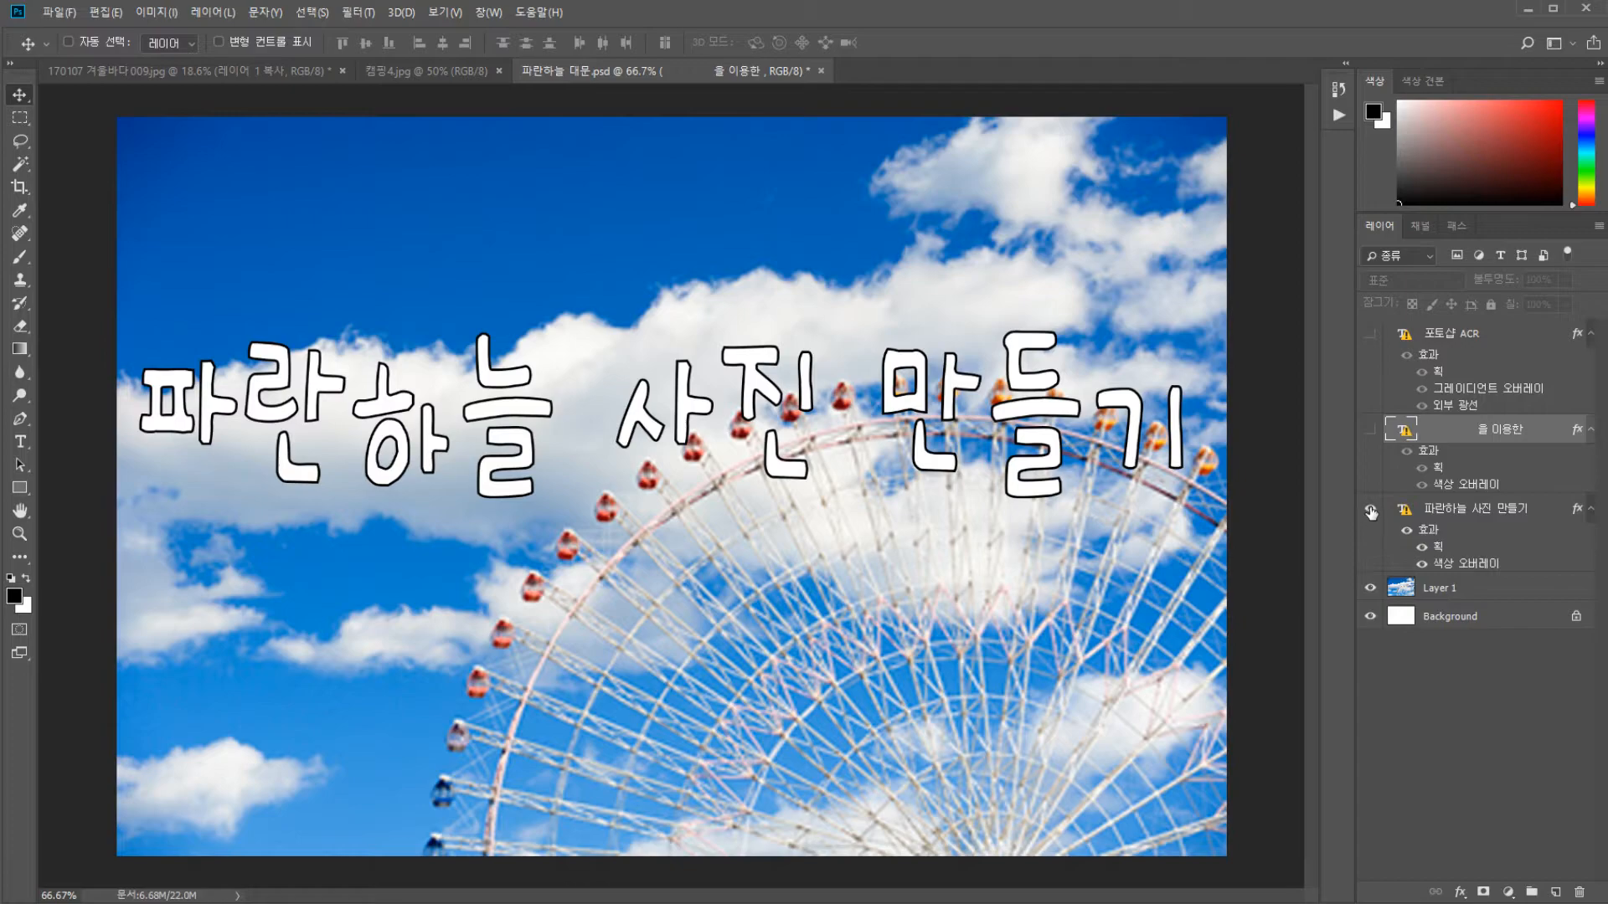
{"action": "left_click", "coordinate": [1371, 510]}
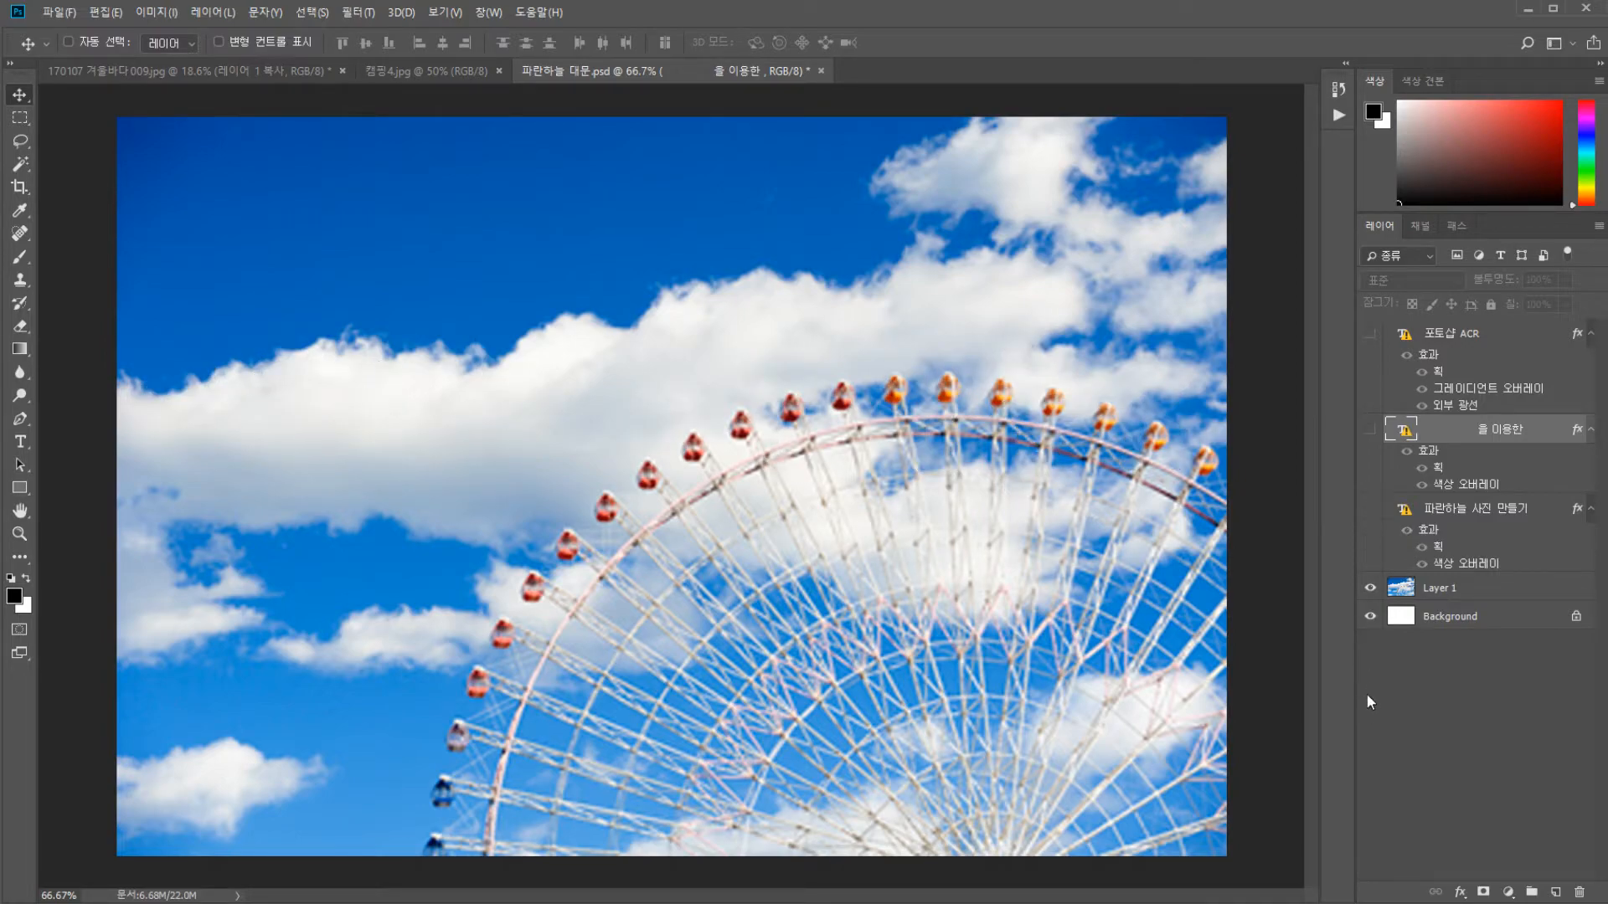
{"action": "left_click", "coordinate": [1485, 590]}
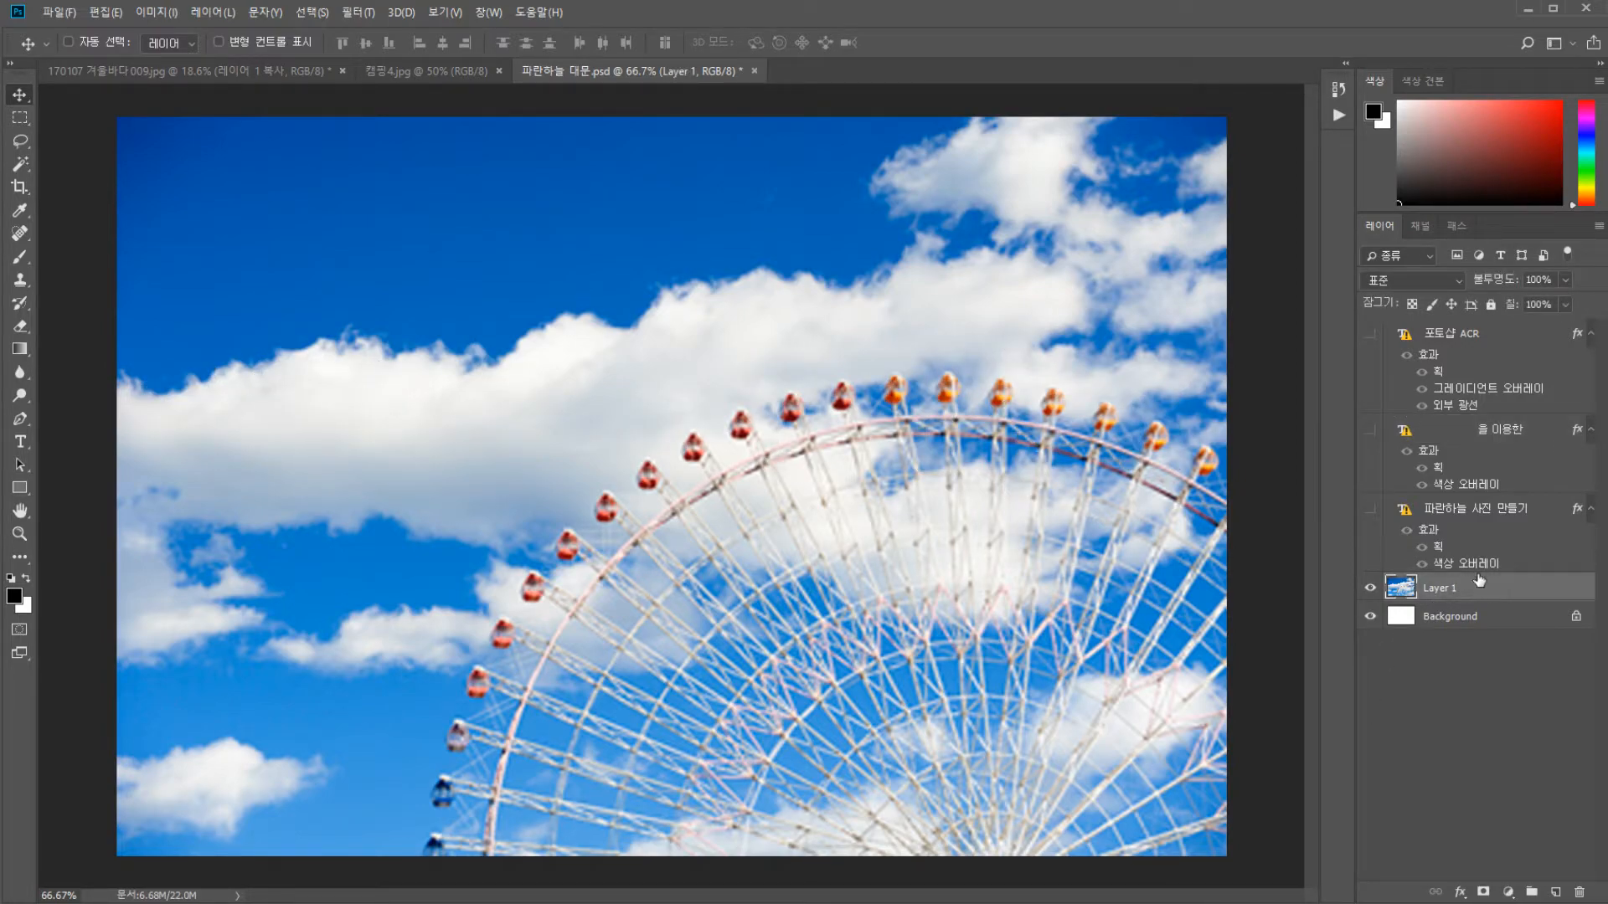
Show the three text layers again one by one, from 파란하늘 사진 만들기 up to 포토샵 ACR, and select 포토샵 ACR
{"action": "left_click", "coordinate": [1371, 509]}
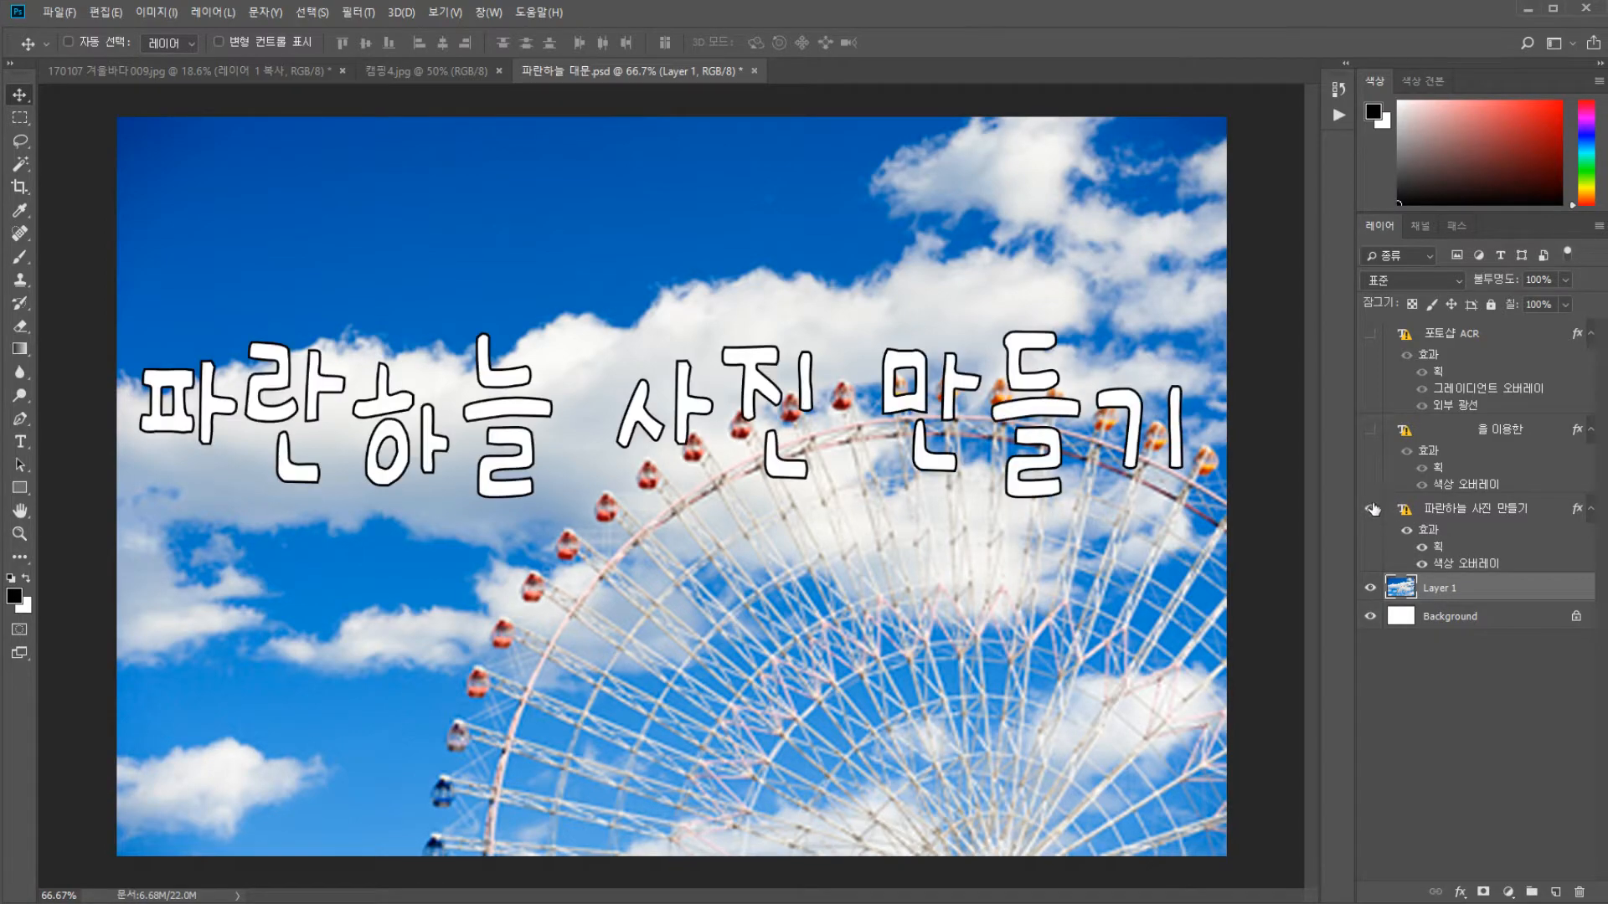
{"action": "left_click", "coordinate": [1371, 429]}
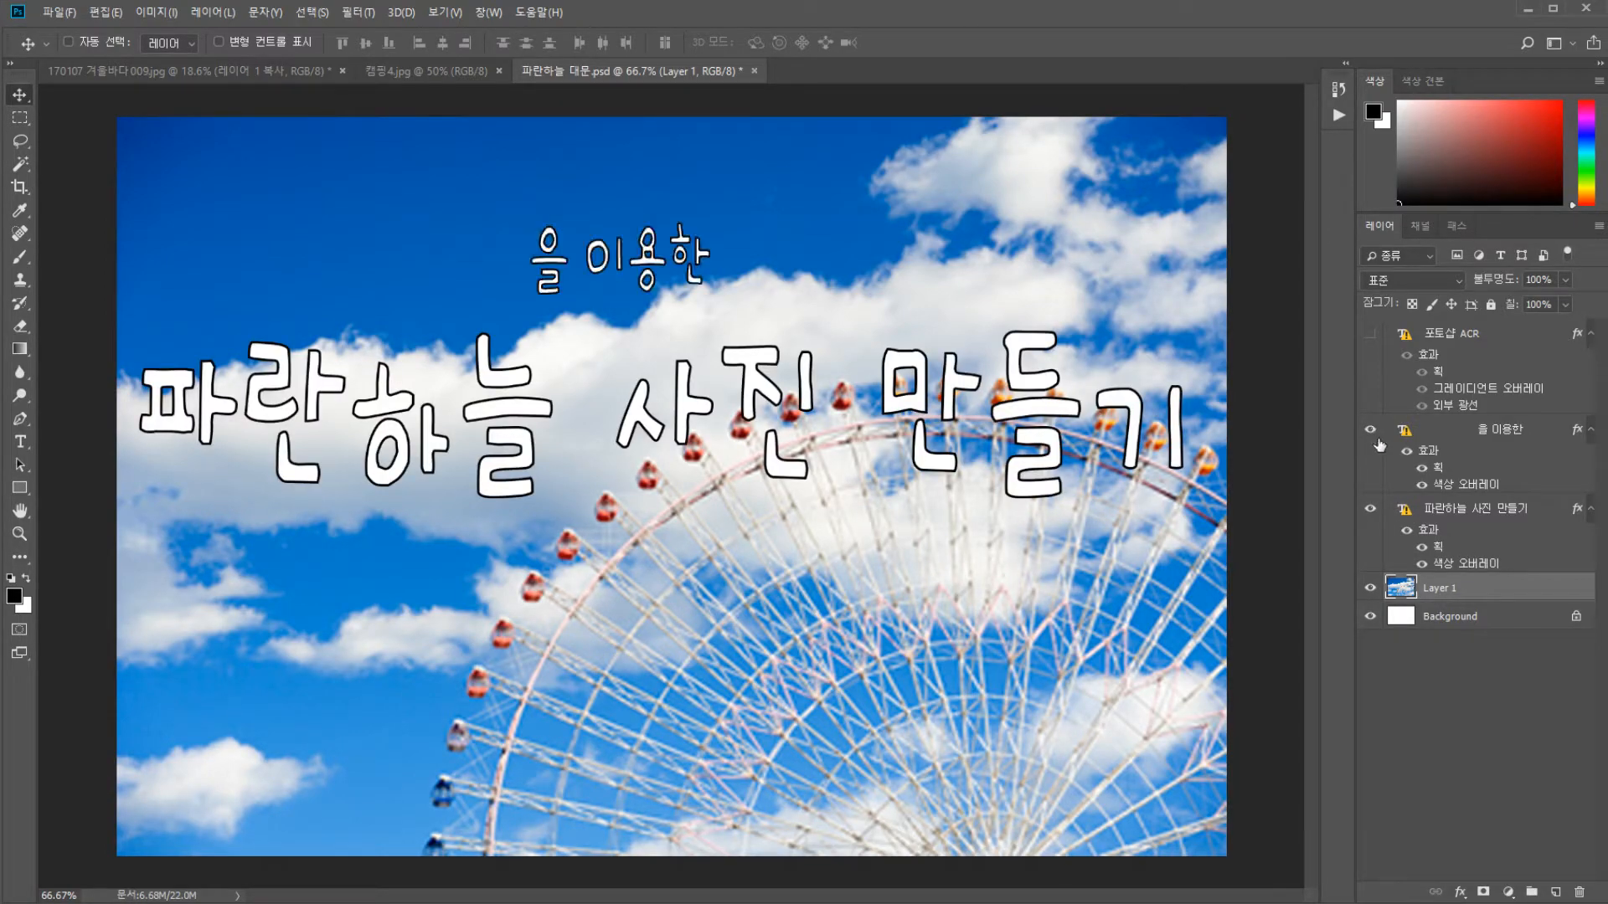
{"action": "left_click", "coordinate": [1379, 334]}
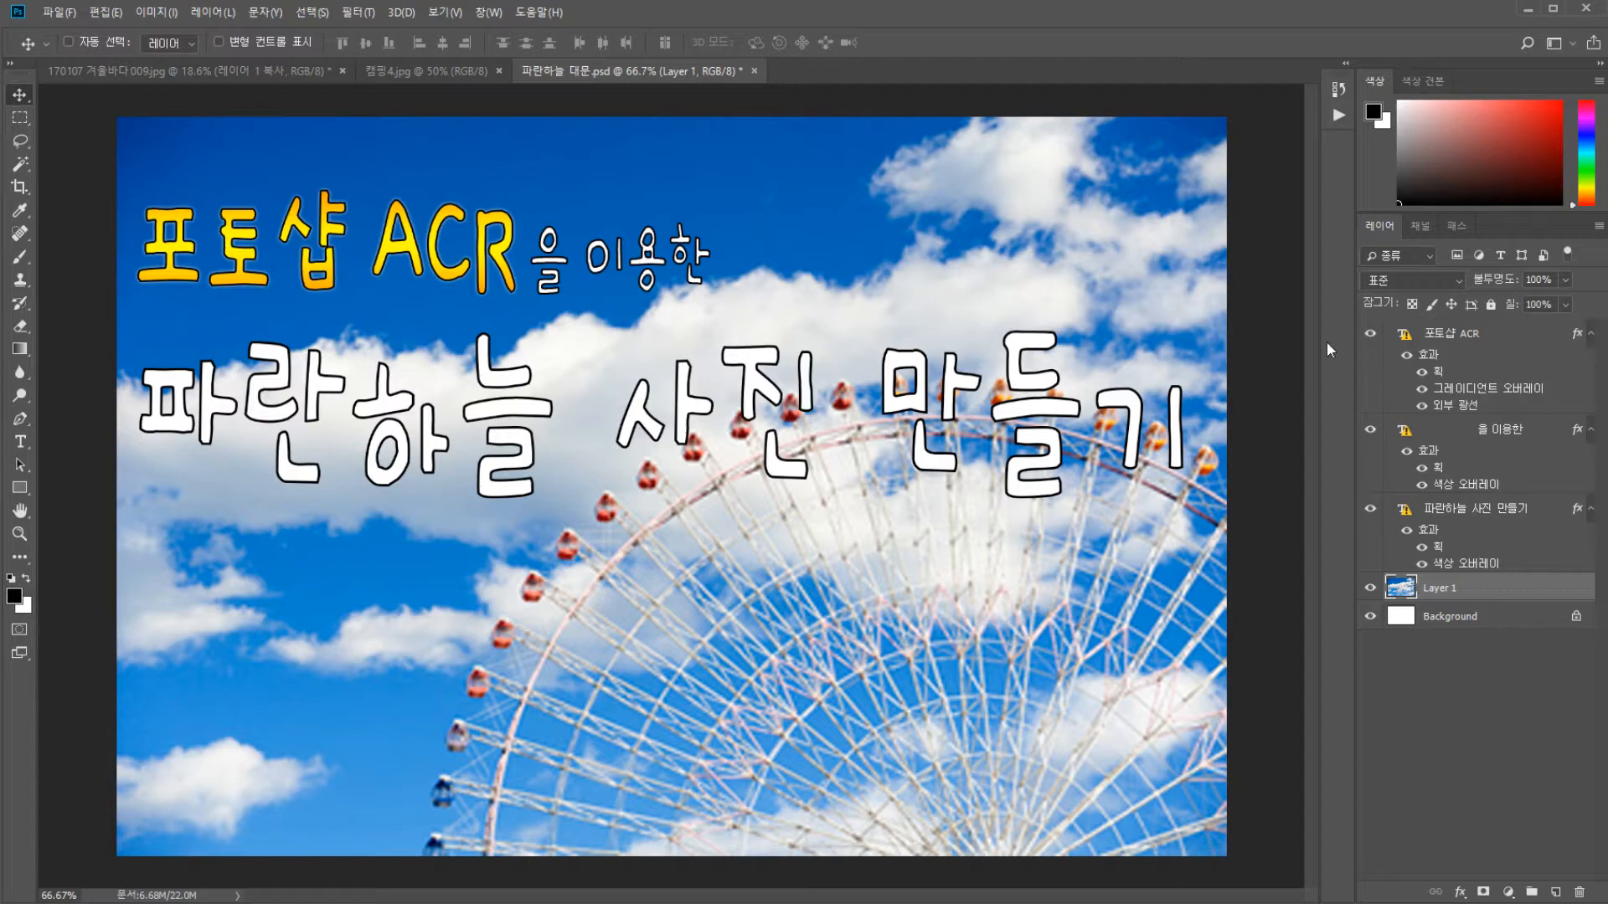
{"action": "left_click", "coordinate": [1499, 385]}
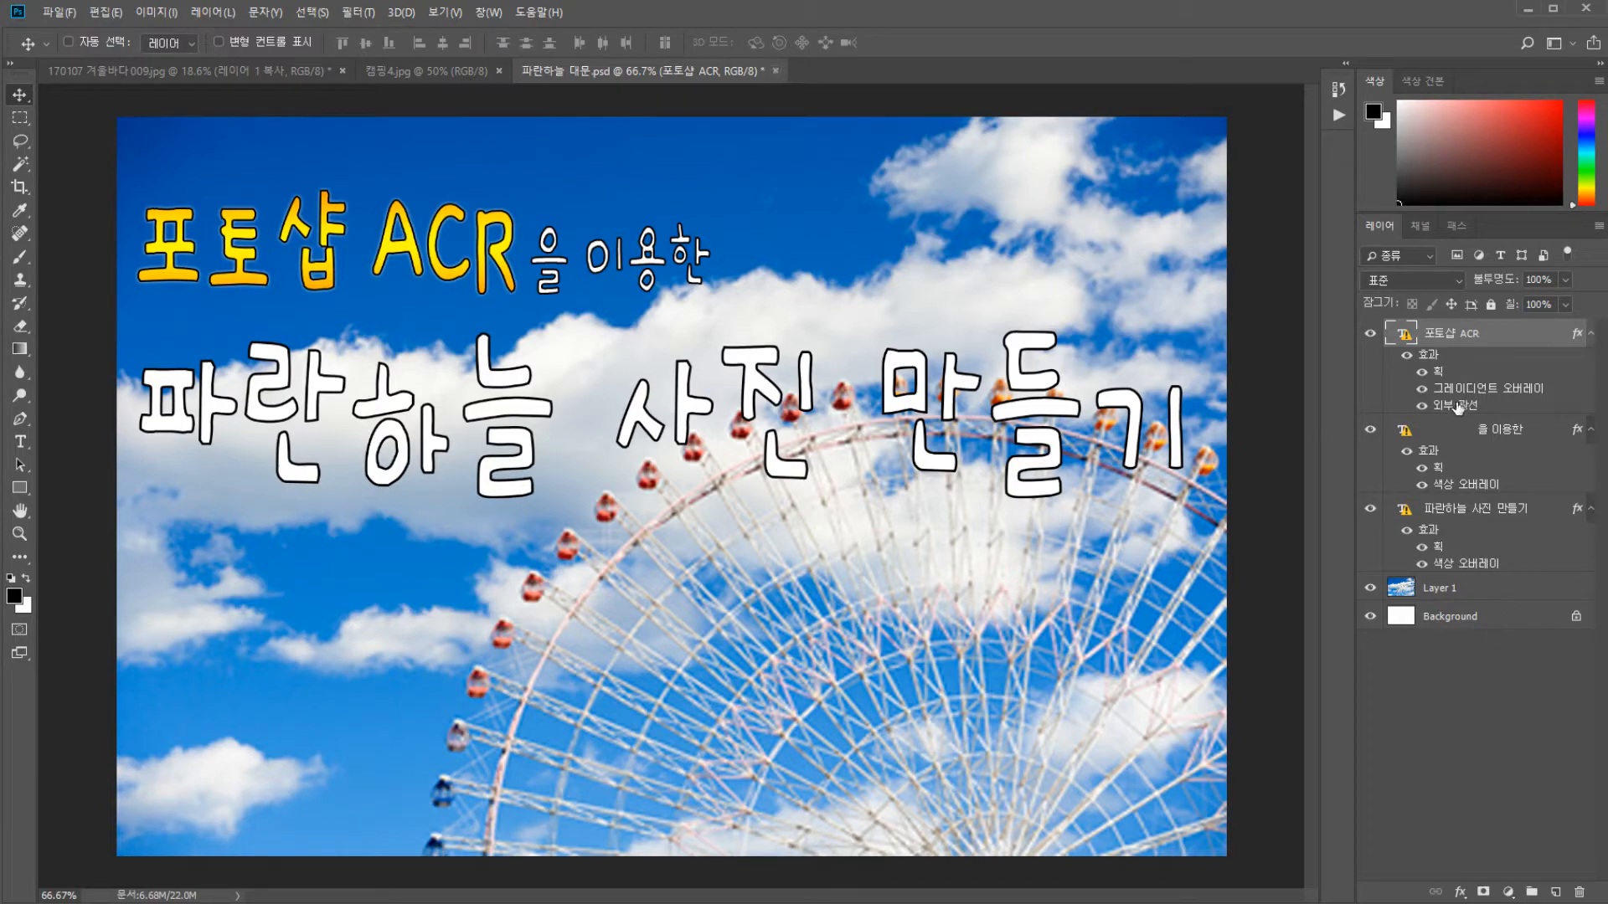
Close 파란하늘 대문.psd without saving and open 탐론 28-75 수리기.psd from the 자료 folder
{"action": "left_click", "coordinate": [776, 71]}
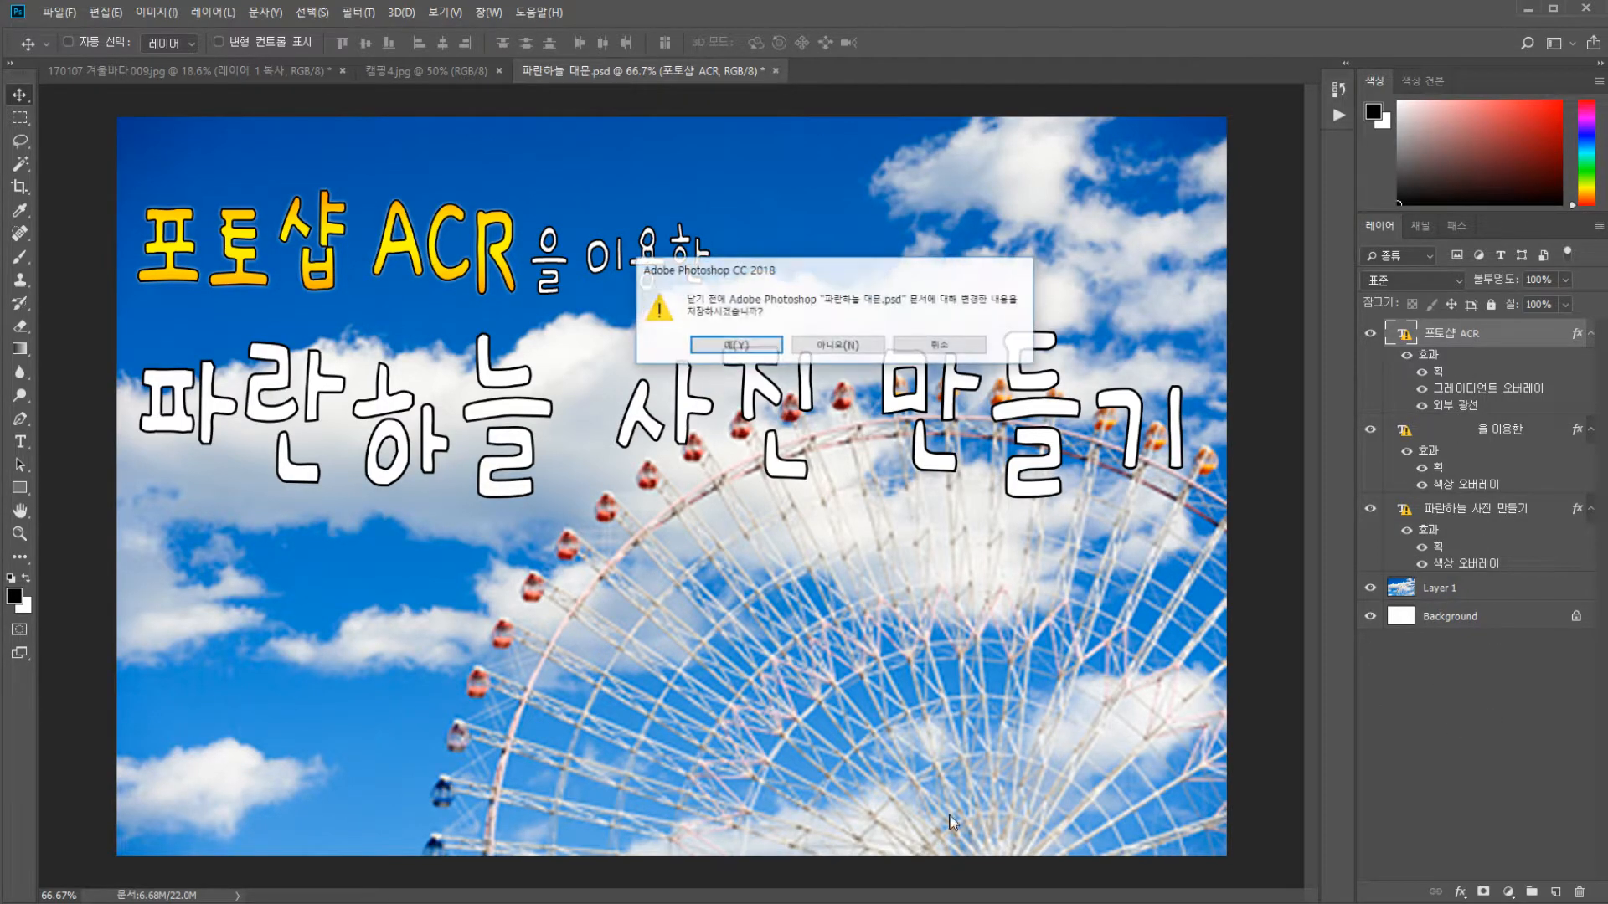
{"action": "left_click", "coordinate": [842, 353]}
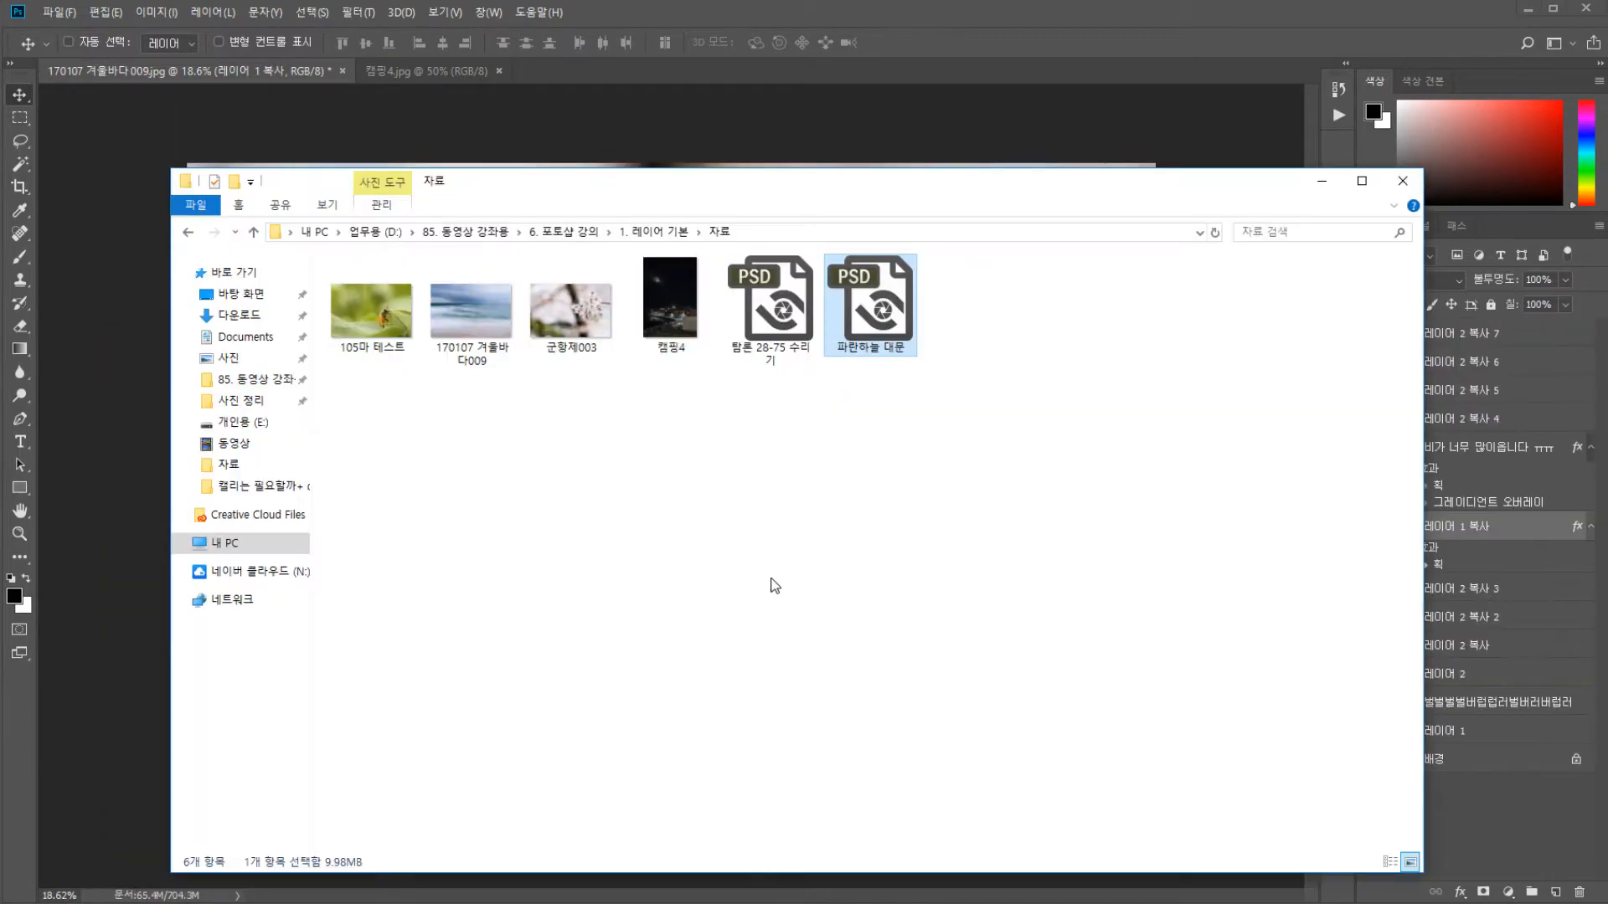
{"action": "left_click", "coordinate": [765, 287]}
{"action": "left_click", "coordinate": [762, 63]}
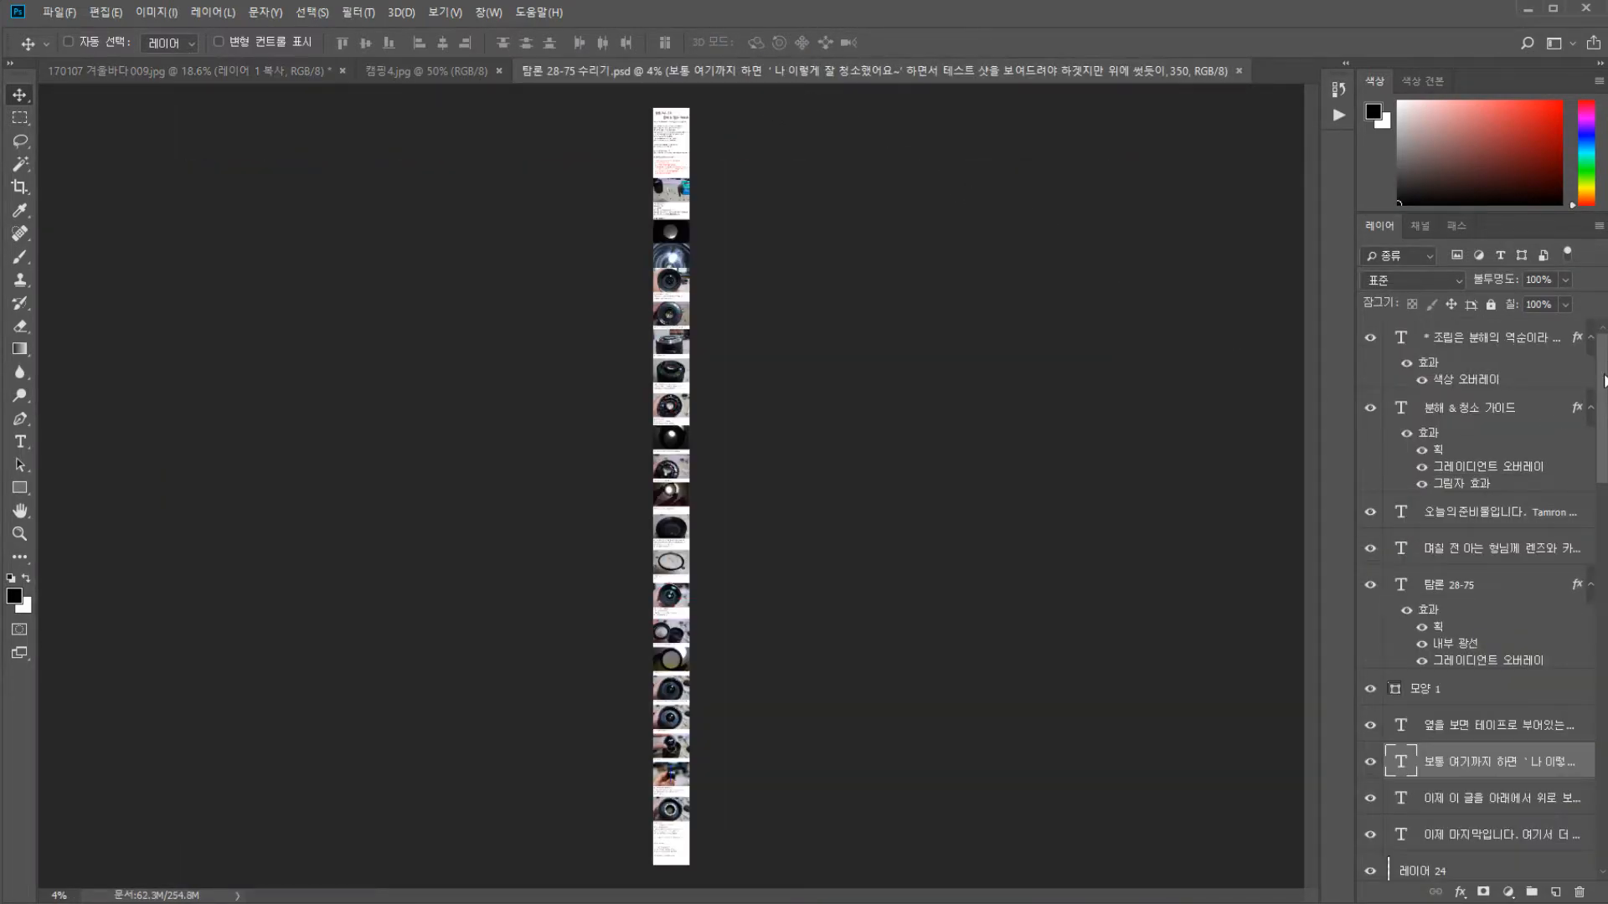
Look through the whole layer stack of the lens repair guide and select 레이어 32
{"action": "left_click_drag", "start_coordinate": [1604, 381], "coordinate": [1603, 763]}
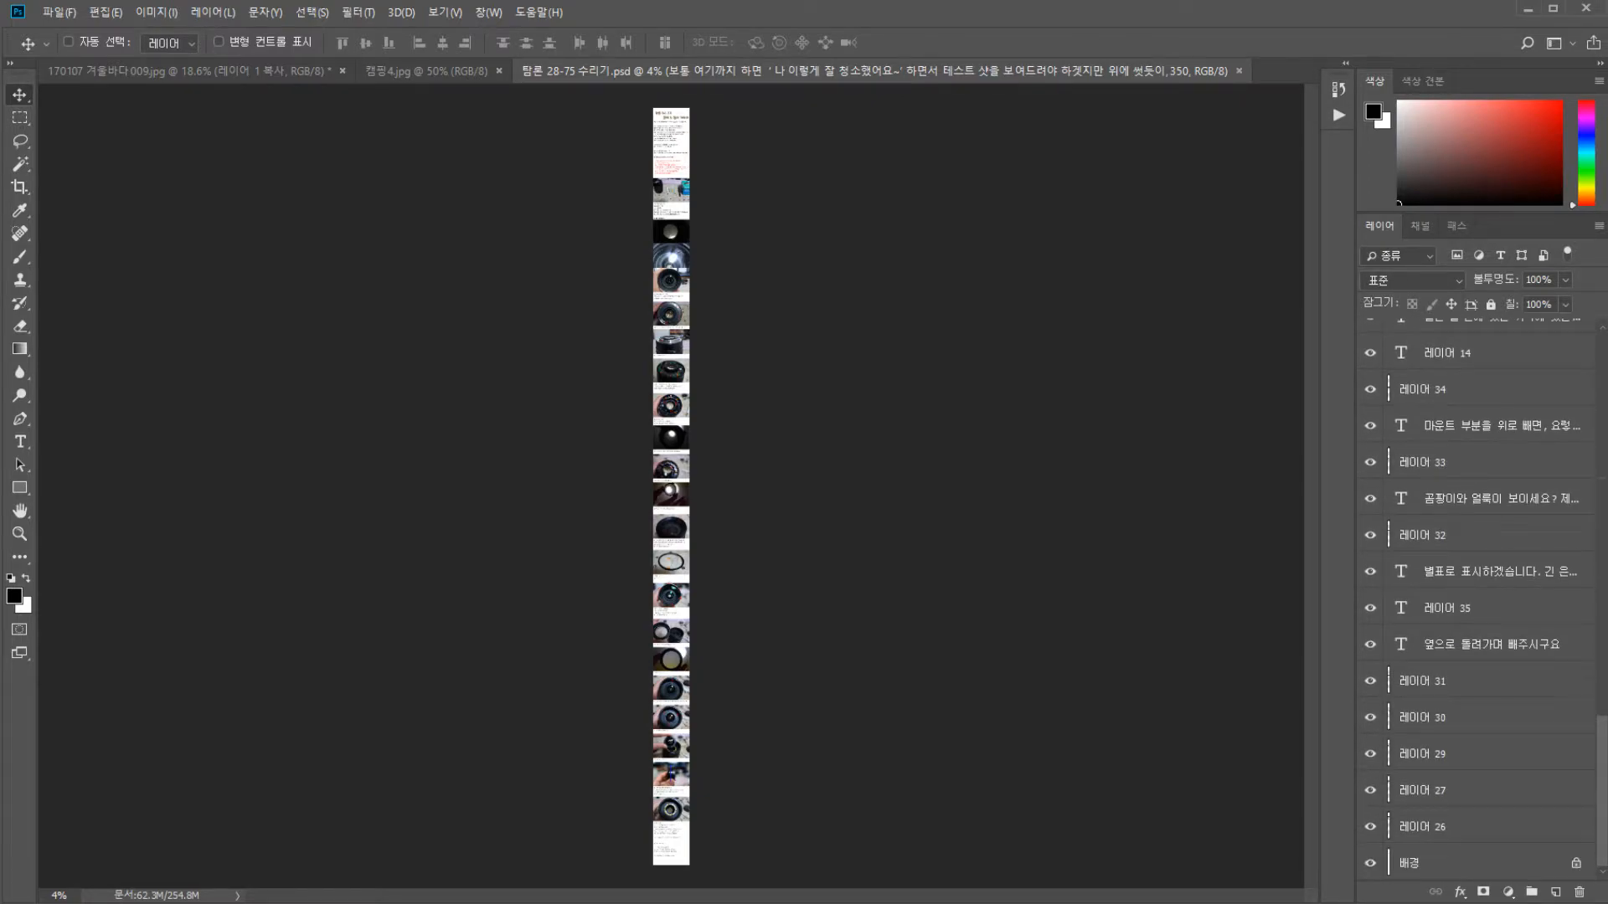
{"action": "left_click", "coordinate": [1497, 572]}
{"action": "left_click", "coordinate": [1459, 535]}
{"action": "left_click_drag", "start_coordinate": [1603, 779], "coordinate": [1560, 371]}
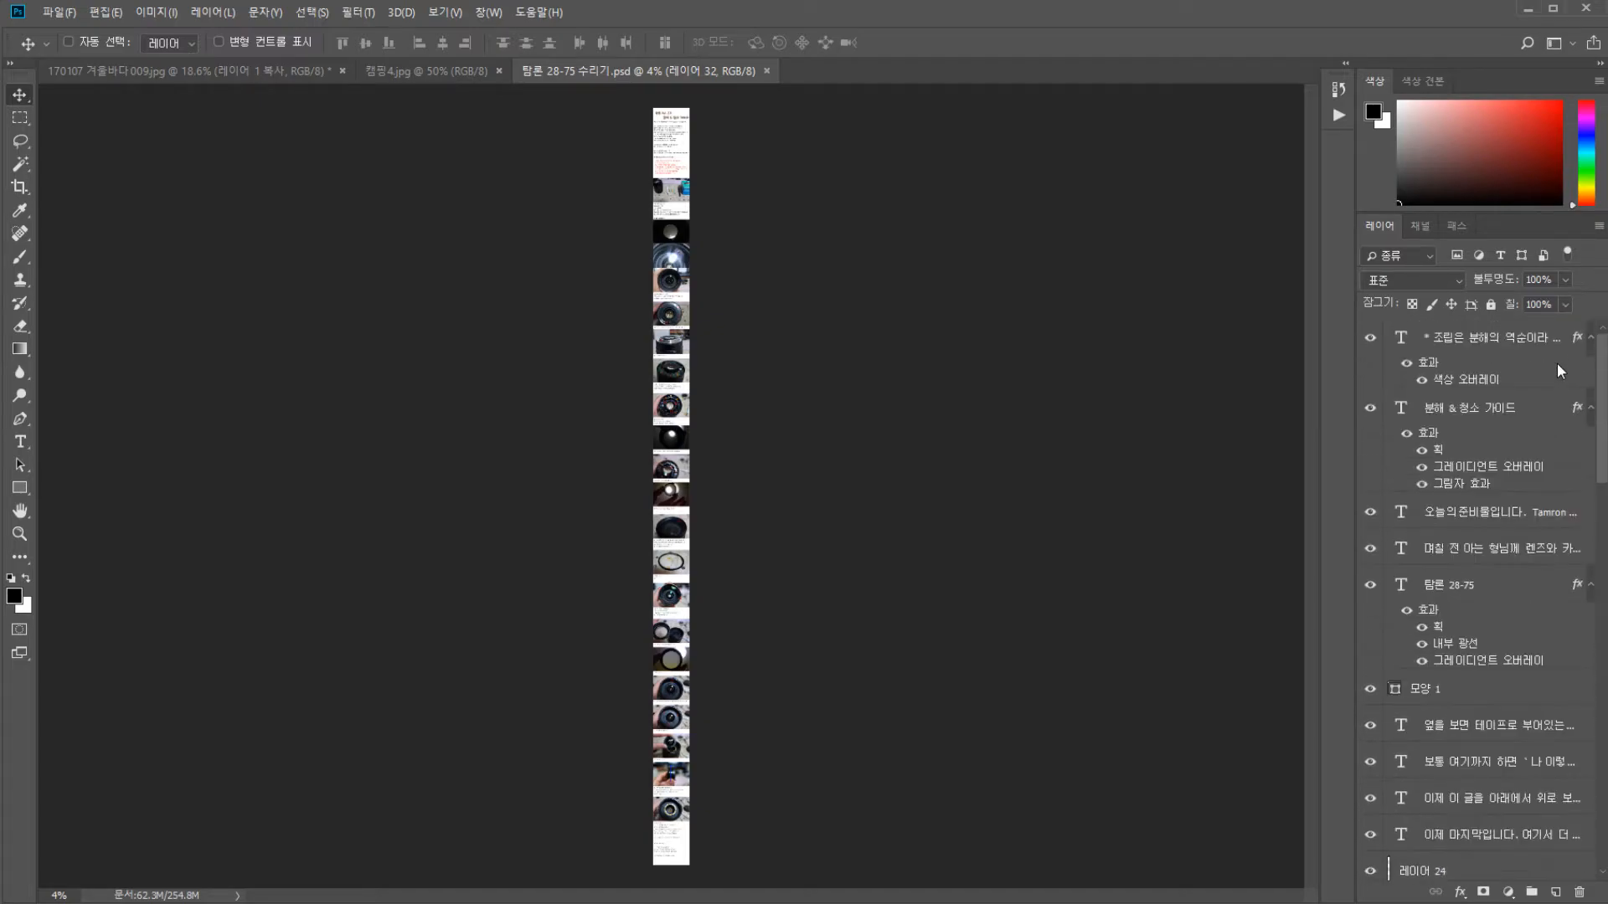
Examine the guide's lens photos, title and introduction text, and the layers that make up the page
{"action": "scroll", "coordinate": [652, 284], "scroll_direction": "up", "scroll_amount": 15}
{"action": "left_click_drag", "start_coordinate": [337, 396], "coordinate": [760, 358]}
{"action": "scroll", "coordinate": [761, 359], "scroll_direction": "down", "scroll_amount": 5}
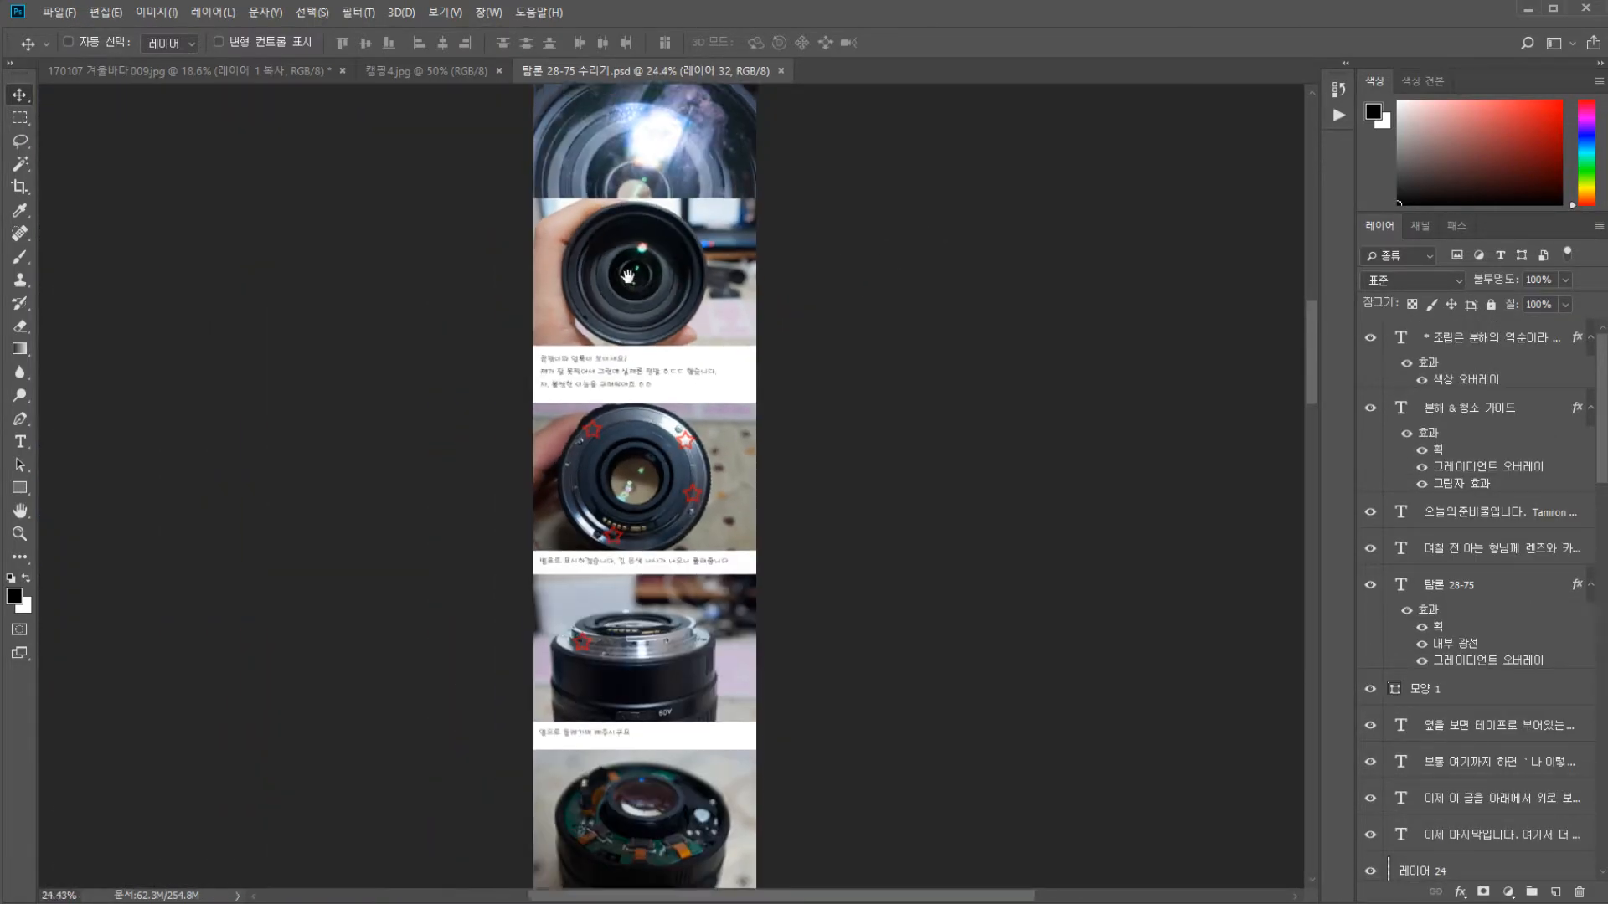
{"action": "left_click_drag", "start_coordinate": [787, 243], "coordinate": [776, 613]}
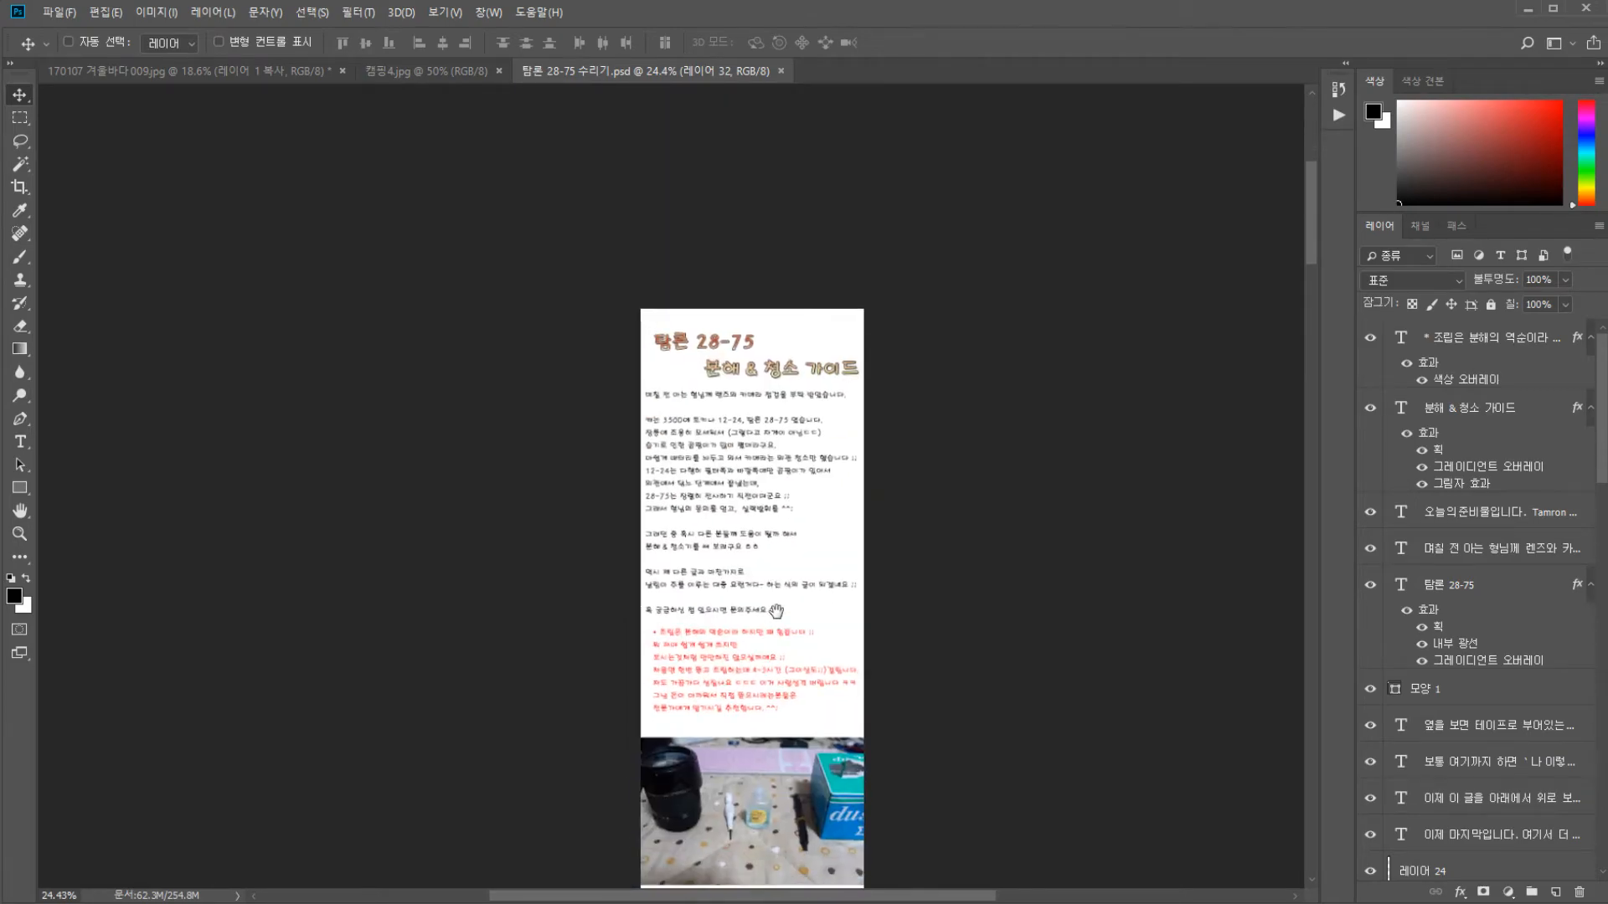
{"action": "scroll", "coordinate": [758, 449], "scroll_direction": "up", "scroll_amount": 2}
{"action": "scroll", "coordinate": [751, 429], "scroll_direction": "up", "scroll_amount": 1}
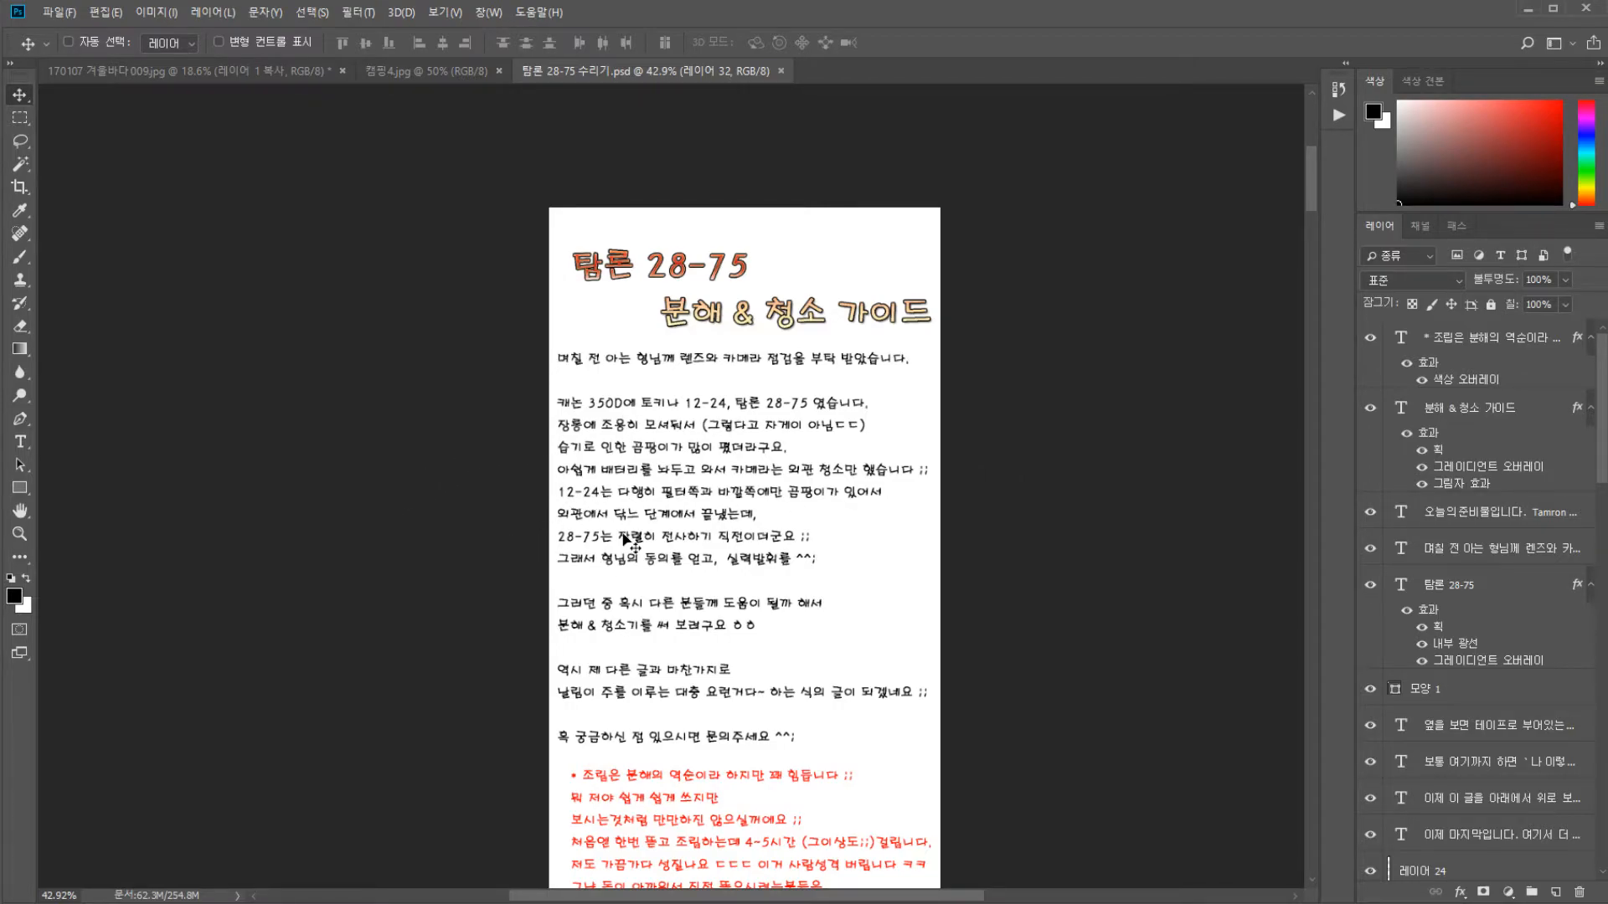
{"action": "left_click_drag", "start_coordinate": [989, 647], "coordinate": [1002, 523]}
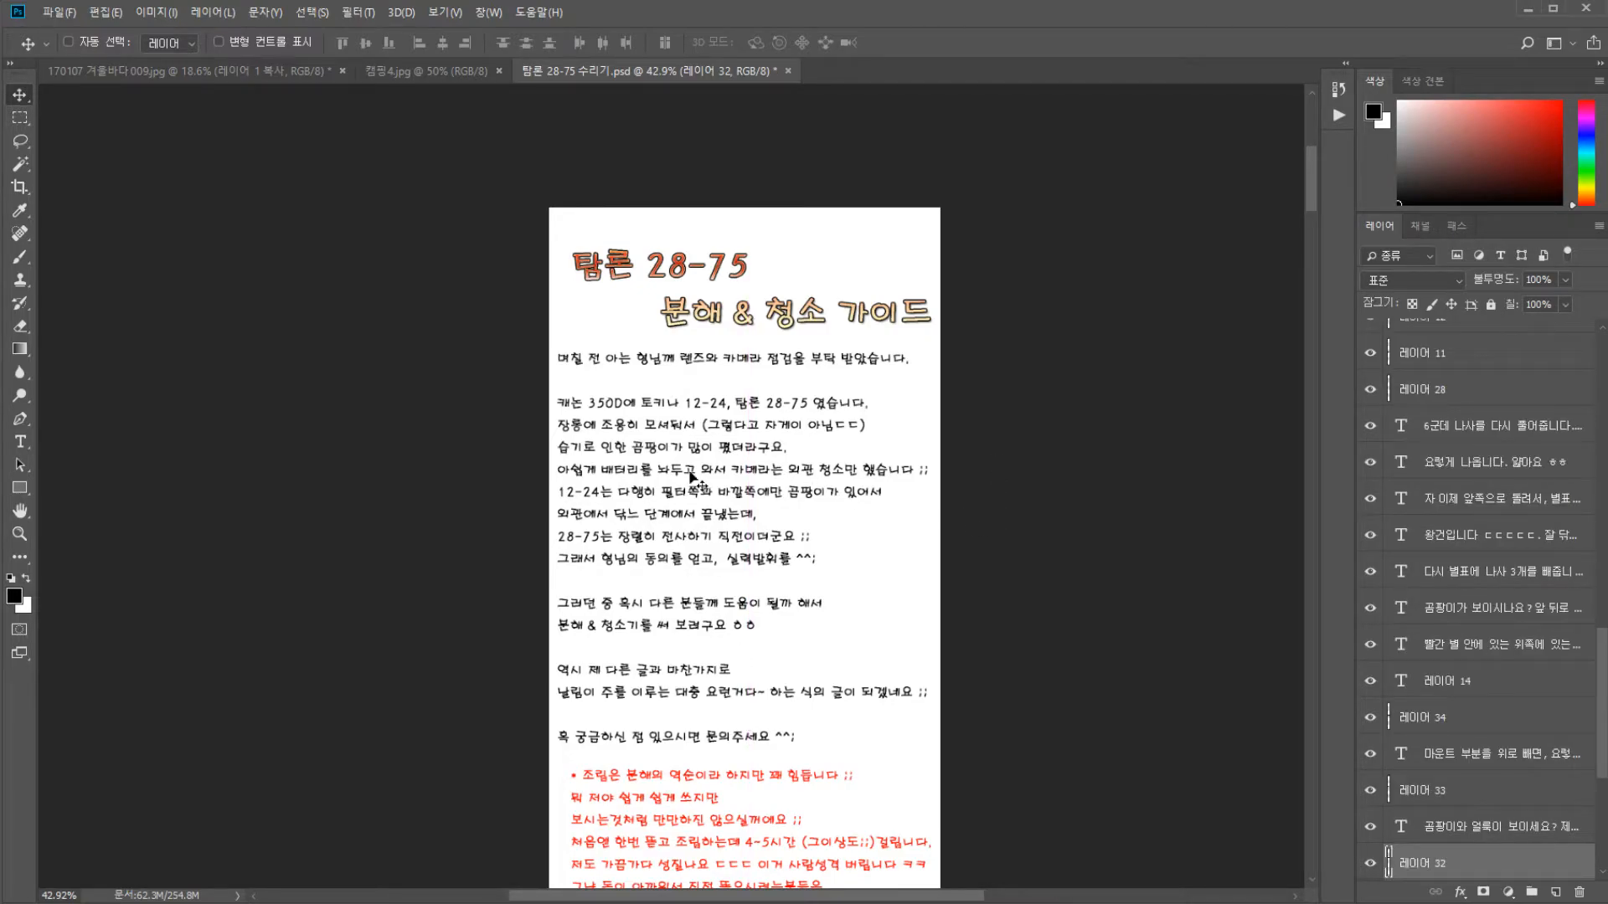
{"action": "scroll", "coordinate": [1462, 551], "scroll_direction": "down", "scroll_amount": 4}
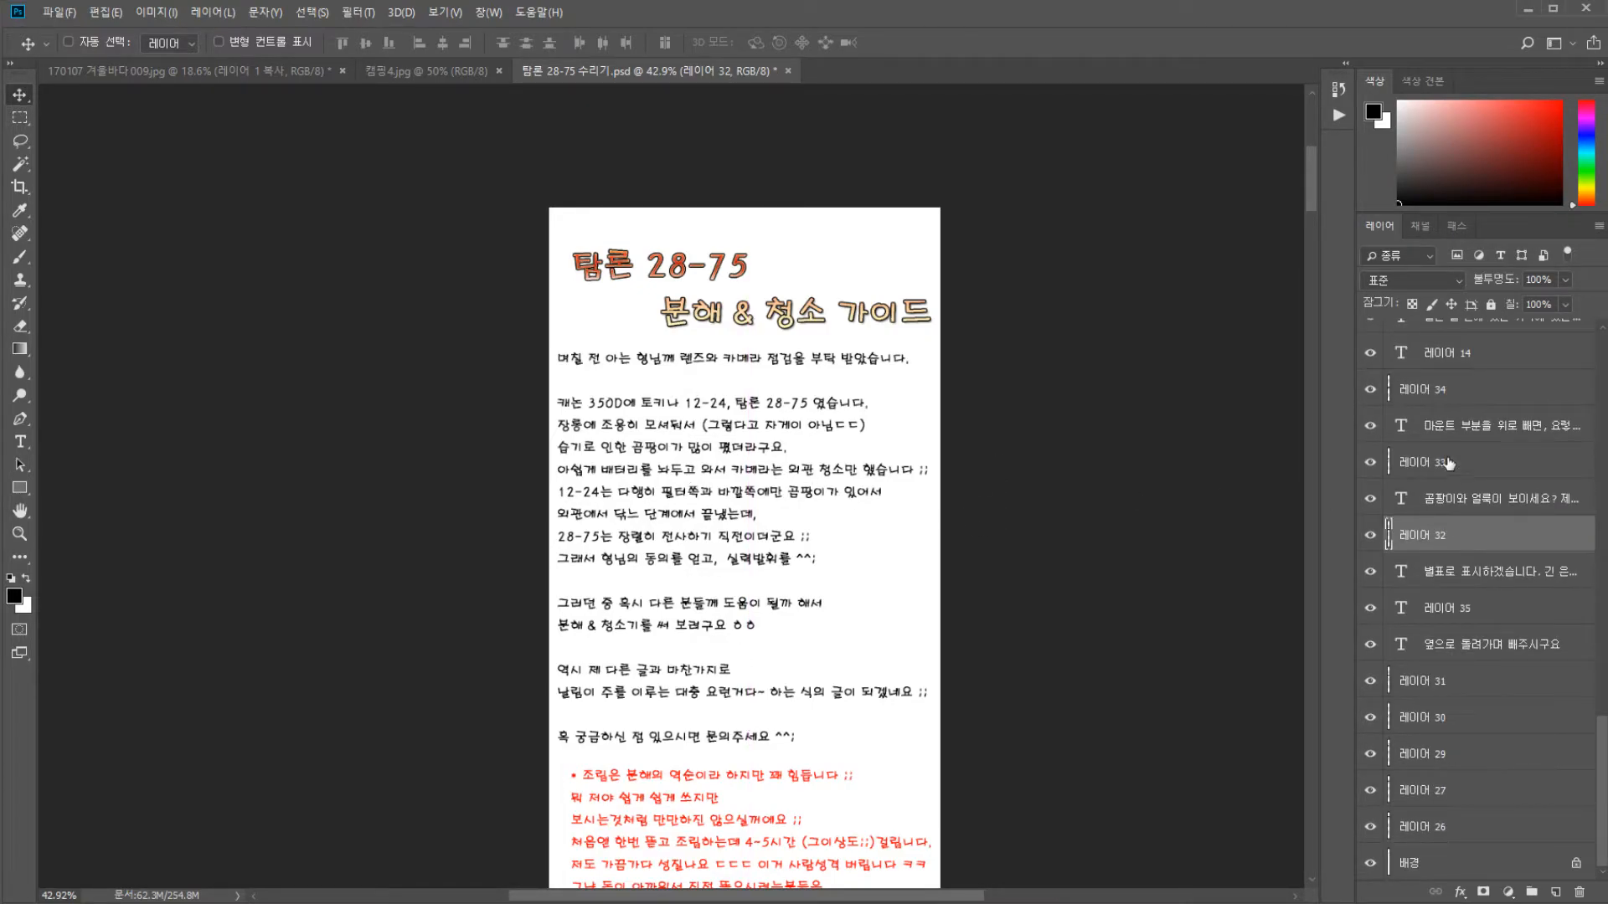
{"action": "scroll", "coordinate": [1118, 569], "scroll_direction": "down", "scroll_amount": 3}
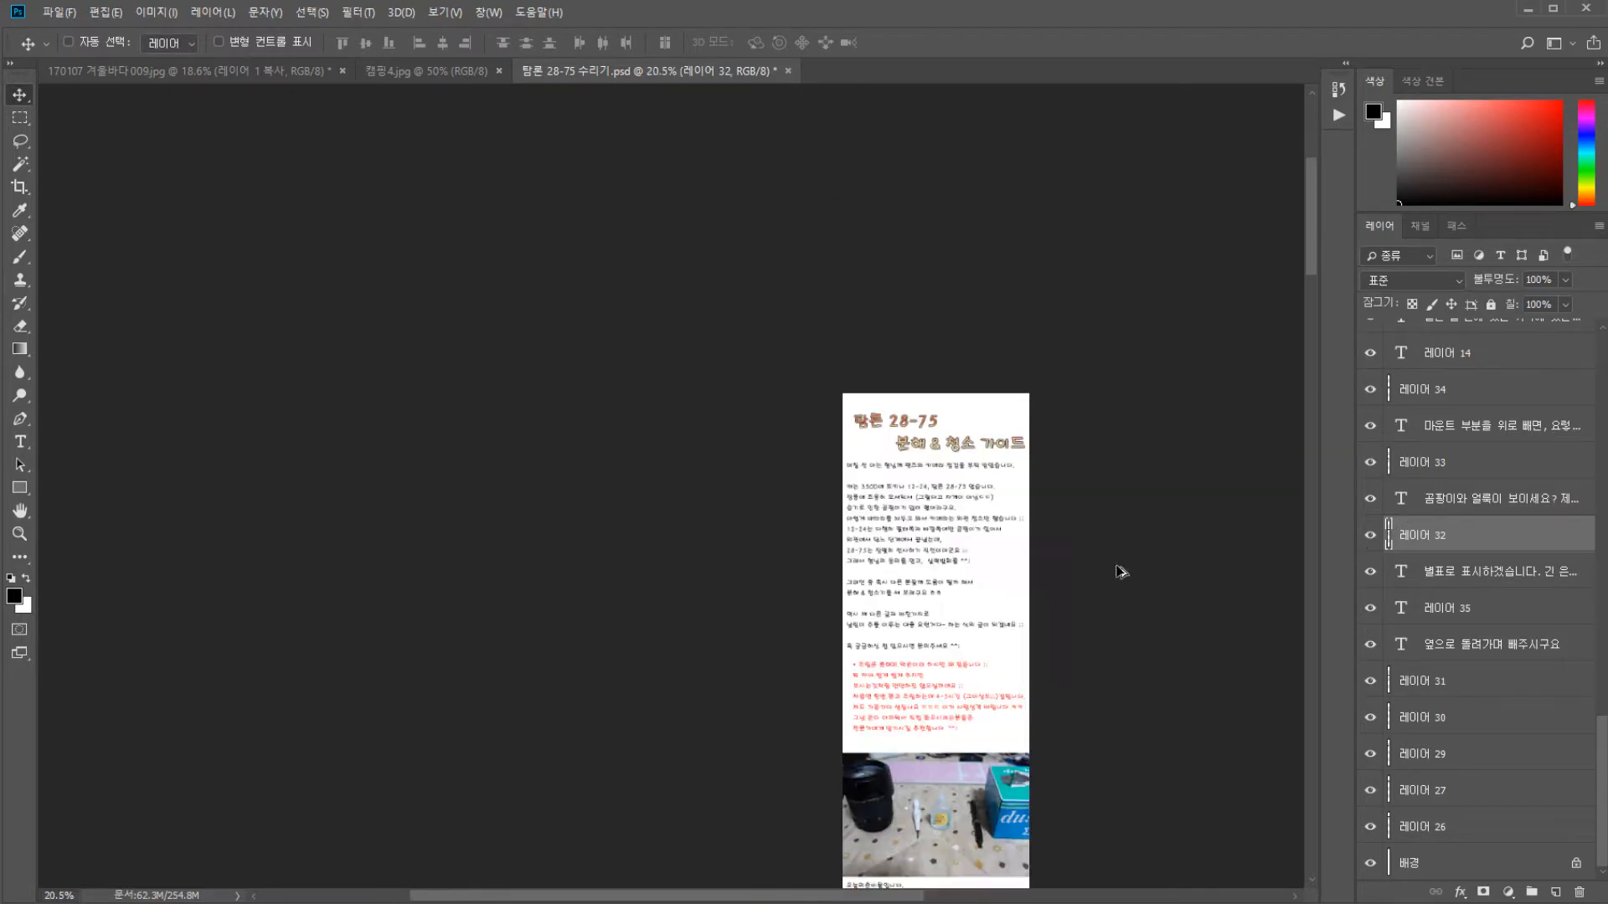
Select the text layer starting with 별표로 표시하겠습니다 and show it alone, examining its caption up close
{"action": "left_click", "coordinate": [1501, 589]}
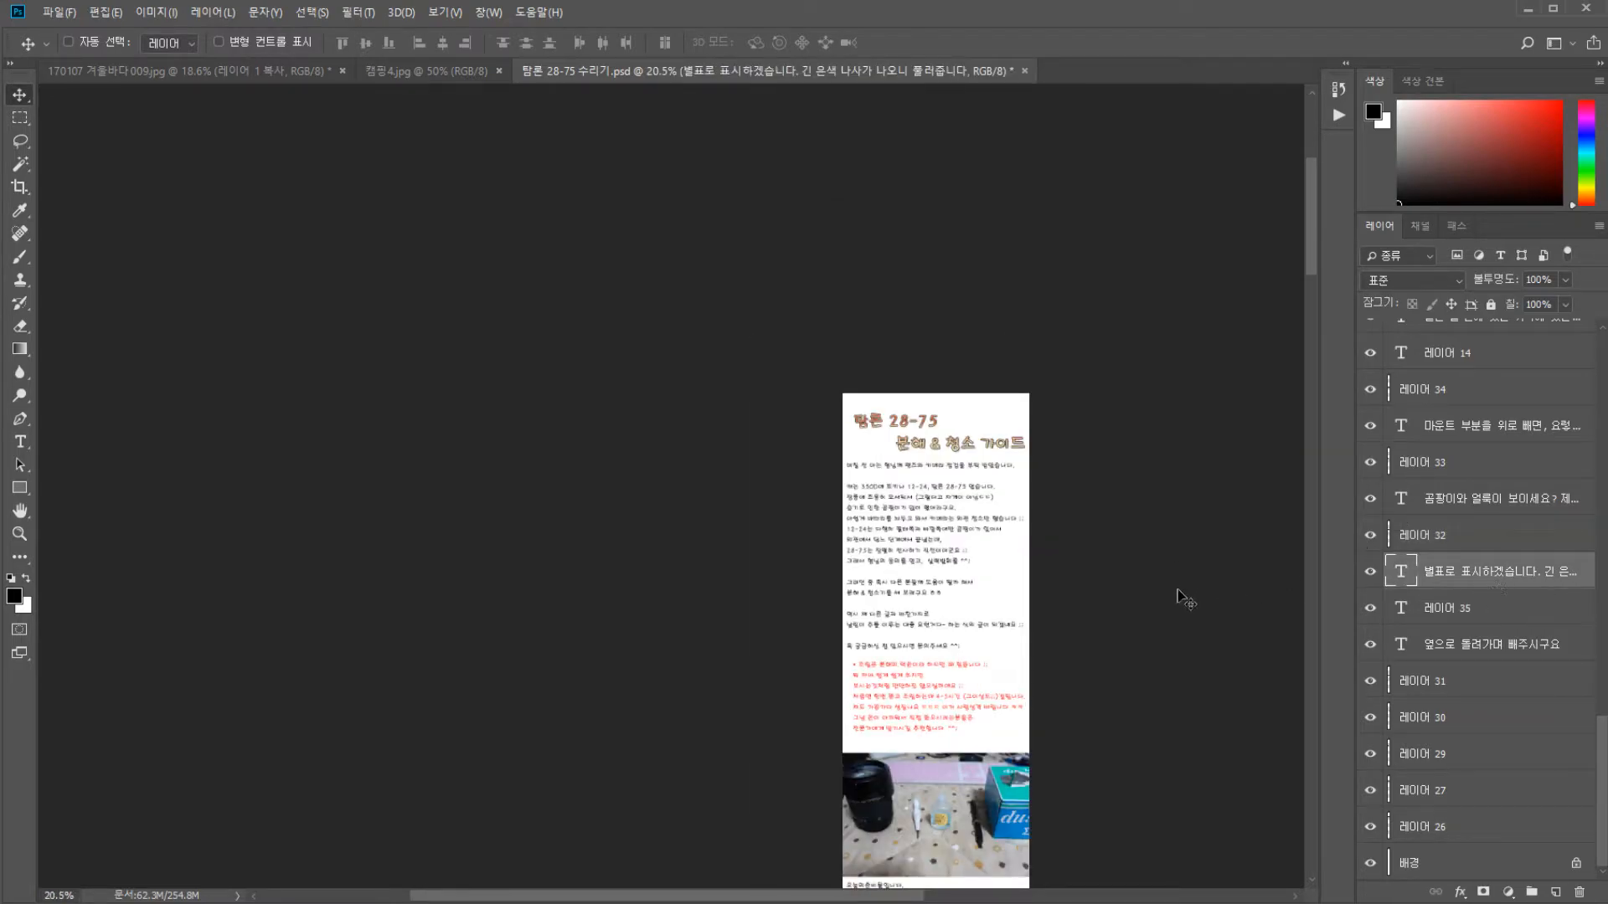
{"action": "scroll", "coordinate": [1173, 599], "scroll_direction": "down", "scroll_amount": 3}
{"action": "scroll", "coordinate": [1123, 615], "scroll_direction": "down", "scroll_amount": 3}
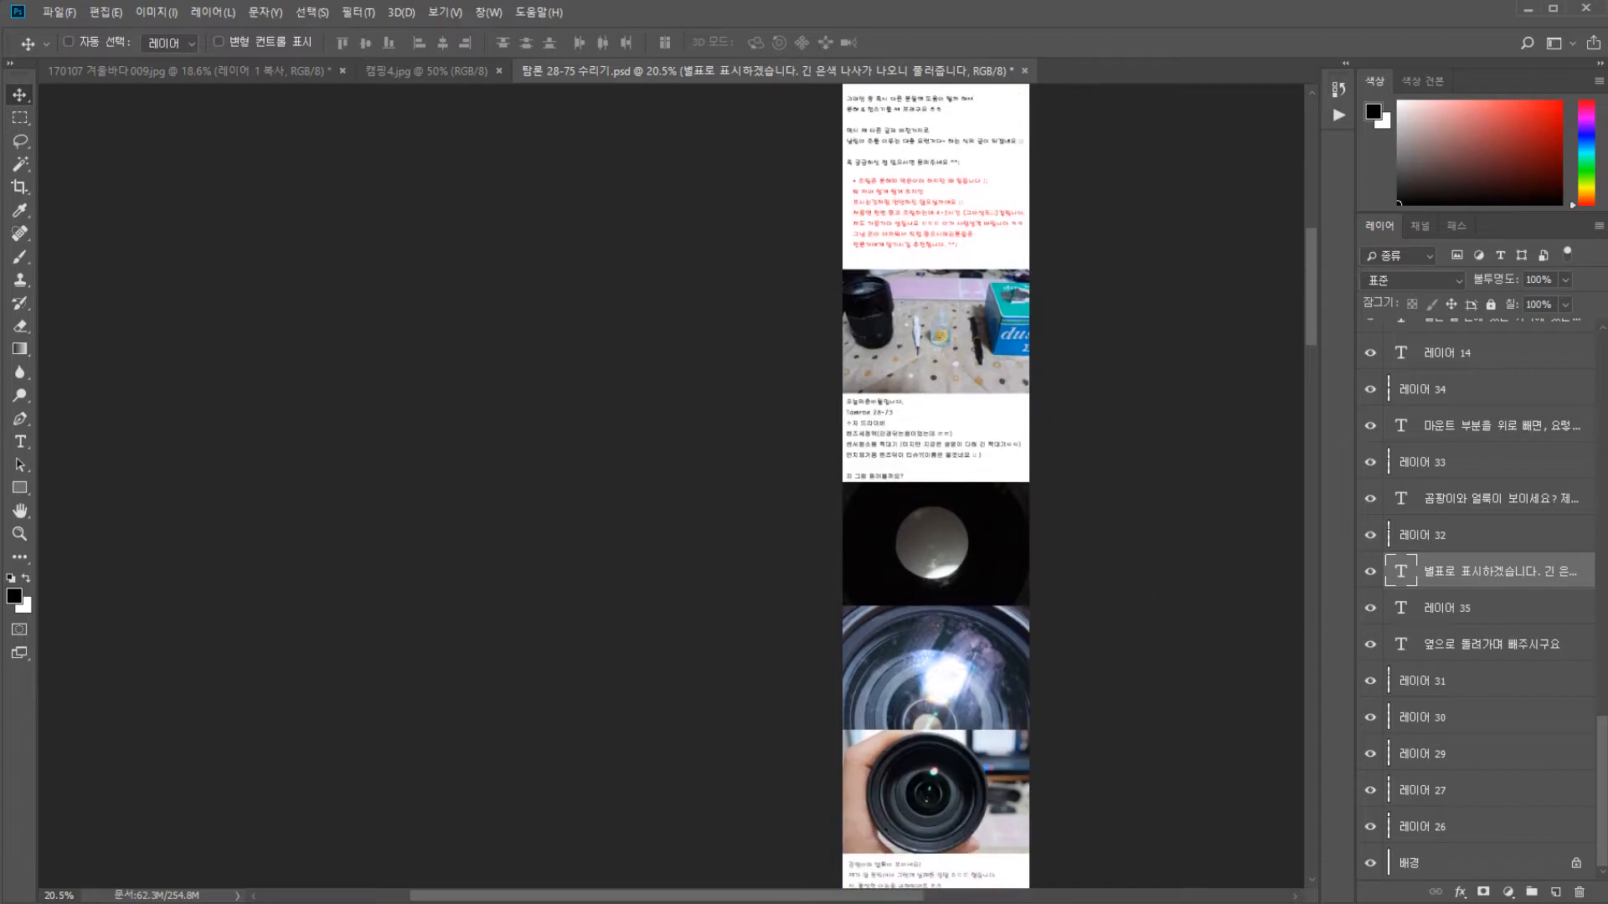
{"action": "left_click", "coordinate": [1376, 577], "text": "alt"}
{"action": "left_click_drag", "start_coordinate": [1309, 329], "coordinate": [1325, 402]}
{"action": "scroll", "coordinate": [840, 399], "scroll_direction": "left", "scroll_amount": 4}
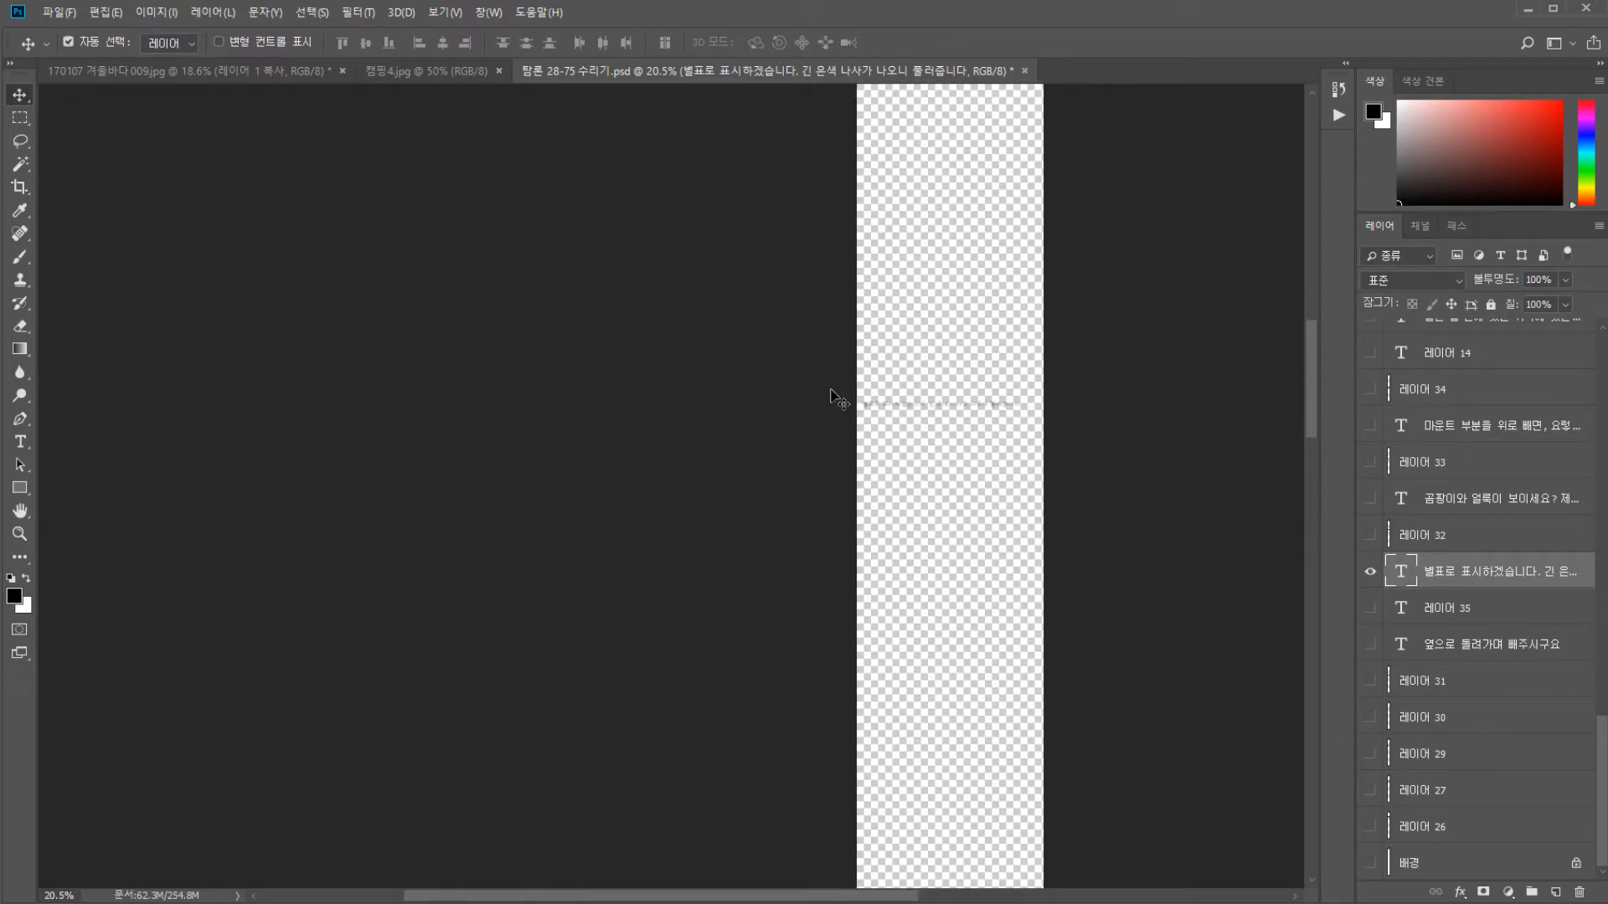
{"action": "scroll", "coordinate": [1078, 453], "scroll_direction": "right", "scroll_amount": 8}
{"action": "scroll", "coordinate": [896, 378], "scroll_direction": "up", "scroll_amount": 8}
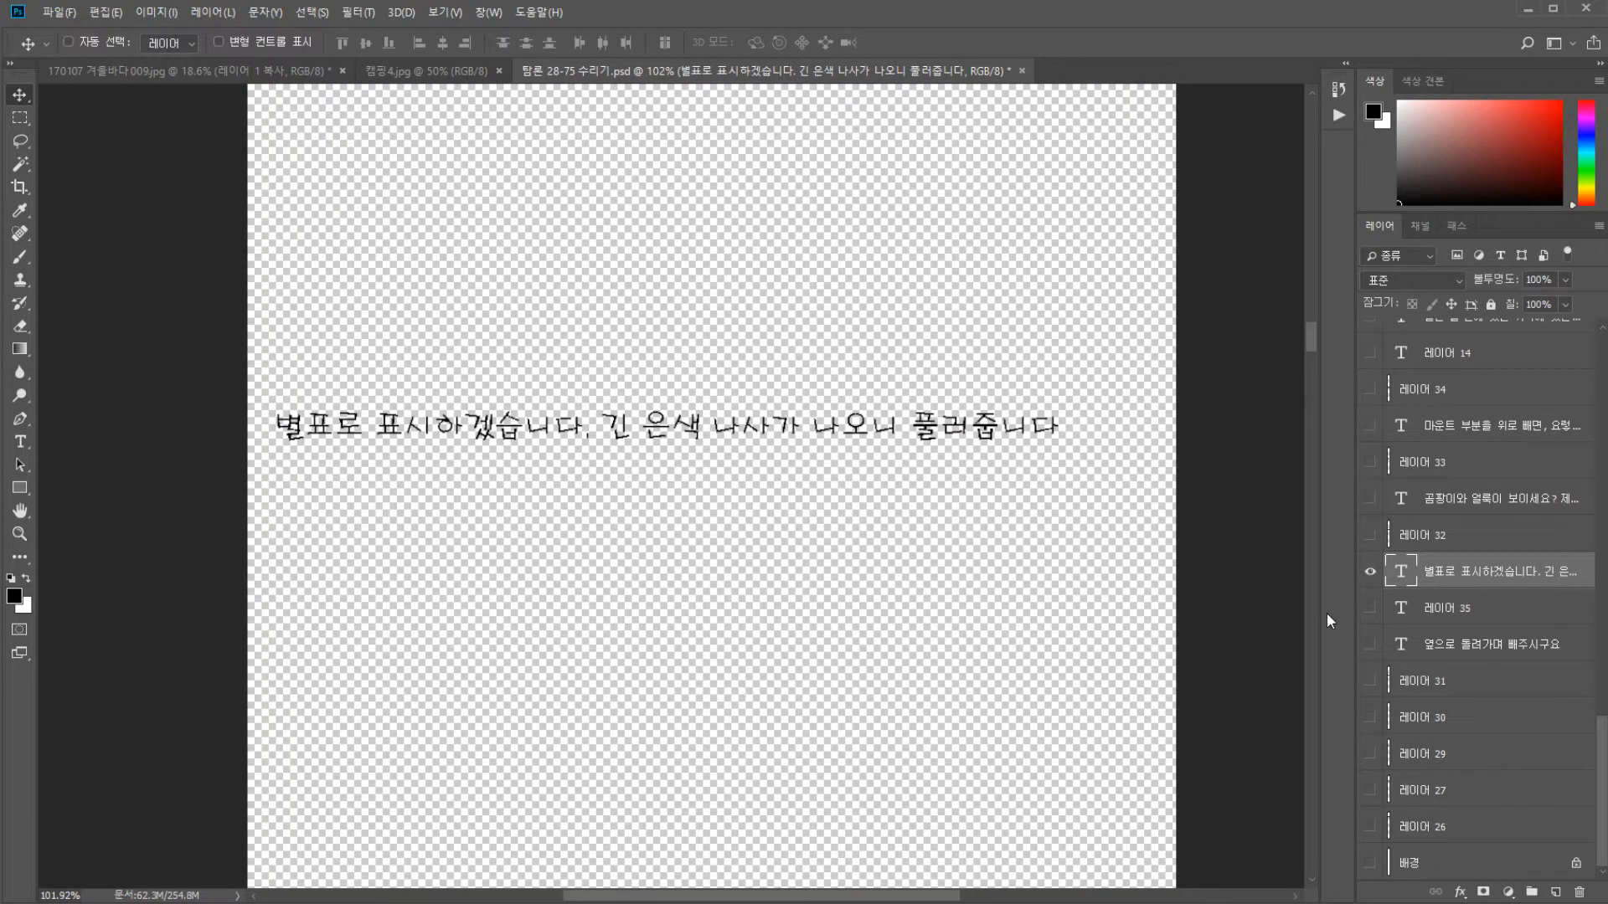
Show all layers again and examine the page from the star-marked lens photos up to the title
{"action": "left_click", "coordinate": [1369, 573], "text": "alt"}
{"action": "scroll", "coordinate": [840, 593], "scroll_direction": "down", "scroll_amount": 6}
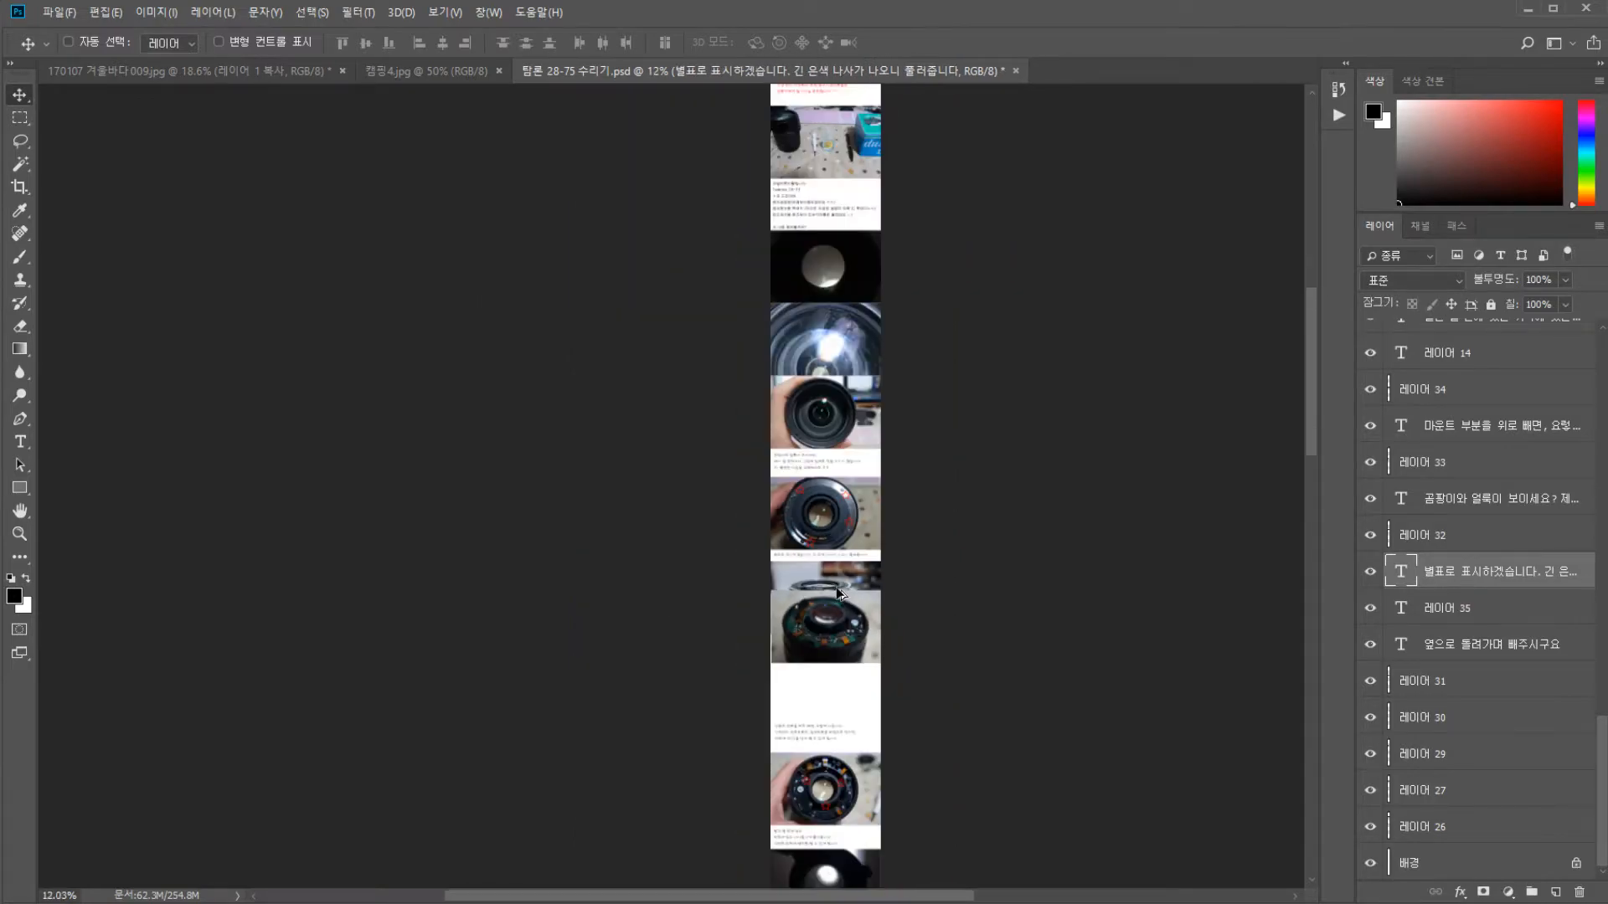
{"action": "scroll", "coordinate": [888, 586], "scroll_direction": "up", "scroll_amount": 4}
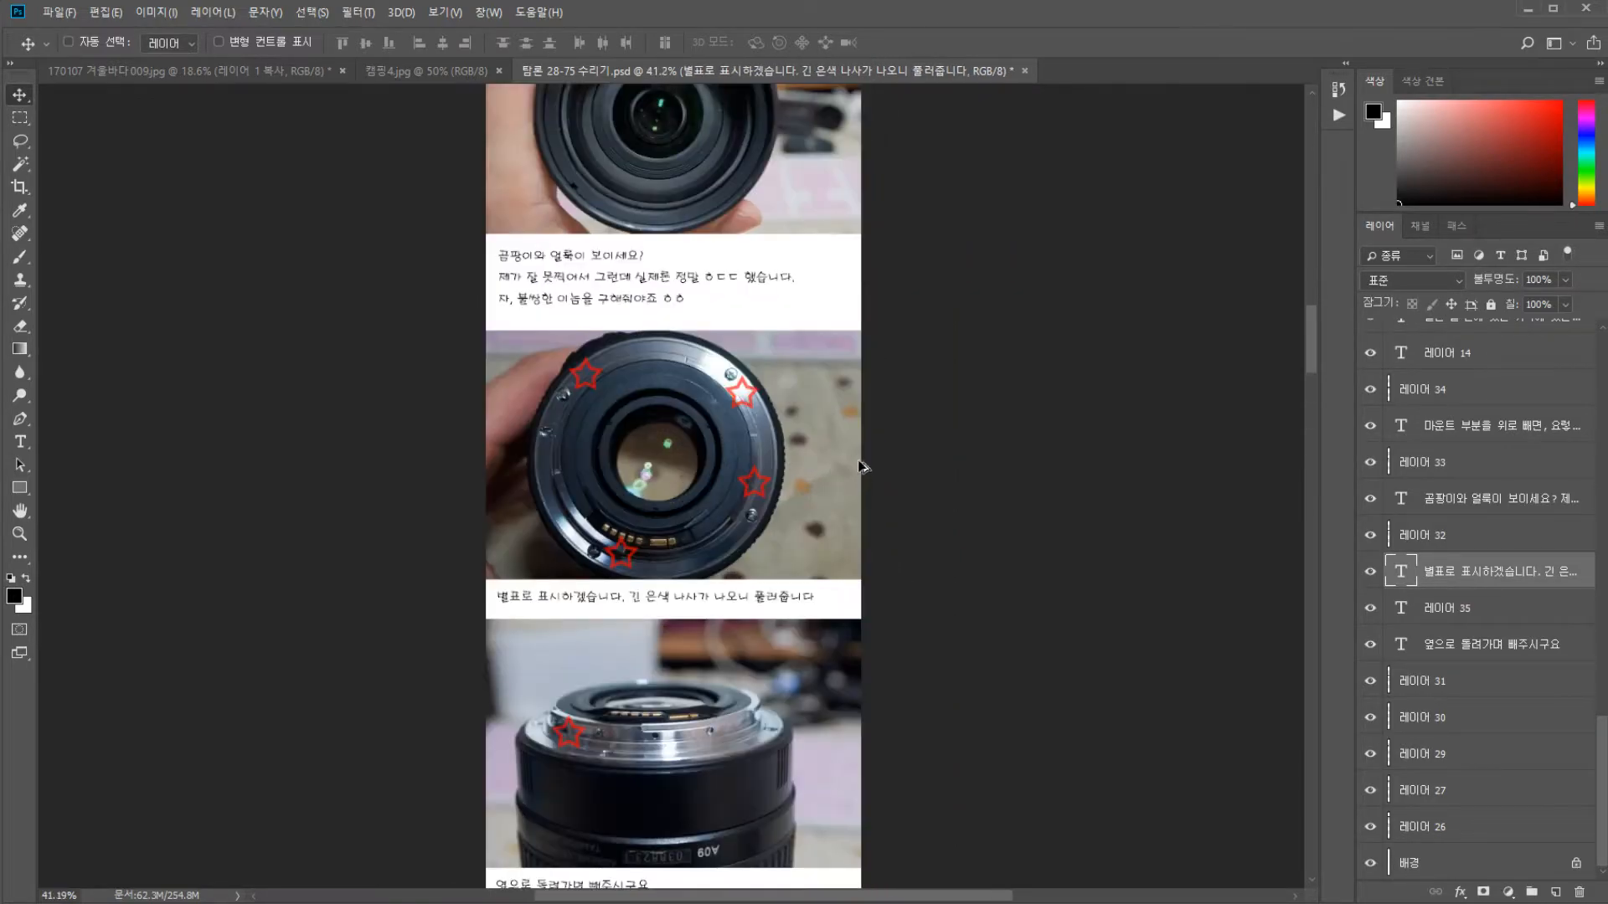
{"action": "left_click_drag", "start_coordinate": [1305, 354], "coordinate": [1306, 307]}
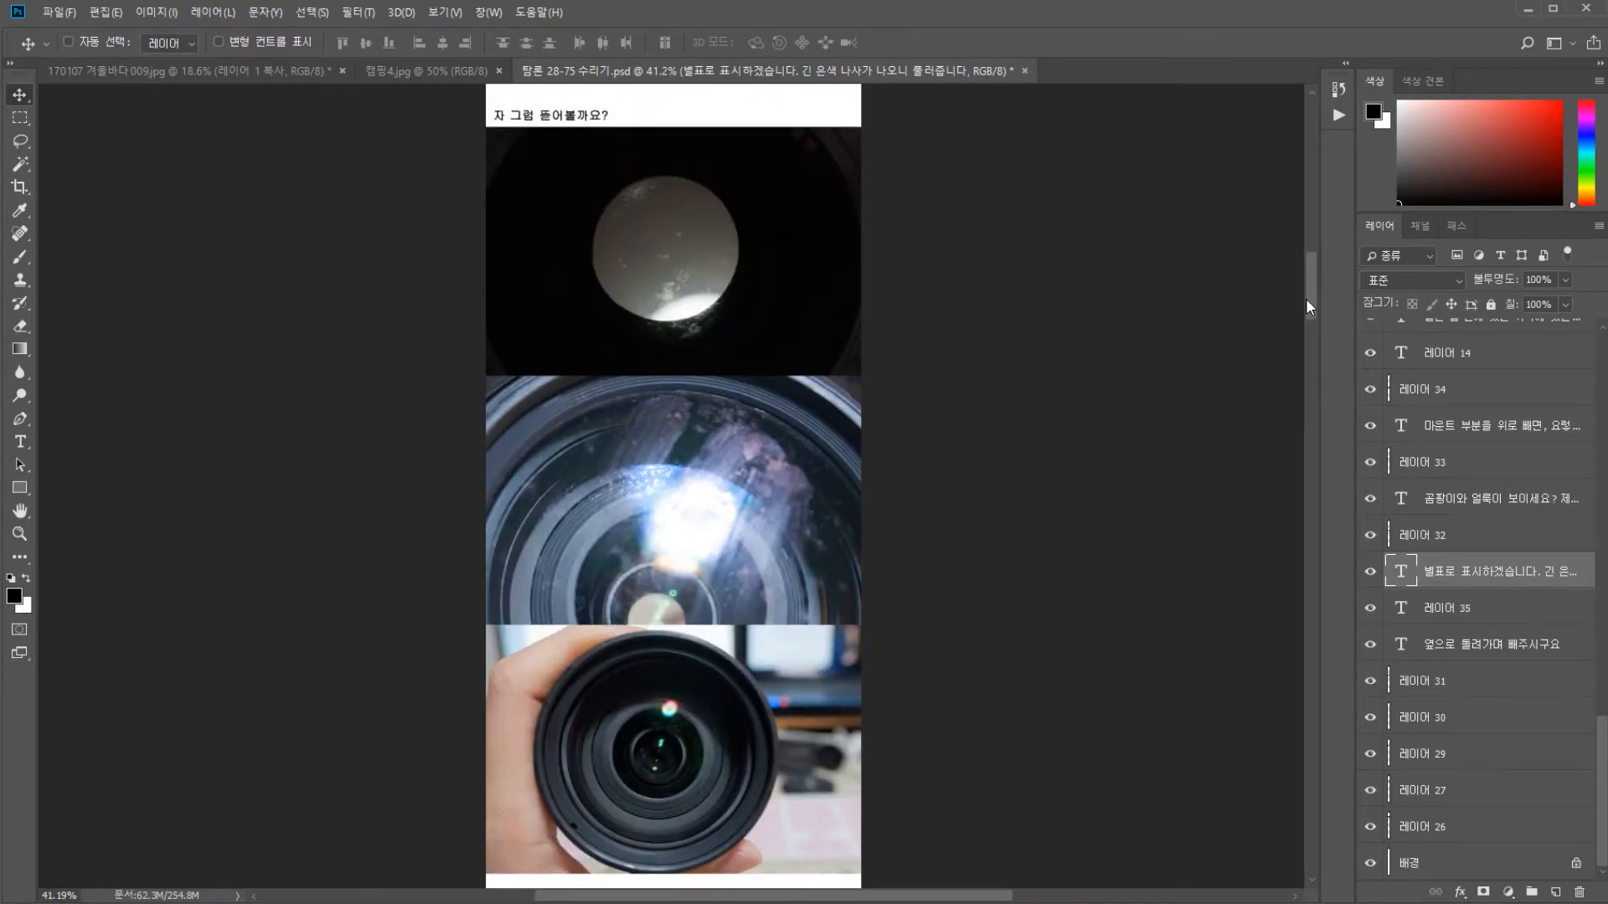
{"action": "left_click_drag", "start_coordinate": [1306, 306], "coordinate": [1307, 205]}
{"action": "scroll", "coordinate": [818, 614], "scroll_direction": "down", "scroll_amount": 3}
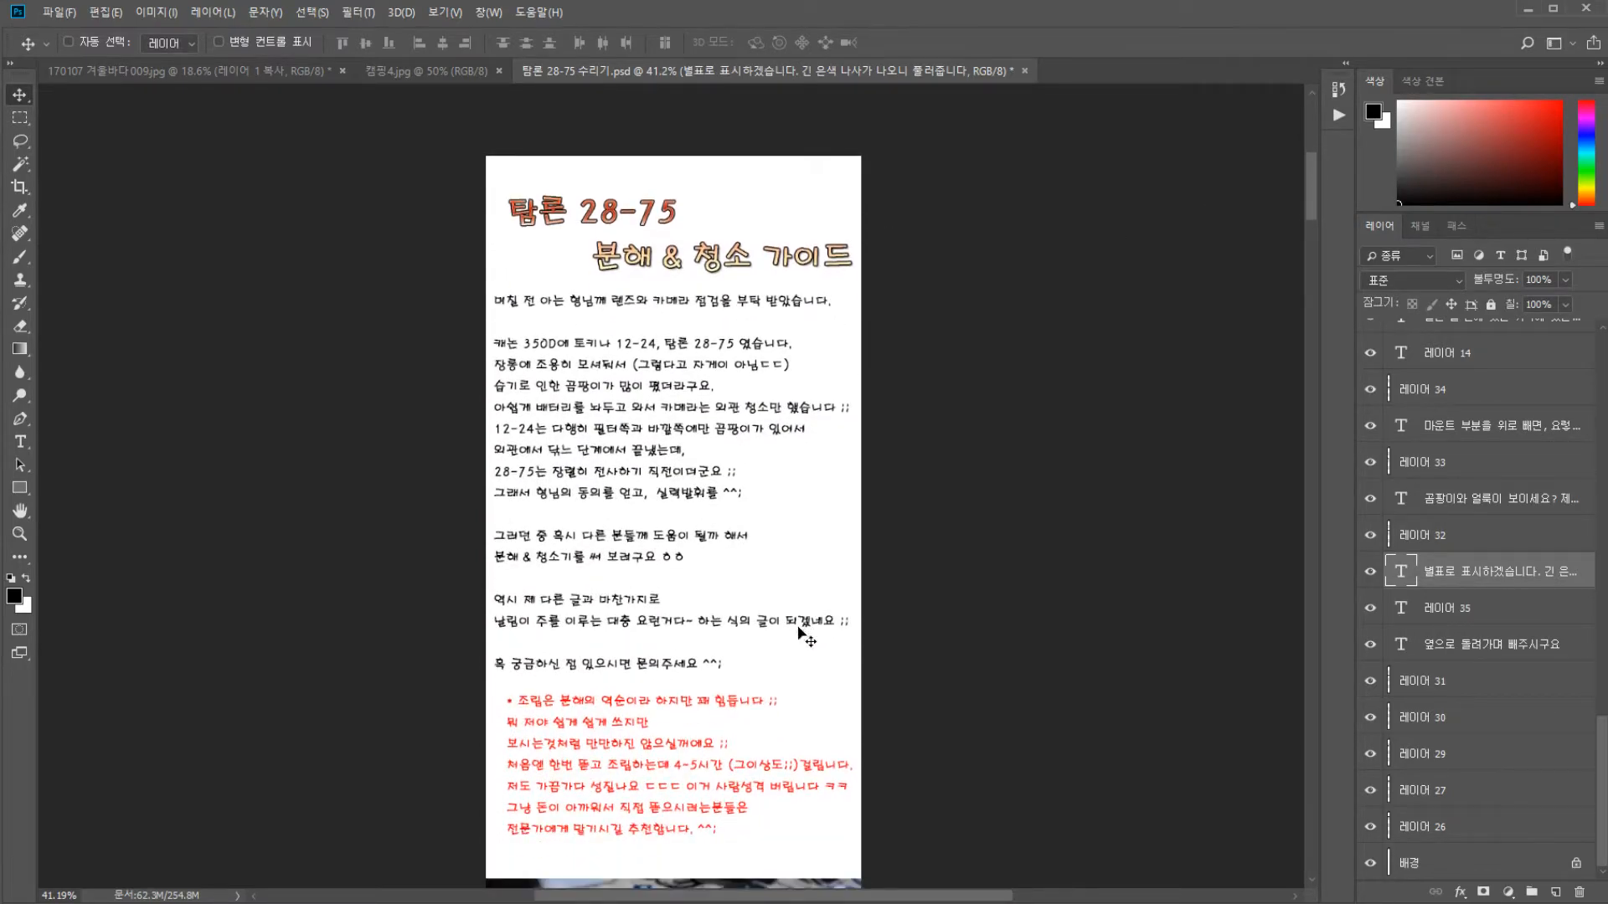
Select the 분해 & 청소 가이드 title layer and show it alone with its effects, viewed up close
{"action": "left_click_drag", "start_coordinate": [1600, 764], "coordinate": [1569, 335]}
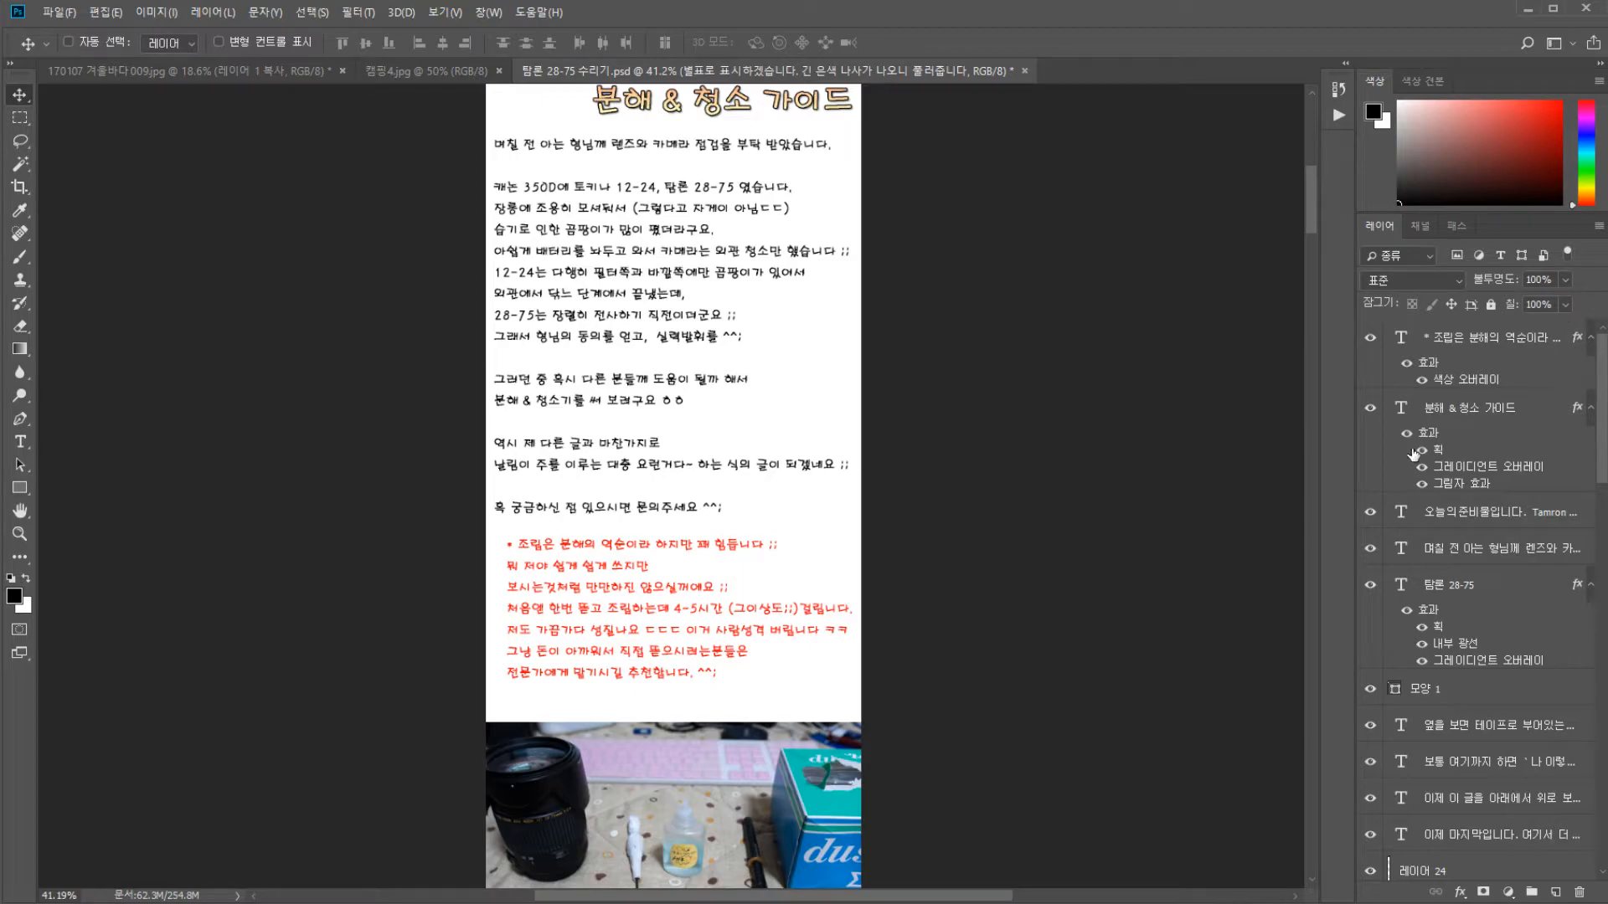
{"action": "left_click", "coordinate": [1458, 476]}
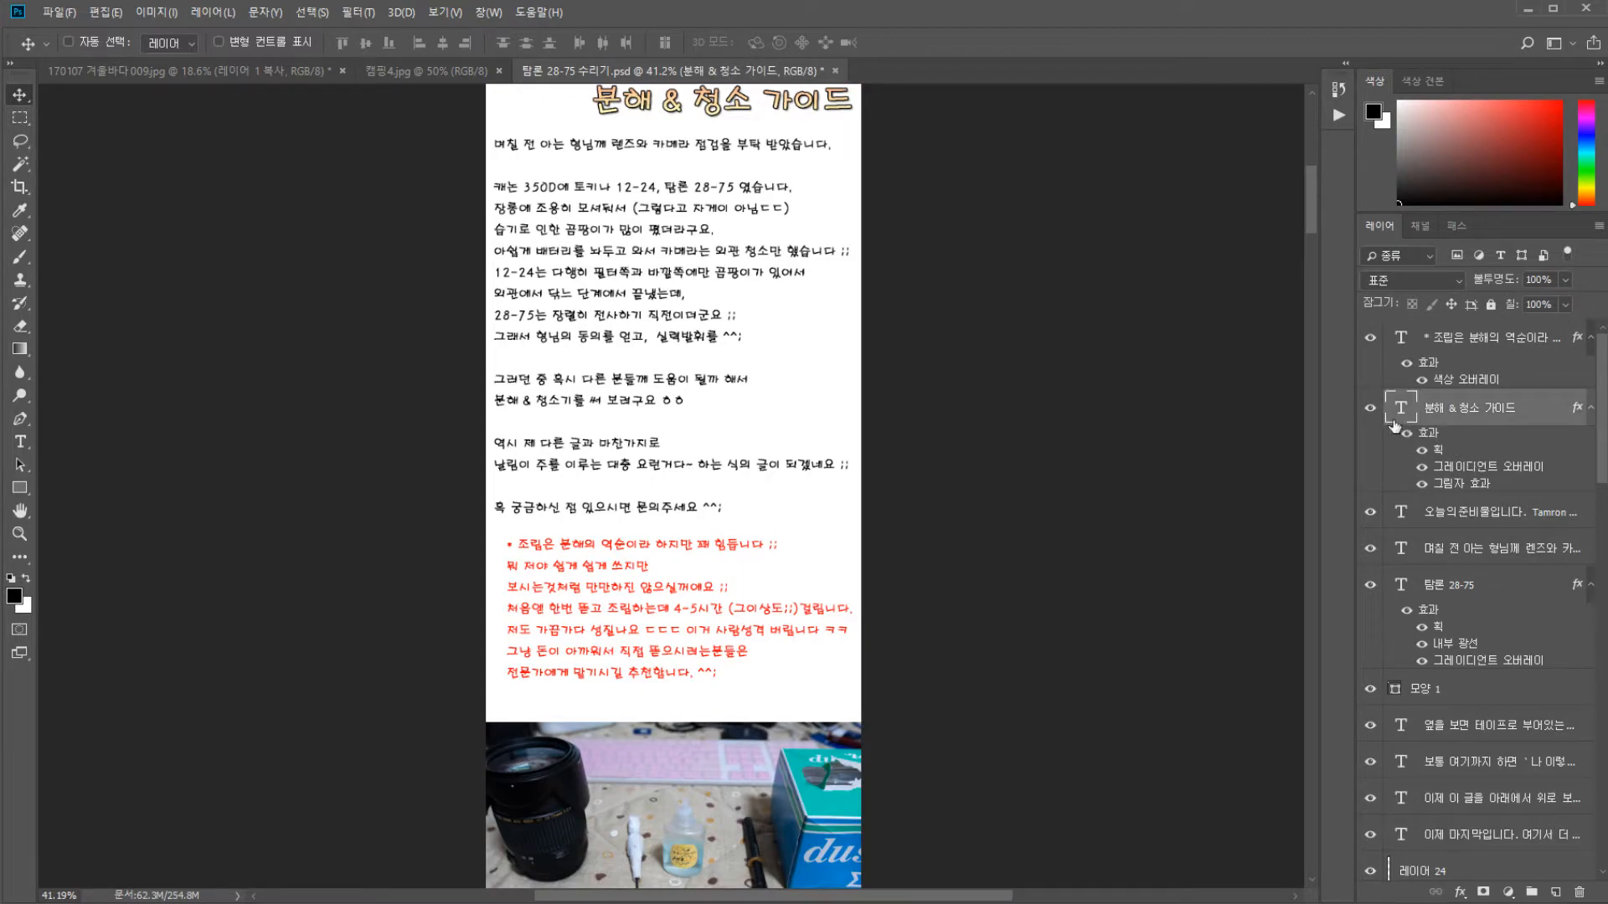
{"action": "scroll", "coordinate": [977, 376], "scroll_direction": "up", "scroll_amount": 2}
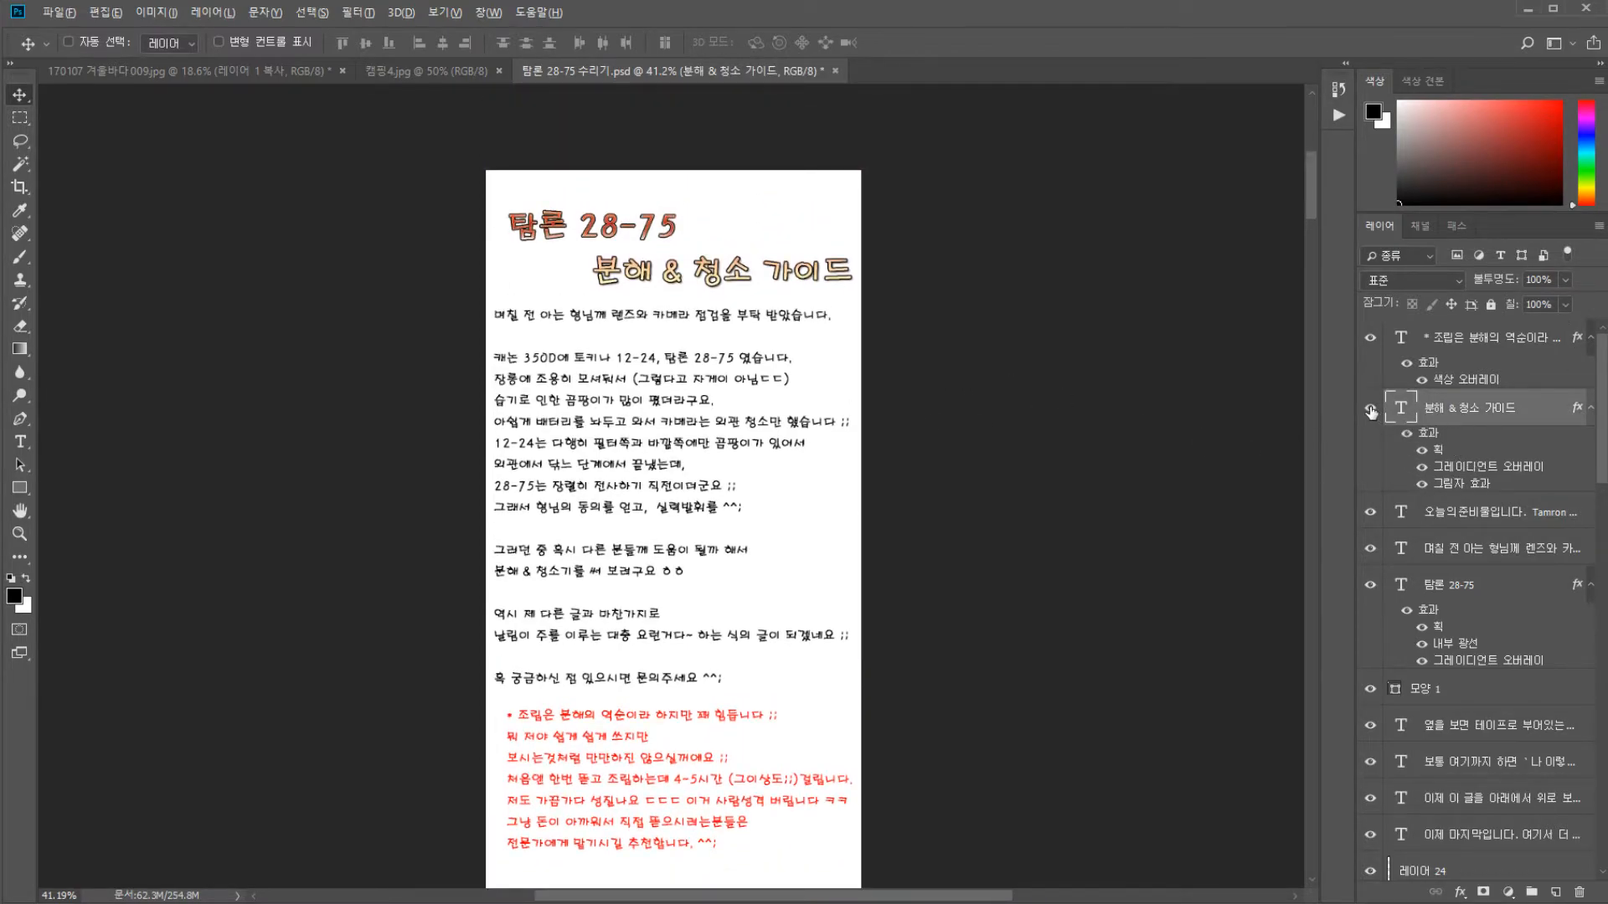
{"action": "left_click", "coordinate": [1371, 409], "text": "alt"}
{"action": "scroll", "coordinate": [757, 289], "scroll_direction": "up", "scroll_amount": 6}
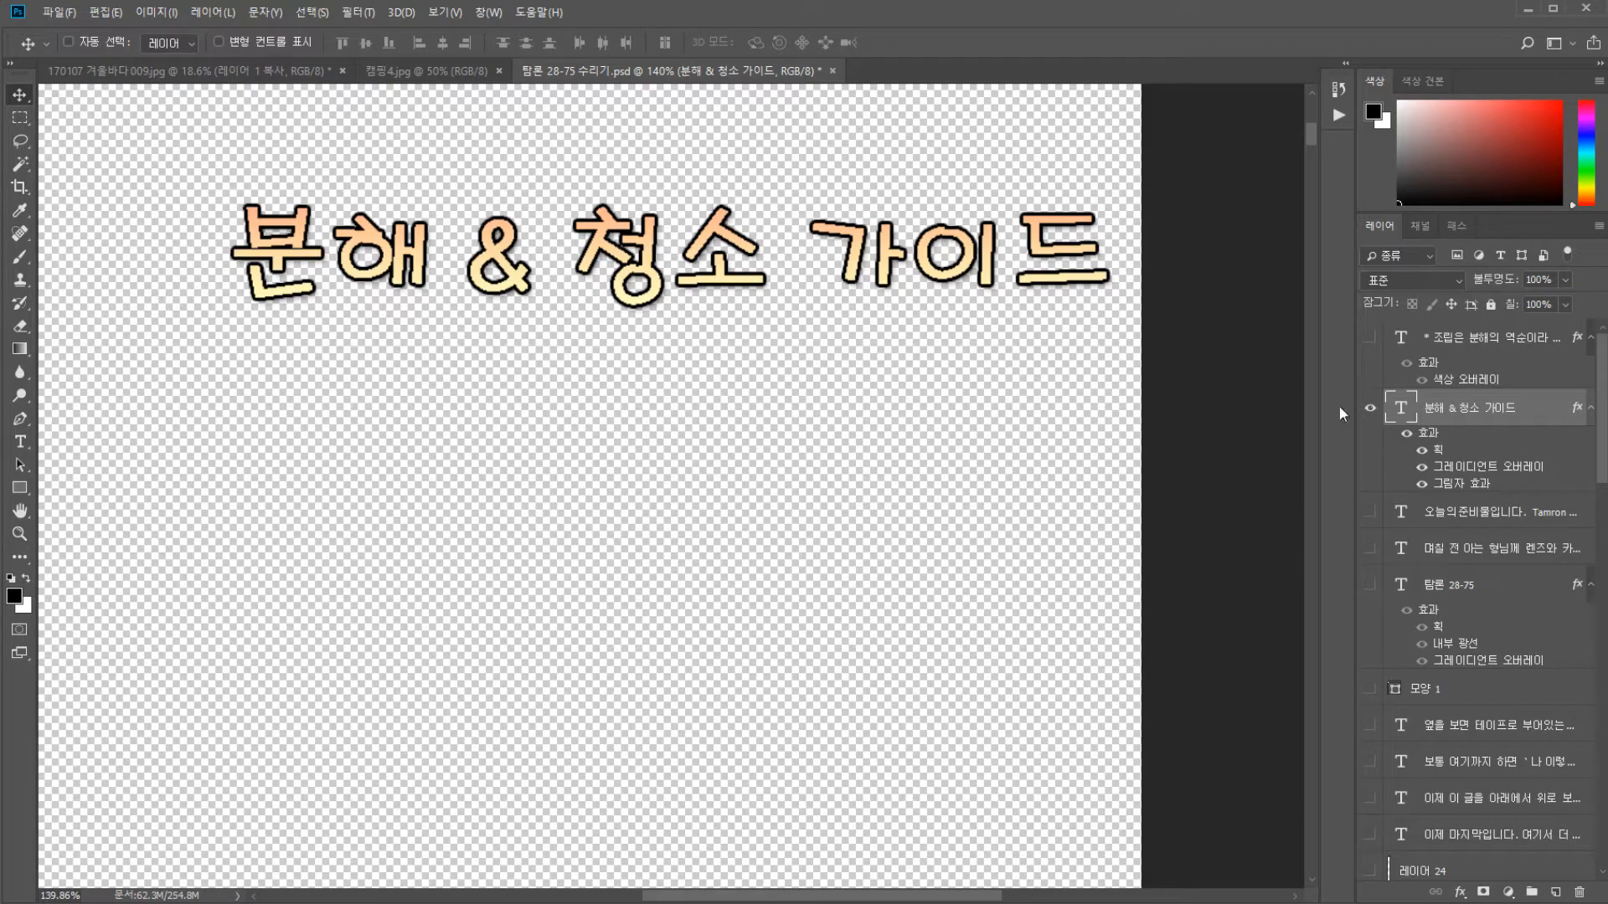
Show all layers of the lens cleaning guide again and close the 탐론 28-75 수리기.psd document
{"action": "left_click", "coordinate": [1370, 409], "text": "alt"}
{"action": "scroll", "coordinate": [718, 459], "scroll_direction": "down", "scroll_amount": 6}
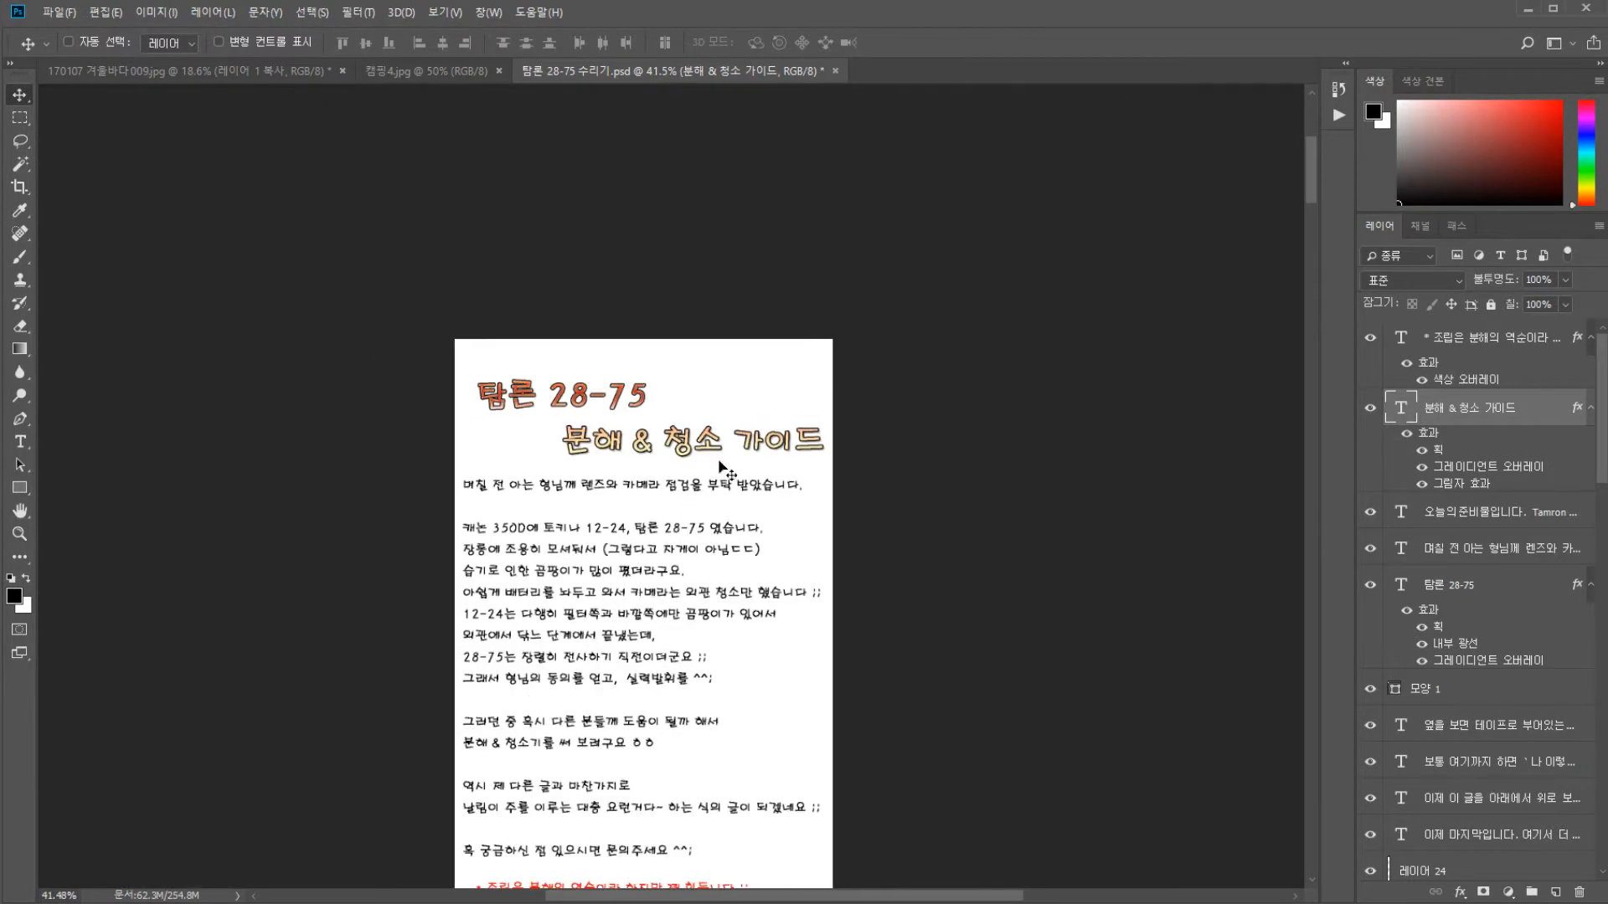
{"action": "key", "text": "ctrl+w"}
{"action": "left_click", "coordinate": [827, 347]}
Float the 캠핑4.jpg night photo in its own window over the bee composition, and make the bee document active
{"action": "left_click", "coordinate": [435, 74]}
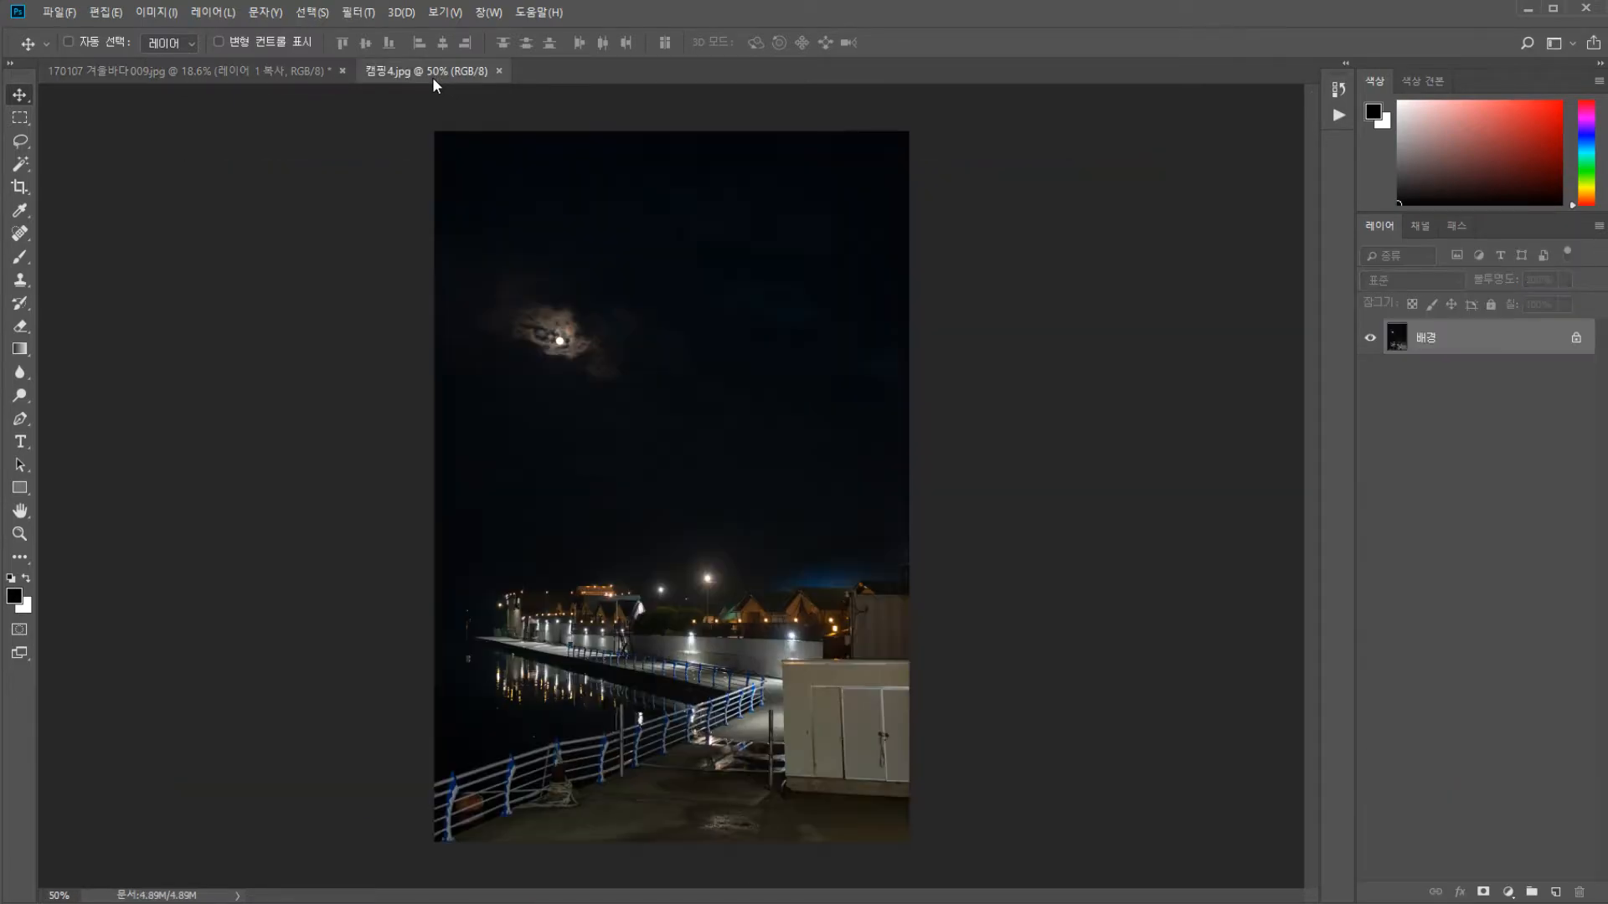
{"action": "left_click", "coordinate": [245, 74]}
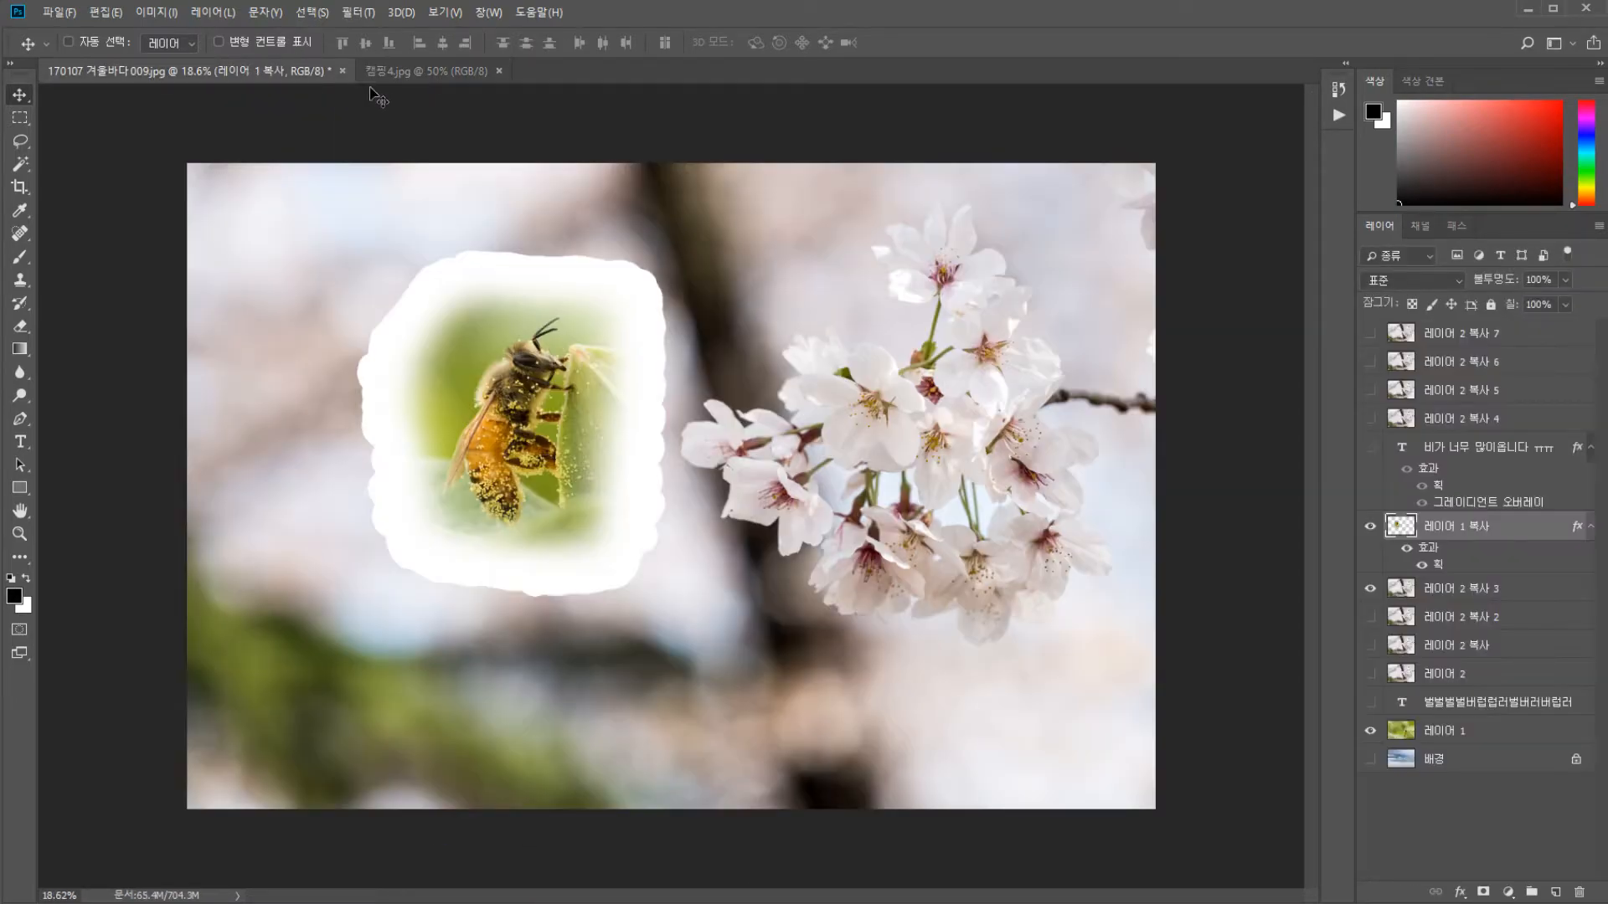
{"action": "left_click", "coordinate": [419, 74]}
{"action": "left_click_drag", "start_coordinate": [393, 72], "coordinate": [630, 180]}
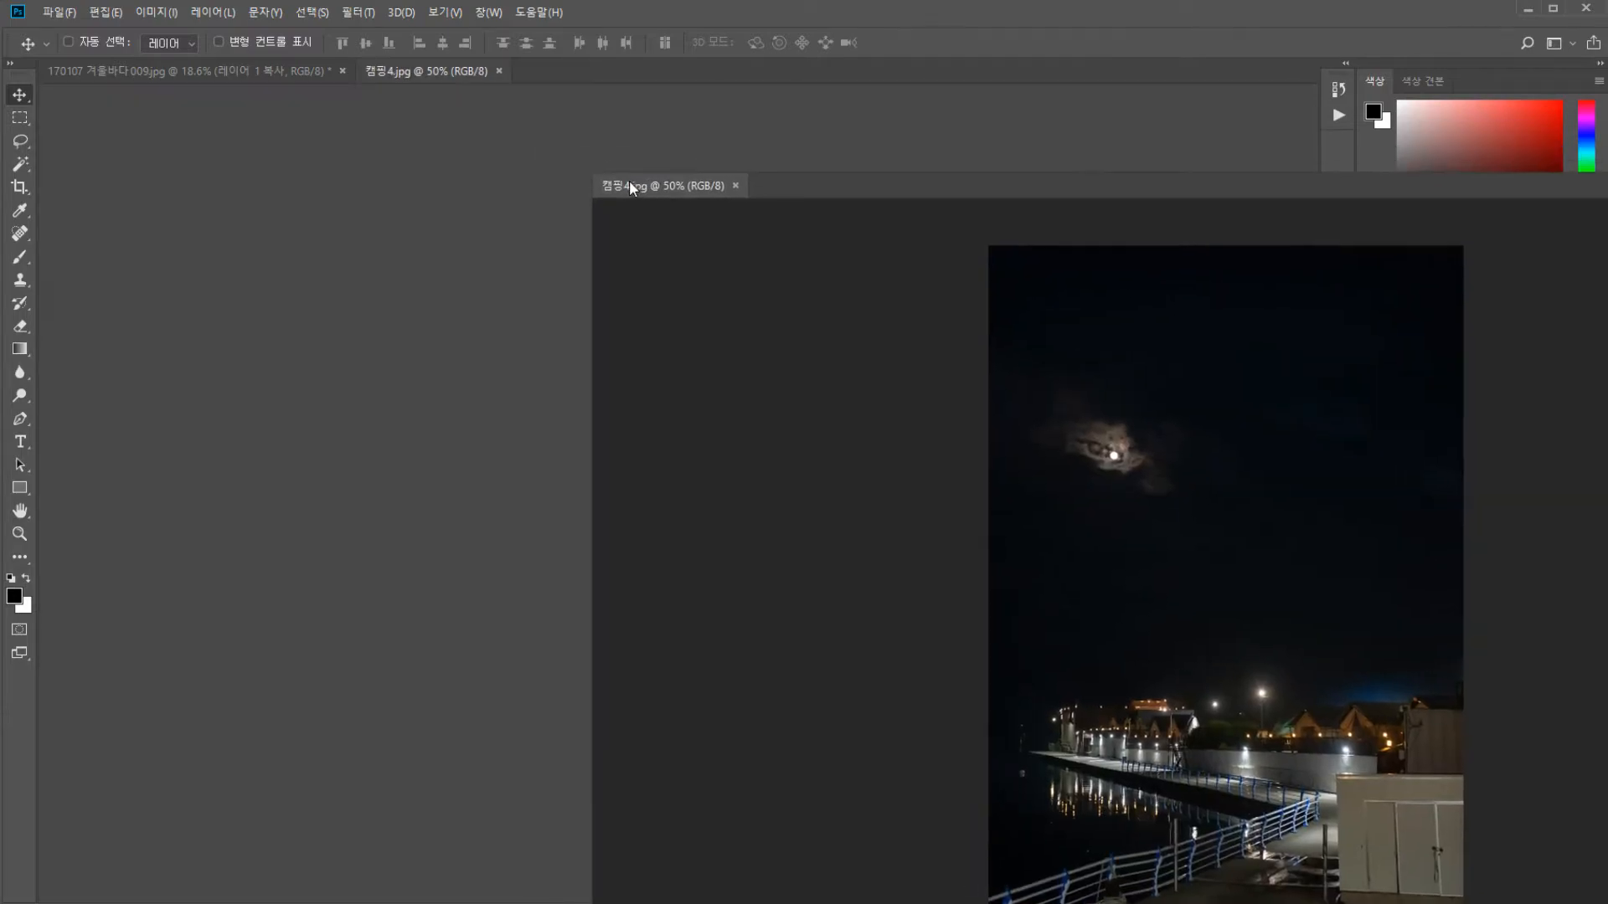
{"action": "left_click_drag", "start_coordinate": [863, 190], "coordinate": [993, 178]}
{"action": "left_click", "coordinate": [197, 71]}
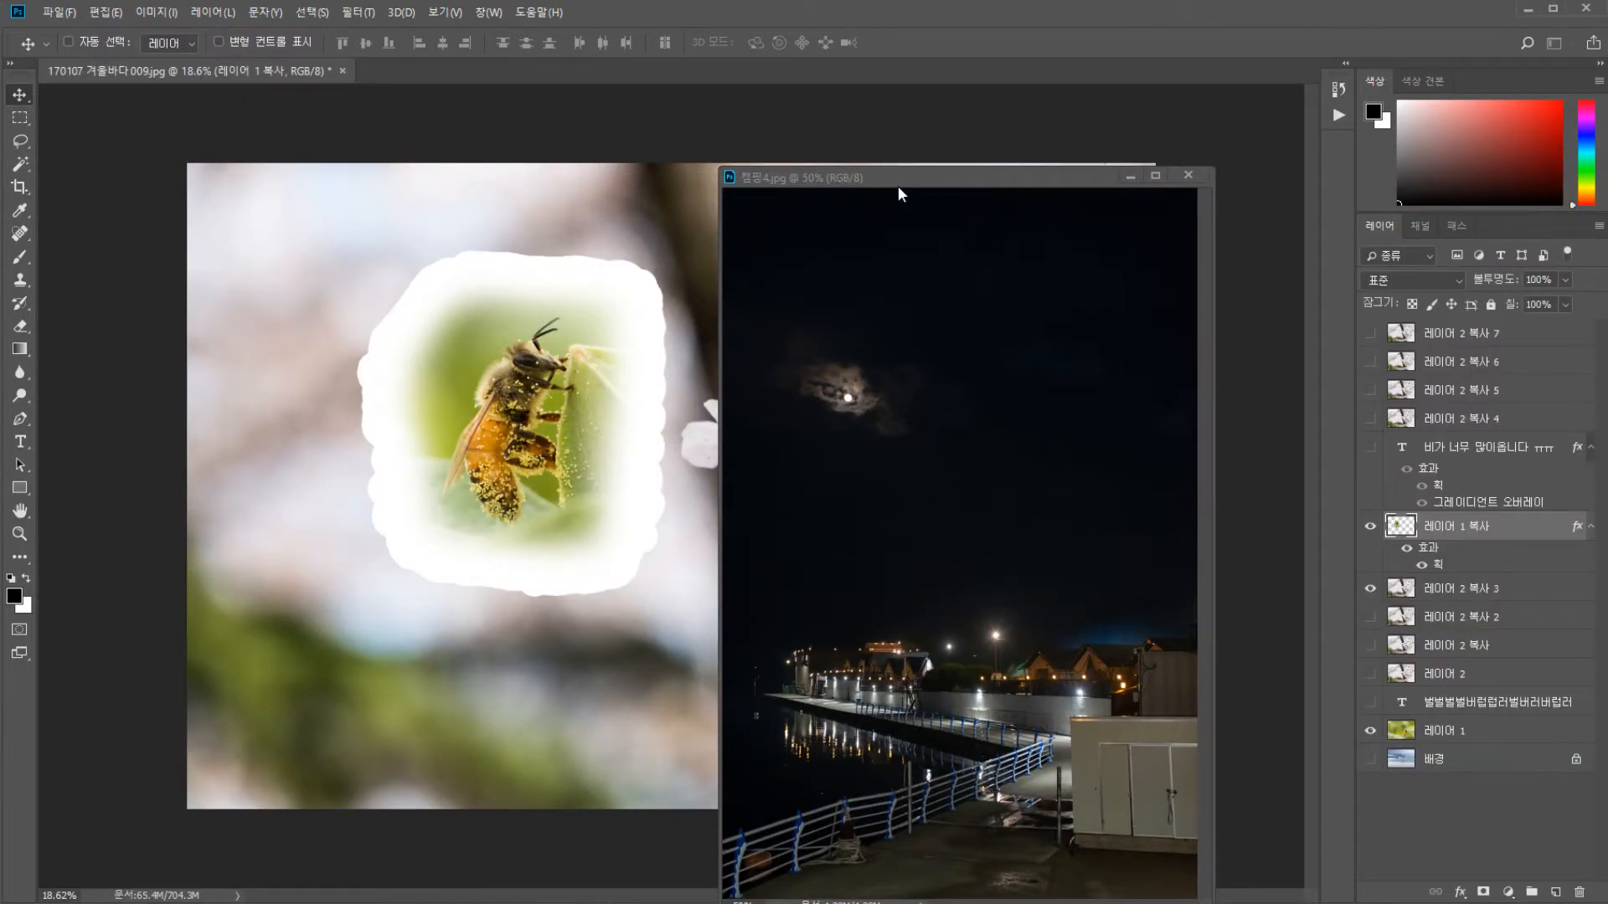
{"action": "left_click_drag", "start_coordinate": [898, 186], "coordinate": [893, 130]}
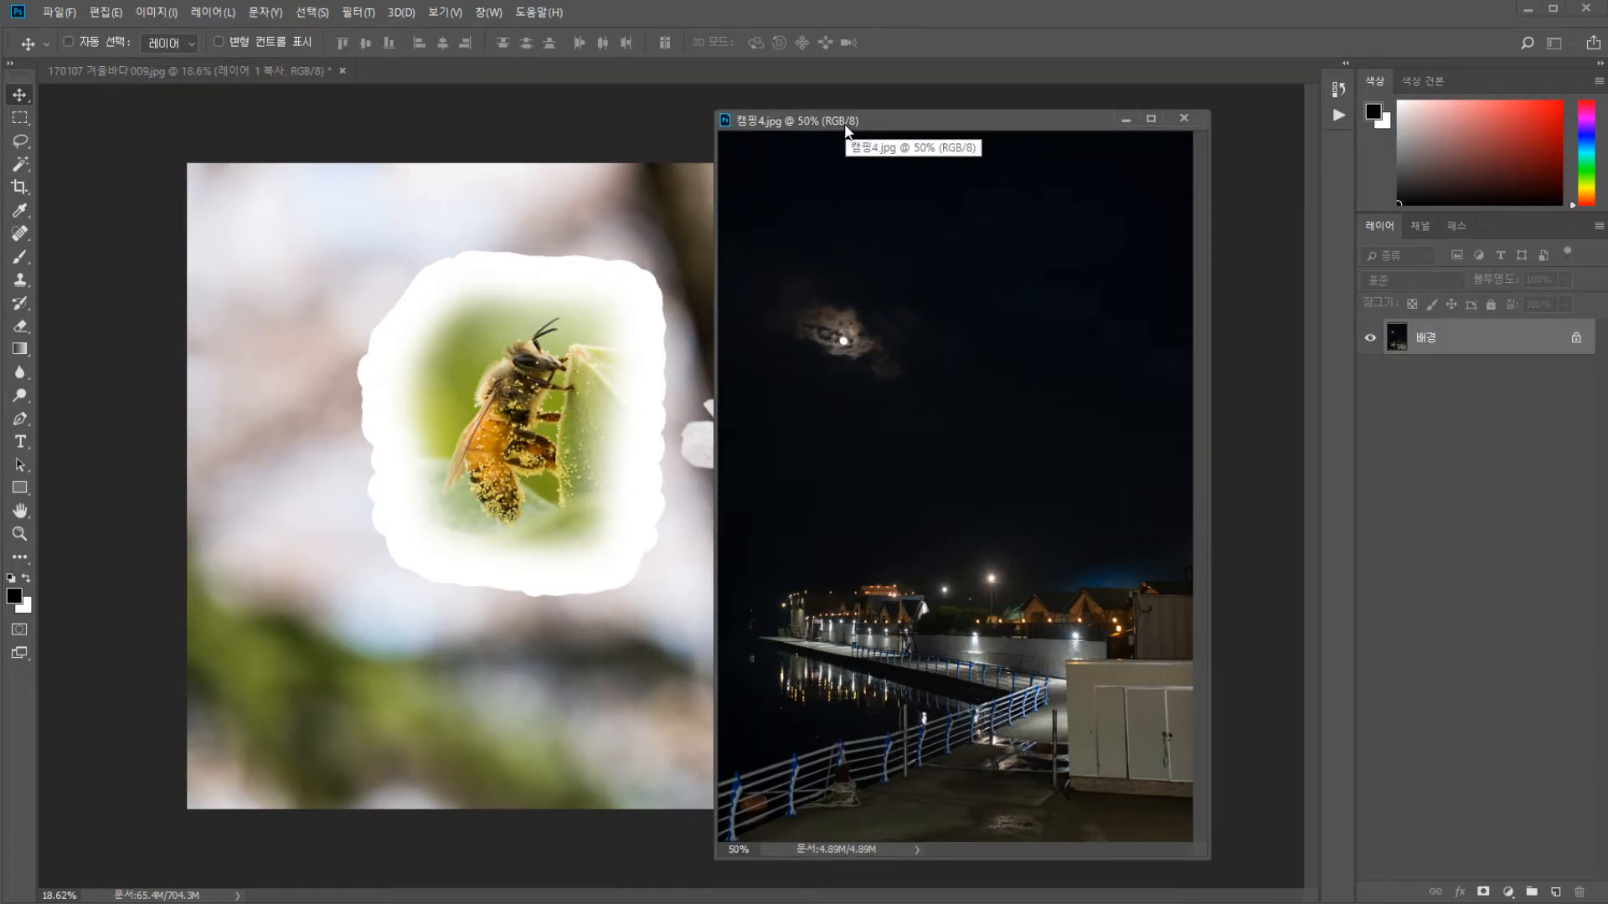
{"action": "left_click", "coordinate": [239, 72]}
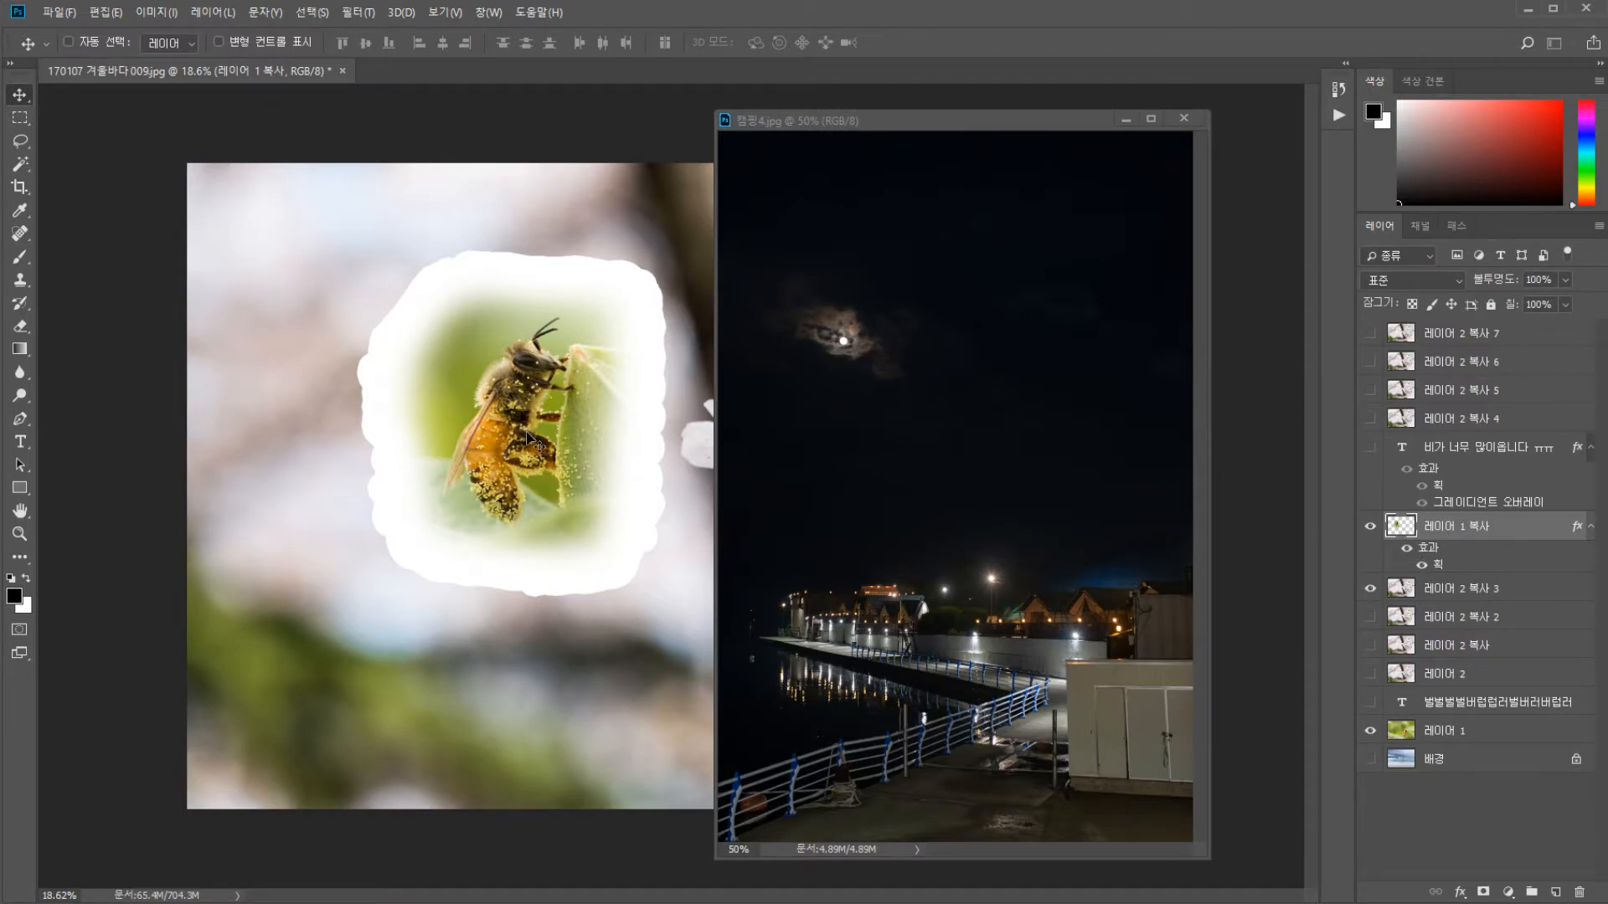
Copy the 레이어 1 복사 bee layer into the 캠핑4.jpg window and dock that window back beside the other document
{"action": "left_click_drag", "start_coordinate": [528, 505], "coordinate": [821, 594]}
{"action": "left_click_drag", "start_coordinate": [945, 131], "coordinate": [912, 73]}
{"action": "scroll", "coordinate": [702, 356], "scroll_direction": "down", "scroll_amount": 3}
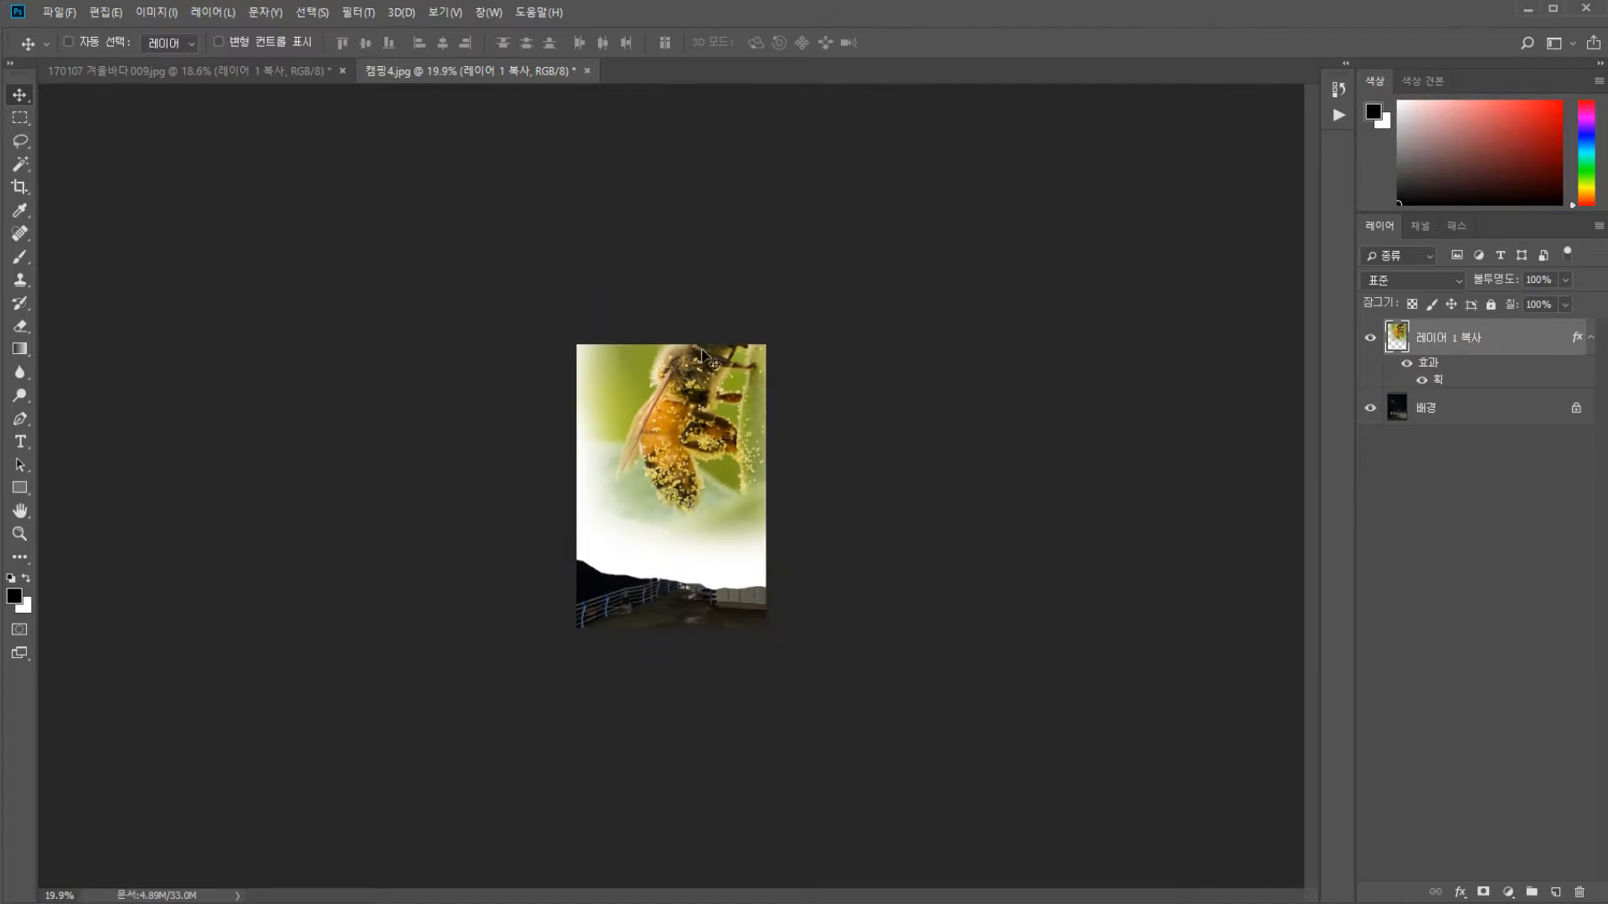
Scale the copied bee layer down to about 5.5% in the night sky and apply the transform
{"action": "key", "text": "ctrl+t"}
{"action": "left_click_drag", "start_coordinate": [835, 239], "coordinate": [699, 394]}
{"action": "scroll", "coordinate": [662, 437], "scroll_direction": "up", "scroll_amount": 3}
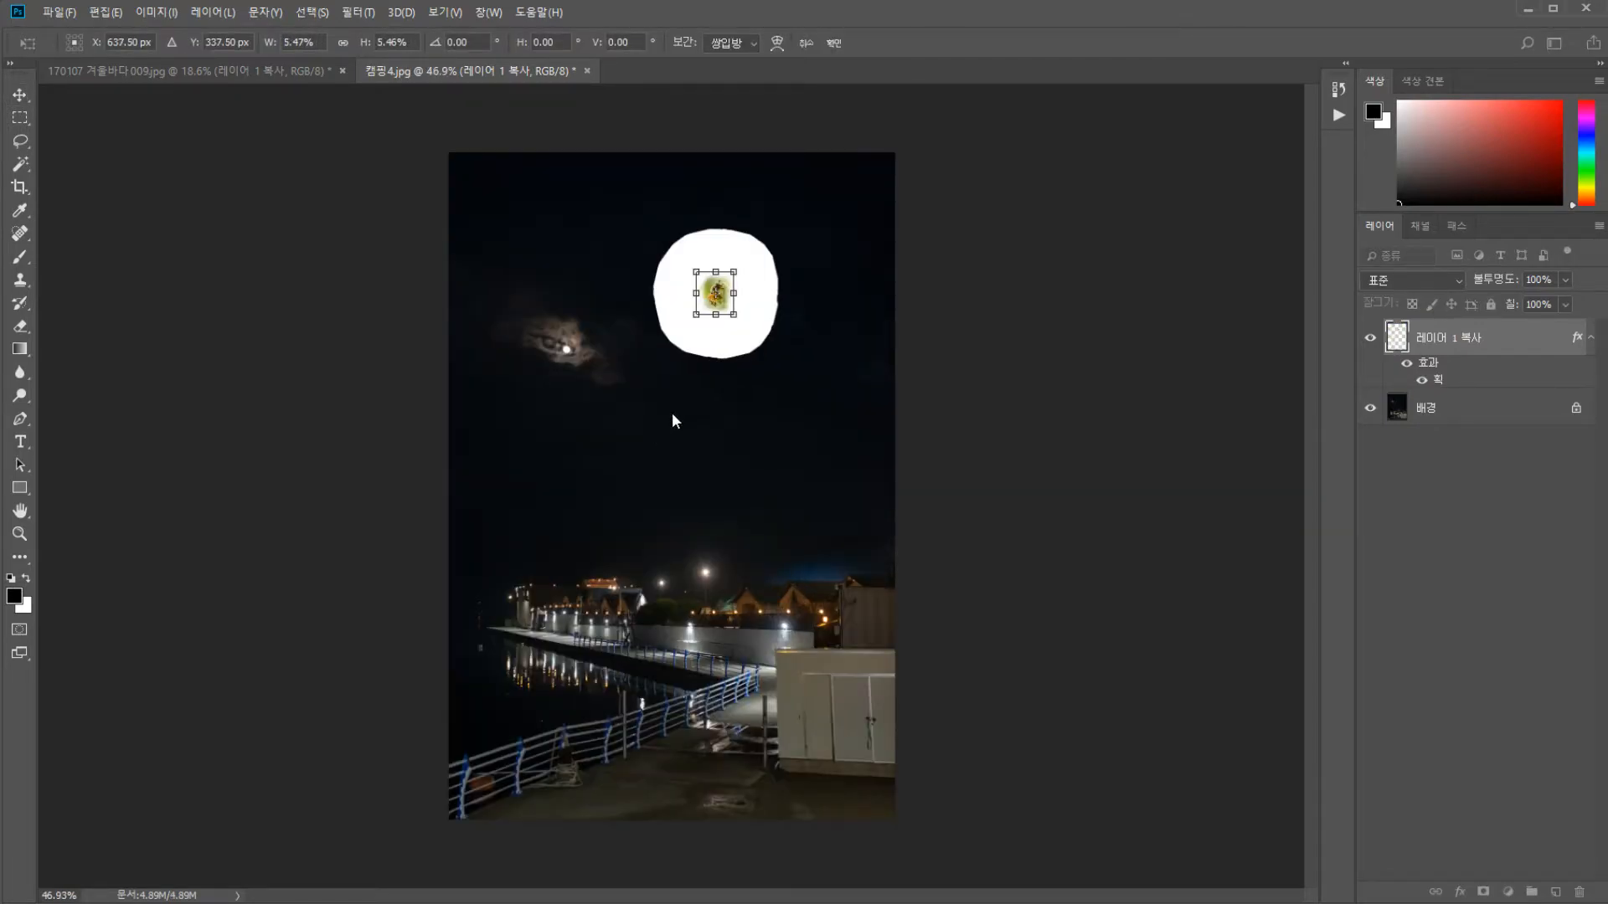
{"action": "key", "text": "alt+space"}
{"action": "key", "text": "Escape"}
{"action": "key", "text": "Return"}
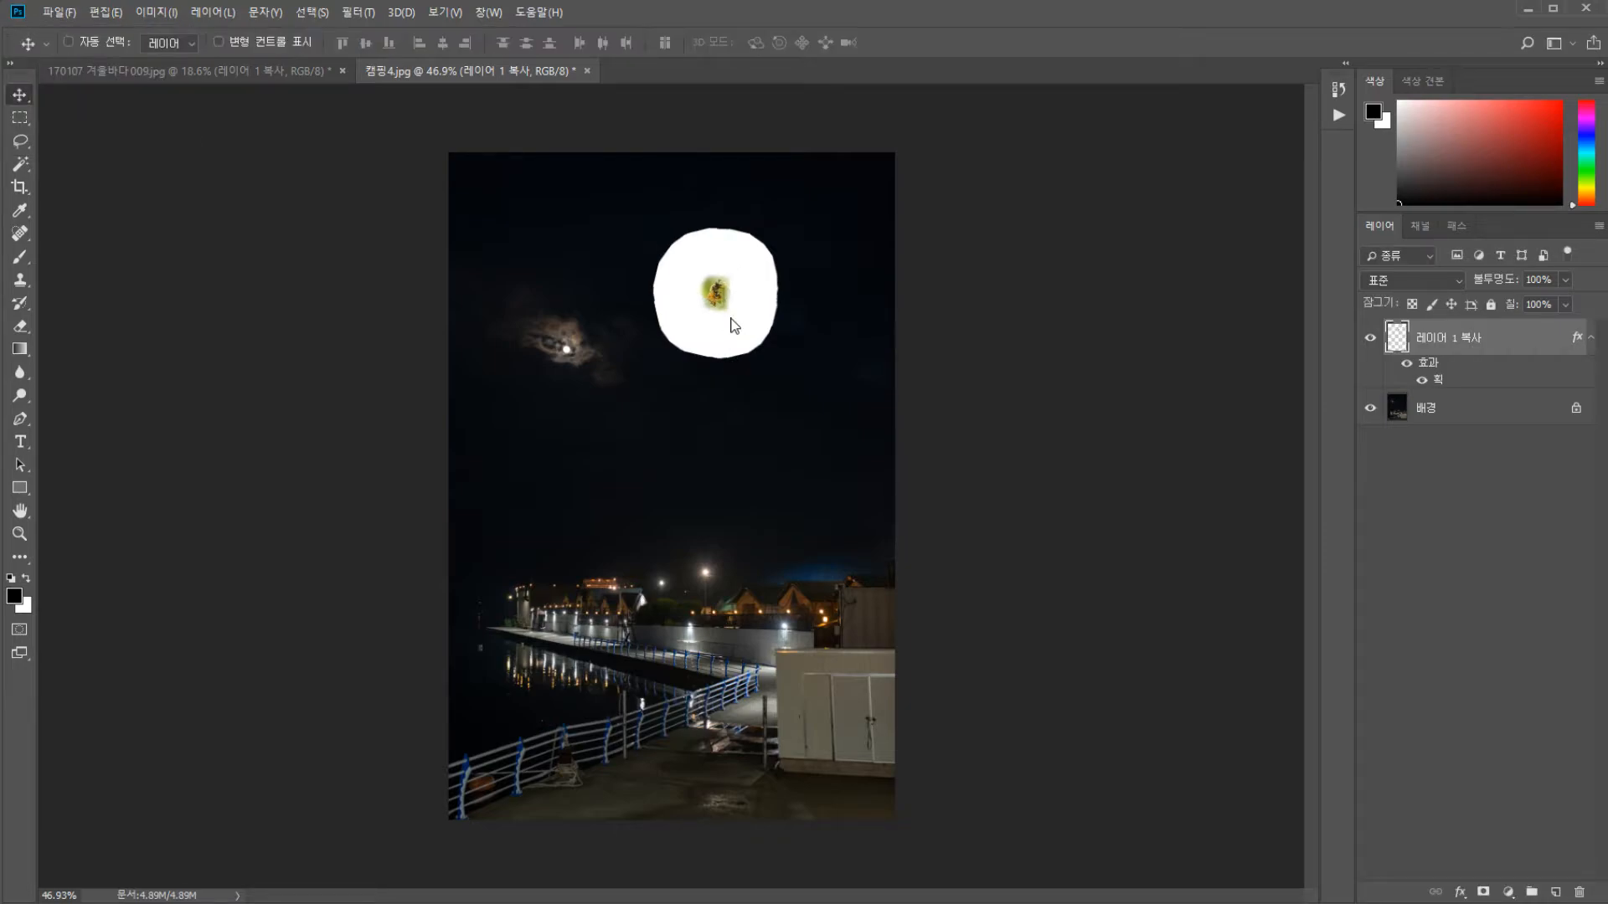
Hide the bee layer's effects and move the small bee below the moon
{"action": "left_click", "coordinate": [1408, 365]}
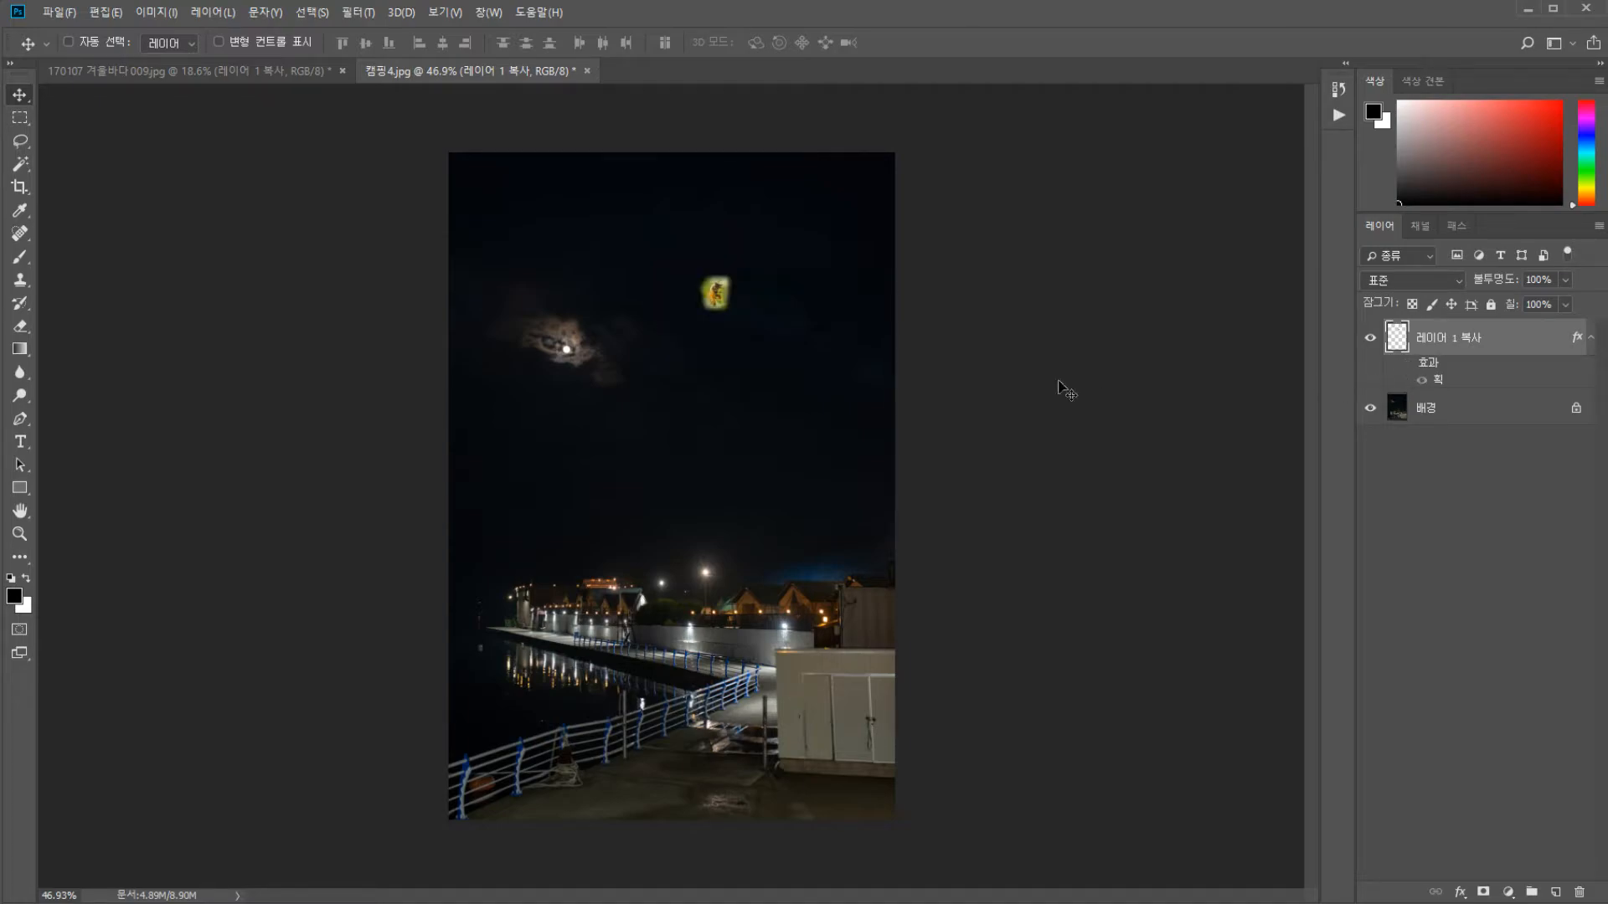
{"action": "scroll", "coordinate": [597, 289], "scroll_direction": "up", "scroll_amount": 4}
{"action": "left_click", "coordinate": [68, 41]}
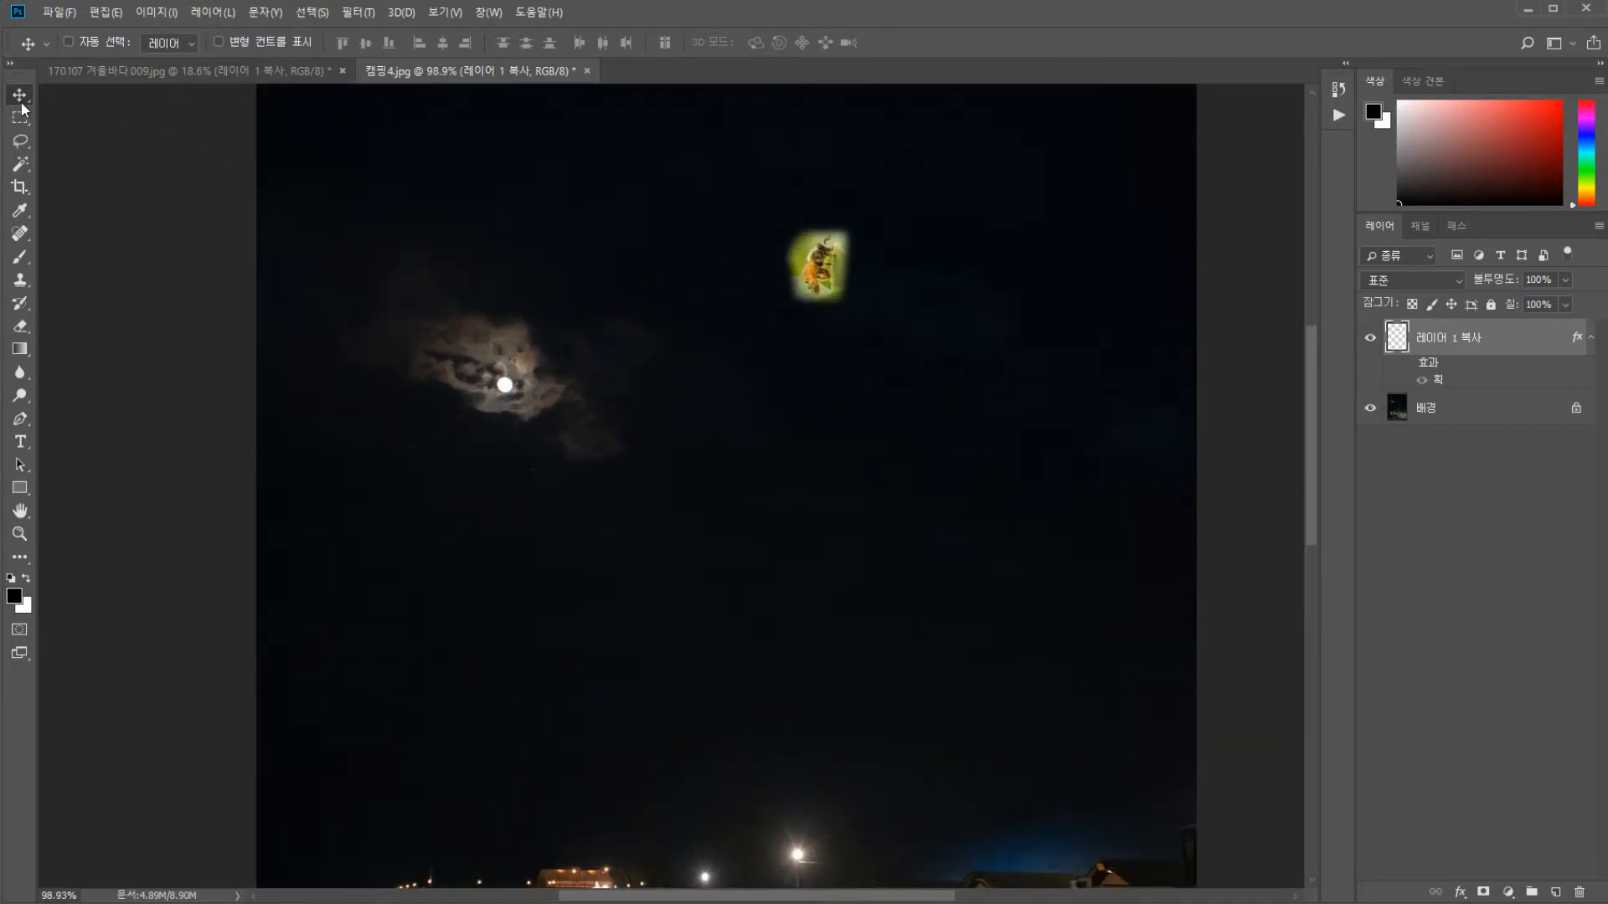
{"action": "left_click_drag", "start_coordinate": [806, 265], "coordinate": [530, 578]}
Enlarge the small bee to about 411% with Free Transform and apply it
{"action": "scroll", "coordinate": [592, 445], "scroll_direction": "down", "scroll_amount": 5}
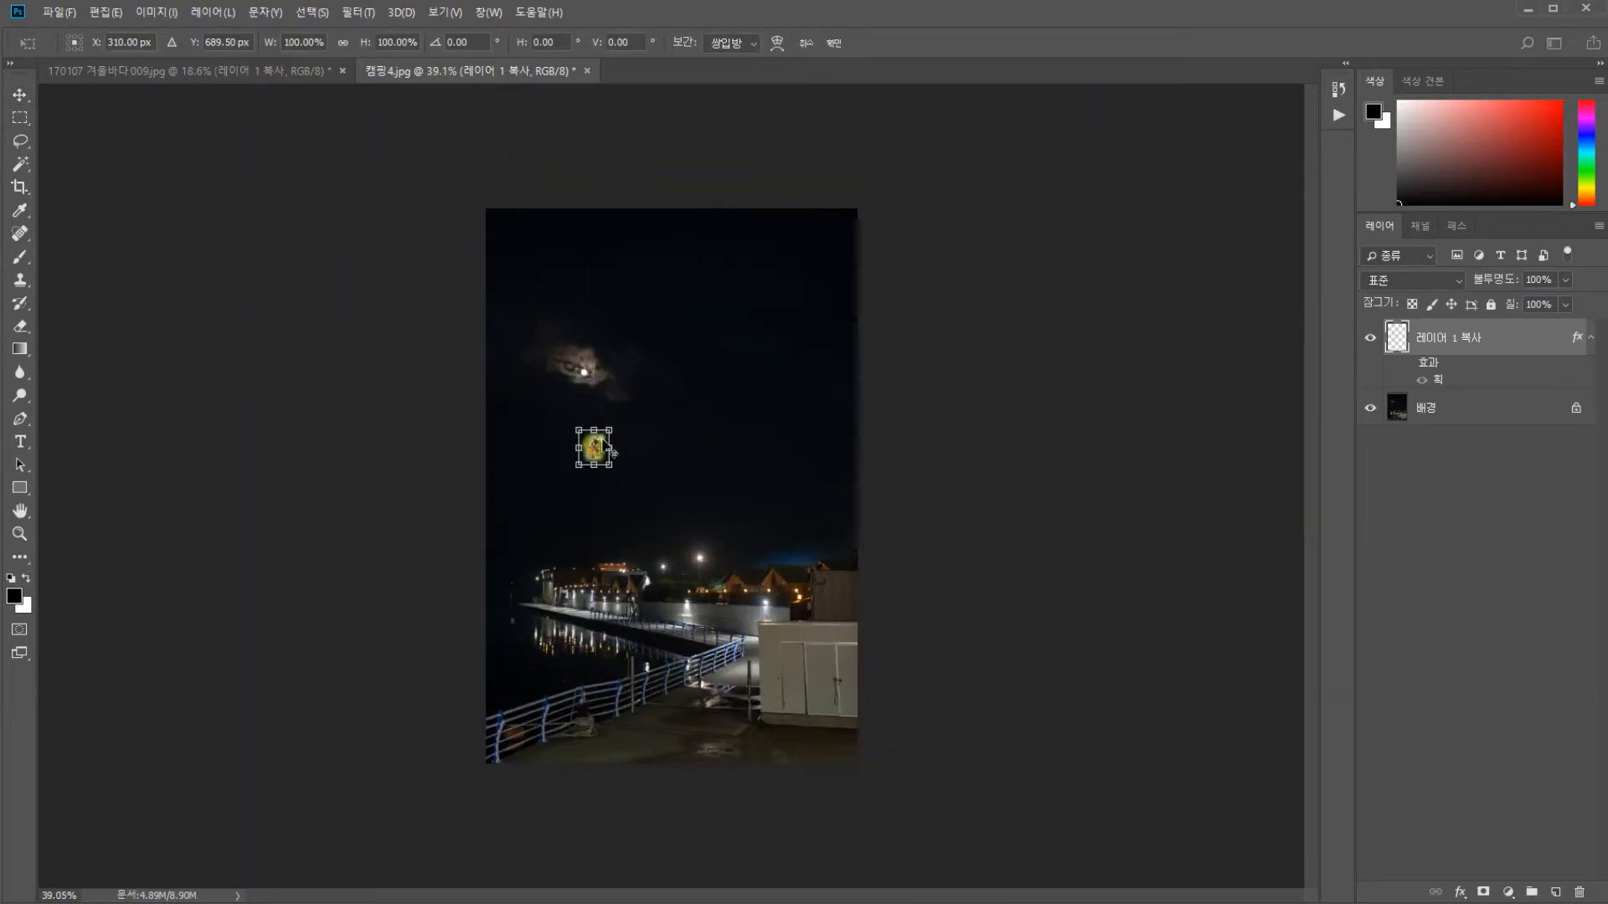
{"action": "left_click_drag", "start_coordinate": [608, 431], "coordinate": [655, 376]}
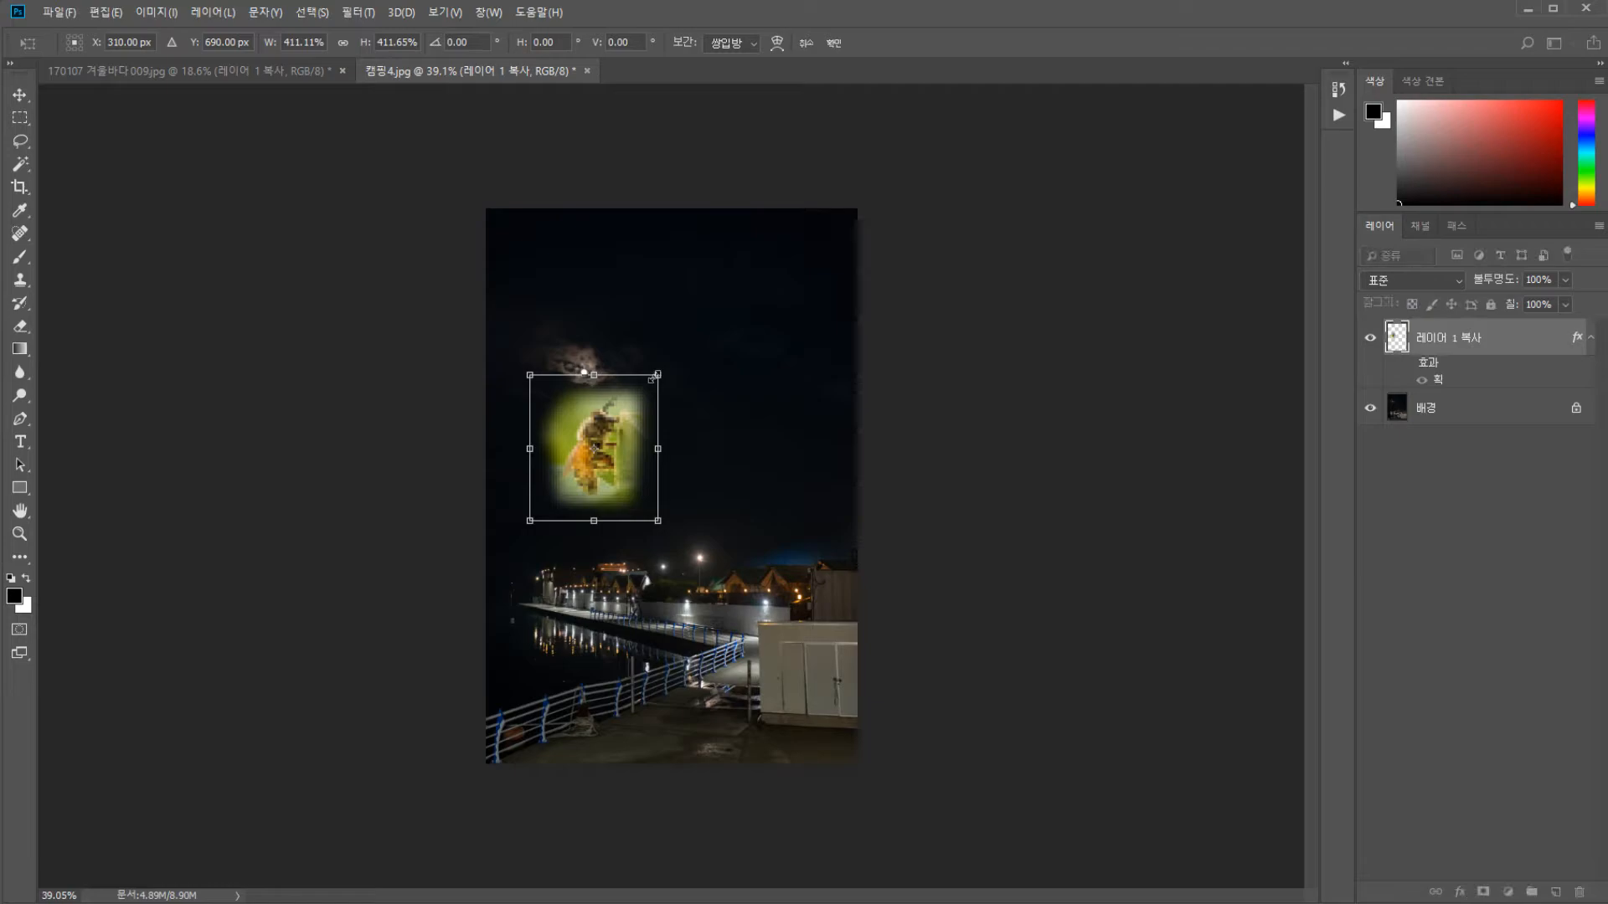
{"action": "key", "text": "Return"}
Move the bee to the horizontal center of the night photo and rotate it clockwise
{"action": "left_click_drag", "start_coordinate": [616, 431], "coordinate": [692, 397]}
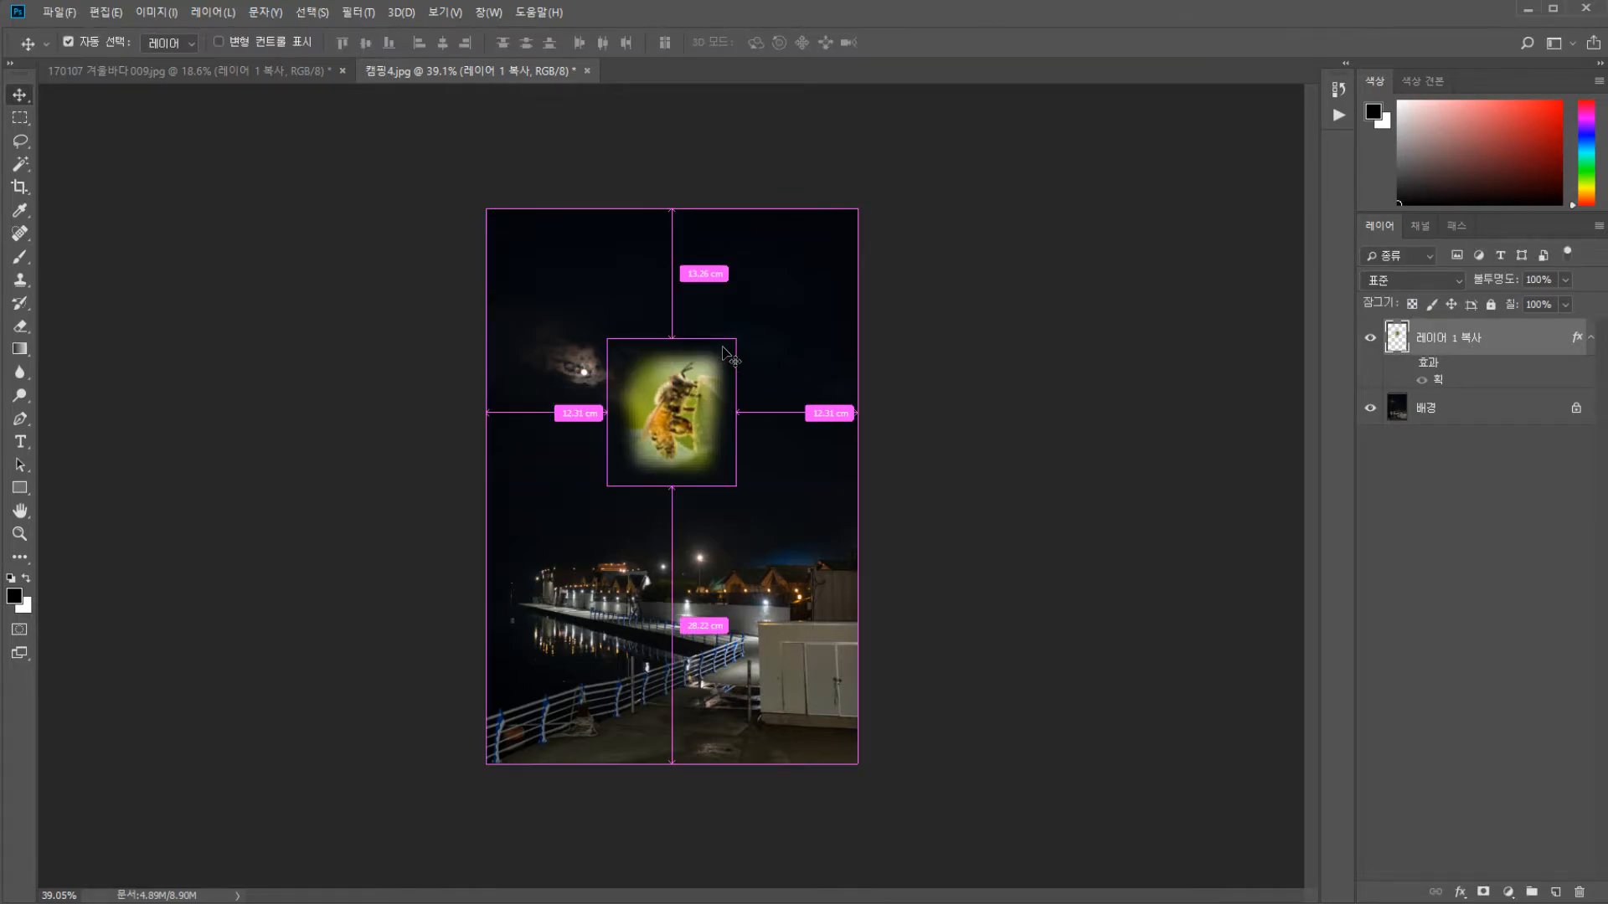
{"action": "key", "text": "ctrl+t"}
{"action": "left_click_drag", "start_coordinate": [759, 325], "coordinate": [796, 368]}
{"action": "key", "text": "Return"}
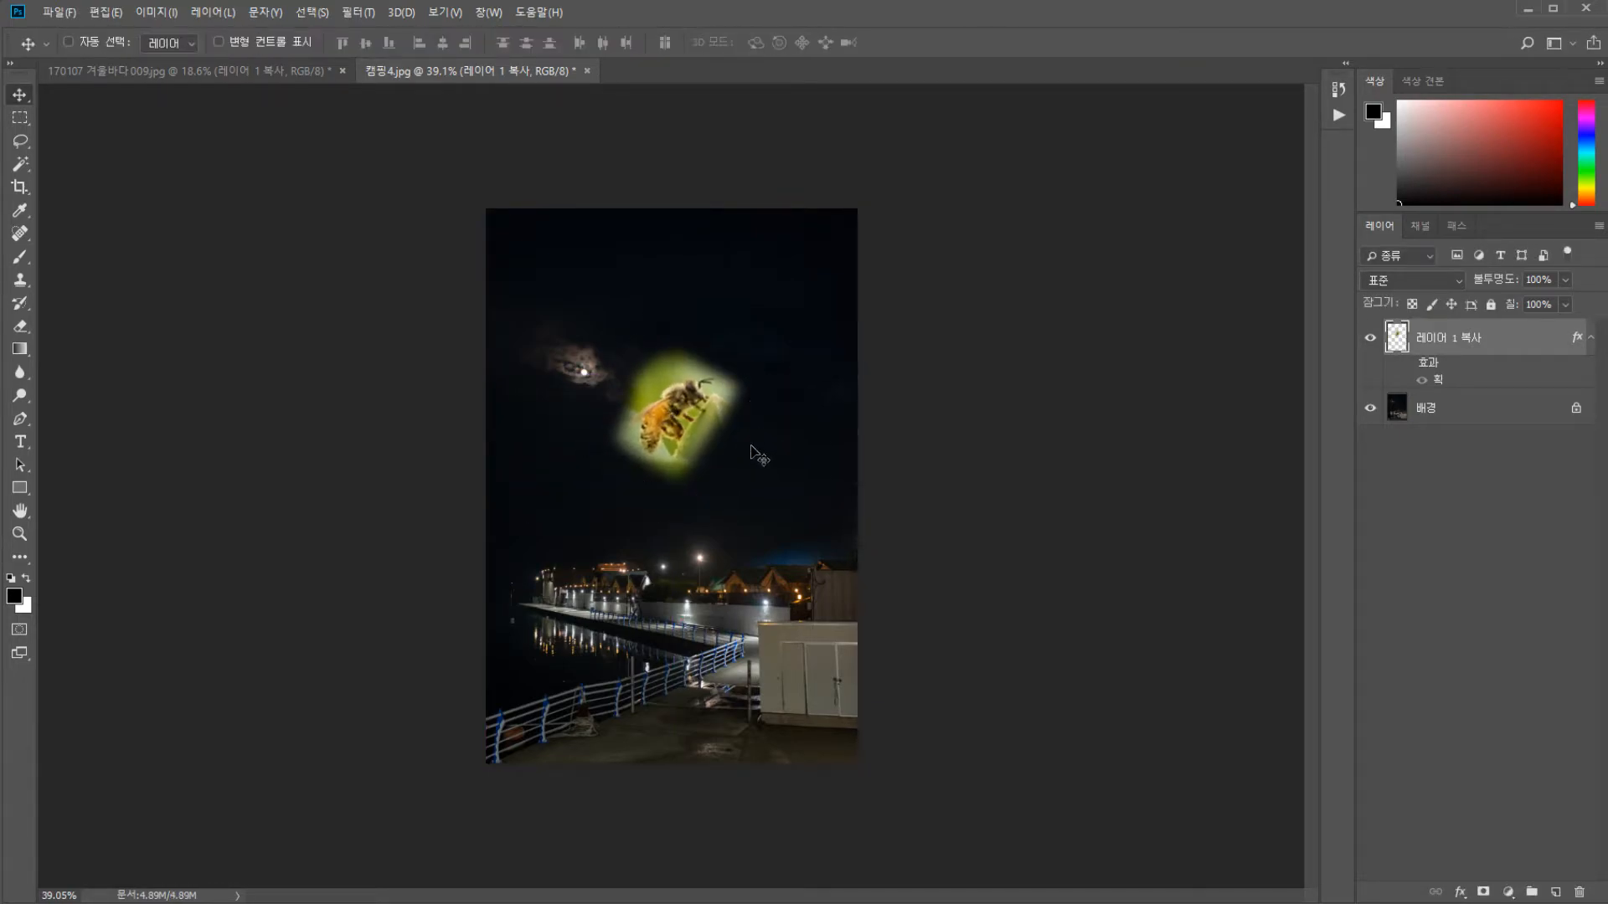
Move the rotated bee down over the railing beside the white cabinet and examine the composite
{"action": "left_click_drag", "start_coordinate": [696, 429], "coordinate": [772, 624]}
{"action": "scroll", "coordinate": [613, 544], "scroll_direction": "up", "scroll_amount": 4}
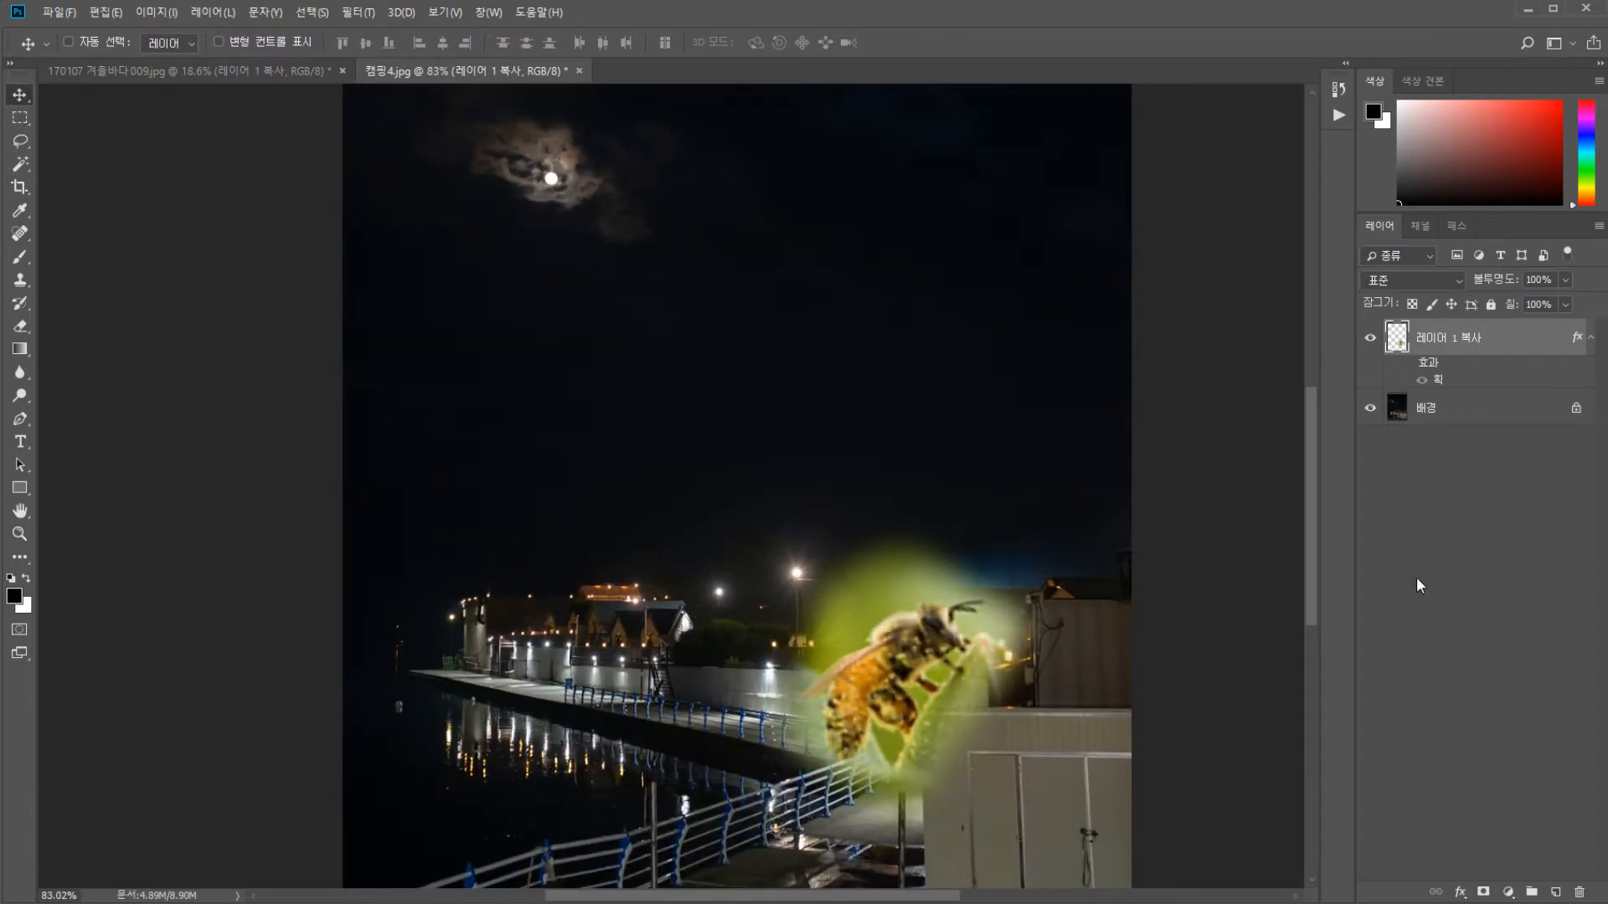
{"action": "scroll", "coordinate": [693, 477], "scroll_direction": "down", "scroll_amount": 3}
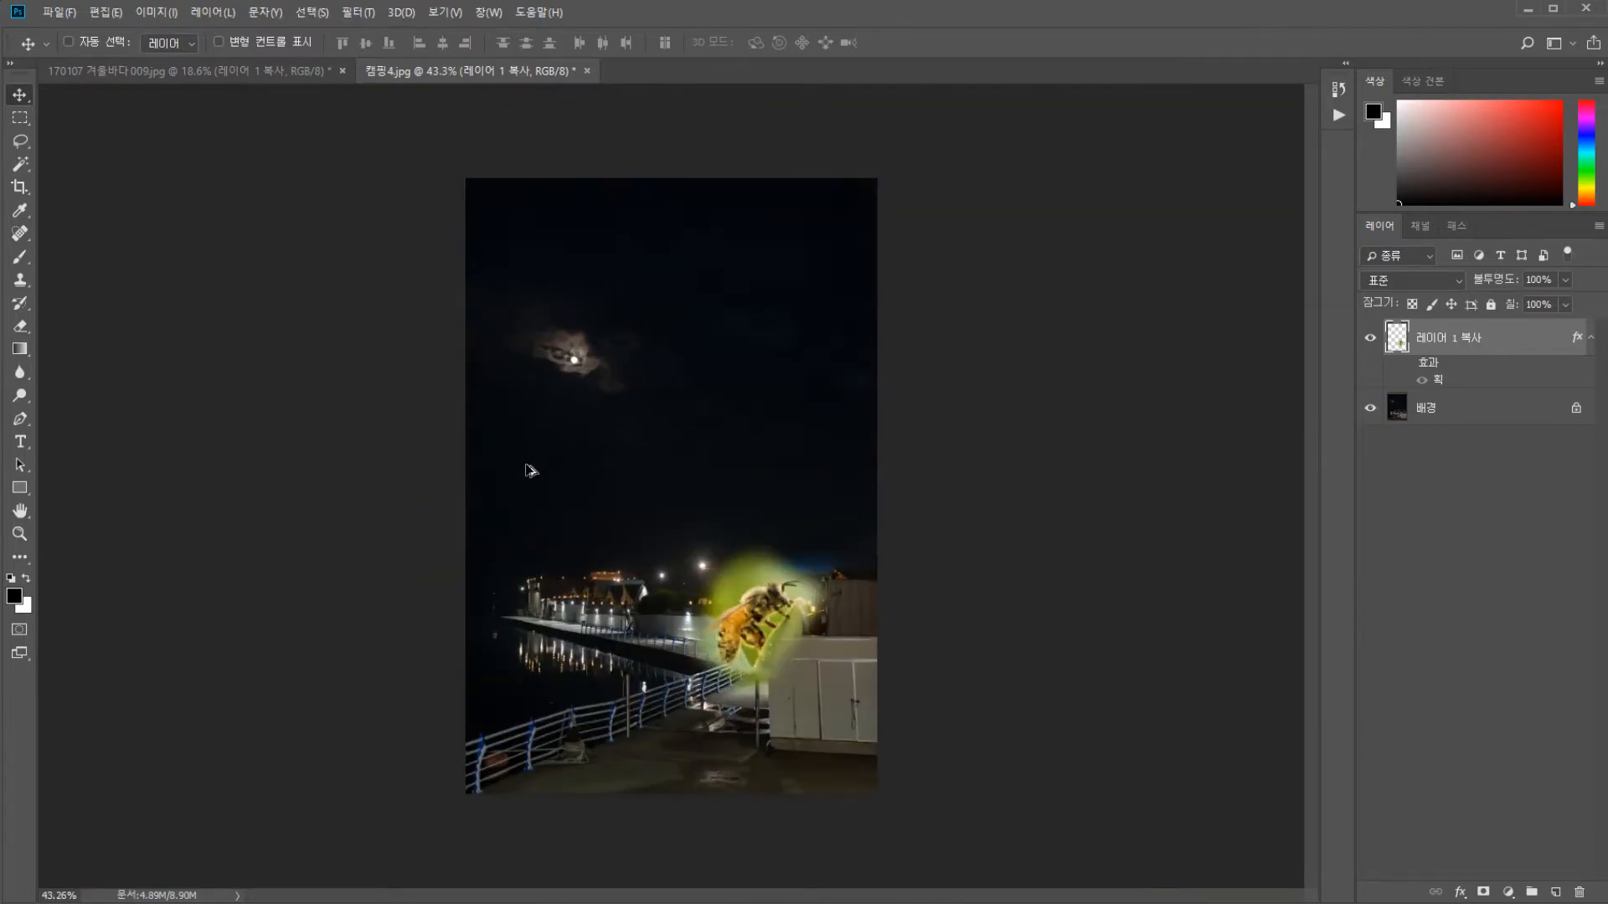
{"action": "scroll", "coordinate": [530, 470], "scroll_direction": "up", "scroll_amount": 1}
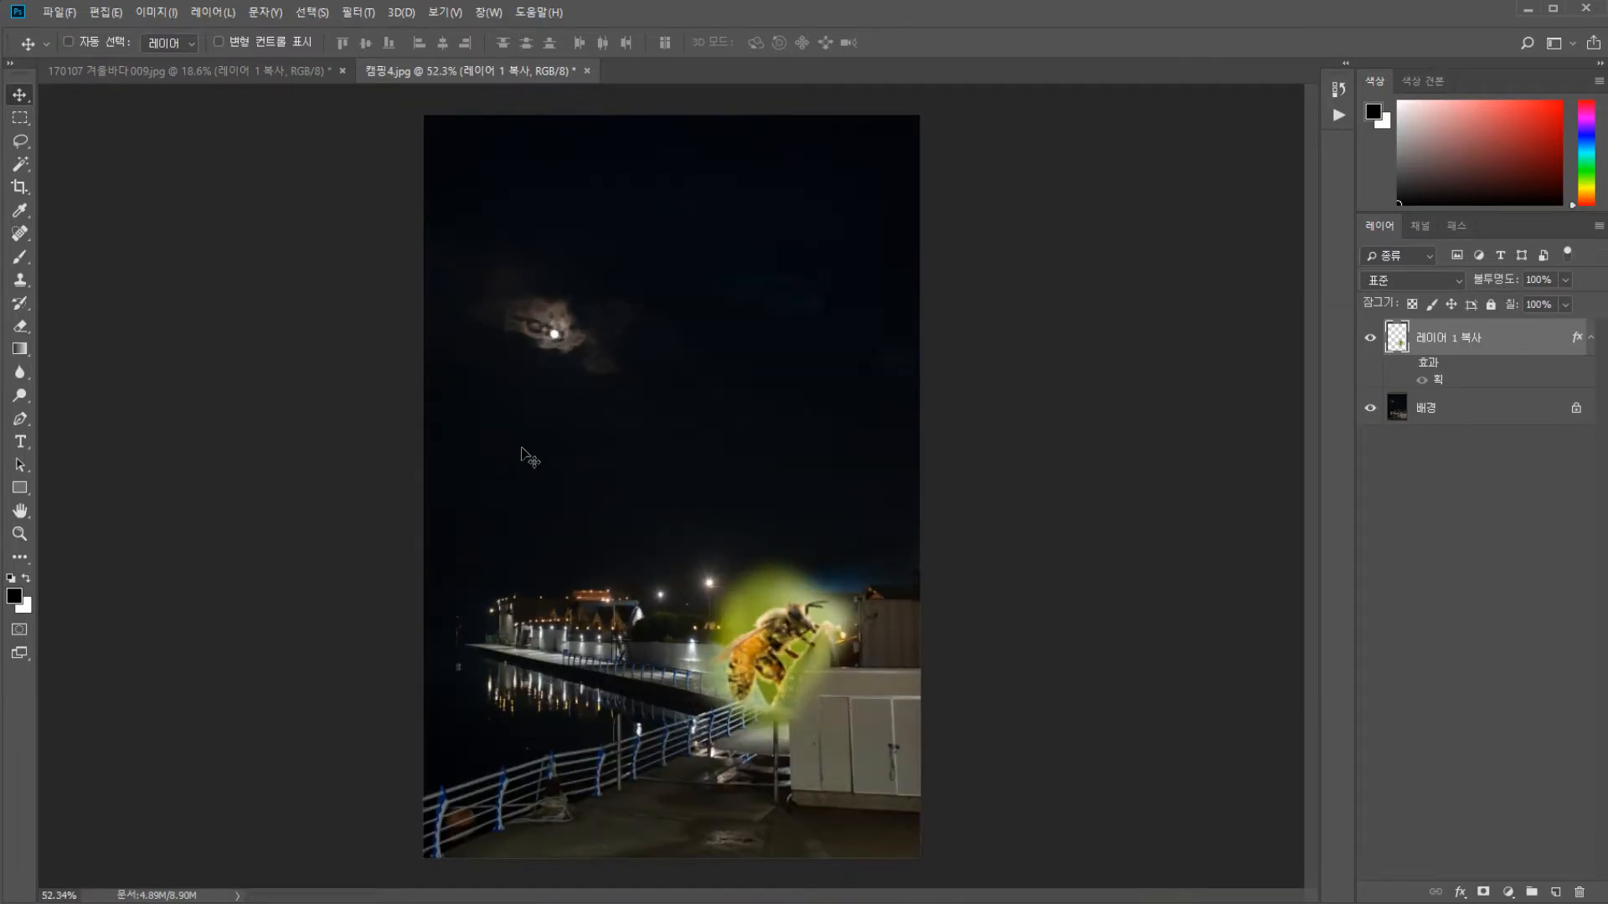
Switch to the 170107 겨울바다009.jpg document, duplicate its 레이어 1 복사 bee layer and undo the duplicate
{"action": "left_click", "coordinate": [228, 79]}
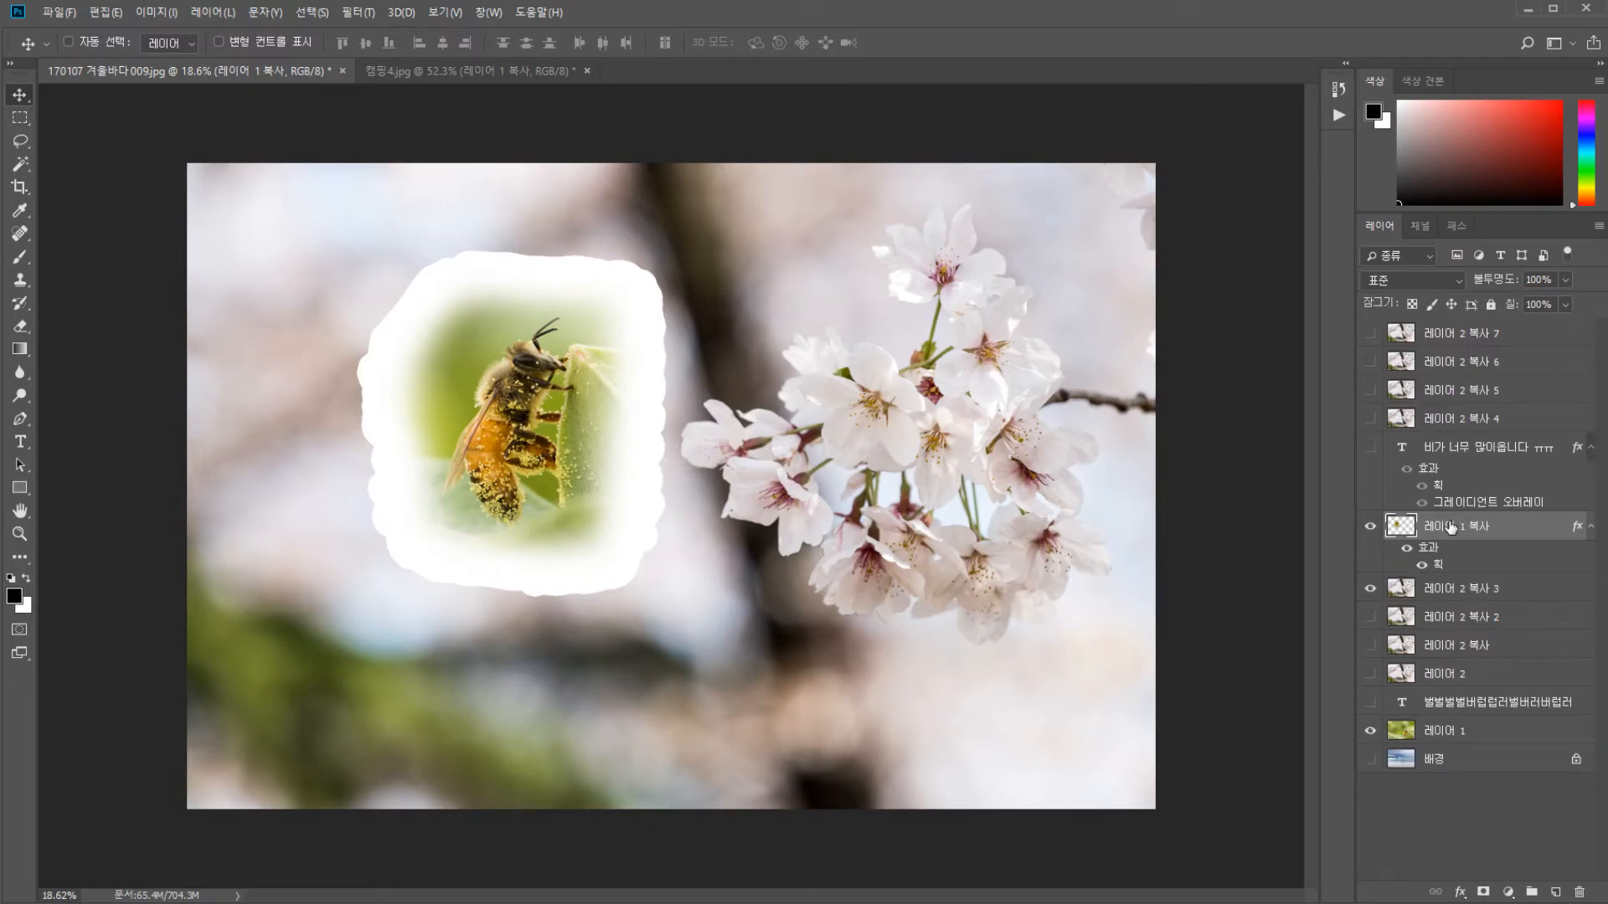
{"action": "key", "text": "ctrl+j"}
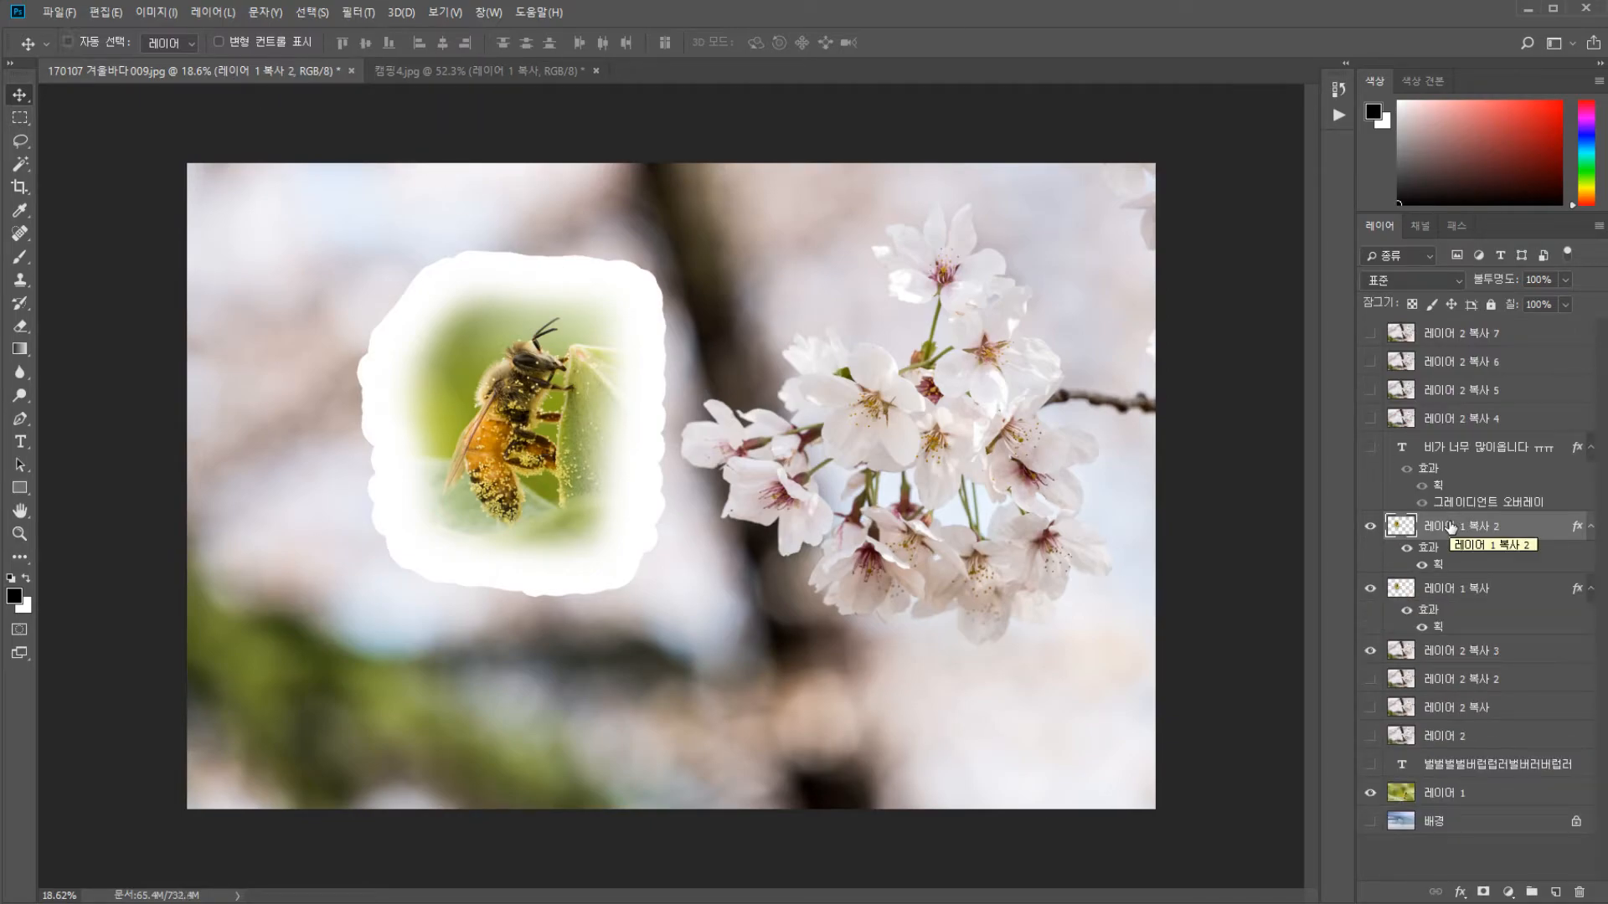
{"action": "key", "text": "ctrl+z"}
Show the 레이어 1 복사 bee layer alone and move the bee toward the canvas's upper left
{"action": "left_click", "coordinate": [1370, 527], "text": "alt"}
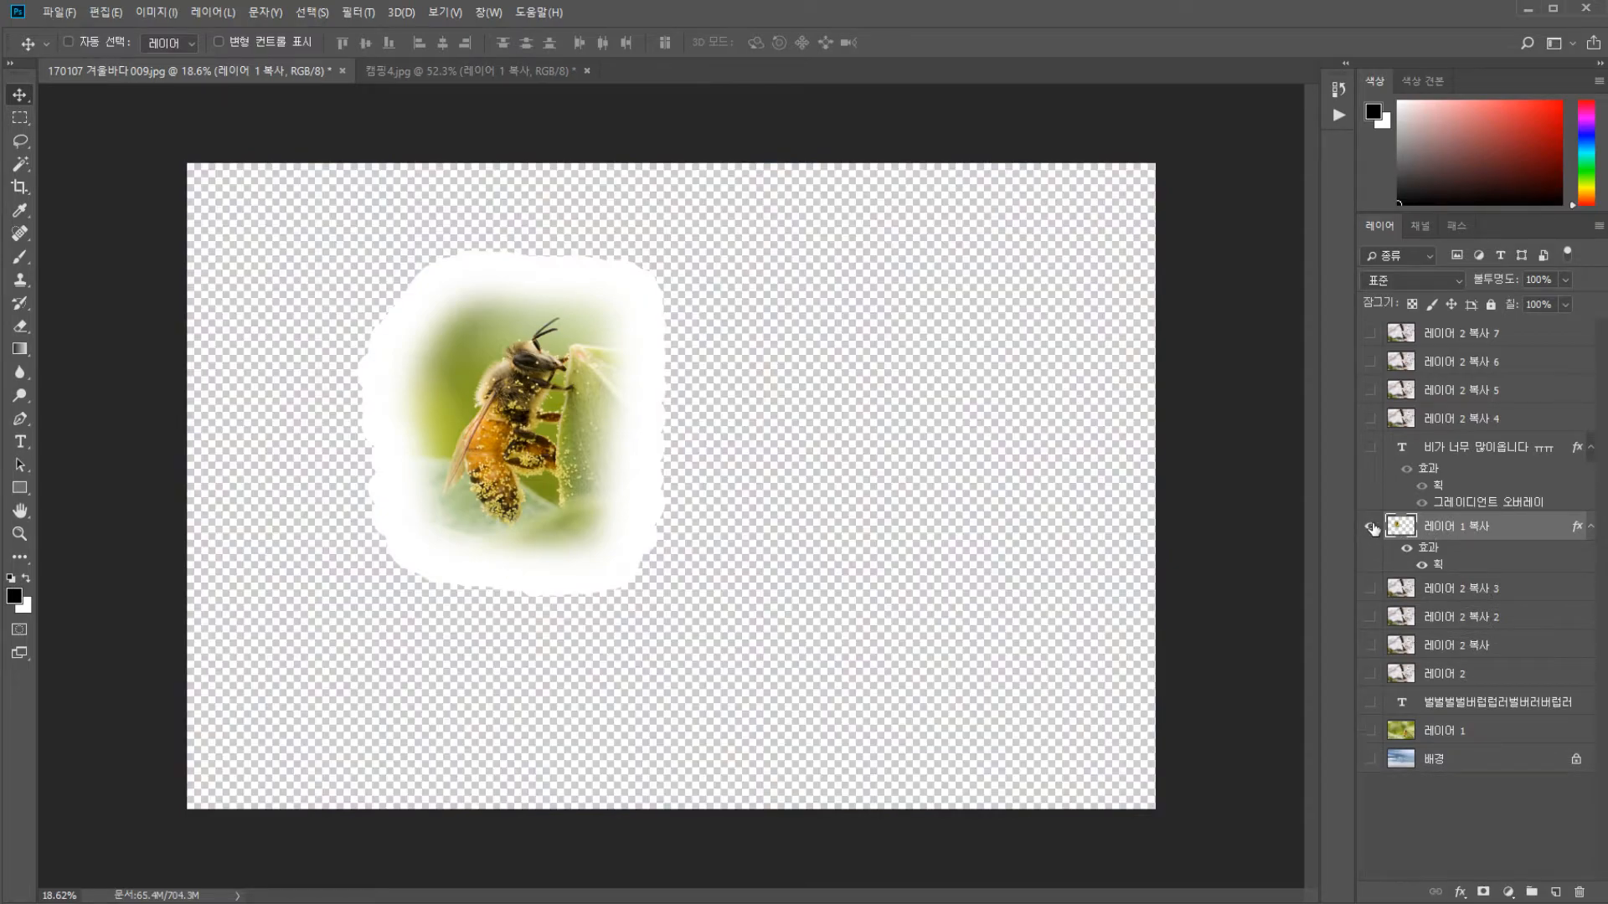
{"action": "left_click", "coordinate": [1370, 527], "text": "alt"}
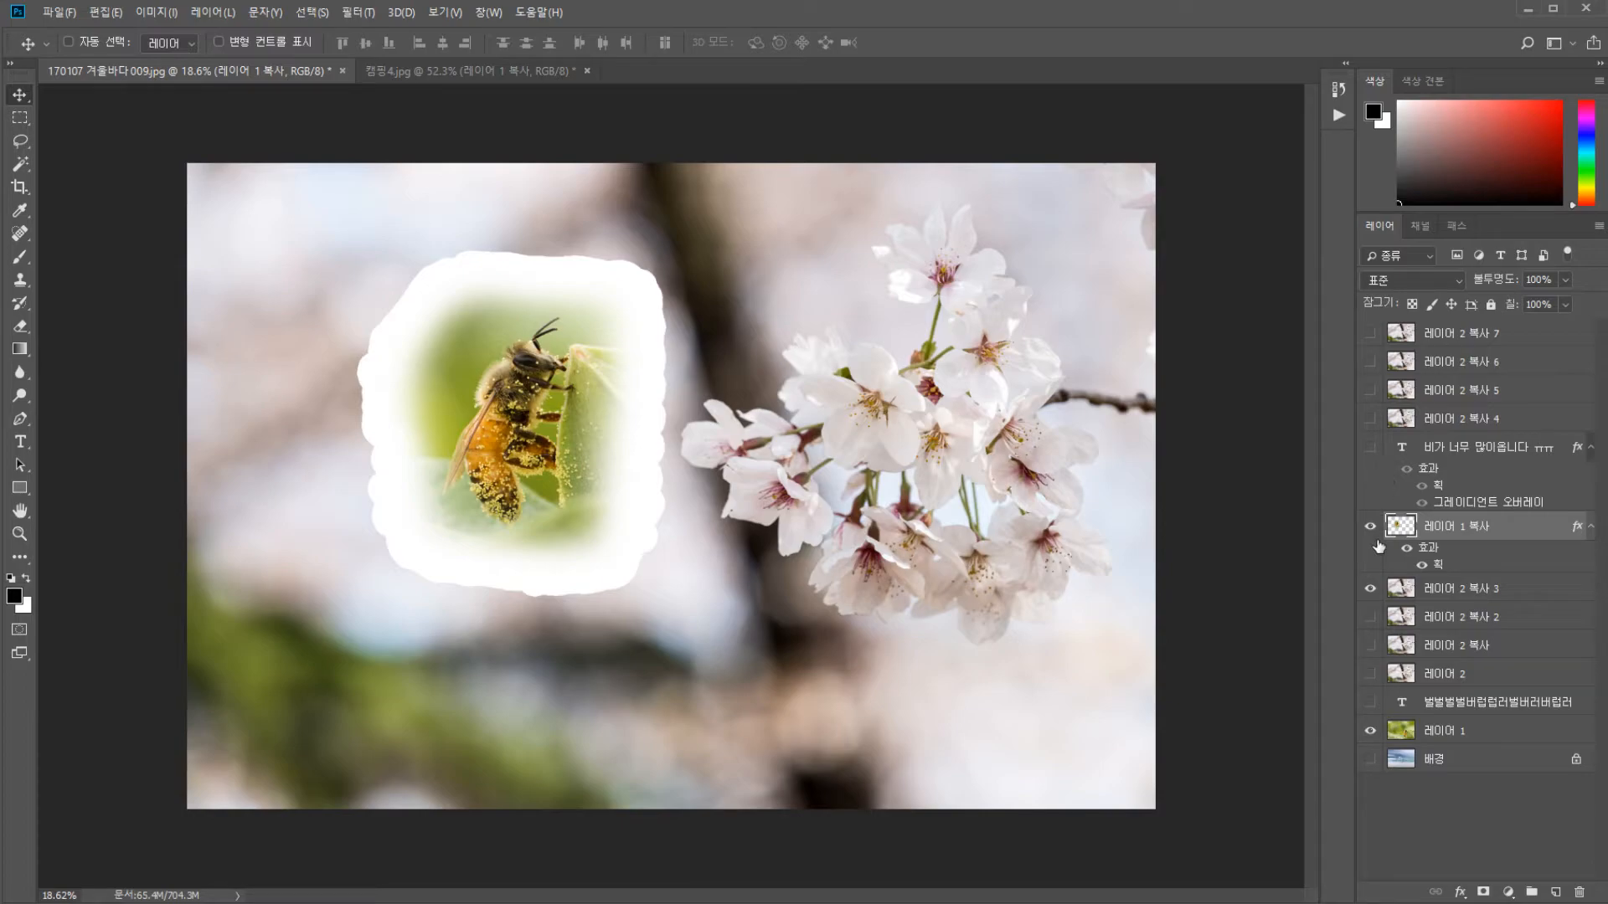
{"action": "left_click", "coordinate": [1370, 530], "text": "alt"}
{"action": "left_click_drag", "start_coordinate": [617, 435], "coordinate": [479, 392]}
Show the 배경 sea photo behind the bee, then hide the bee layer's effects and nudge it slightly up and left
{"action": "left_click", "coordinate": [1370, 759]}
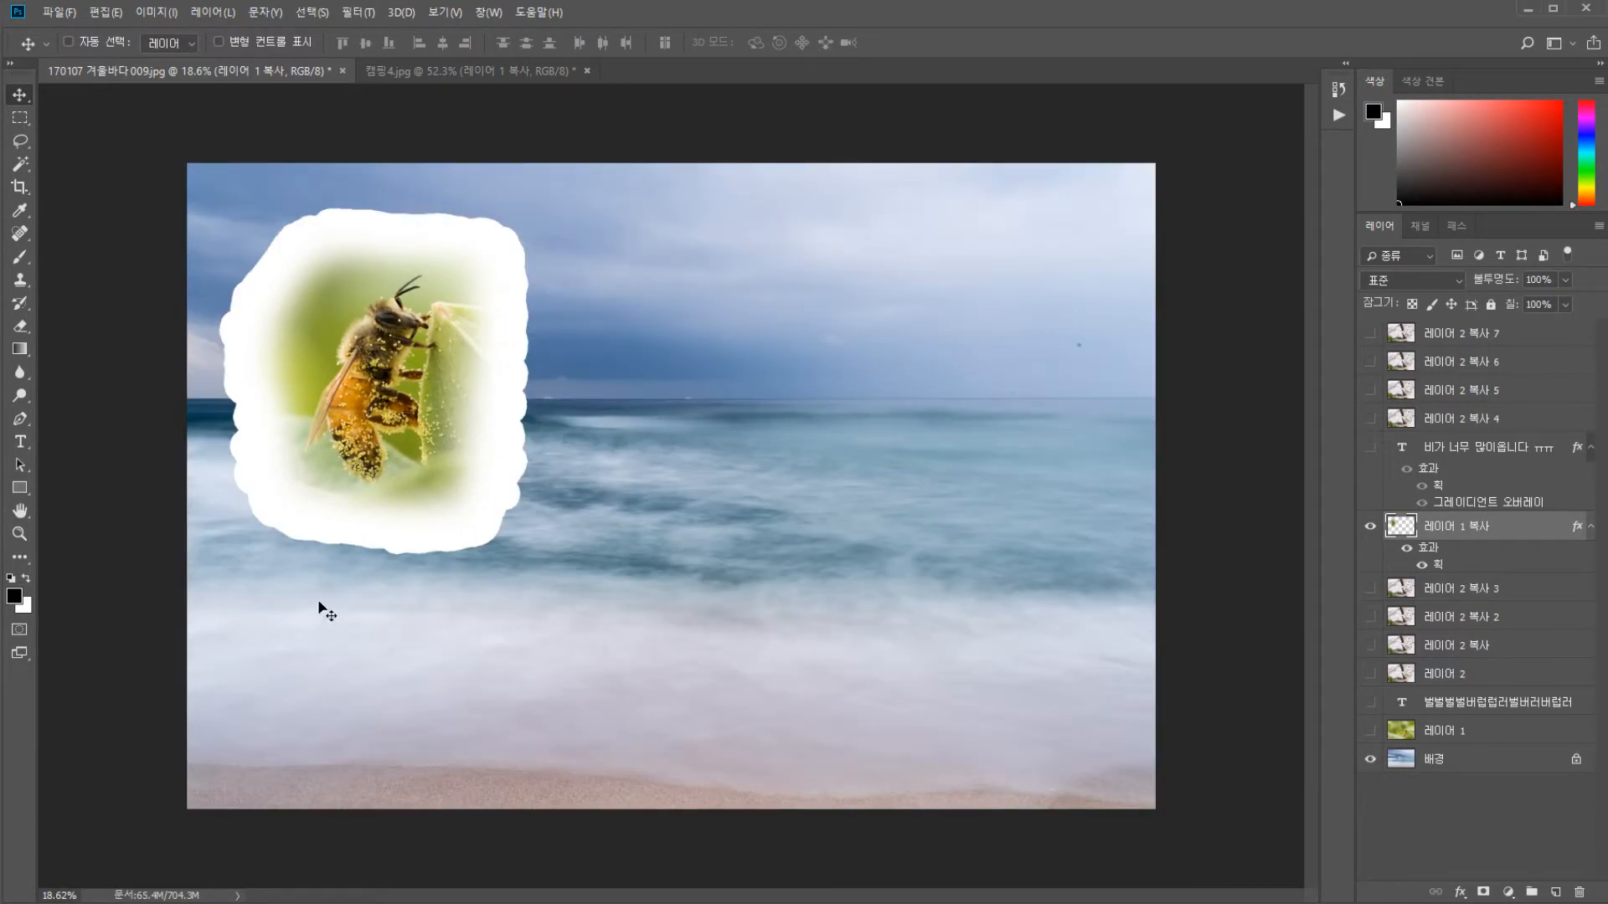
{"action": "left_click", "coordinate": [1406, 548]}
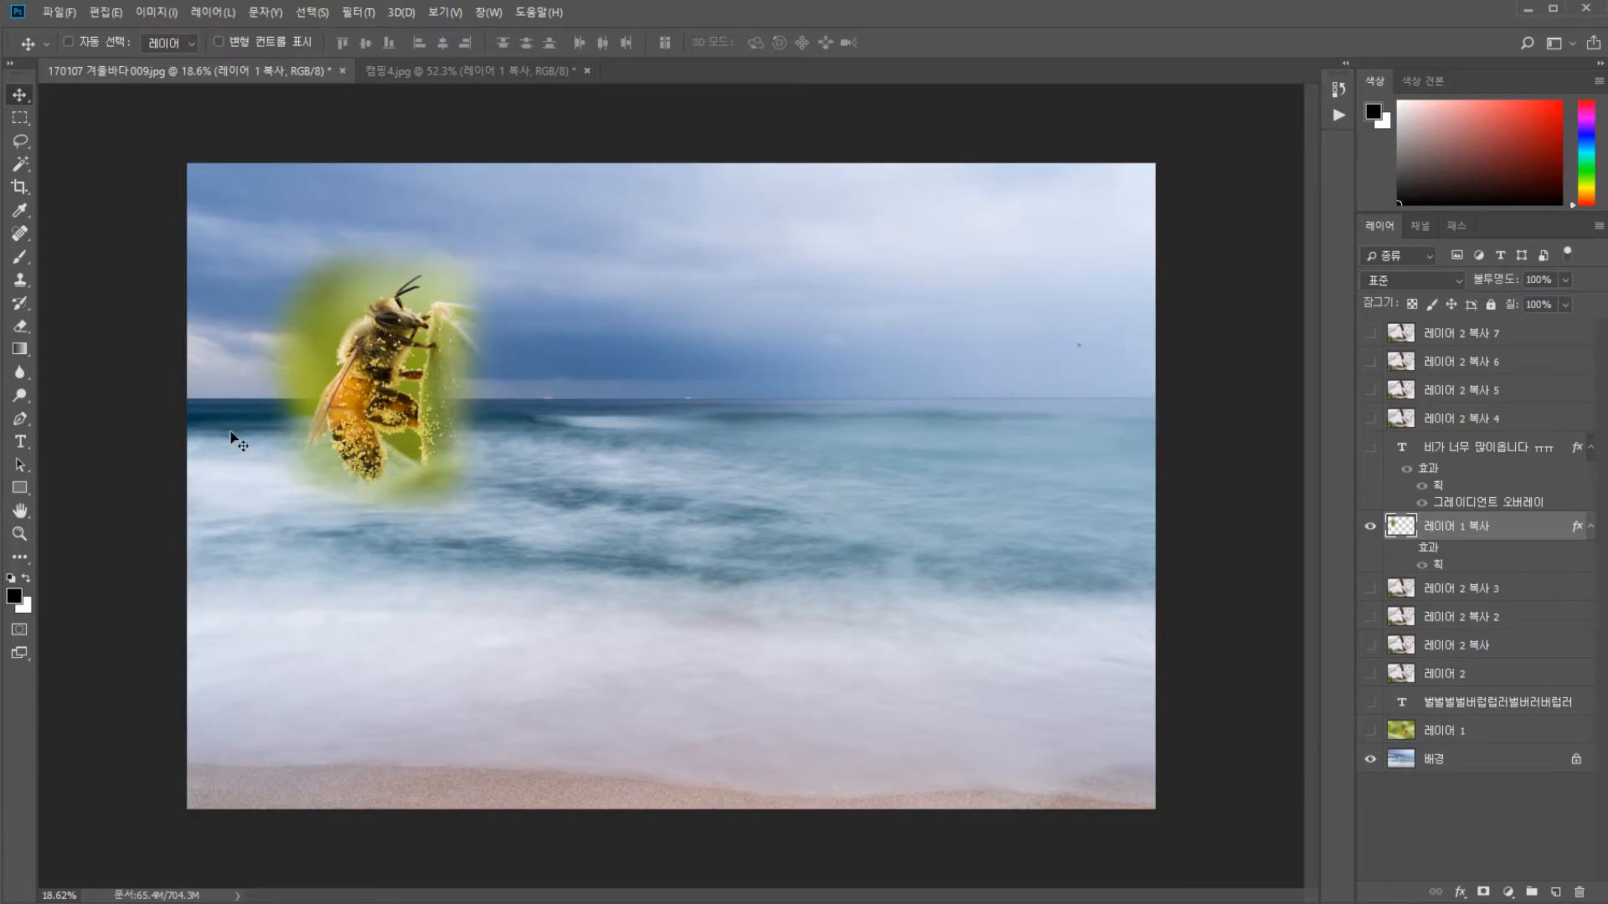
{"action": "mouse_move", "coordinate": [423, 389]}
{"action": "left_mouse_down"}
{"action": "mouse_move", "coordinate": [381, 390]}
{"action": "mouse_move", "coordinate": [403, 375]}
{"action": "left_mouse_up"}
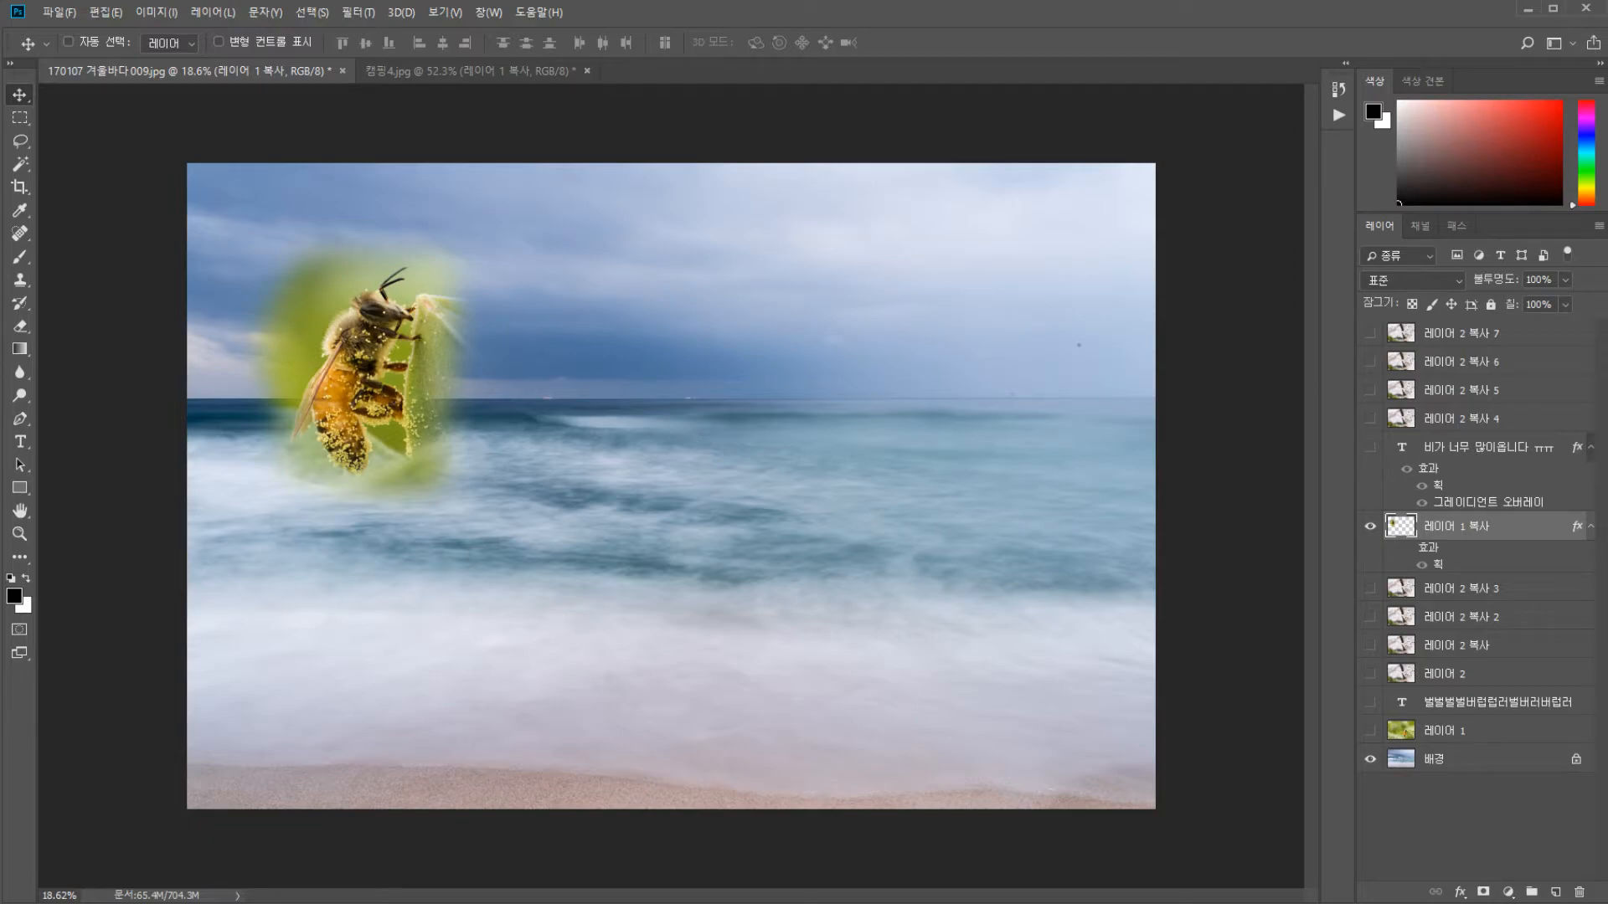
Duplicate the bee layer in place to make five copies, 레이어 1 복사 2 through 레이어 1 복사 6
{"action": "key", "text": "ctrl+j"}
{"action": "key", "text": "ctrl+j"}
{"action": "key", "text": "ctrl+j"}
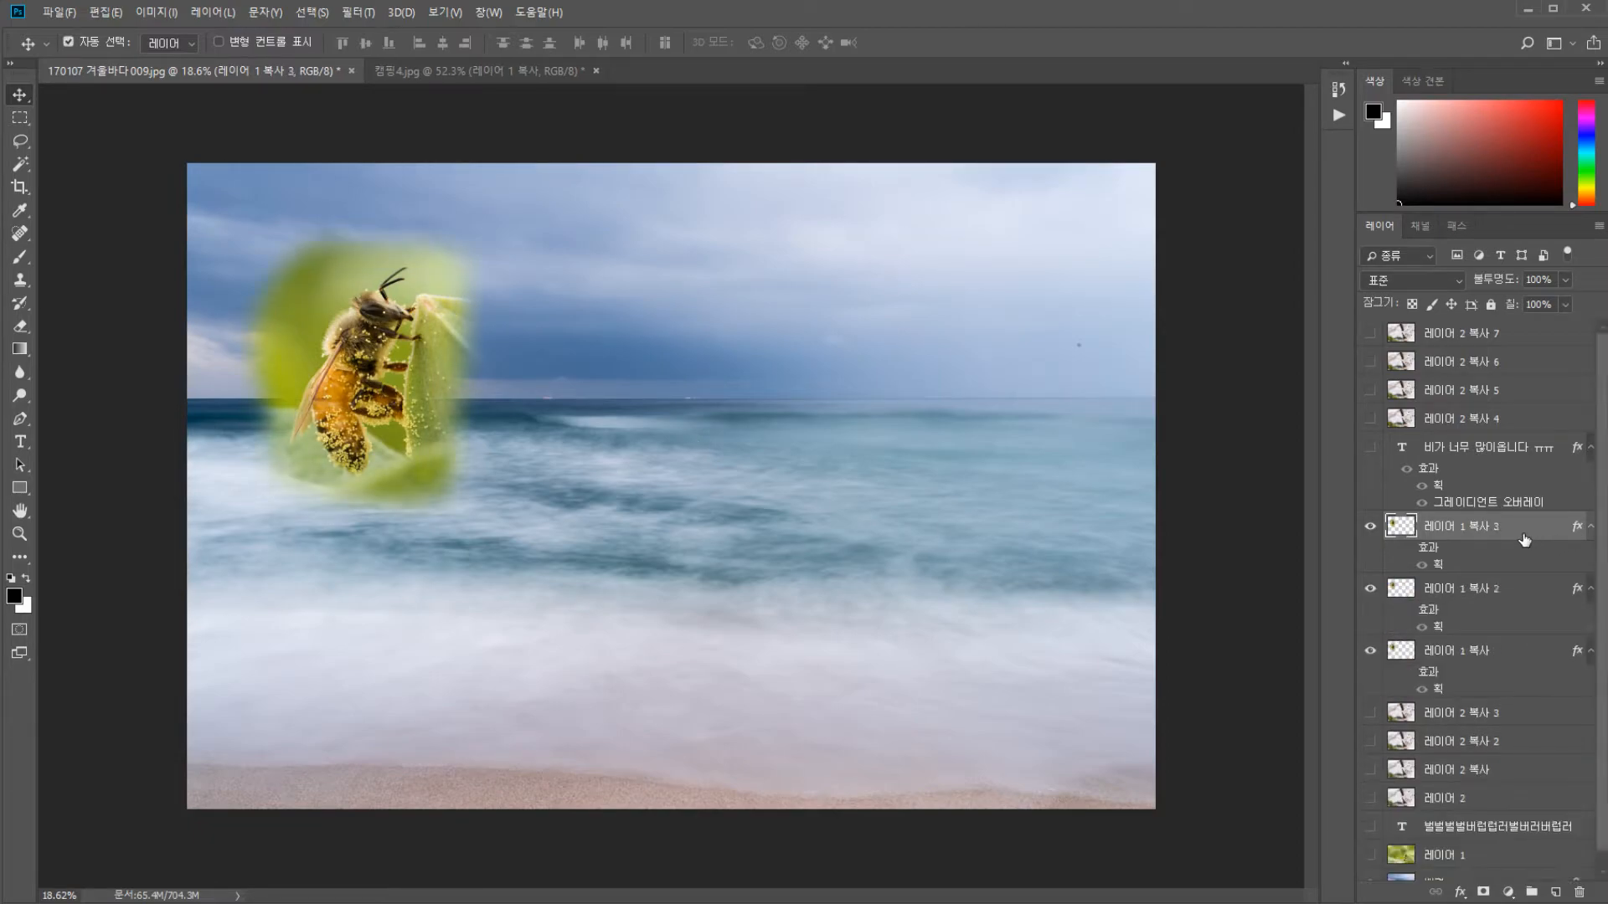
{"action": "key", "text": "ctrl+j"}
{"action": "key", "text": "ctrl+j"}
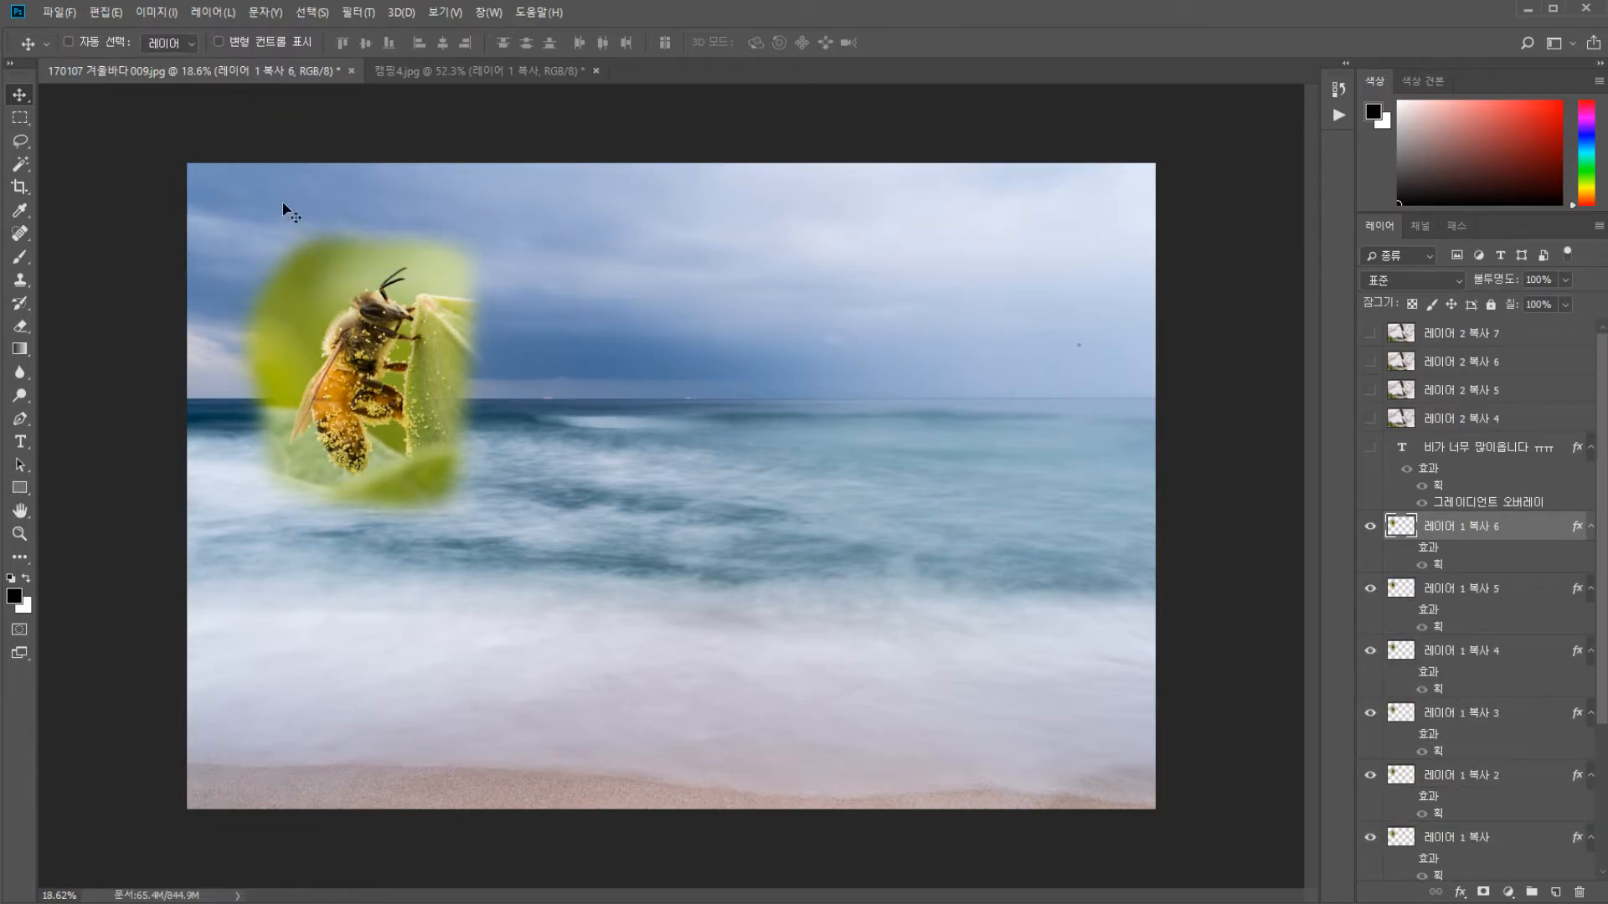
Spread four of the stacked bee copies apart, one across the upper sea and three in a row near the shore
{"action": "left_click_drag", "start_coordinate": [410, 335], "coordinate": [1273, 402]}
{"action": "left_click_drag", "start_coordinate": [1076, 423], "coordinate": [700, 336]}
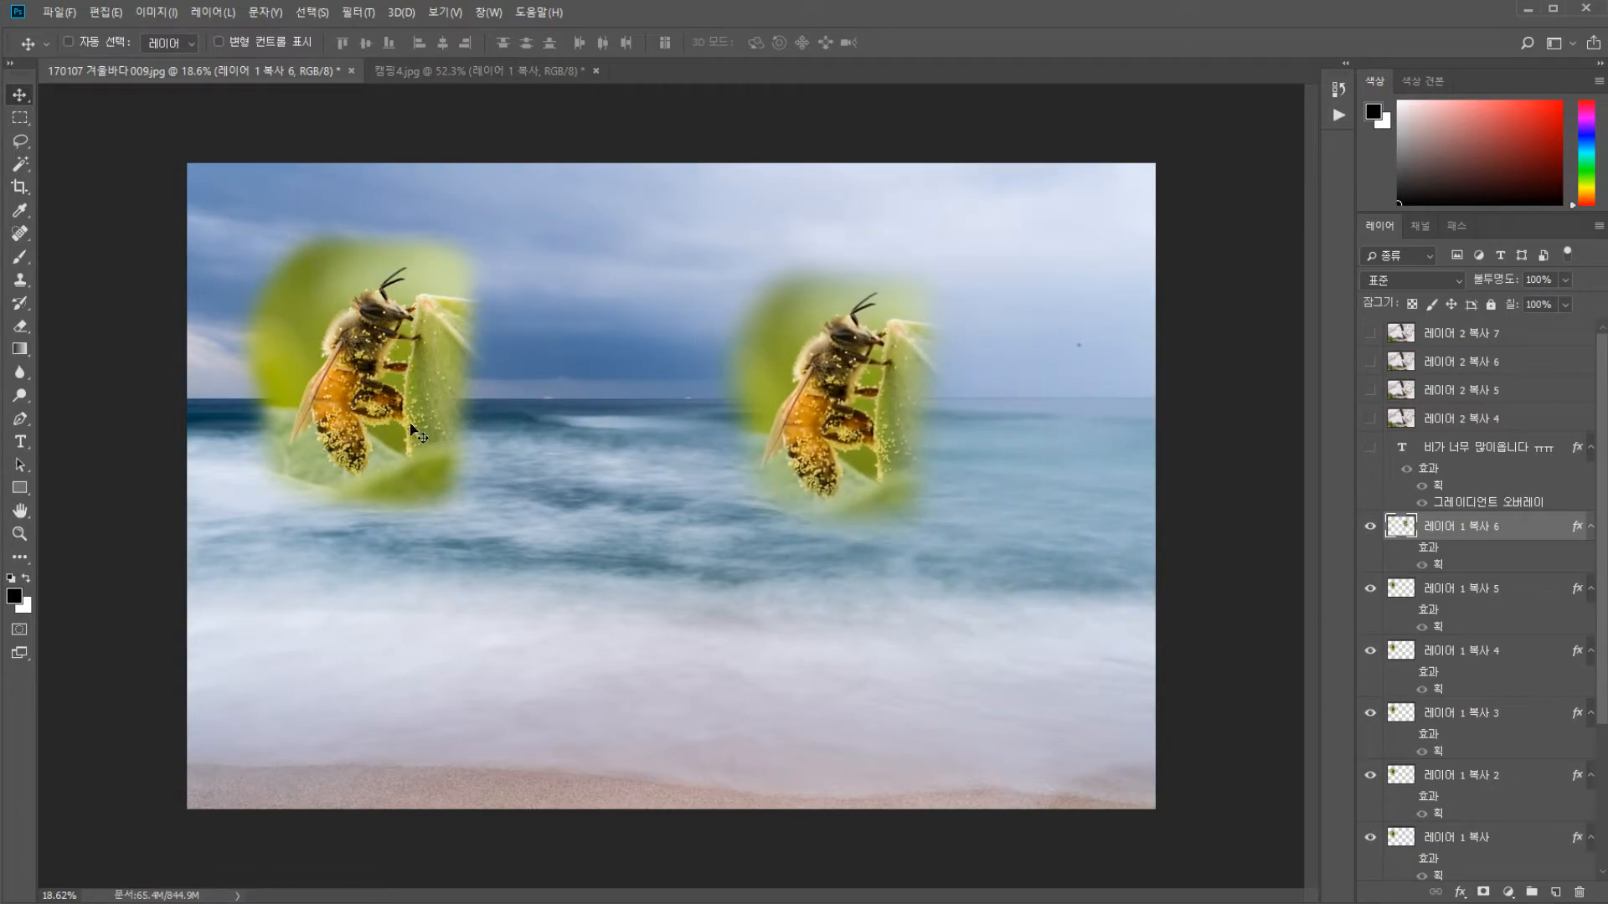
{"action": "left_click", "coordinate": [374, 350], "text": "ctrl"}
{"action": "left_click_drag", "start_coordinate": [374, 351], "coordinate": [396, 647]}
{"action": "left_click_drag", "start_coordinate": [410, 368], "coordinate": [890, 617]}
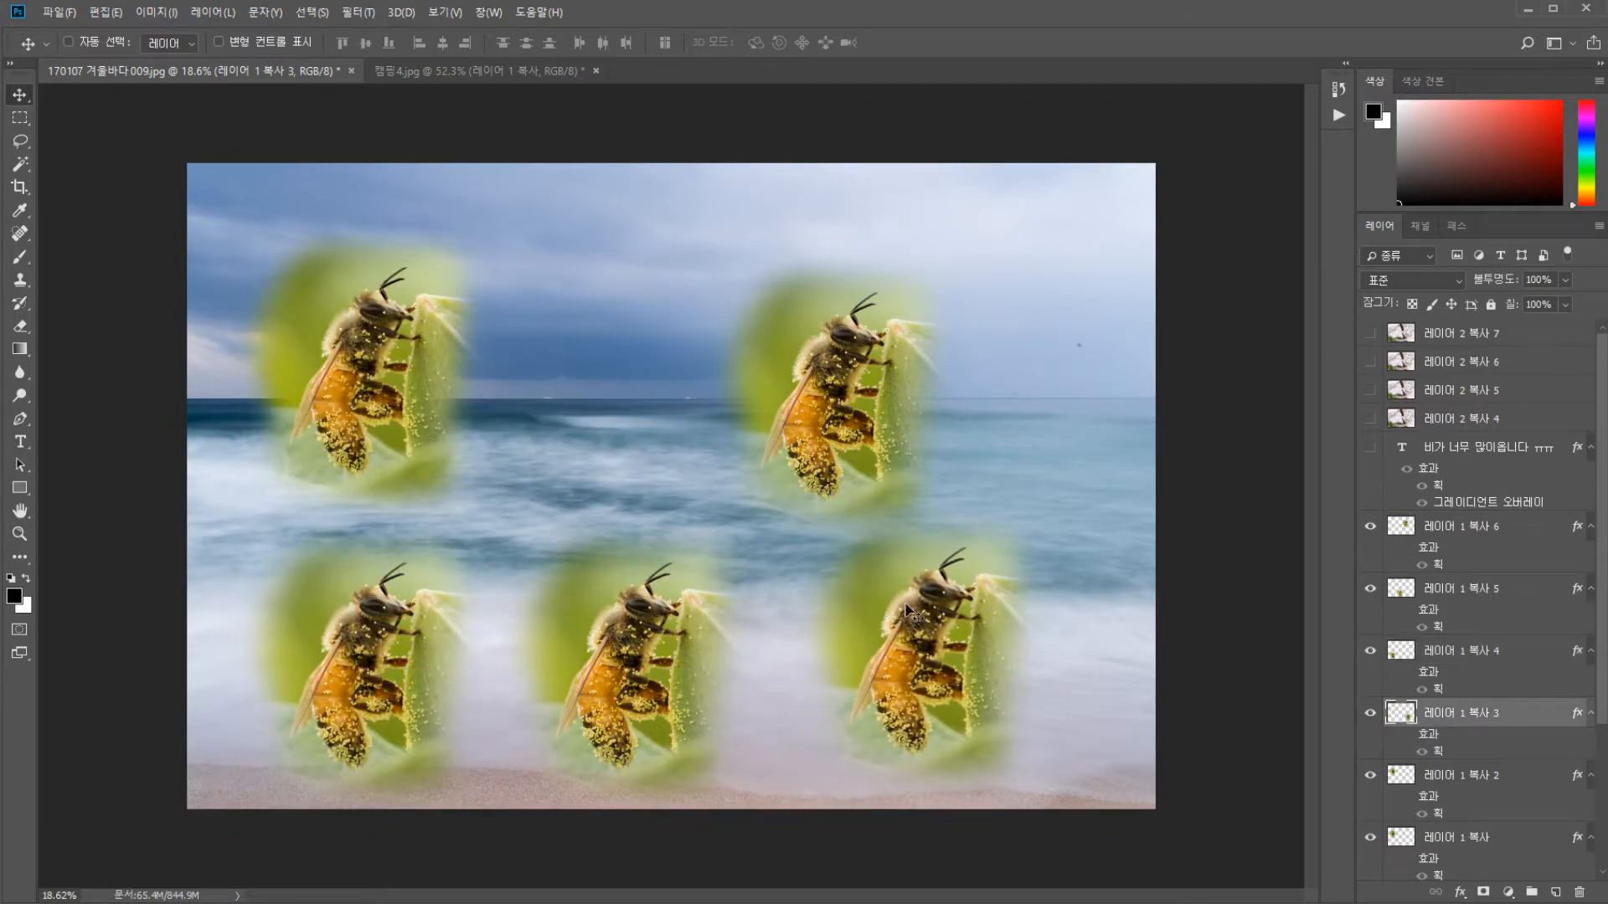
Look through the bee copies in the layer stack and undo their moves and duplications until only 레이어 1 복사 remains
{"action": "scroll", "coordinate": [1534, 700], "scroll_direction": "down", "scroll_amount": 2}
{"action": "scroll", "coordinate": [1520, 706], "scroll_direction": "down", "scroll_amount": 2}
{"action": "scroll", "coordinate": [1505, 705], "scroll_direction": "up", "scroll_amount": 2}
{"action": "key", "text": "ctrl+alt+z"}
{"action": "key", "text": "ctrl+alt+z"}
{"action": "key", "text": "ctrl+alt+z"}
{"action": "key", "text": "ctrl+alt+z"}
{"action": "key", "text": "ctrl+alt+z"}
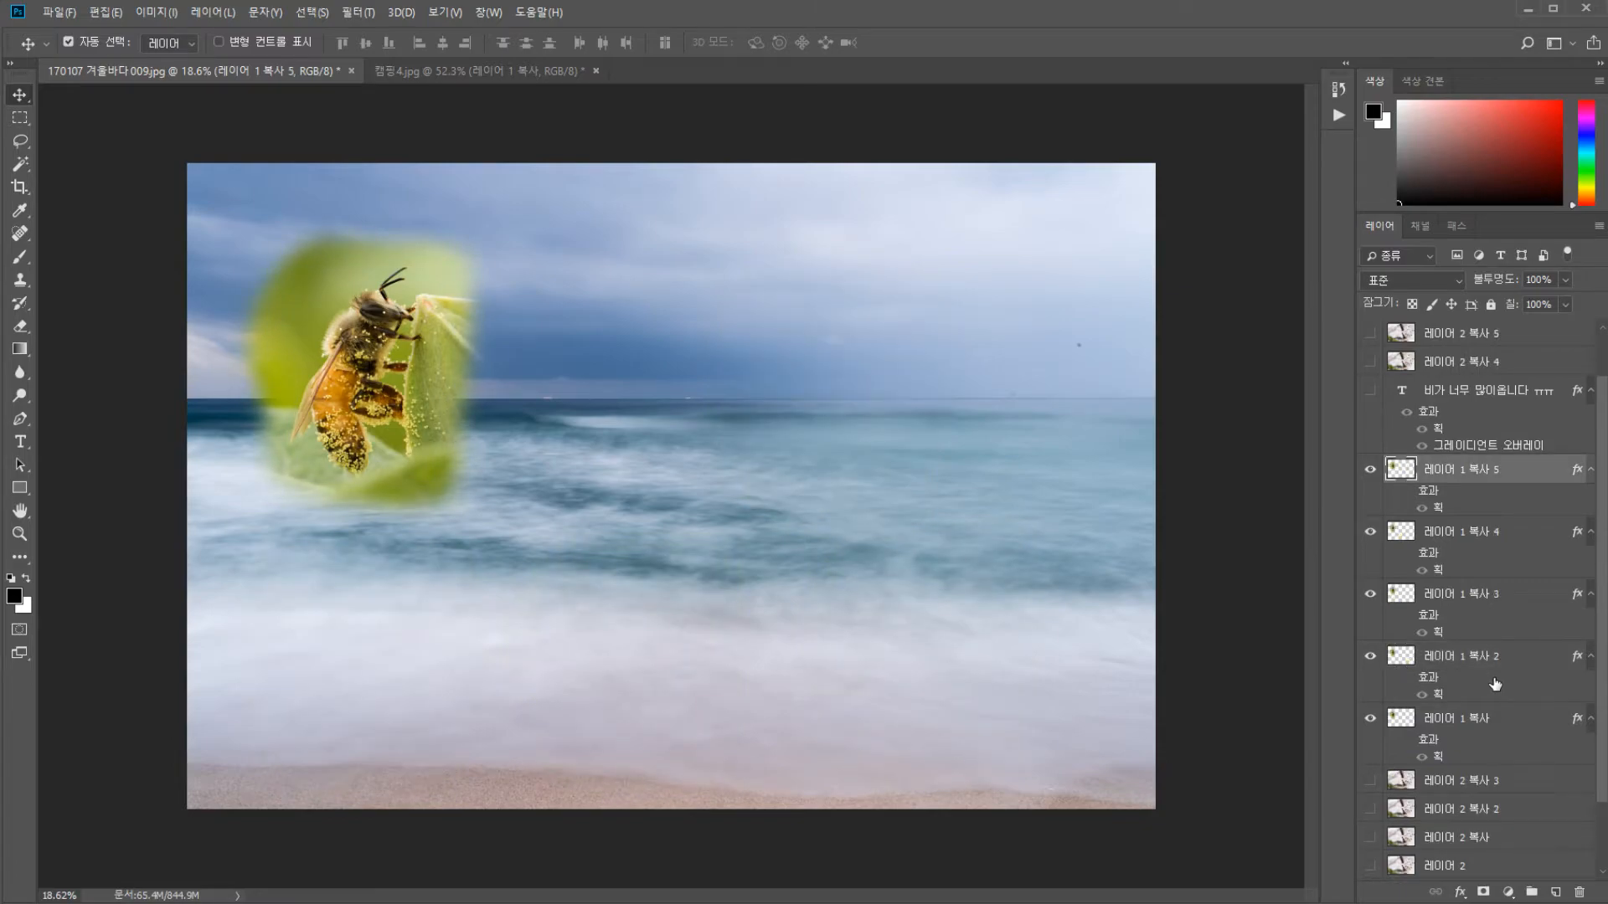
{"action": "key", "text": "ctrl+alt+z"}
{"action": "key", "text": "ctrl+alt+z"}
{"action": "key", "text": "ctrl+alt+z"}
{"action": "key", "text": "ctrl+alt+z"}
{"action": "key", "text": "ctrl+alt+z"}
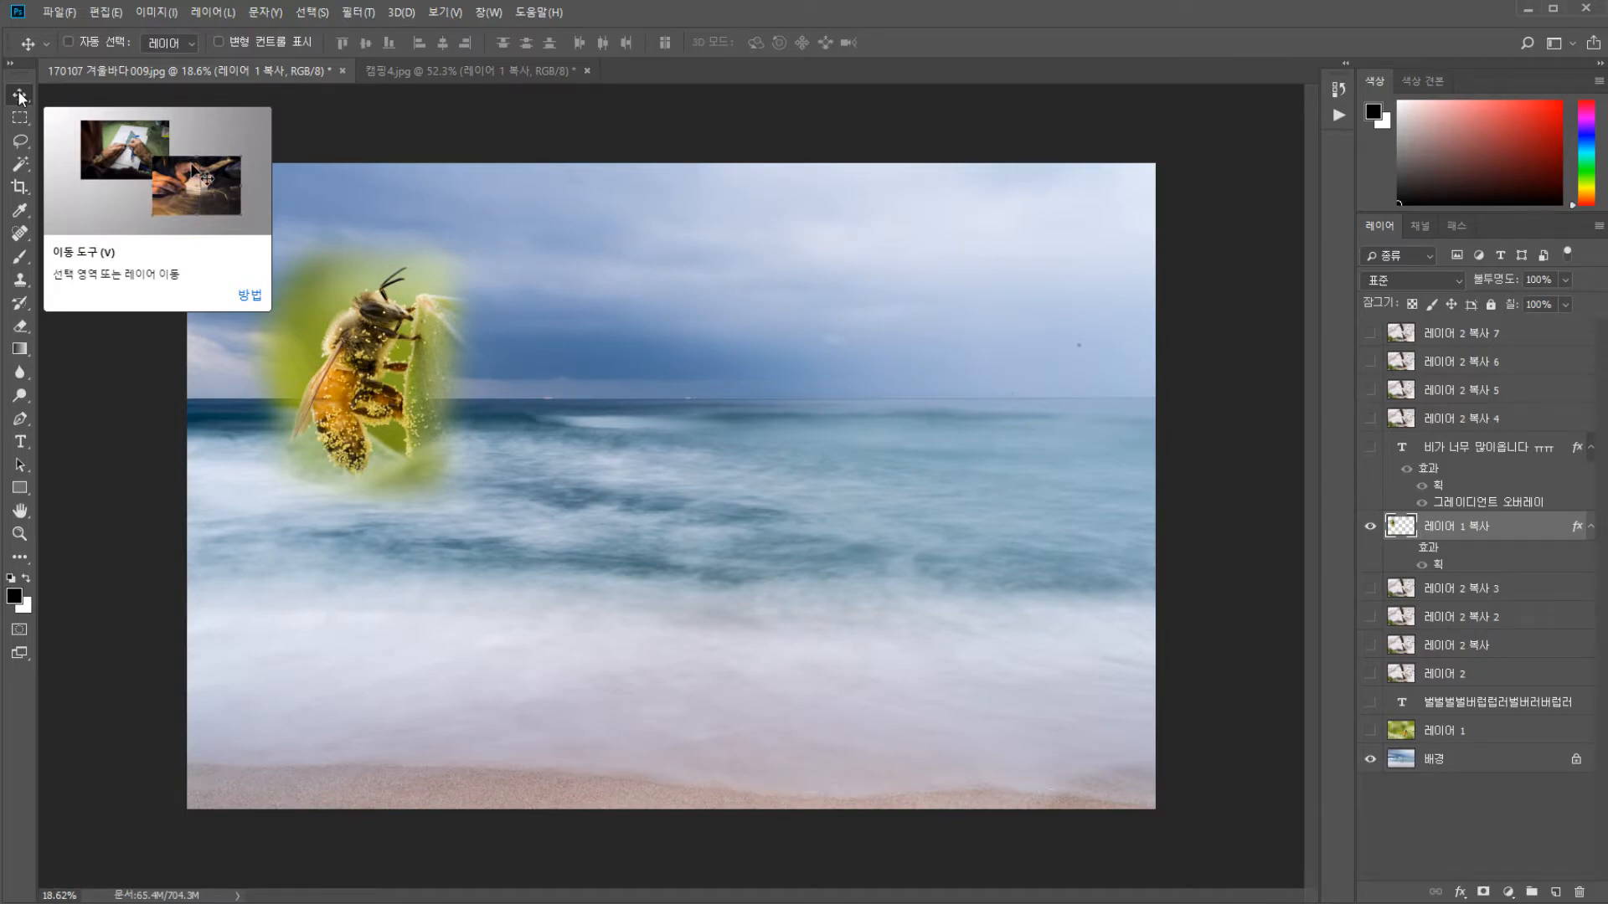
Duplicate the bee by moving copies of it with the Move tool, scattering seven copies across the sea photo
{"action": "left_click", "coordinate": [68, 41]}
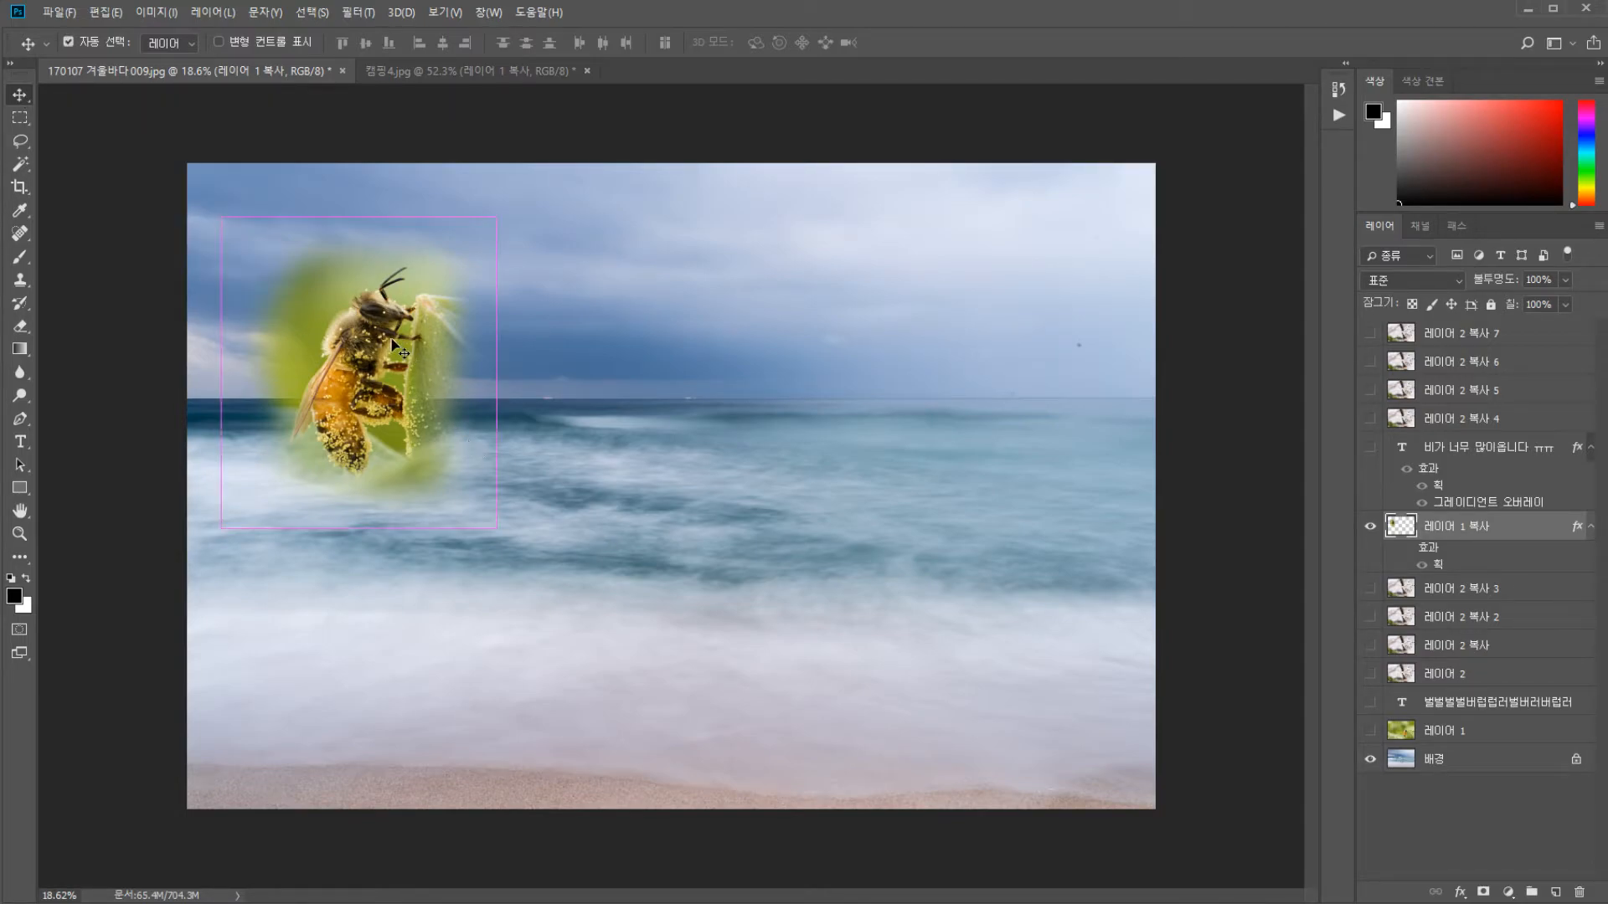
{"action": "left_click_drag", "start_coordinate": [398, 348], "coordinate": [916, 603]}
{"action": "left_click_drag", "start_coordinate": [572, 352], "coordinate": [653, 605]}
{"action": "left_click_drag", "start_coordinate": [1009, 804], "coordinate": [399, 603]}
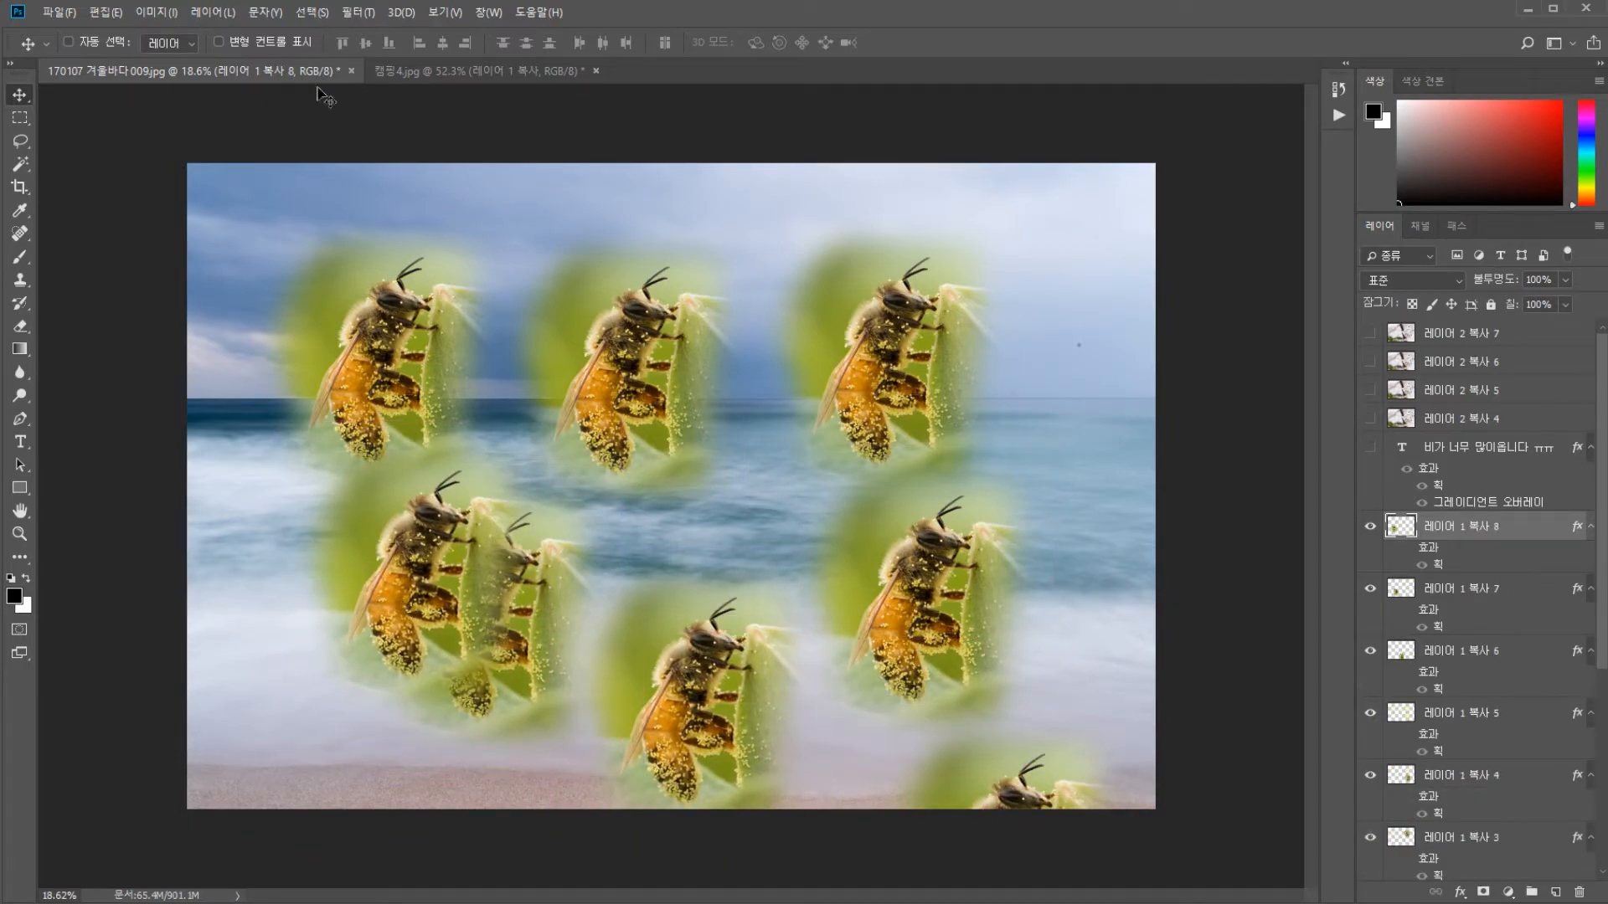
Undo the scattered bee copies, keeping only the 레이어 1 복사 bee over the sea photo
{"action": "key", "text": "ctrl+z"}
{"action": "key", "text": "ctrl+z"}
{"action": "key", "text": "ctrl+z"}
{"action": "key", "text": "ctrl+z"}
{"action": "key", "text": "ctrl+z"}
{"action": "key", "text": "ctrl+z"}
{"action": "key", "text": "ctrl+z"}
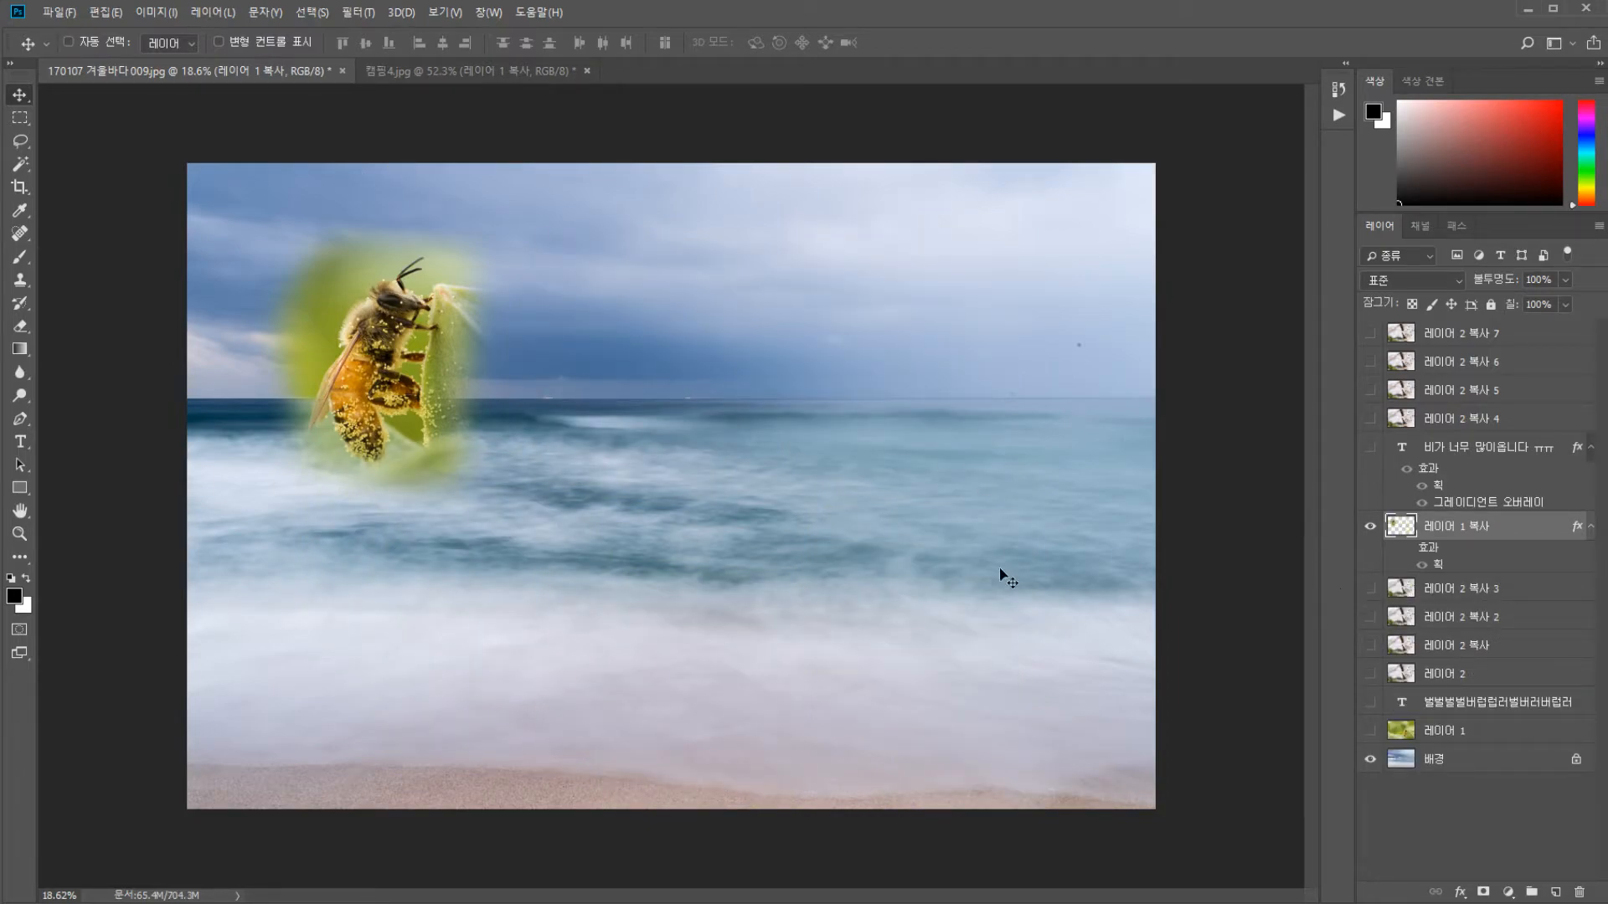
Restore two duplicates of the 레이어 1 복사 bee and spread them across the sea photo in a row of three
{"action": "key", "text": "ctrl+shift+z"}
{"action": "key", "text": "ctrl+shift+z"}
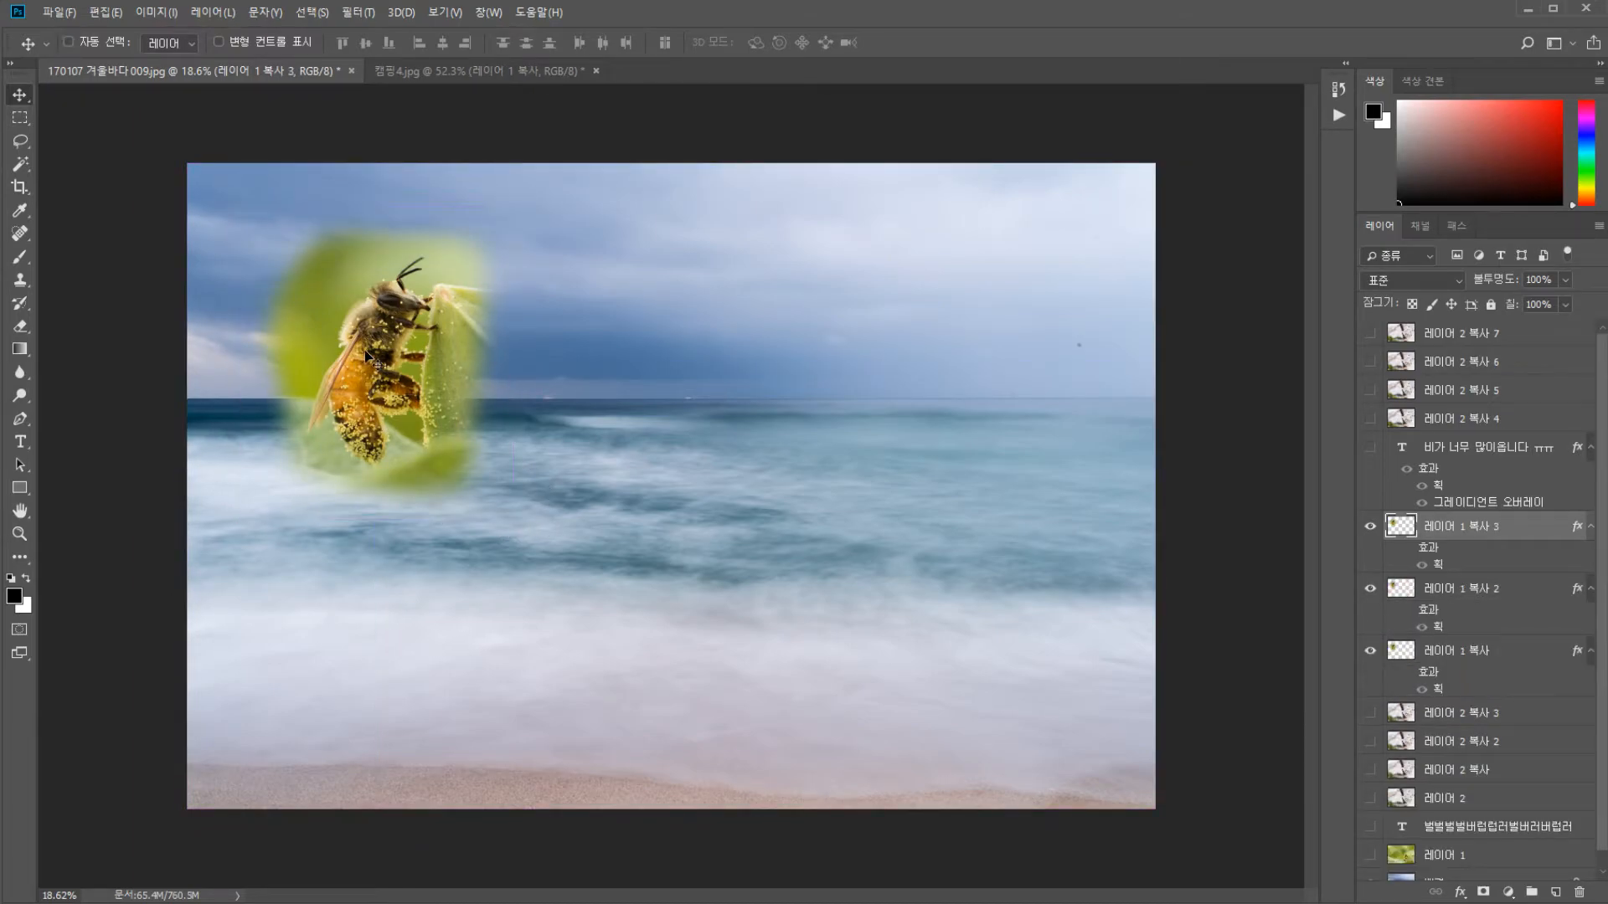
{"action": "left_click_drag", "start_coordinate": [243, 409], "coordinate": [494, 411]}
{"action": "left_click_drag", "start_coordinate": [385, 368], "coordinate": [930, 368]}
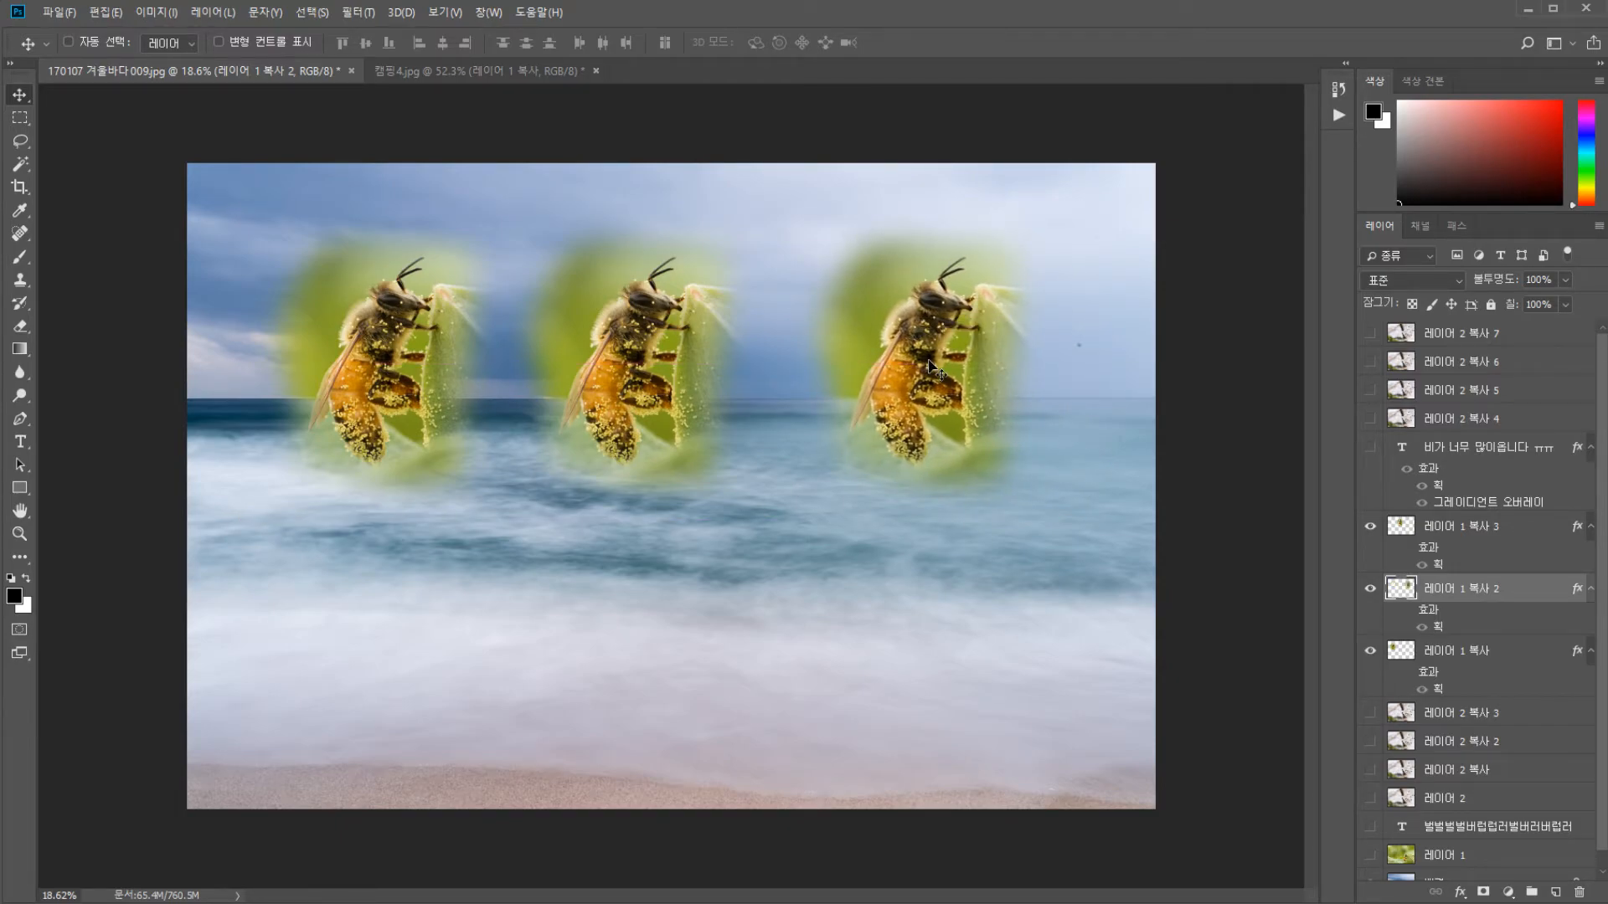
{"action": "left_click", "coordinate": [573, 71]}
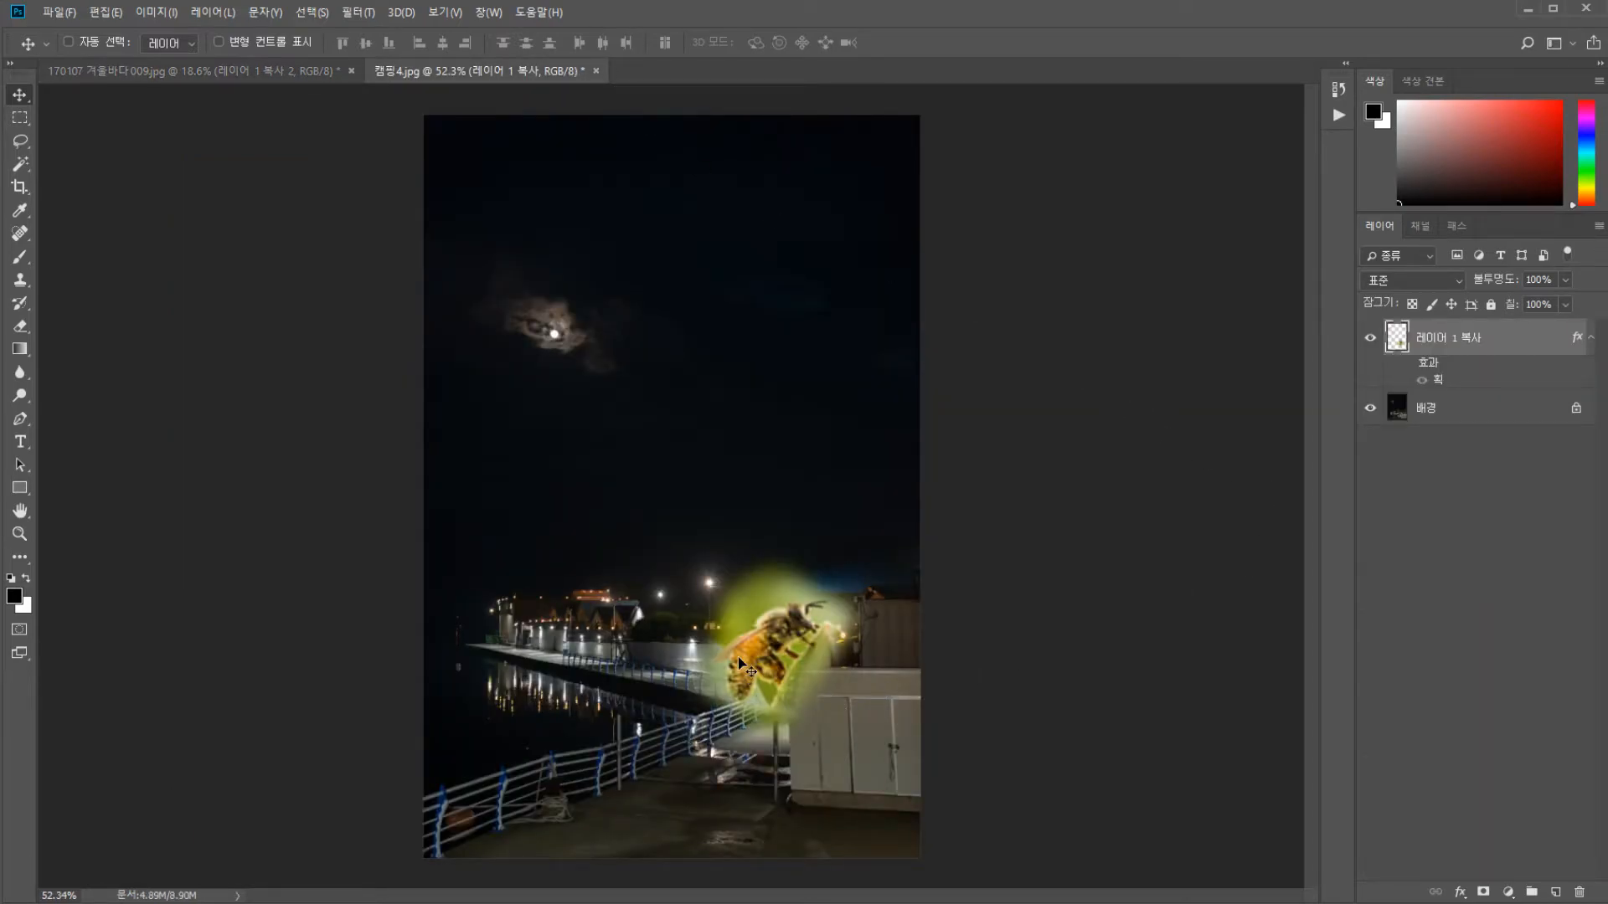
{"action": "left_click", "coordinate": [197, 72]}
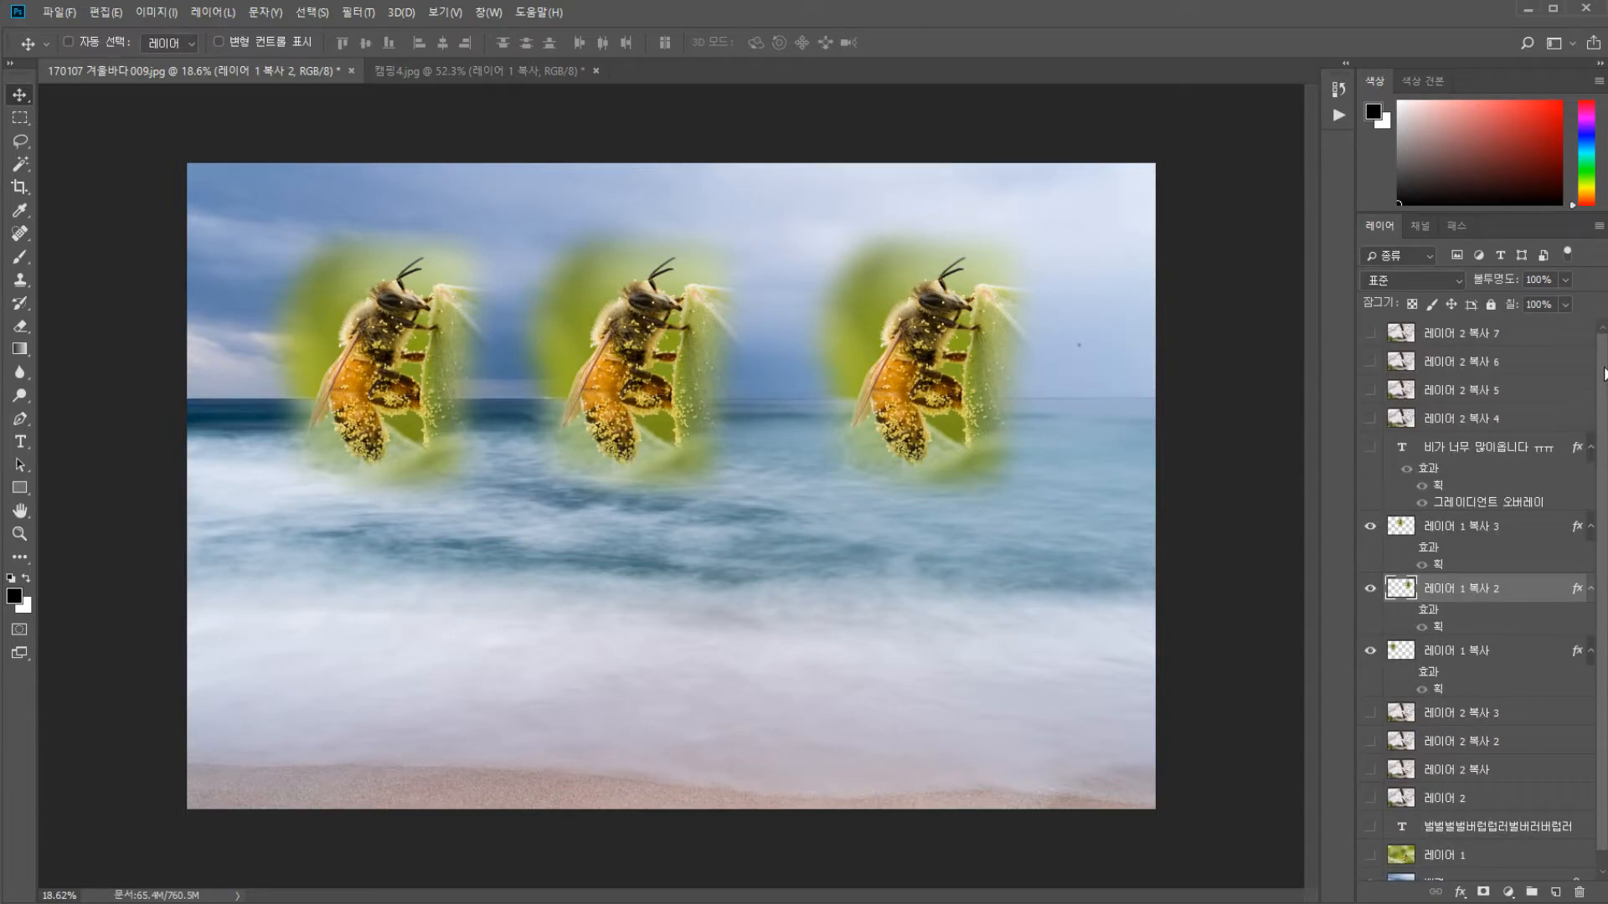
Select the layers 레이어 1 복사 3, 레이어 1 복사 2 and 레이어 1 복사 together, first one by one, and again as a range
{"action": "scroll", "coordinate": [1605, 374], "scroll_direction": "down", "scroll_amount": 1}
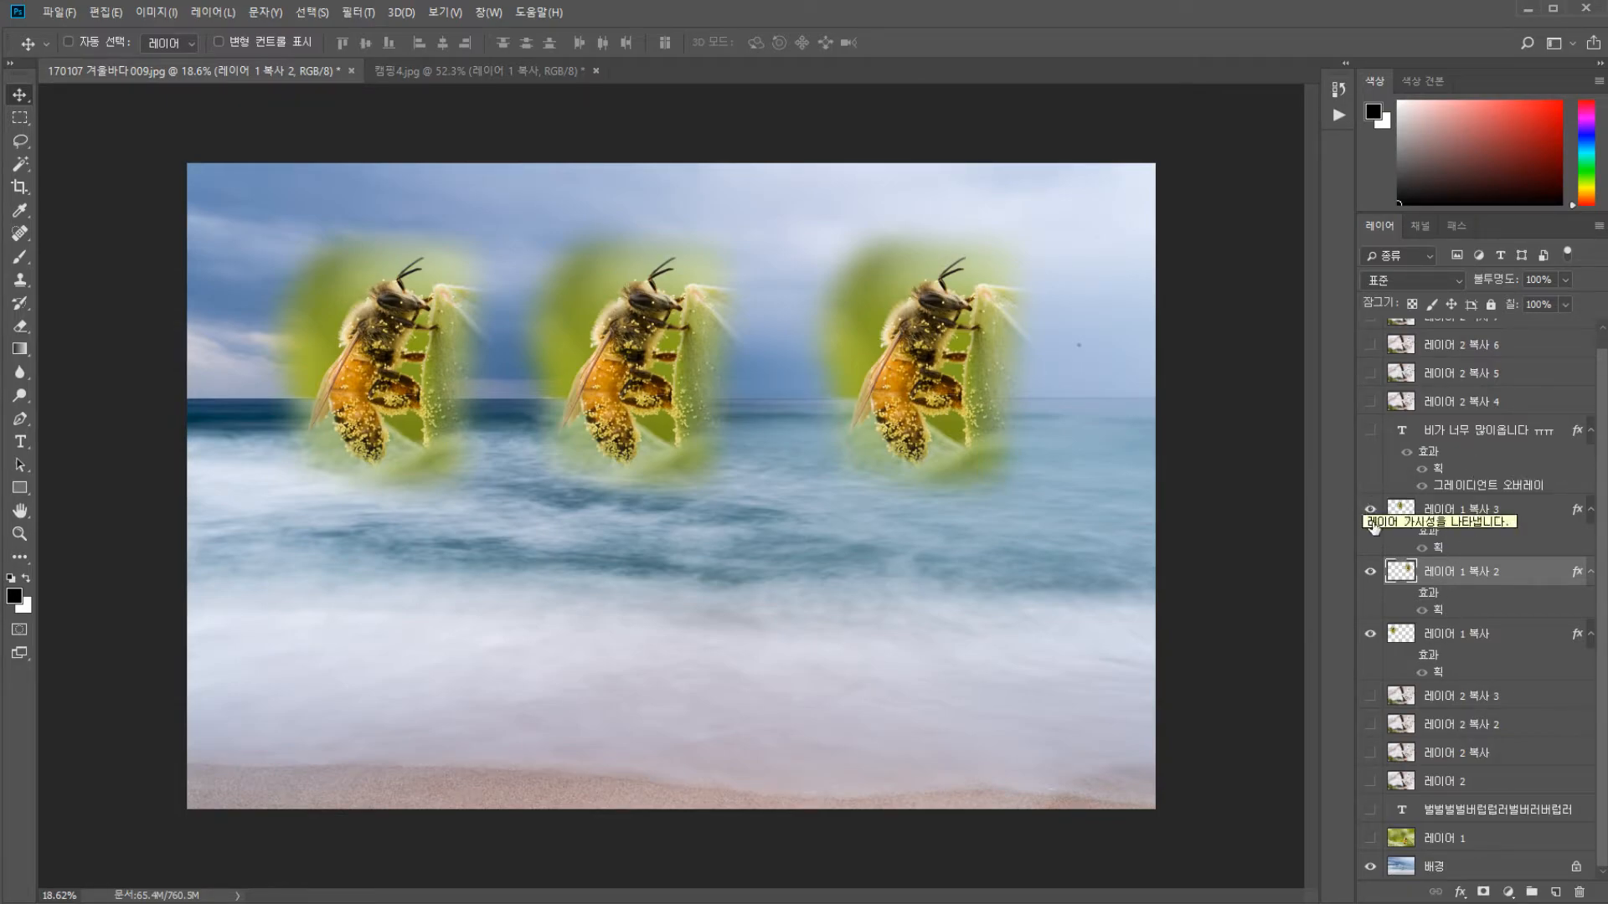
{"action": "left_click", "coordinate": [1451, 511]}
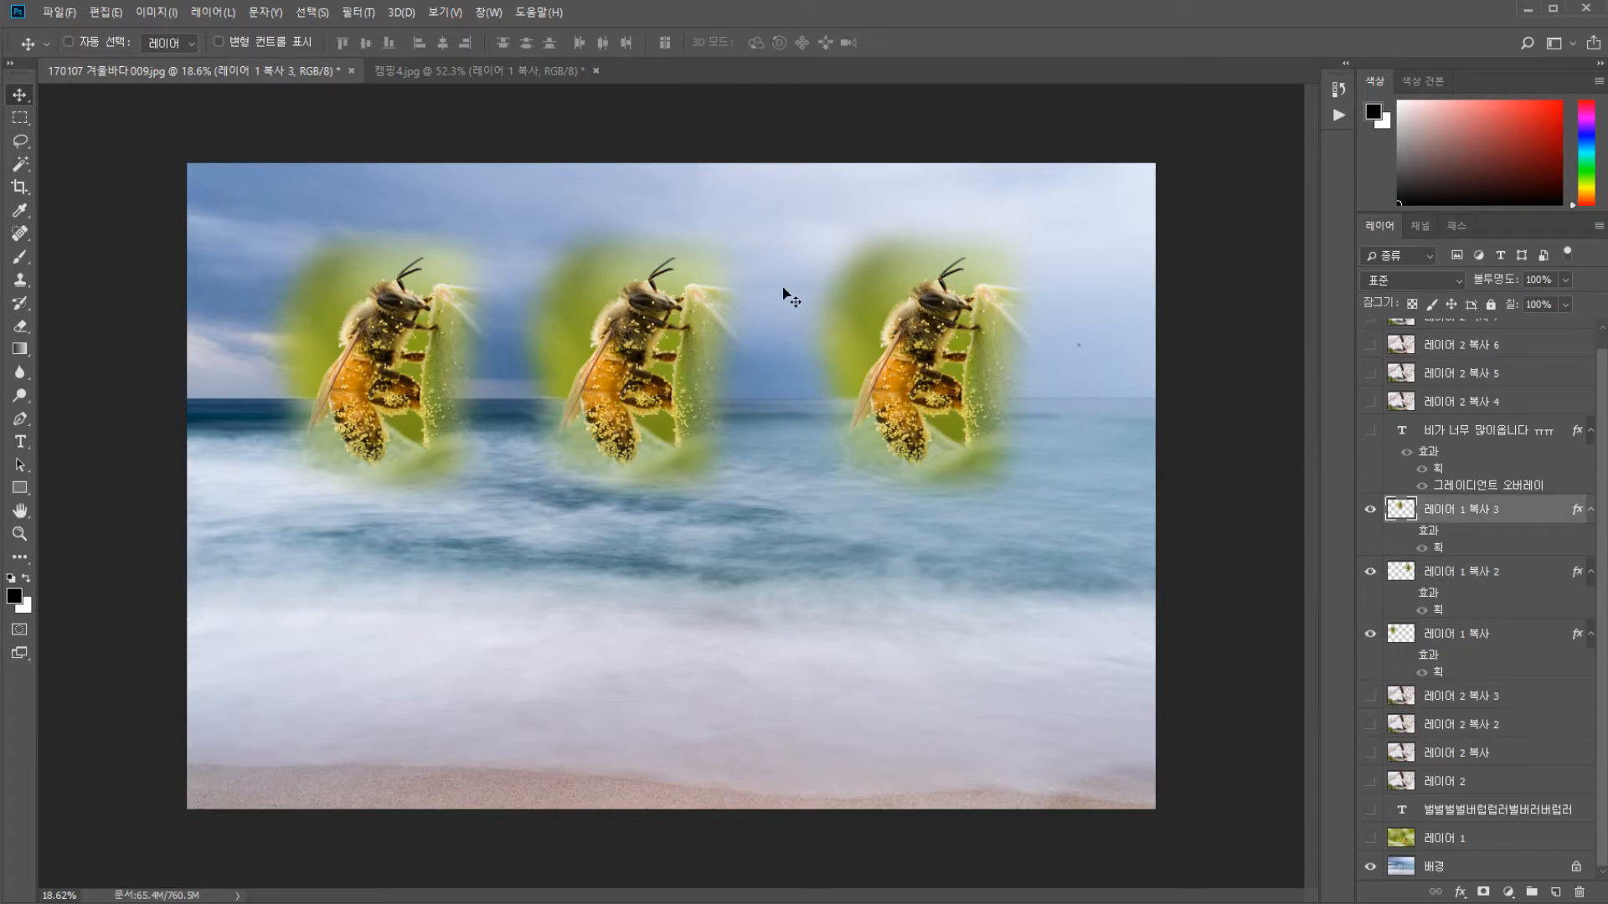
{"action": "left_click", "coordinate": [1498, 578], "text": "ctrl"}
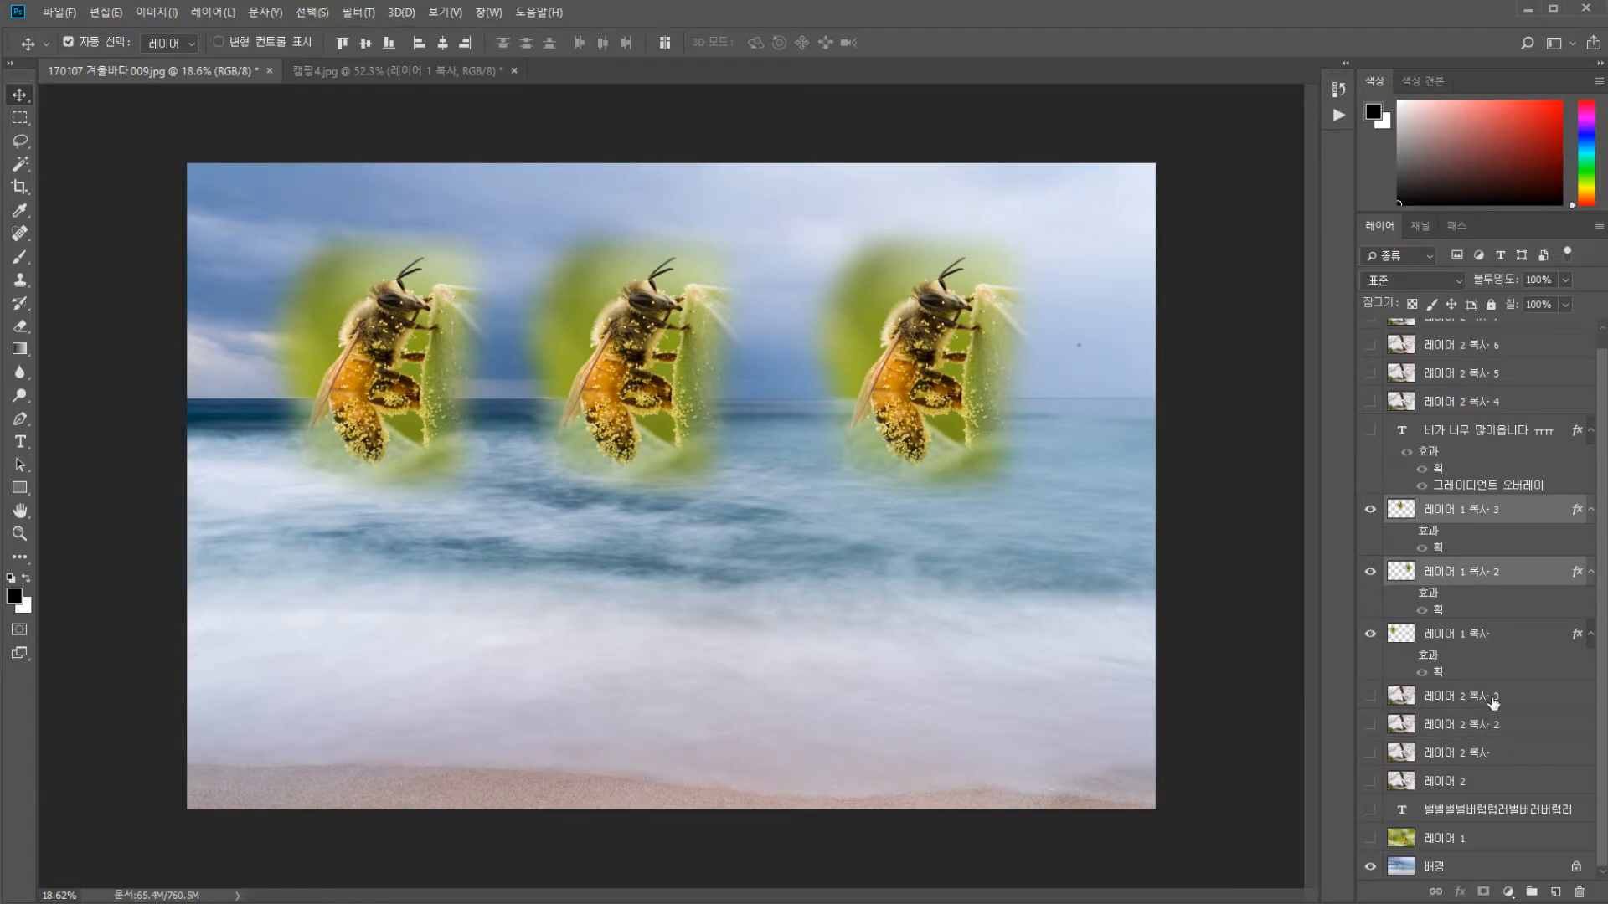
{"action": "left_click", "coordinate": [1494, 634], "text": "ctrl"}
{"action": "key", "text": "ctrl"}
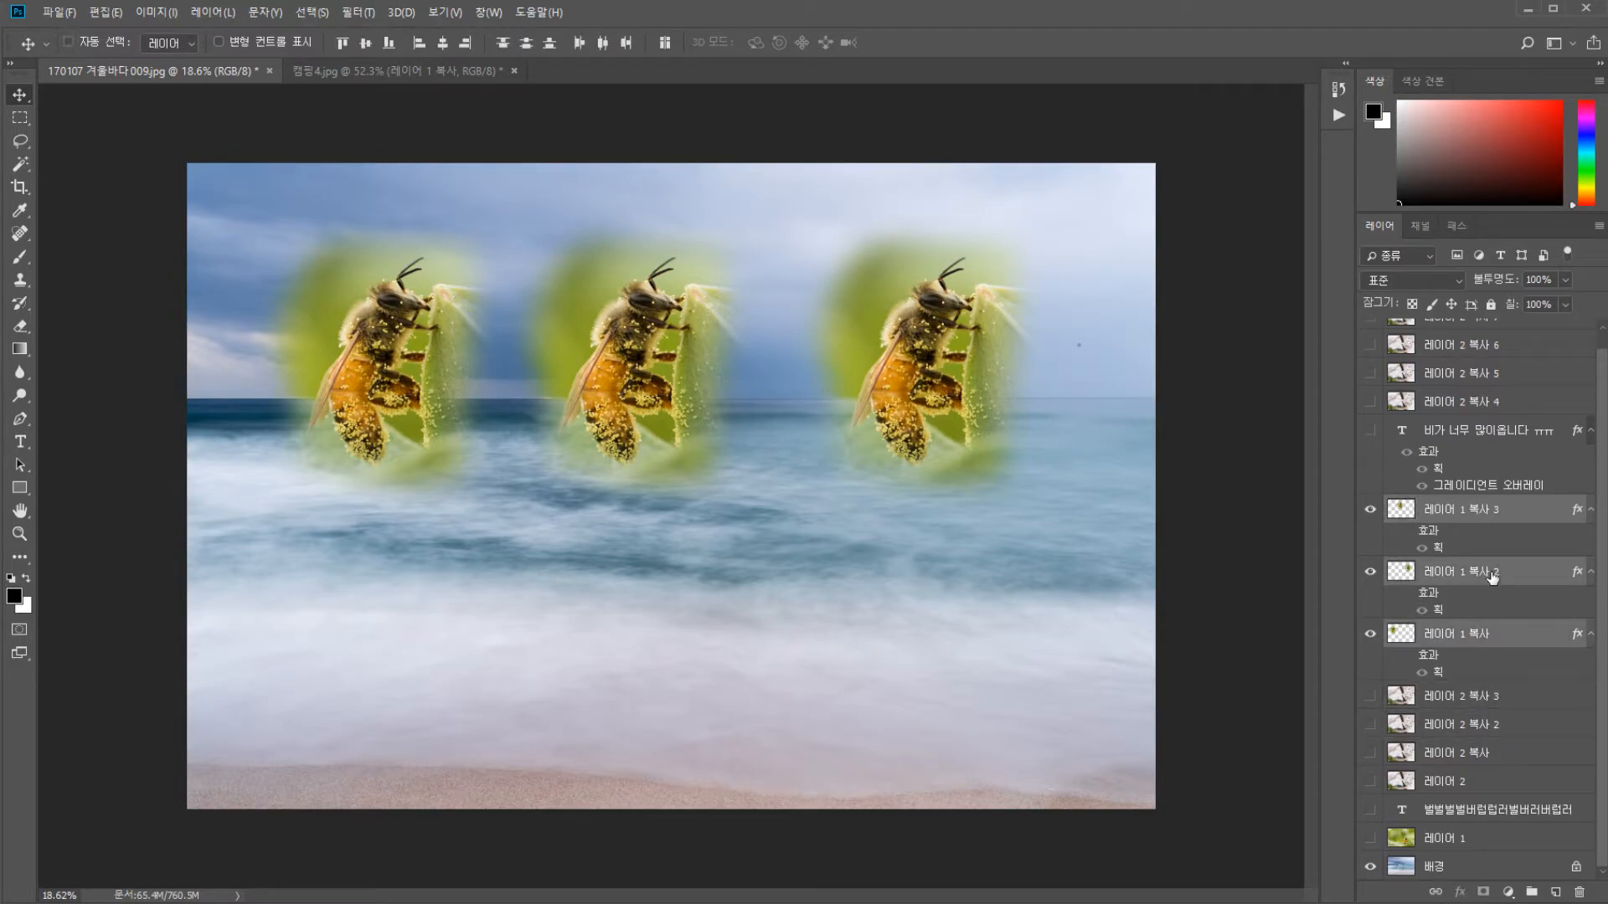
{"action": "left_click", "coordinate": [1483, 513]}
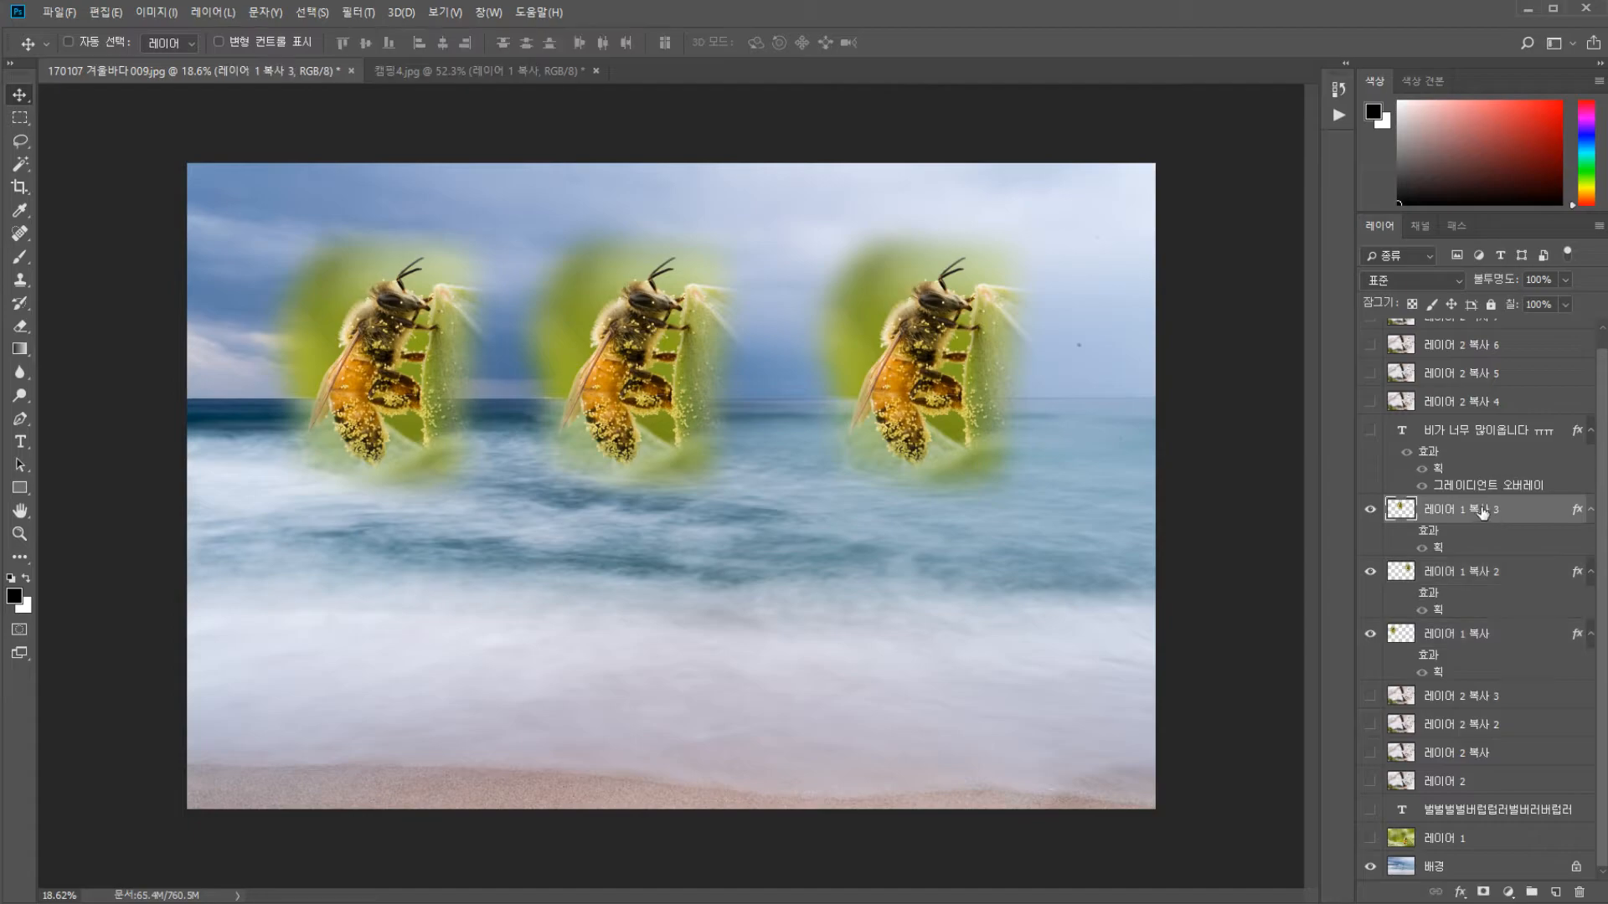
{"action": "left_click", "coordinate": [1474, 641], "text": "shift"}
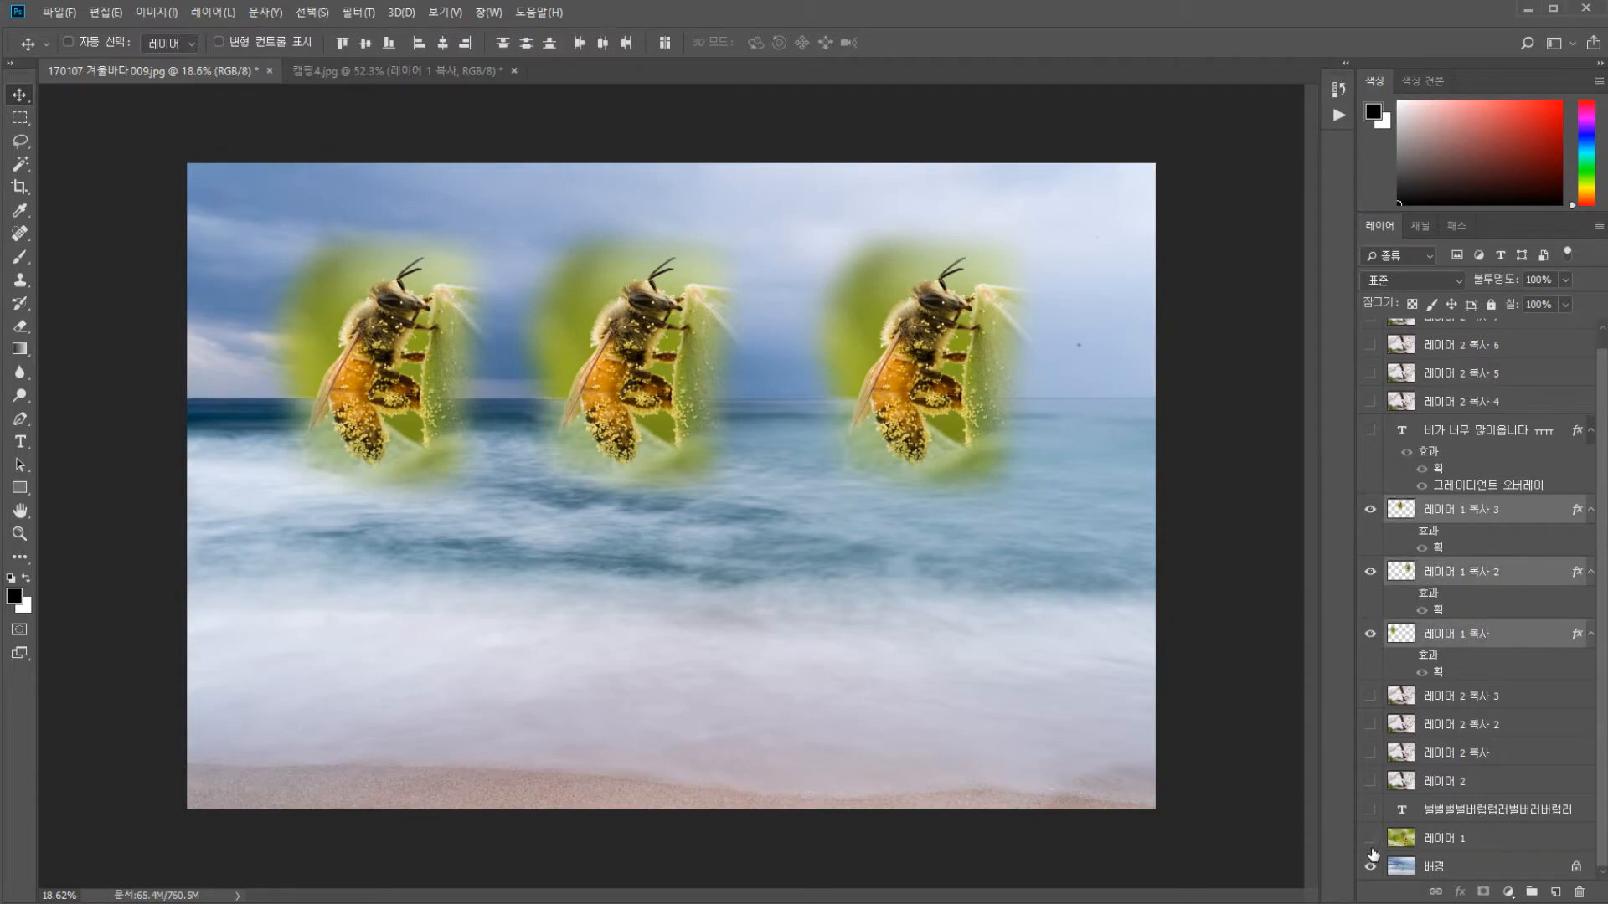
Remove the stroke effects from the three bee layers 레이어 1 복사 3, 레이어 1 복사 2 and 레이어 1 복사
{"action": "left_click", "coordinate": [1462, 515]}
{"action": "scroll", "coordinate": [1475, 382], "scroll_direction": "up", "scroll_amount": 1}
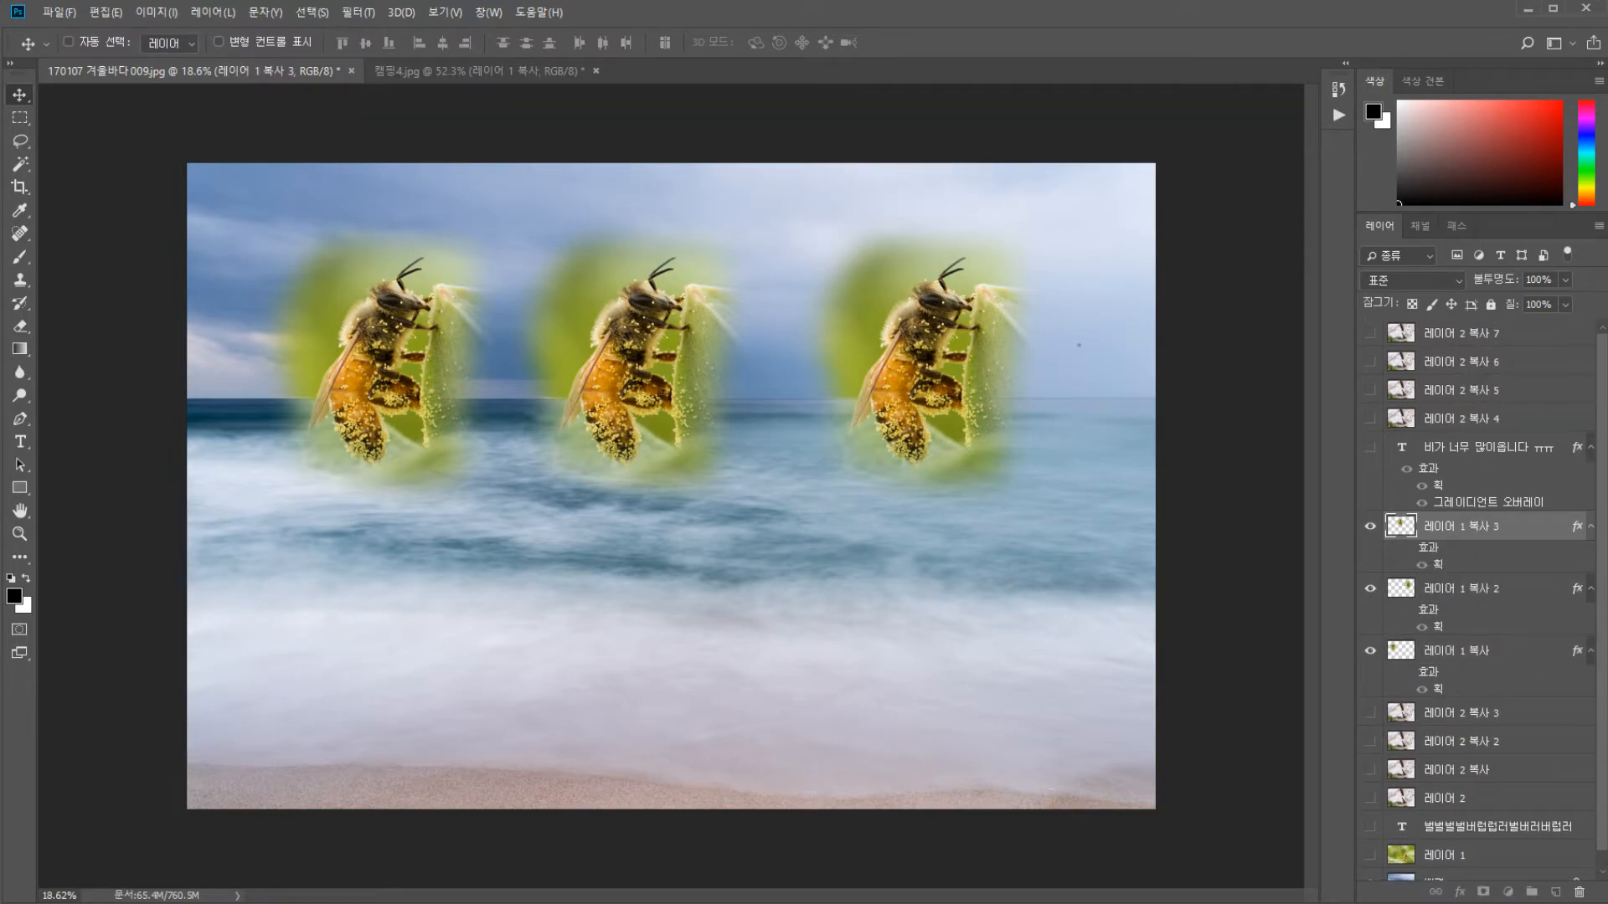
{"action": "left_click_drag", "start_coordinate": [1427, 547], "coordinate": [1579, 893]}
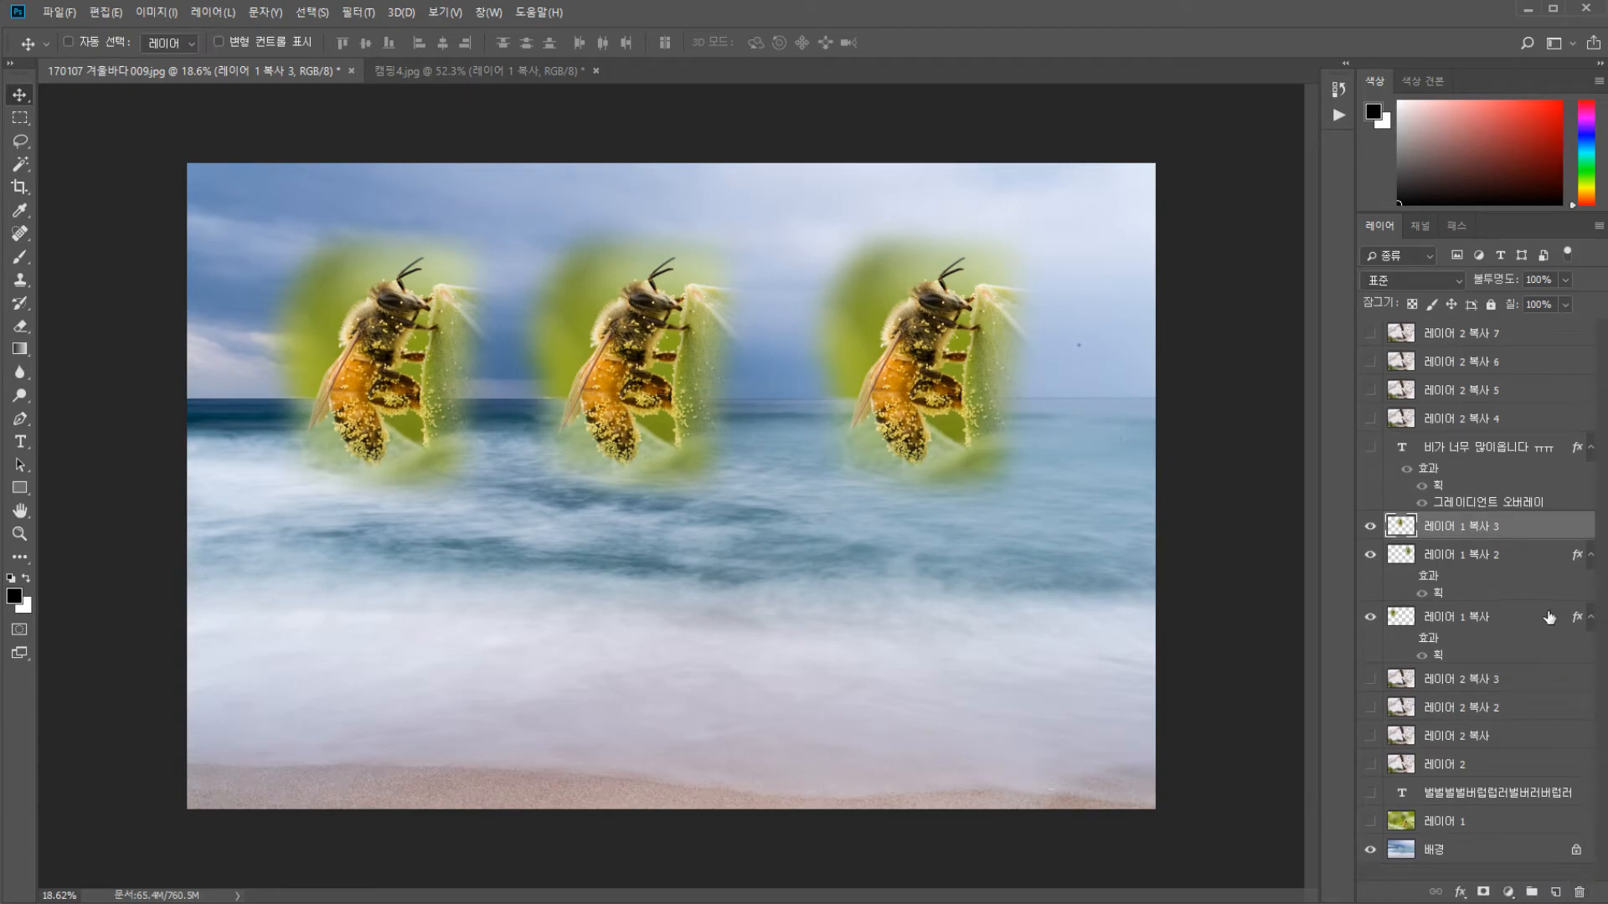
{"action": "left_click", "coordinate": [1487, 588]}
{"action": "left_click_drag", "start_coordinate": [1438, 593], "coordinate": [1579, 893]}
{"action": "left_click_drag", "start_coordinate": [1447, 607], "coordinate": [1579, 890]}
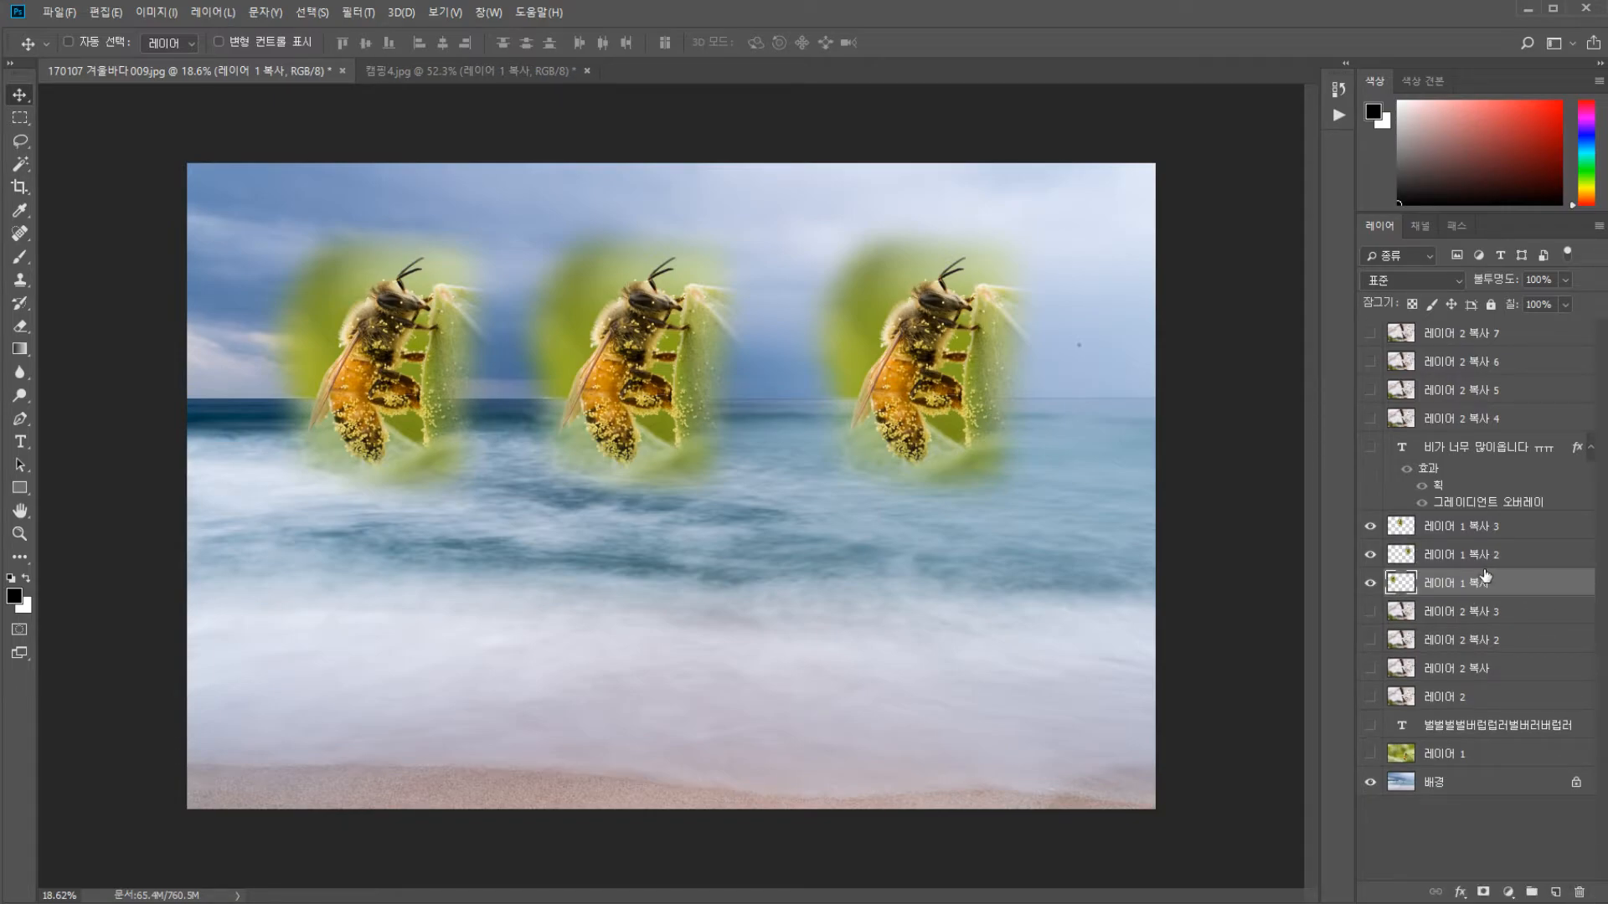
Delete the middle bee layer, 레이어 1 복사 3, and stack a duplicate of the 레이어 1 복사 2 bee directly over it
{"action": "left_click", "coordinate": [1476, 540]}
{"action": "key", "text": "Delete"}
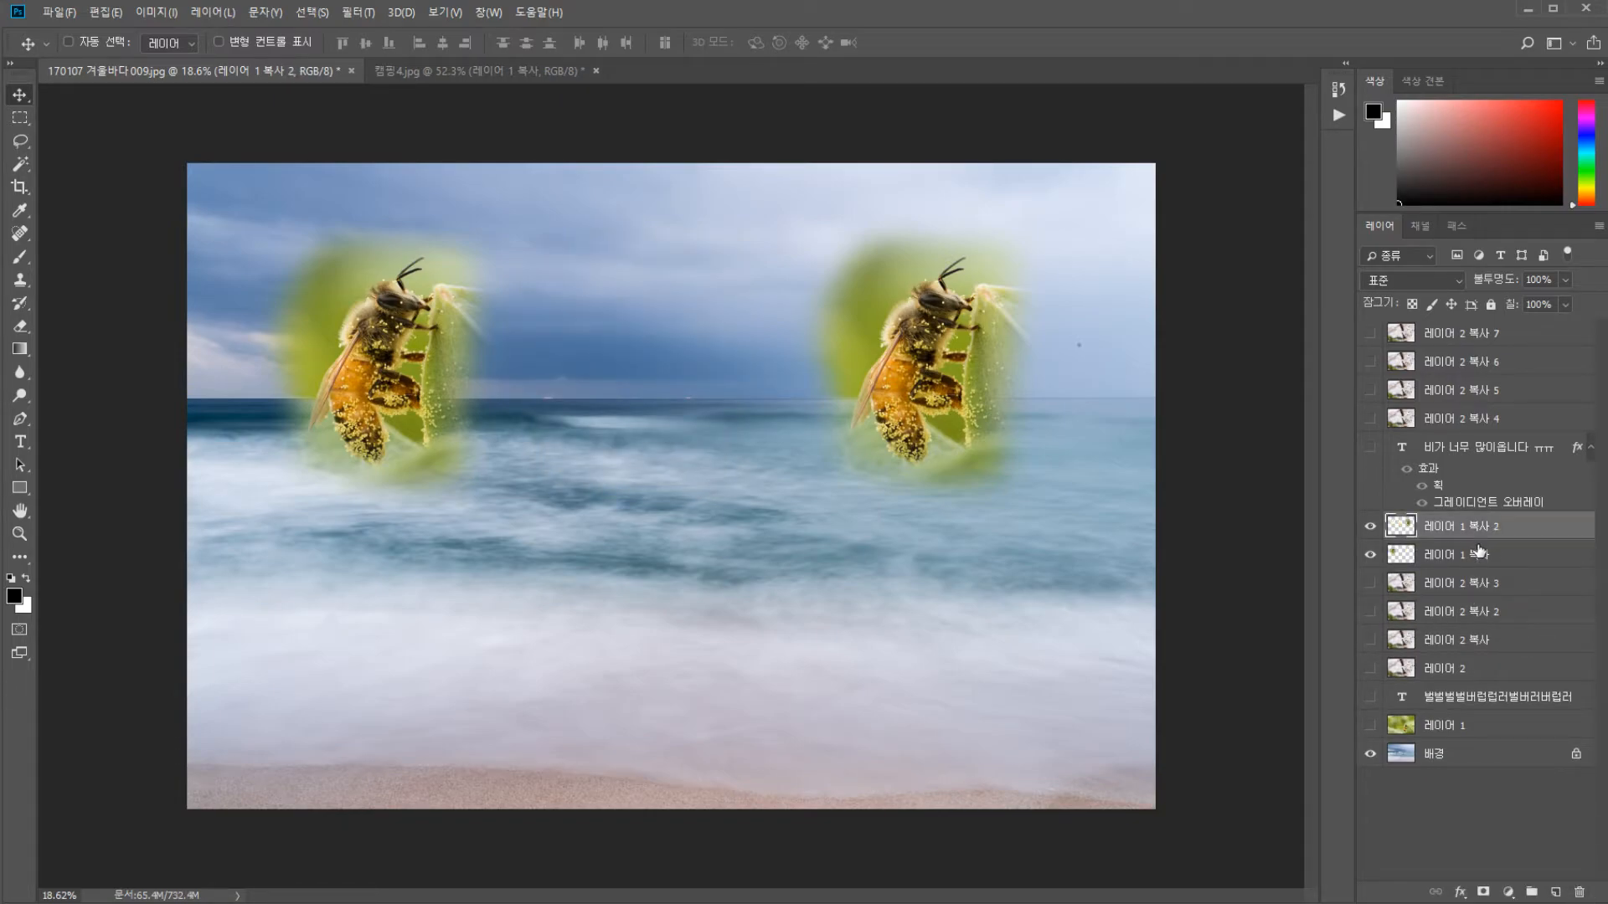
{"action": "key", "text": "ctrl+z"}
{"action": "mouse_move", "coordinate": [1479, 550]}
{"action": "left_mouse_down"}
{"action": "mouse_move", "coordinate": [1558, 886]}
{"action": "mouse_move", "coordinate": [1579, 890]}
{"action": "mouse_move", "coordinate": [1474, 741]}
{"action": "mouse_move", "coordinate": [1481, 530]}
{"action": "left_mouse_up"}
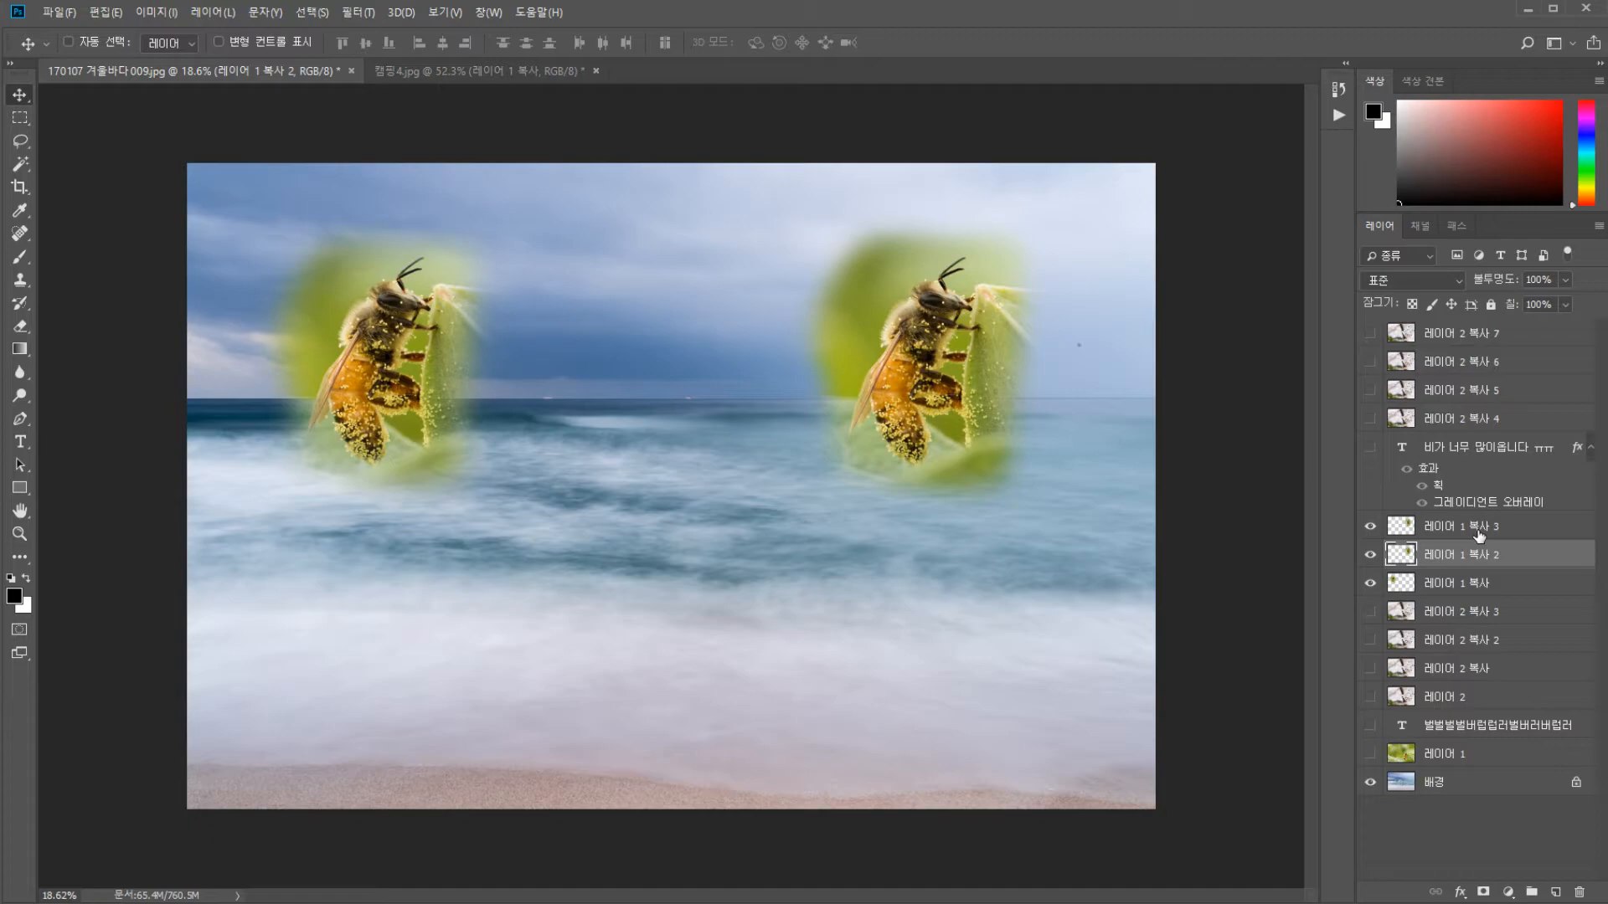
Select the continuous range of layers from 레이어 2 복사 7 down to 레이어 1 복사, and reduce the selection to 레이어 1 복사
{"action": "left_click", "coordinate": [1466, 528]}
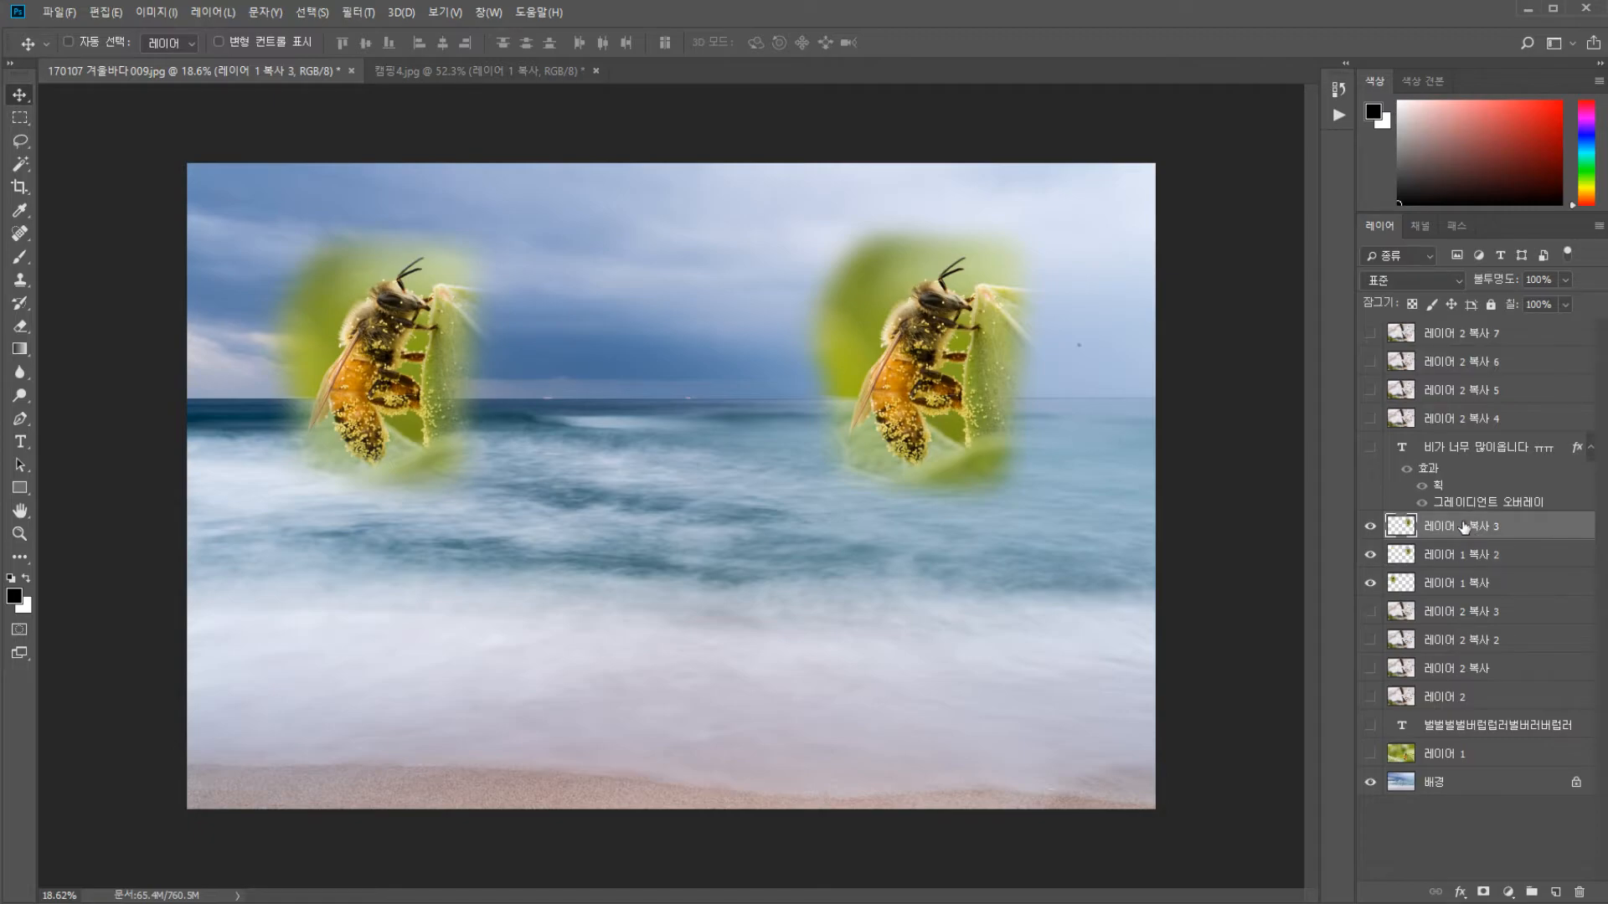
{"action": "left_click", "coordinate": [1479, 361]}
{"action": "left_click", "coordinate": [1471, 332]}
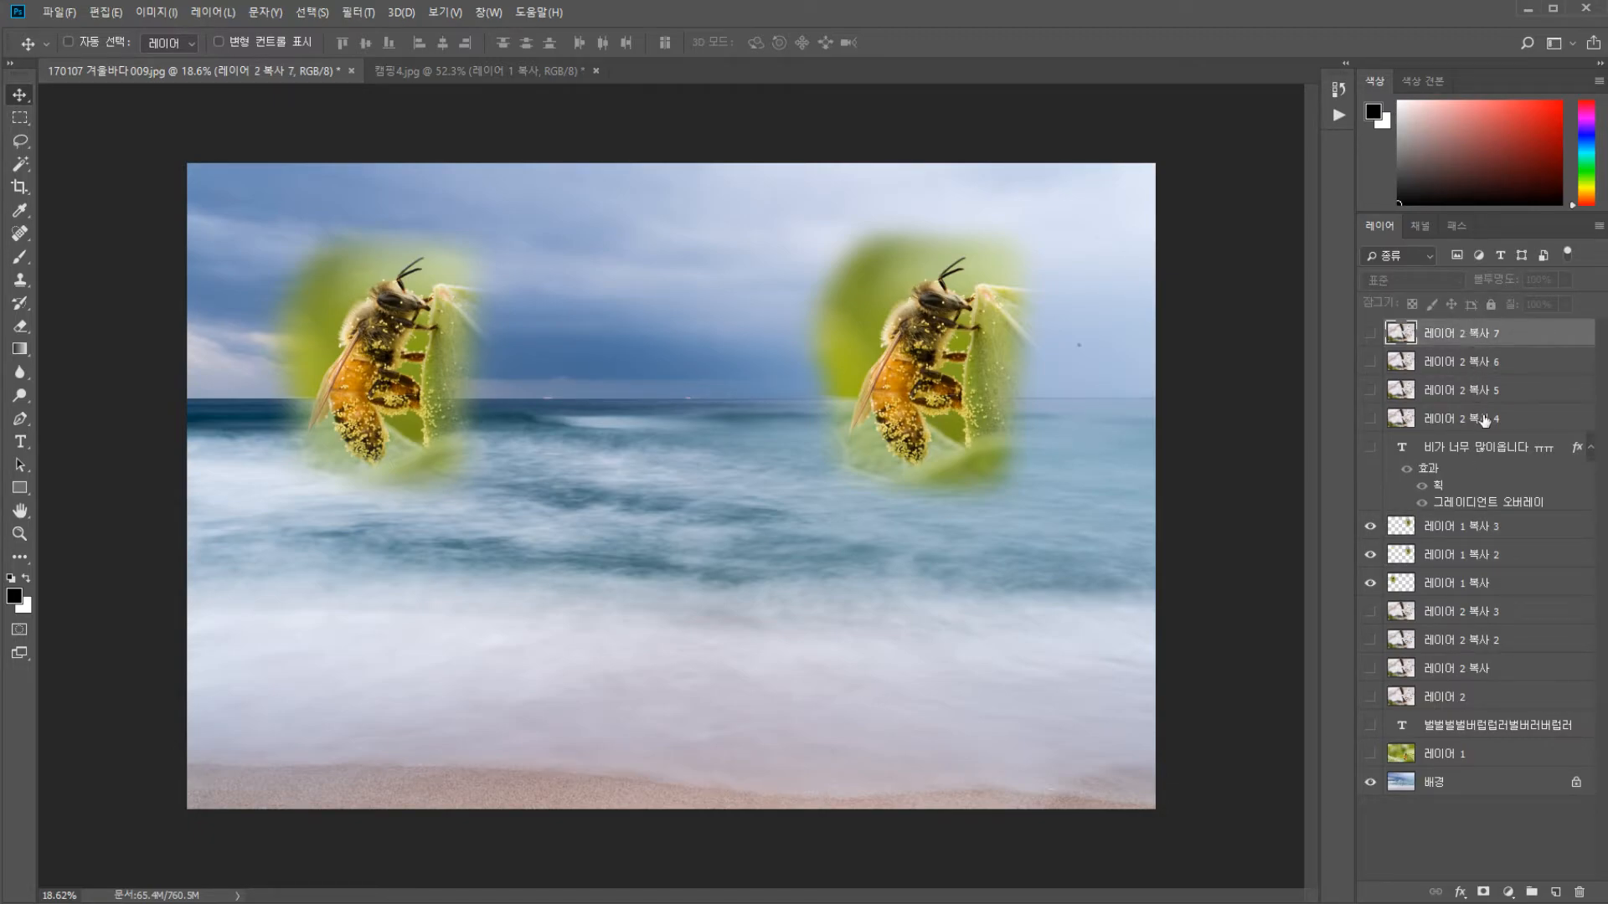
{"action": "left_click", "coordinate": [1486, 582], "text": "shift"}
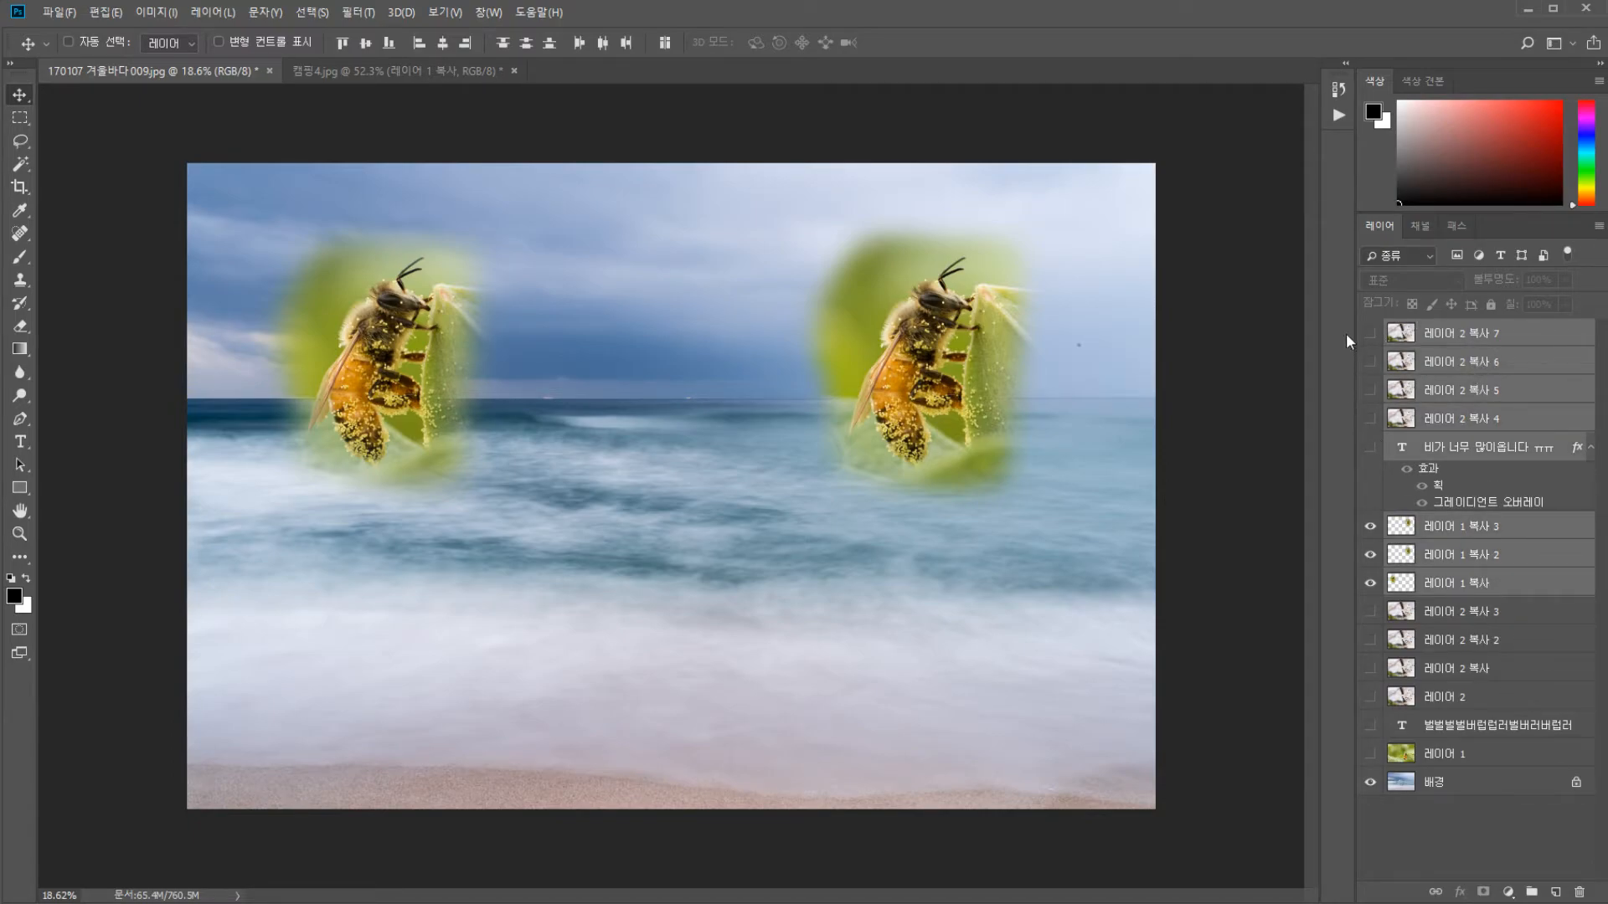
{"action": "left_click", "coordinate": [1482, 585]}
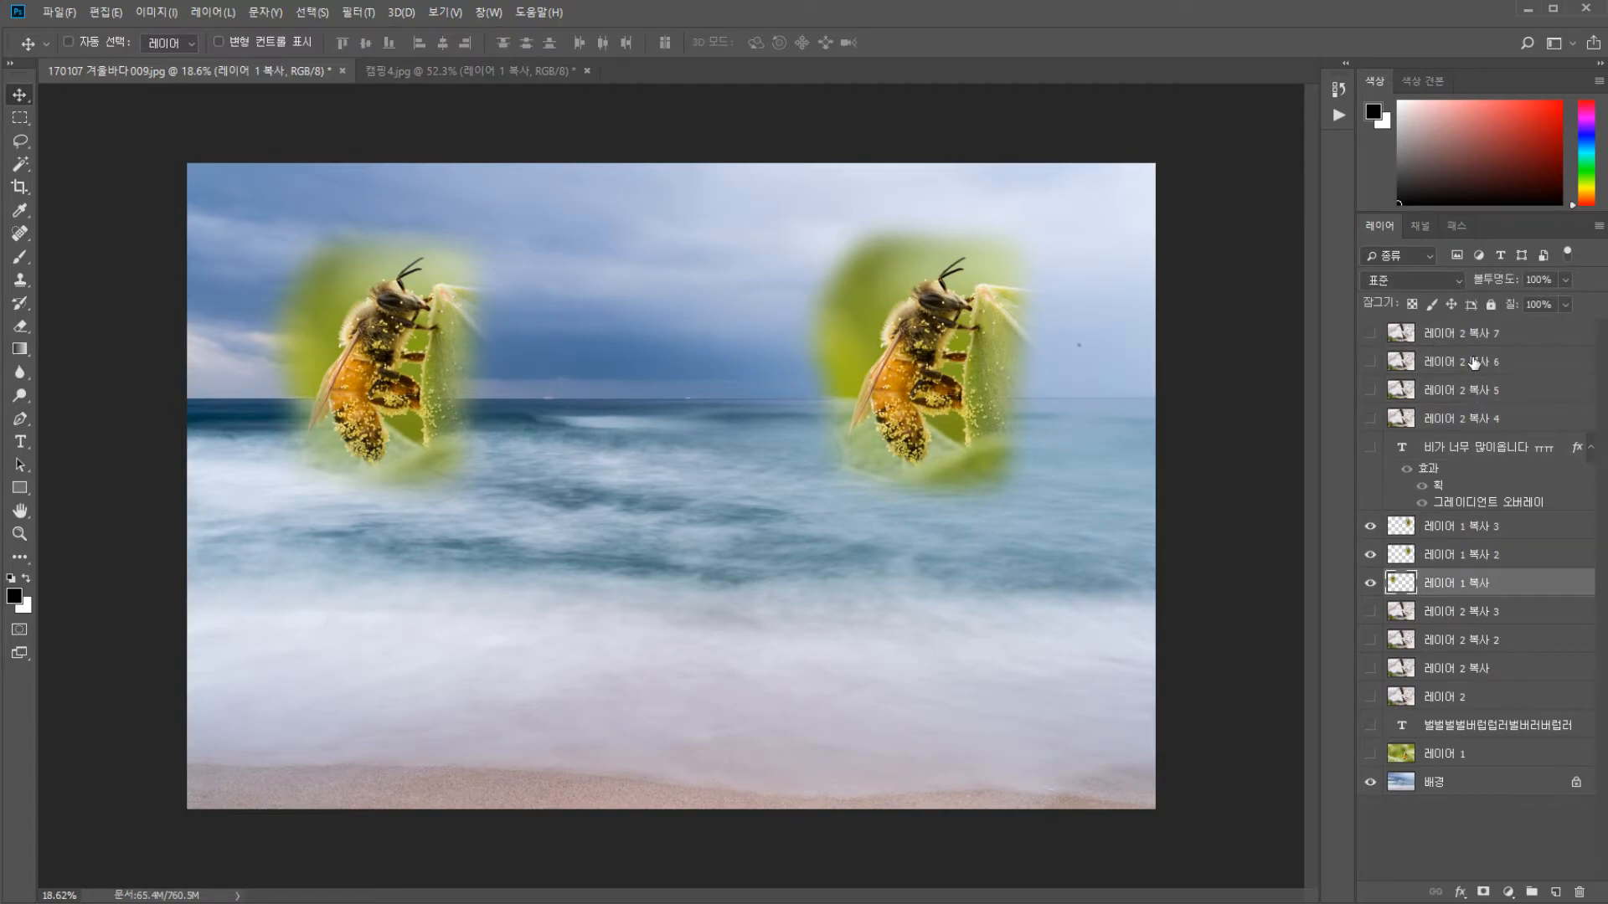
Select the non-adjacent layers 레이어 2 복사 7, 레이어 1 복사 3 and 레이어 1 복사, and return to 레이어 1 복사 alone
{"action": "left_click", "coordinate": [1476, 337]}
{"action": "left_click", "coordinate": [1487, 528], "text": "ctrl"}
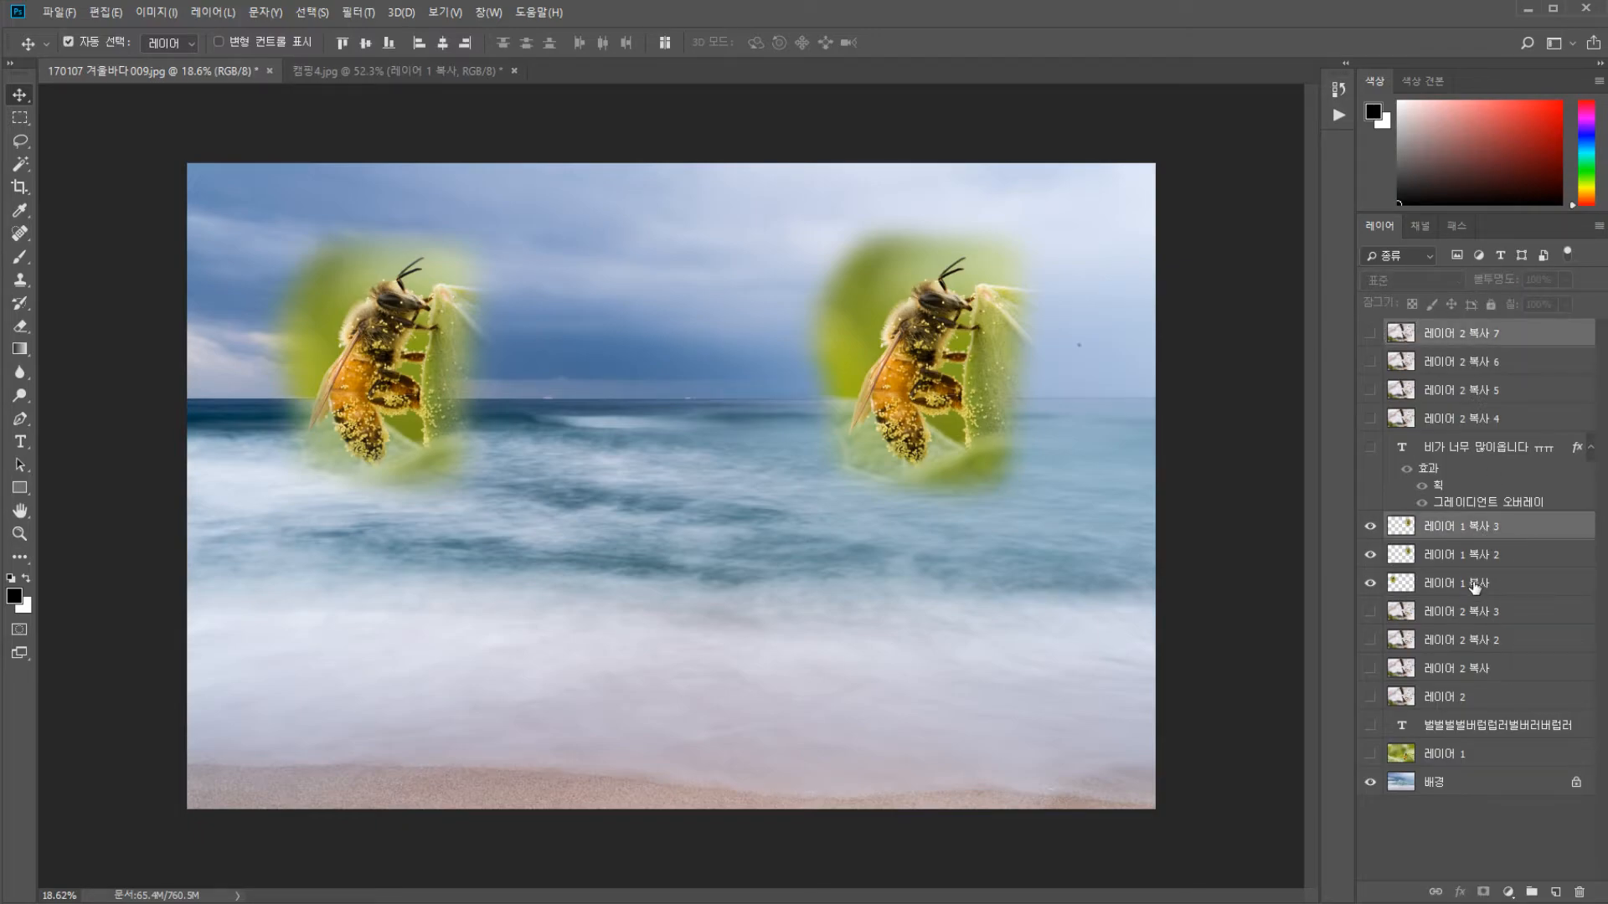
{"action": "left_click", "coordinate": [1476, 585], "text": "ctrl"}
{"action": "left_click", "coordinate": [1475, 586]}
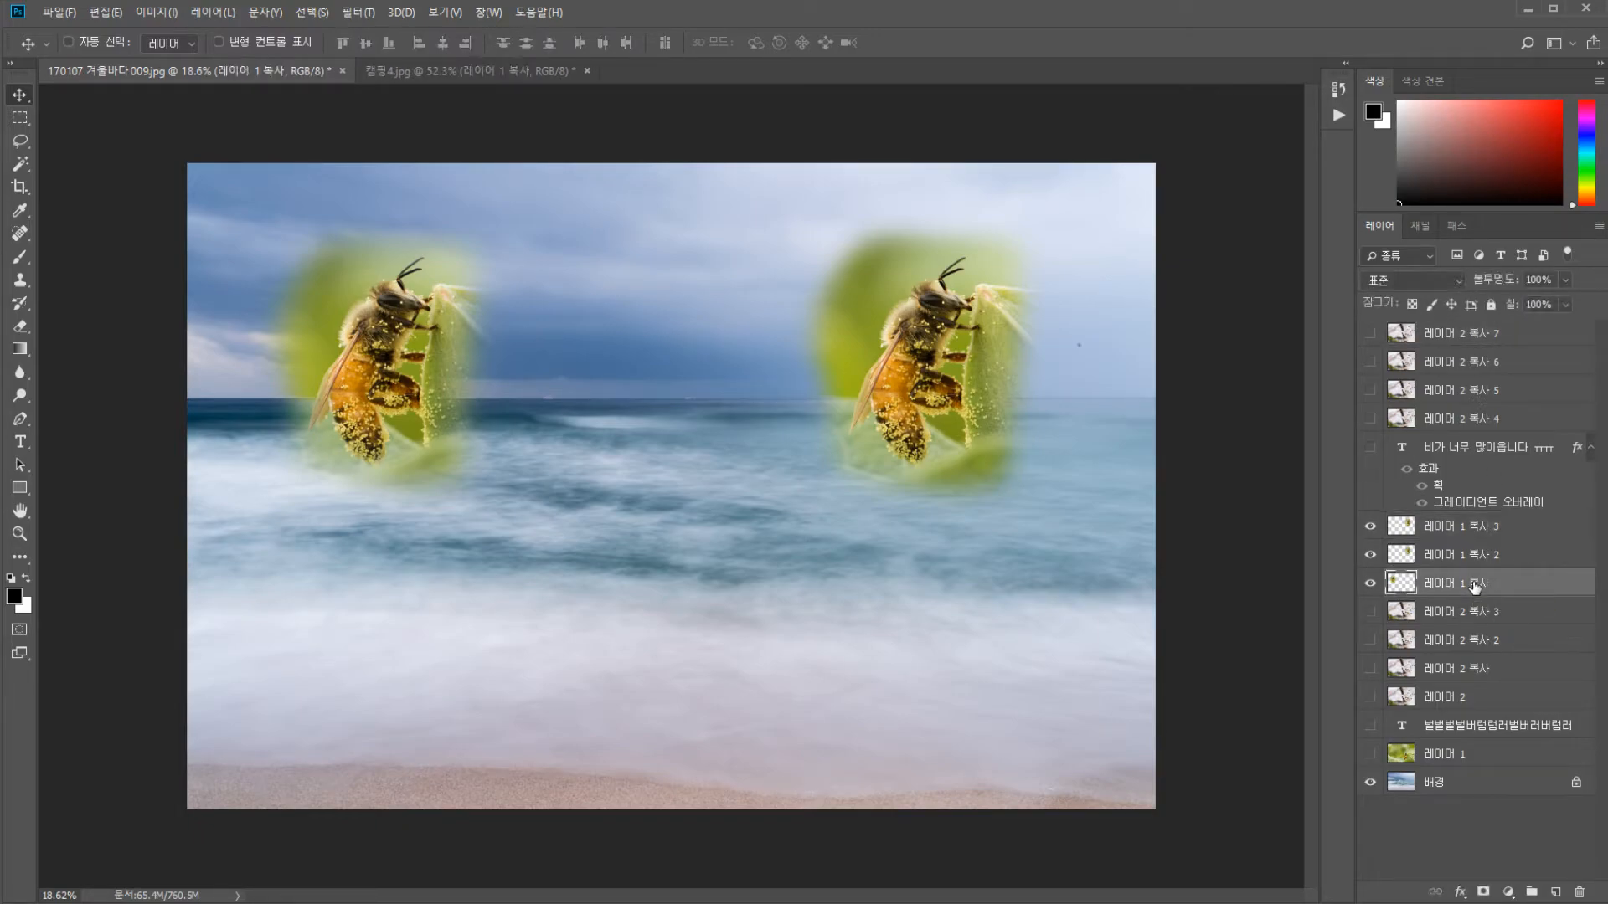
Move the 레이어 1 복사 2 bee into the gap between the other two bees and merge the three bee layers
{"action": "left_click", "coordinate": [1424, 556]}
{"action": "left_click_drag", "start_coordinate": [911, 395], "coordinate": [644, 401]}
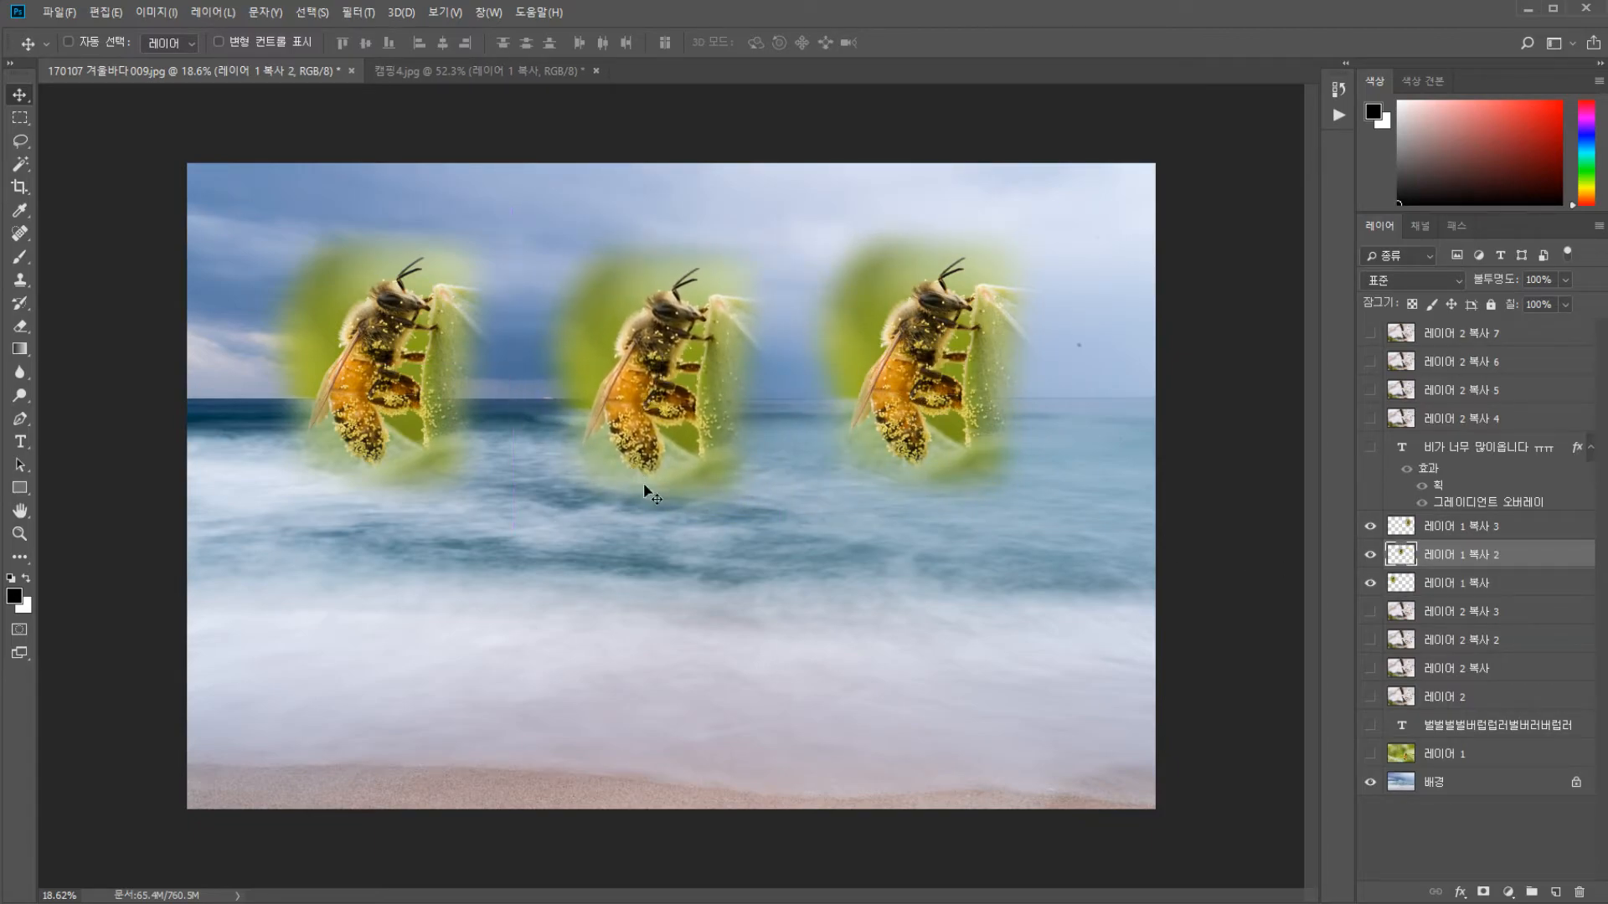
{"action": "left_click", "coordinate": [1448, 527]}
{"action": "left_click", "coordinate": [1457, 583], "text": "shift"}
{"action": "right_click", "coordinate": [1454, 574]}
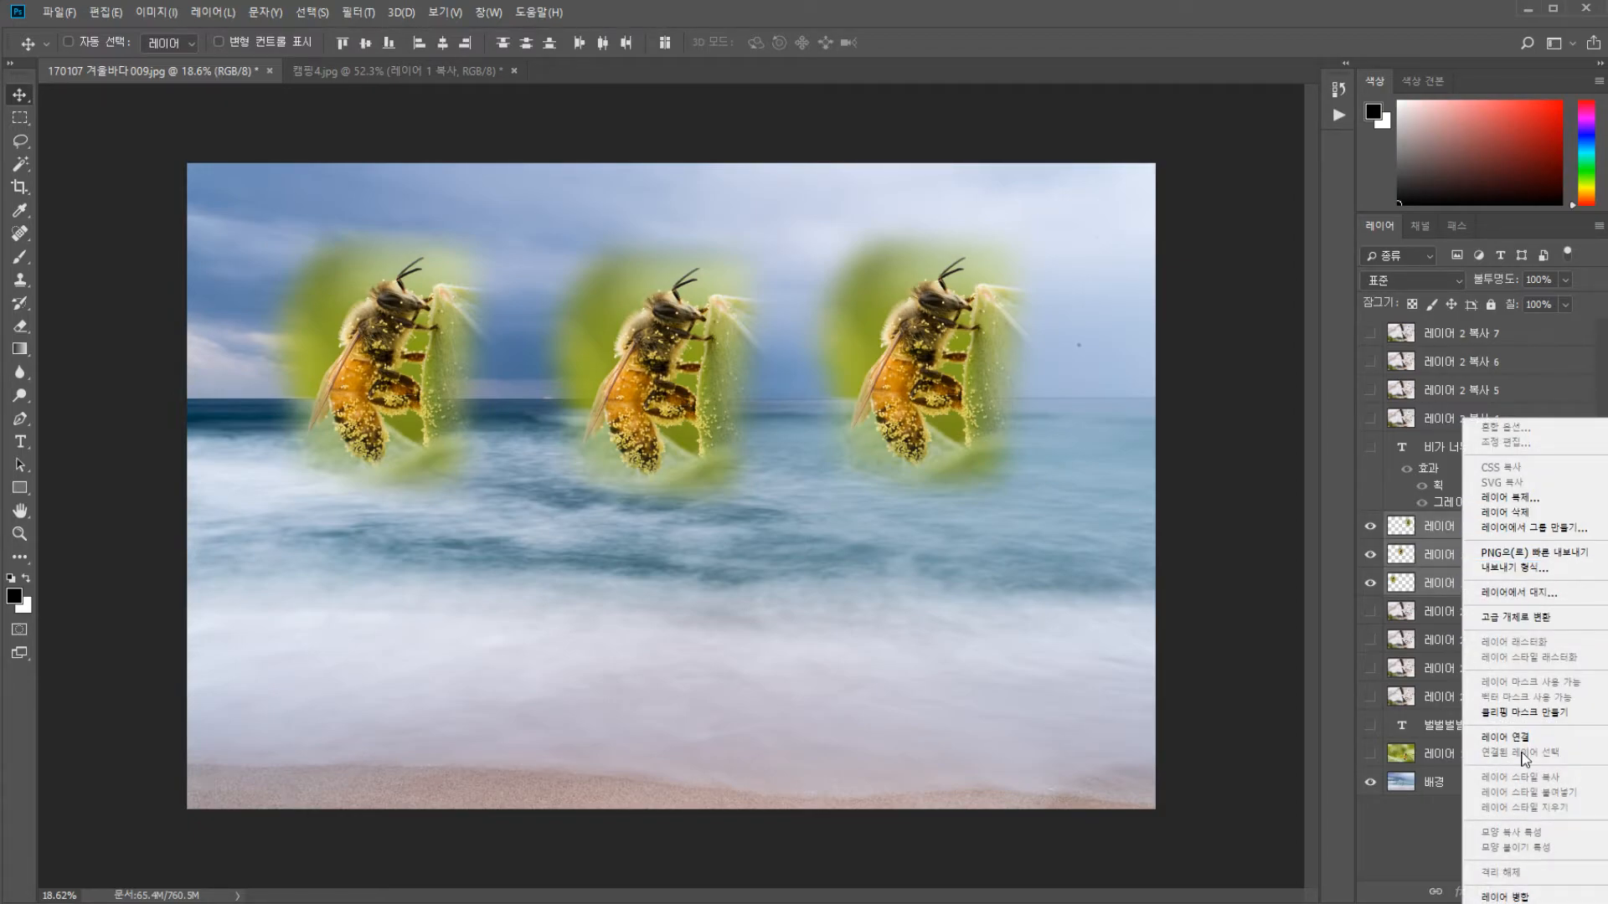
{"action": "left_click", "coordinate": [1552, 900]}
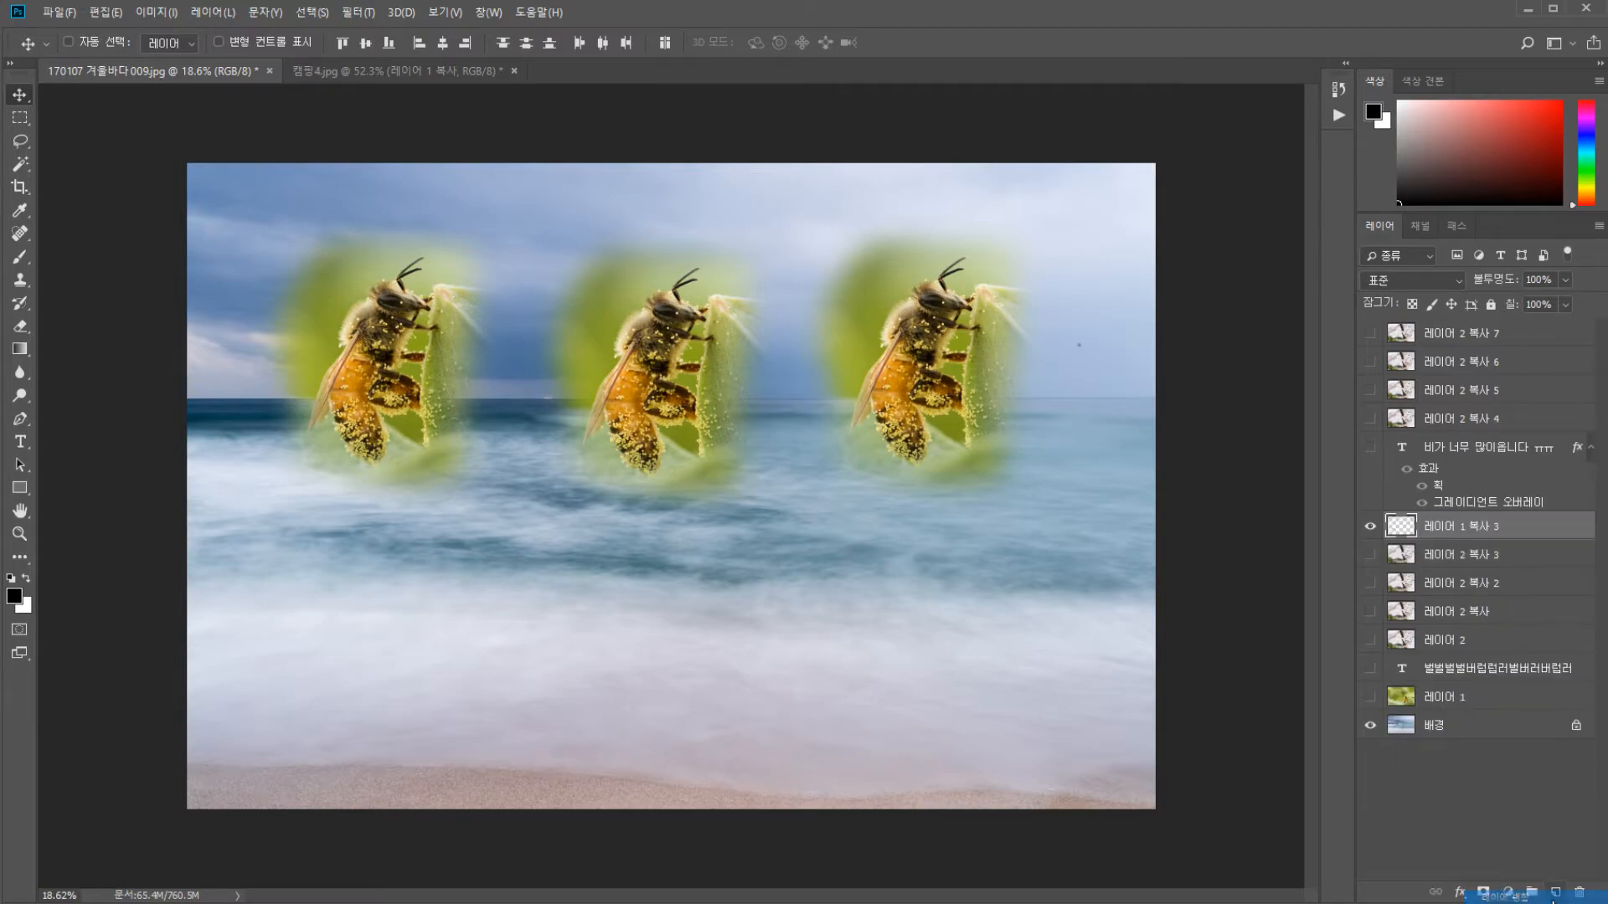
Shift the merged row of bees slightly down and to the left, and undo both the move and the merge
{"action": "left_click_drag", "start_coordinate": [623, 377], "coordinate": [560, 394]}
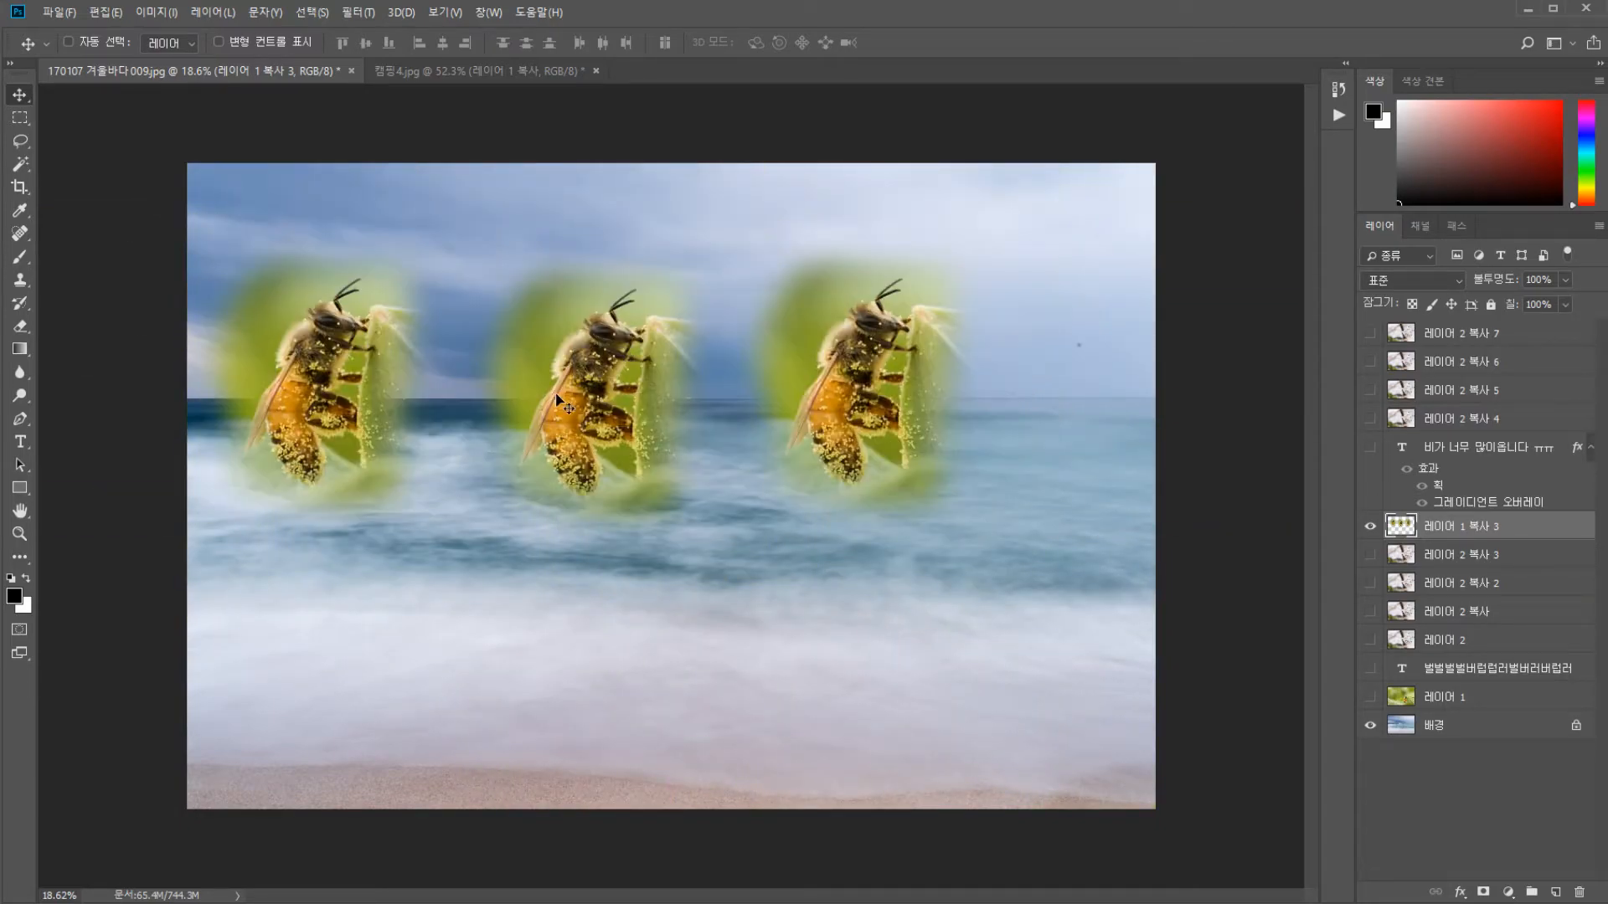
{"action": "key", "text": "ctrl+z"}
{"action": "key", "text": "ctrl+z"}
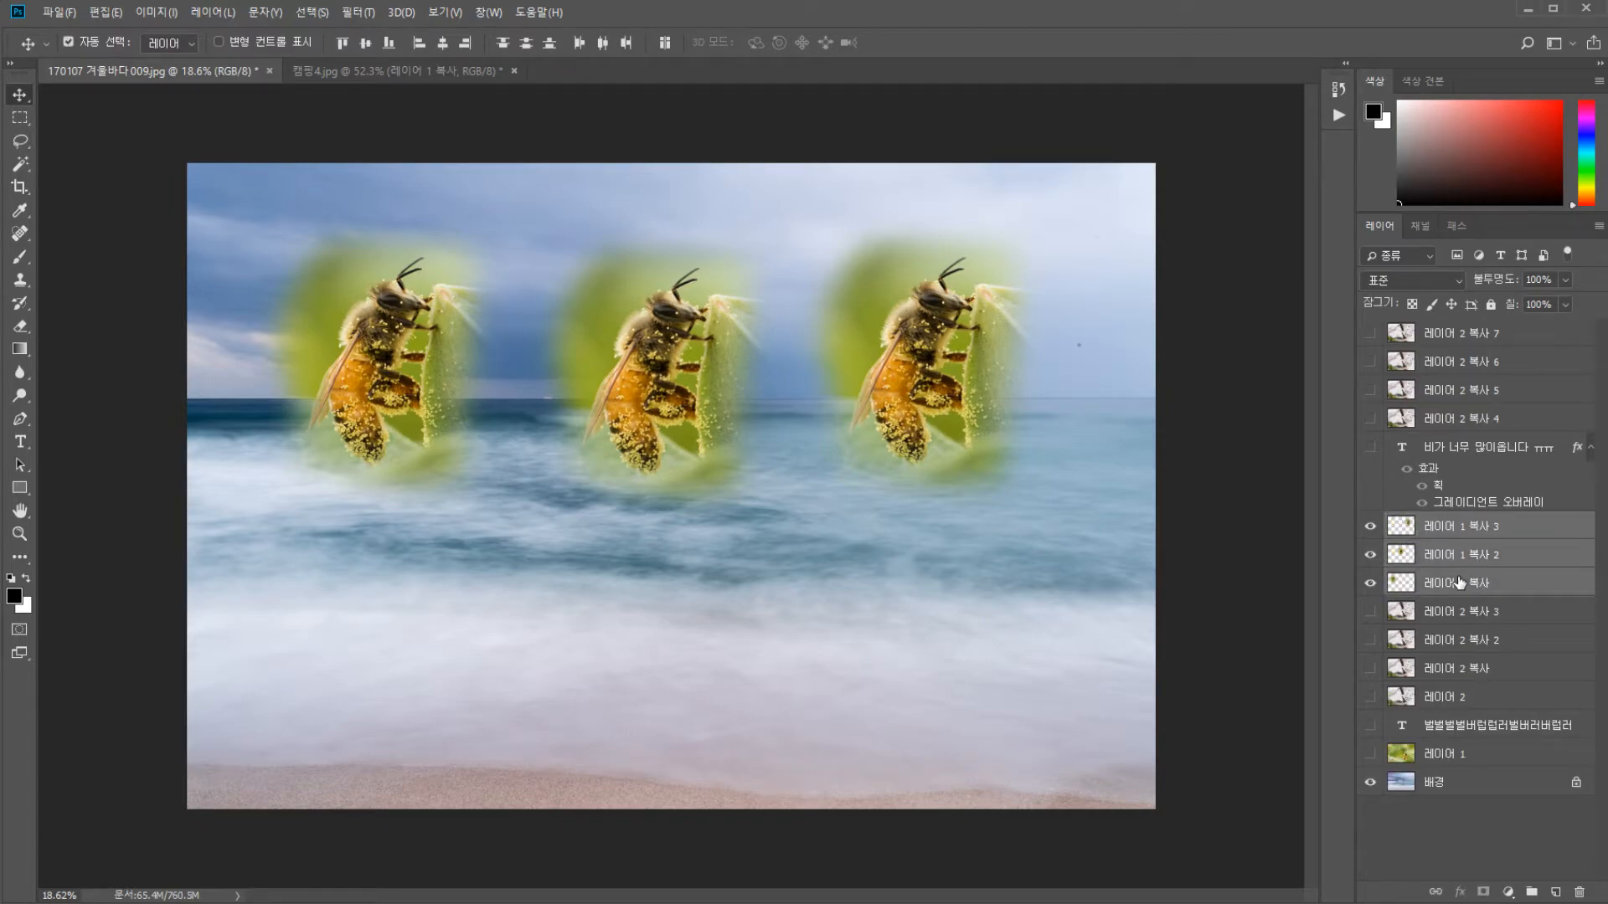
Merge the three selected bee layers again, move the row down over the waves, and undo the move and the merge
{"action": "key", "text": "ctrl+e"}
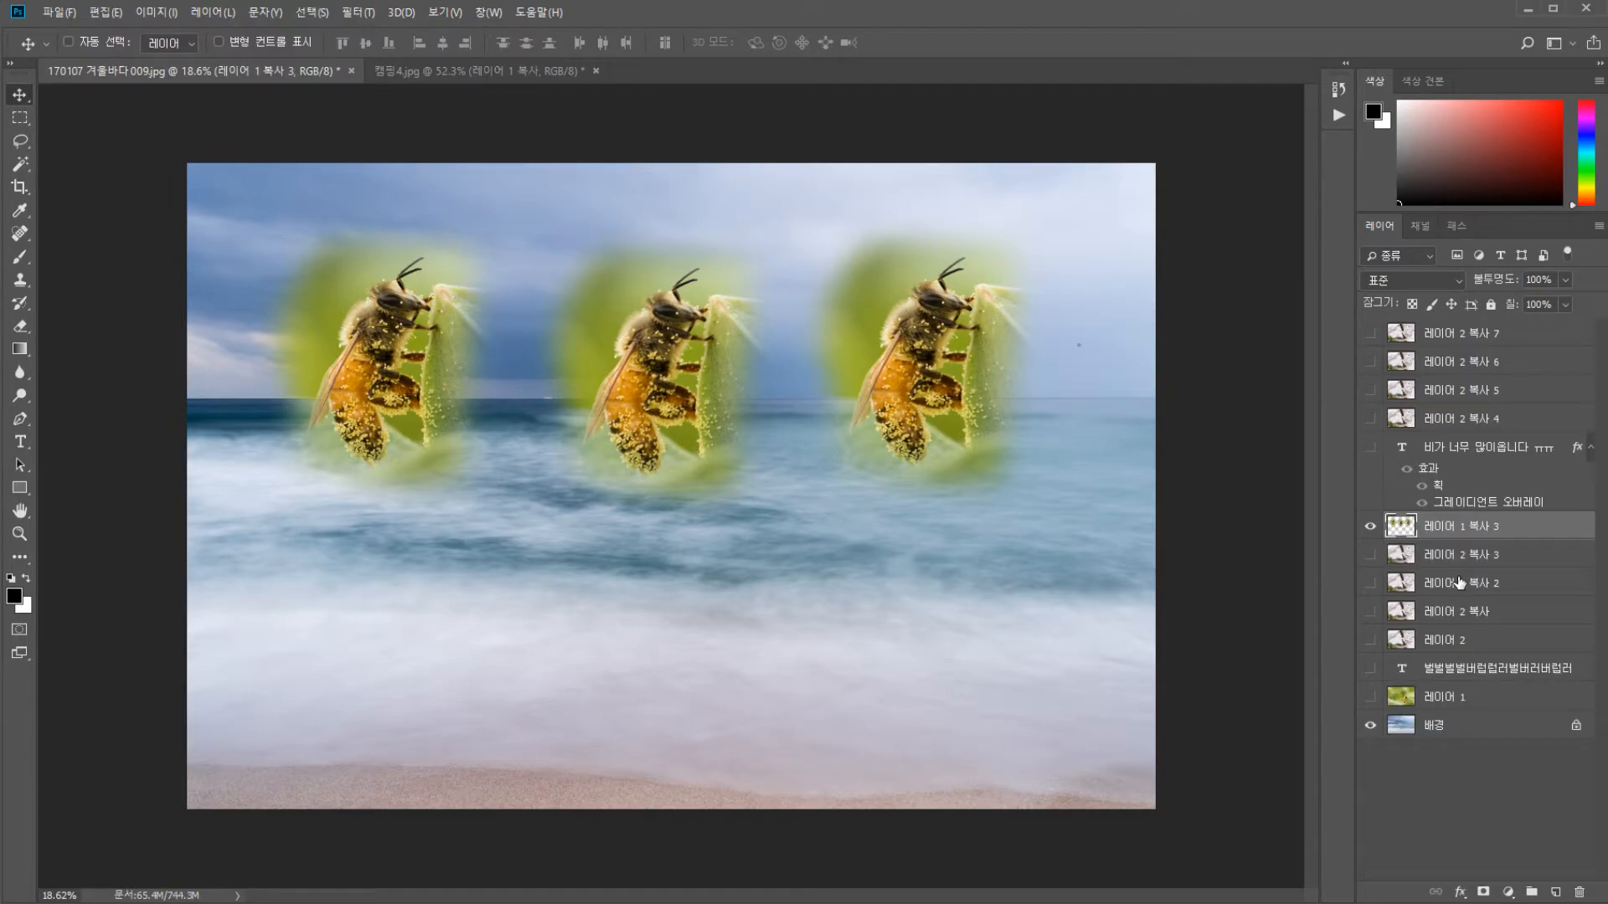
{"action": "left_click_drag", "start_coordinate": [869, 398], "coordinate": [919, 508]}
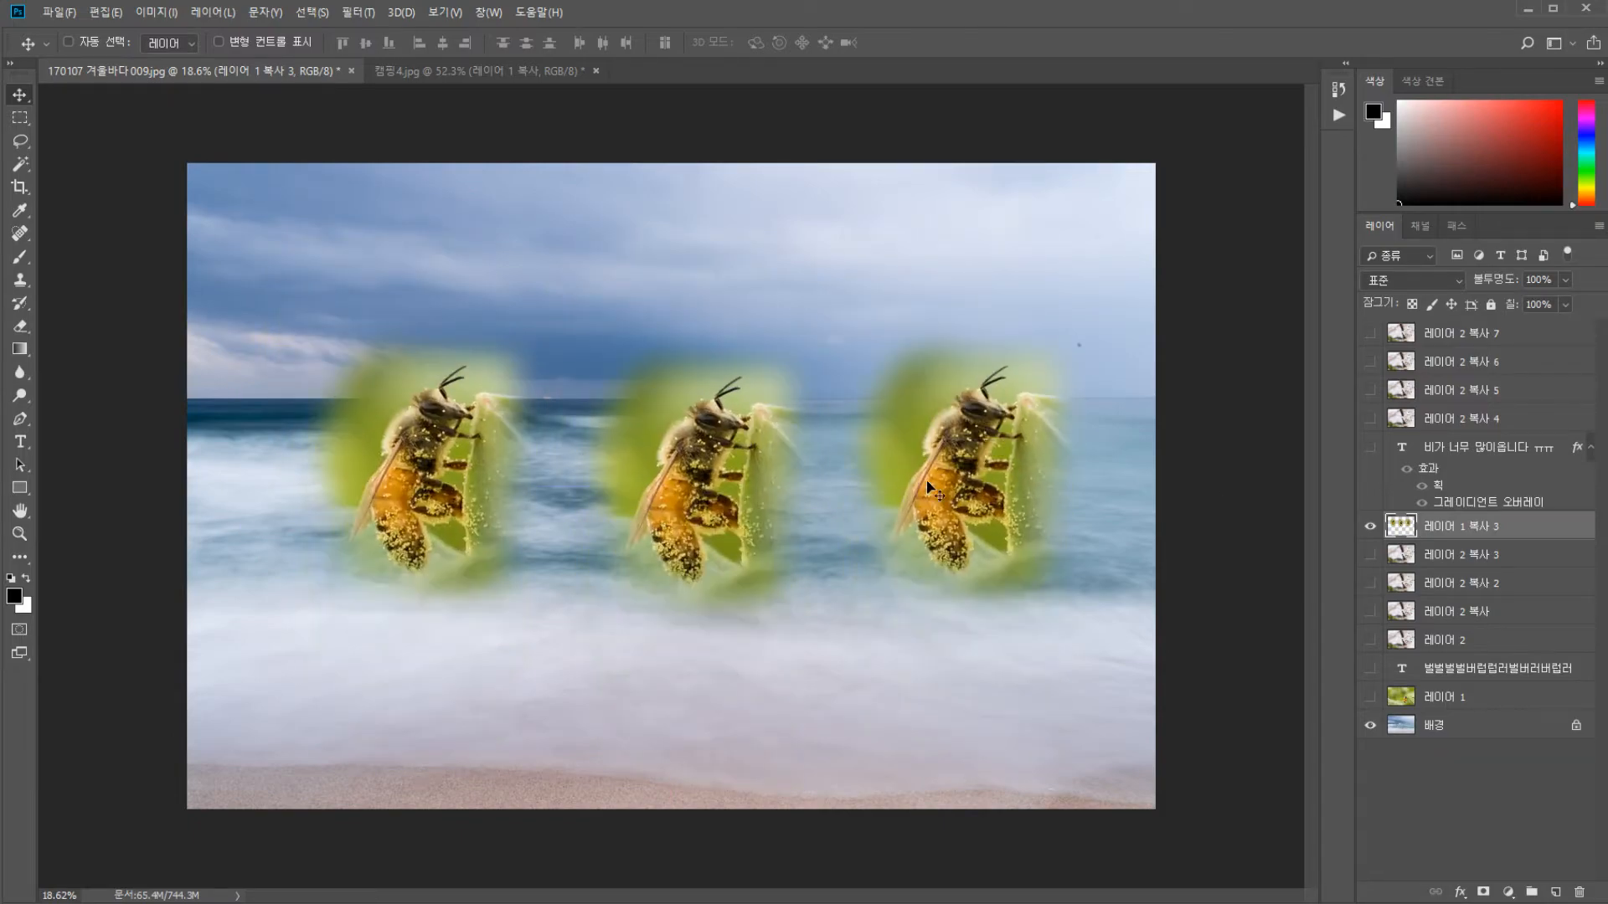
{"action": "key", "text": "ctrl+z"}
{"action": "key", "text": "ctrl+z"}
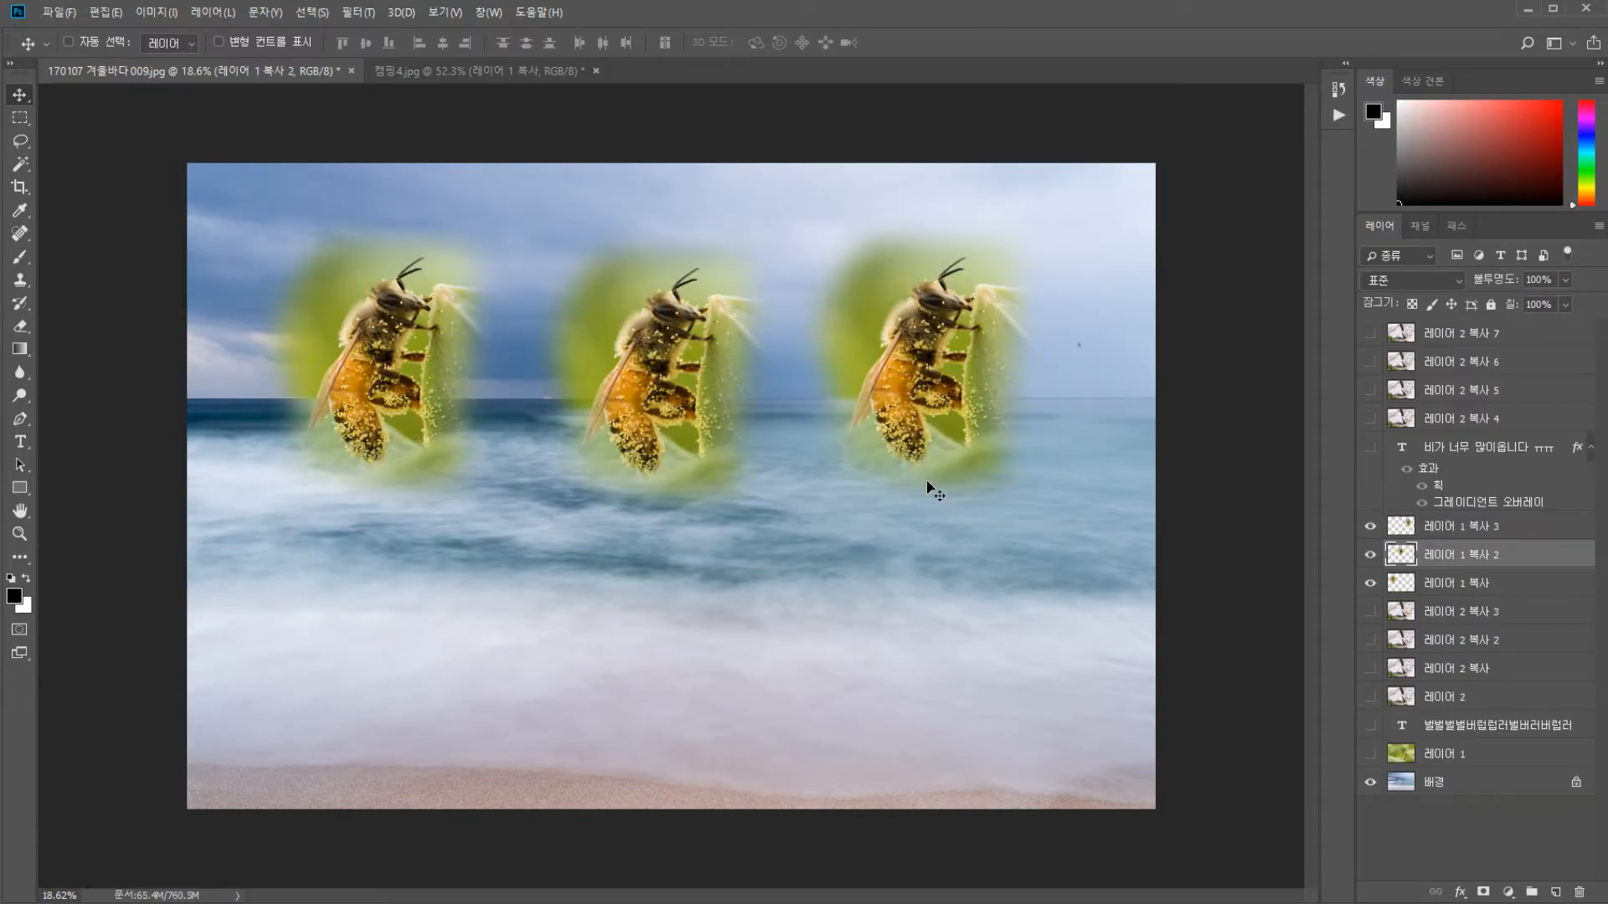
{"action": "key", "text": "ctrl+alt+z"}
{"action": "key", "text": "ctrl+shift+z"}
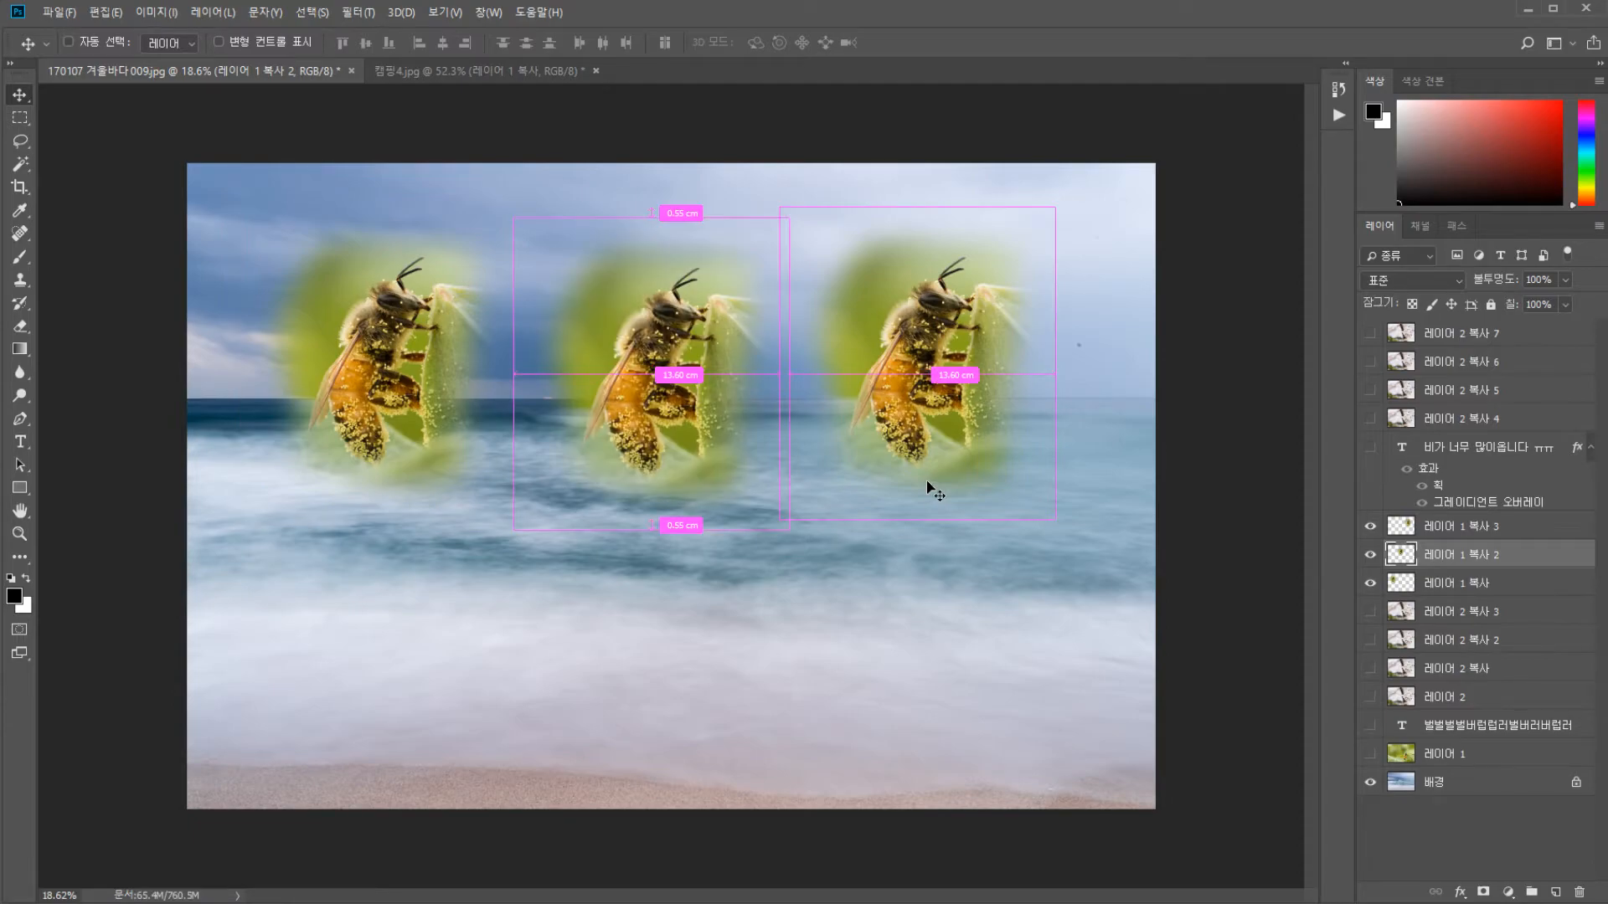
Duplicate the middle bee layer, 레이어 1 복사 2, in place and undo the duplication
{"action": "key", "text": "ctrl+j"}
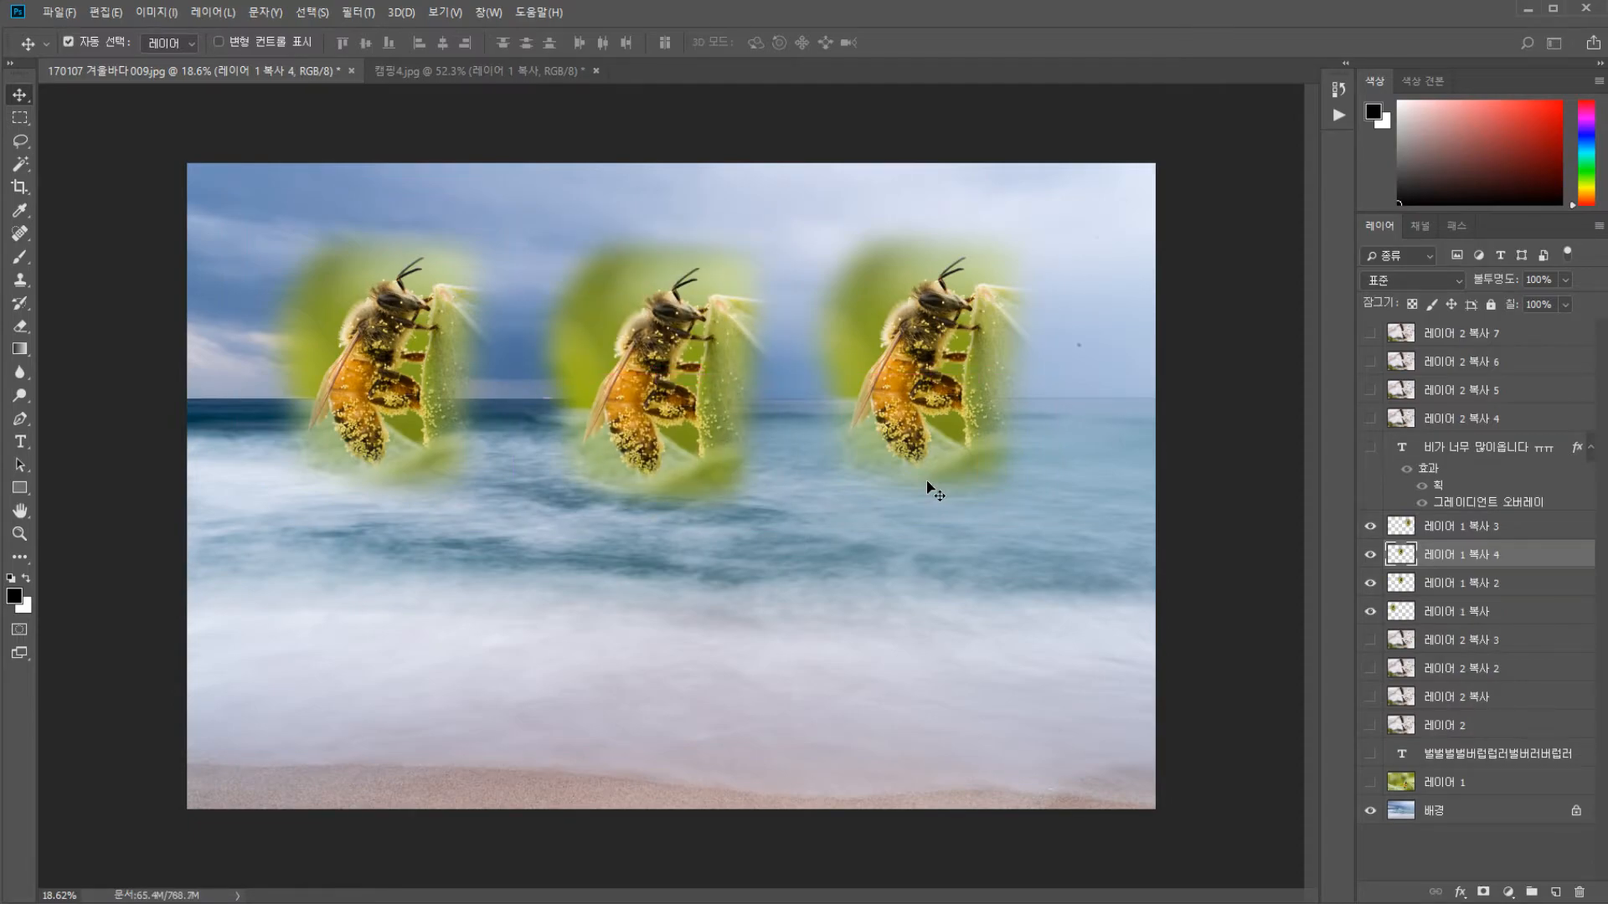
{"action": "key", "text": "ctrl+n"}
{"action": "key", "text": "Escape"}
{"action": "key", "text": "ctrl+z"}
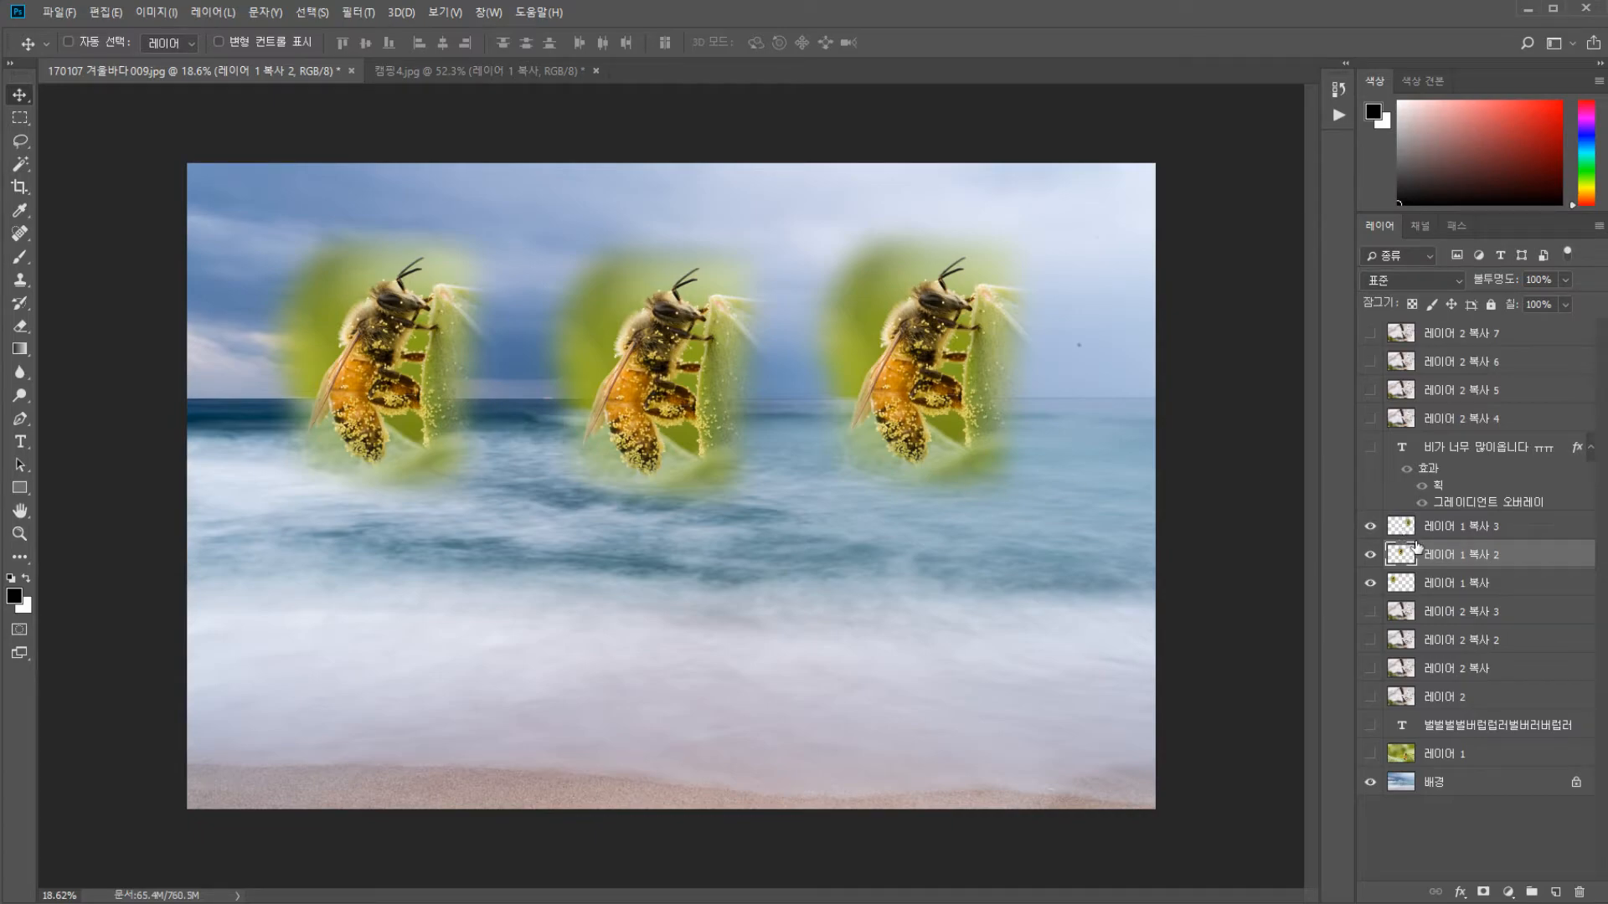
Merge the three bee layers, toggle the merged layer's visibility, and undo back to before the middle bee was moved
{"action": "left_click", "coordinate": [1441, 528]}
{"action": "left_click", "coordinate": [1437, 583], "text": "shift"}
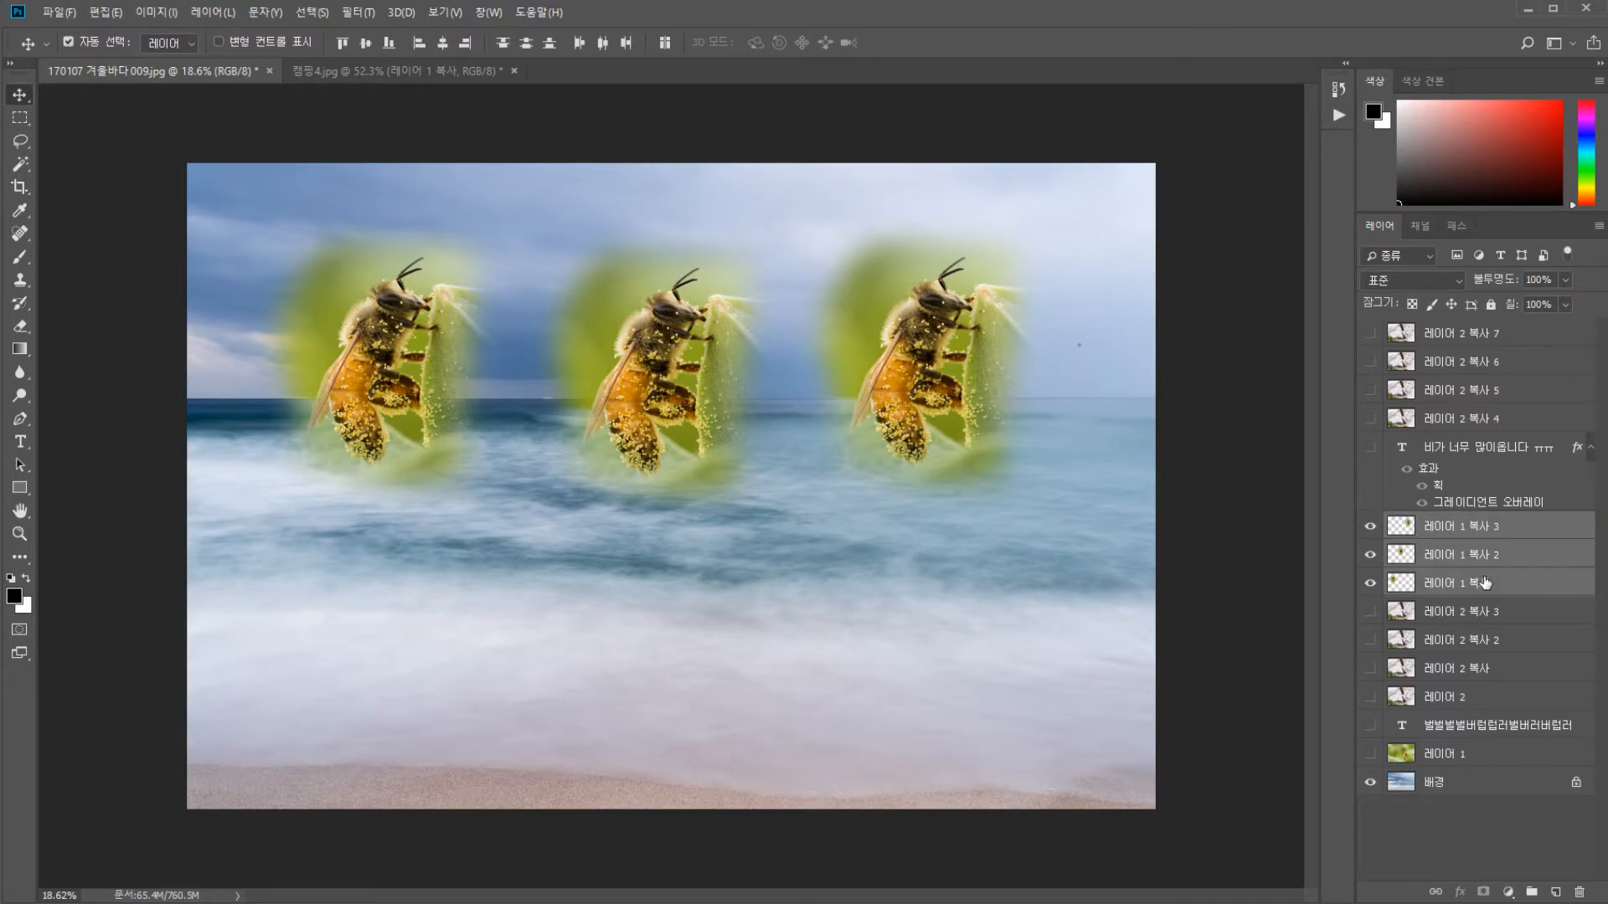
{"action": "key", "text": "ctrl+e"}
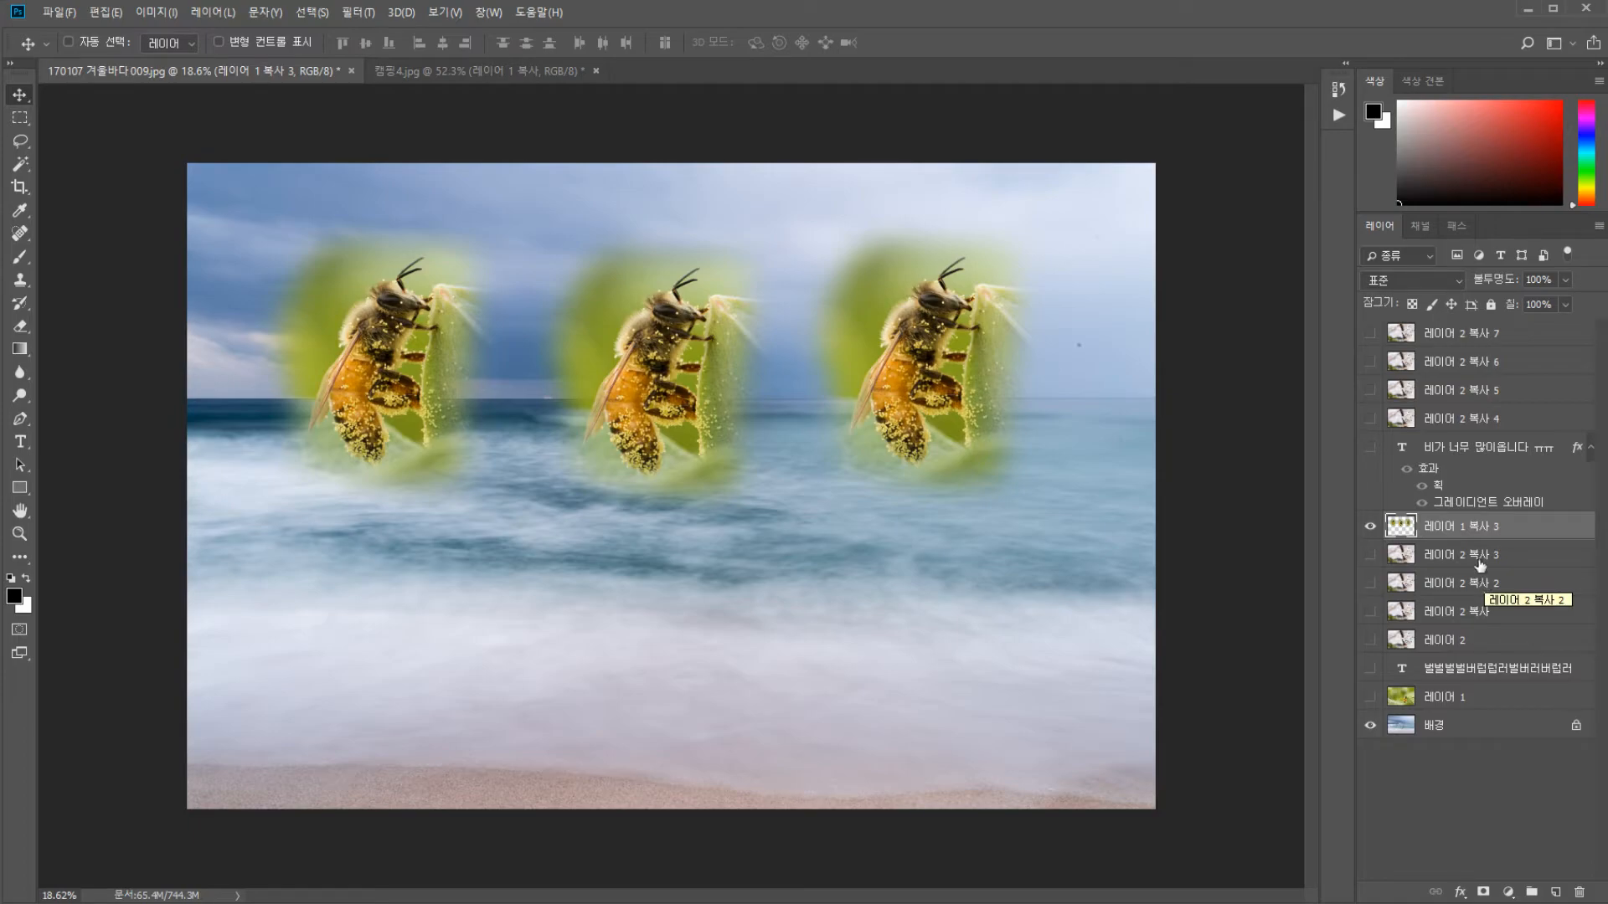
{"action": "left_click", "coordinate": [1370, 526]}
{"action": "key", "text": "ctrl+z"}
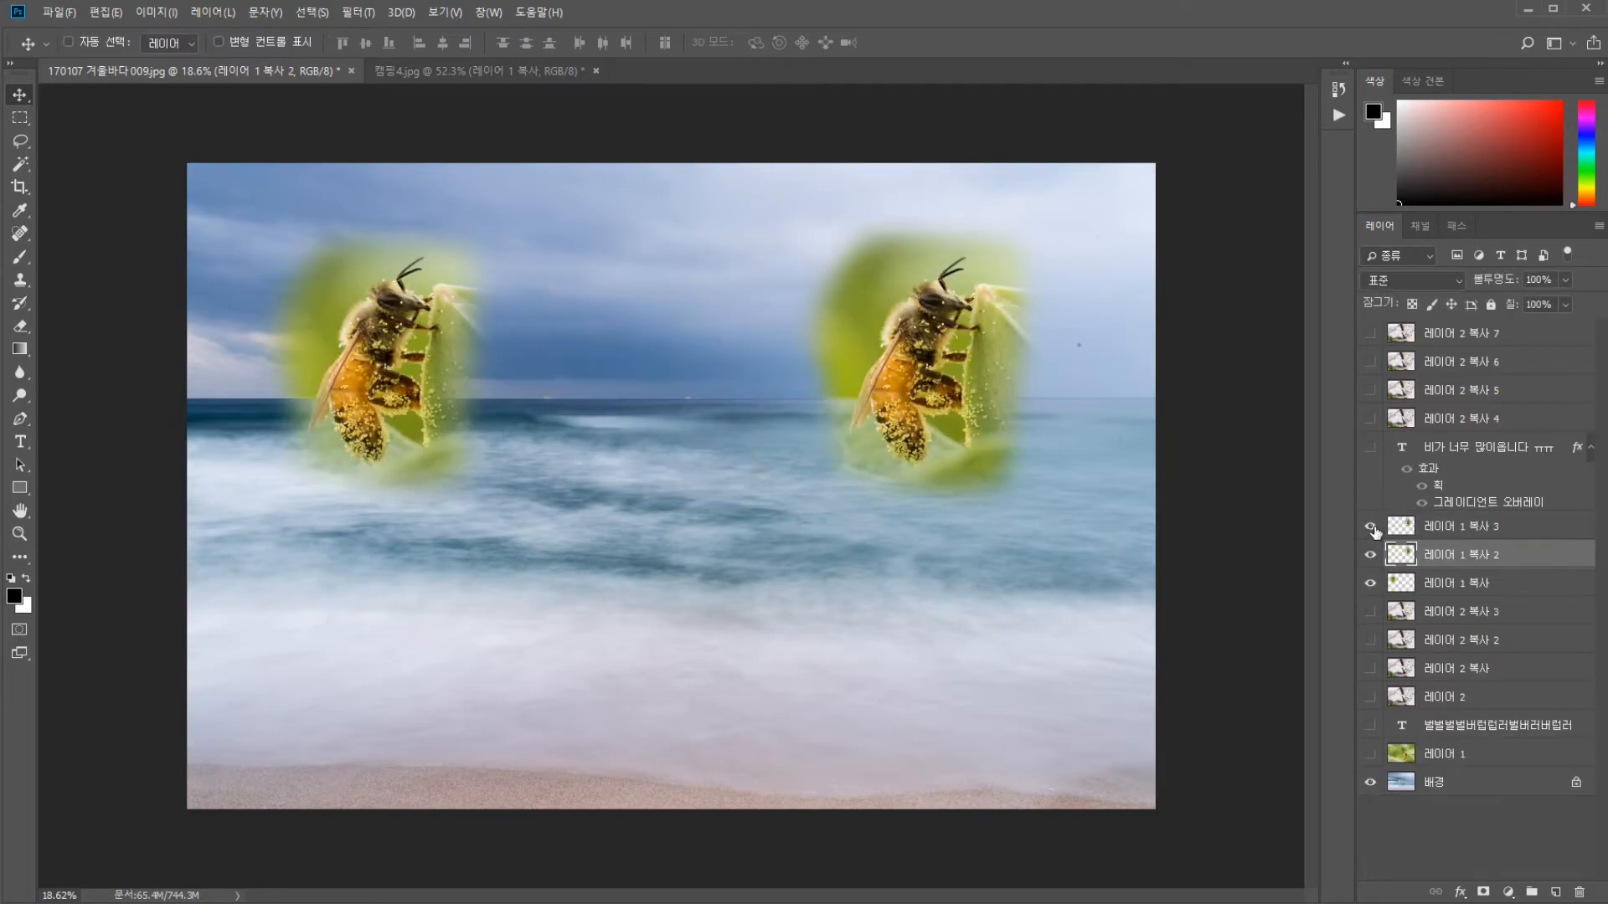
Merge all visible layers into the background and undo the merge
{"action": "left_click", "coordinate": [1441, 343]}
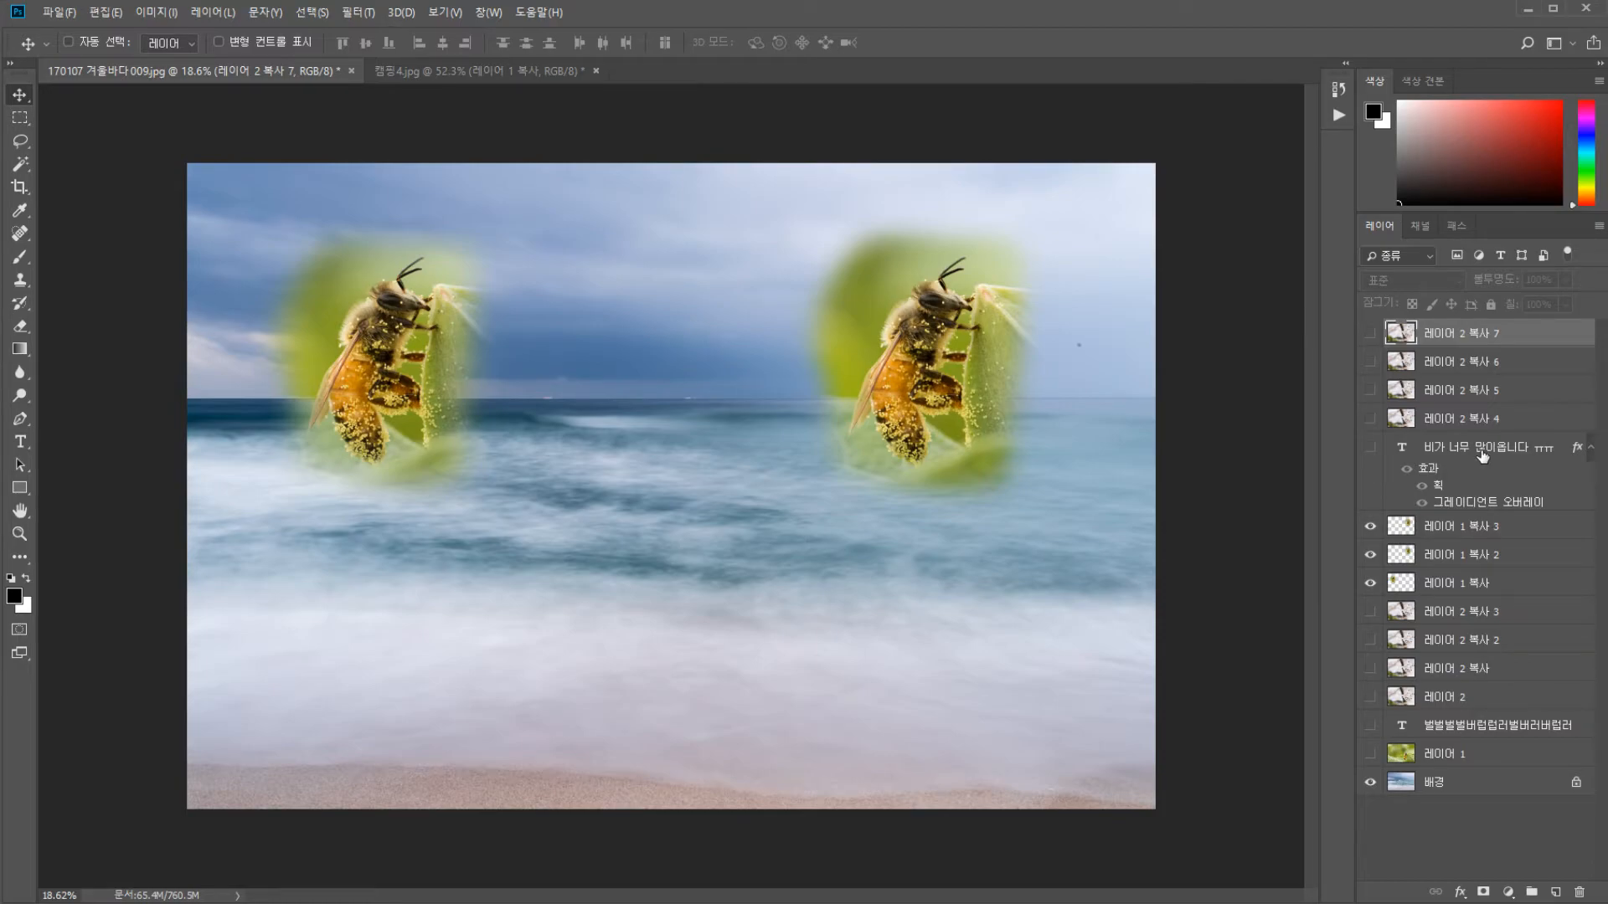
{"action": "key", "text": "ctrl"}
{"action": "left_click", "coordinate": [1482, 455]}
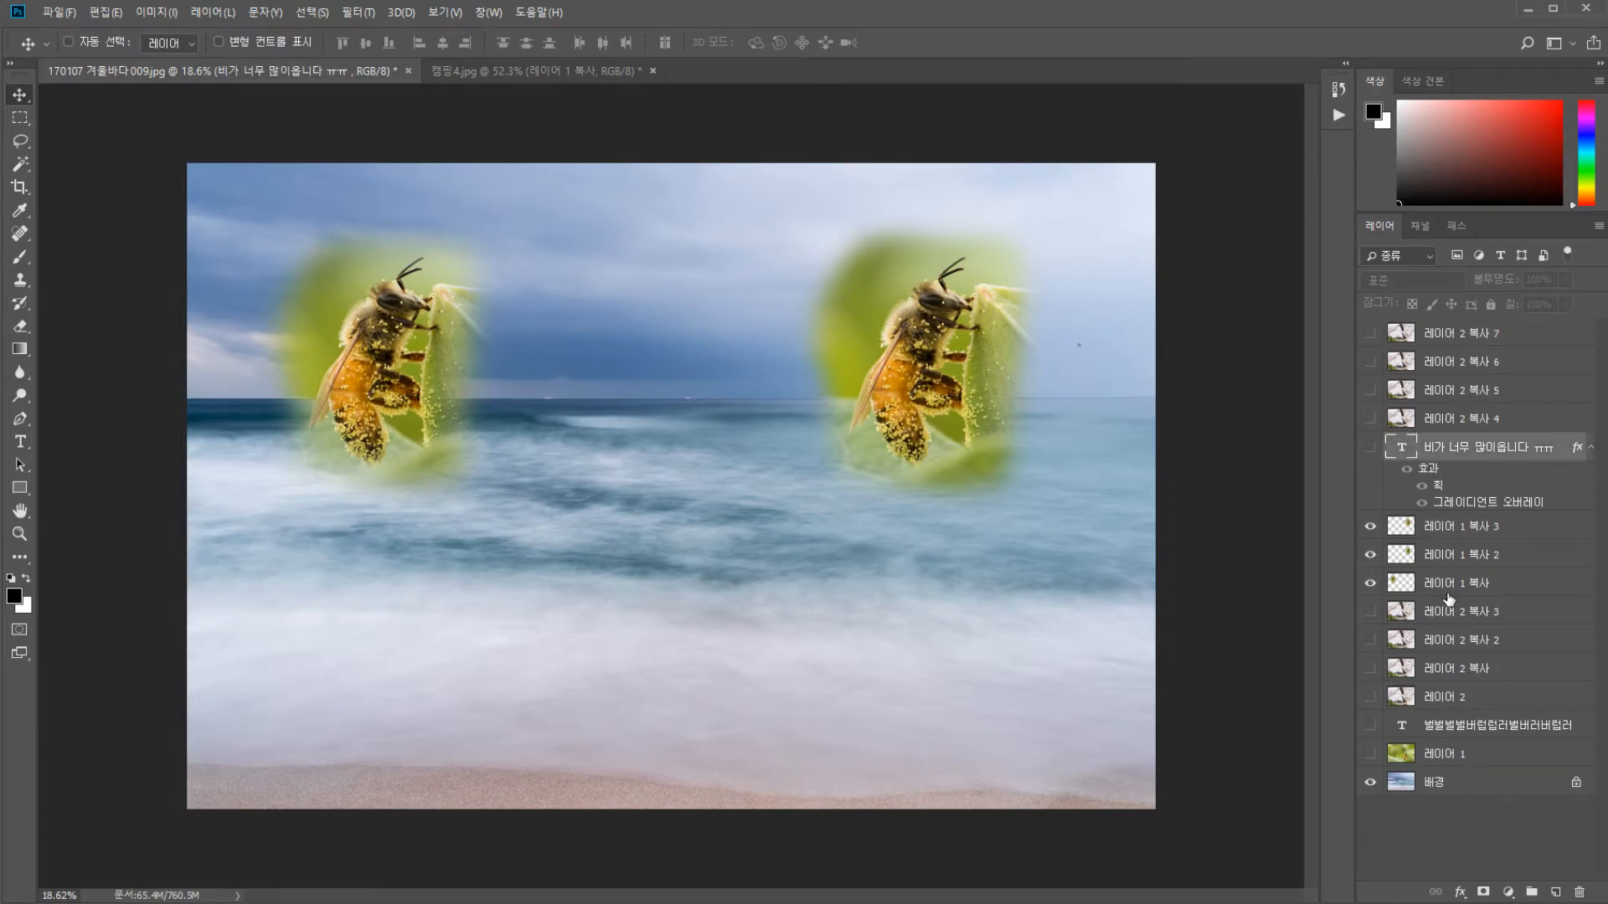
{"action": "left_click", "coordinate": [1448, 600]}
{"action": "key", "text": "ctrl+shift+e"}
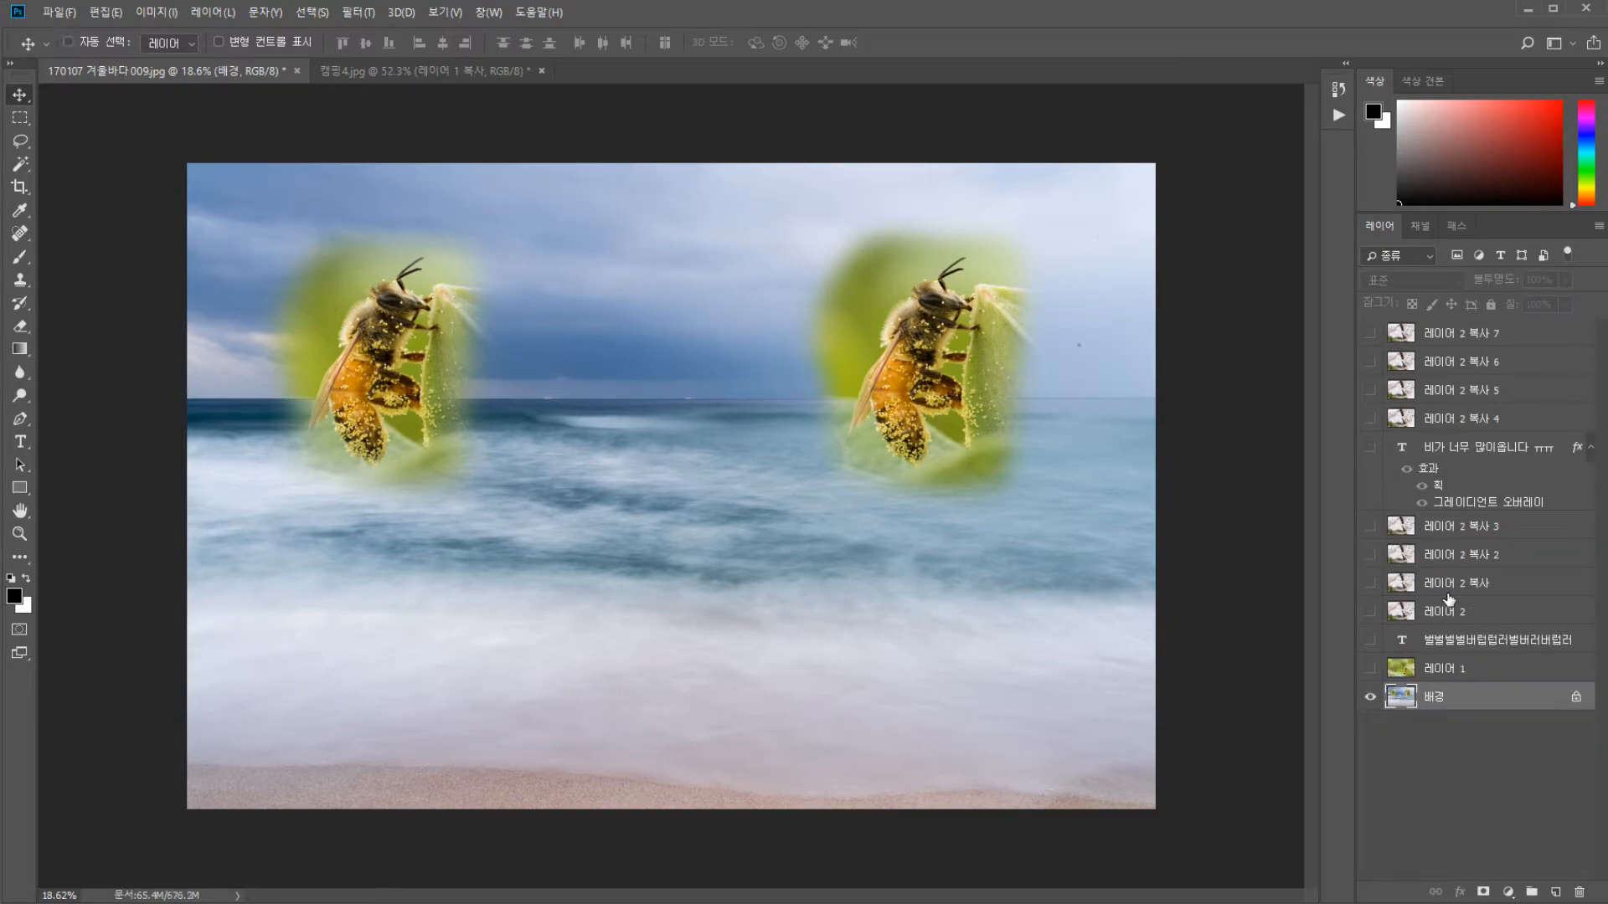
{"action": "key", "text": "ctrl+z"}
Move the bee on layer 레이어 1 복사 3 to the middle, between the two other bees
{"action": "left_click", "coordinate": [1466, 528]}
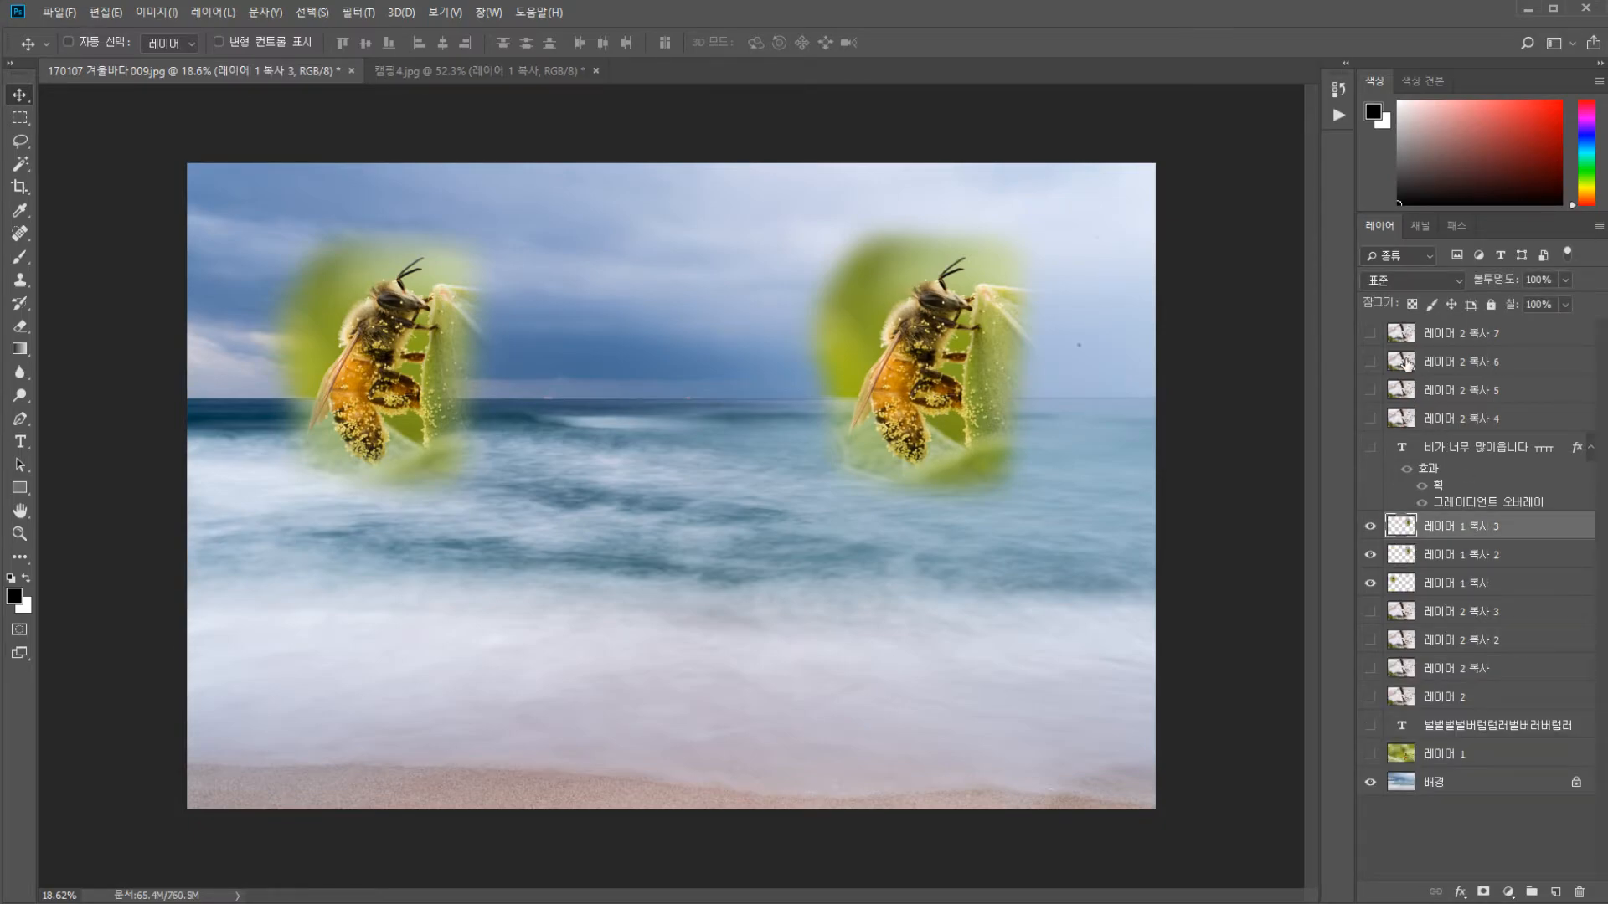
{"action": "left_click_drag", "start_coordinate": [910, 375], "coordinate": [659, 381]}
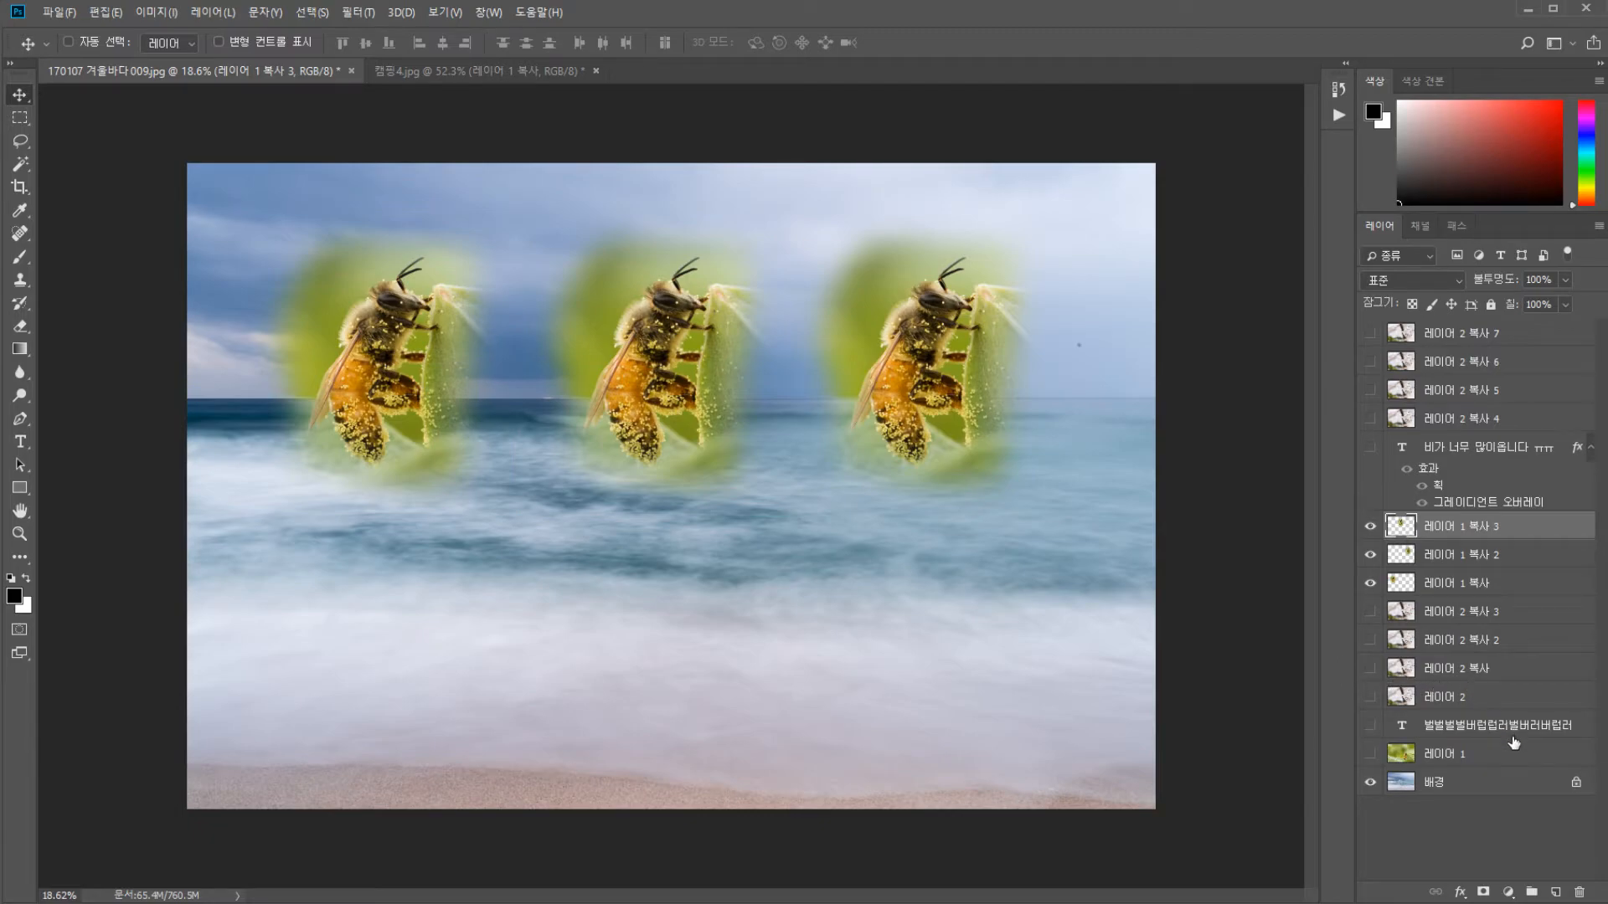
Merge the visible layers into the background again, duplicate the merged 배경 layer, and undo both operations
{"action": "left_click", "coordinate": [1471, 581]}
{"action": "left_click", "coordinate": [1469, 529]}
{"action": "left_click", "coordinate": [1472, 557]}
{"action": "left_click", "coordinate": [1443, 785]}
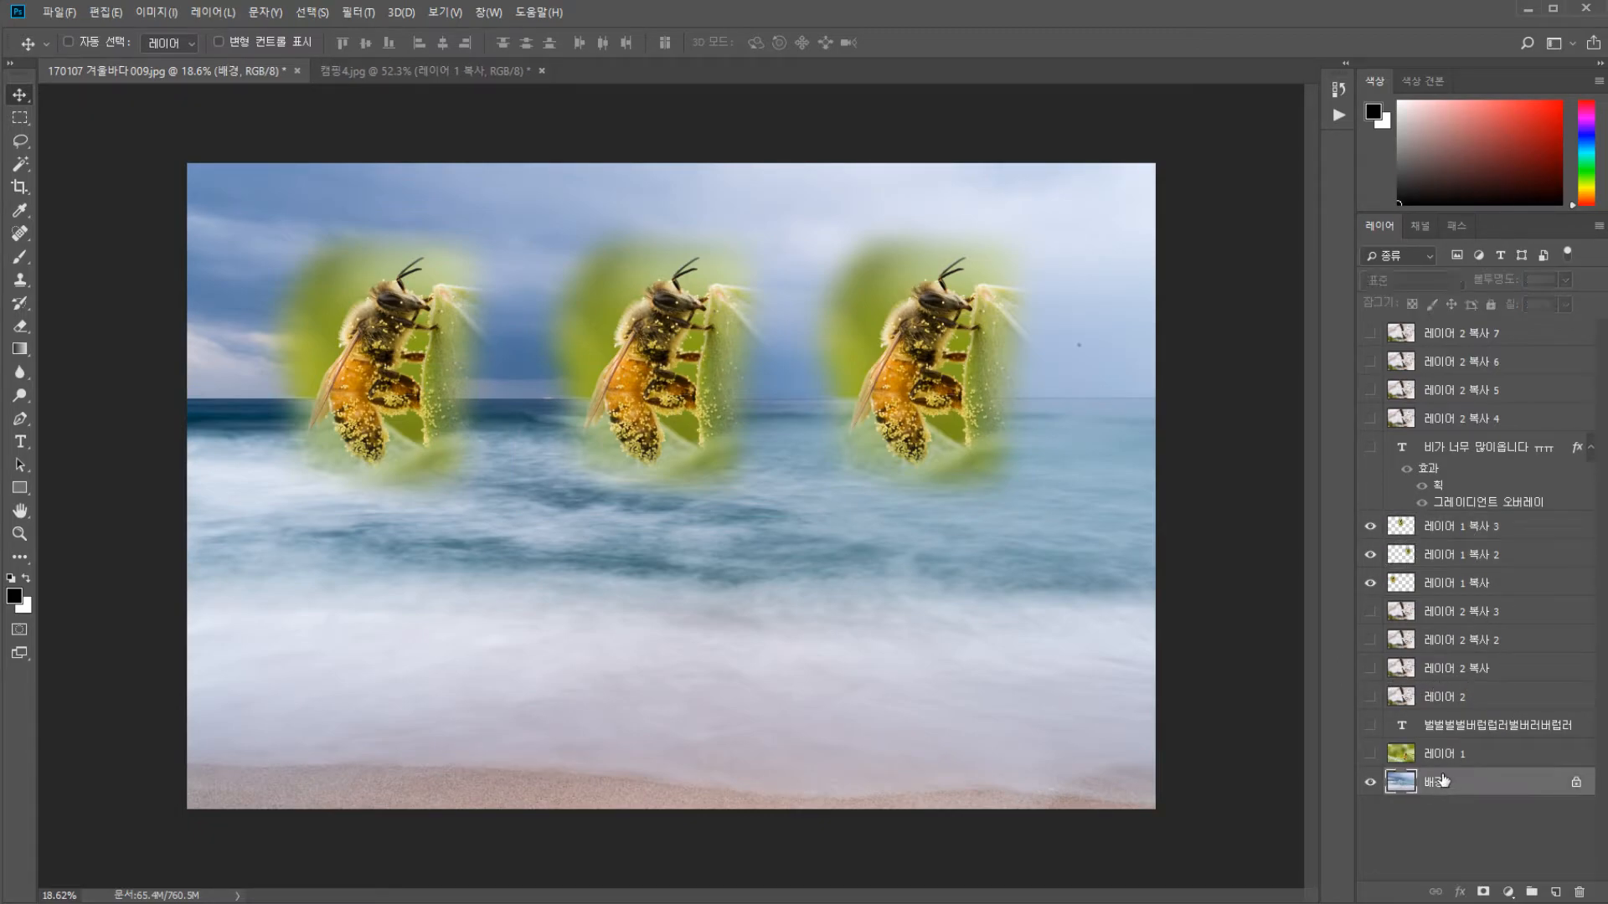
{"action": "left_click", "coordinate": [1451, 746]}
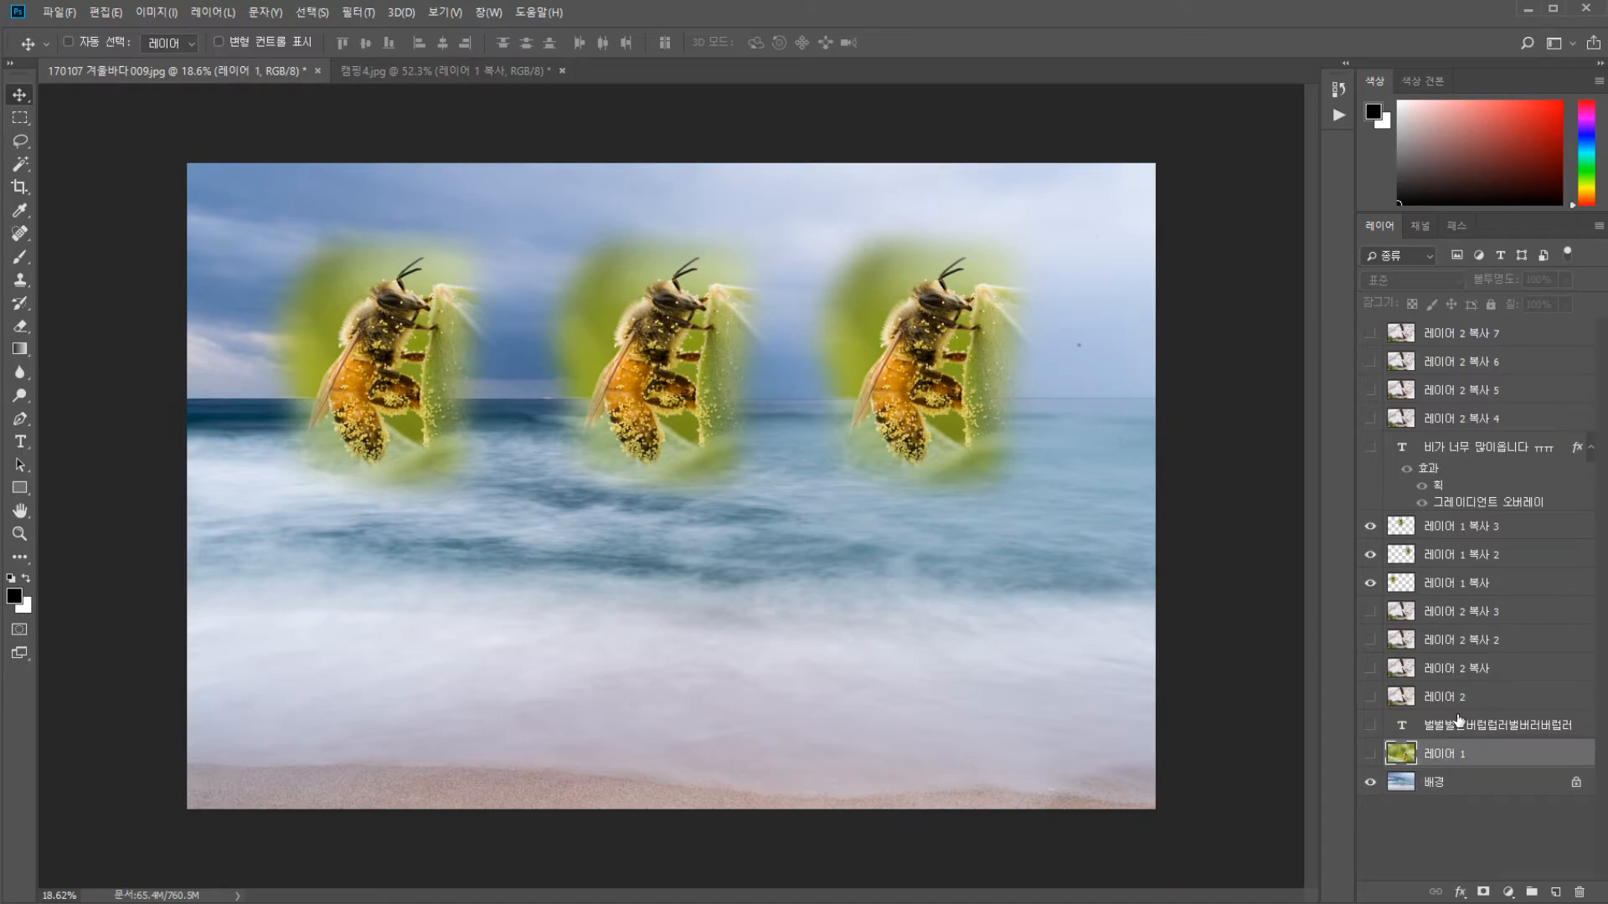
{"action": "left_click", "coordinate": [1501, 586]}
{"action": "key", "text": "ctrl+shift+e"}
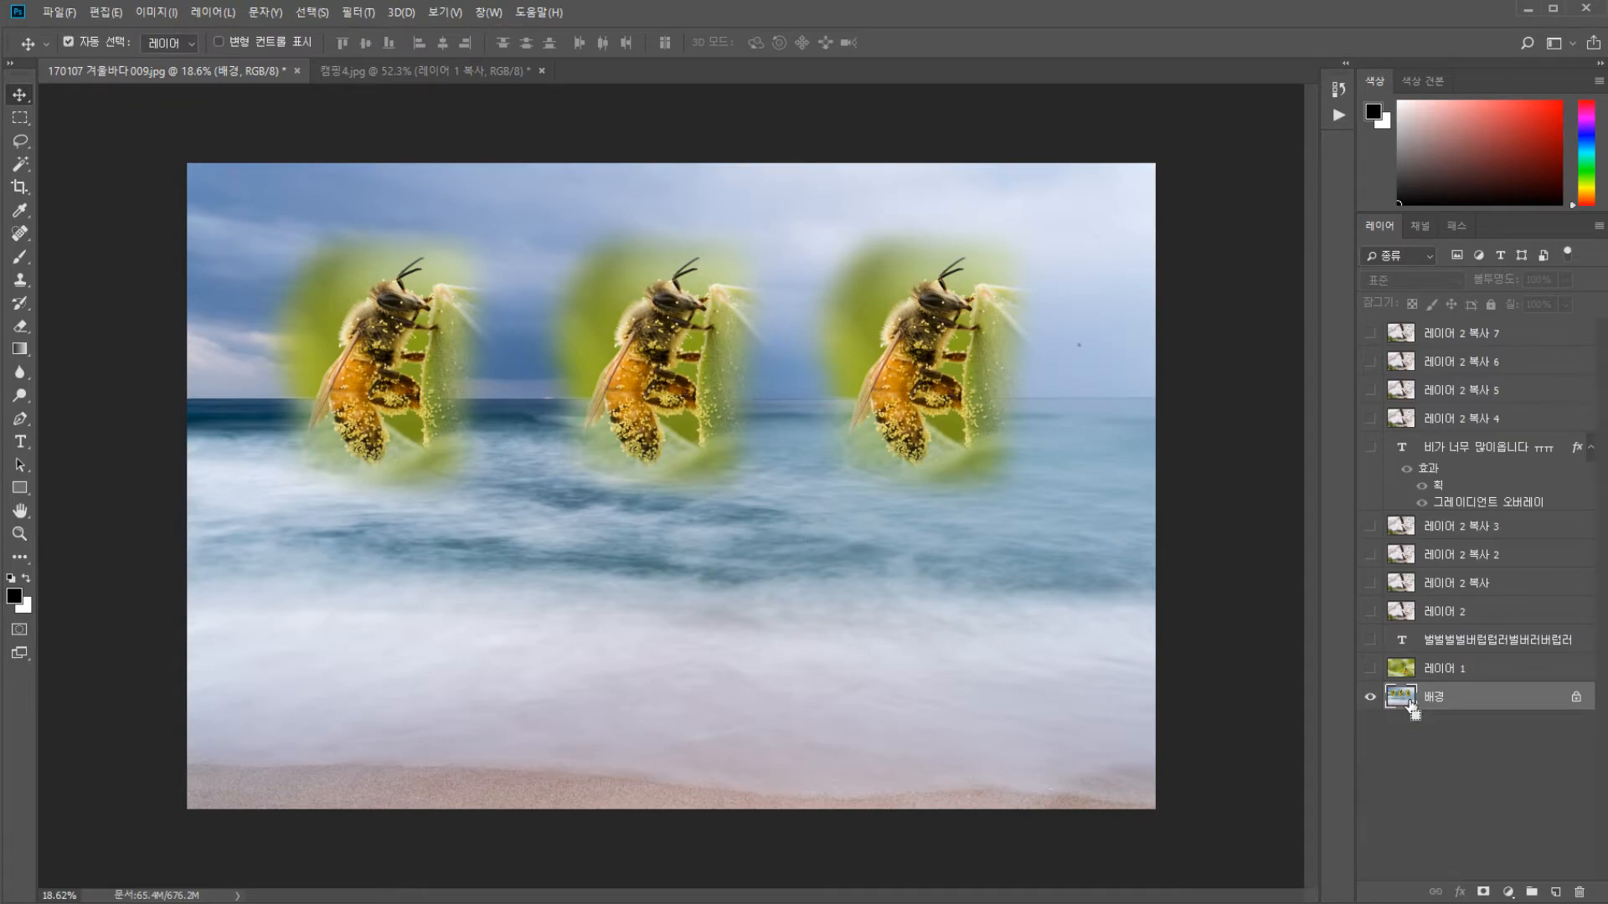
{"action": "key", "text": "ctrl+j"}
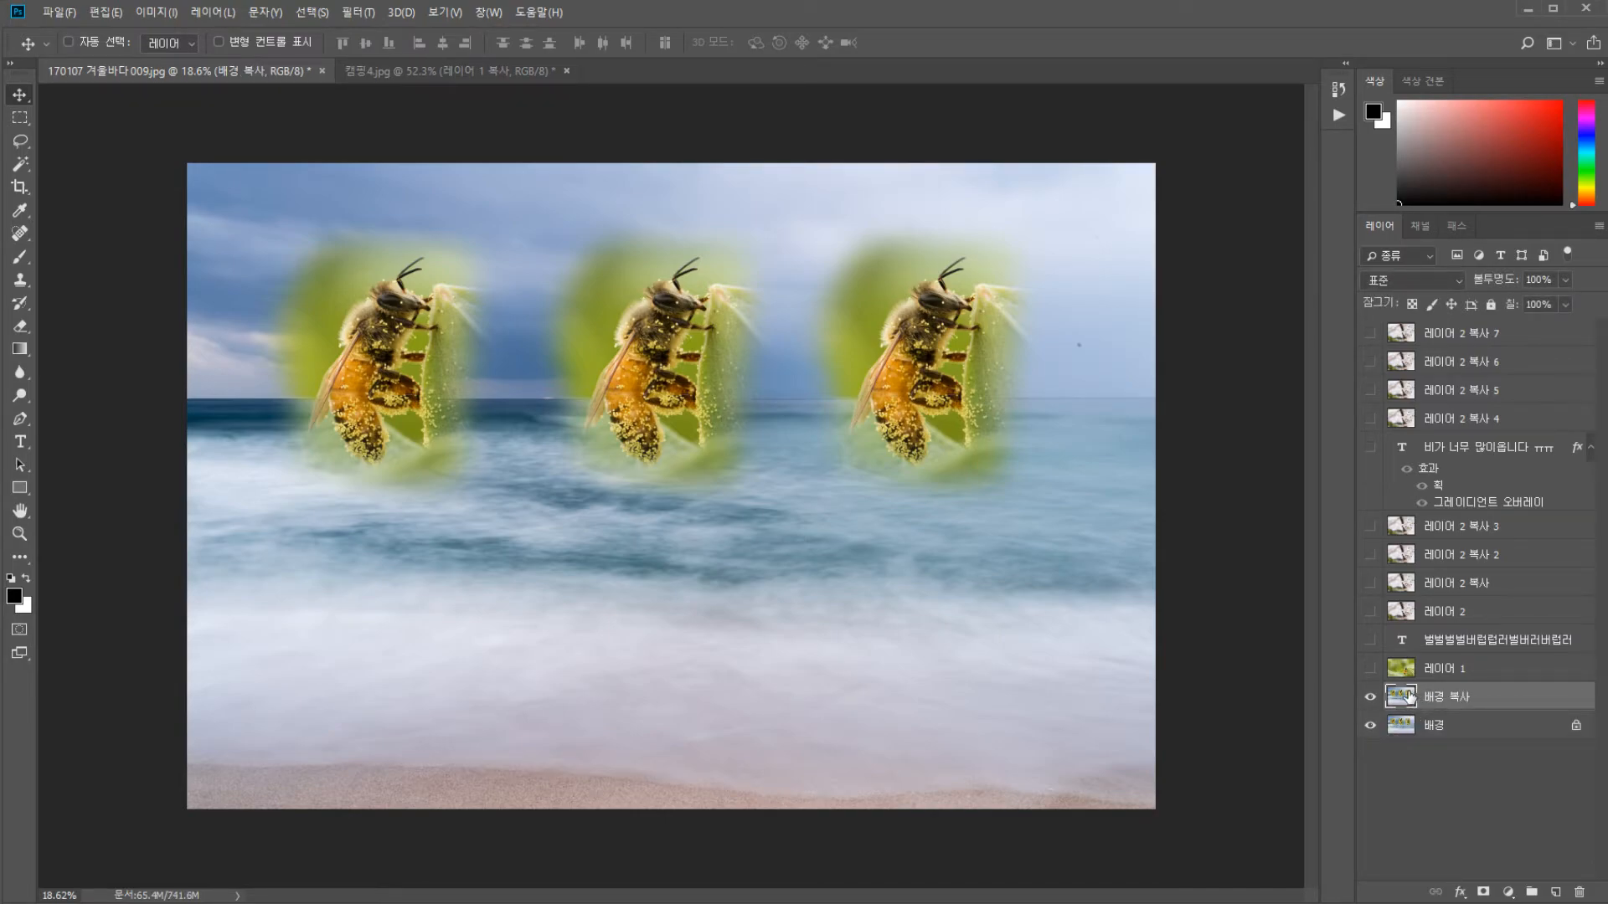
{"action": "key", "text": "ctrl+alt+z"}
{"action": "key", "text": "ctrl+alt+z"}
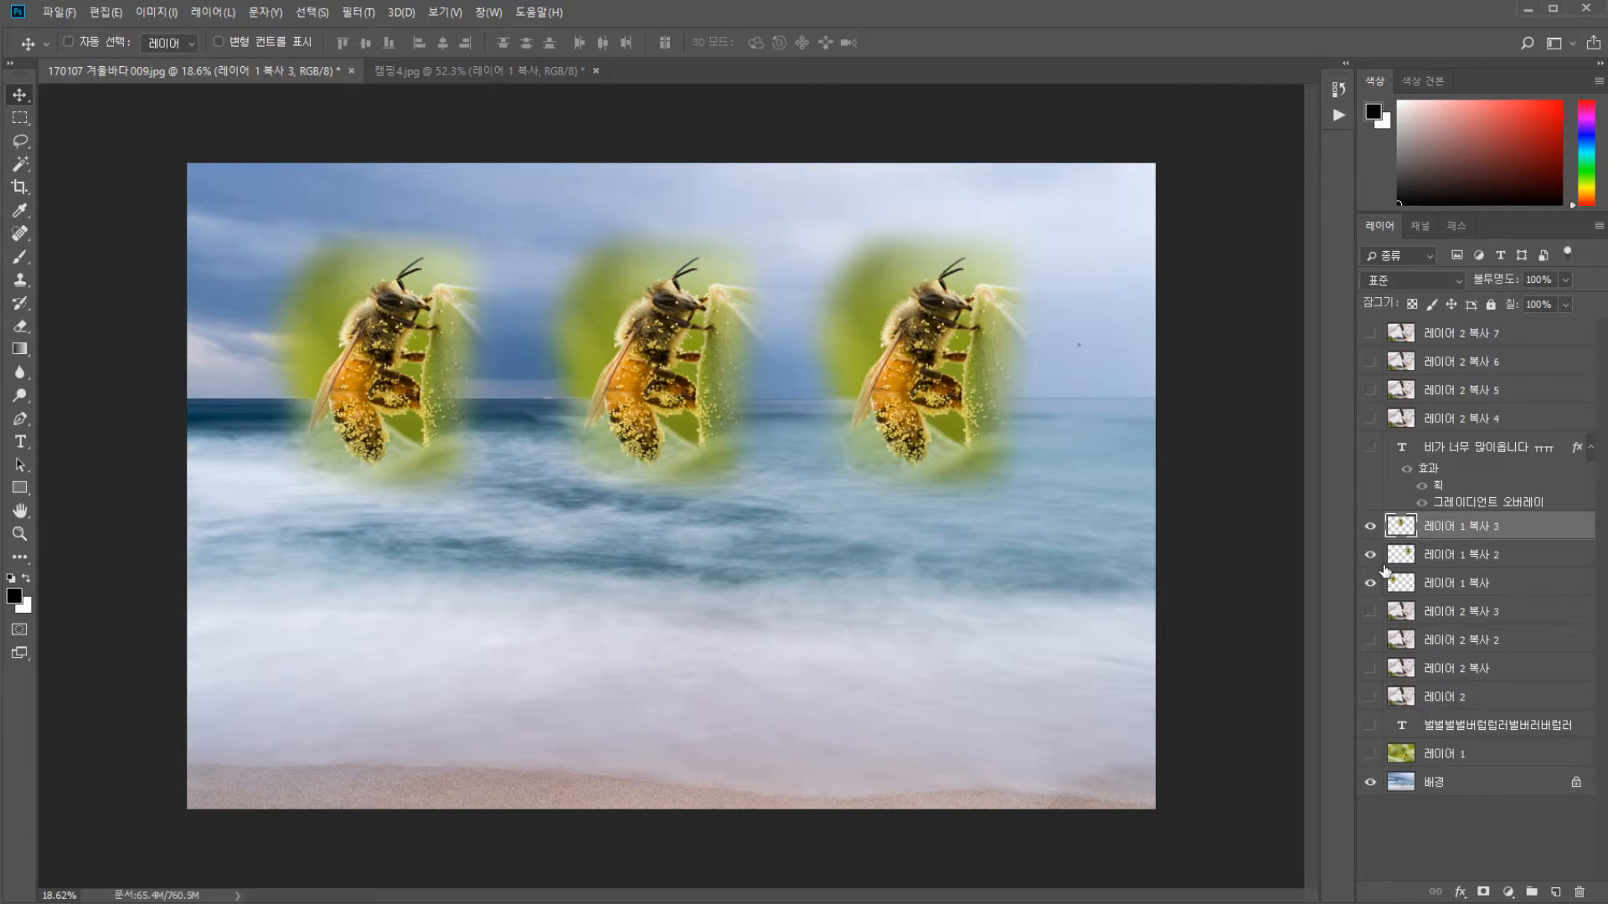
Brighten the middle bee layer, 레이어 1 복사 3, with Curves by raising a point to output 179
{"action": "left_click", "coordinate": [1441, 555]}
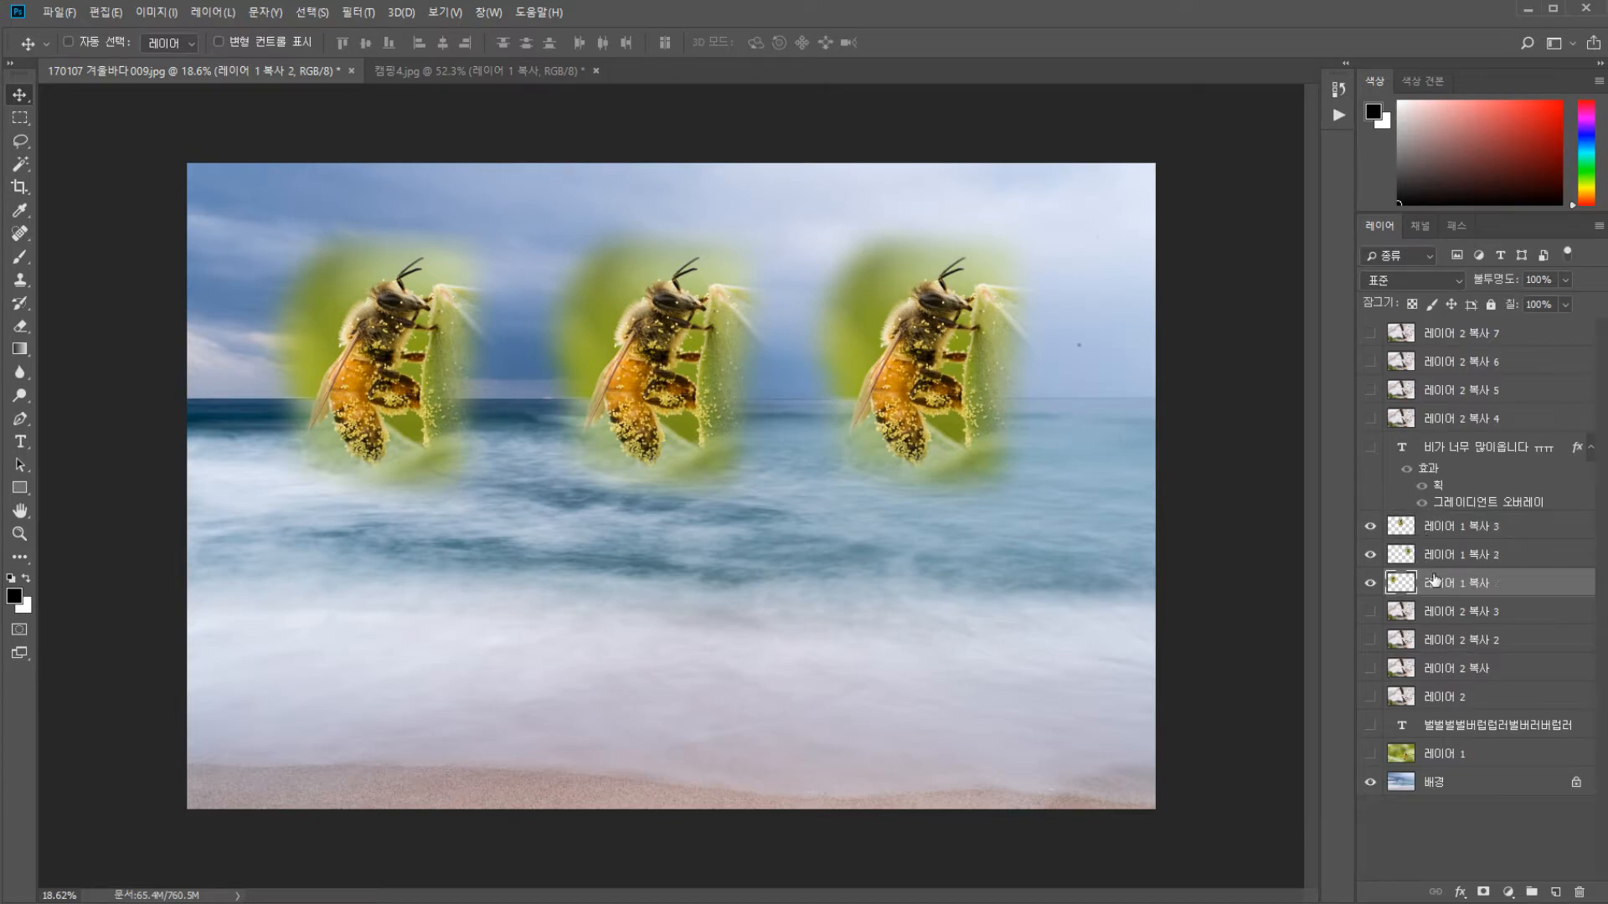
{"action": "left_click", "coordinate": [1449, 507]}
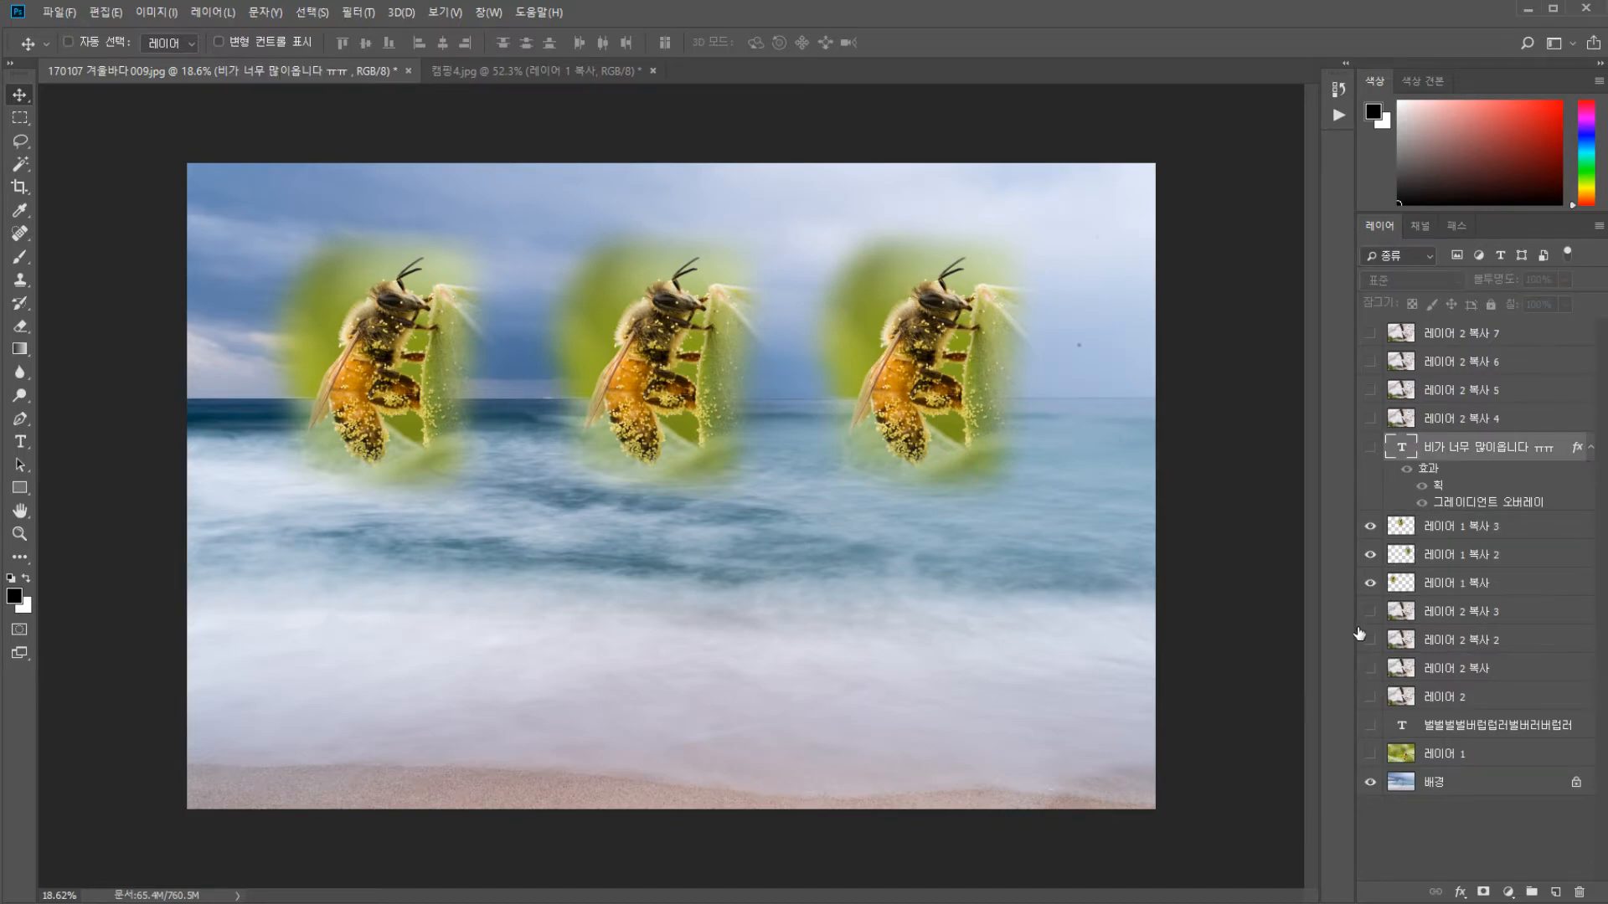
{"action": "left_click_drag", "start_coordinate": [1435, 525], "coordinate": [1403, 582]}
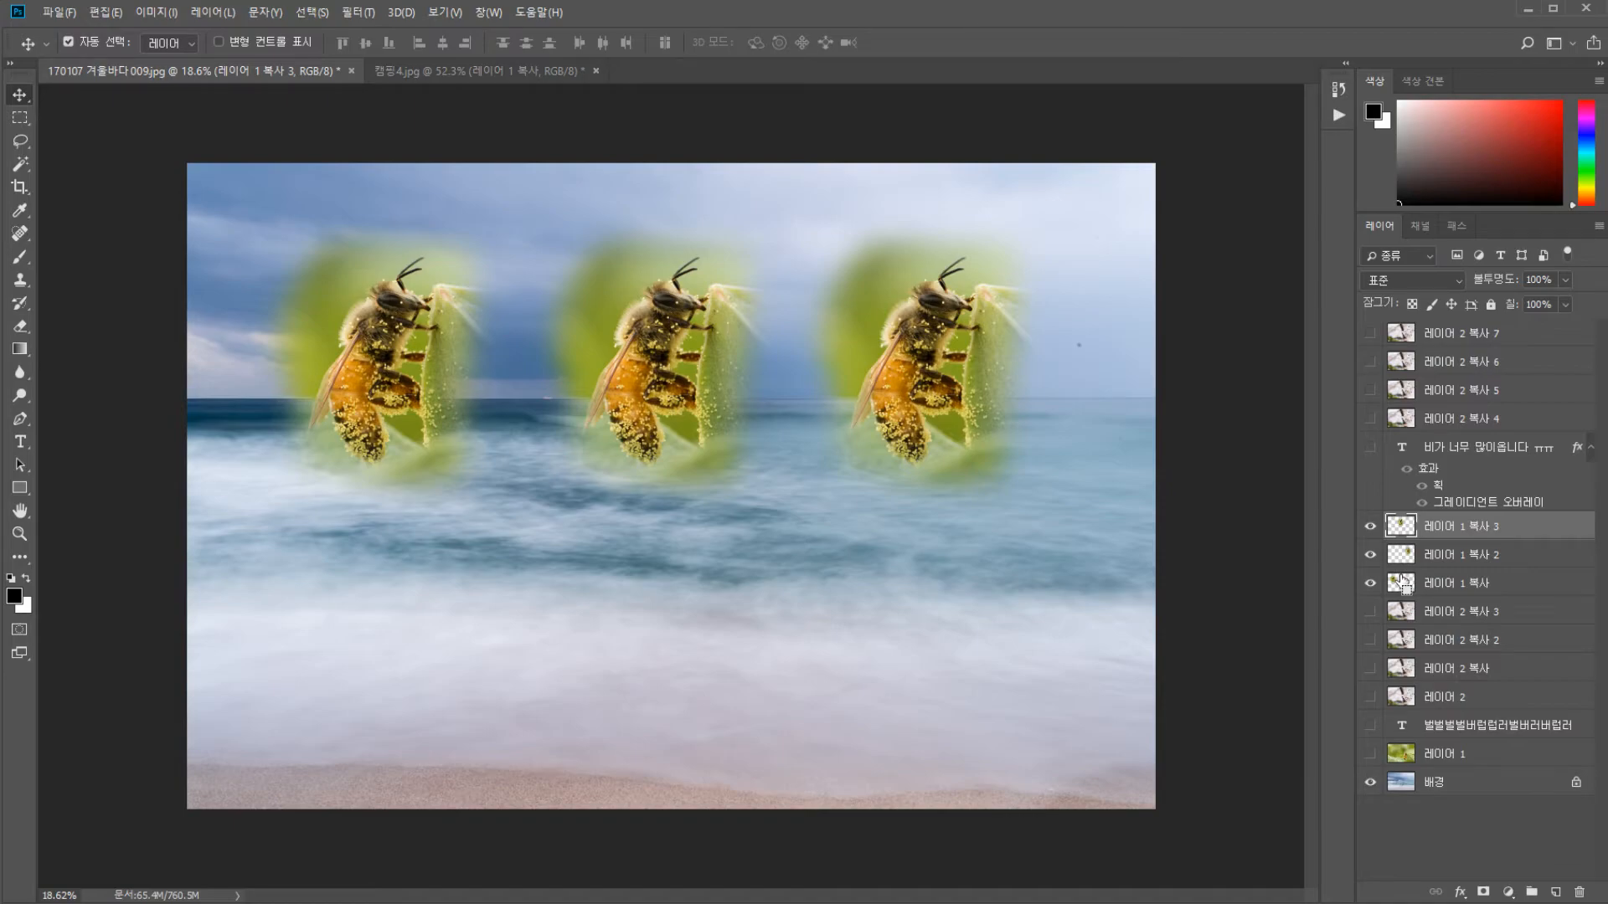
{"action": "key", "text": "ctrl+m"}
{"action": "left_click_drag", "start_coordinate": [1309, 775], "coordinate": [1277, 731]}
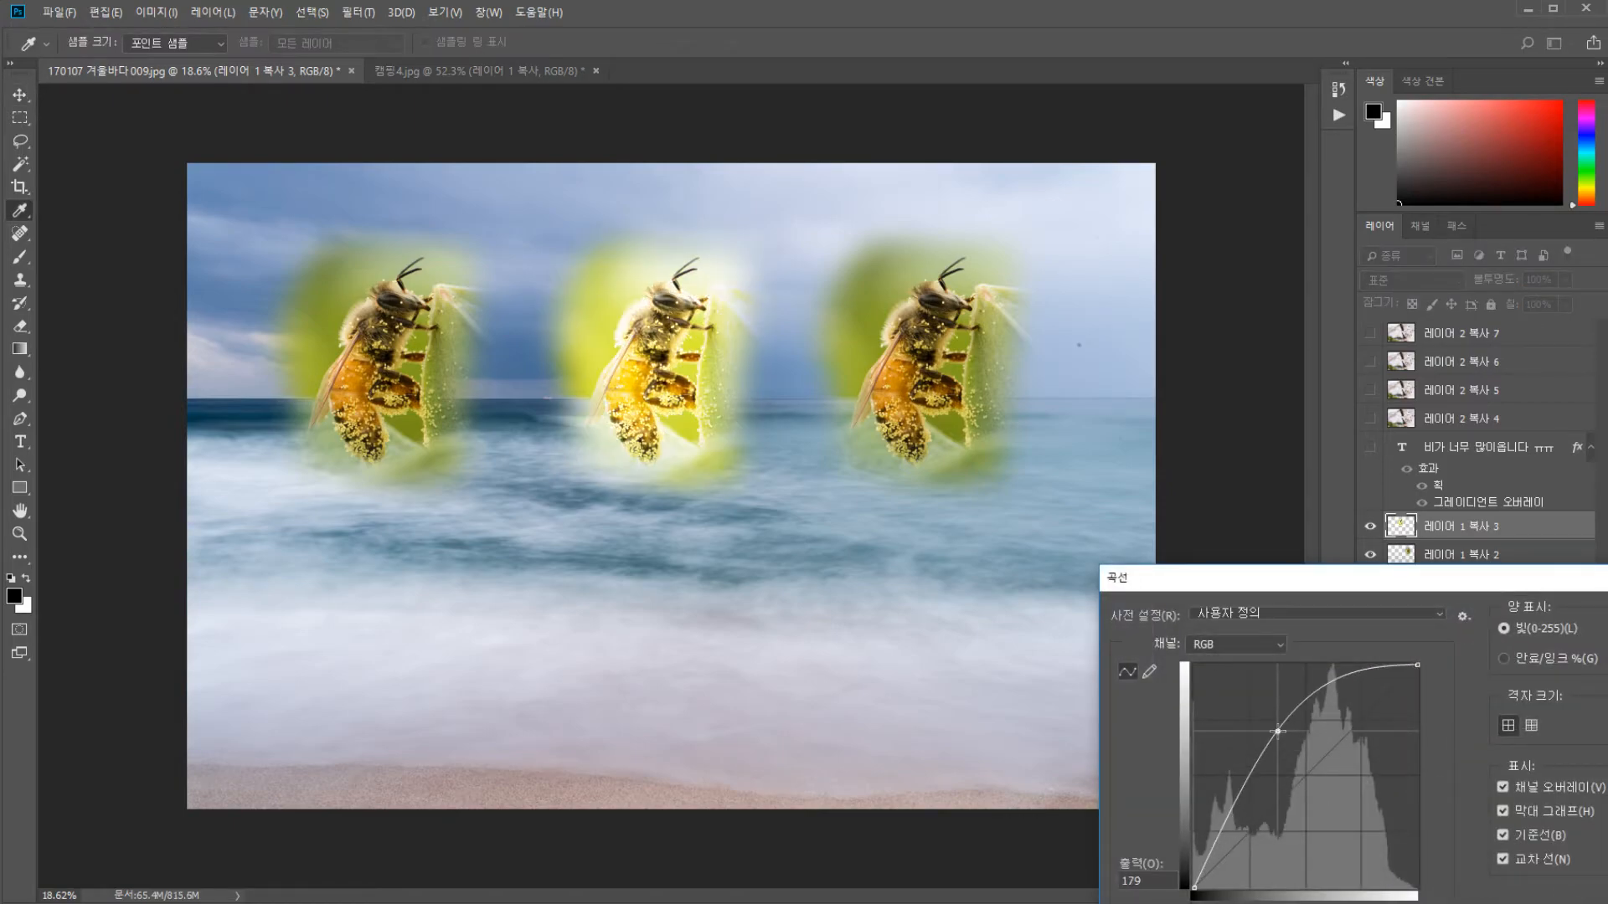
{"action": "key", "text": "Return"}
Darken the rightmost bee layer, 레이어 1 복사 2, with Curves by lowering a point to output 96
{"action": "left_click", "coordinate": [1459, 564]}
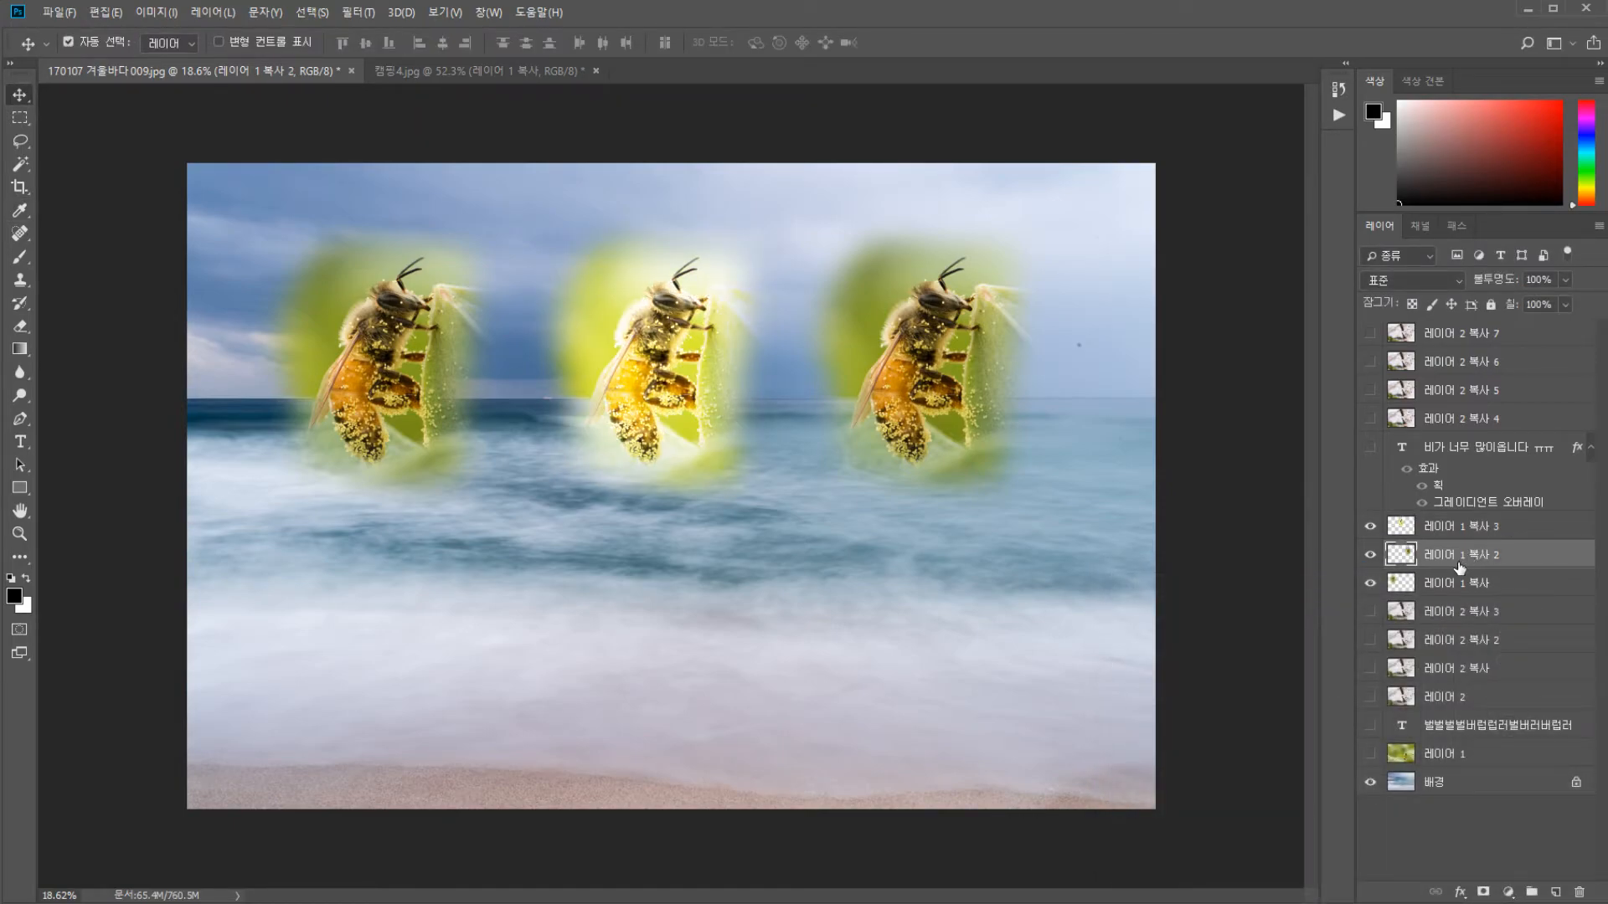
{"action": "key", "text": "ctrl+m"}
{"action": "left_click_drag", "start_coordinate": [1307, 776], "coordinate": [1325, 804]}
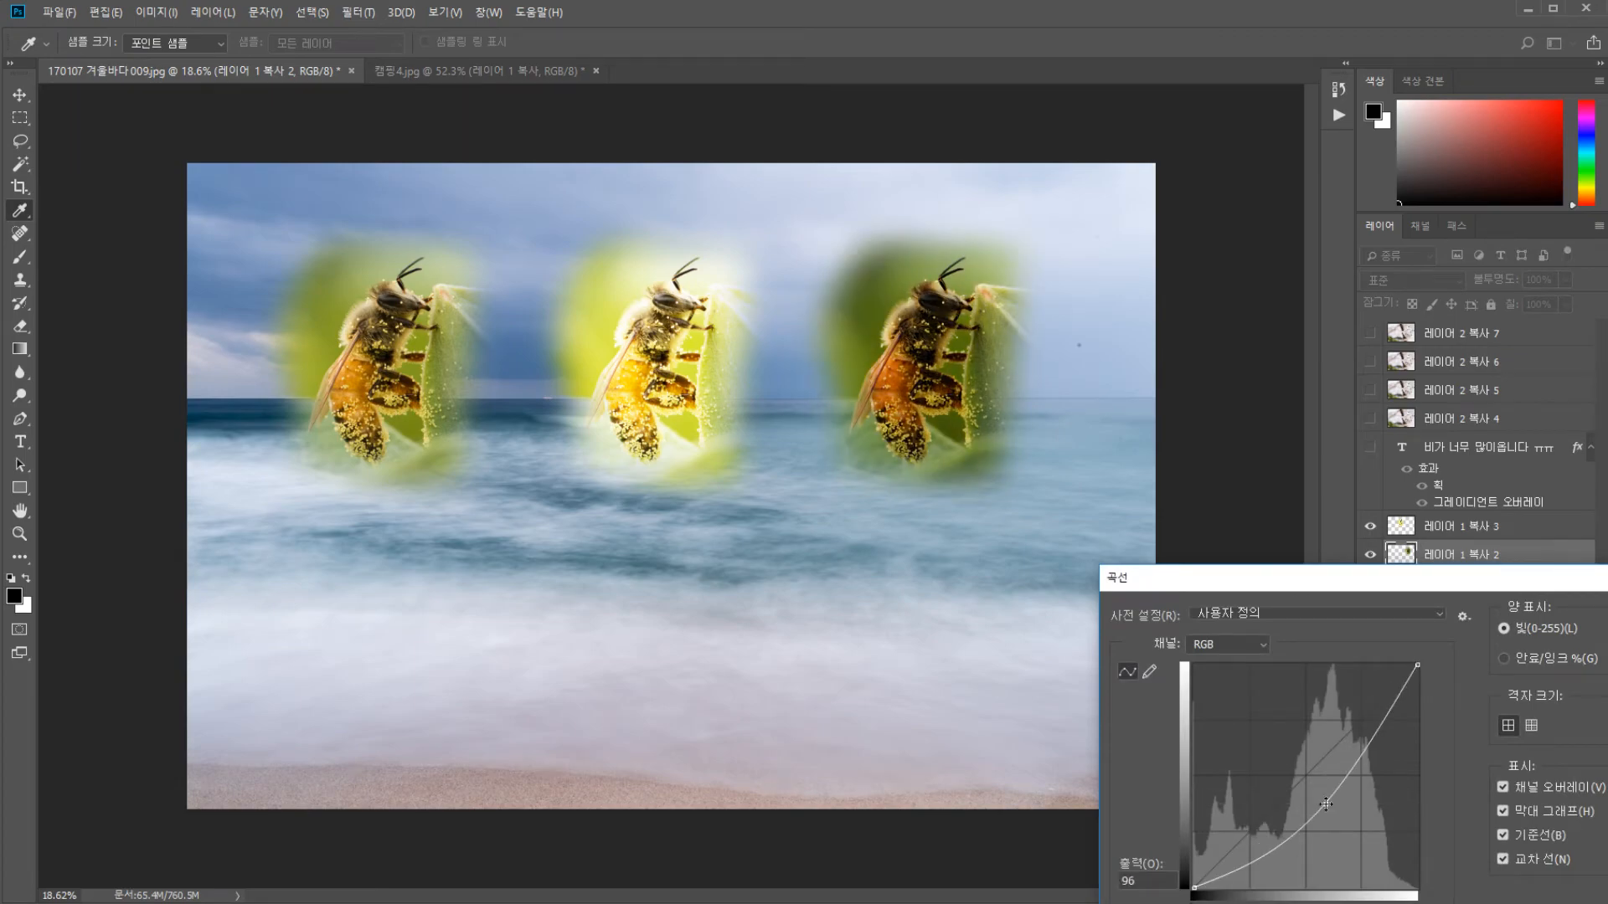
{"action": "key", "text": "Return"}
Rearrange the three bees into a close triangle, with the bright bee above and the other two below it
{"action": "left_click", "coordinate": [411, 365]}
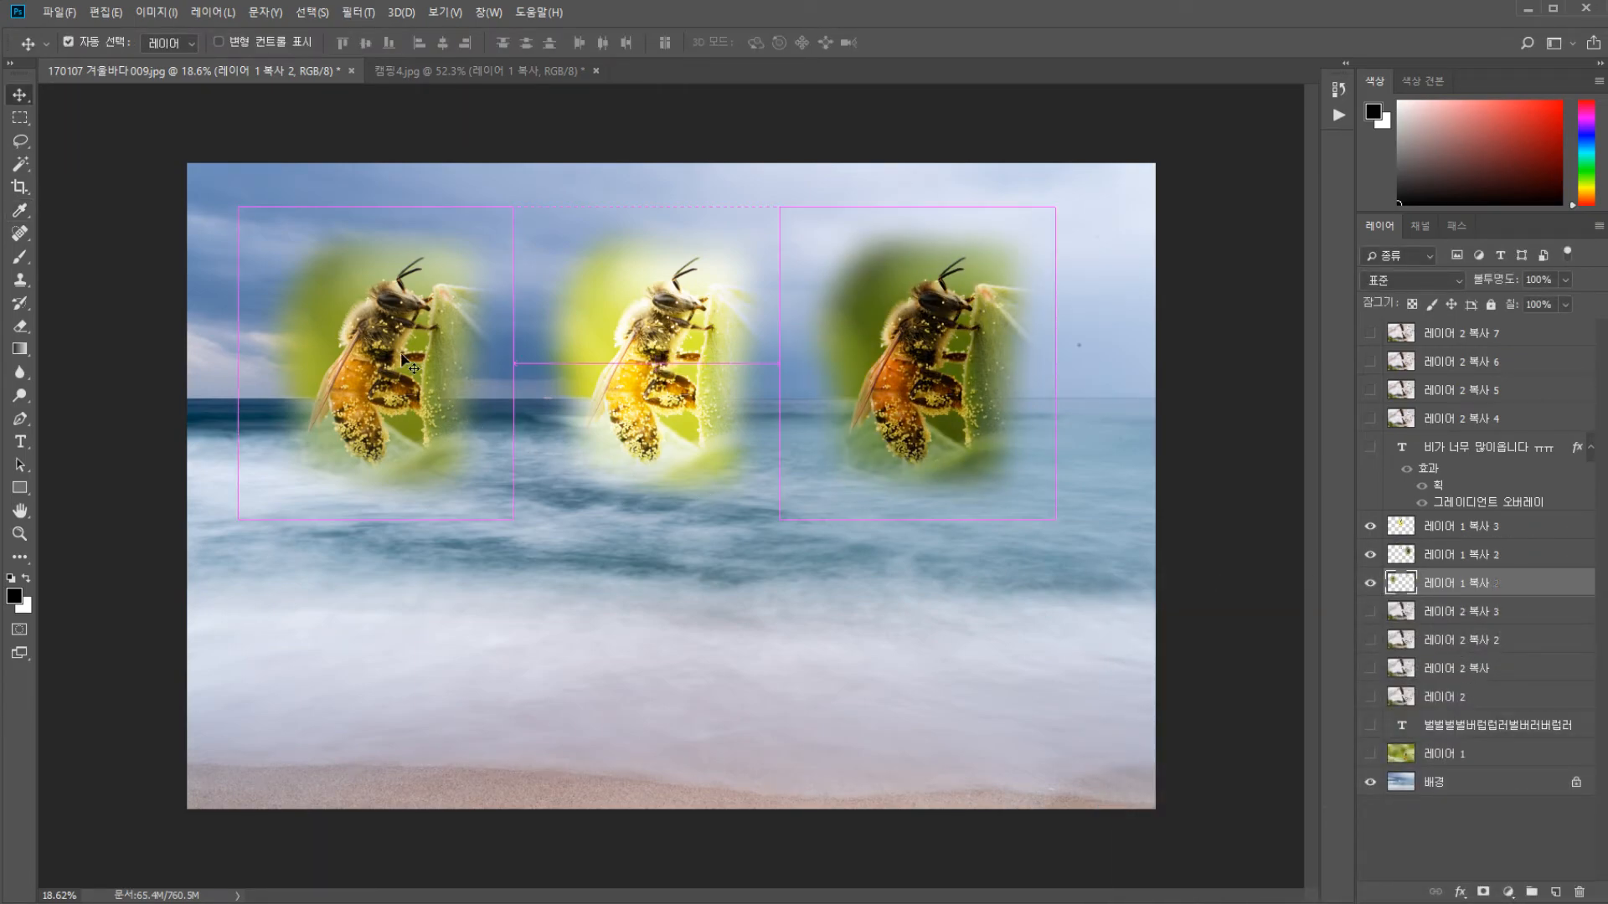
{"action": "left_click_drag", "start_coordinate": [410, 365], "coordinate": [502, 461]}
{"action": "left_click_drag", "start_coordinate": [717, 362], "coordinate": [662, 356]}
{"action": "left_click_drag", "start_coordinate": [957, 365], "coordinate": [752, 448]}
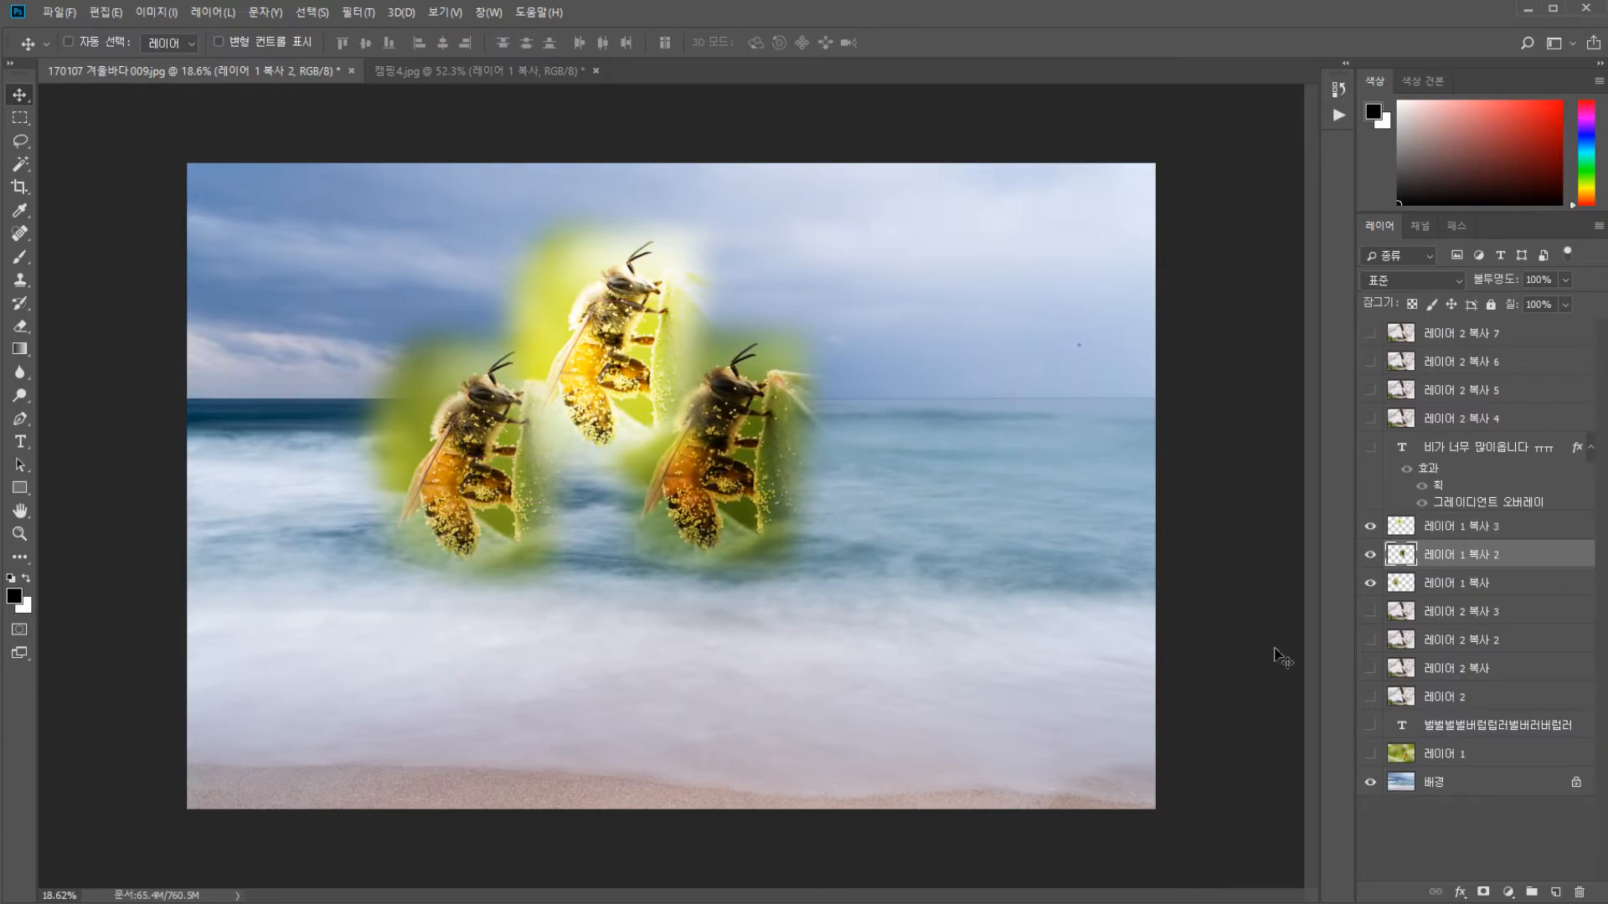
Merge the three bee layers into one and move the merged bees right and slightly down
{"action": "left_click", "coordinate": [1559, 530], "text": "shift"}
{"action": "left_click", "coordinate": [1510, 583], "text": "shift"}
{"action": "key", "text": "ctrl"}
{"action": "key", "text": "ctrl+e"}
{"action": "left_click_drag", "start_coordinate": [557, 348], "coordinate": [798, 496]}
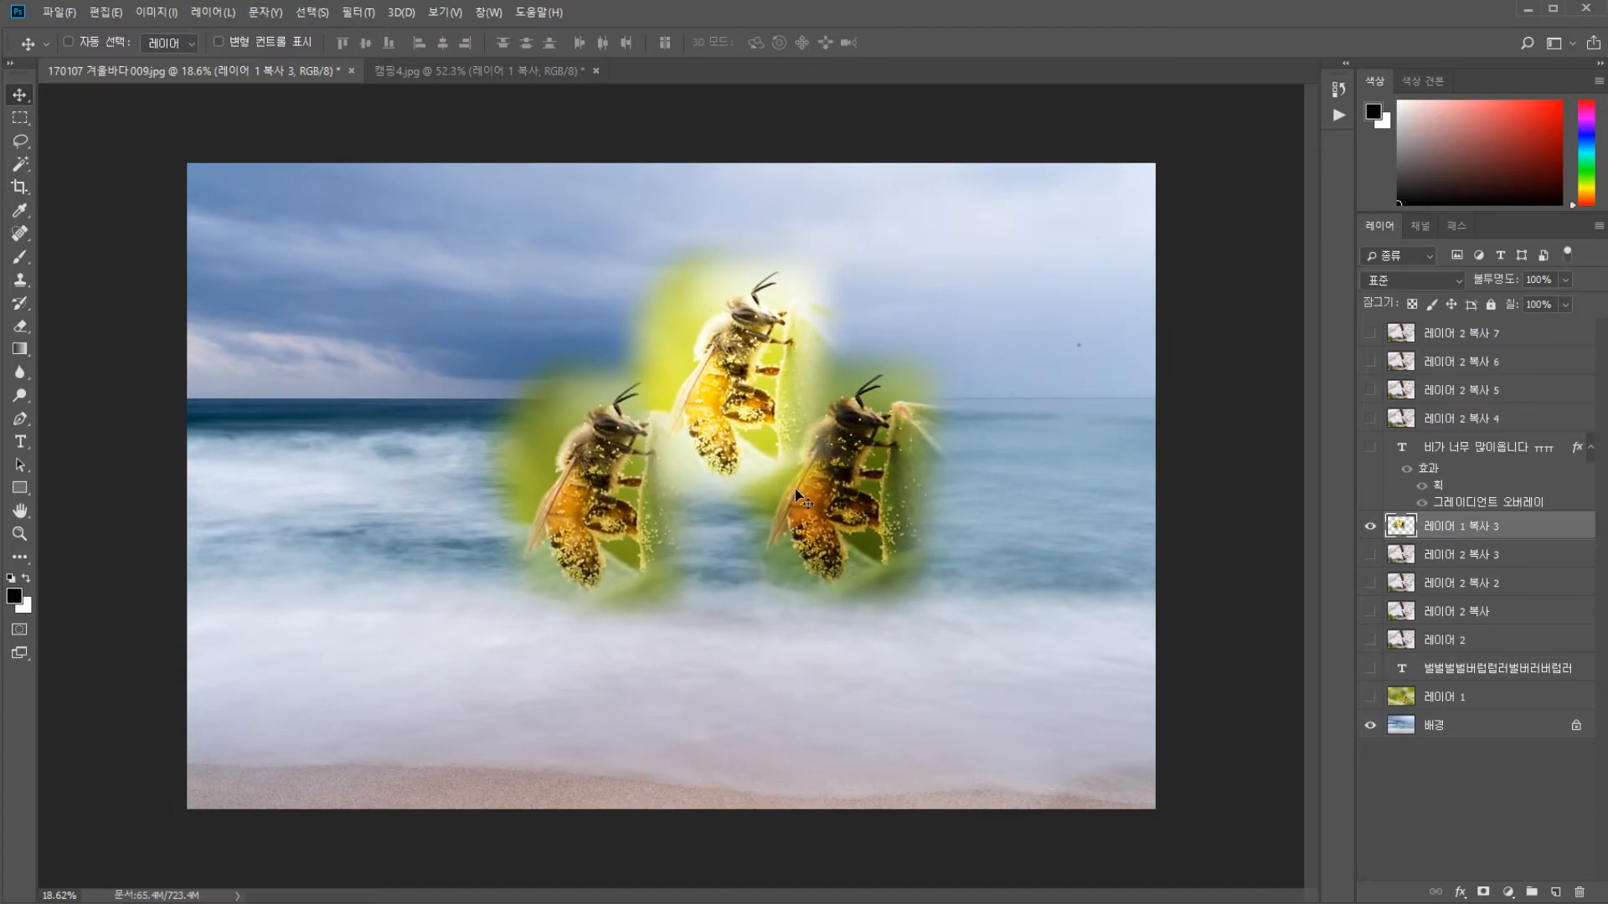
{"action": "key", "text": "ctrl+alt+f"}
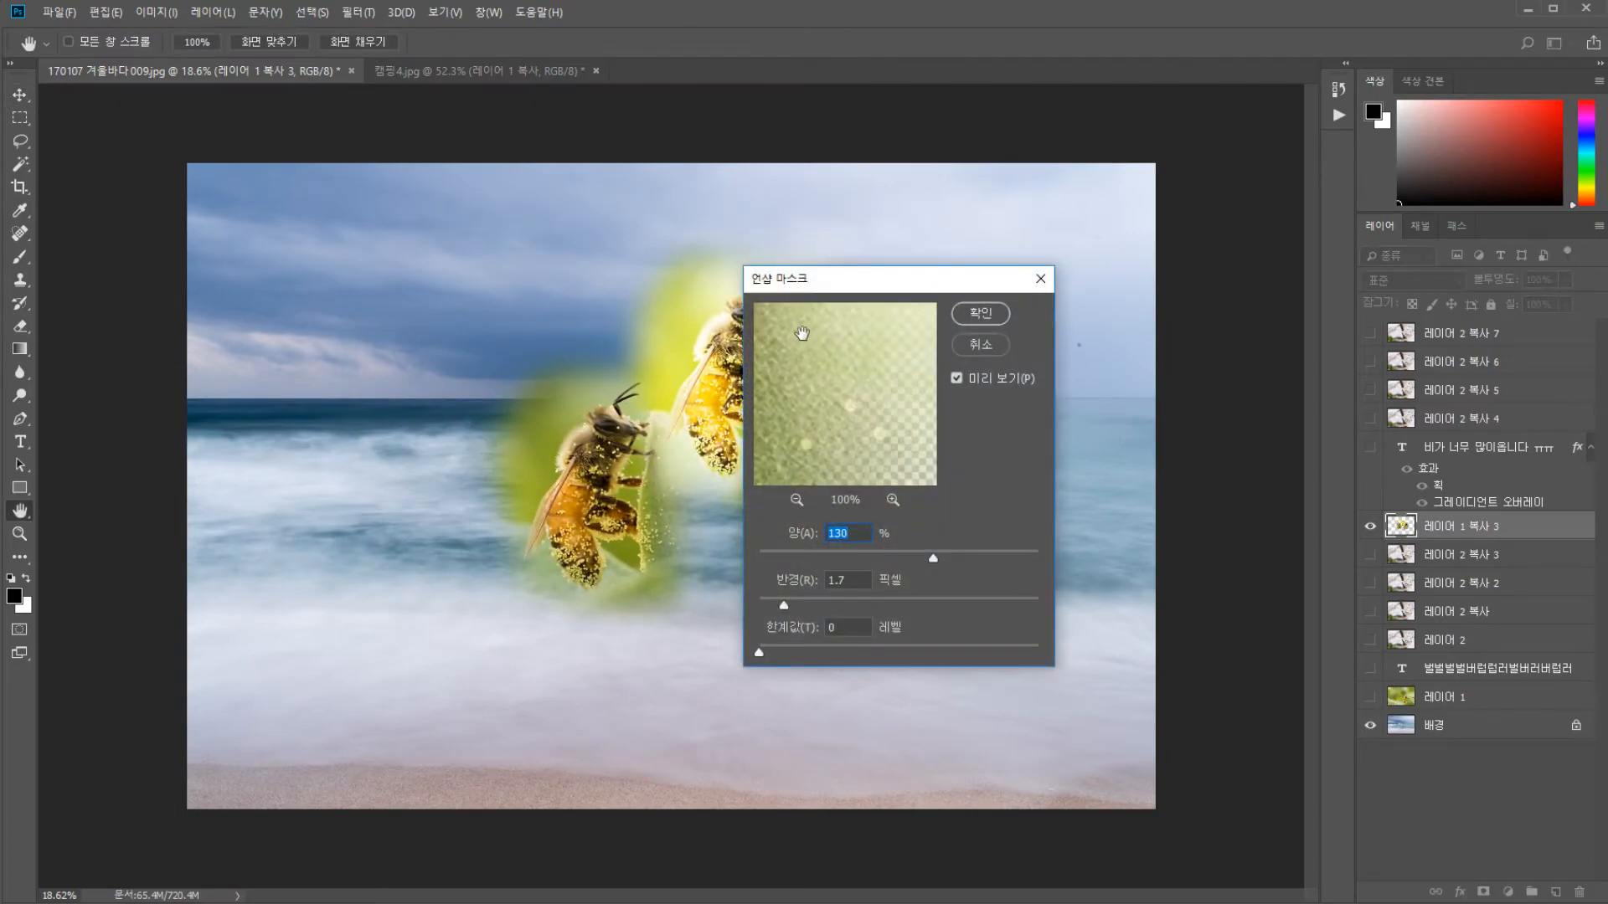
{"action": "left_click_drag", "start_coordinate": [958, 278], "coordinate": [459, 441]}
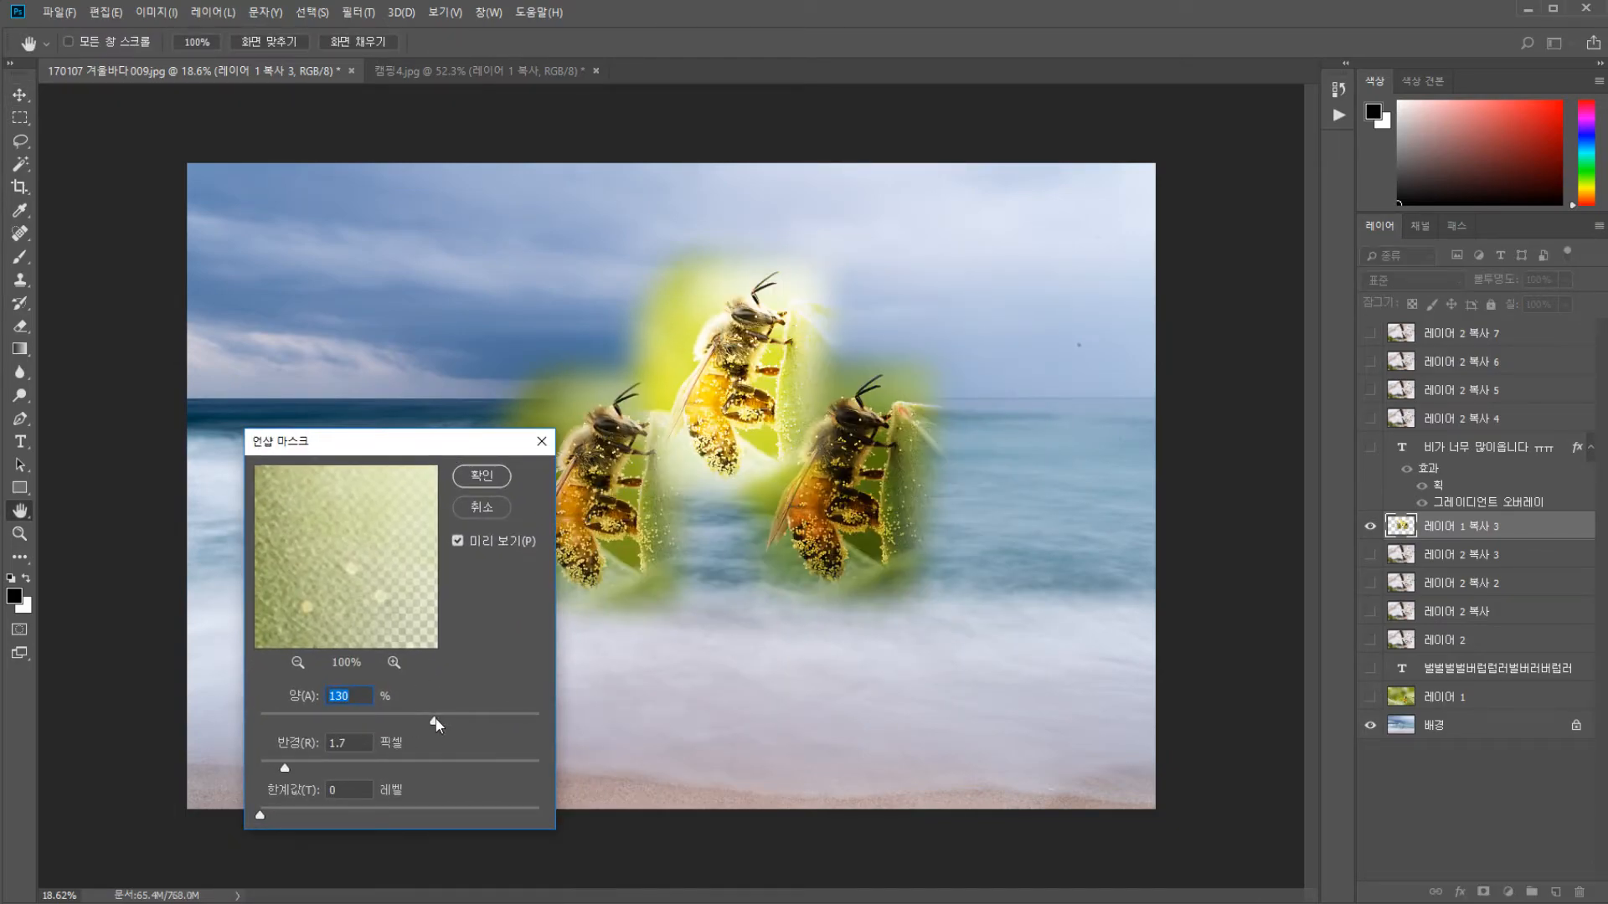
{"action": "left_click", "coordinate": [485, 507]}
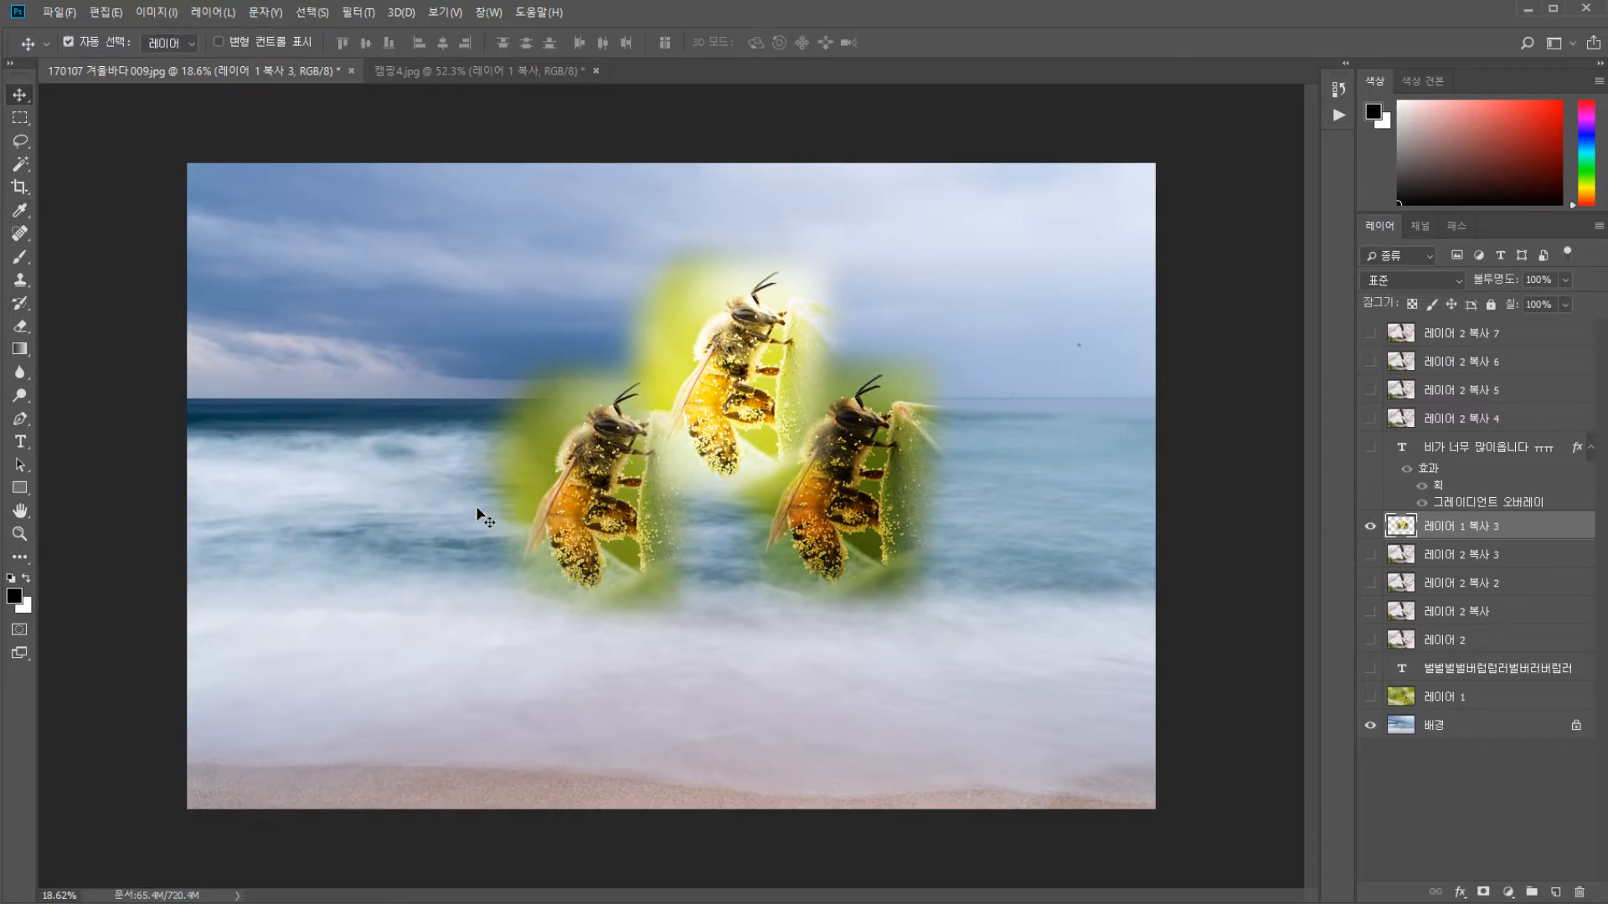
Preview a Gaussian Blur with a radius of 81.2 pixels on the merged bees, cancel it, and undo the move and merge
{"action": "key", "text": "ctrl"}
{"action": "left_click", "coordinate": [140, 13]}
{"action": "left_click", "coordinate": [358, 13]}
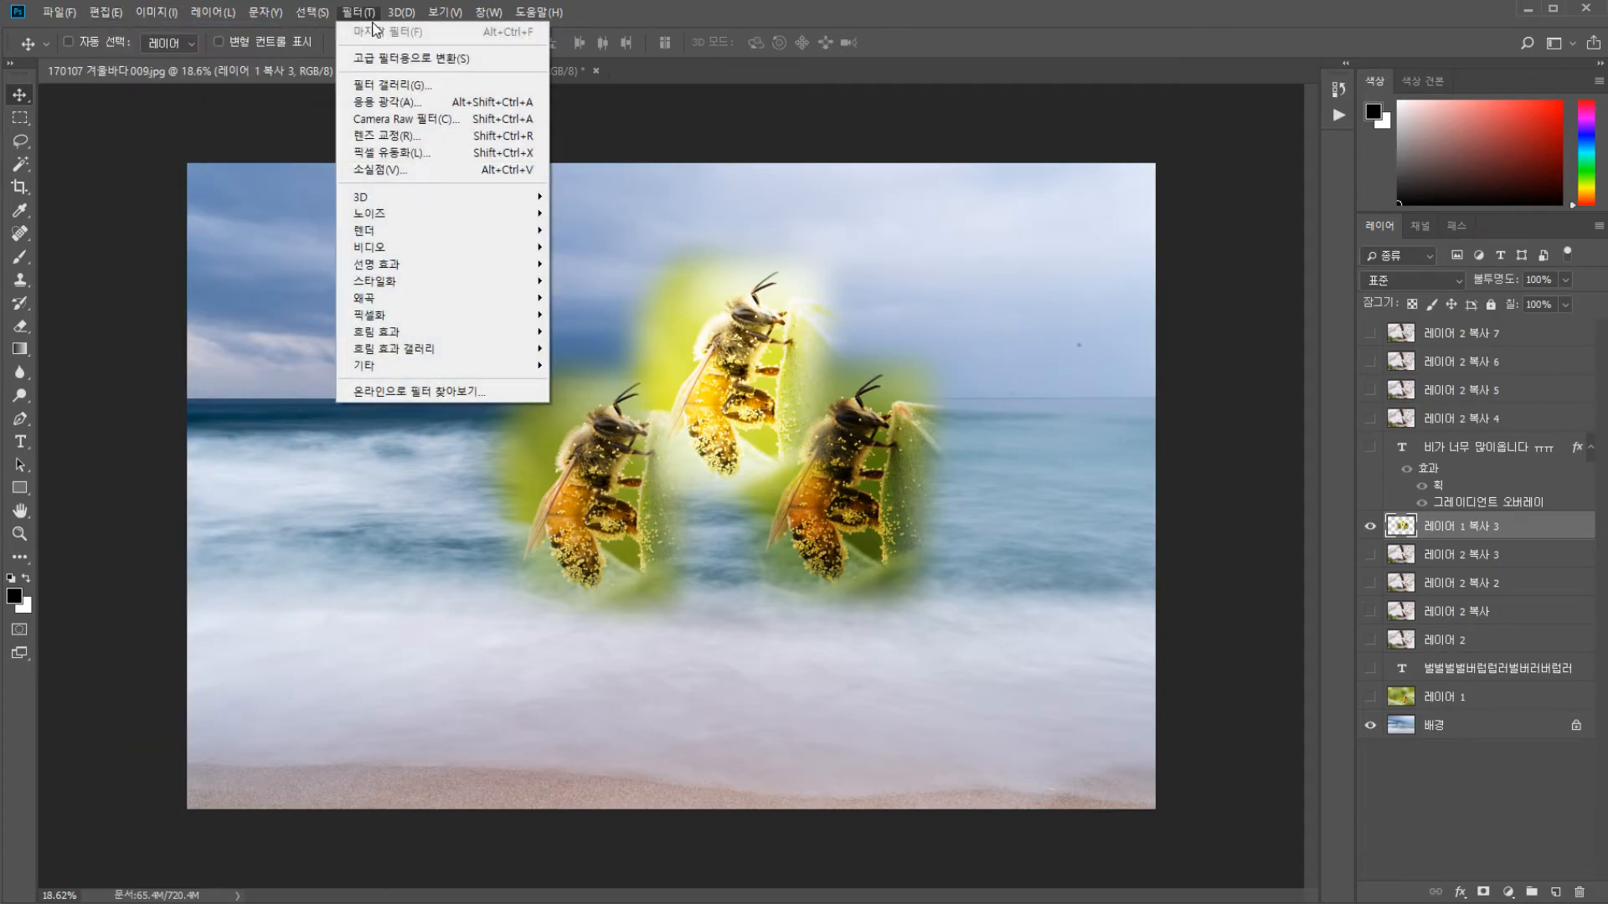
{"action": "mouse_move", "coordinate": [408, 233]}
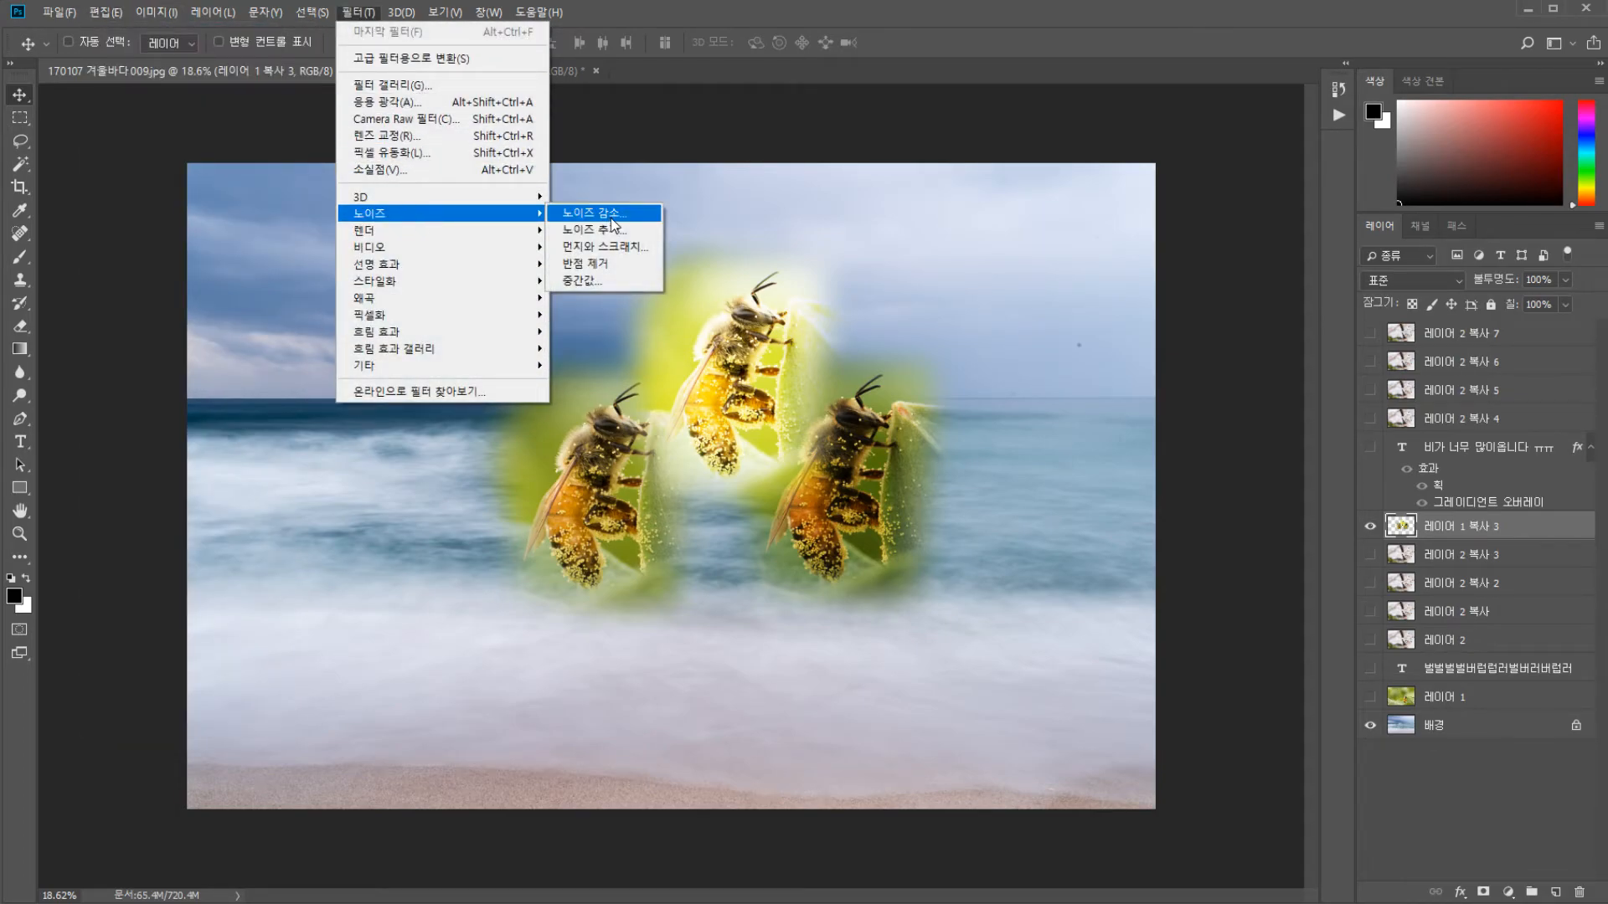
{"action": "mouse_move", "coordinate": [486, 285]}
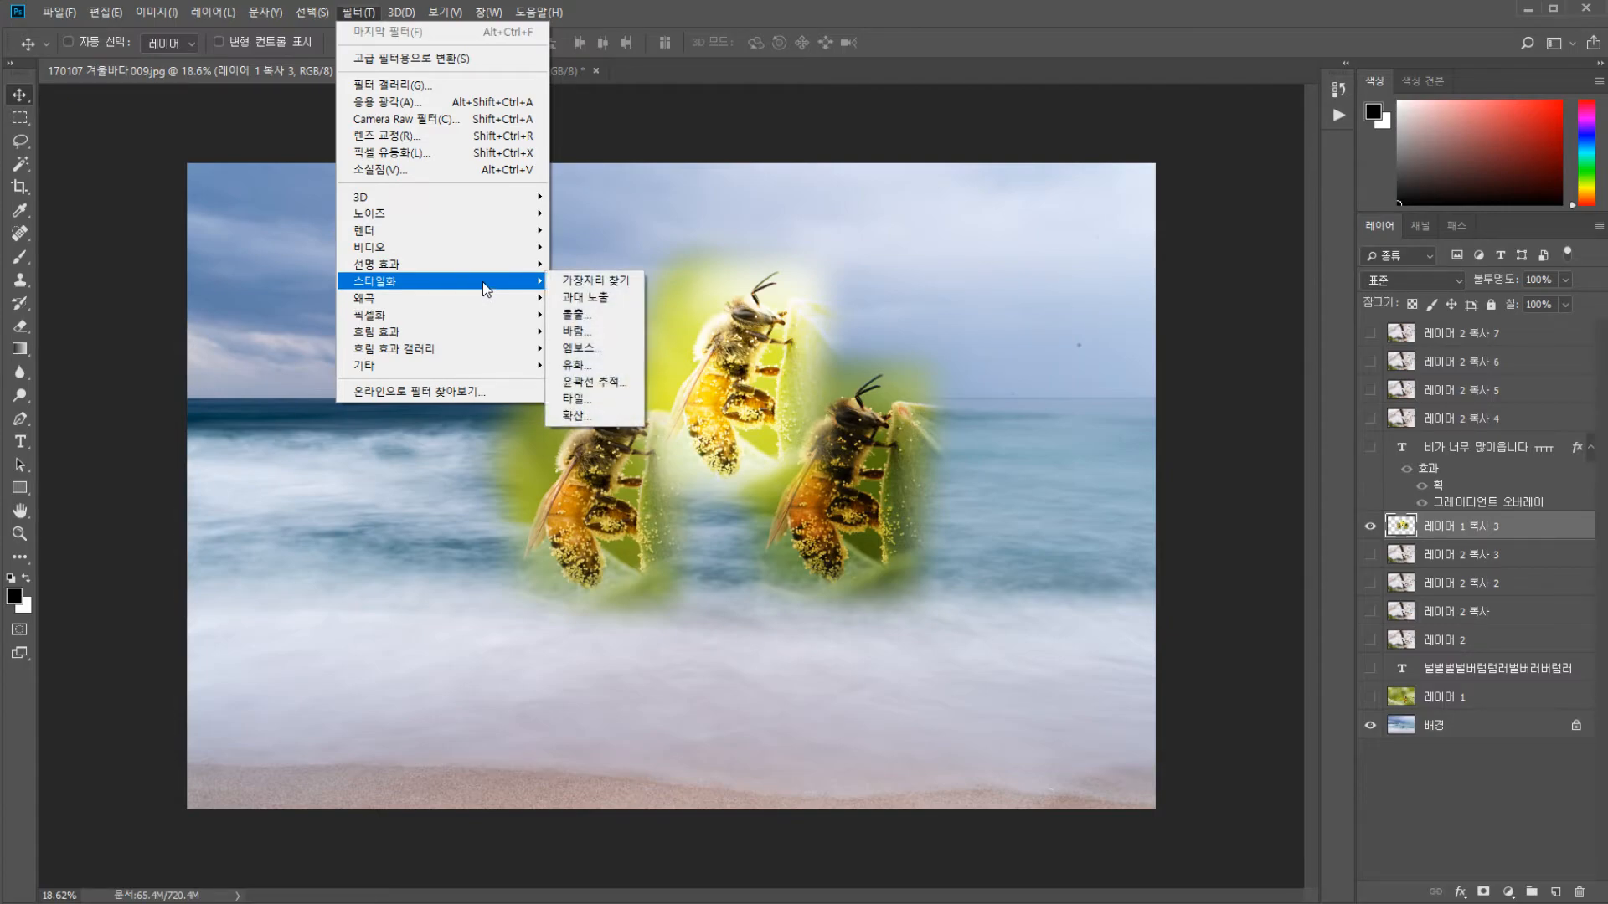
{"action": "mouse_move", "coordinate": [478, 332]}
{"action": "left_click", "coordinate": [573, 333]}
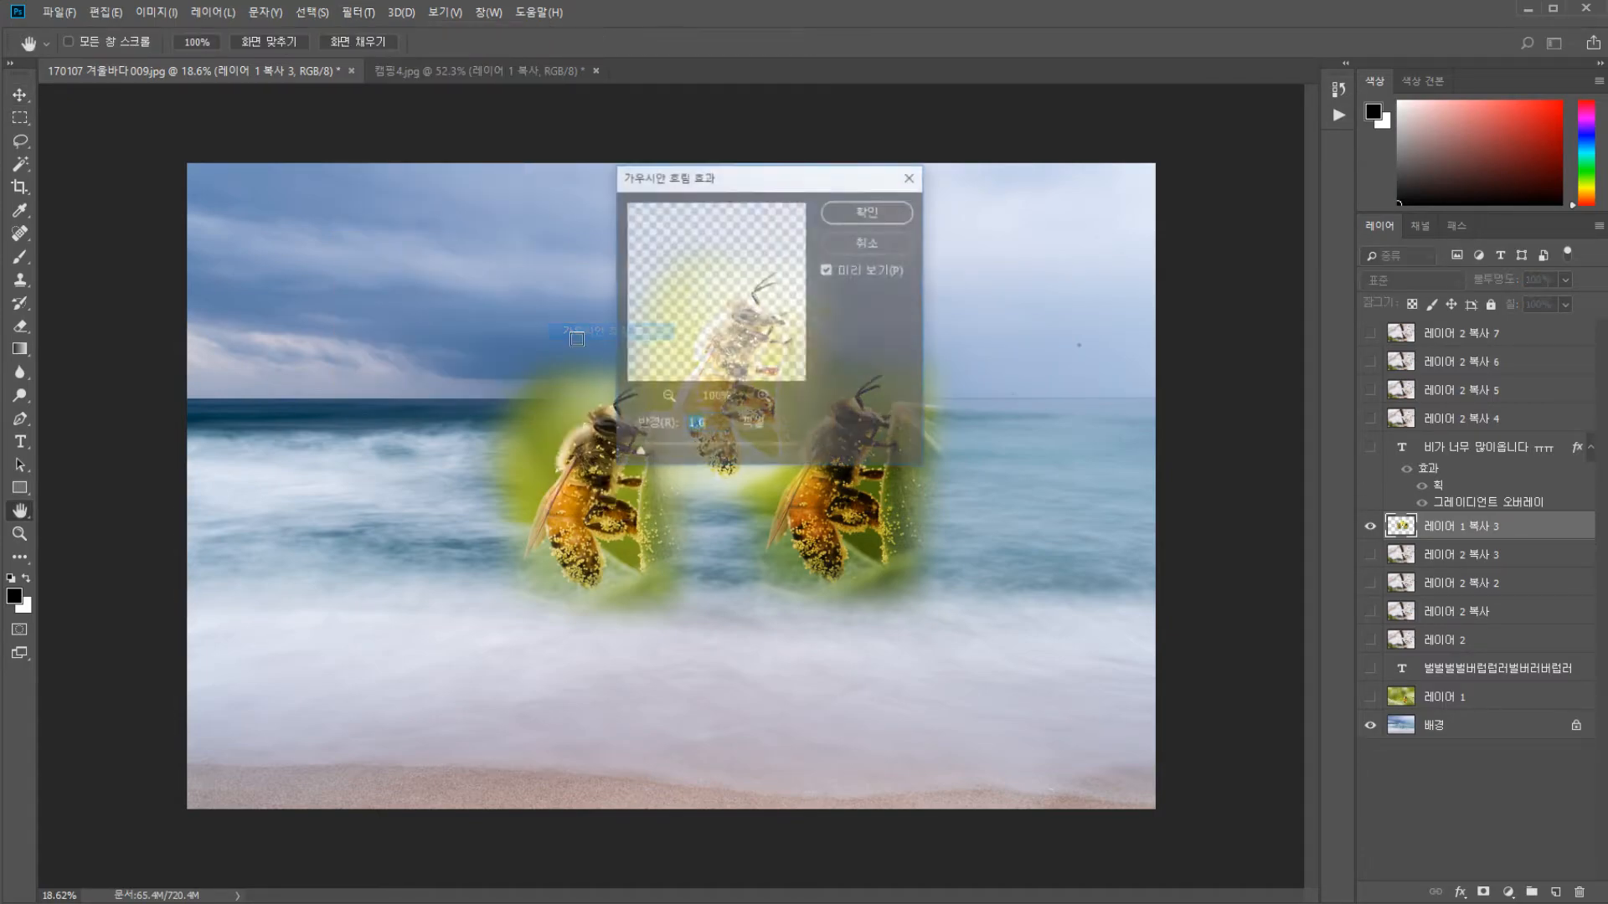
{"action": "left_click_drag", "start_coordinate": [841, 178], "coordinate": [1111, 424]}
{"action": "left_click_drag", "start_coordinate": [907, 699], "coordinate": [1002, 697]}
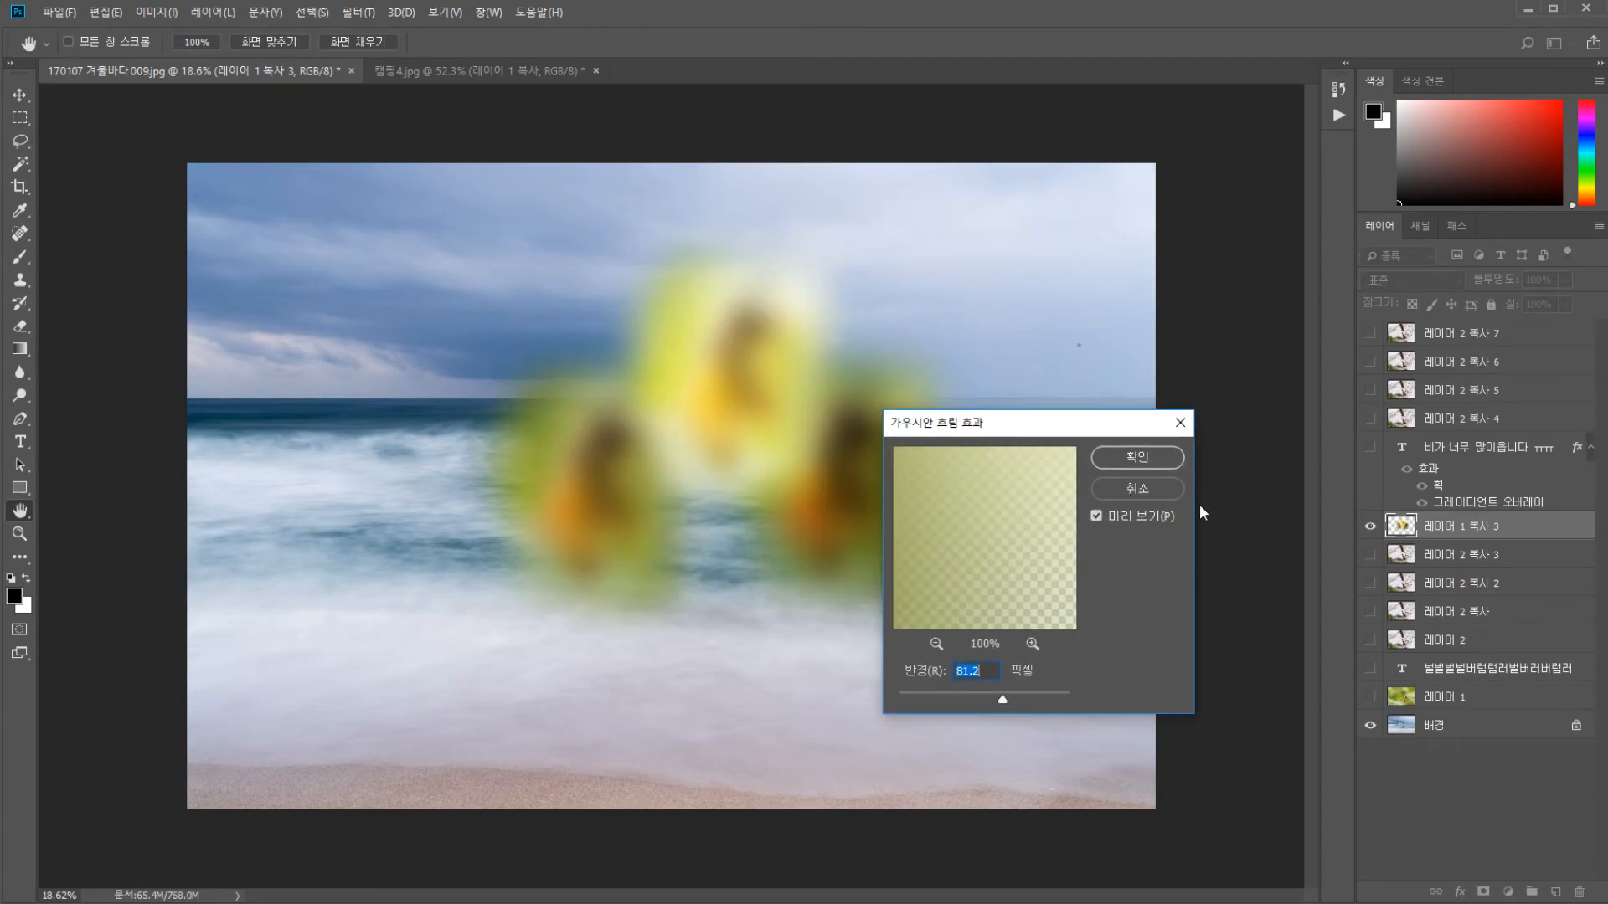
{"action": "left_click", "coordinate": [1159, 486]}
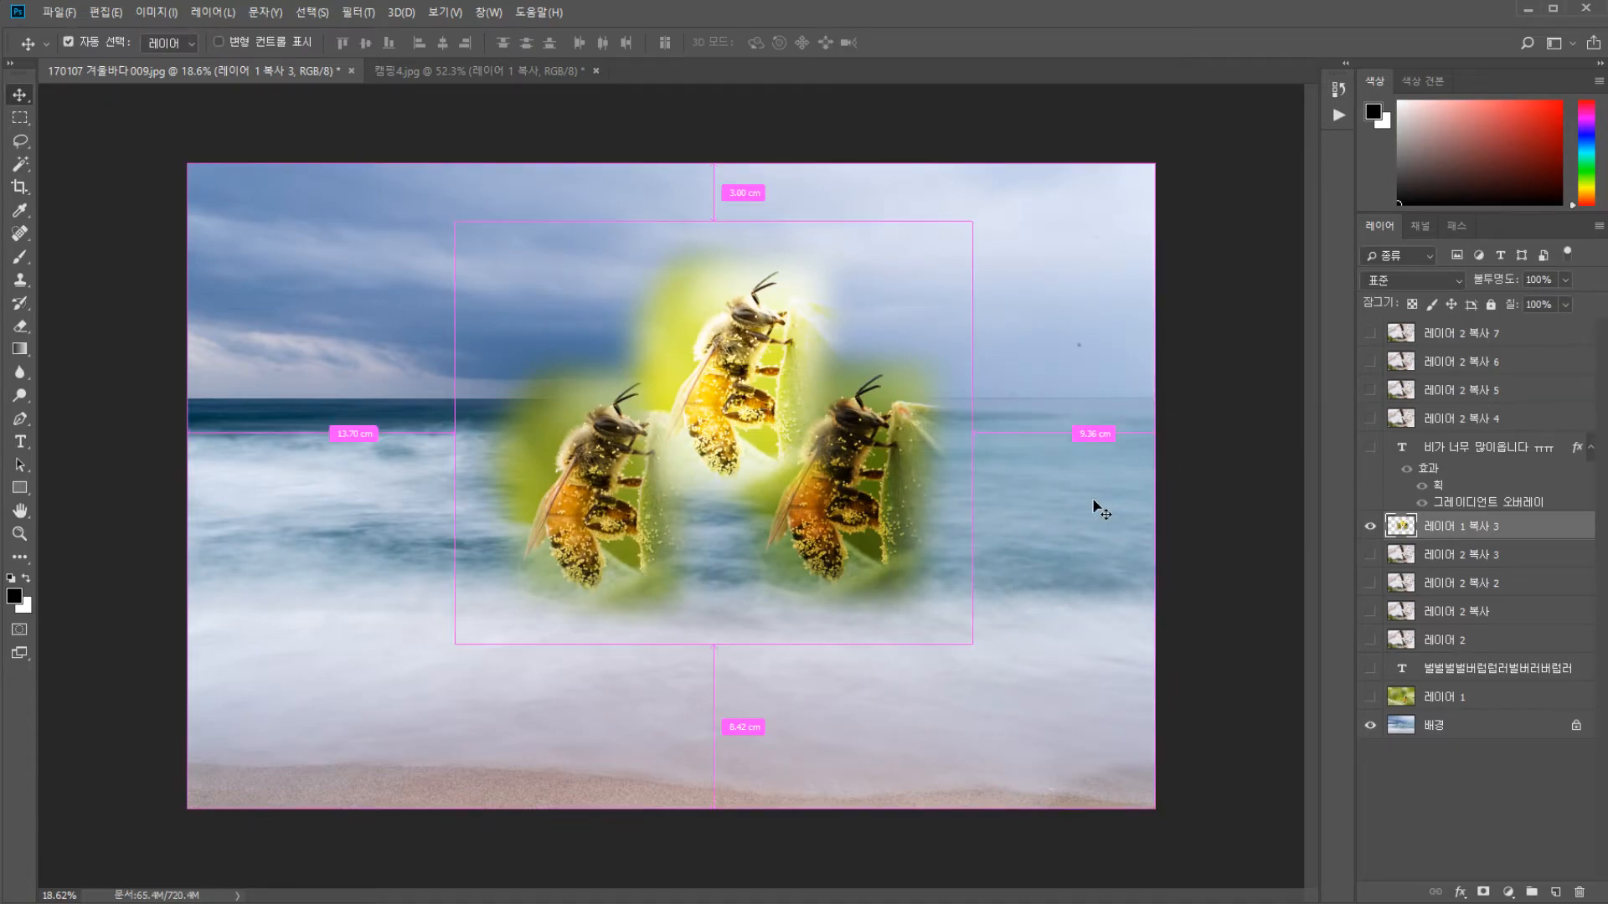
{"action": "key", "text": "ctrl+z"}
{"action": "key", "text": "ctrl"}
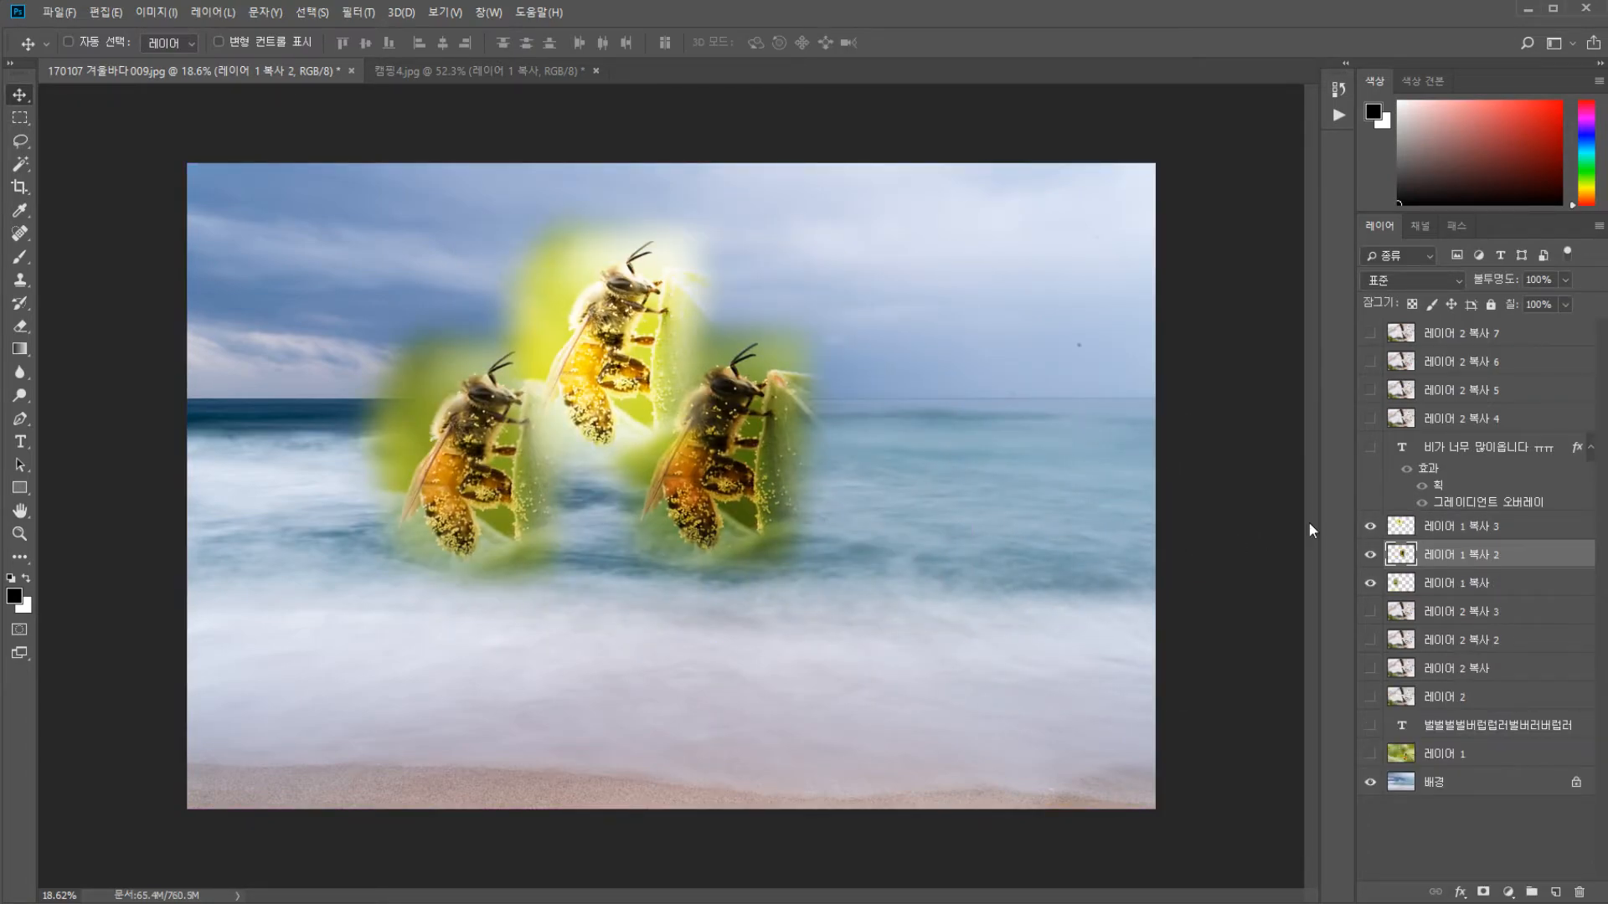
Link the layers 레이어 1 복사 3, 레이어 1 복사 2 and 레이어 1 복사, and move the linked bees right and slightly down
{"action": "left_click", "coordinate": [1461, 526]}
{"action": "left_click", "coordinate": [1449, 584], "text": "shift"}
{"action": "right_click", "coordinate": [1449, 584]}
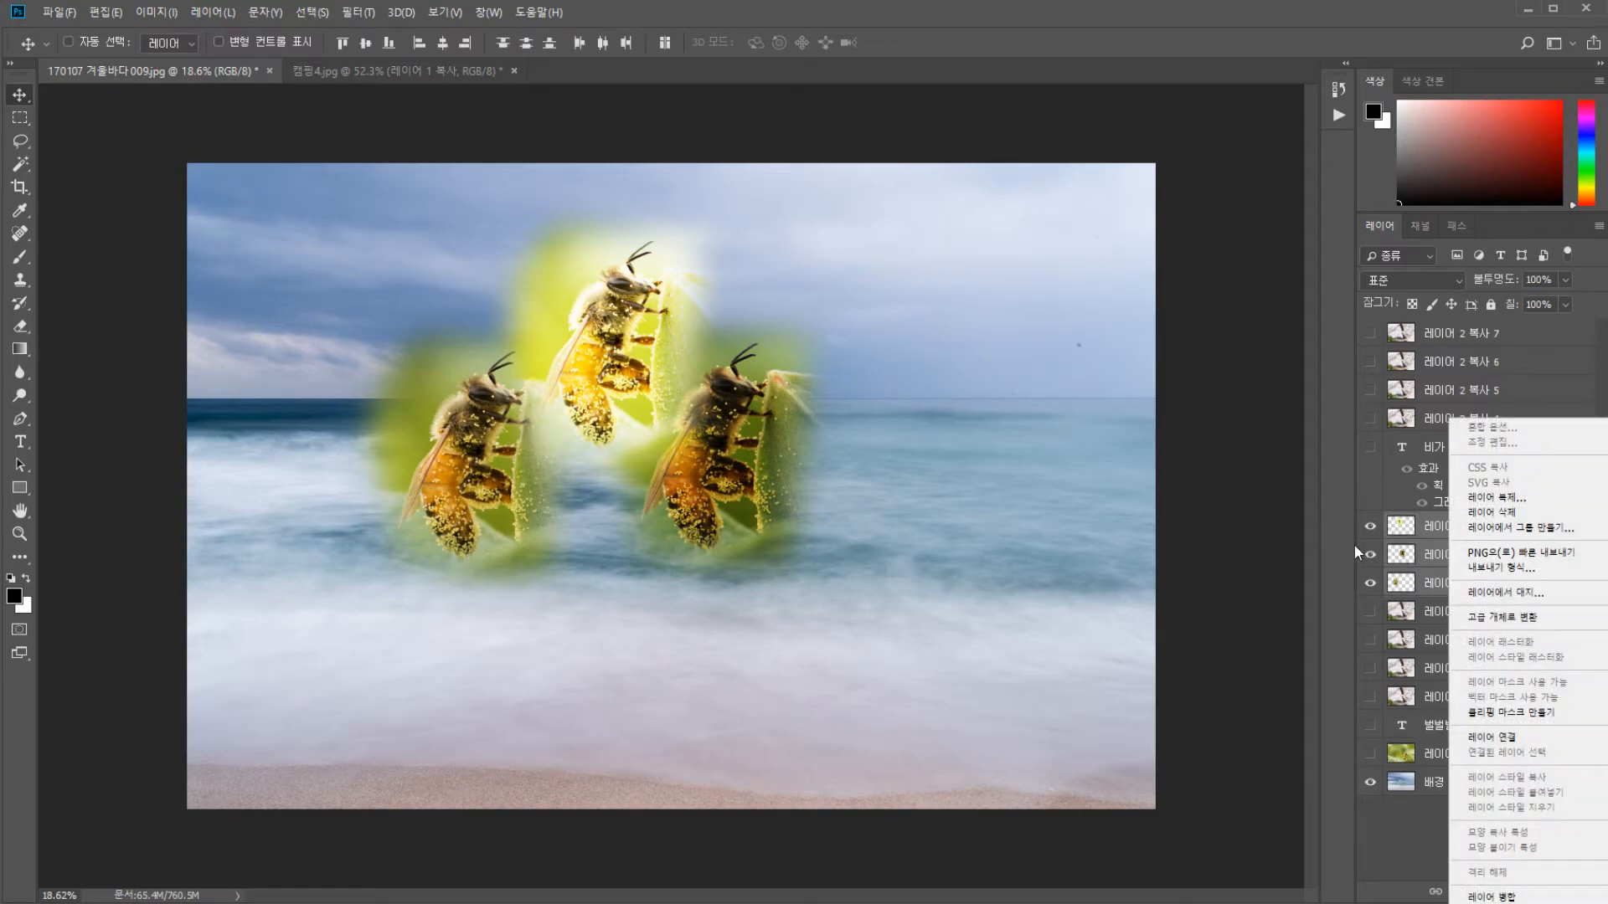
{"action": "left_click", "coordinate": [1541, 738]}
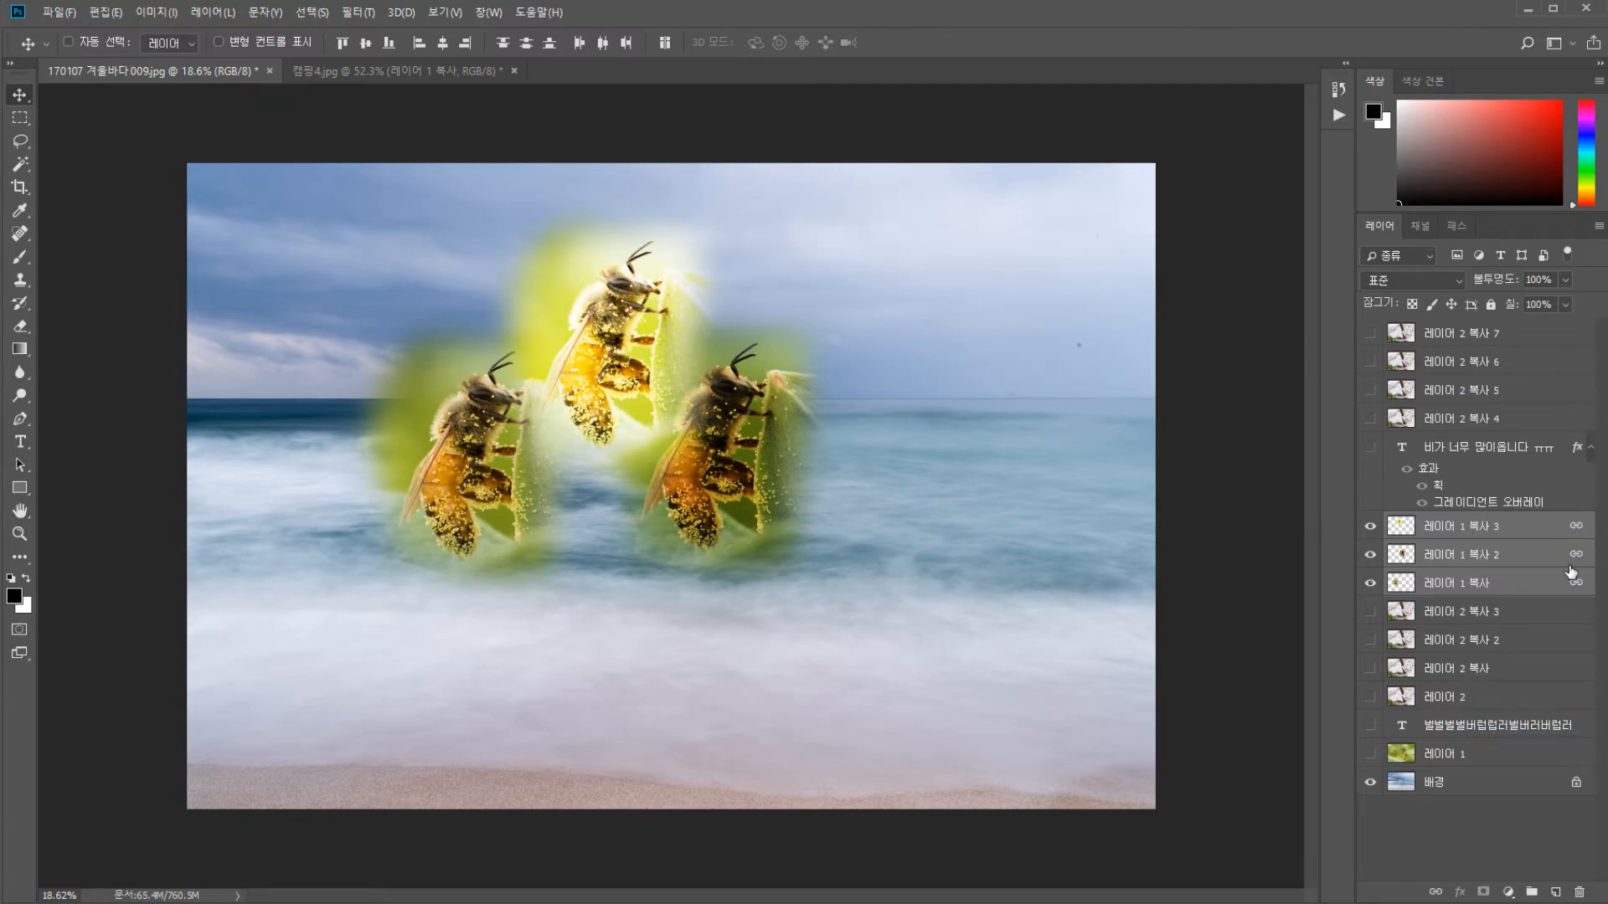
{"action": "left_click_drag", "start_coordinate": [783, 479], "coordinate": [895, 514]}
Preview a Curves brightening with a point at output 184 on the linked layer 레이어 1 복사 alone, and cancel it
{"action": "left_click", "coordinate": [1485, 584]}
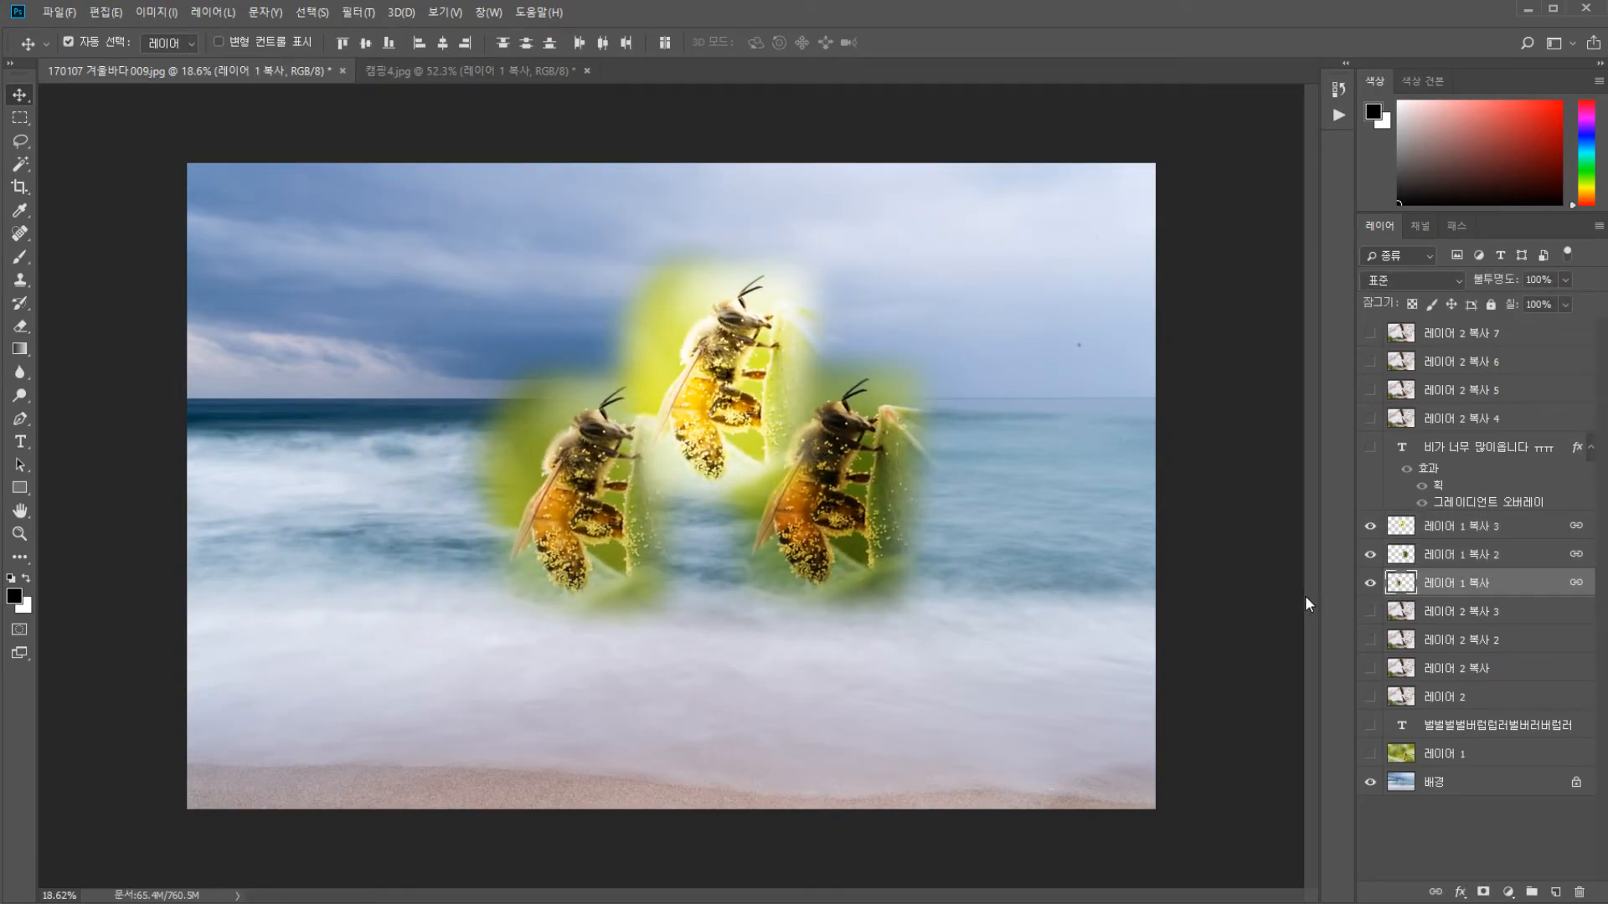
{"action": "key", "text": "ctrl+m"}
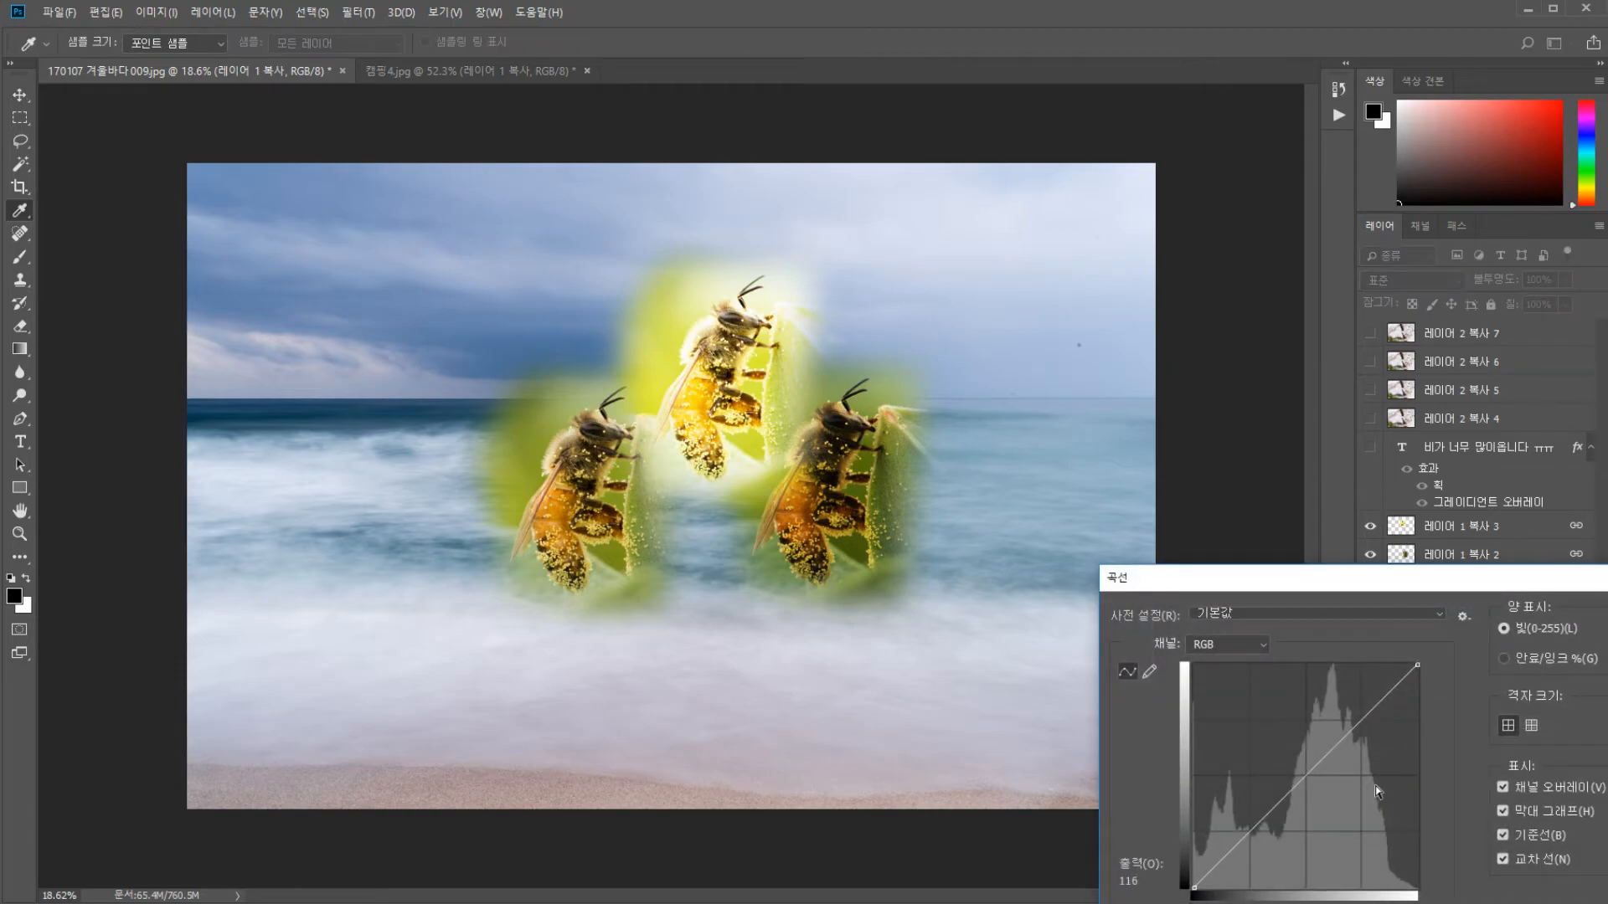
{"action": "left_click_drag", "start_coordinate": [1256, 758], "coordinate": [1256, 727]}
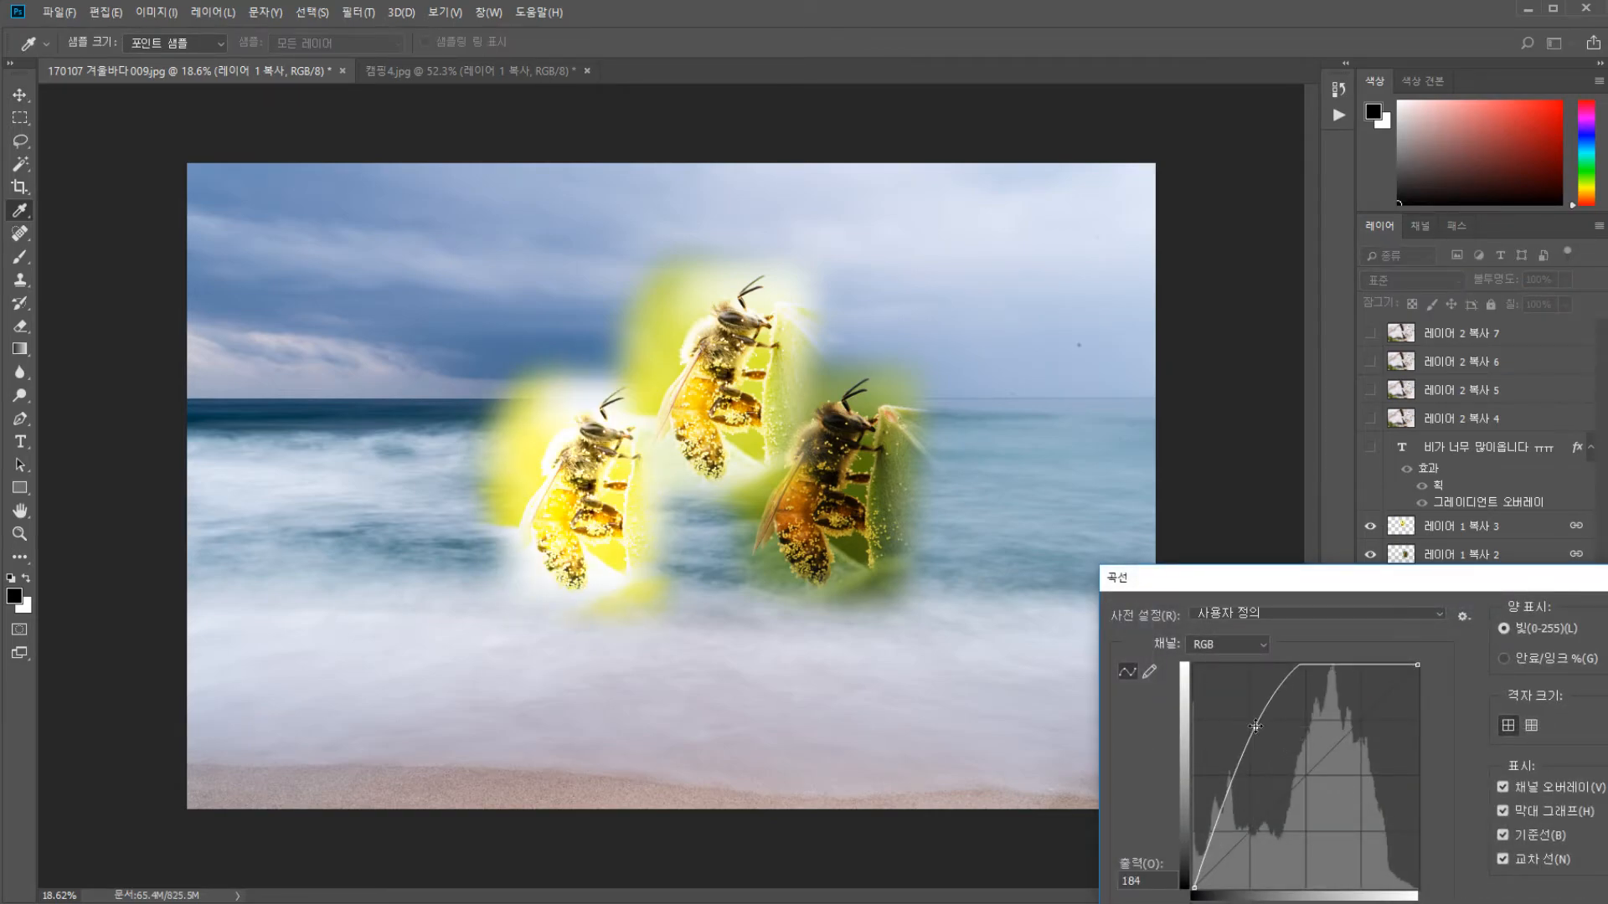
{"action": "key", "text": "Escape"}
Select the three linked bee layers and move the linked bees left and slightly up
{"action": "left_click", "coordinate": [1547, 539], "text": "shift"}
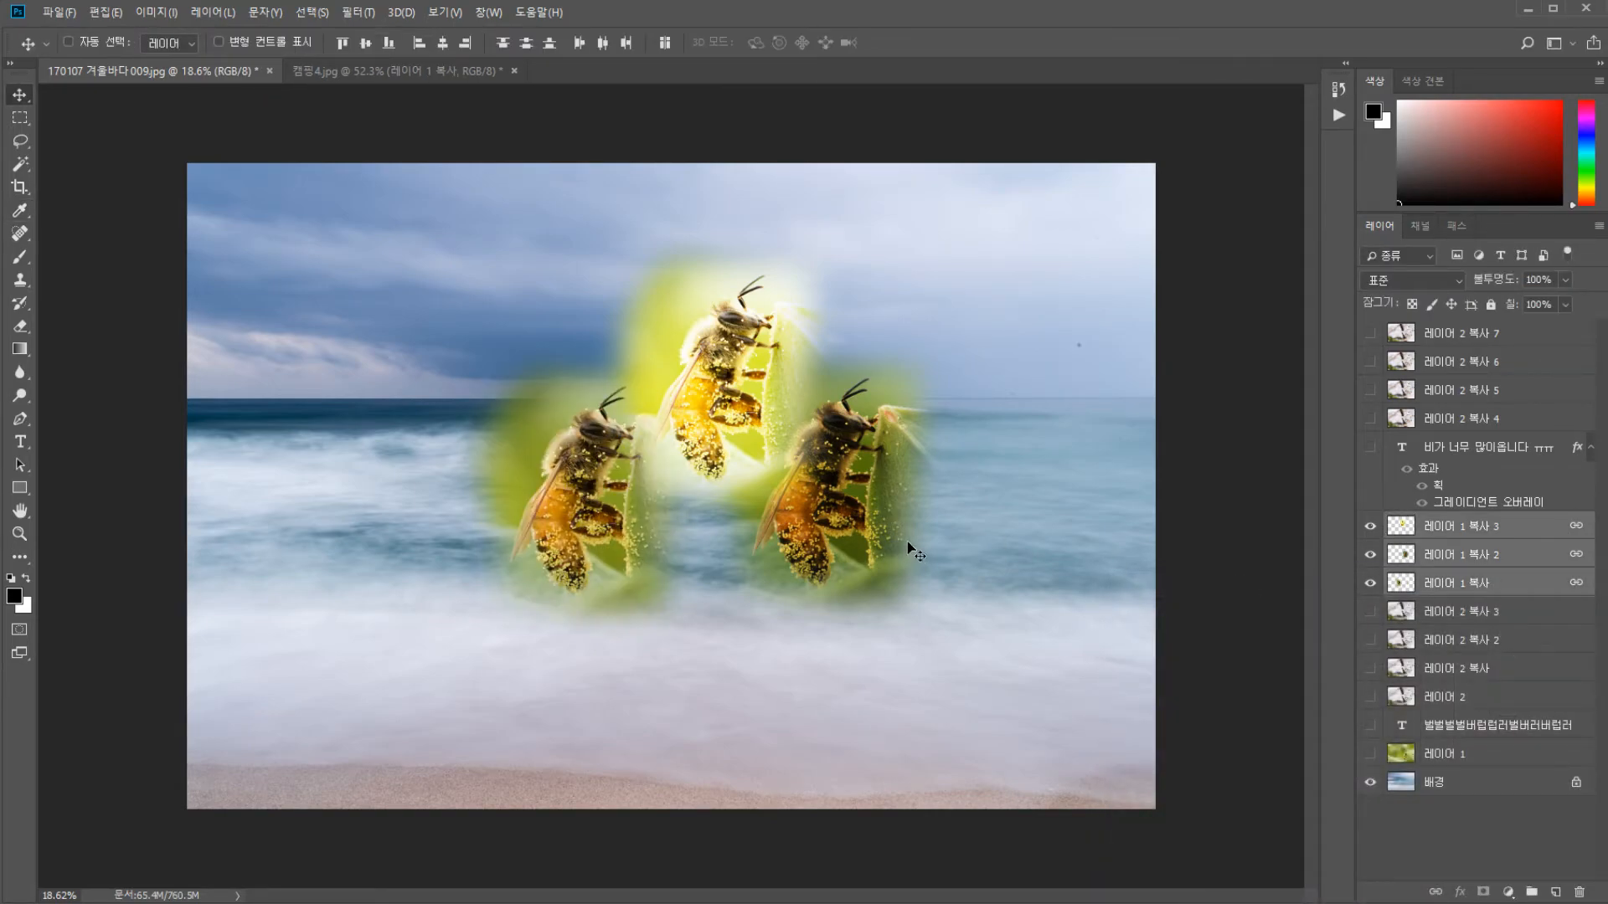
{"action": "left_click_drag", "start_coordinate": [843, 490], "coordinate": [808, 457]}
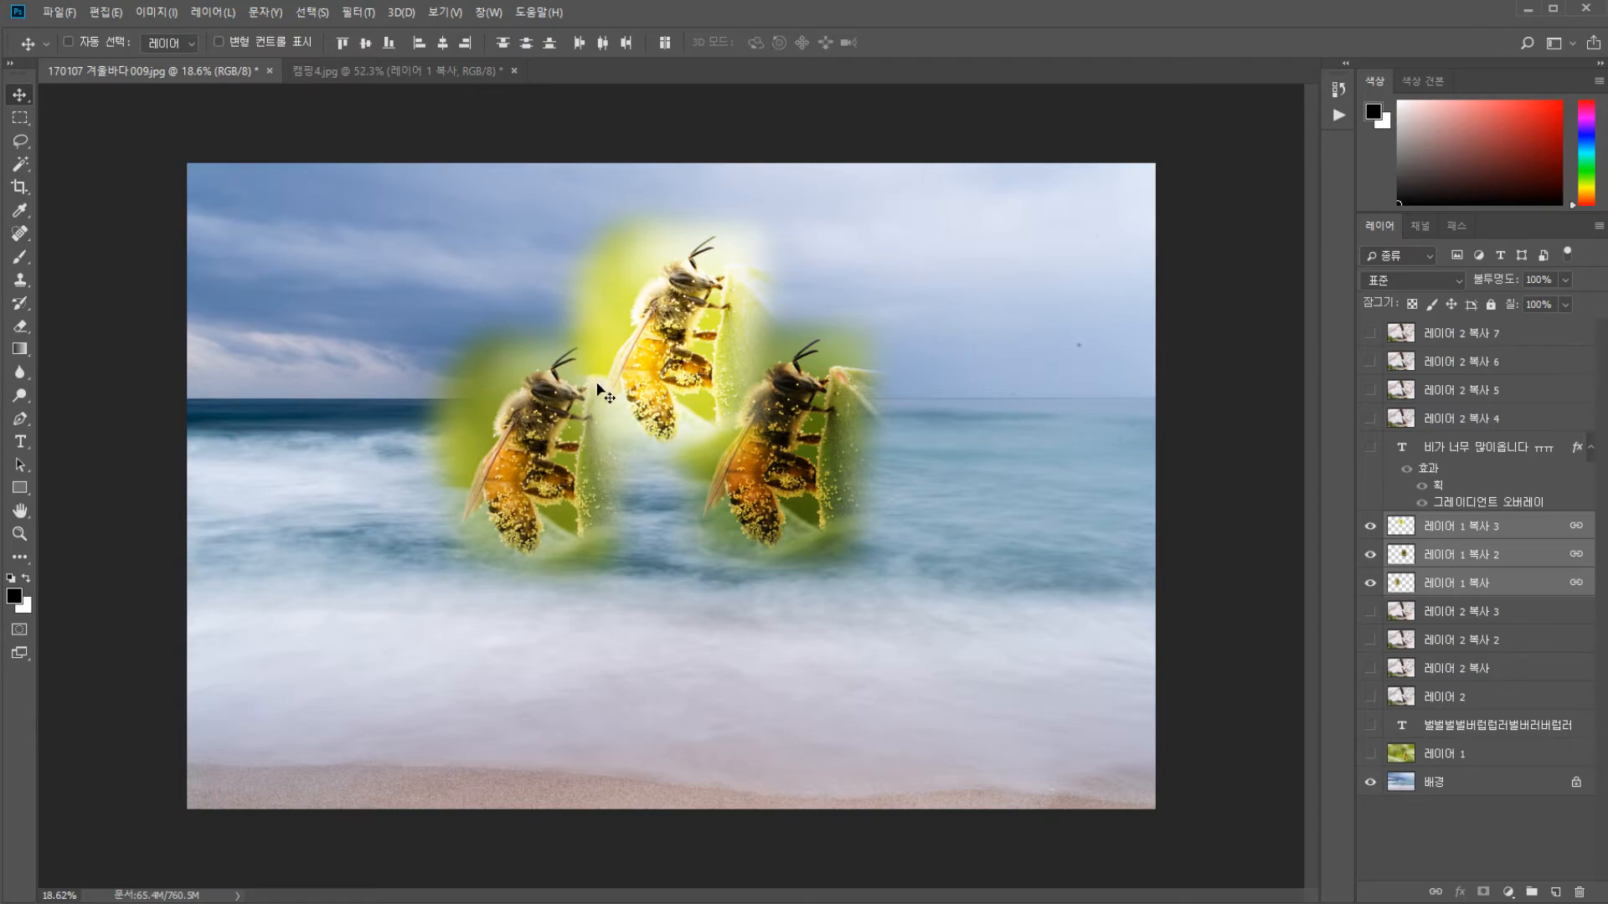
Preview scaling the linked bees to about 87% with only the layer 레이어 1 복사 3 selected, and cancel it
{"action": "left_click", "coordinate": [1505, 555]}
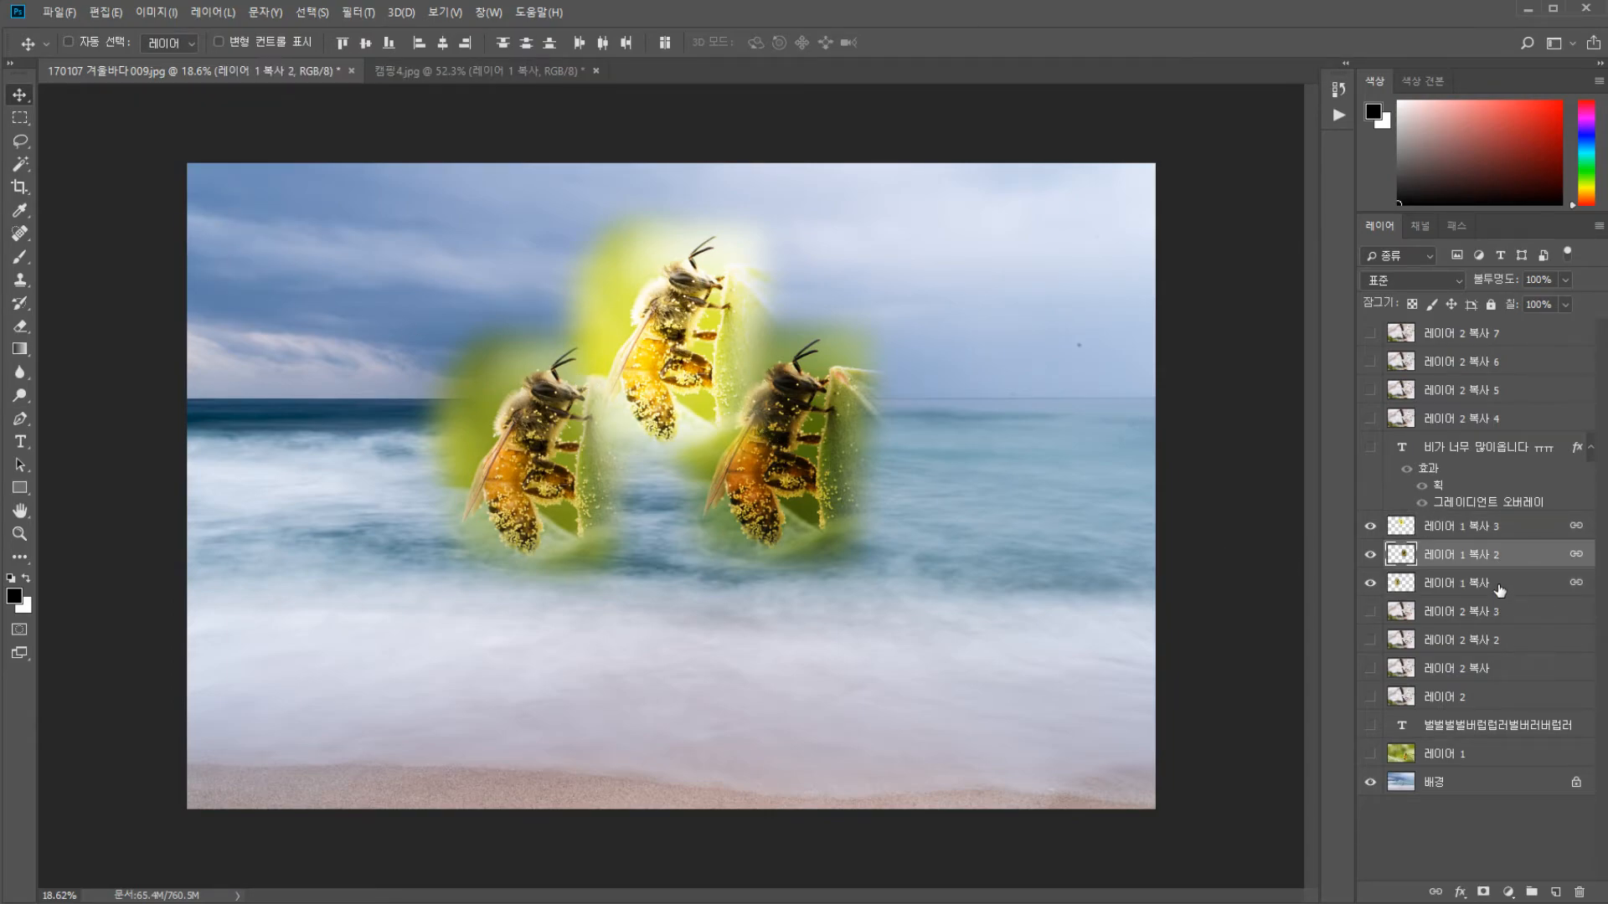
{"action": "left_click", "coordinate": [1498, 585]}
{"action": "left_click", "coordinate": [1503, 556]}
{"action": "left_click", "coordinate": [1503, 536]}
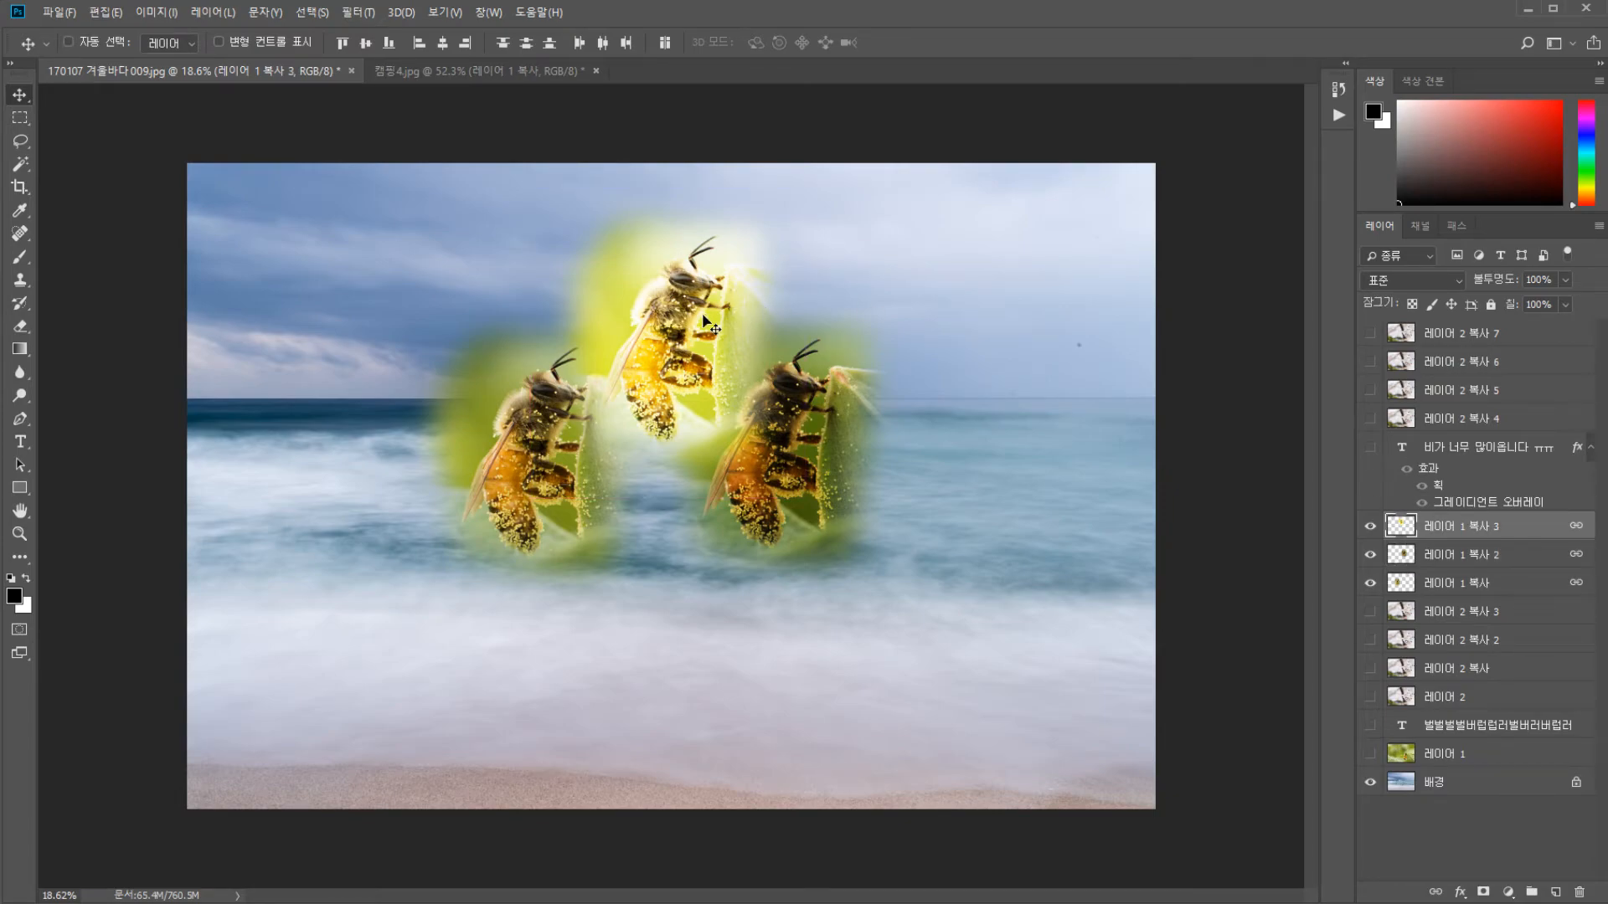
{"action": "key", "text": "ctrl+t"}
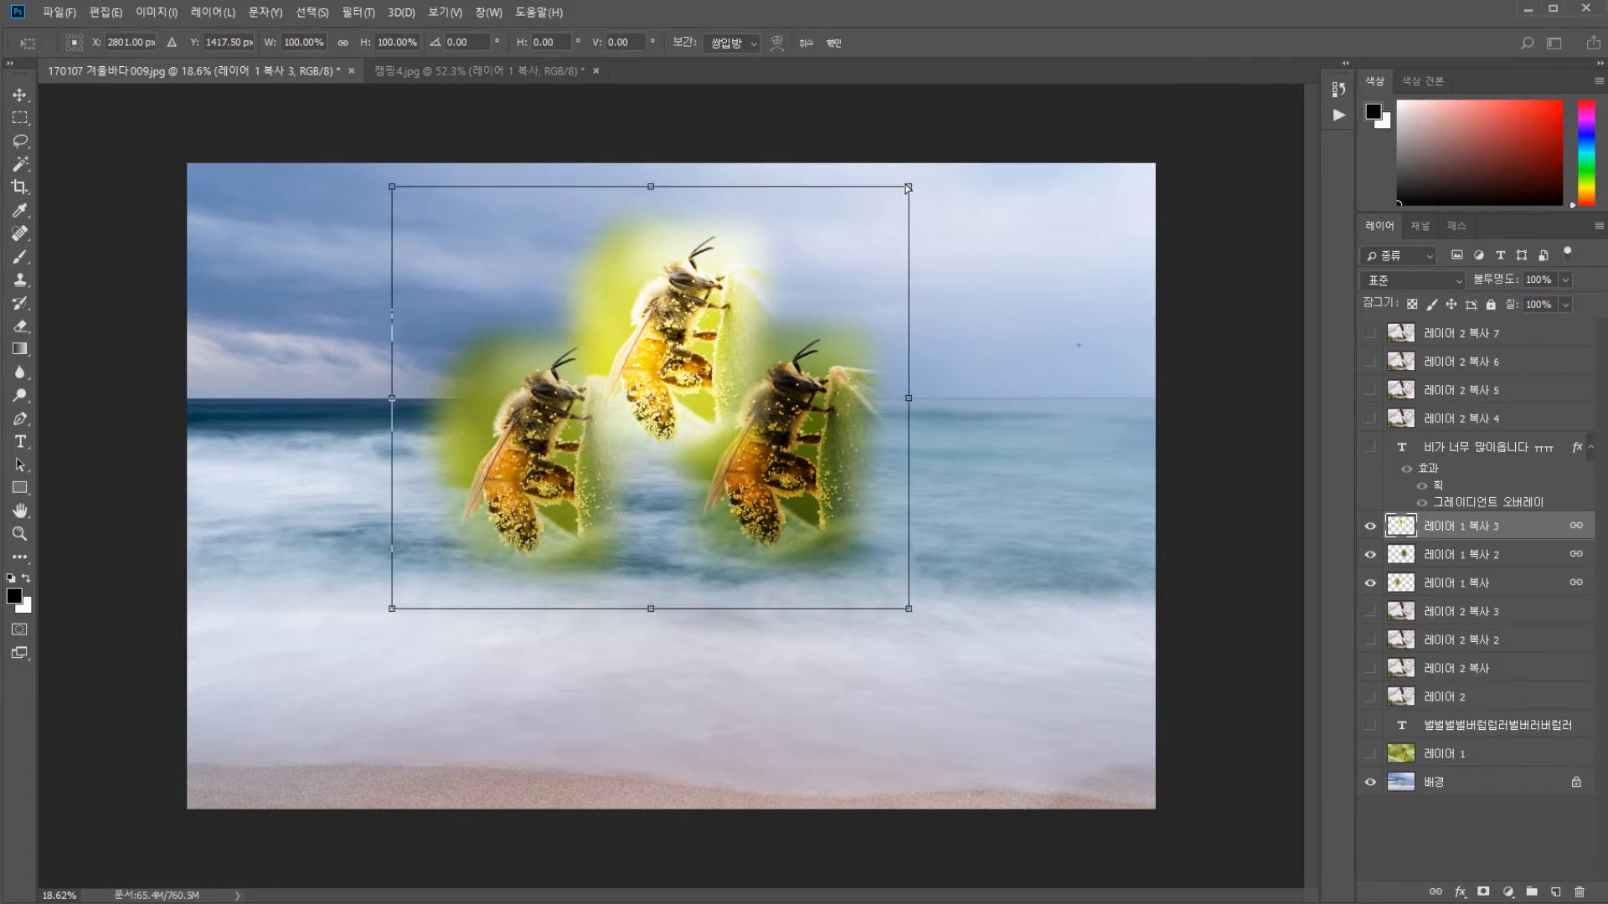
{"action": "left_click_drag", "start_coordinate": [908, 187], "coordinate": [844, 245]}
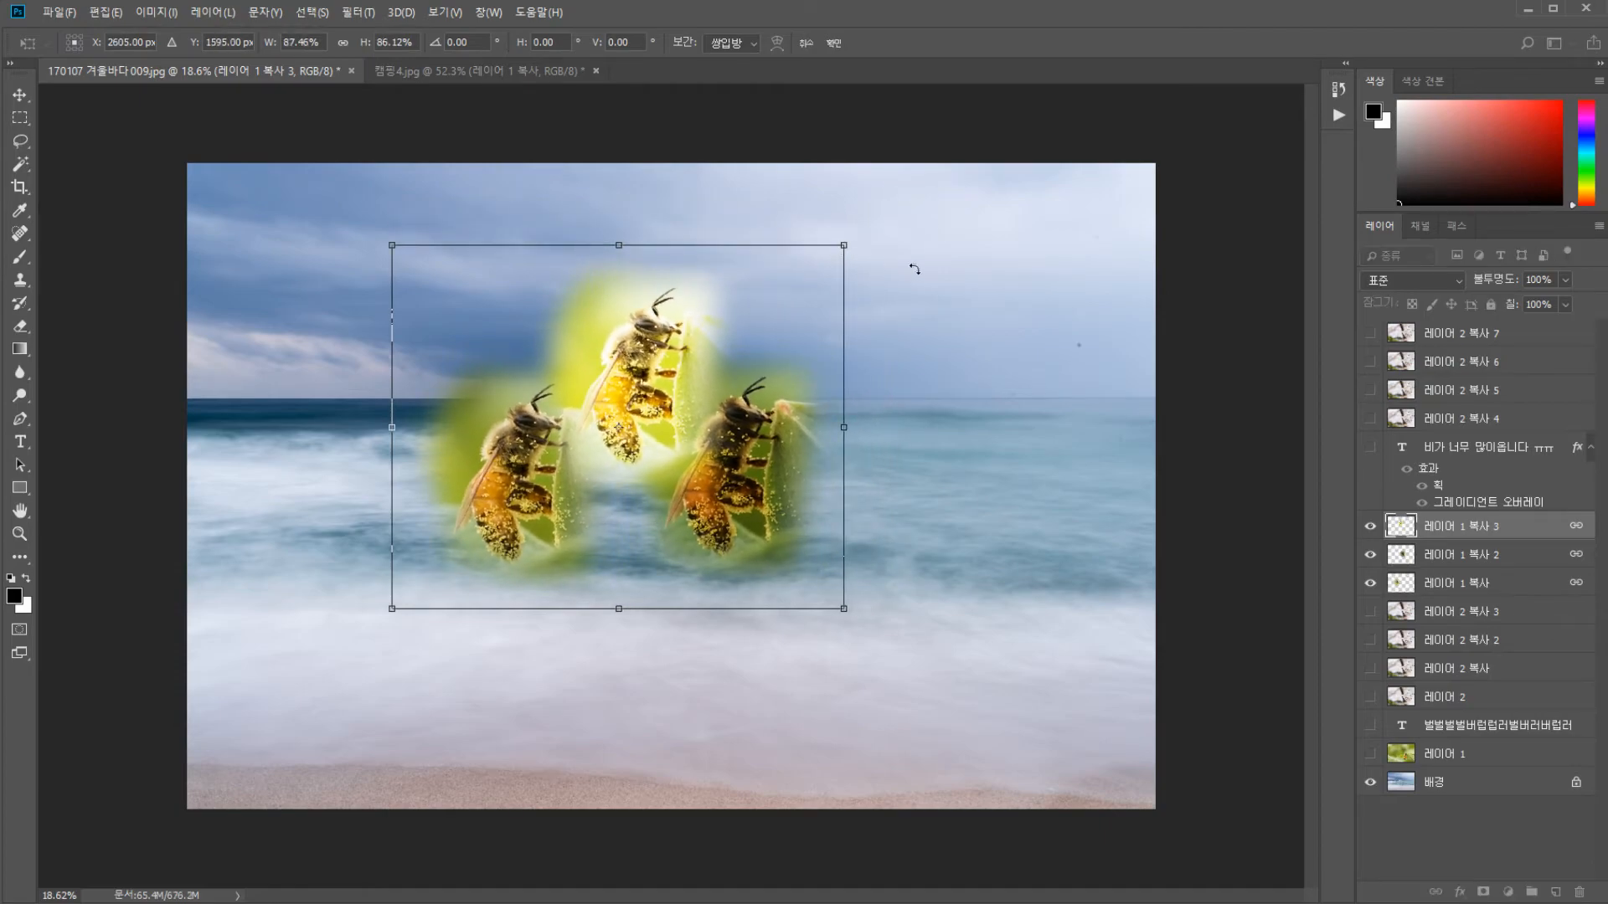
{"action": "key", "text": "Escape"}
Unlink the layers 레이어 1 복사 3, 레이어 1 복사 2 and 레이어 1 복사
{"action": "left_click", "coordinate": [1550, 557], "text": "shift"}
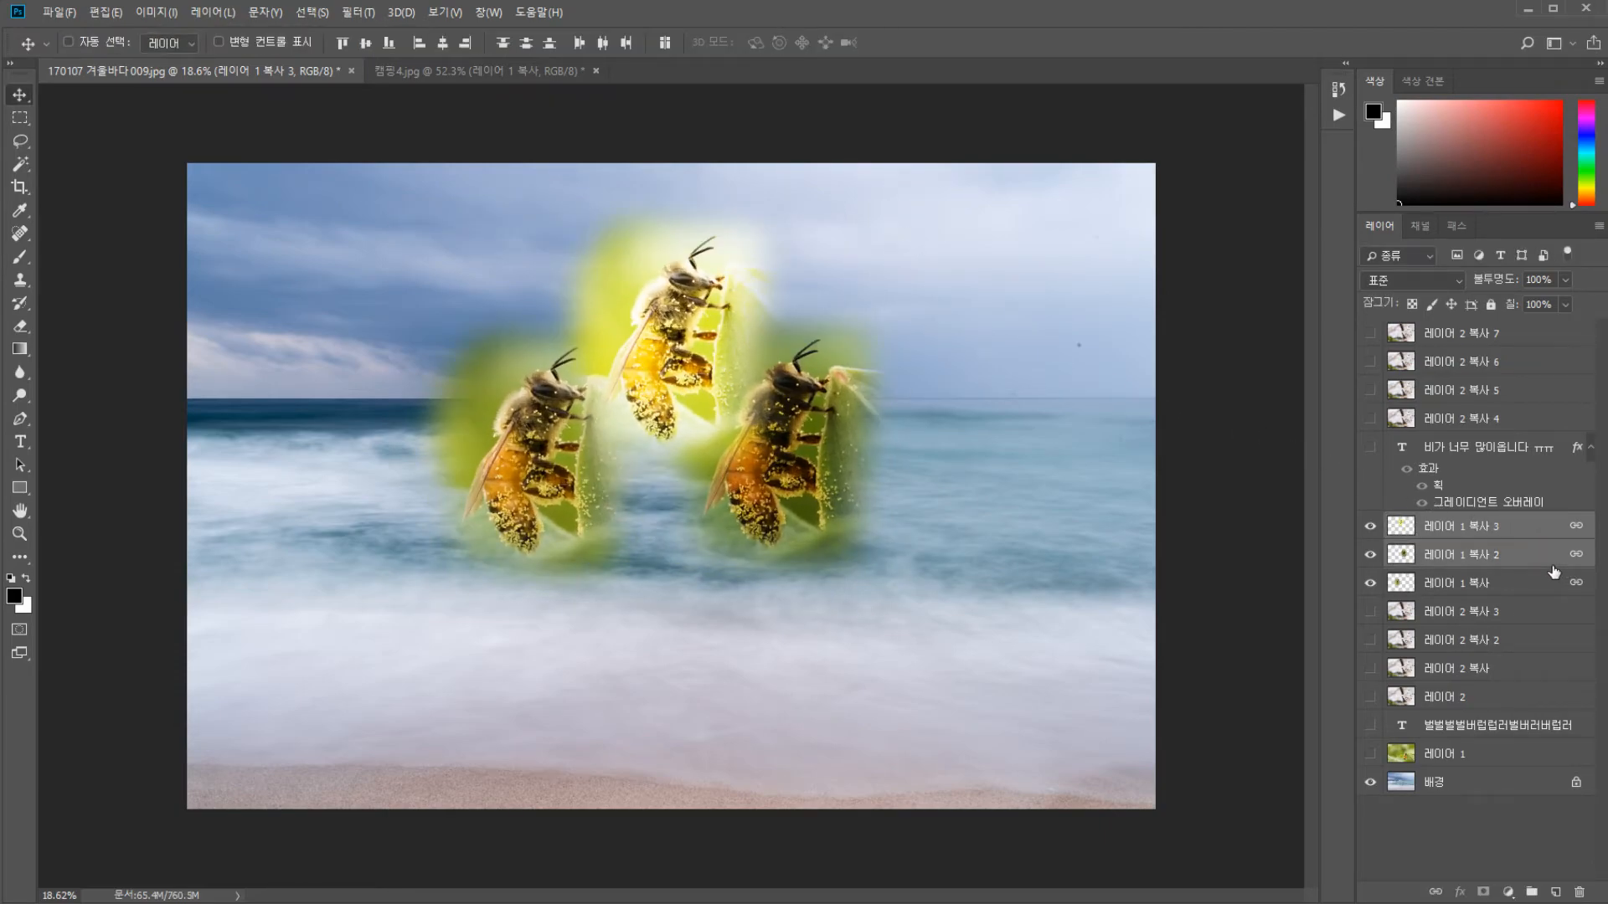
{"action": "left_click", "coordinate": [1545, 578], "text": "shift"}
{"action": "right_click", "coordinate": [1536, 586]}
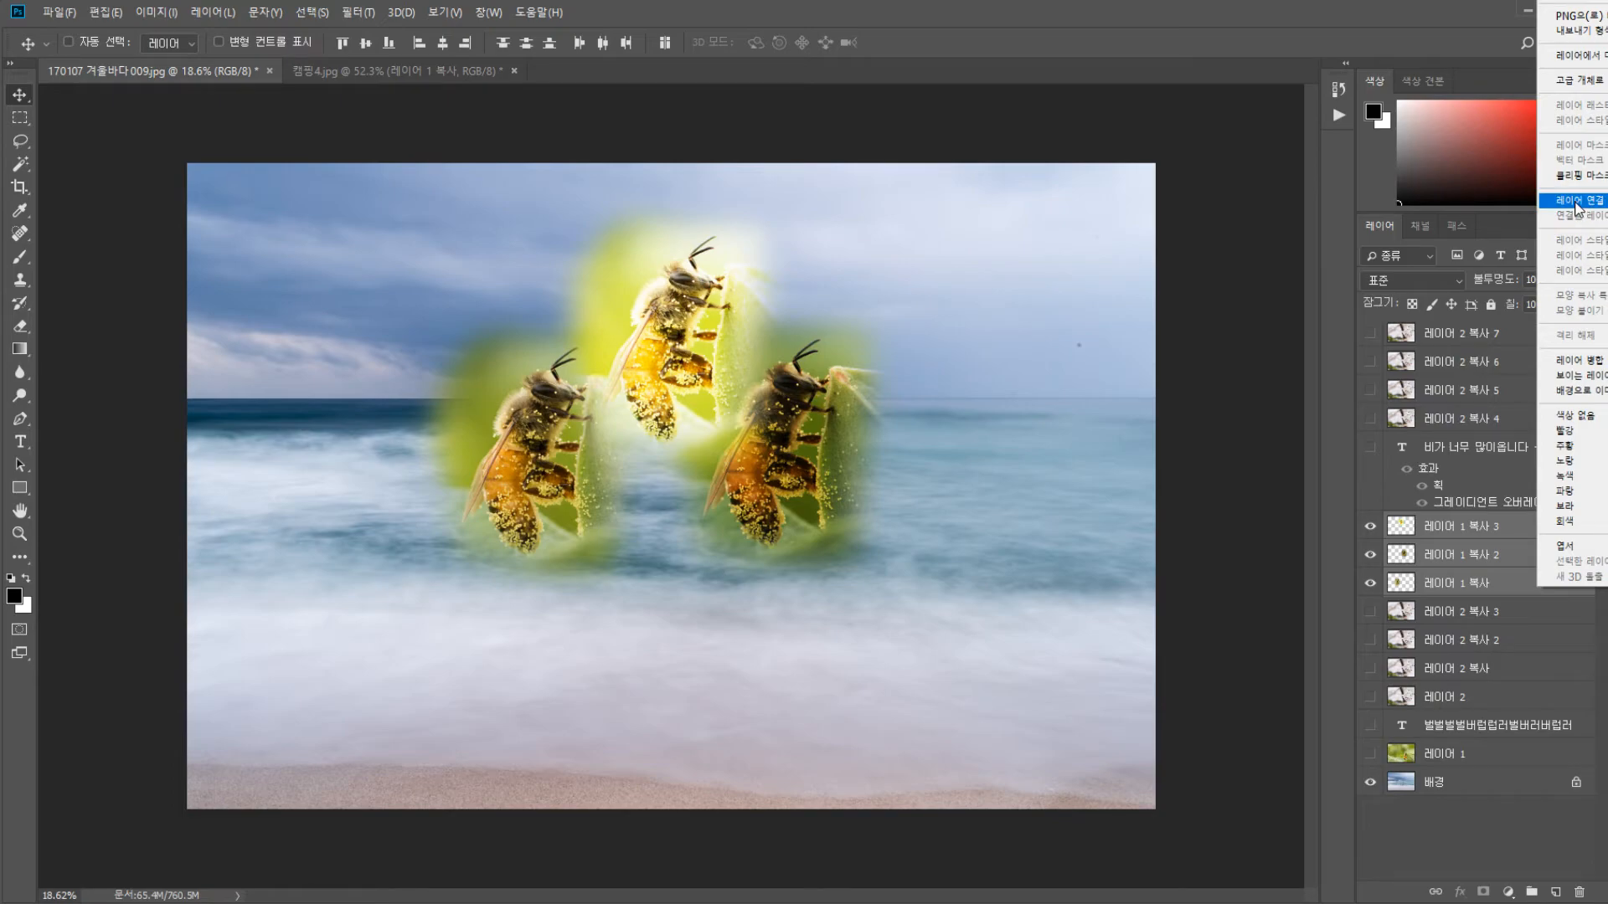
{"action": "left_click", "coordinate": [1566, 204]}
Scale the bee on the layer 레이어 1 복사 3 alone down to about 75%
{"action": "left_click", "coordinate": [1467, 526]}
{"action": "key", "text": "ctrl"}
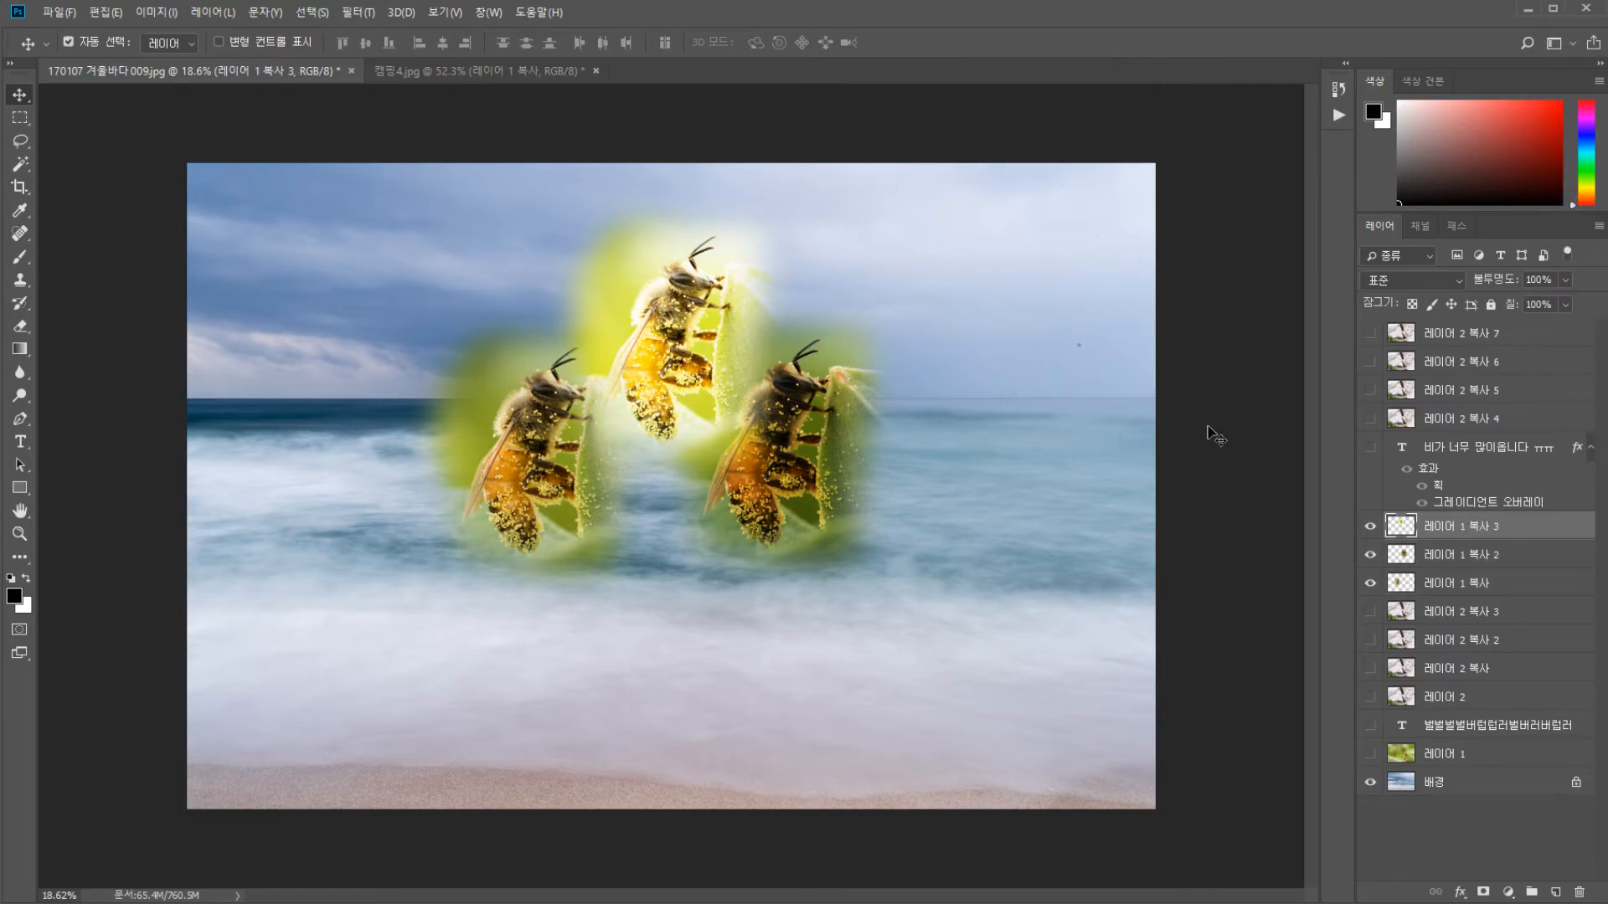
{"action": "key", "text": "ctrl+t"}
{"action": "left_click_drag", "start_coordinate": [805, 187], "coordinate": [726, 300]}
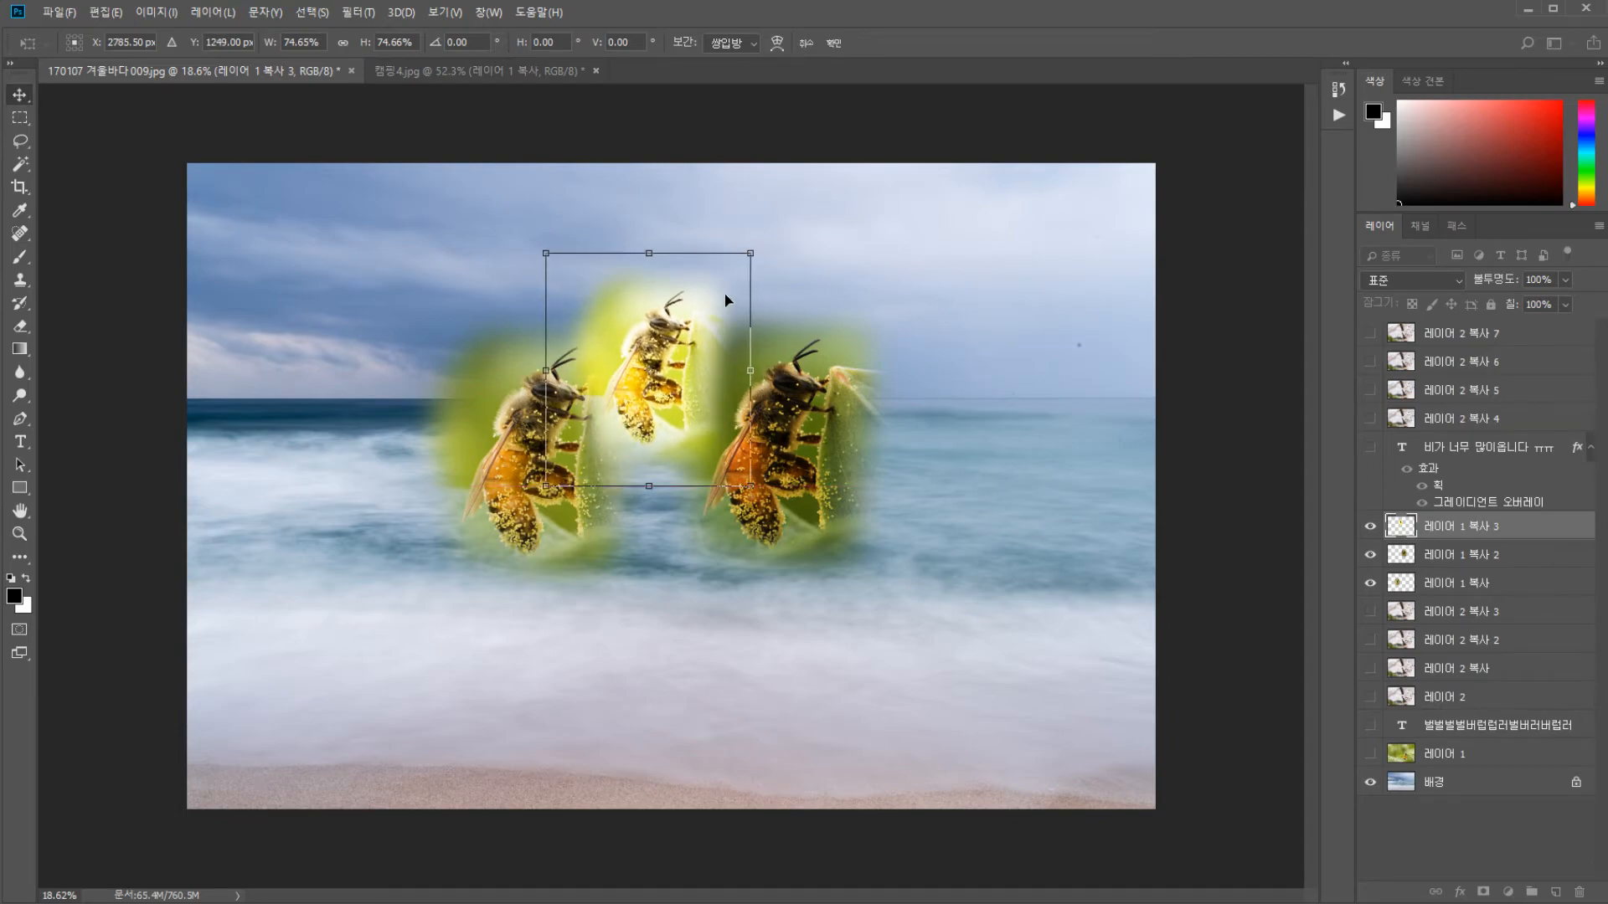
{"action": "key", "text": "Return"}
Preview a Gaussian Blur on the layer 레이어 1 복사 3 alone, and cancel it
{"action": "left_click", "coordinate": [231, 15]}
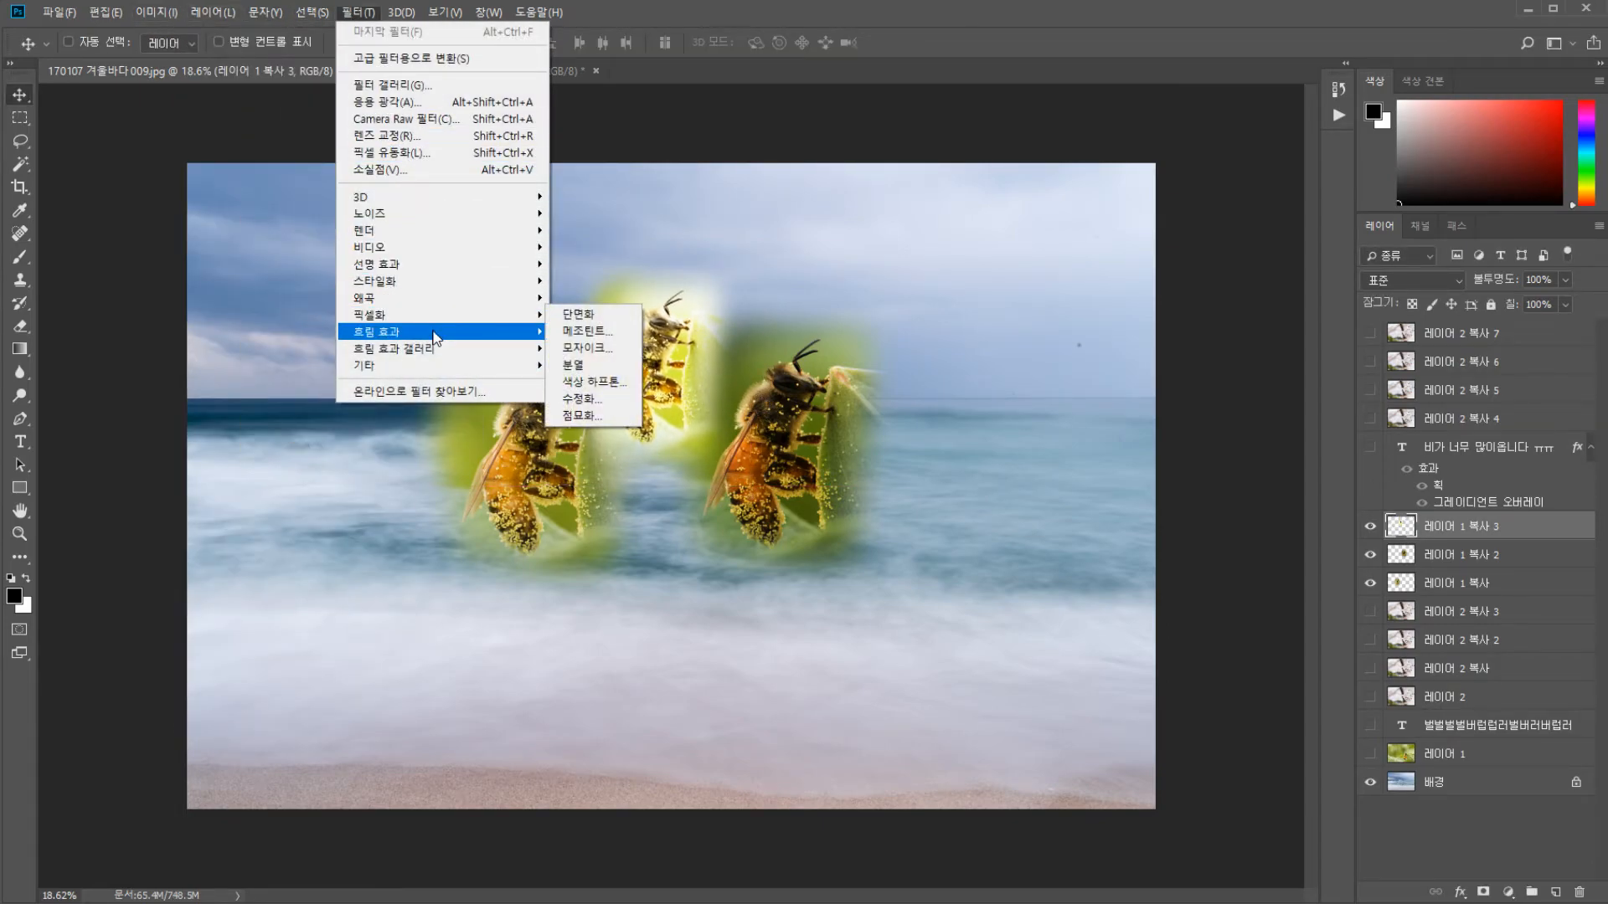
{"action": "mouse_move", "coordinate": [444, 332]}
{"action": "left_click", "coordinate": [567, 333]}
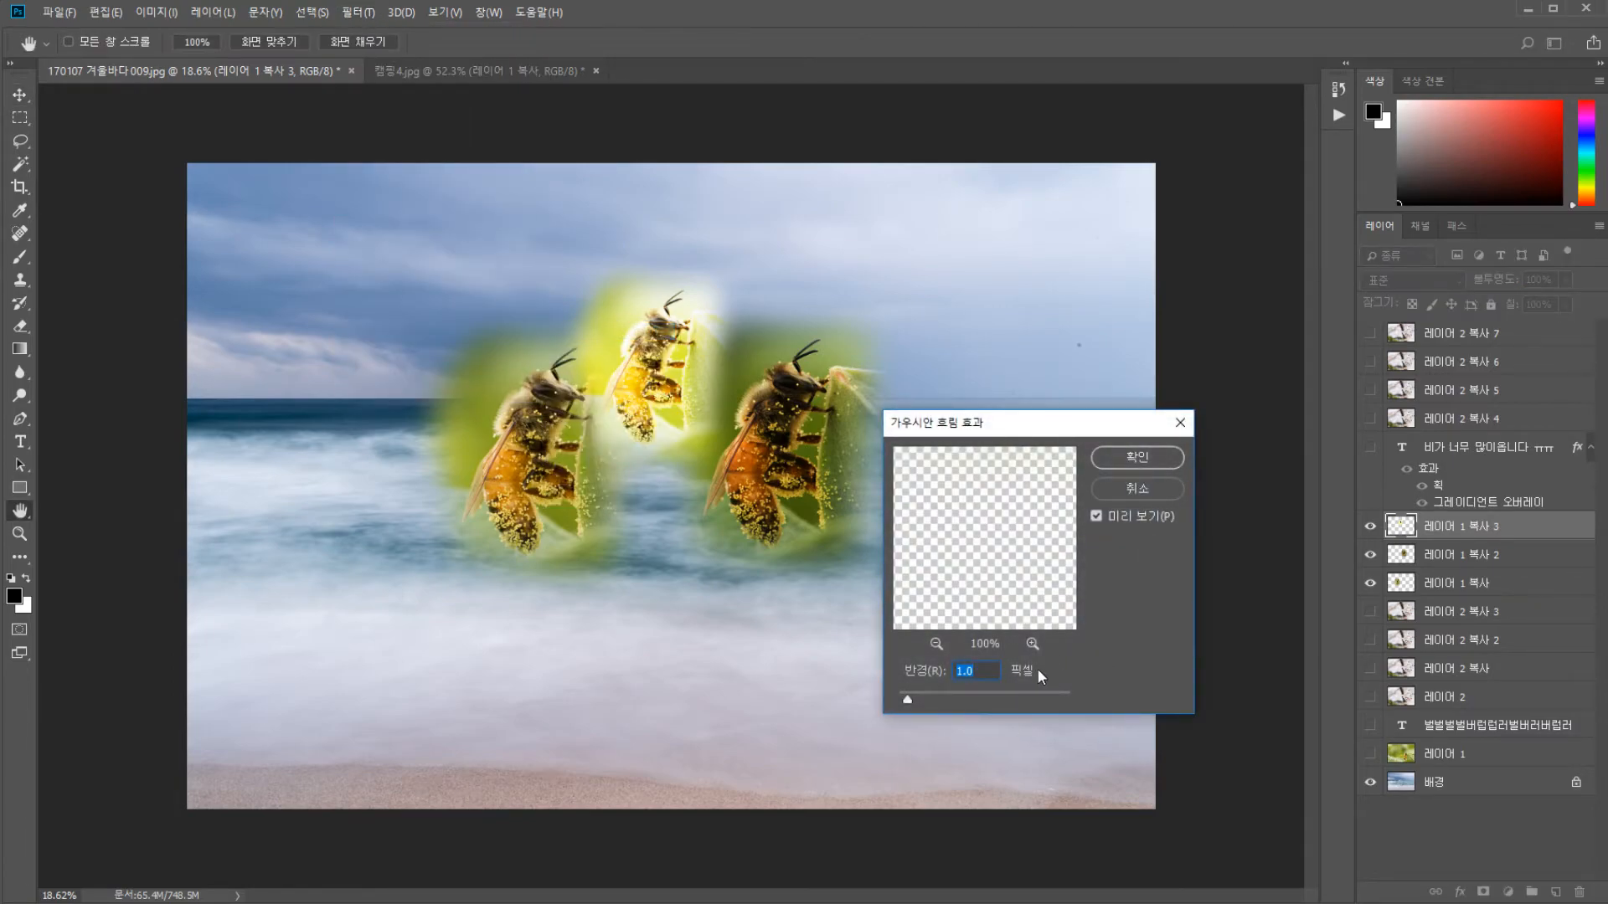
{"action": "left_click", "coordinate": [975, 691]}
{"action": "left_click_drag", "start_coordinate": [932, 691], "coordinate": [931, 694]}
{"action": "key", "text": "Return"}
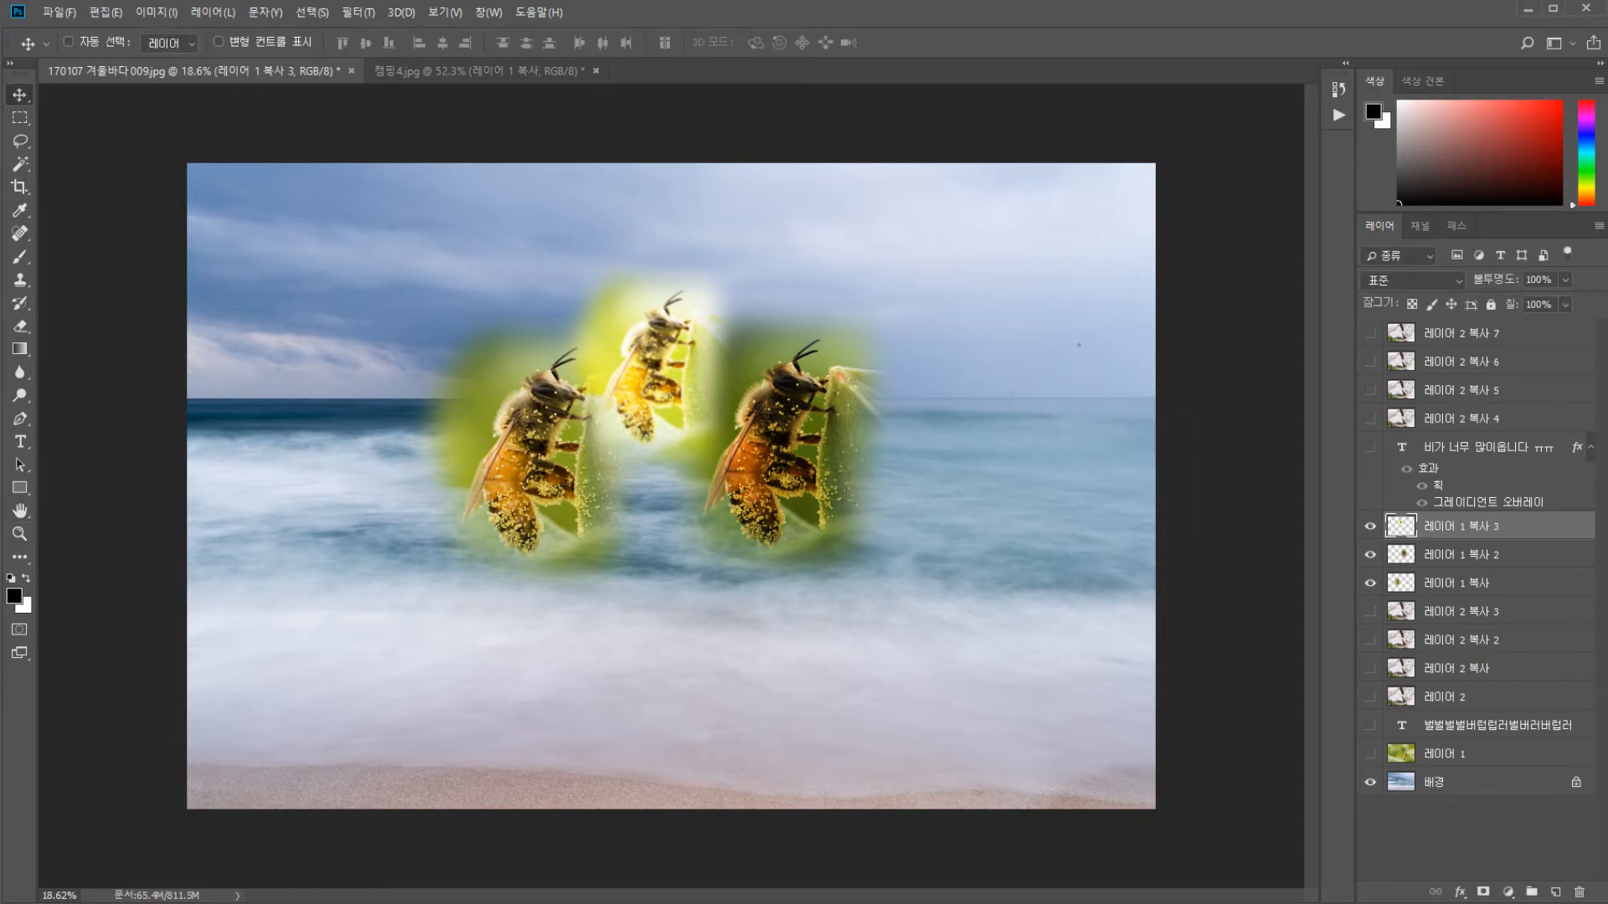
Enlarge the bee on the layer 레이어 1 복사 2 and move it left and slightly down
{"action": "key", "text": "v"}
{"action": "left_click", "coordinate": [801, 462]}
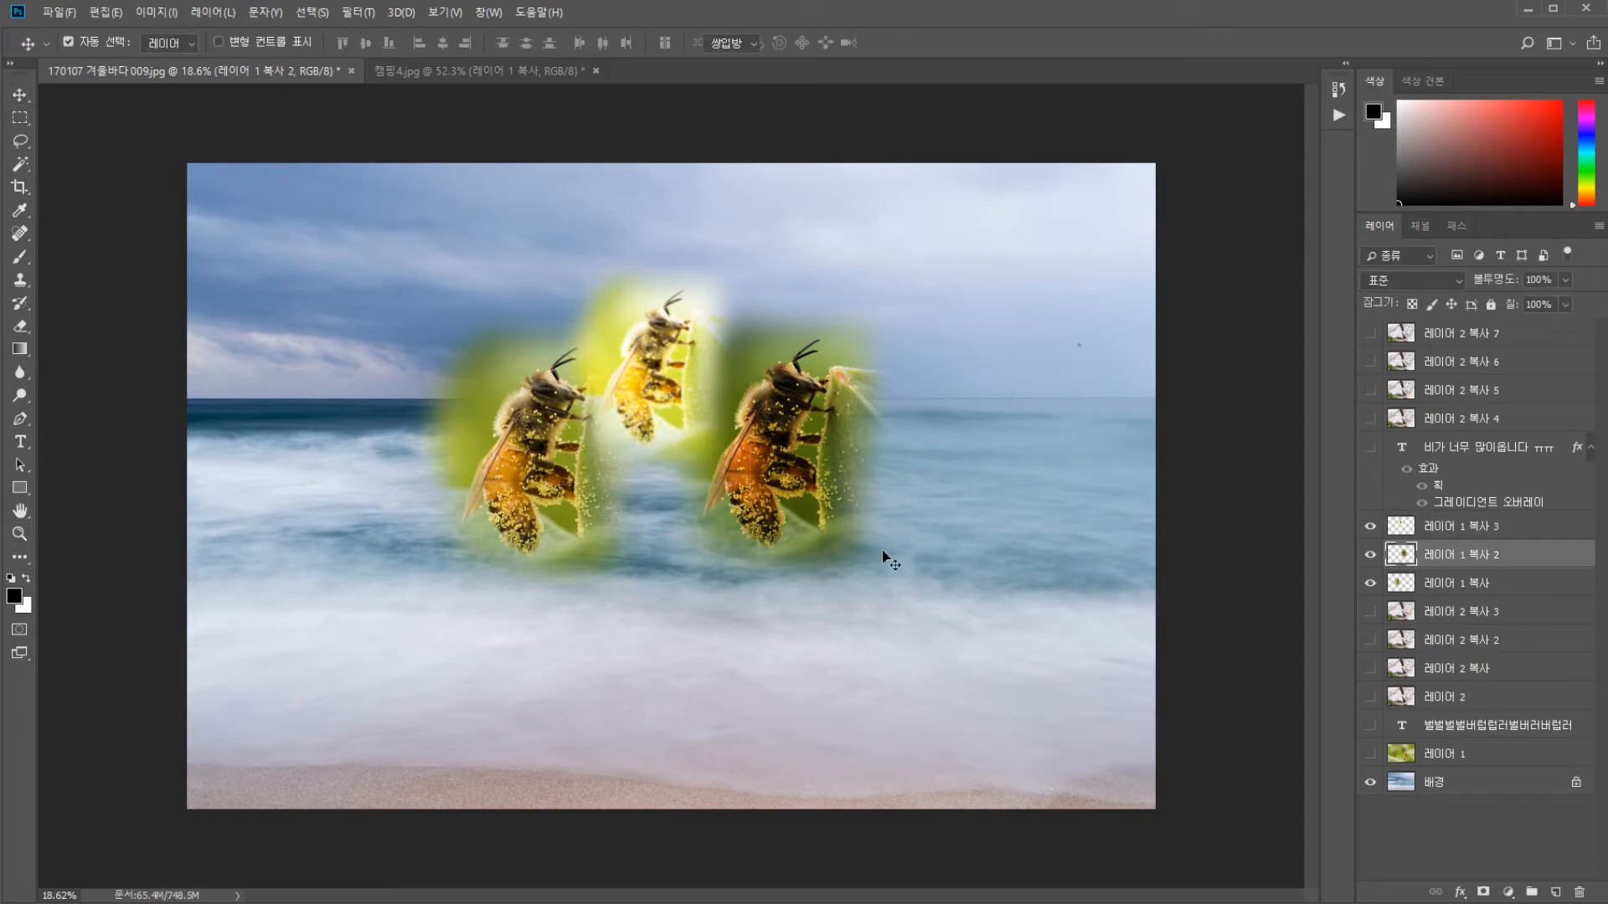
{"action": "key", "text": "ctrl+t"}
{"action": "left_click_drag", "start_coordinate": [904, 597], "coordinate": [1034, 735]}
{"action": "left_click_drag", "start_coordinate": [866, 479], "coordinate": [797, 523]}
{"action": "key", "text": "Return"}
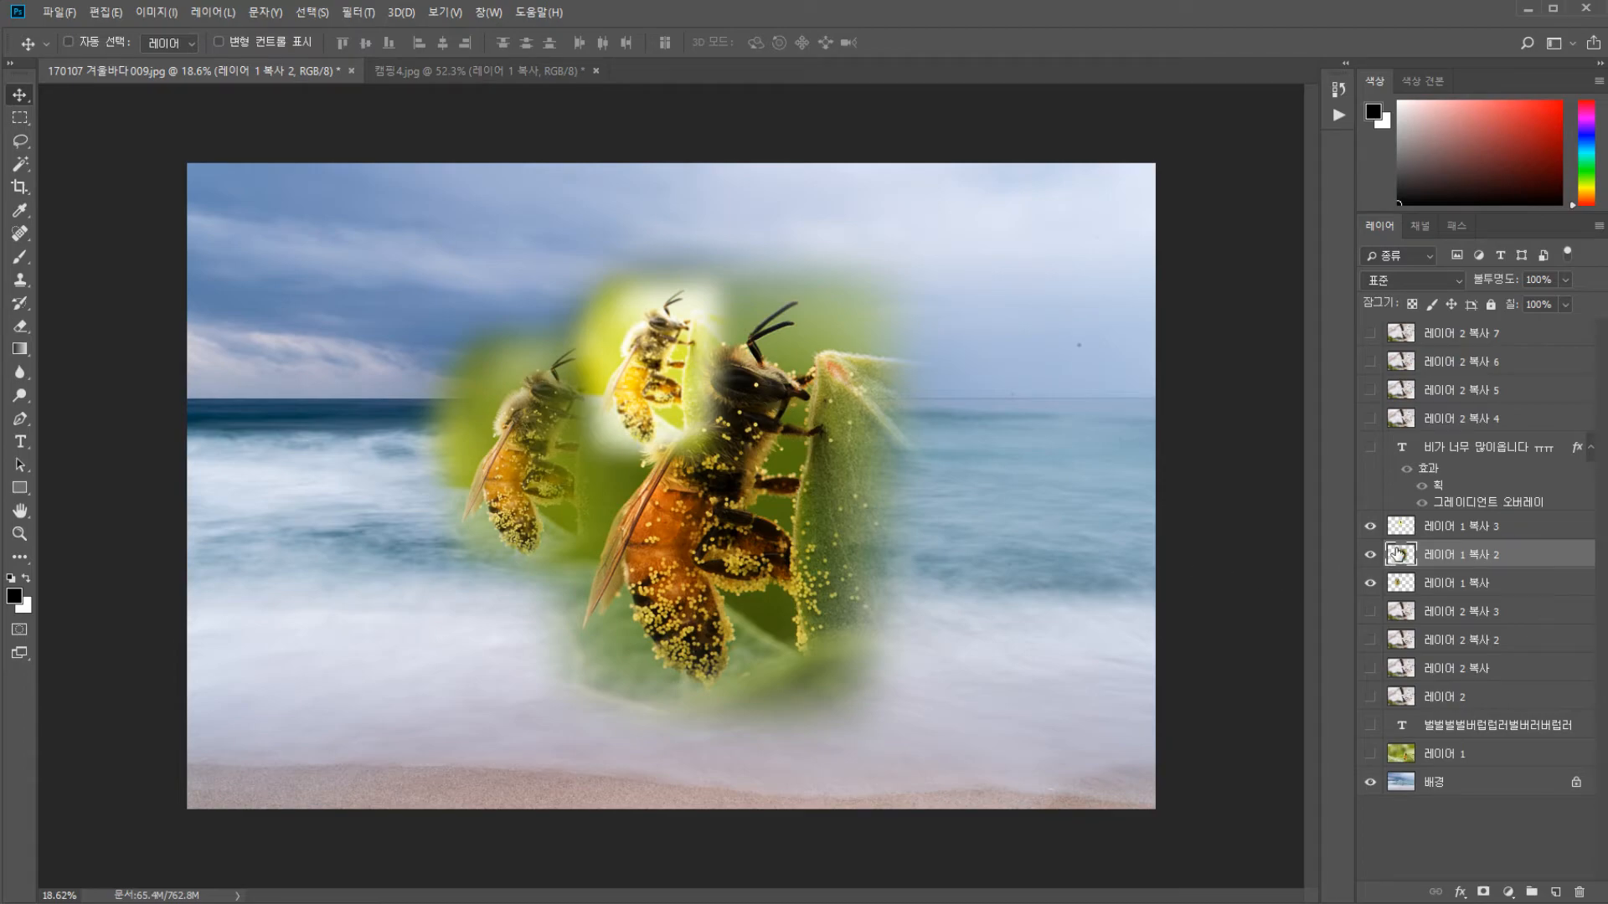
Move the layer 레이어 1 복사 3 below 레이어 1 복사, and shift its small bee up and left, clear of the large bee
{"action": "left_click", "coordinate": [658, 360], "text": "ctrl"}
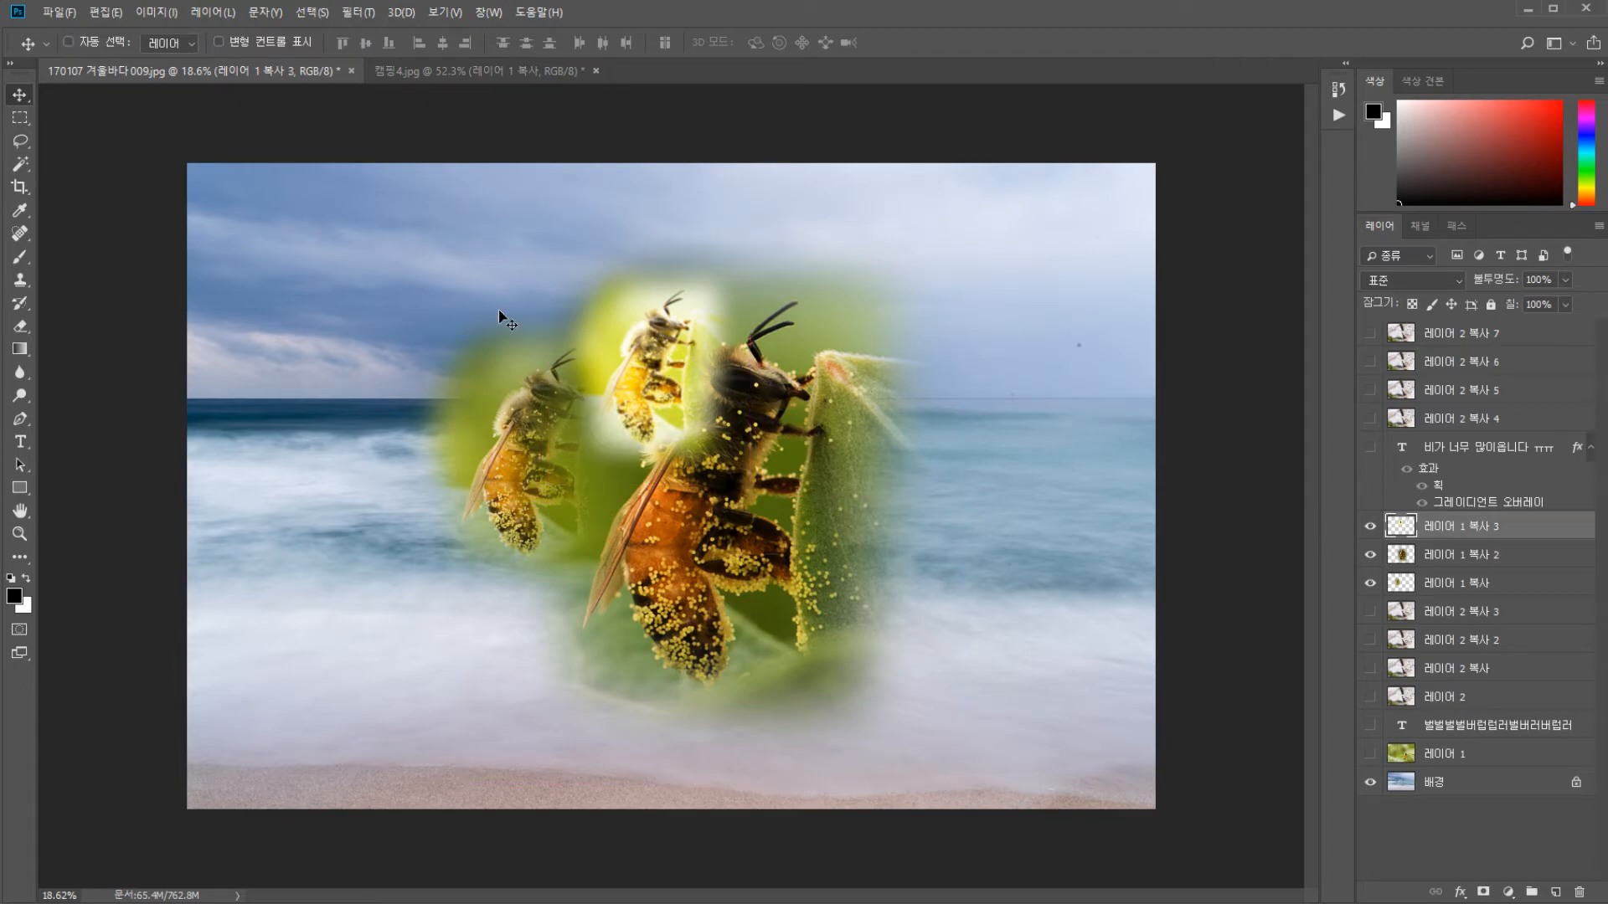
{"action": "left_click_drag", "start_coordinate": [1441, 526], "coordinate": [1440, 603]}
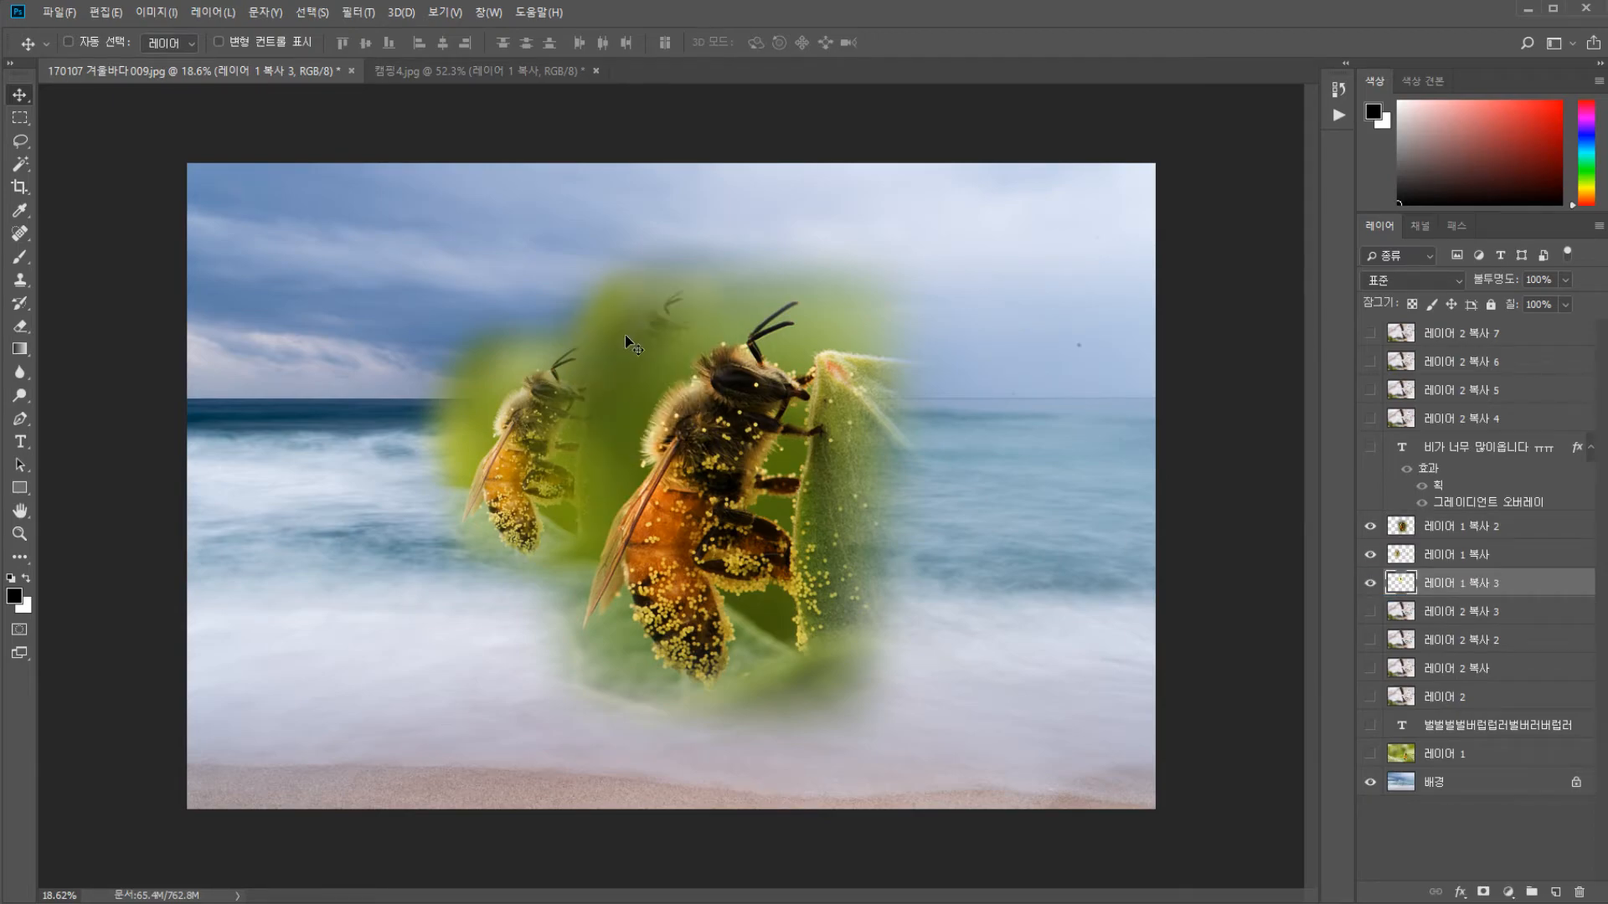
{"action": "left_click_drag", "start_coordinate": [625, 334], "coordinate": [583, 247]}
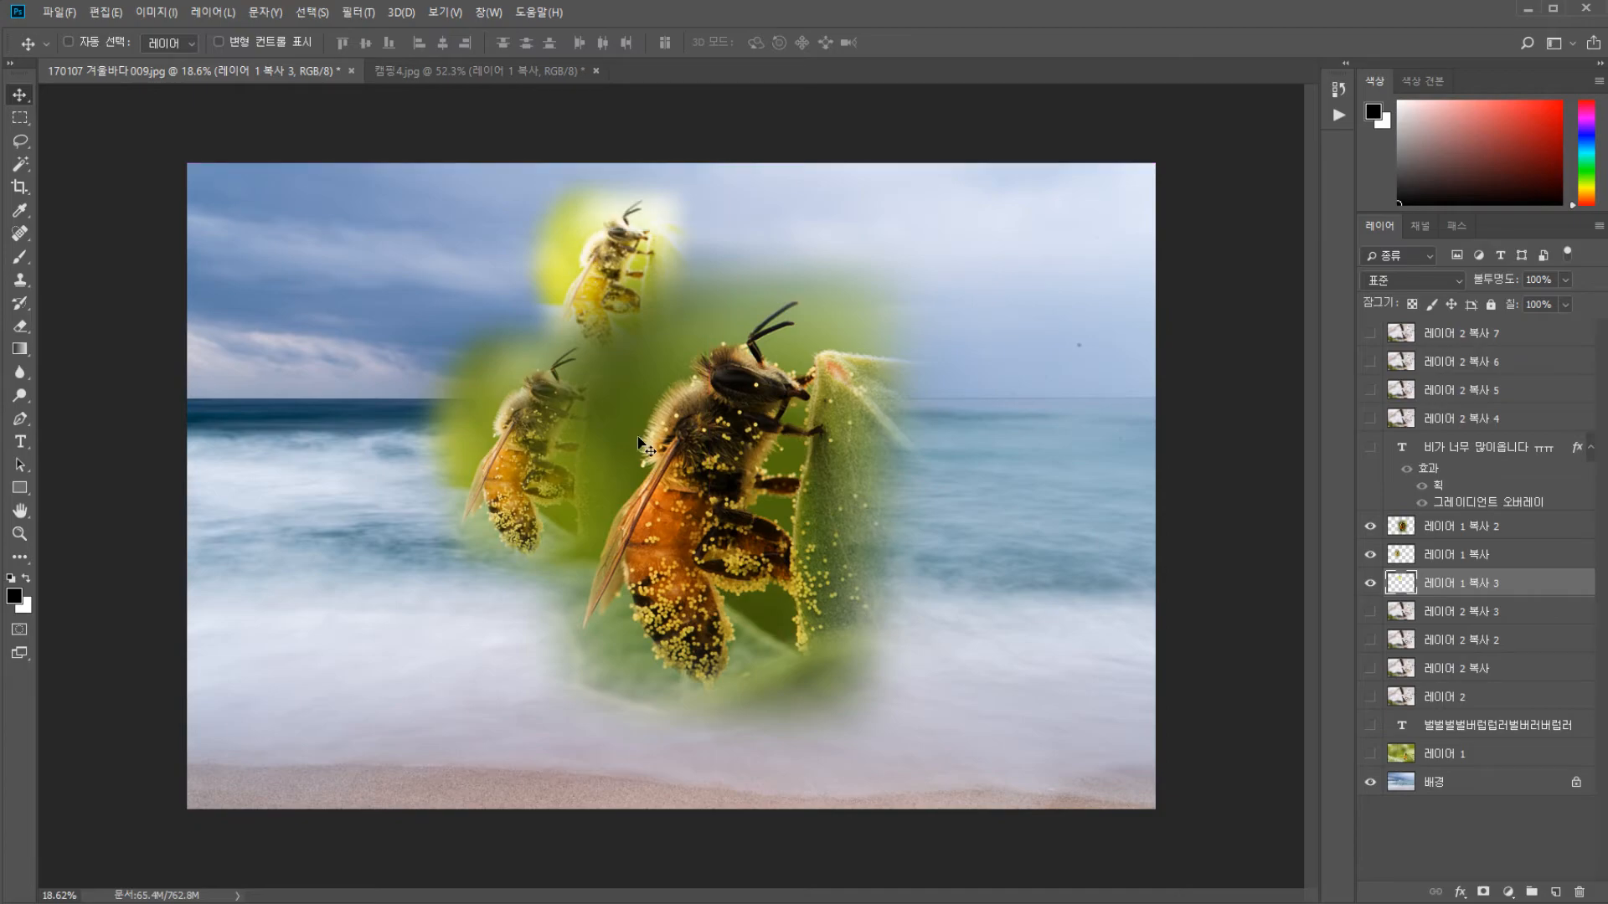
Erase the green edge of the layer 레이어 1 복사 2 where it covers the neighbouring bee, with the 700-pixel Eraser
{"action": "left_click", "coordinate": [1518, 527]}
{"action": "key", "text": "e"}
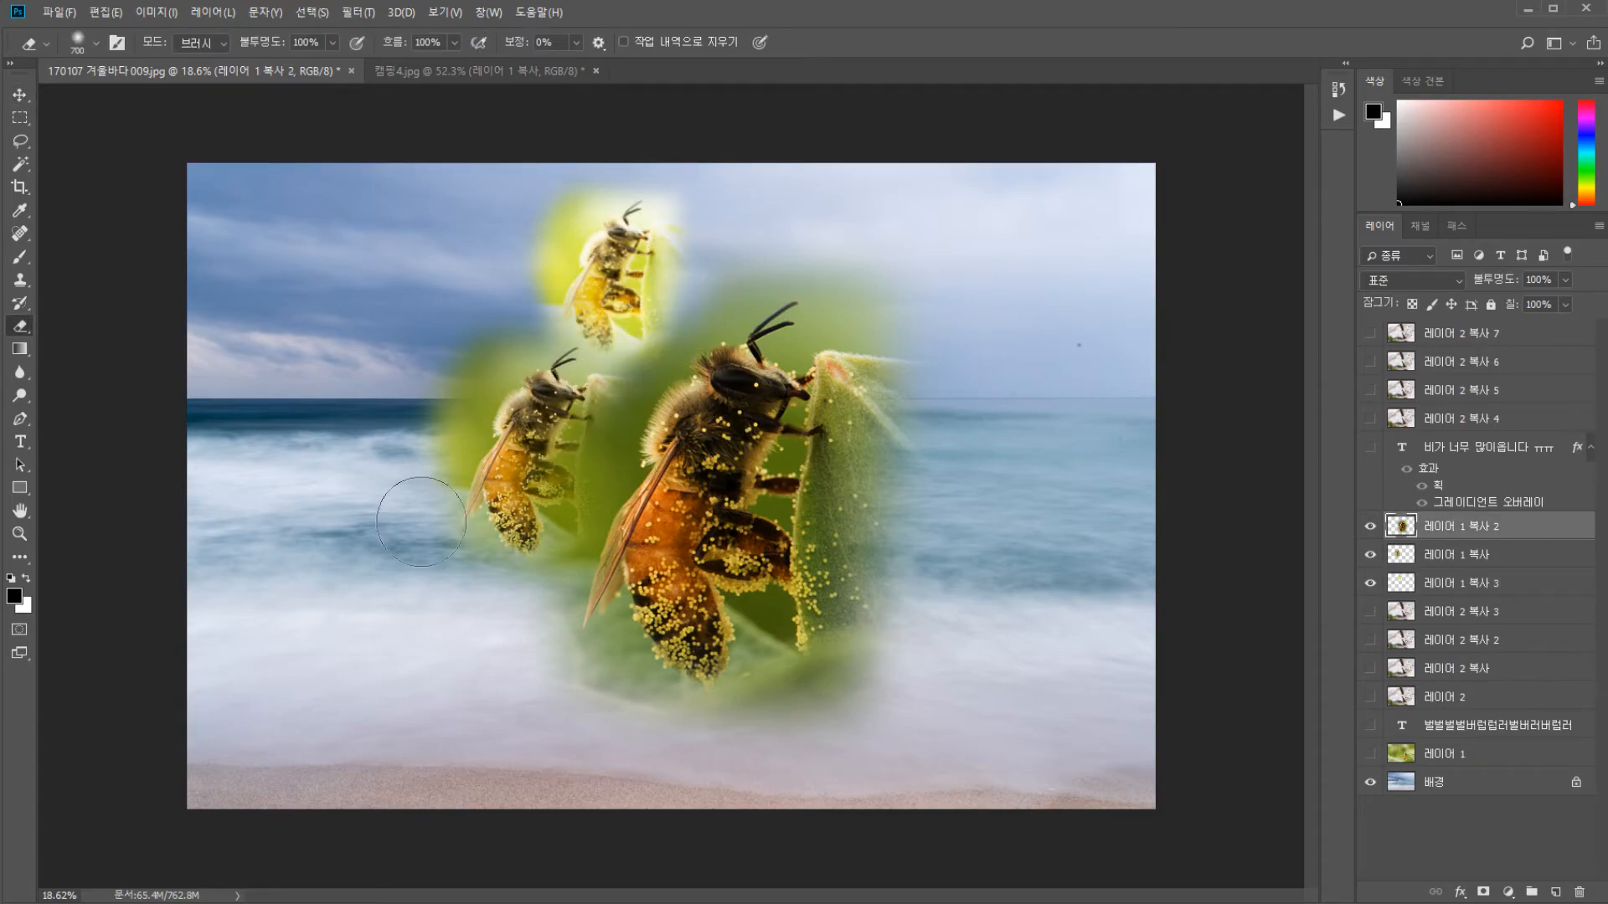
{"action": "left_click_drag", "start_coordinate": [583, 372], "coordinate": [576, 452]}
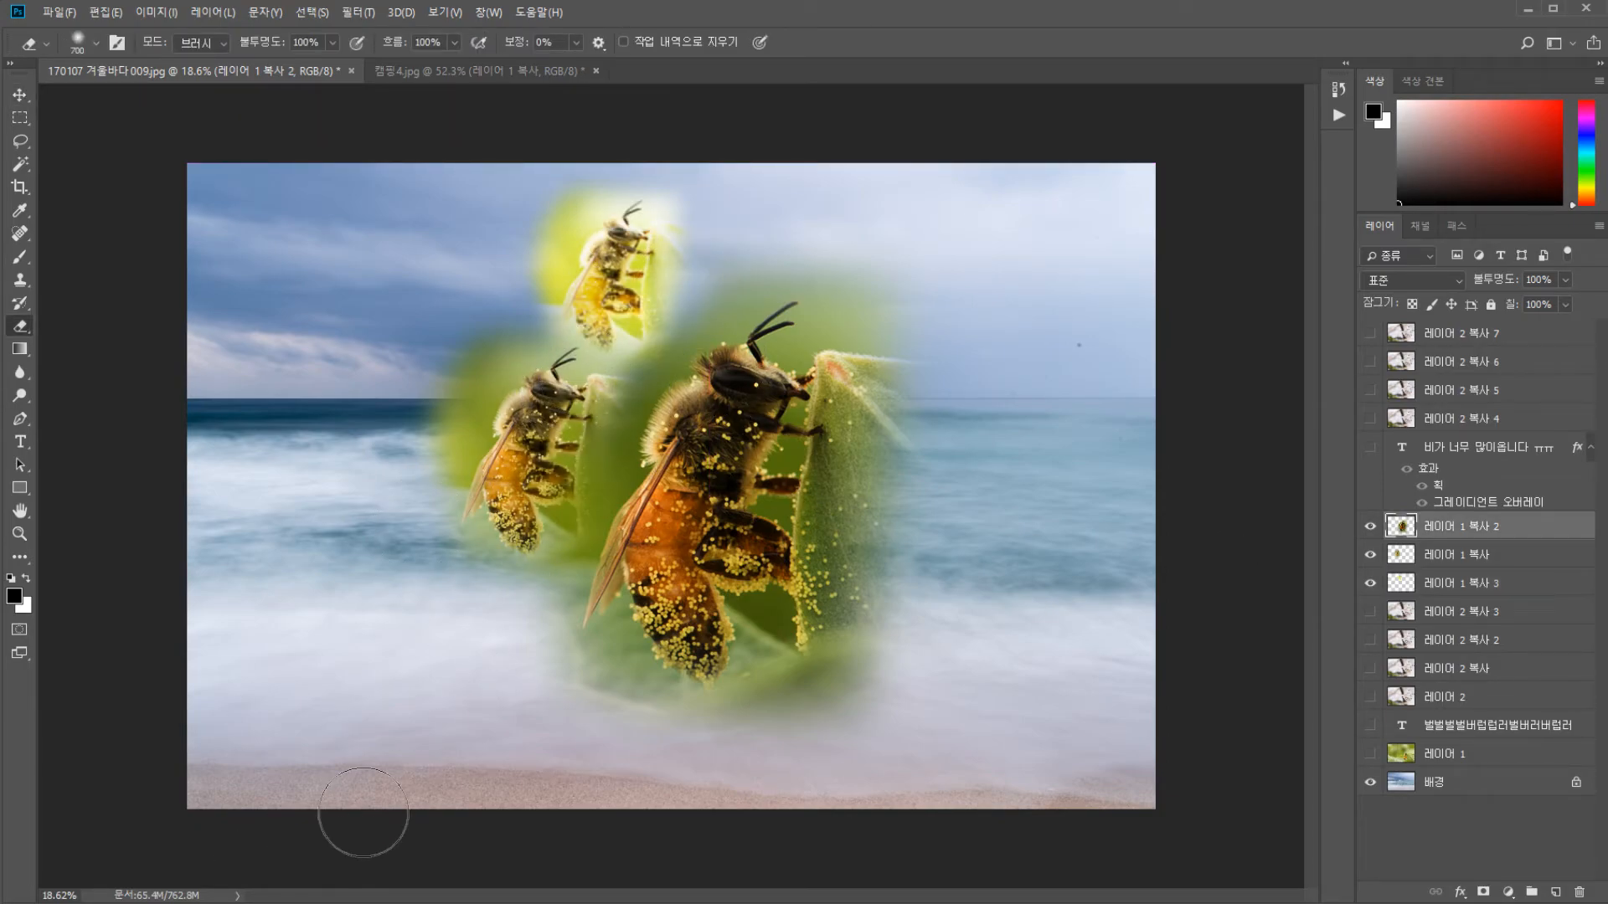
Merge the layers 레이어 1 복사 2, 레이어 1 복사 and 레이어 1 복사 3 into one layer
{"action": "left_click", "coordinate": [20, 95]}
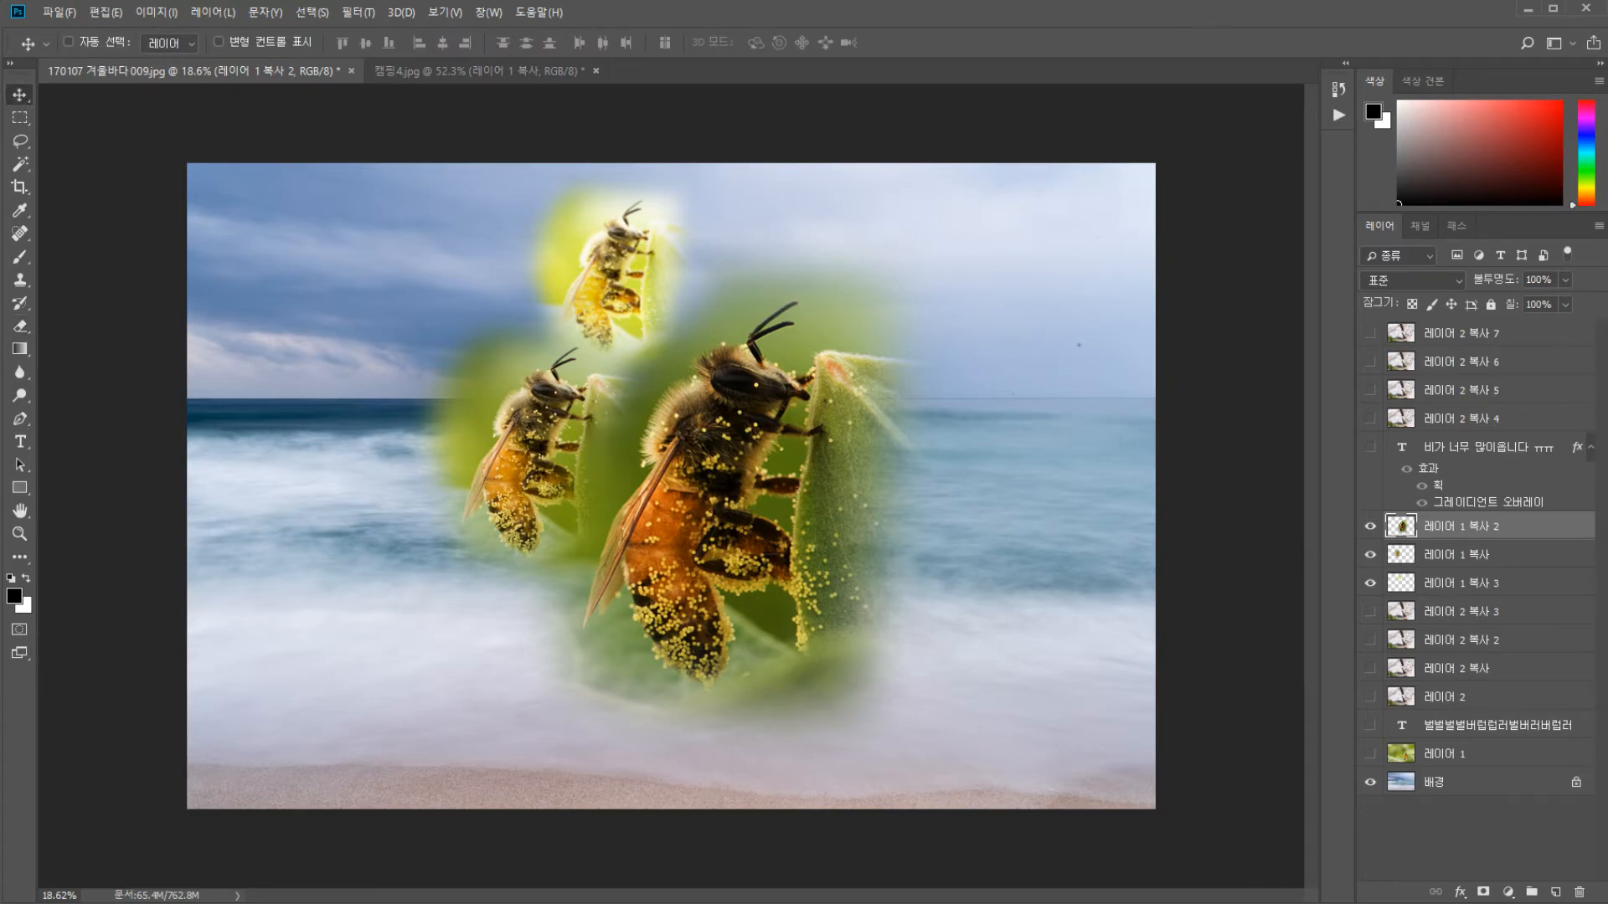
{"action": "left_click", "coordinate": [1537, 583], "text": "shift"}
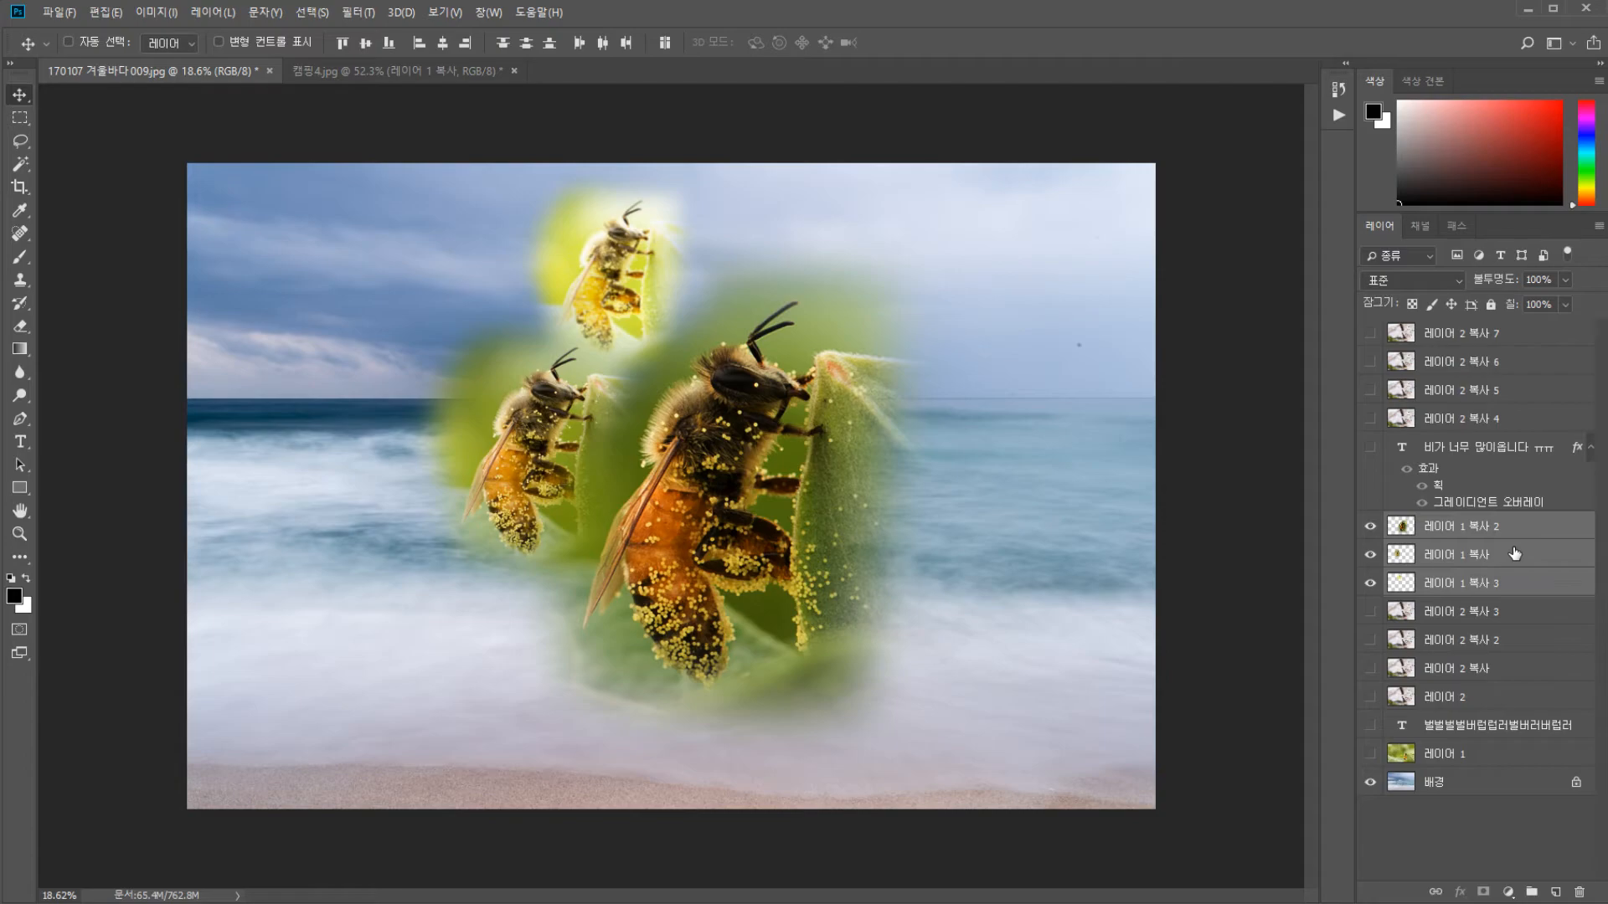
{"action": "key", "text": "ctrl+e"}
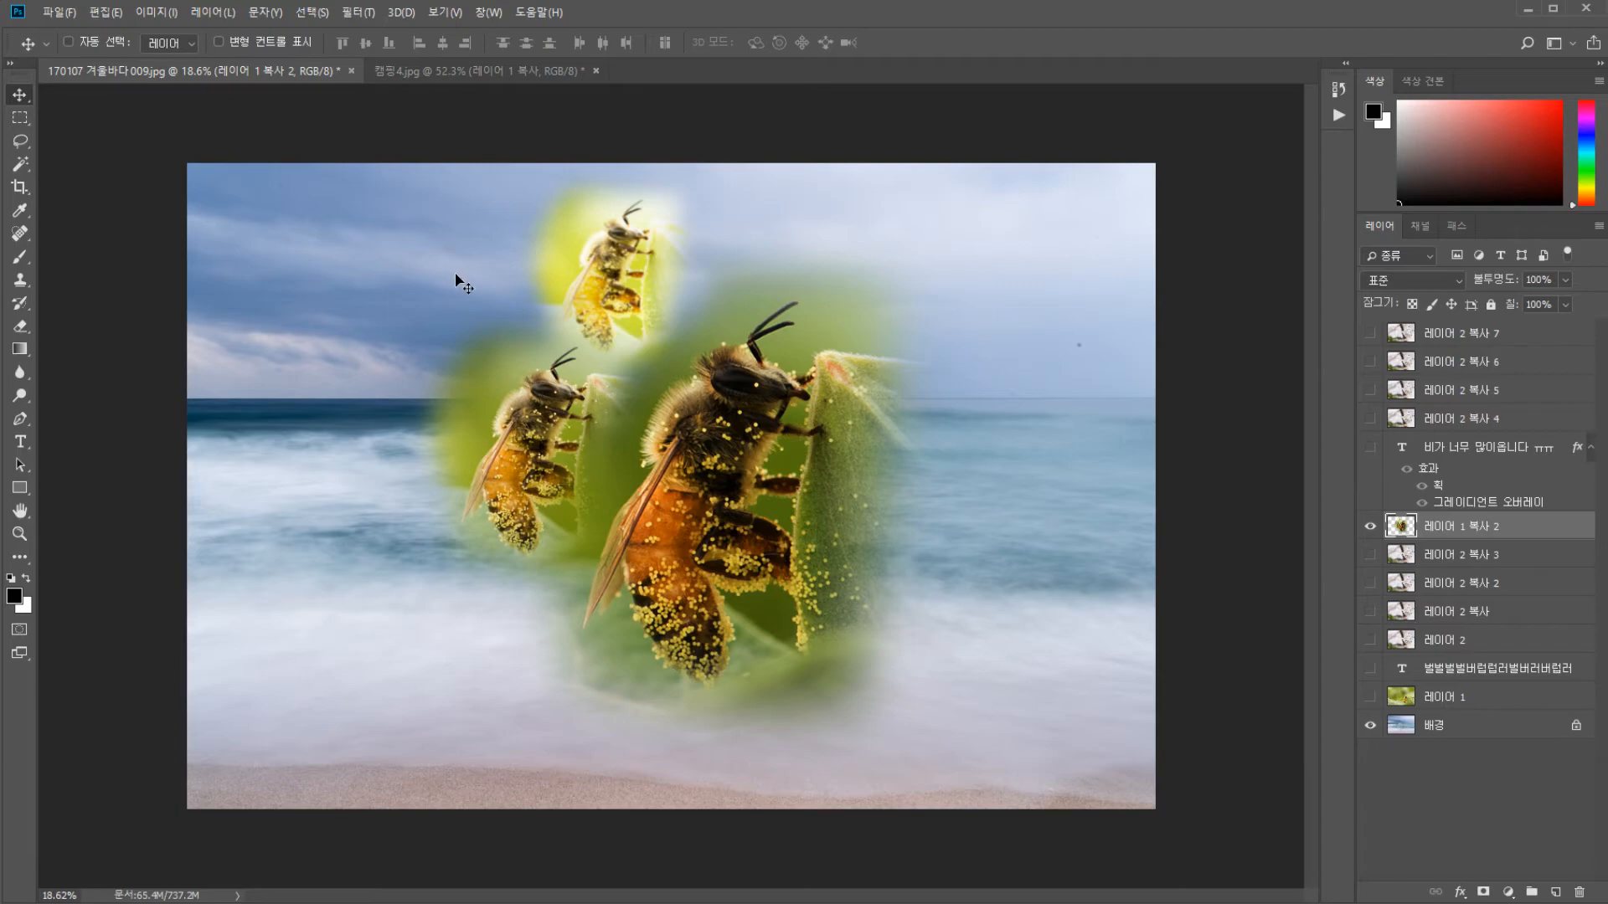
Save the layered document in Photoshop PSD format under the name 레이어, with maximised compatibility
{"action": "key", "text": "ctrl+shift+s"}
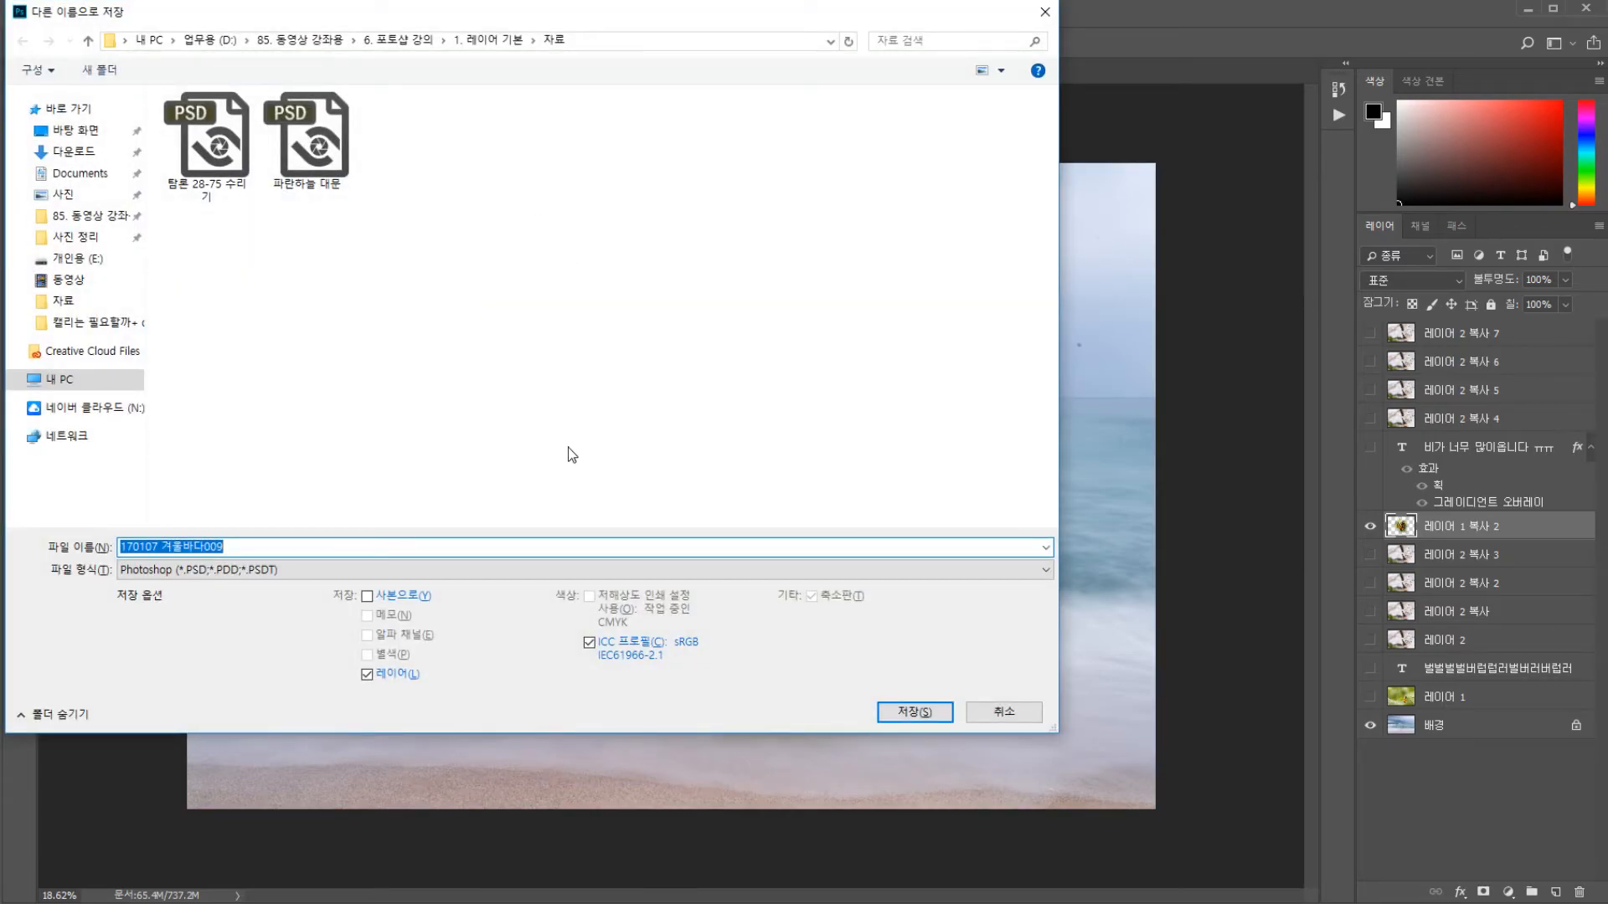
{"action": "left_click", "coordinate": [392, 569]}
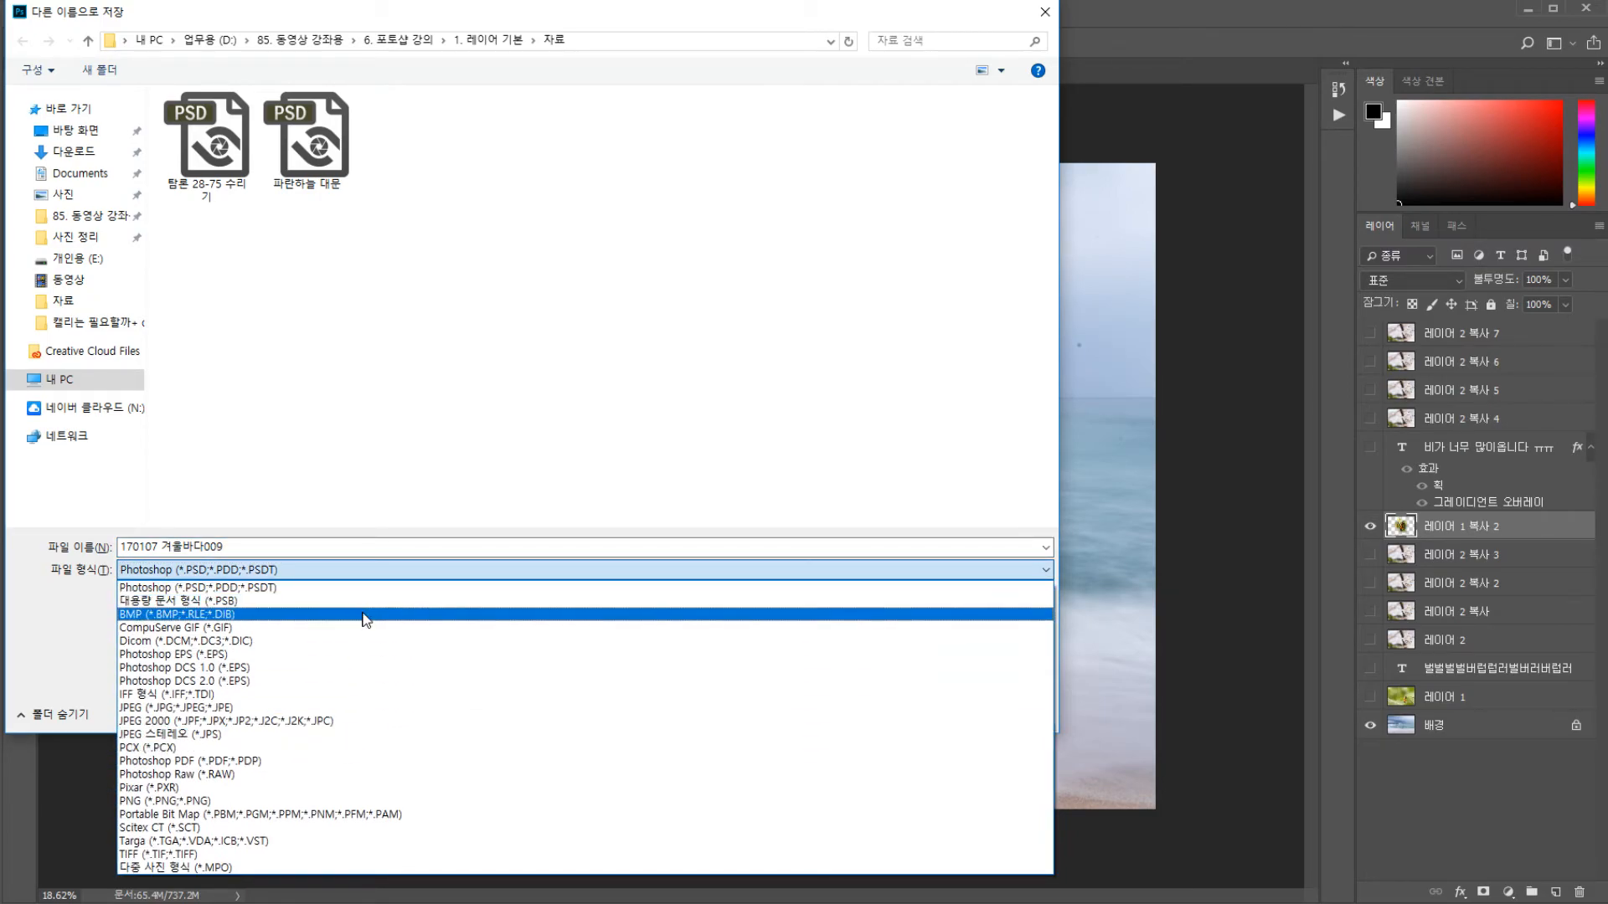
{"action": "left_click", "coordinate": [374, 586]}
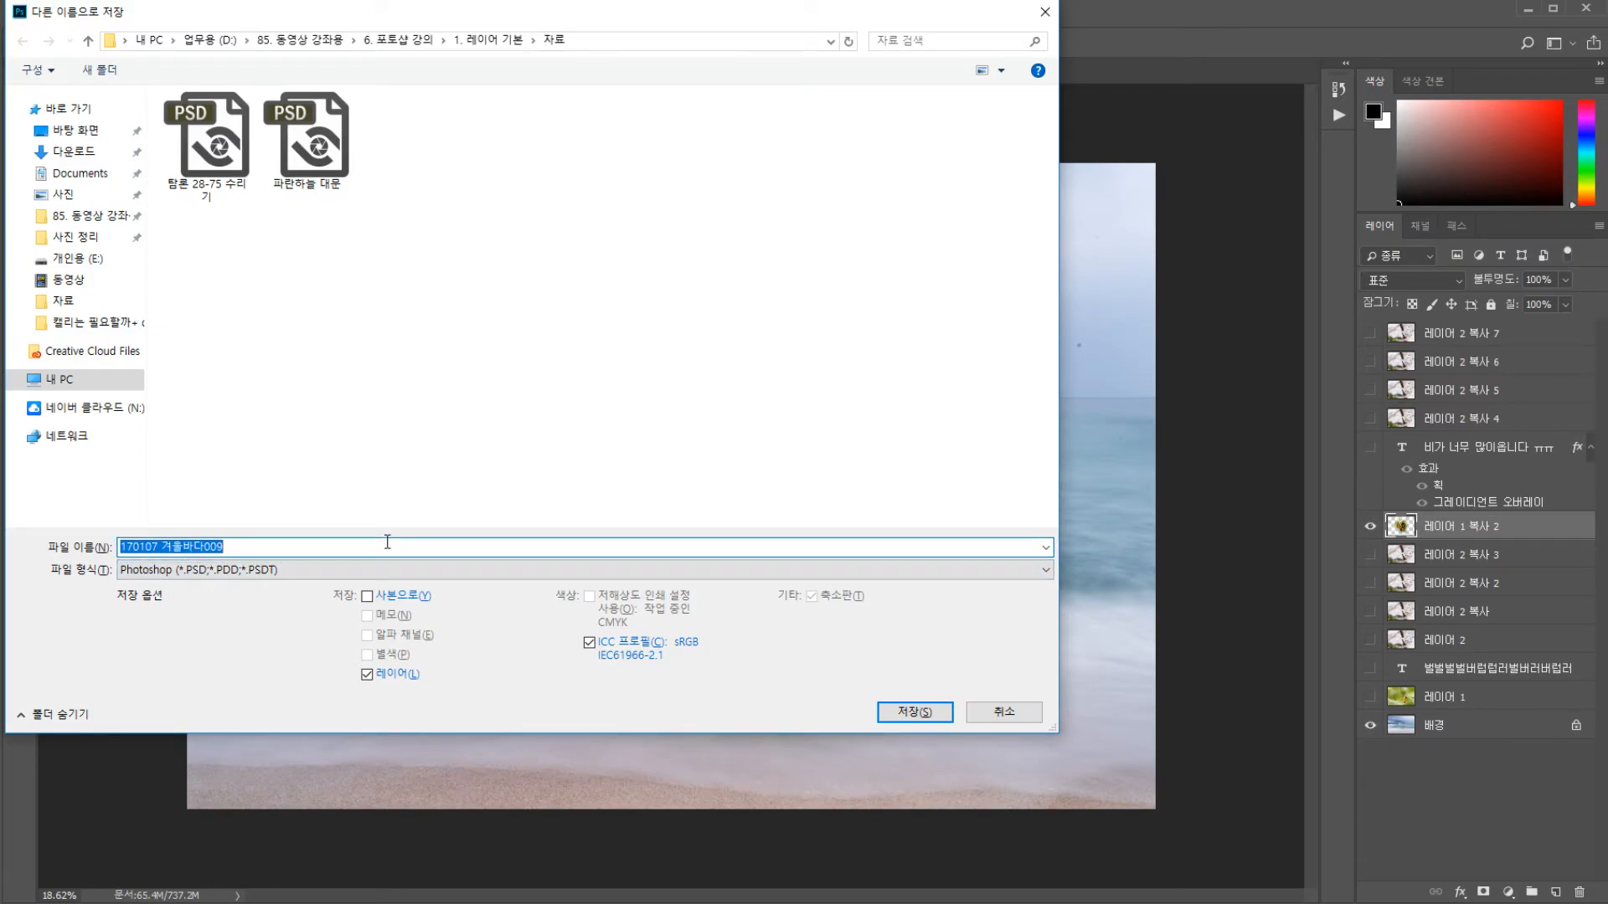
{"action": "type", "text": "ㅈ"}
{"action": "type", "text": "레이어"}
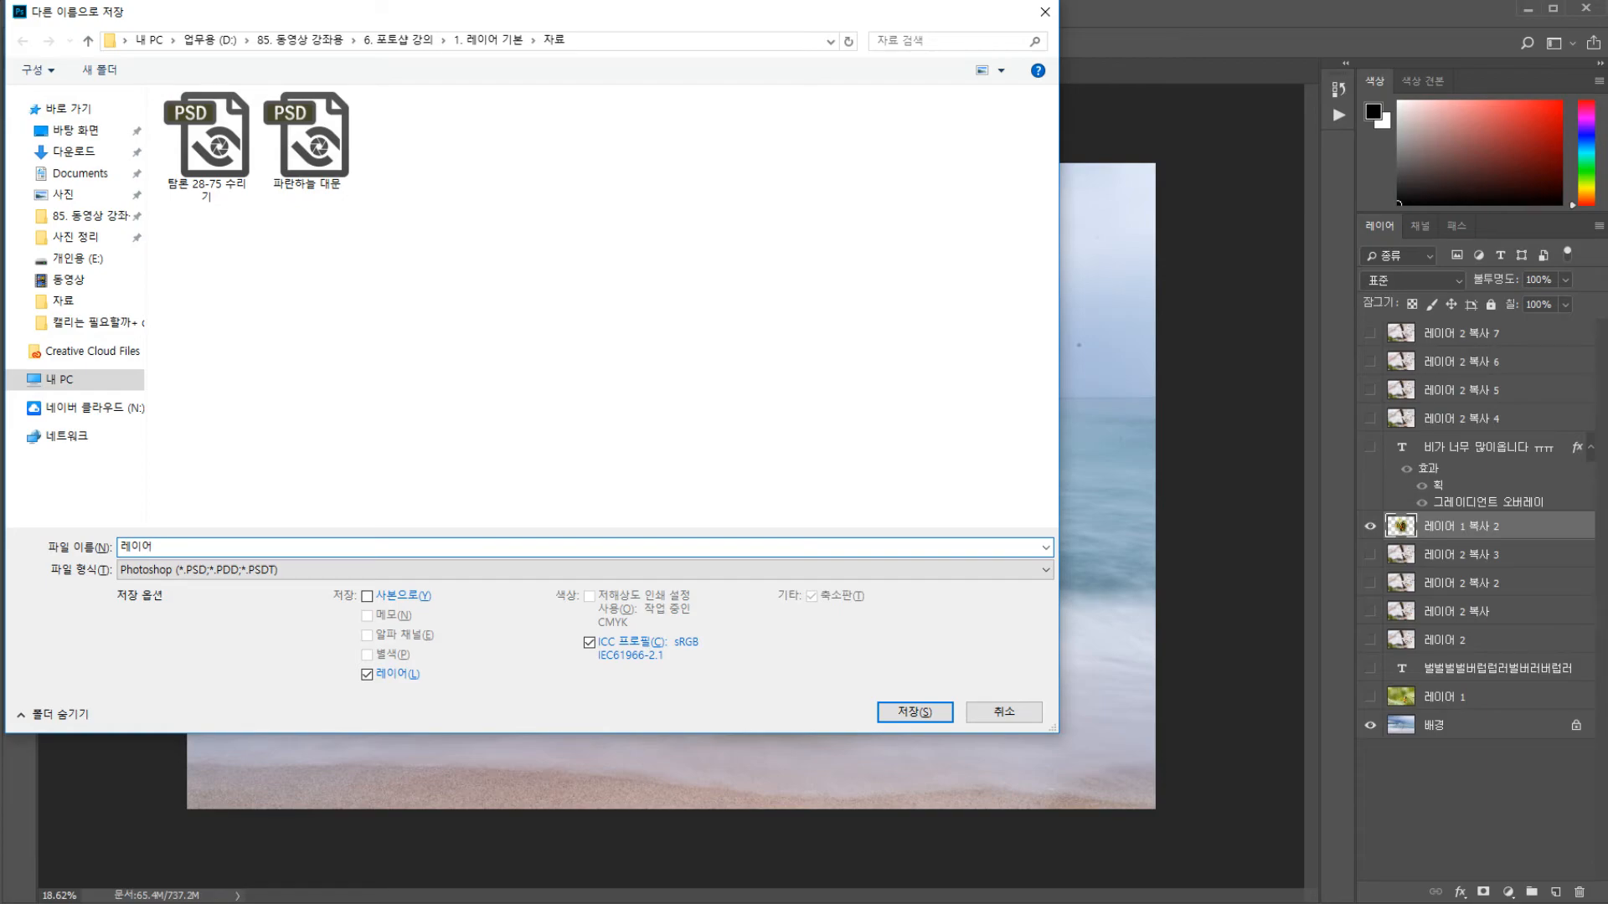
{"action": "key", "text": "Return"}
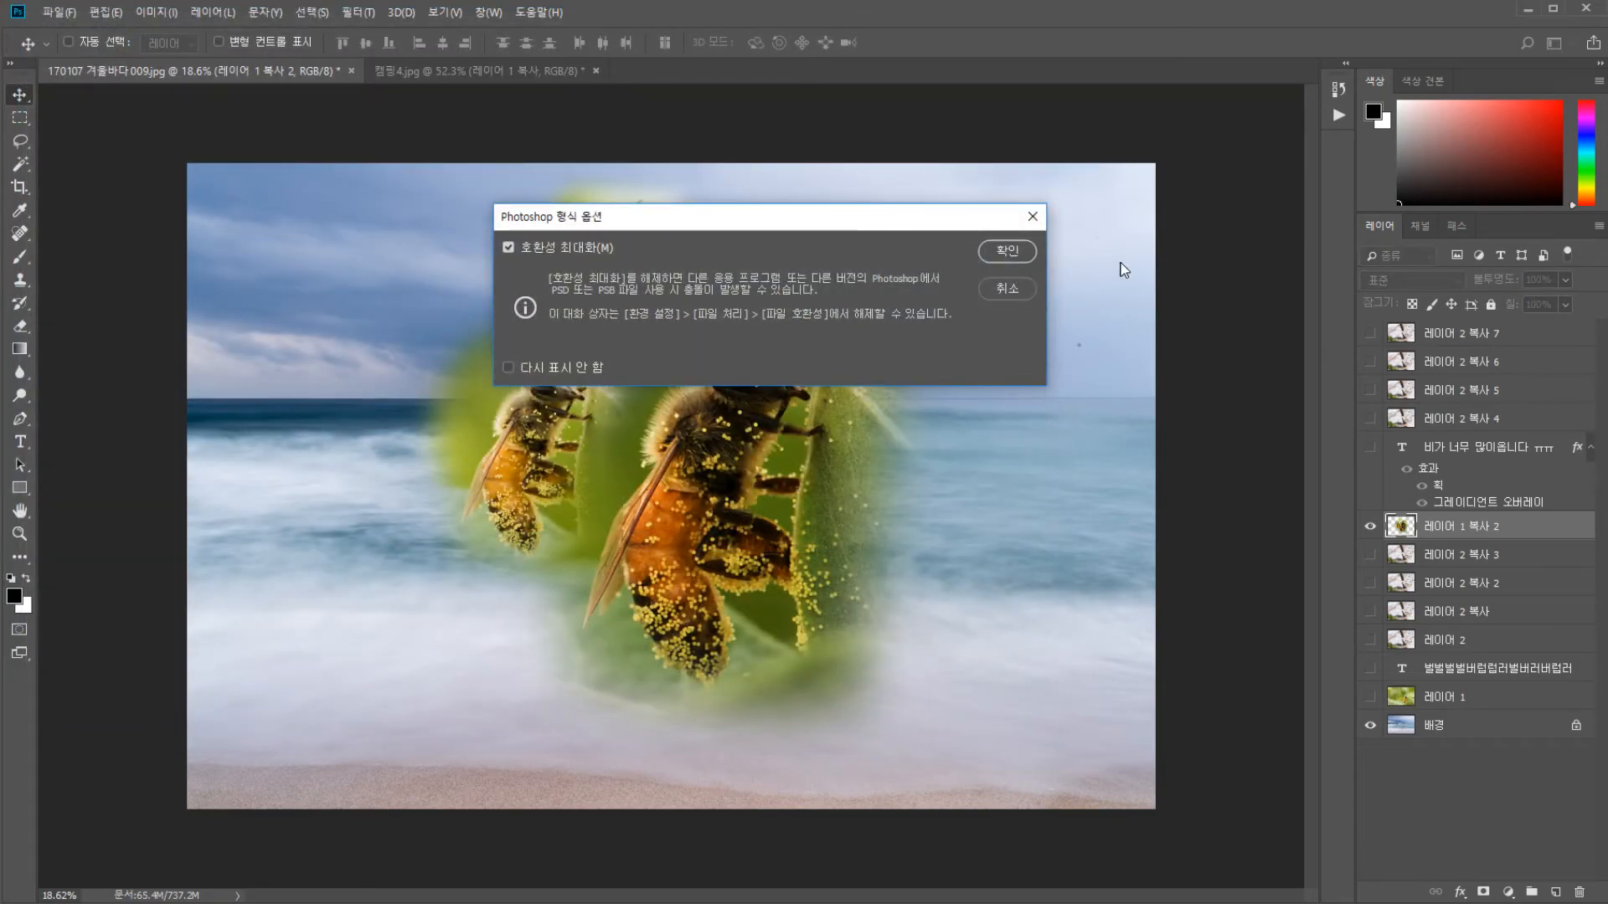
{"action": "left_click", "coordinate": [1006, 252]}
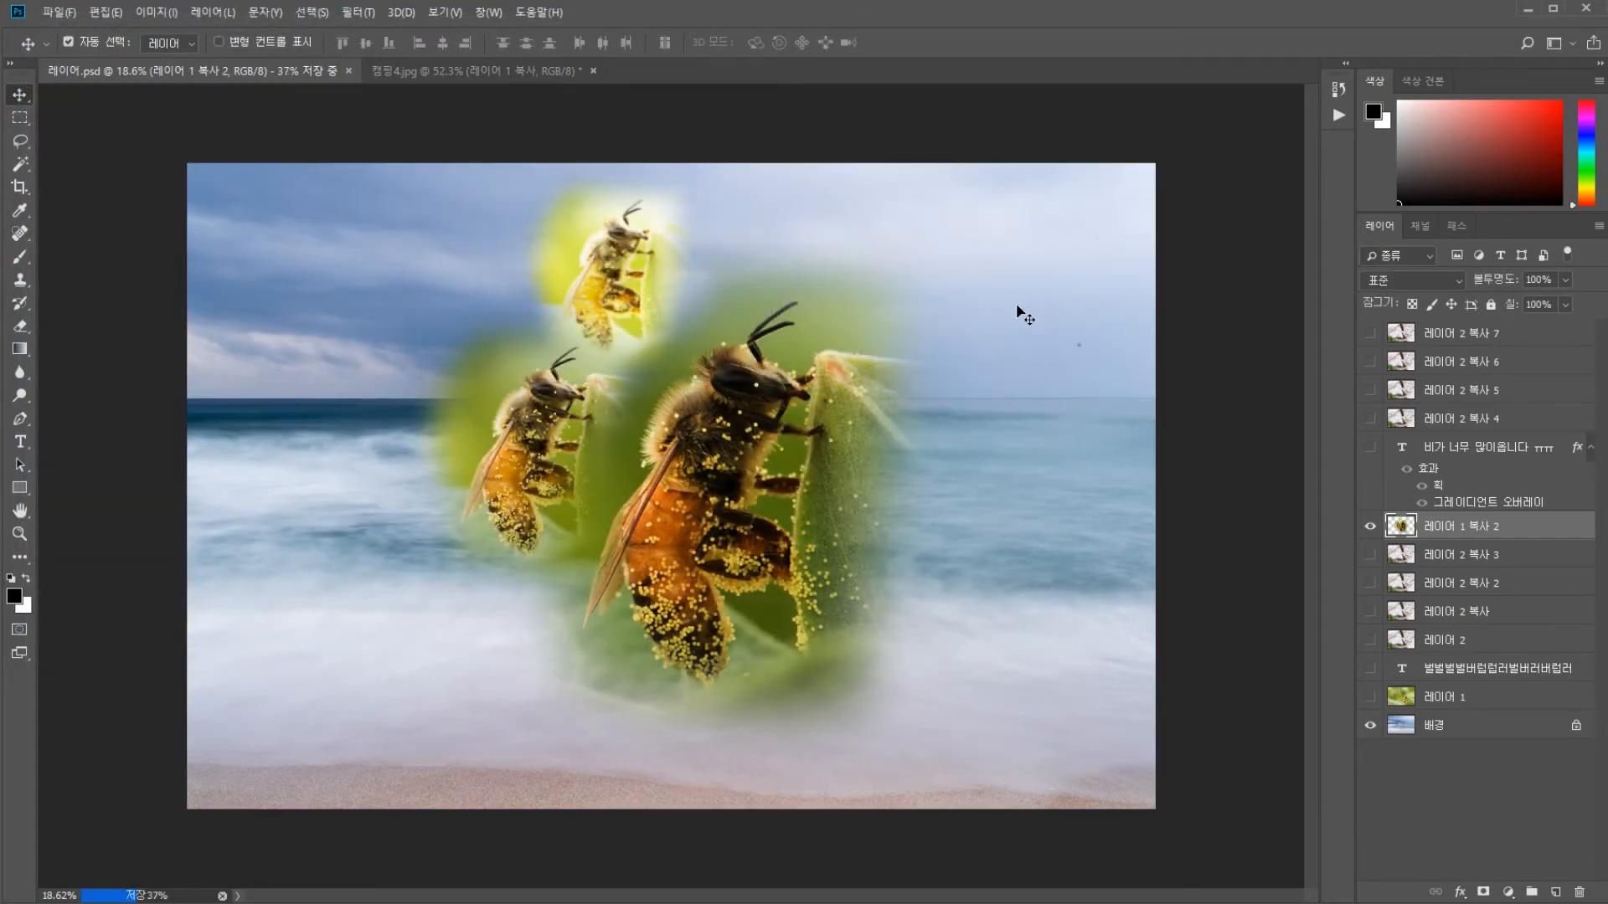
{"action": "key", "text": "ctrl"}
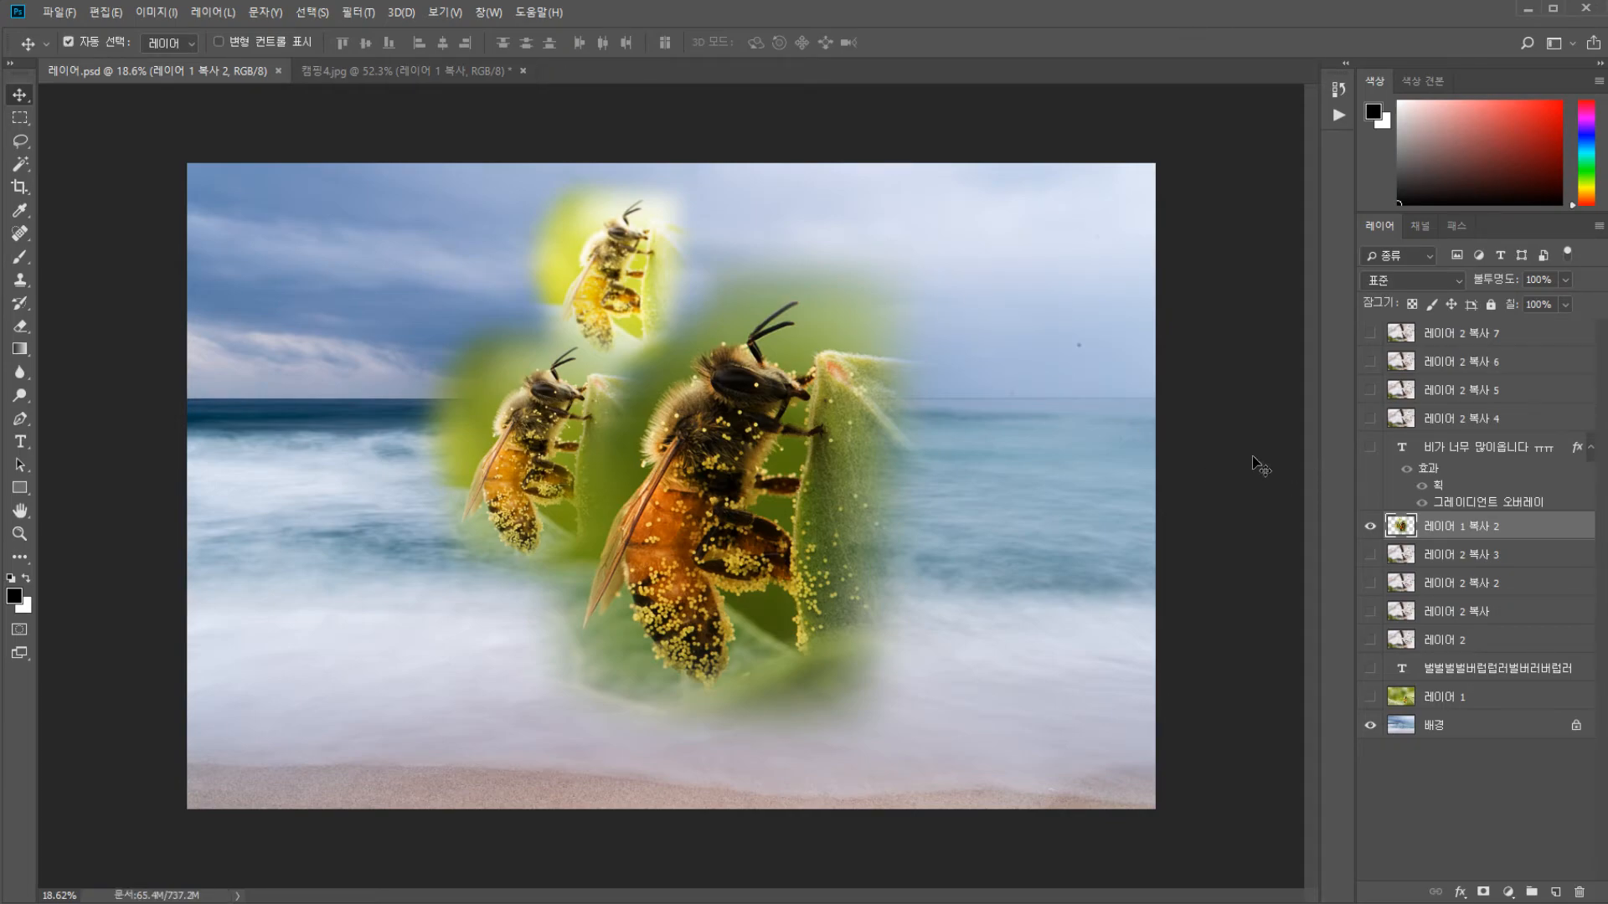
Save a copy of the bee document in JPEG format under the name 레이어, without replacing the existing PSD file
{"action": "key", "text": "ctrl+shift+s"}
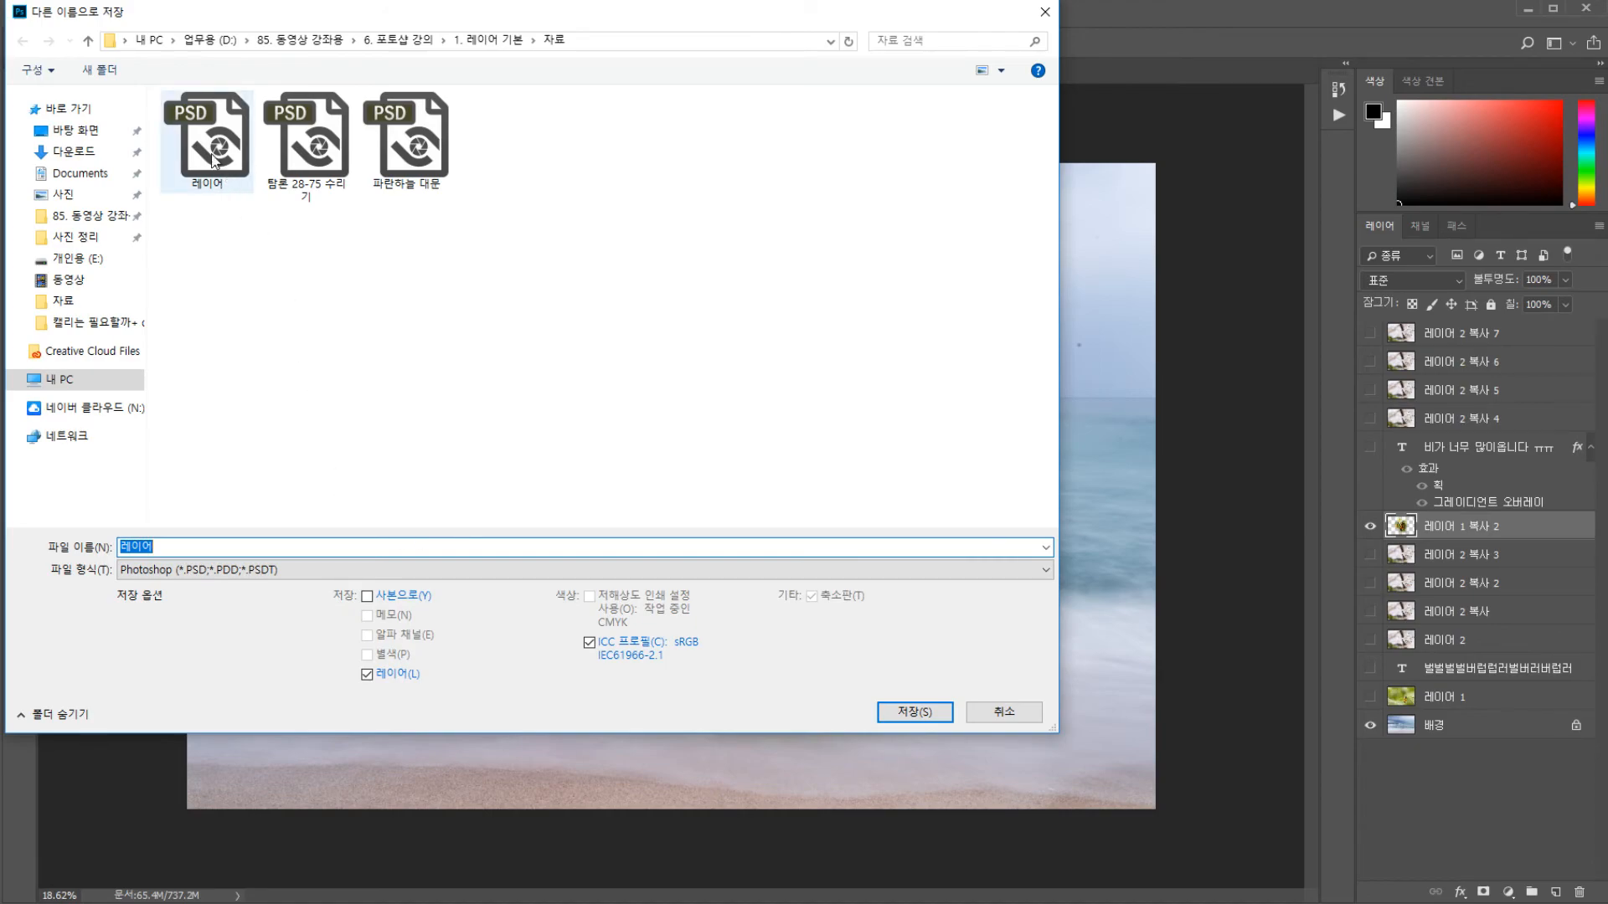
{"action": "left_click", "coordinate": [198, 570]}
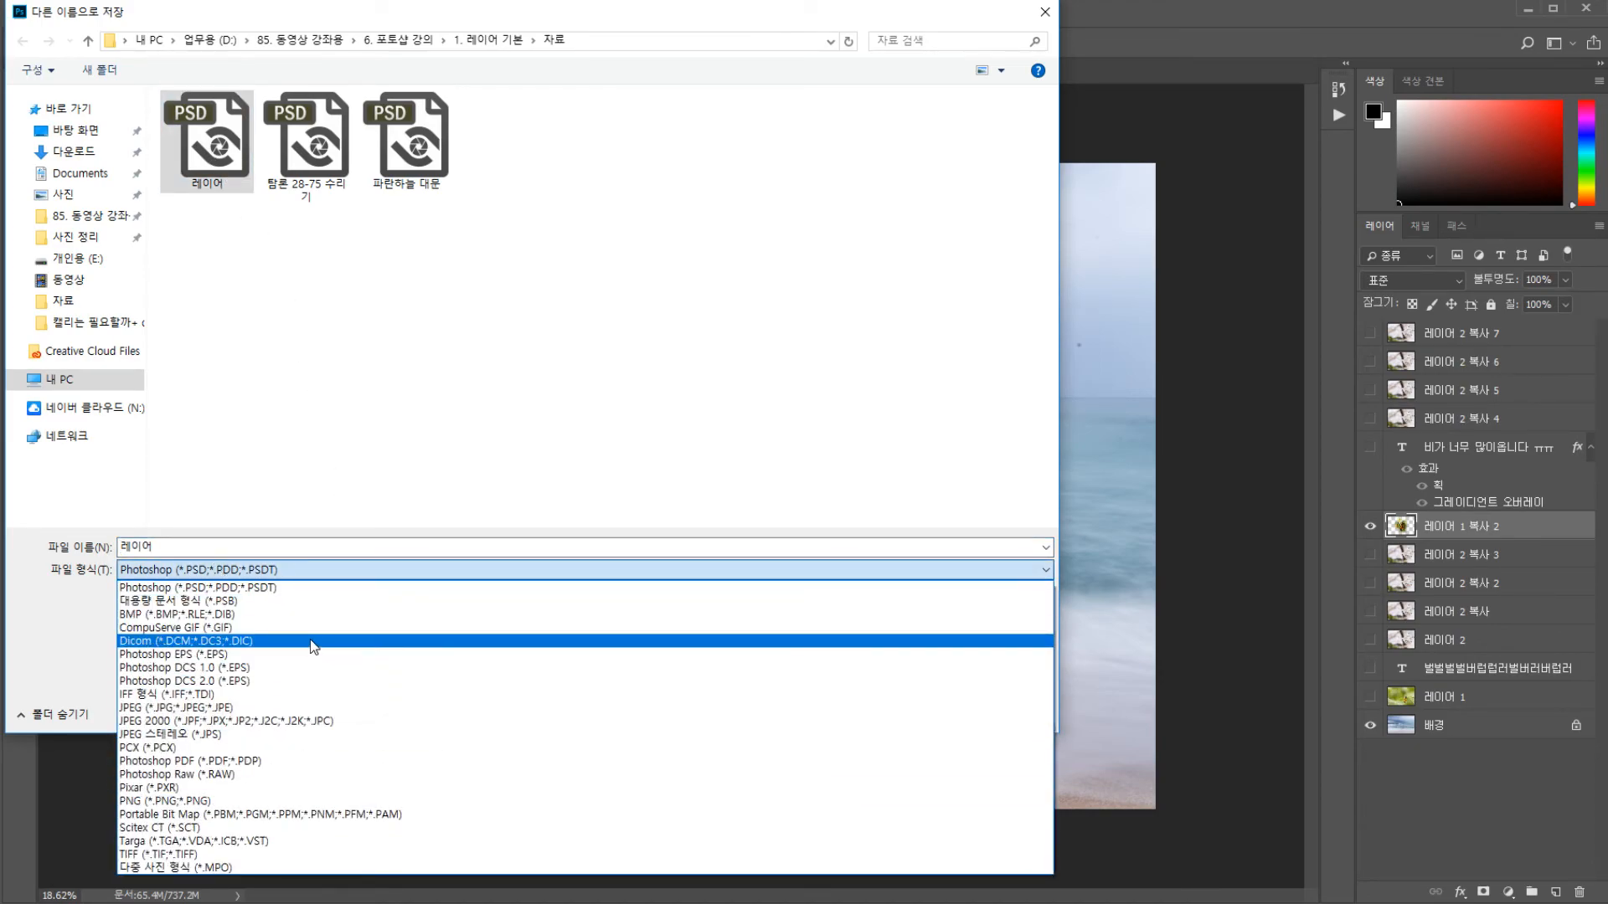
{"action": "left_click", "coordinate": [469, 708]}
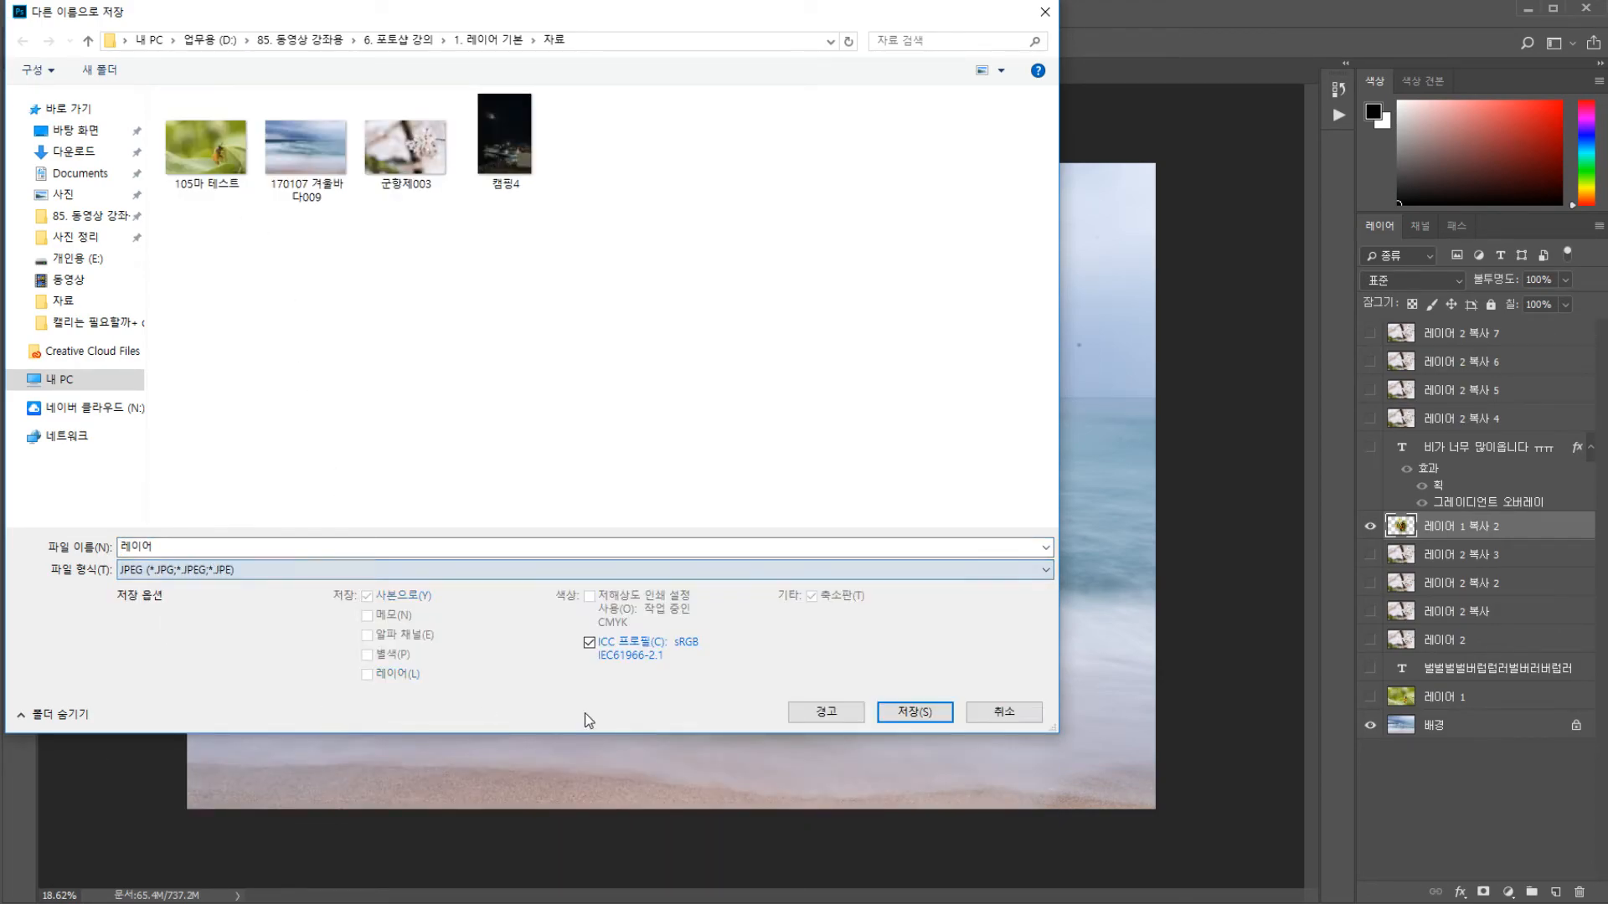
{"action": "left_click", "coordinate": [909, 712]}
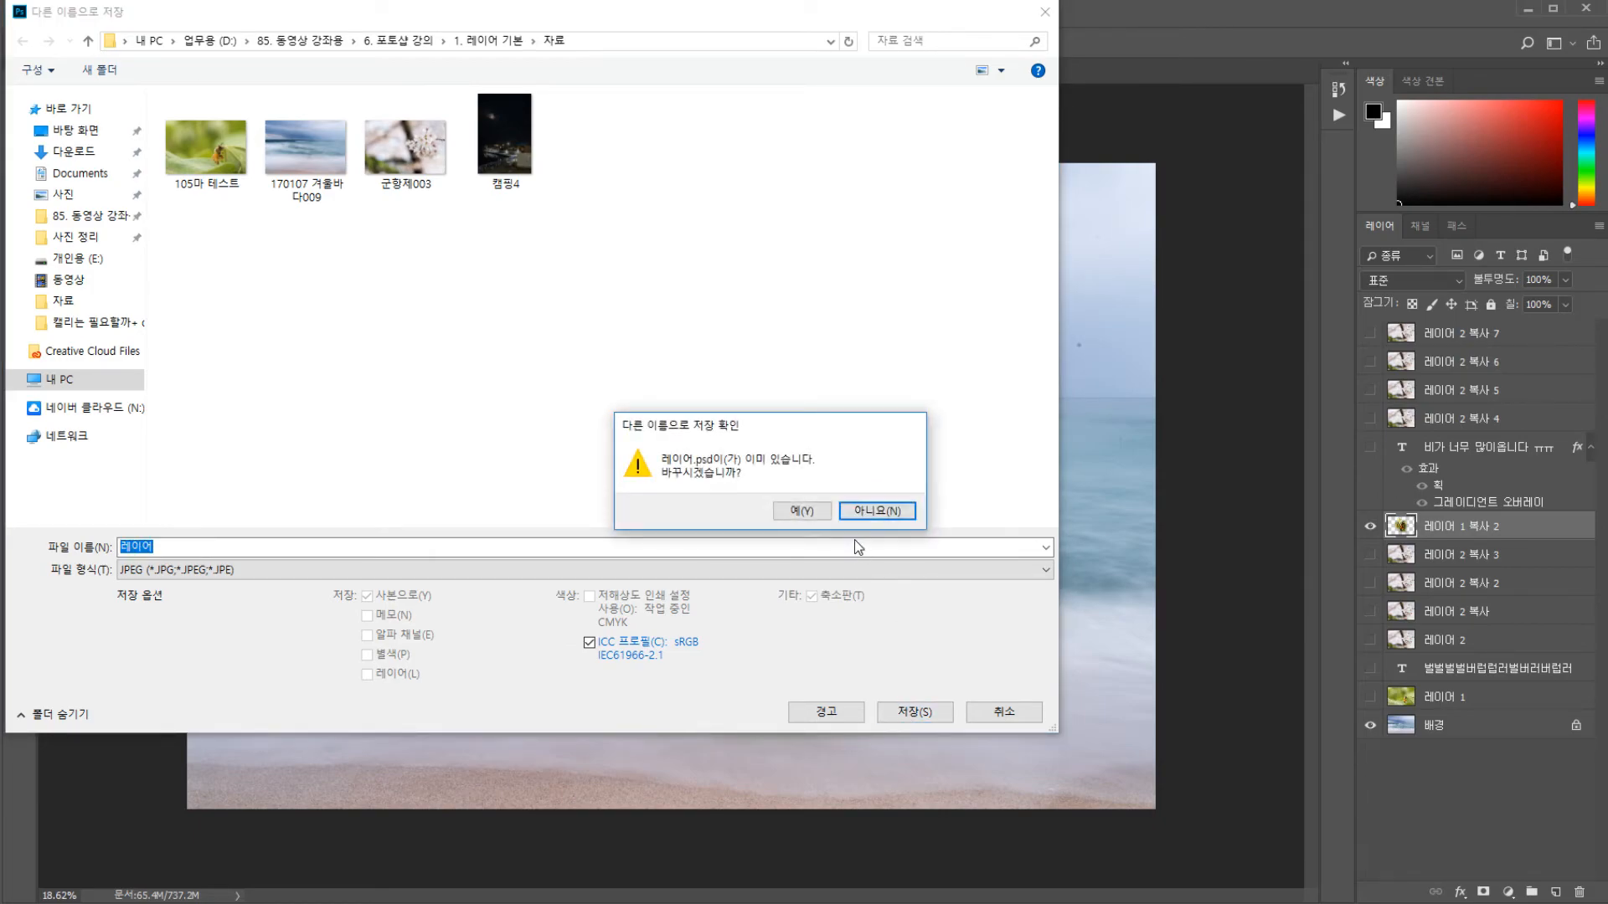
{"action": "left_click", "coordinate": [871, 512]}
{"action": "left_click", "coordinate": [503, 570]}
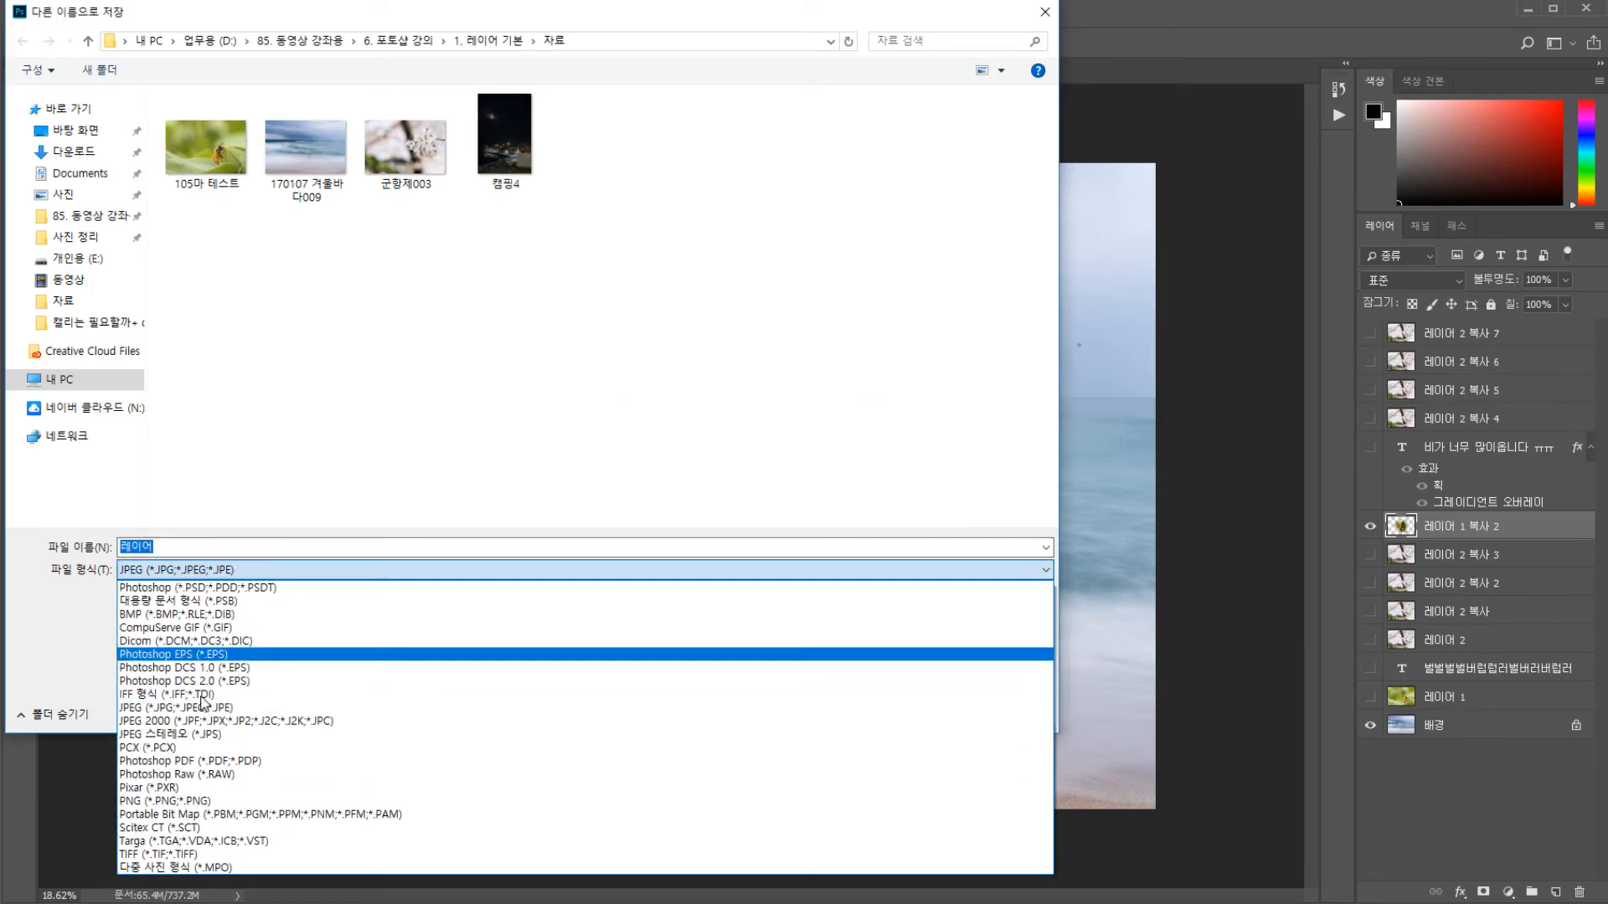
{"action": "left_click", "coordinate": [203, 706]}
{"action": "left_click", "coordinate": [284, 545]}
{"action": "key", "text": "BackSpace"}
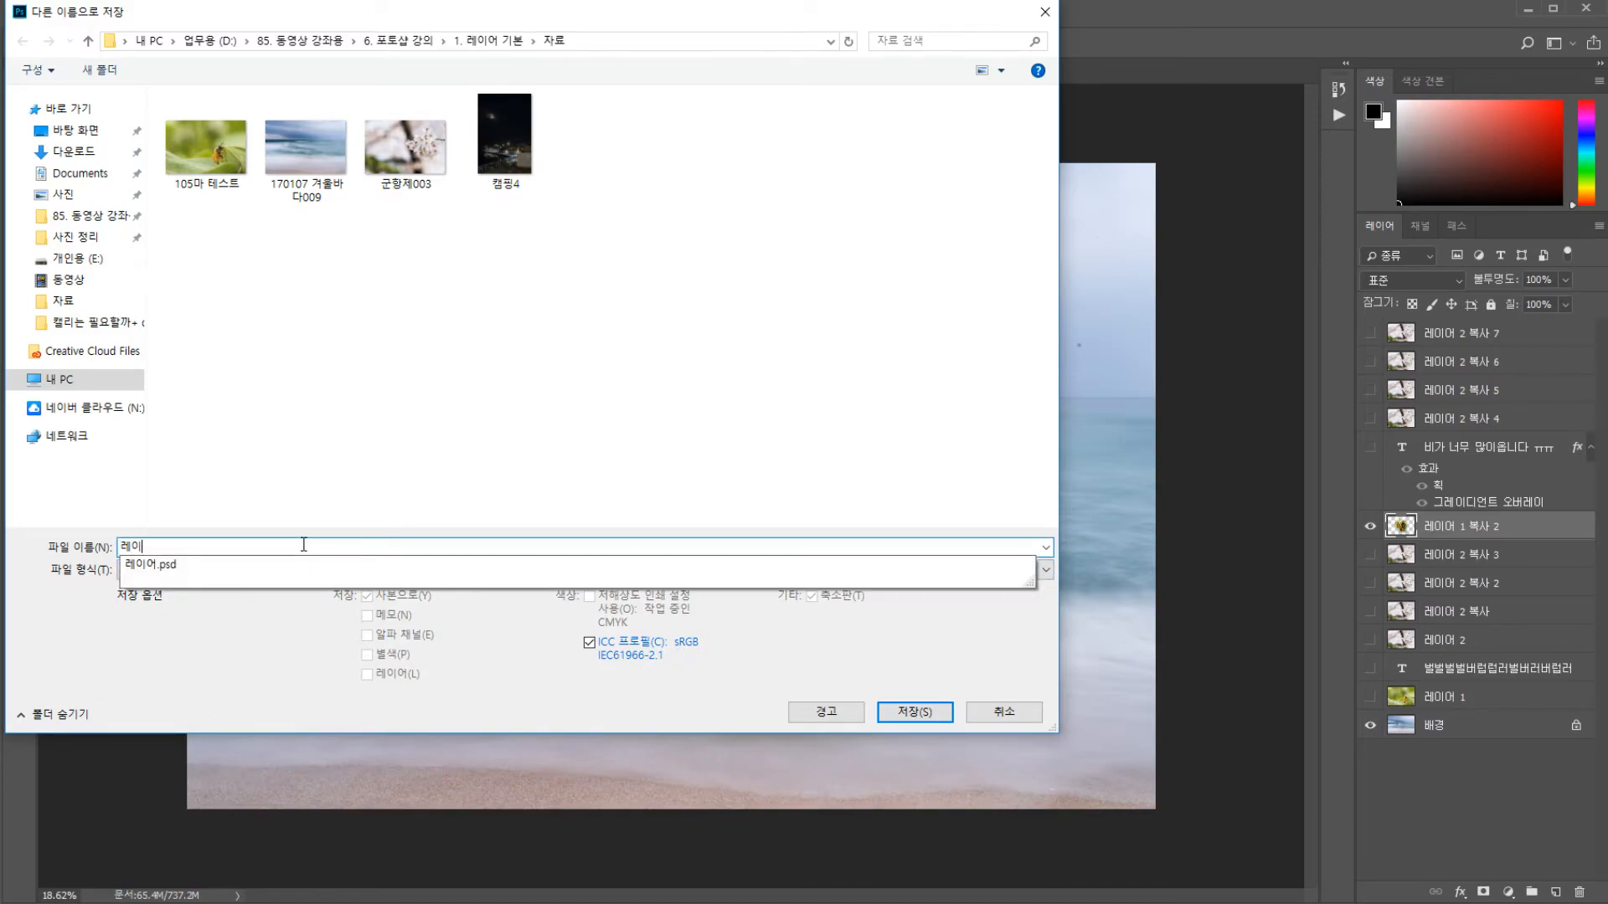
{"action": "key", "text": "Return"}
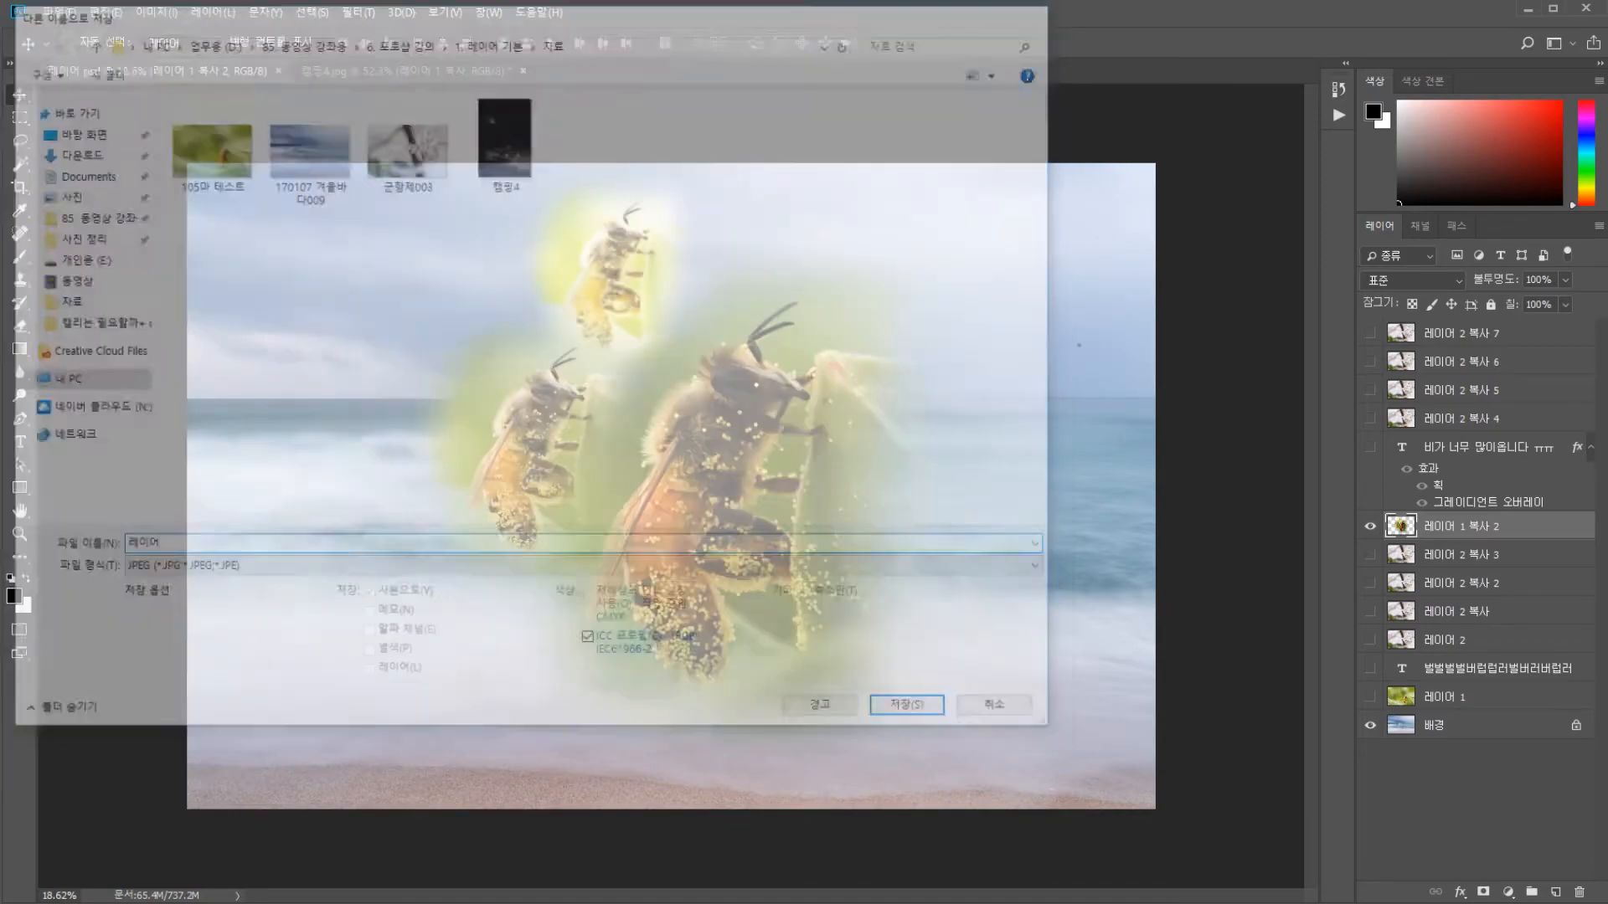
{"action": "left_click", "coordinate": [907, 219]}
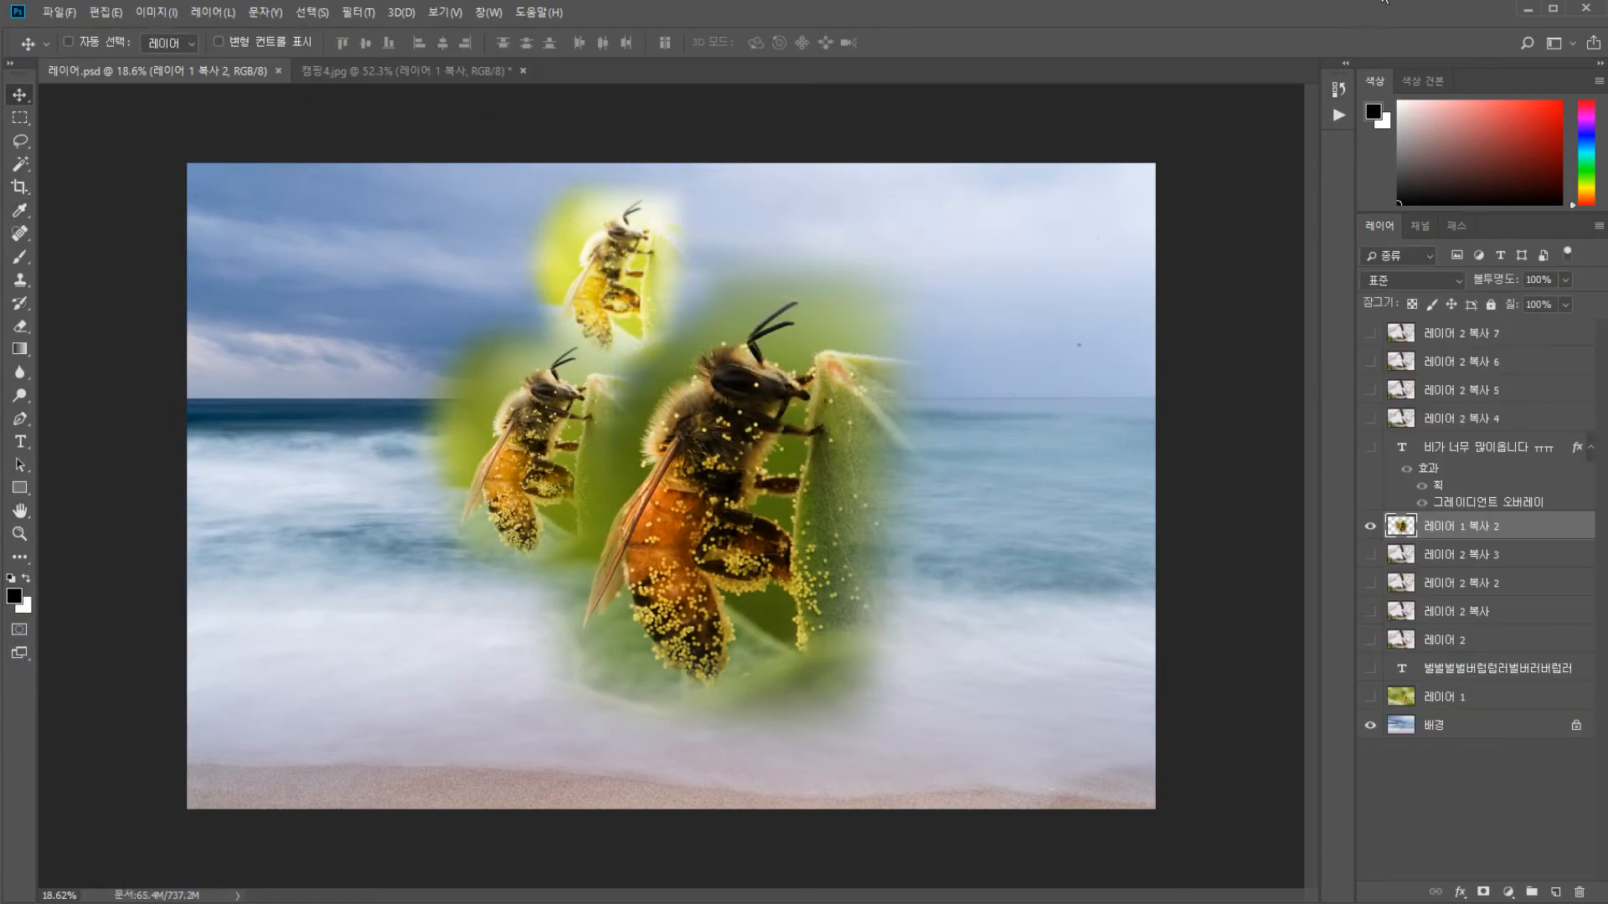
Switch to File Explorer and check the file size of the JPEG 레이어 in its properties
{"action": "key", "text": "alt+Tab"}
{"action": "left_click", "coordinate": [926, 434]}
{"action": "left_click", "coordinate": [998, 283]}
{"action": "left_click", "coordinate": [897, 302]}
{"action": "left_click", "coordinate": [766, 327]}
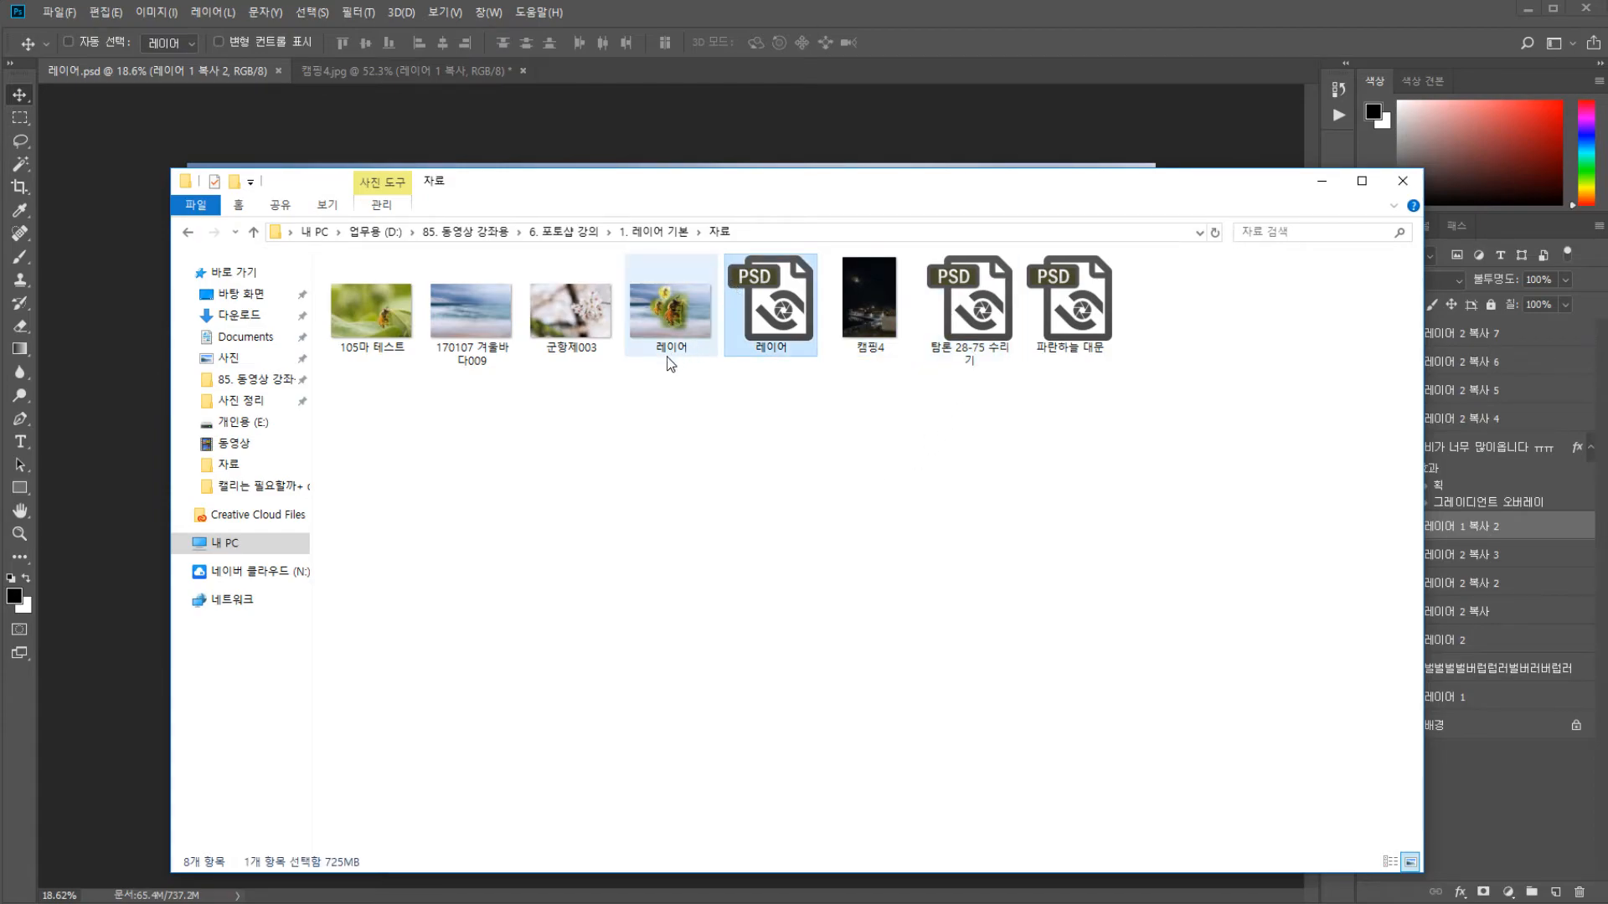
{"action": "left_click", "coordinate": [670, 327]}
{"action": "left_click", "coordinate": [768, 360], "text": "ctrl"}
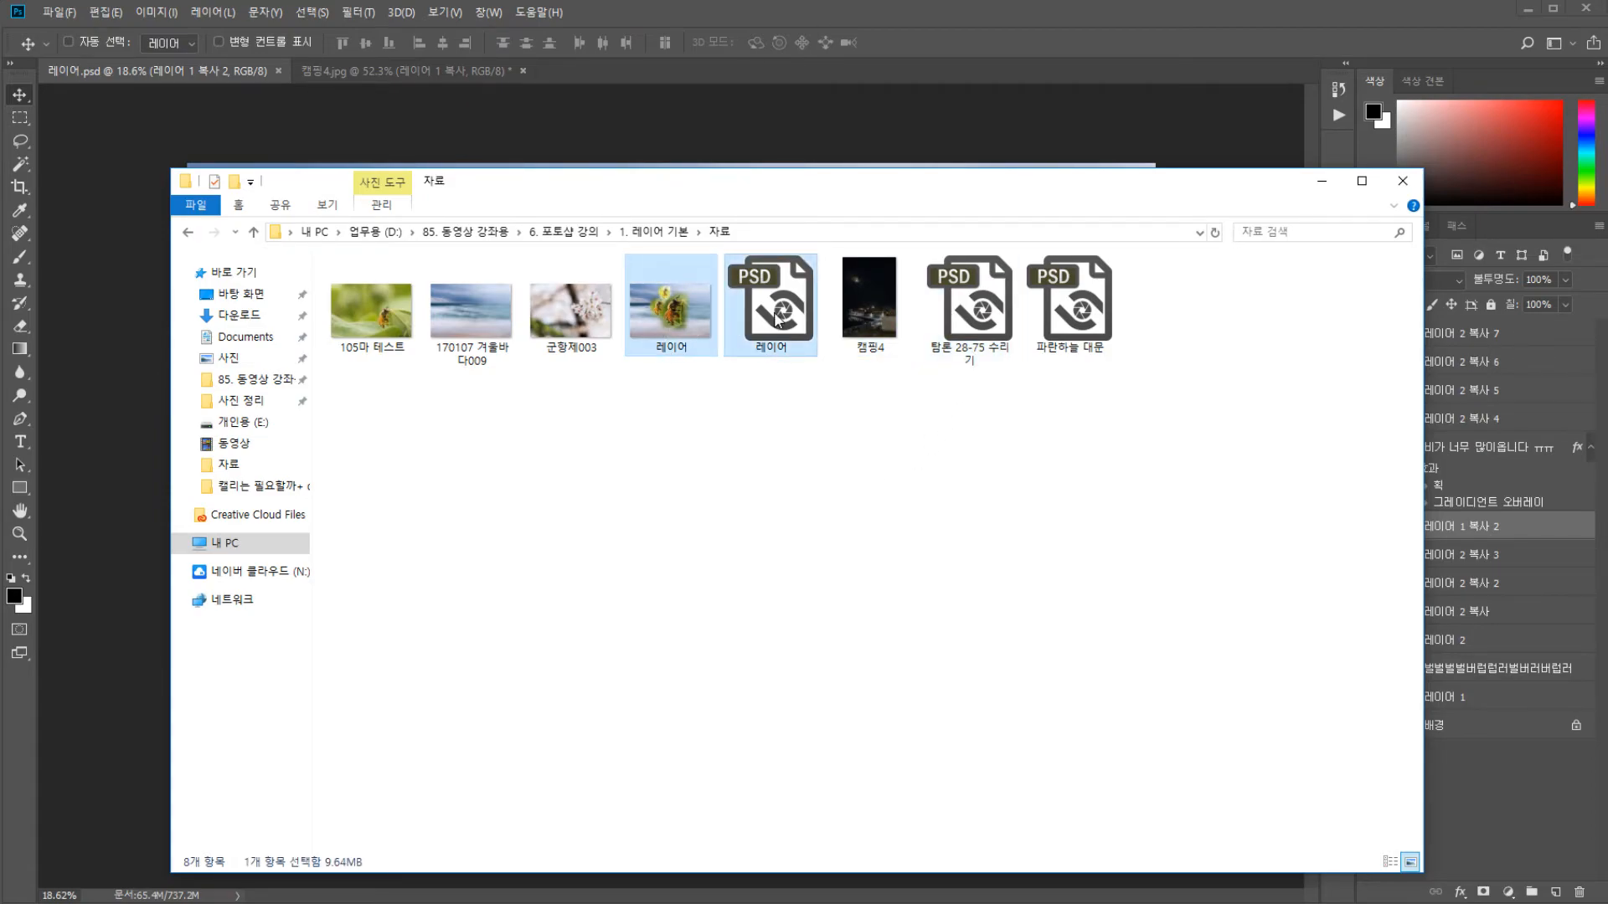
{"action": "left_click", "coordinate": [678, 315]}
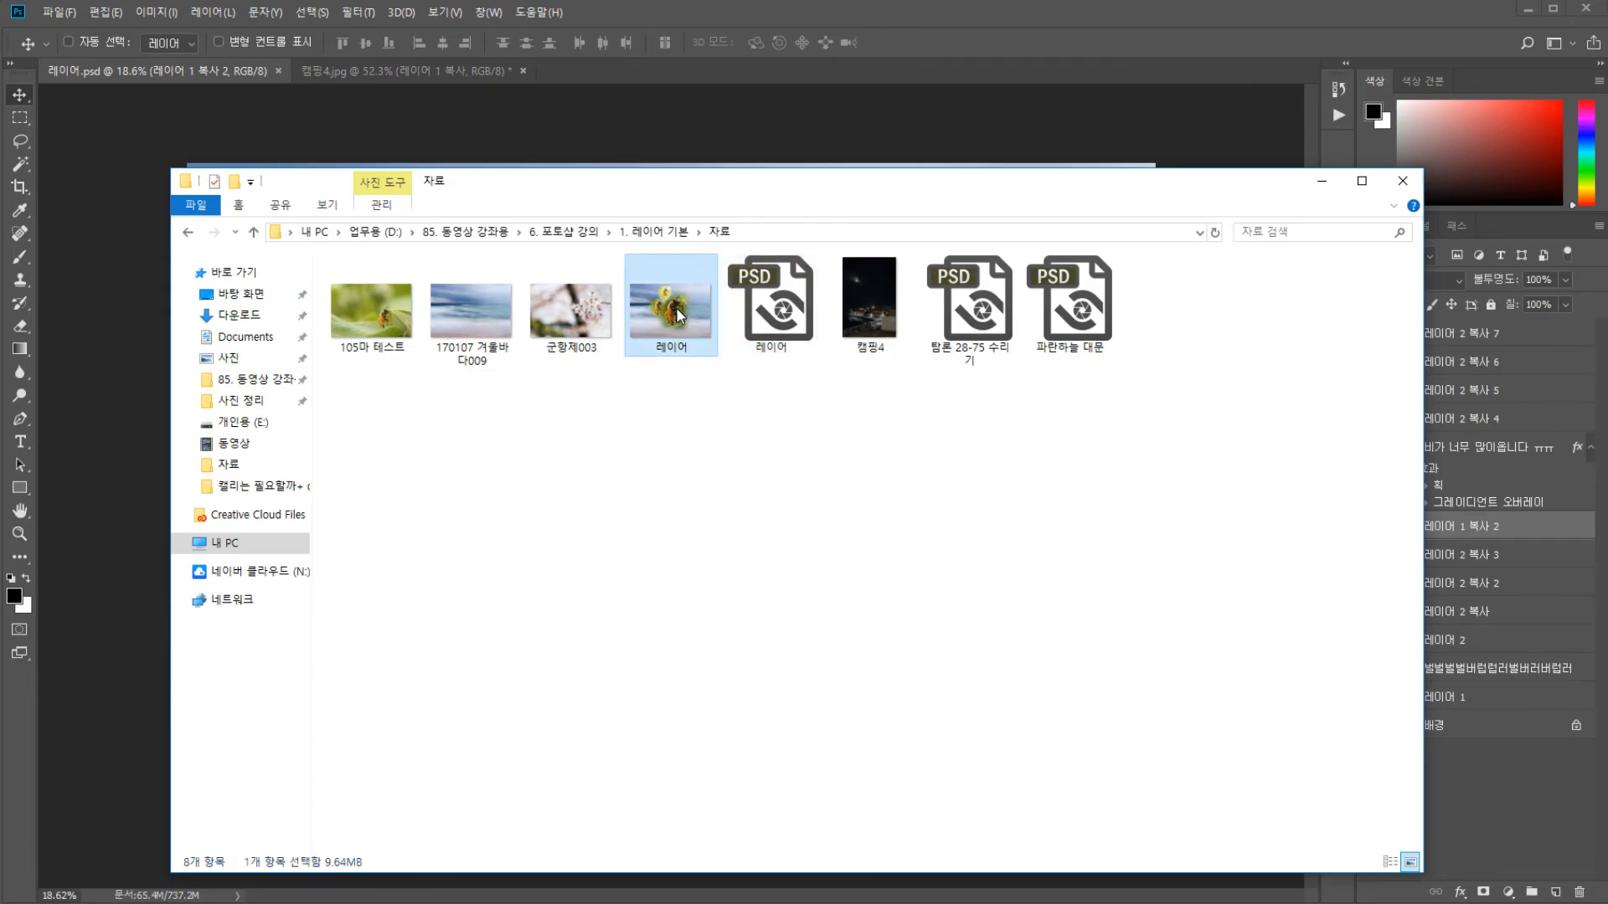
{"action": "key", "text": "alt+Return"}
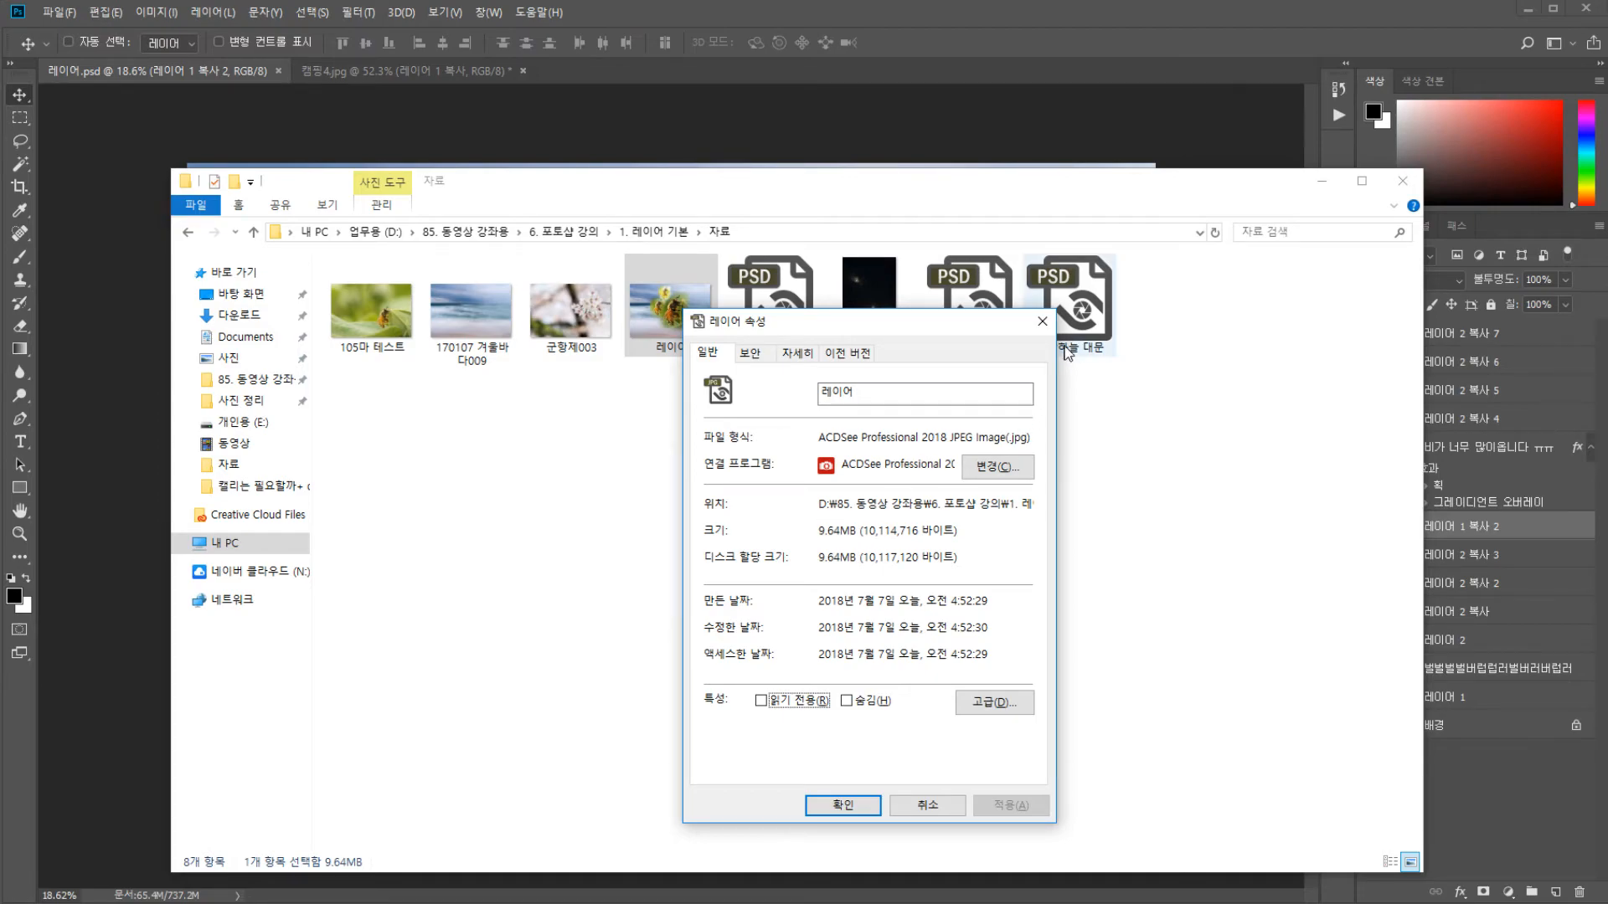
{"action": "left_click", "coordinate": [1042, 321]}
Check the file size of the PSD 레이어 in its properties, and close the properties
{"action": "left_click", "coordinate": [754, 310]}
{"action": "key", "text": "alt+Return"}
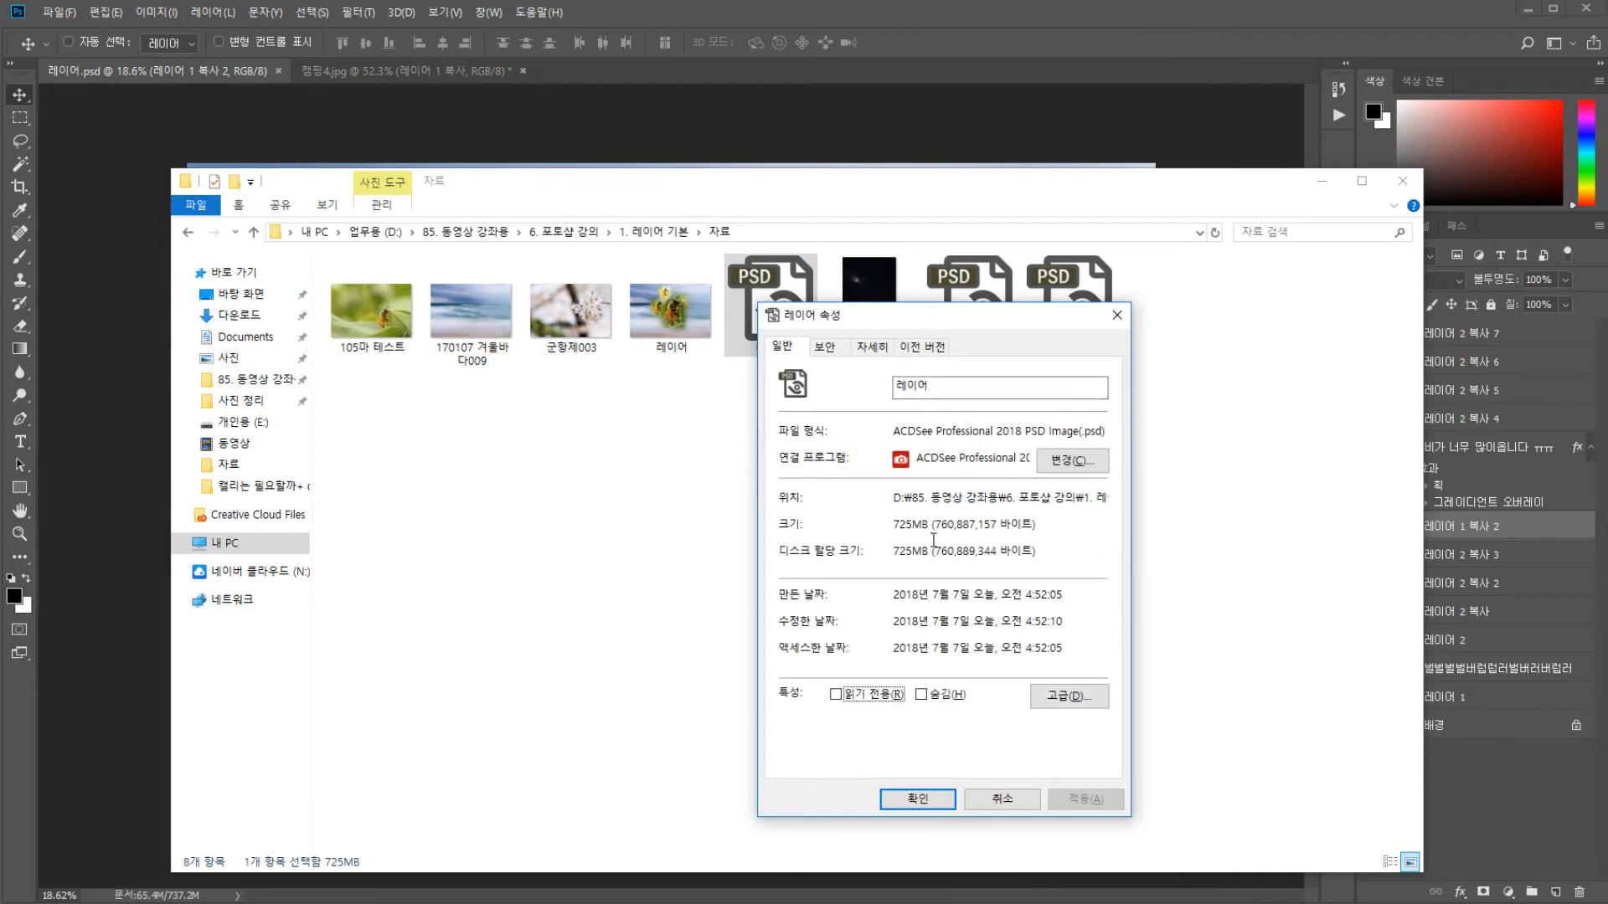
{"action": "left_click", "coordinate": [1117, 315]}
{"action": "left_click", "coordinate": [772, 467]}
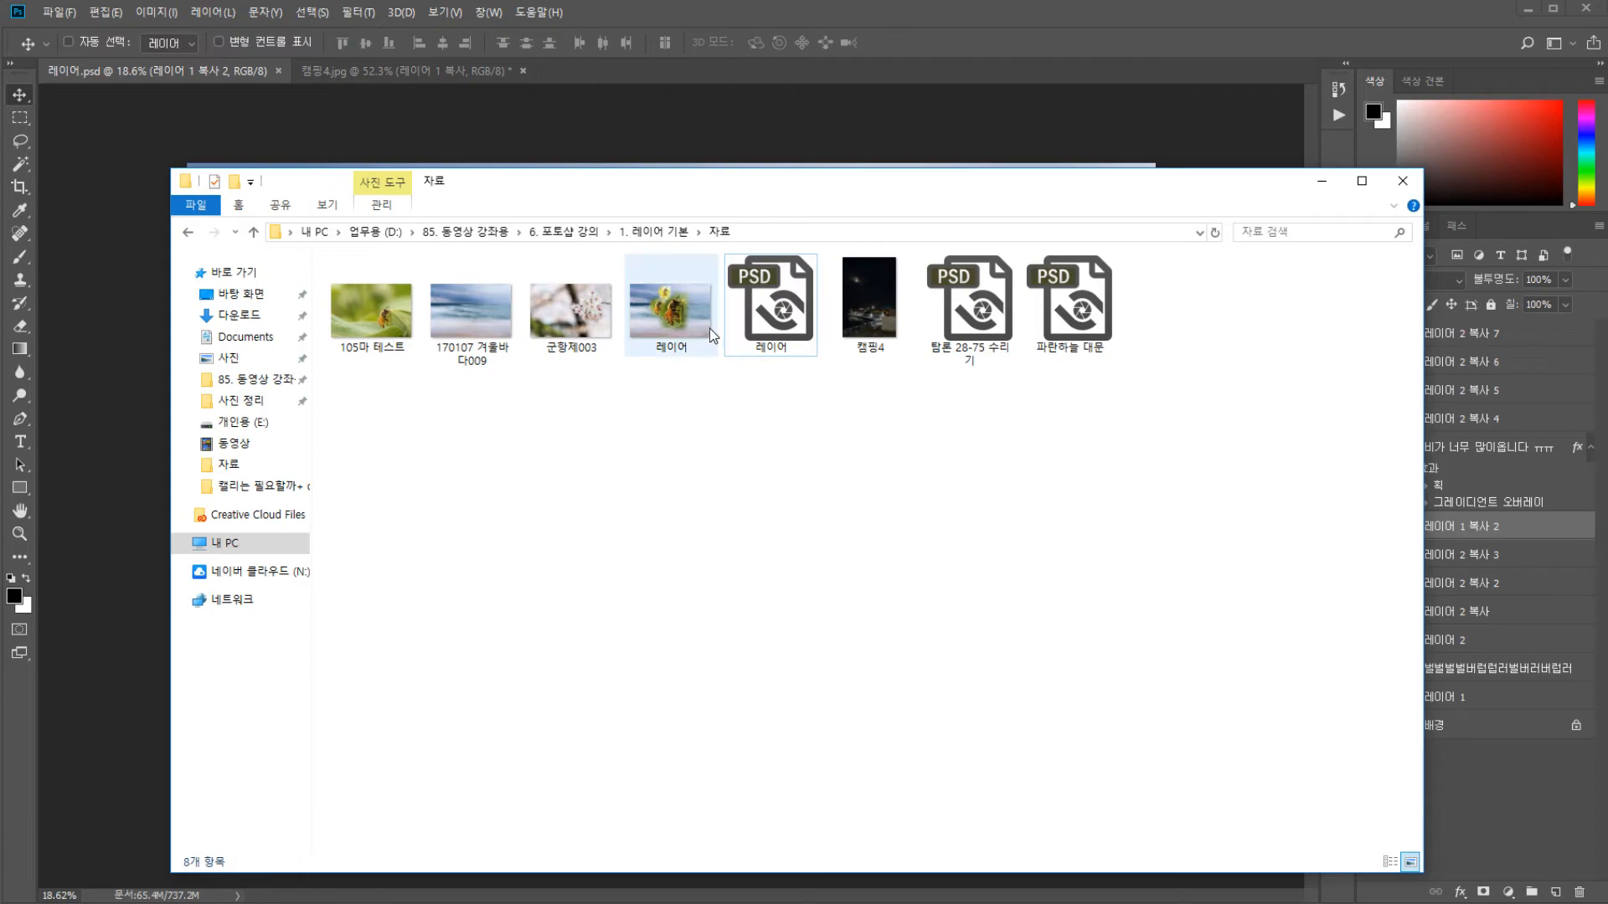
View the JPEG 레이어 full screen in the image viewer, and return to the folder
{"action": "left_click", "coordinate": [710, 328]}
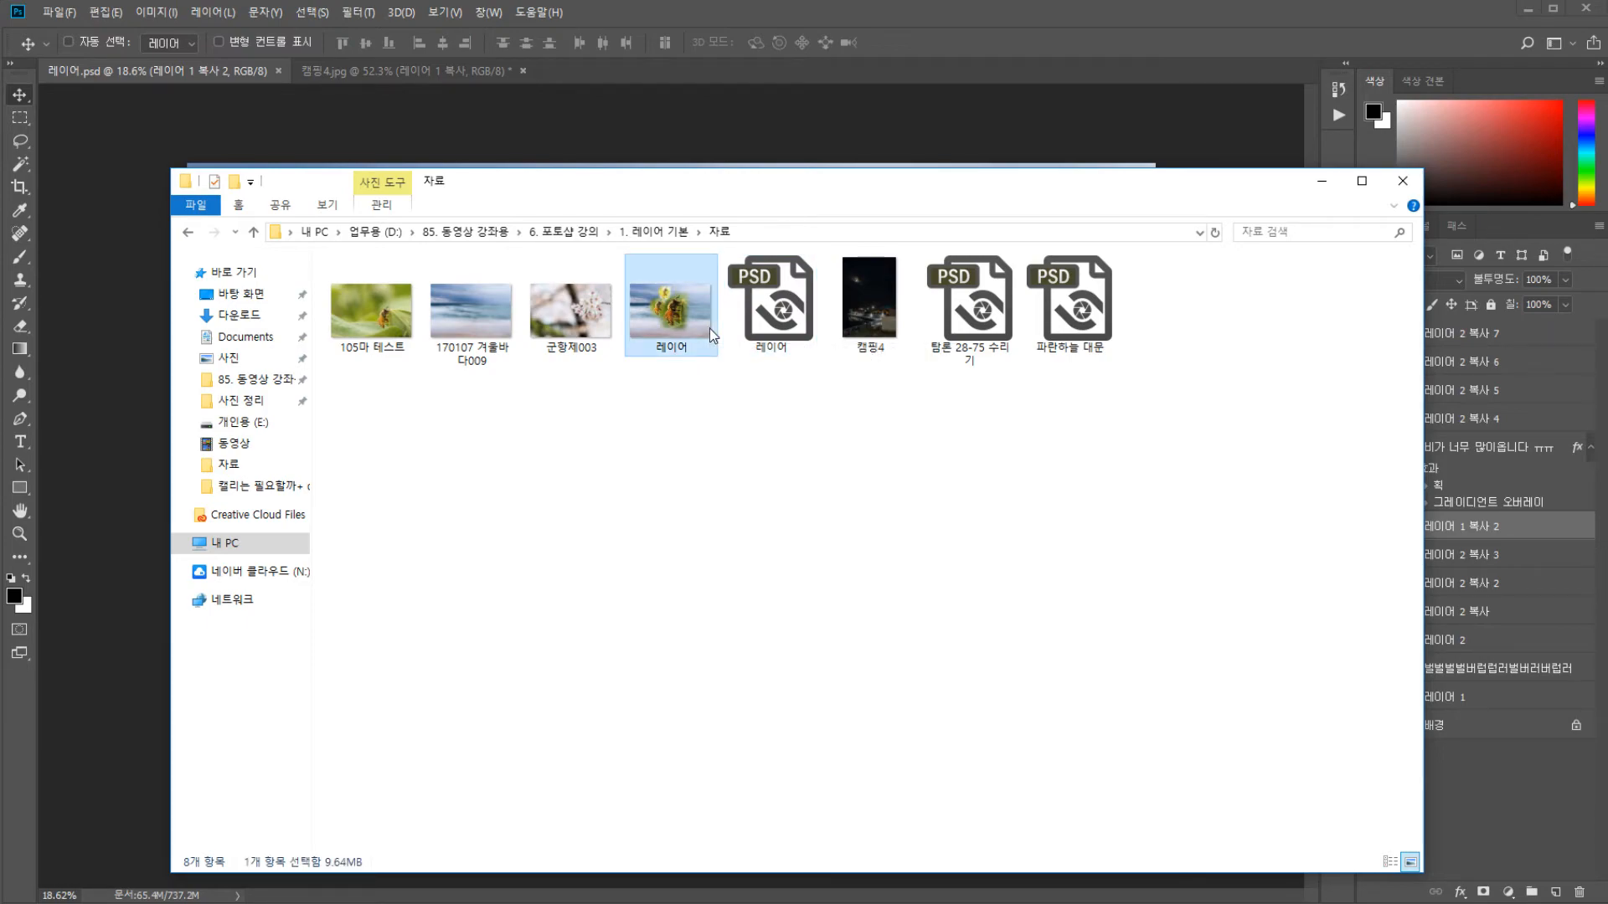
{"action": "double_click", "coordinate": [710, 328]}
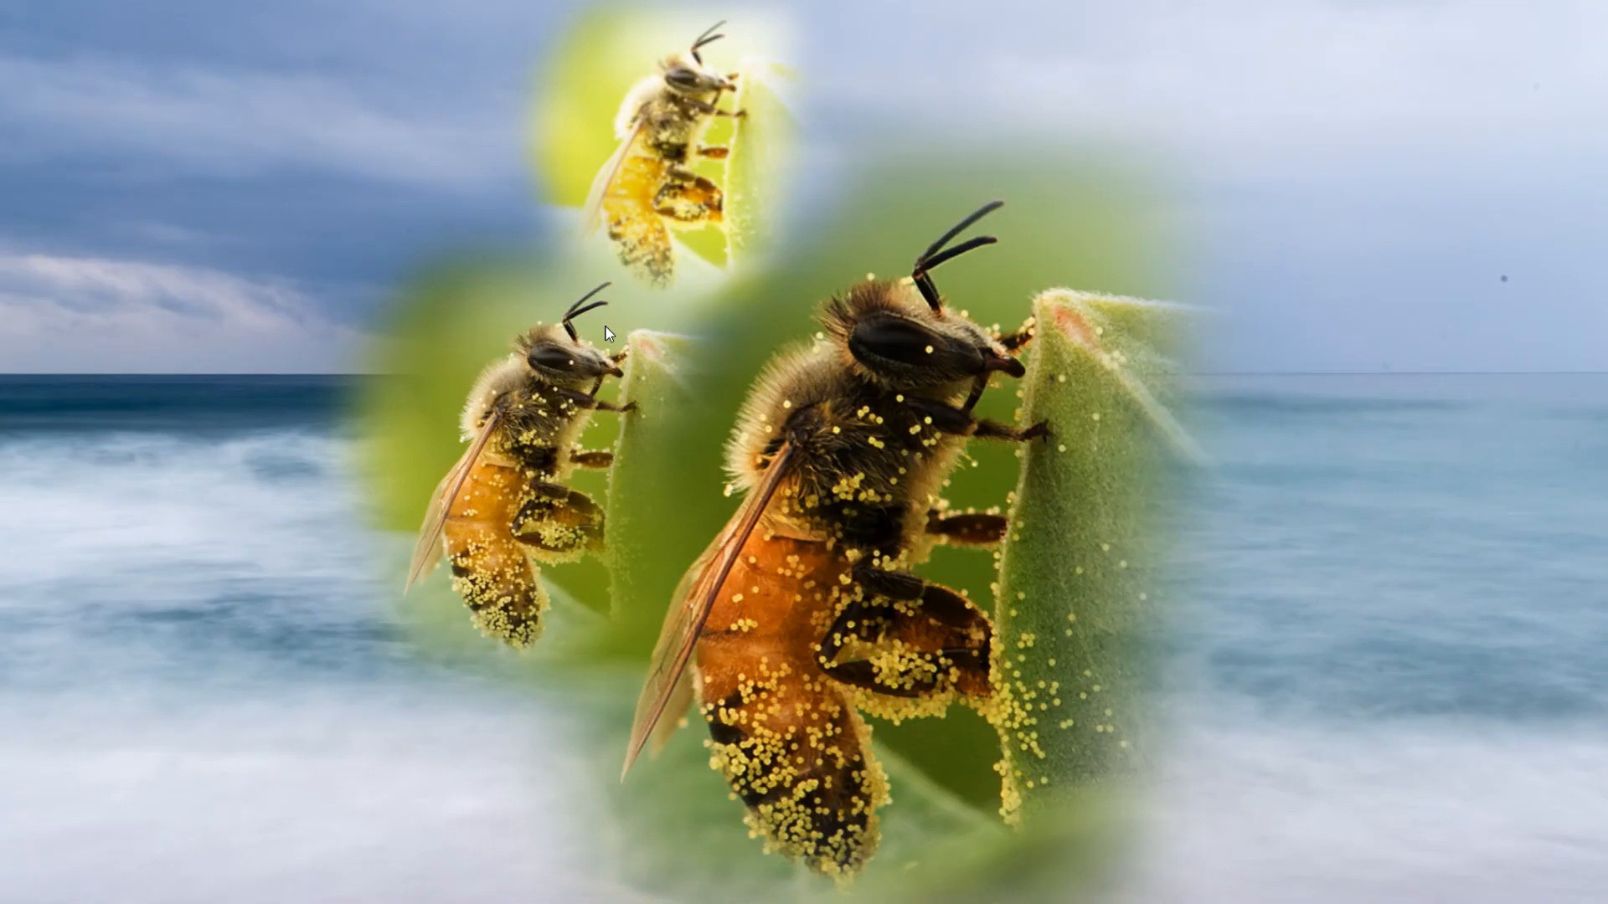
{"action": "key", "text": "Escape"}
{"action": "left_click", "coordinate": [637, 422]}
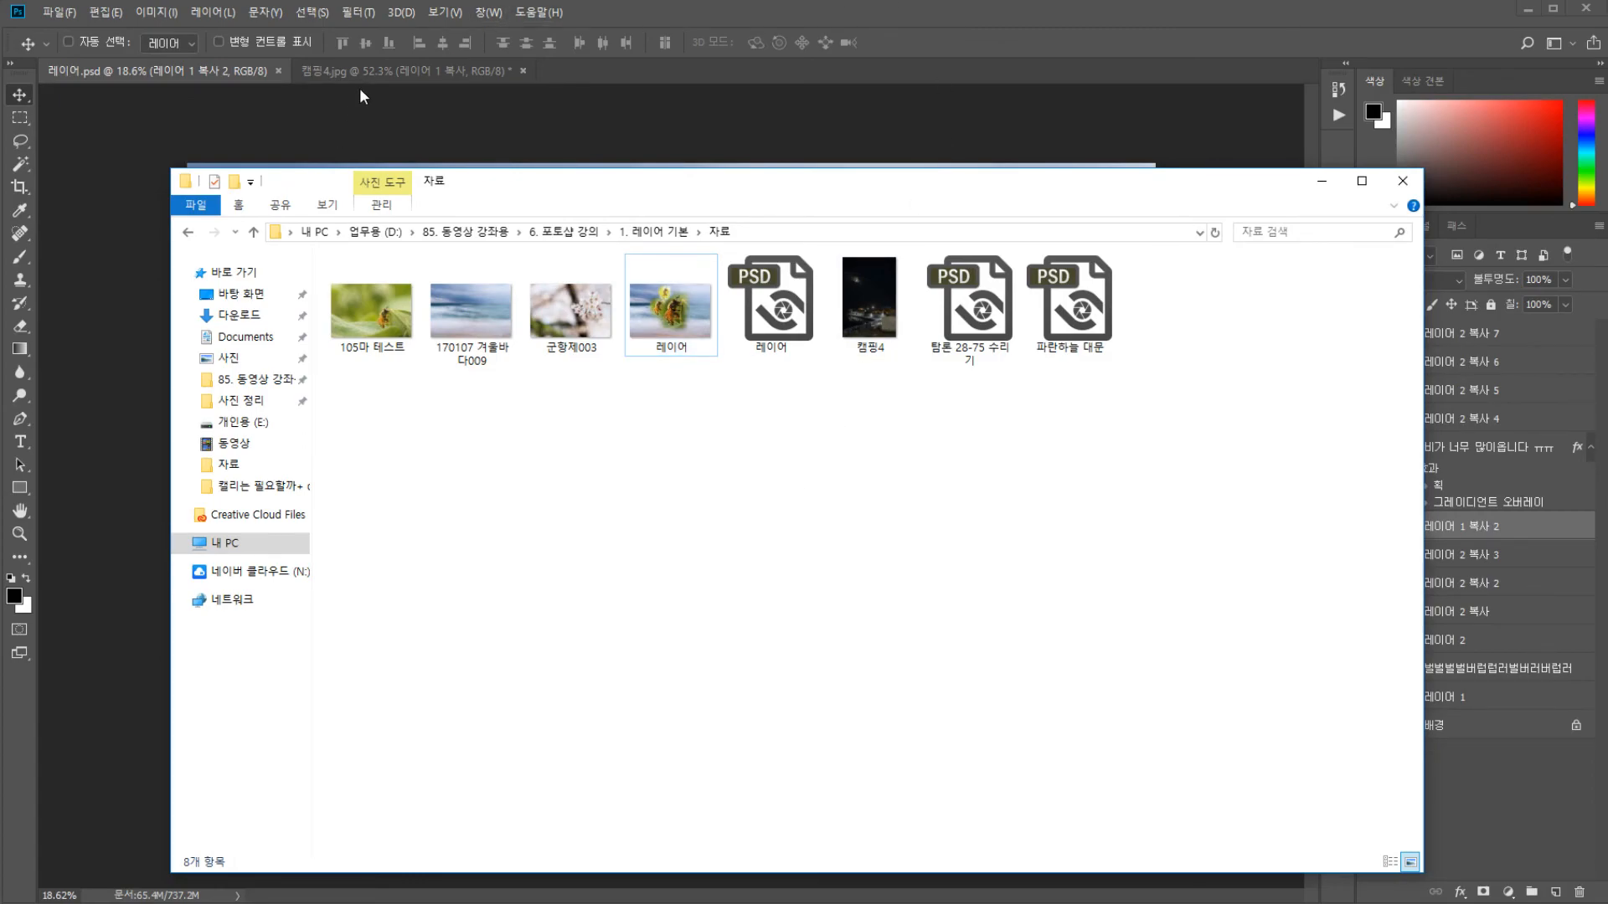
Return to Photoshop and close the document 캠핑4.jpg
{"action": "left_click", "coordinate": [375, 72]}
{"action": "key", "text": "ctrl+w"}
{"action": "left_click", "coordinate": [808, 349]}
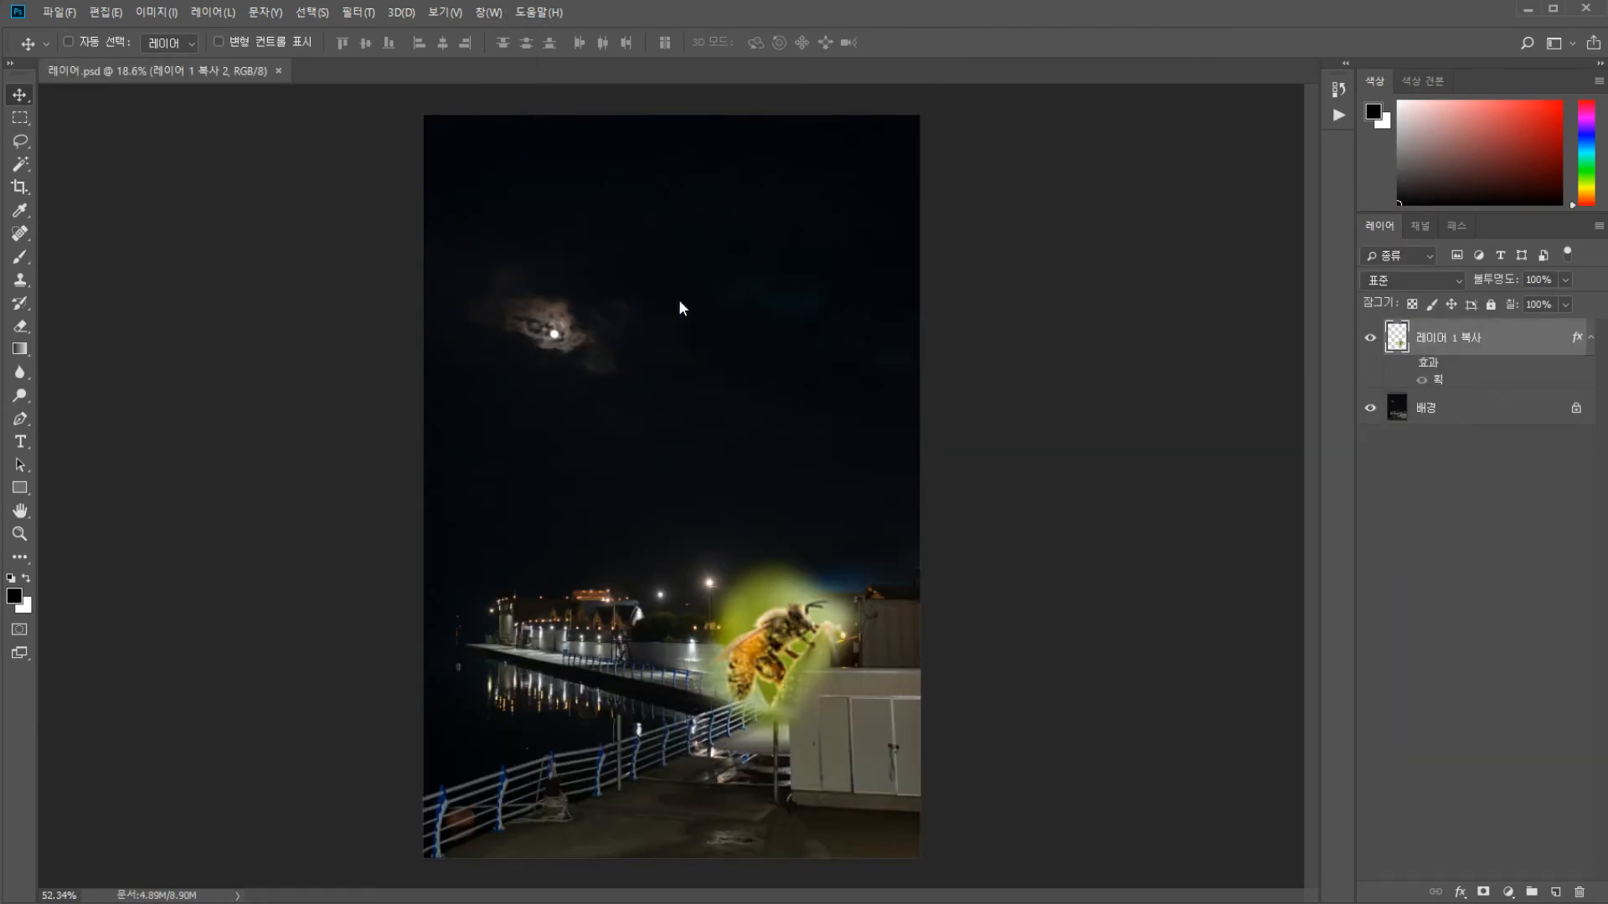
Close the document 레이어.psd and reopen it in Photoshop from the file folder
{"action": "key", "text": "ctrl+w"}
{"action": "key", "text": "alt+Tab"}
{"action": "left_click_drag", "start_coordinate": [770, 306], "coordinate": [772, 146]}
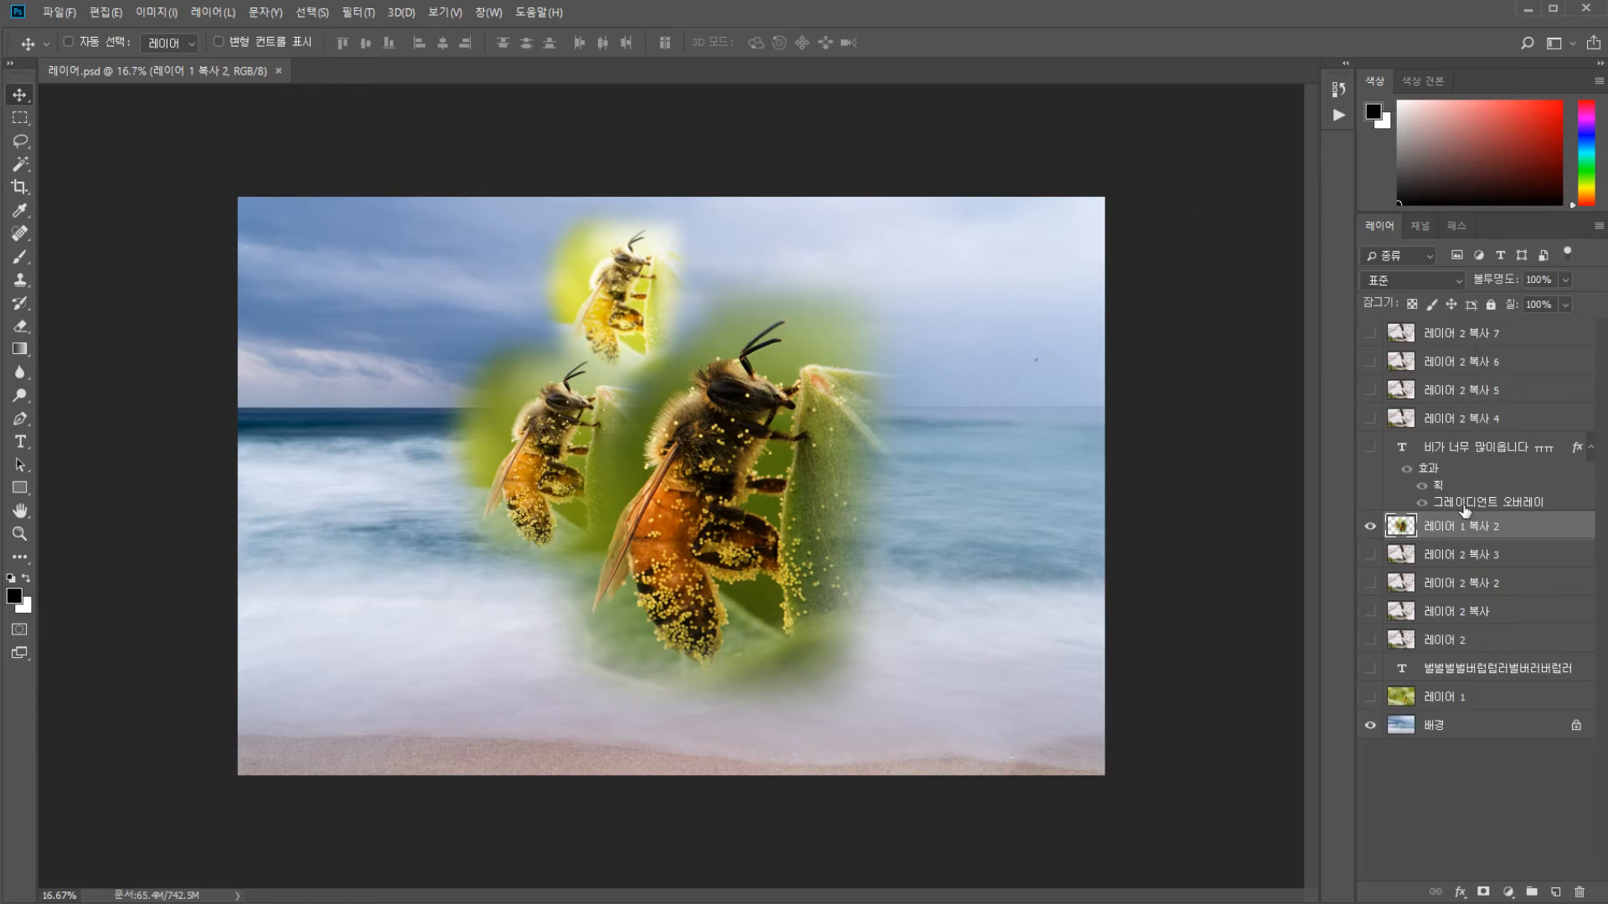
Delete the layers from 레이어 2 복사 7 to 레이어 2 복사 4 and the text layer 비가 너무 많이옵니다, briefly showing the image layers first
{"action": "left_click", "coordinate": [1370, 332]}
{"action": "left_click", "coordinate": [1371, 418]}
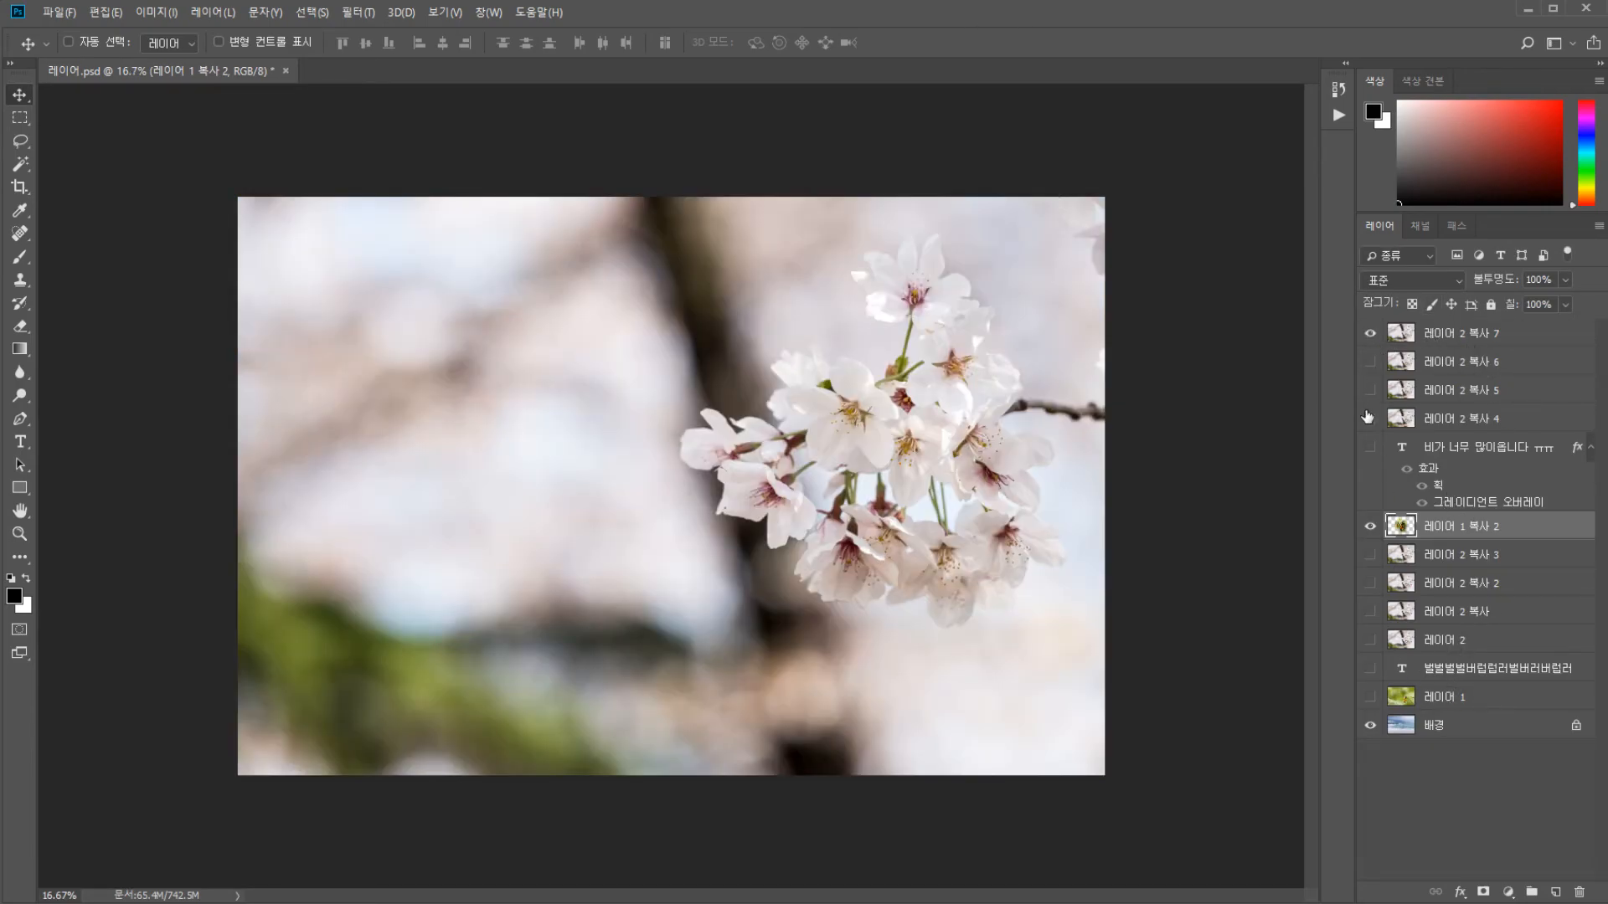
{"action": "left_click", "coordinate": [1435, 338]}
{"action": "left_click", "coordinate": [1437, 418], "text": "shift"}
{"action": "left_click", "coordinate": [1443, 443], "text": "shift"}
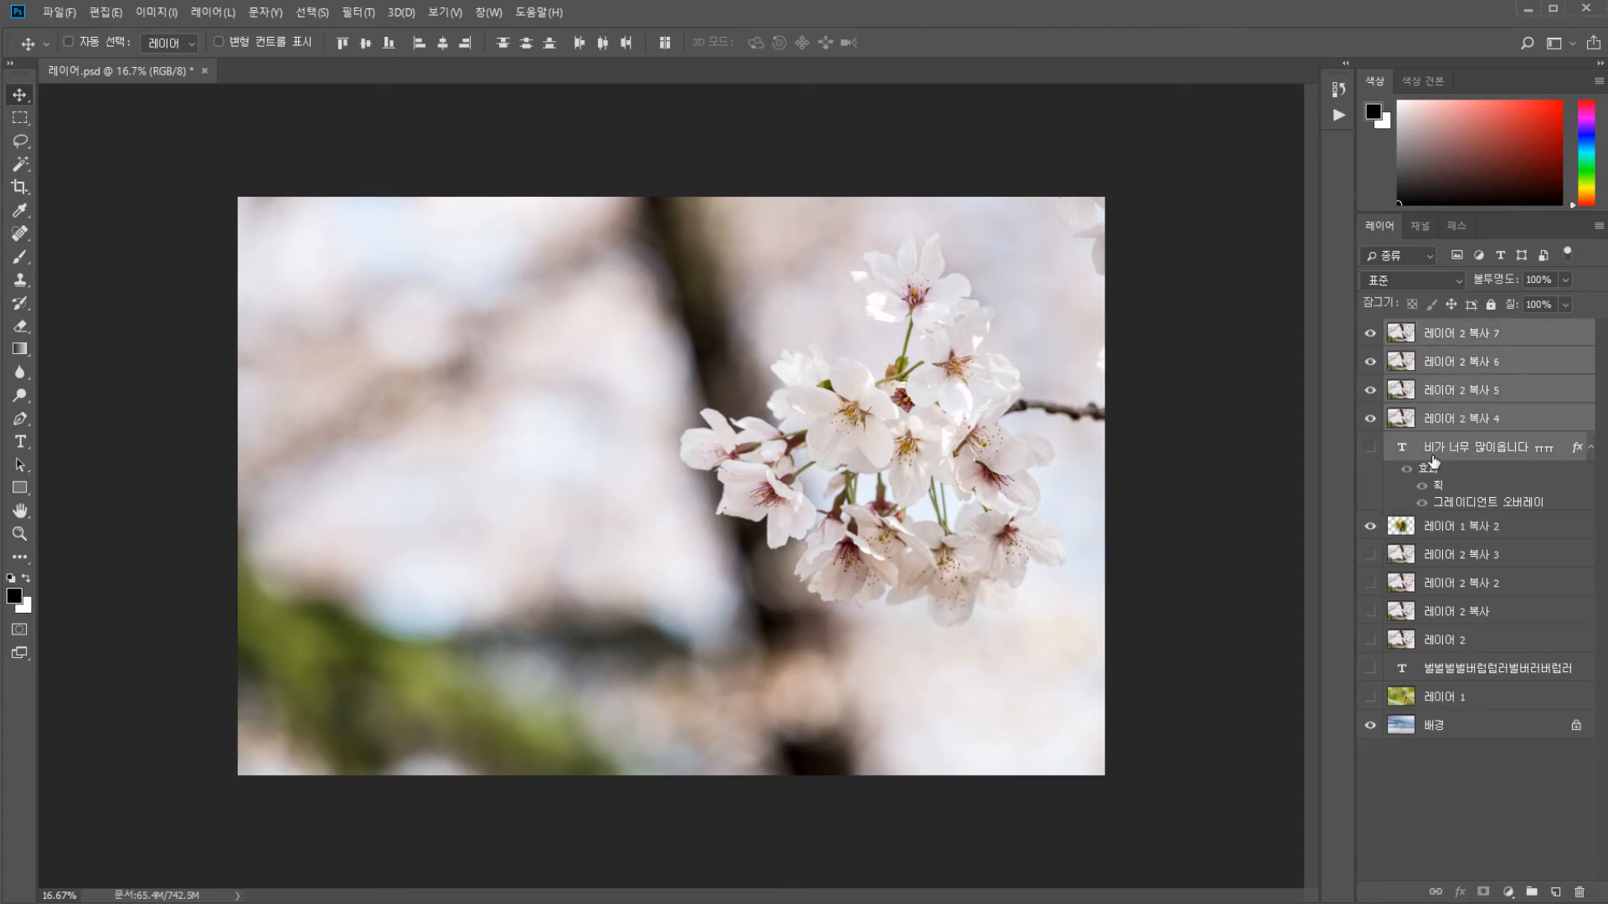
{"action": "left_click_drag", "start_coordinate": [1373, 422], "coordinate": [1371, 333]}
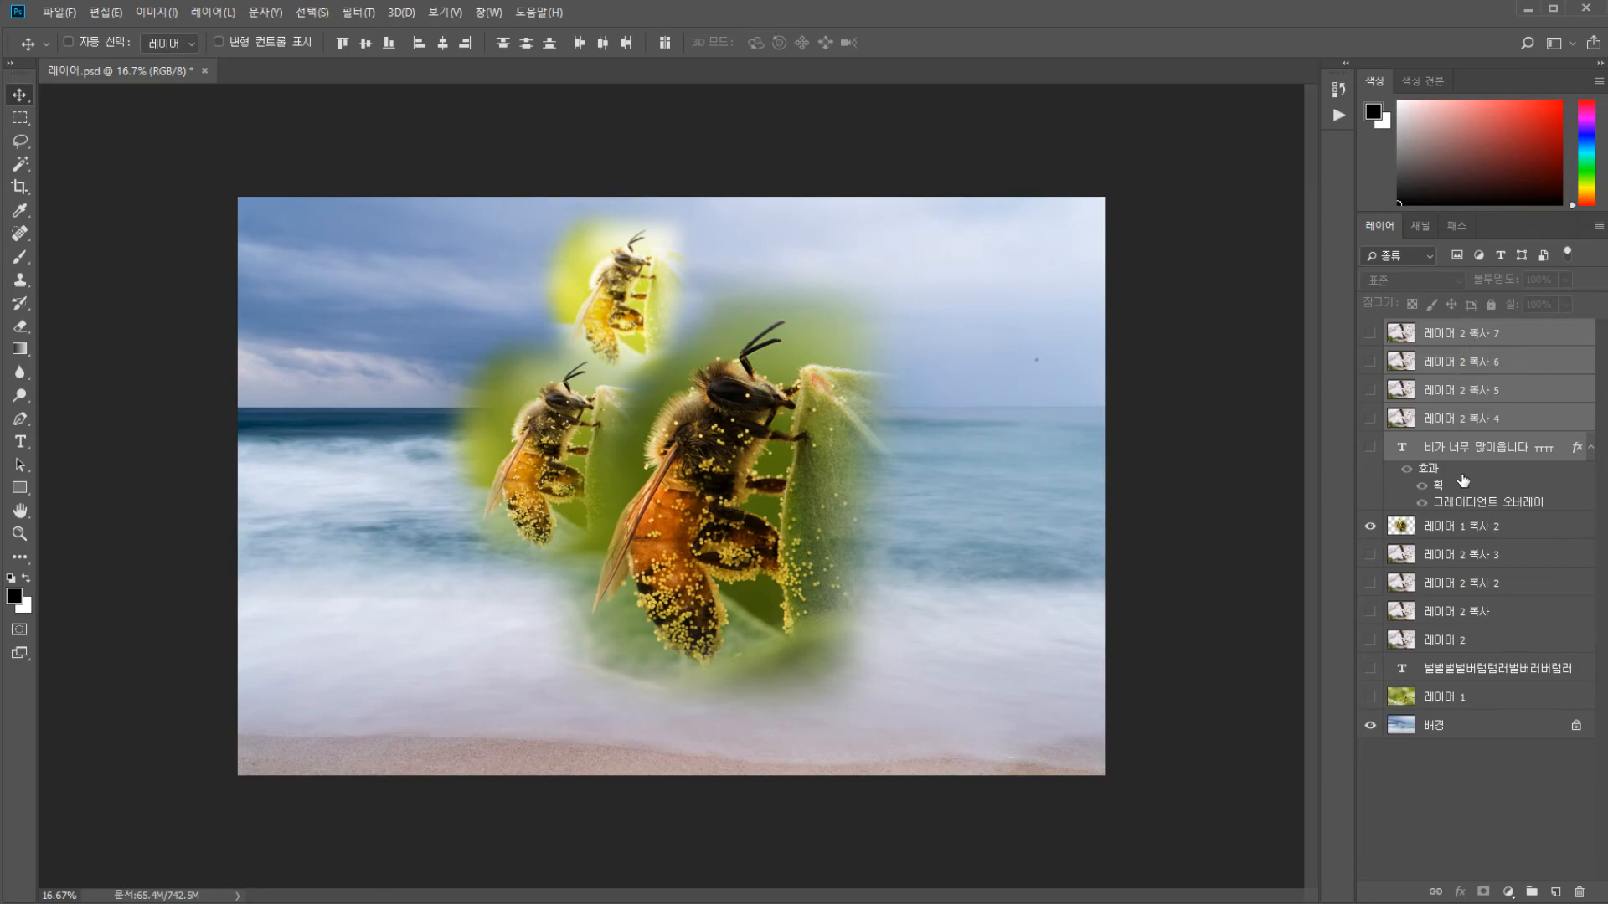
{"action": "mouse_move", "coordinate": [1475, 391]}
{"action": "left_mouse_down"}
{"action": "mouse_move", "coordinate": [1572, 893]}
{"action": "mouse_move", "coordinate": [1537, 891]}
{"action": "mouse_move", "coordinate": [1432, 286]}
{"action": "mouse_move", "coordinate": [1447, 400]}
{"action": "left_mouse_up"}
{"action": "left_click_drag", "start_coordinate": [1477, 381], "coordinate": [1579, 894]}
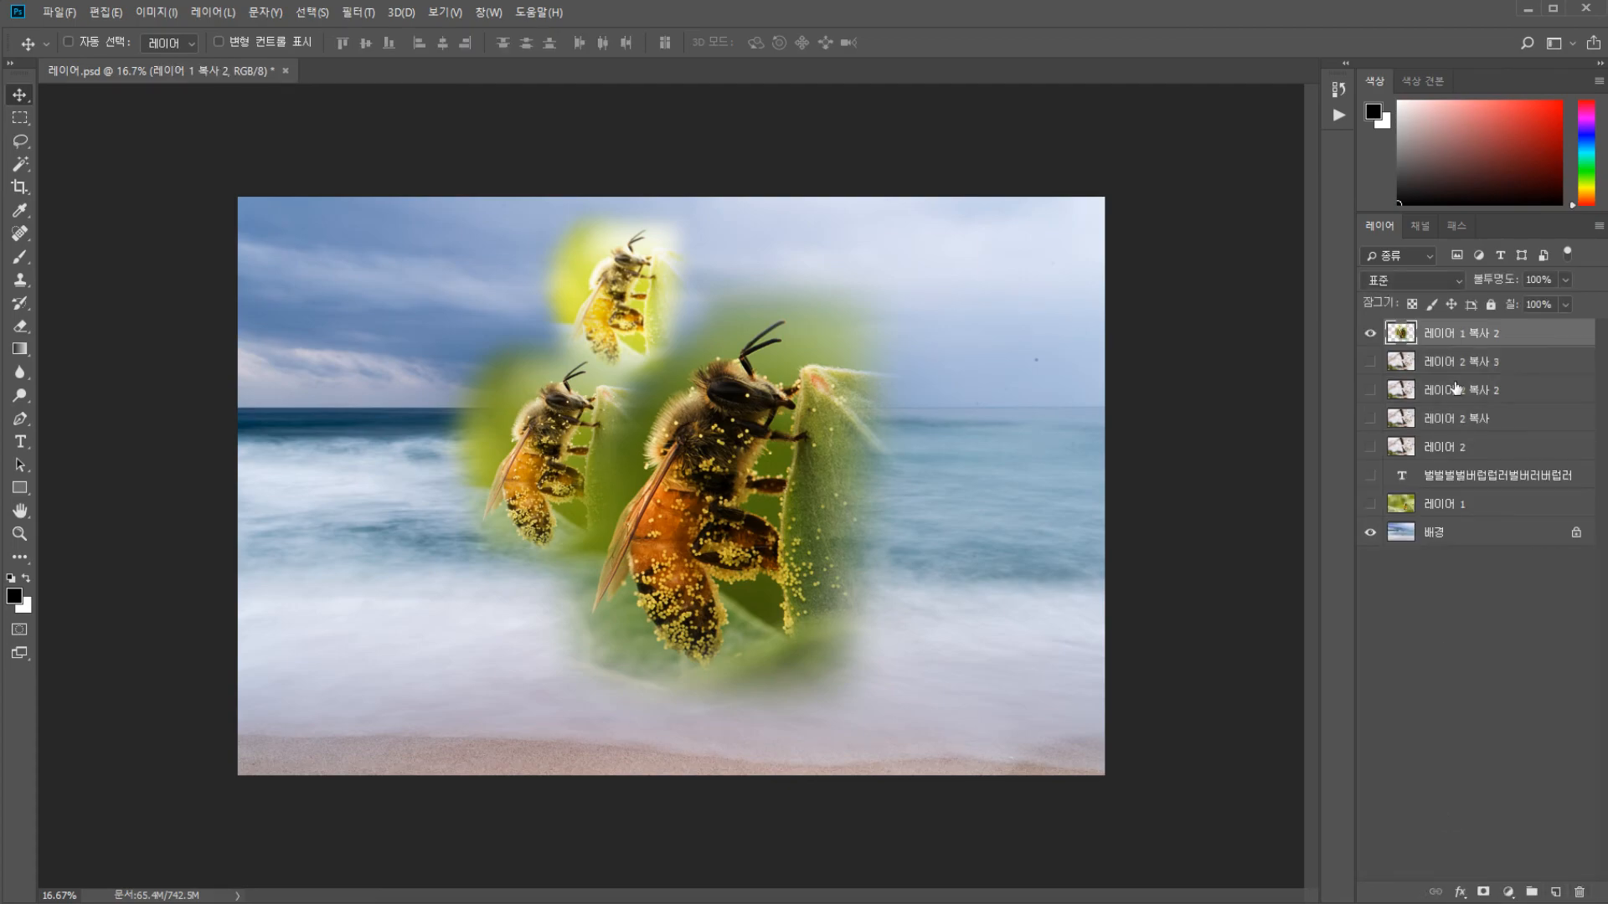
Delete the hidden layers from 레이어 2 복사 3 down to 레이어 1, and save the PSD document
{"action": "left_click", "coordinate": [1445, 371]}
{"action": "left_click", "coordinate": [1437, 501], "text": "shift"}
{"action": "left_click_drag", "start_coordinate": [1437, 501], "coordinate": [1579, 899]}
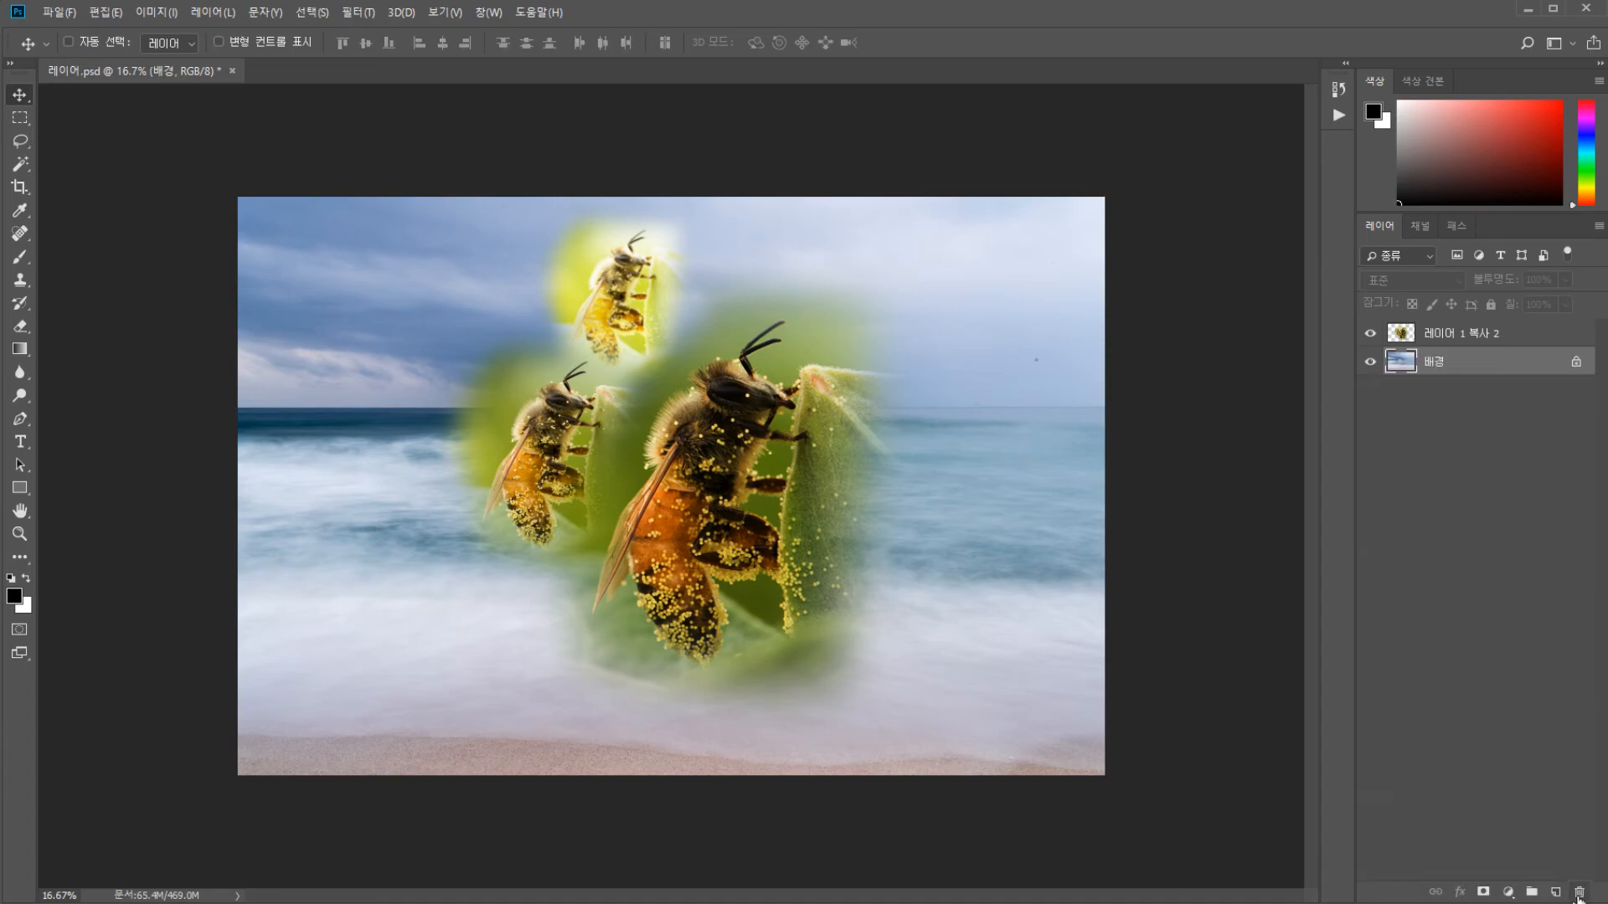
{"action": "key", "text": "ctrl"}
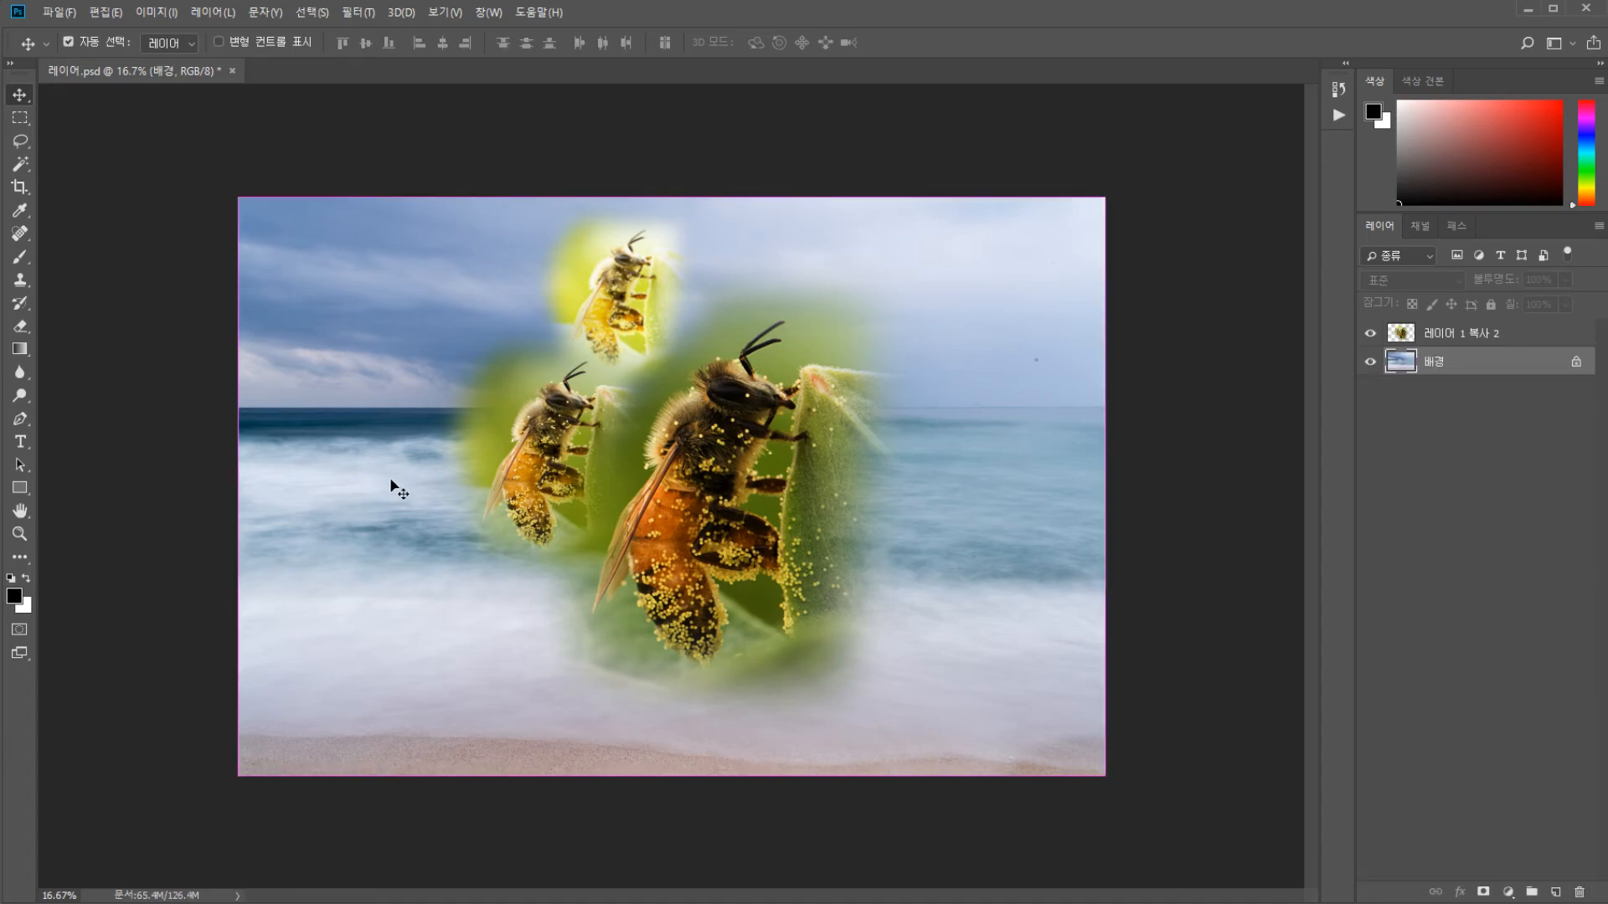
{"action": "key", "text": "ctrl+s"}
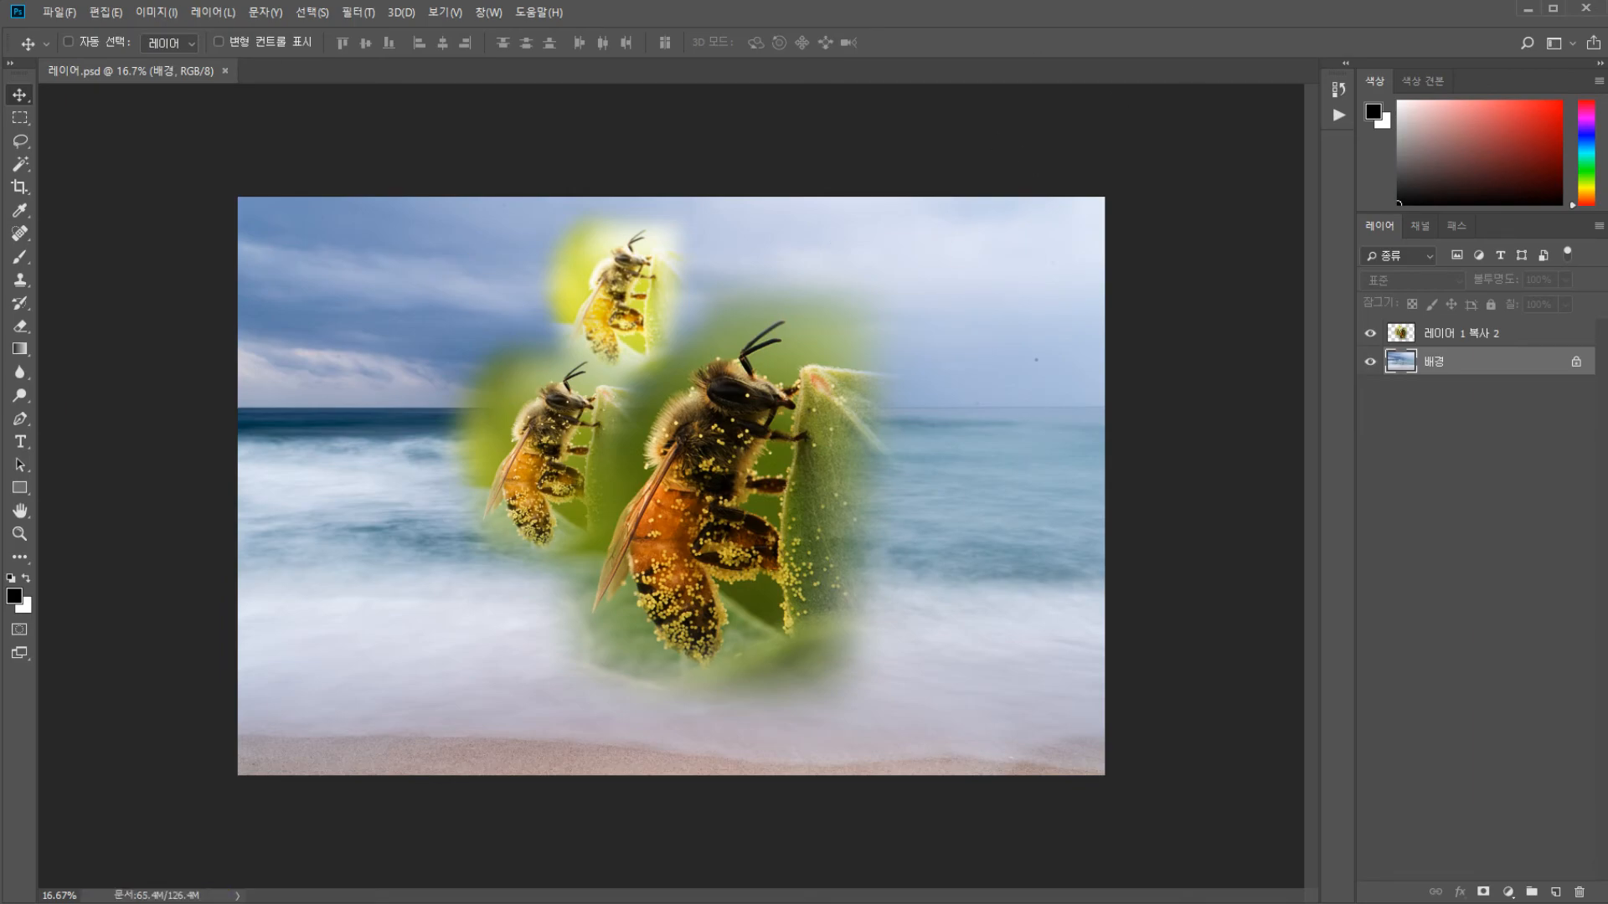
Switch to File Explorer, check the file size of the reduced PSD 레이어 in its properties, and return to Photoshop
{"action": "key", "text": "alt+Tab"}
{"action": "left_click", "coordinate": [779, 308]}
{"action": "key", "text": "alt+Return"}
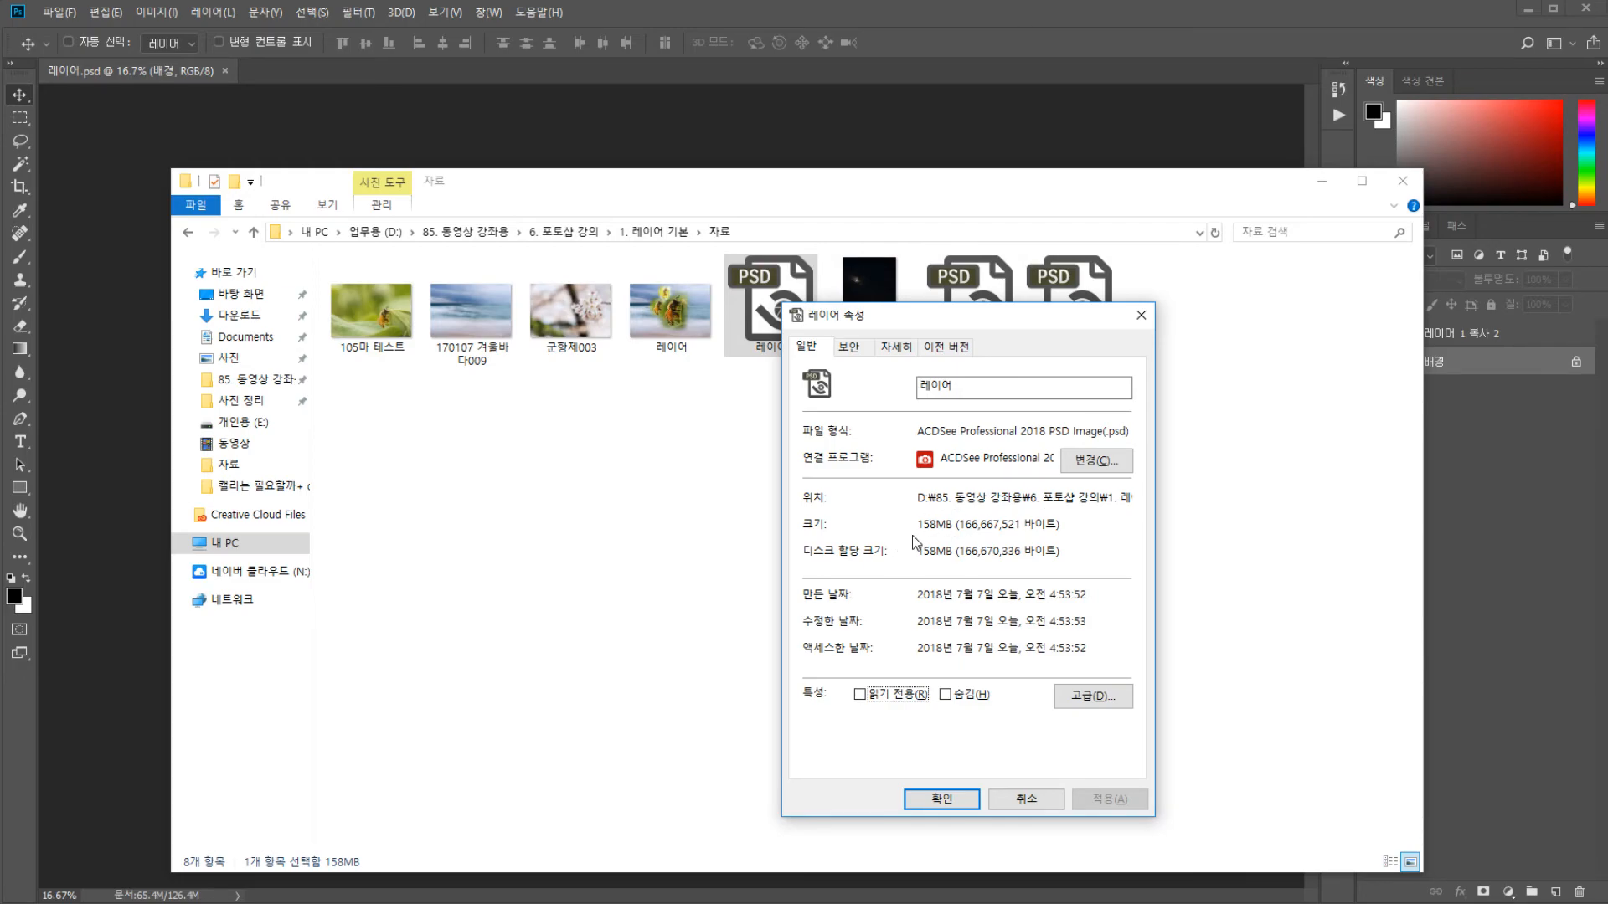
{"action": "left_click", "coordinate": [1141, 315]}
{"action": "left_click", "coordinate": [645, 127]}
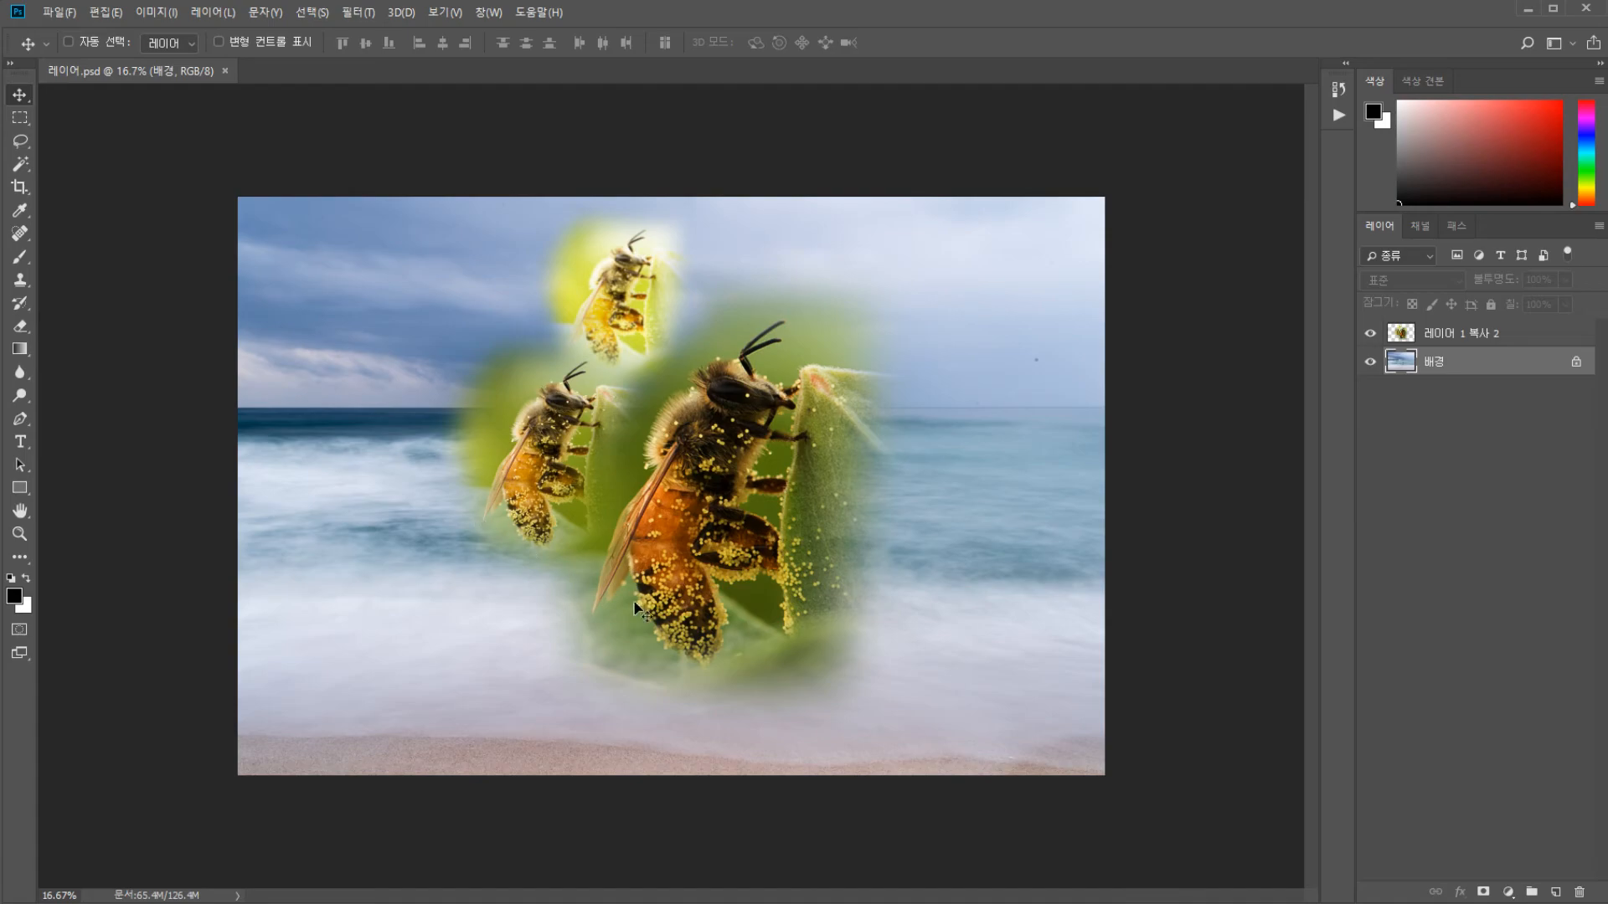
Undo both layer deletions in the document 레이어.psd
{"action": "key", "text": "alt+Tab"}
{"action": "key", "text": "alt+Tab"}
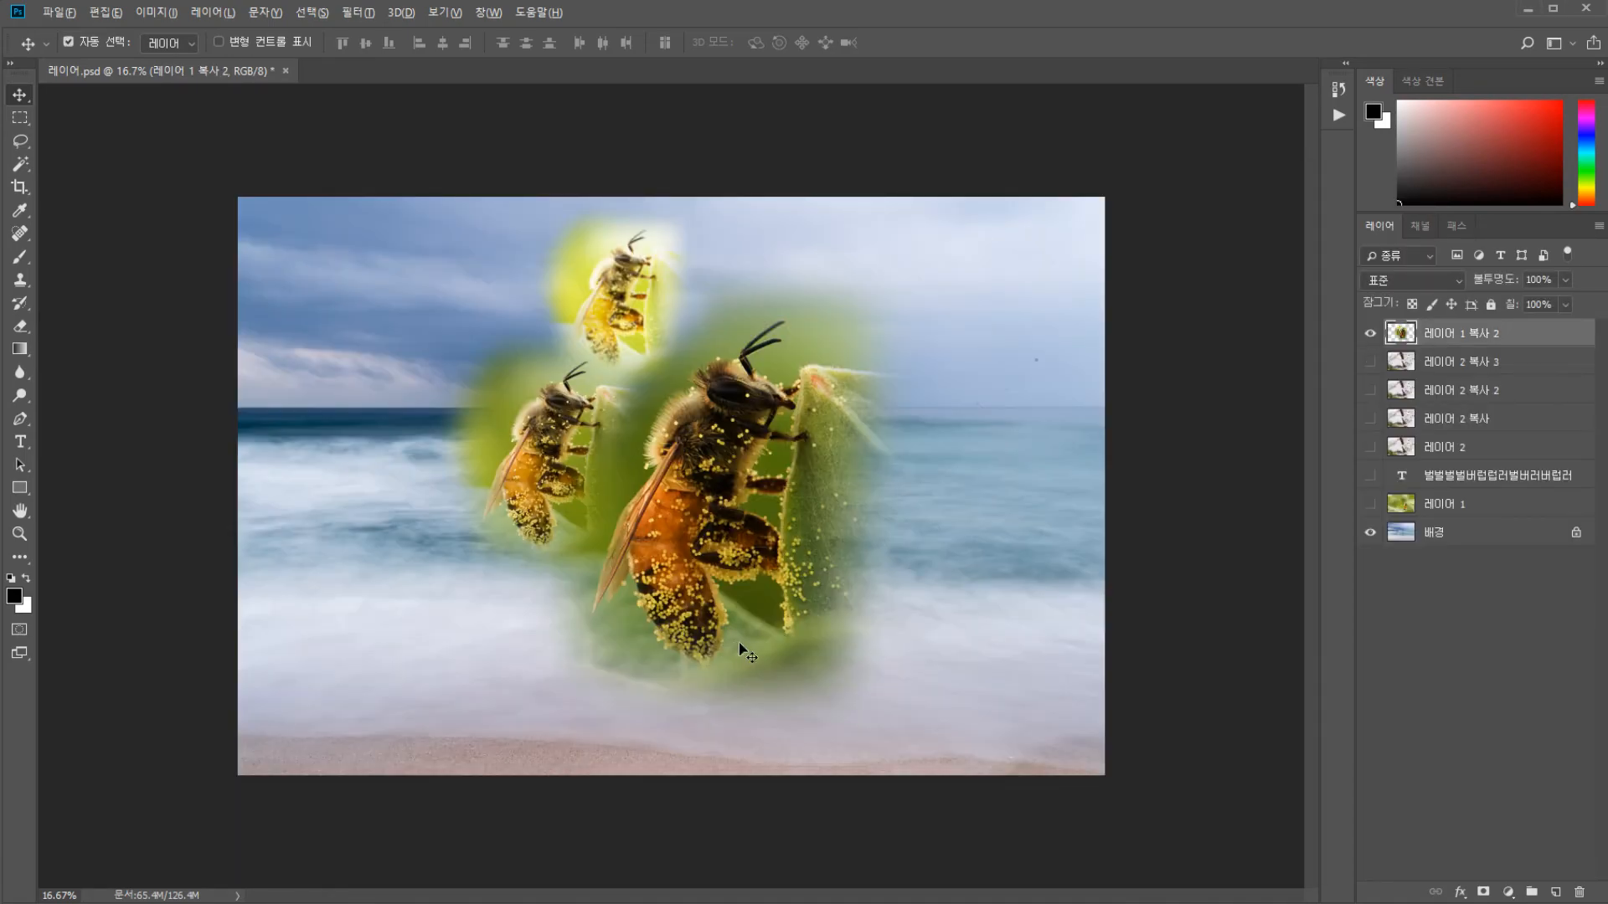
Open 레이어.jpg from the file folder in Photoshop, and compare its layers with those of 레이어.psd
{"action": "key", "text": "alt+Tab"}
{"action": "left_click_drag", "start_coordinate": [672, 337], "coordinate": [611, 81]}
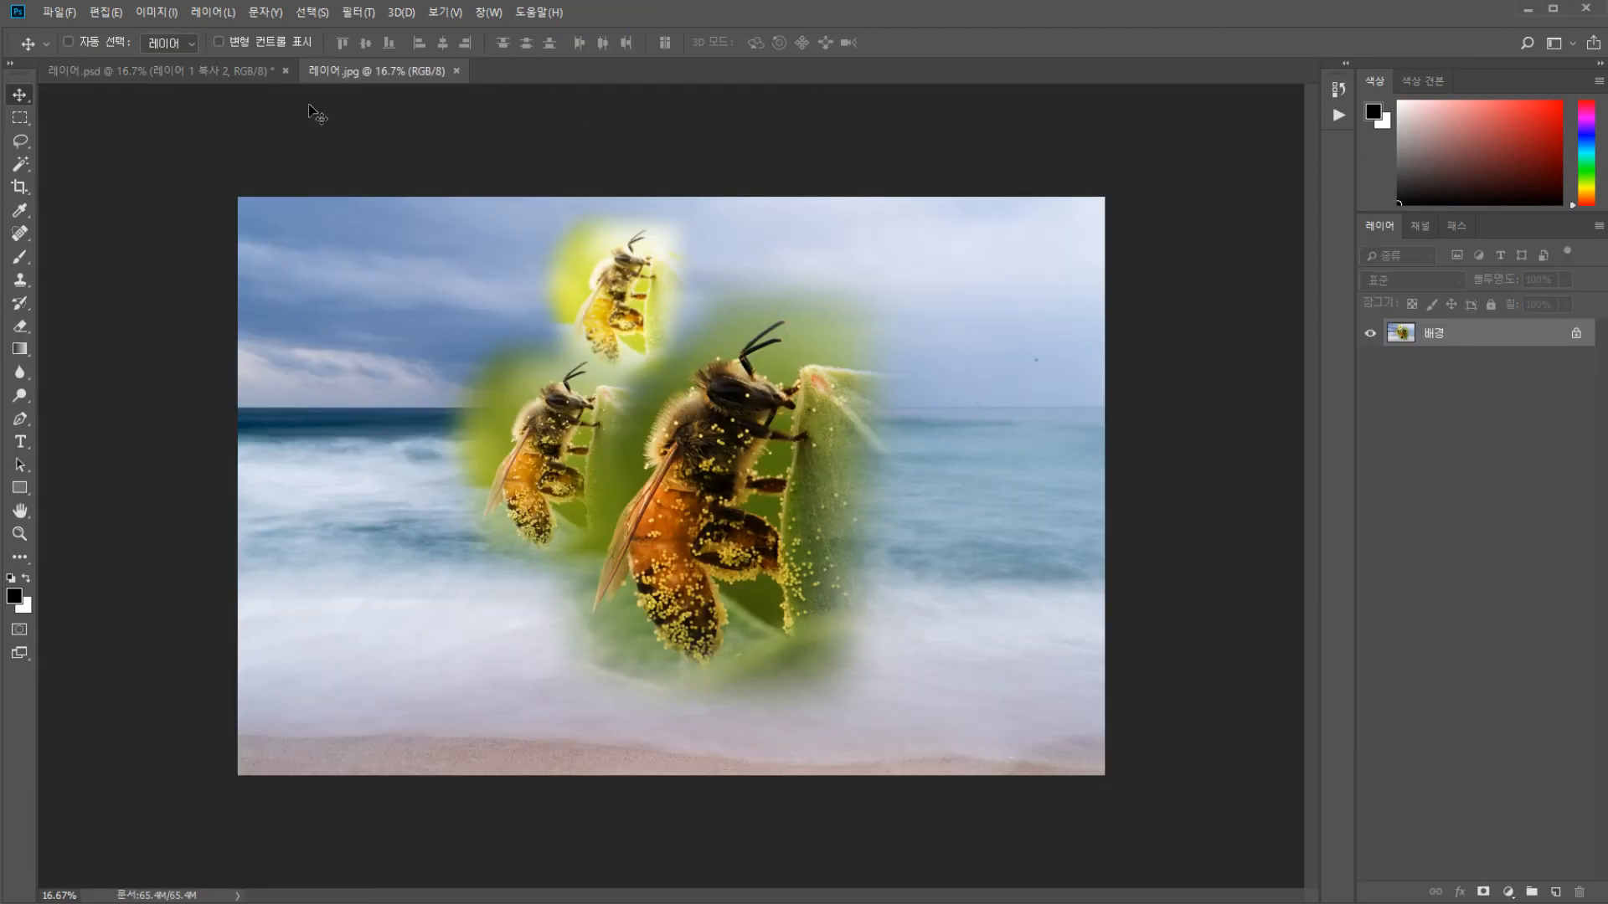
{"action": "left_click", "coordinate": [214, 72]}
{"action": "left_click", "coordinate": [341, 78]}
{"action": "left_click", "coordinate": [211, 73]}
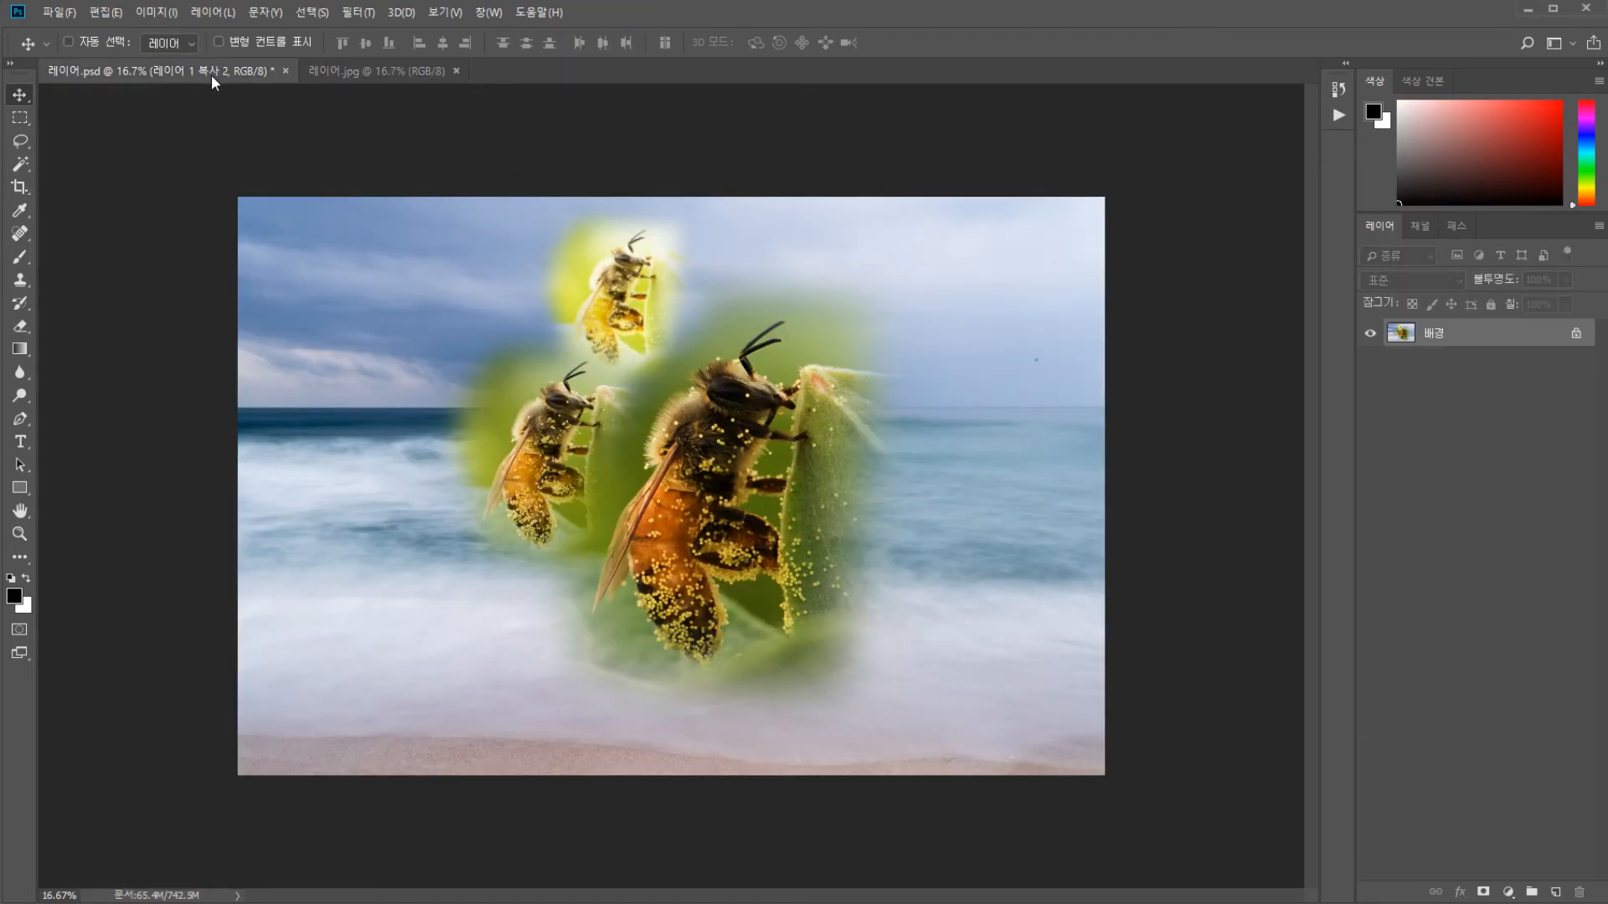
{"action": "left_click", "coordinate": [376, 70]}
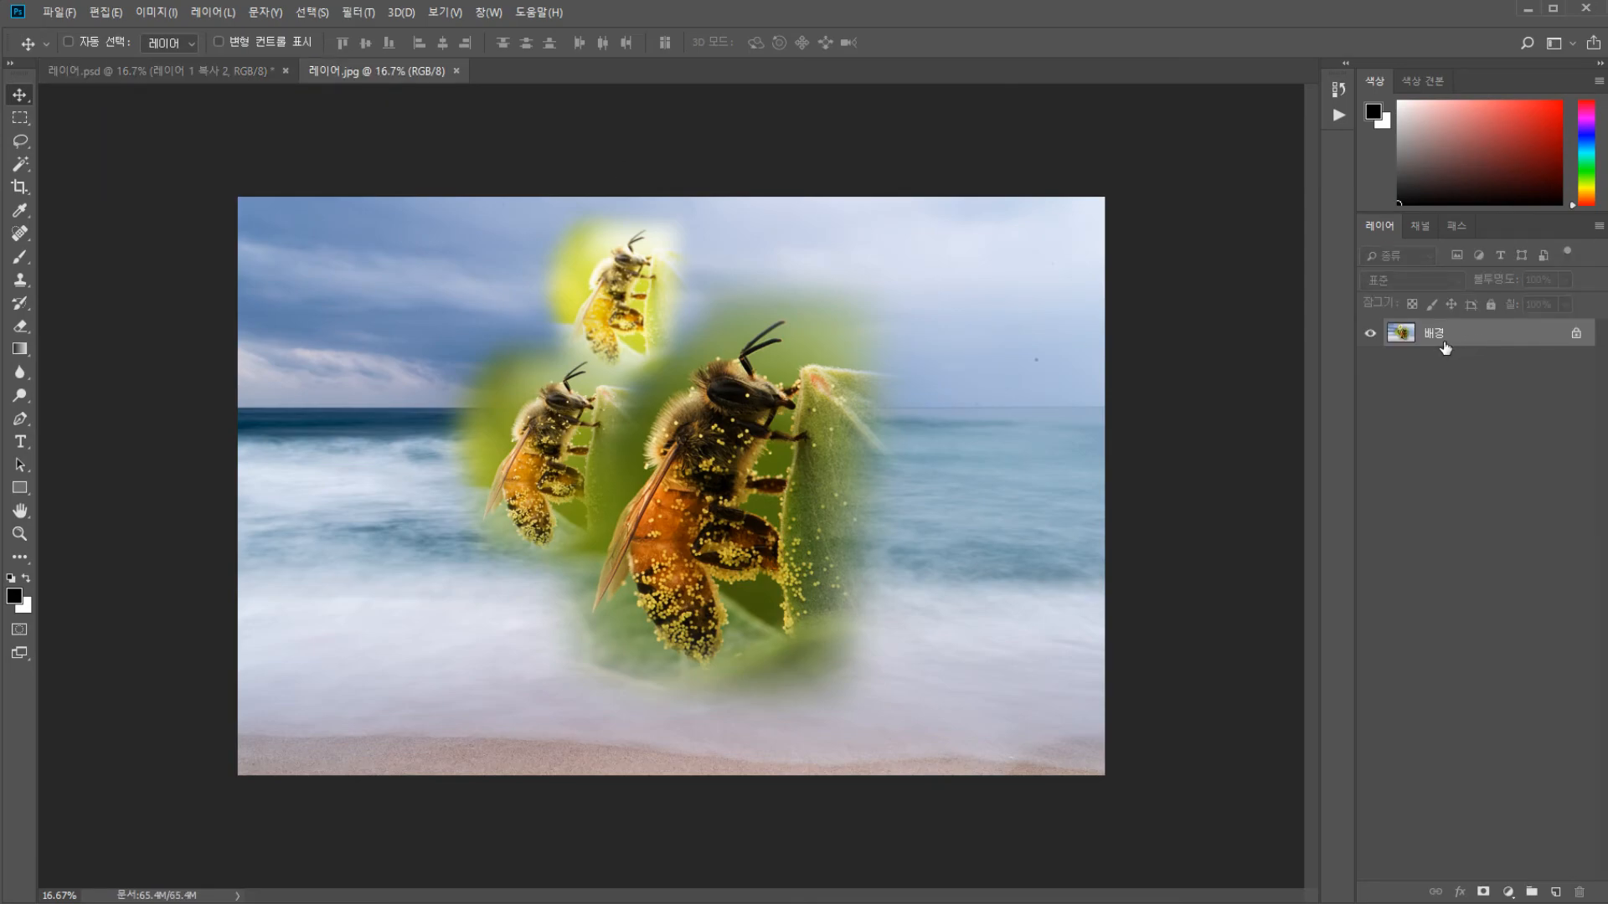
{"action": "left_click", "coordinate": [141, 72]}
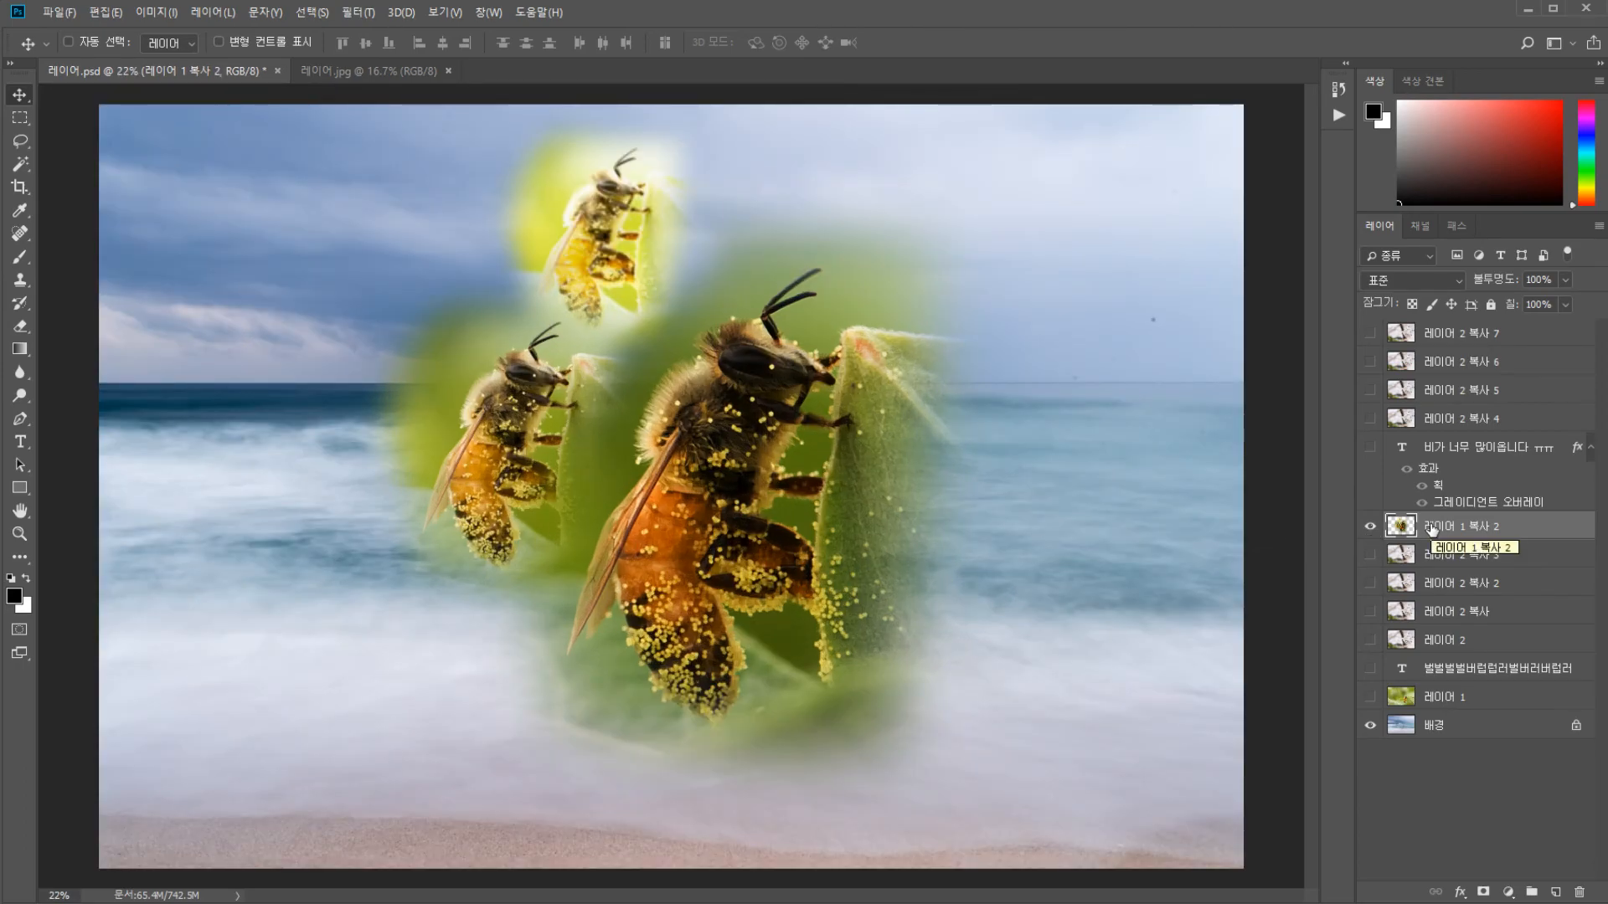
Briefly show the layer 레이어 1 behind the bees, hide it again, and show the layer 레이어 2 instead
{"action": "left_click", "coordinate": [1370, 697]}
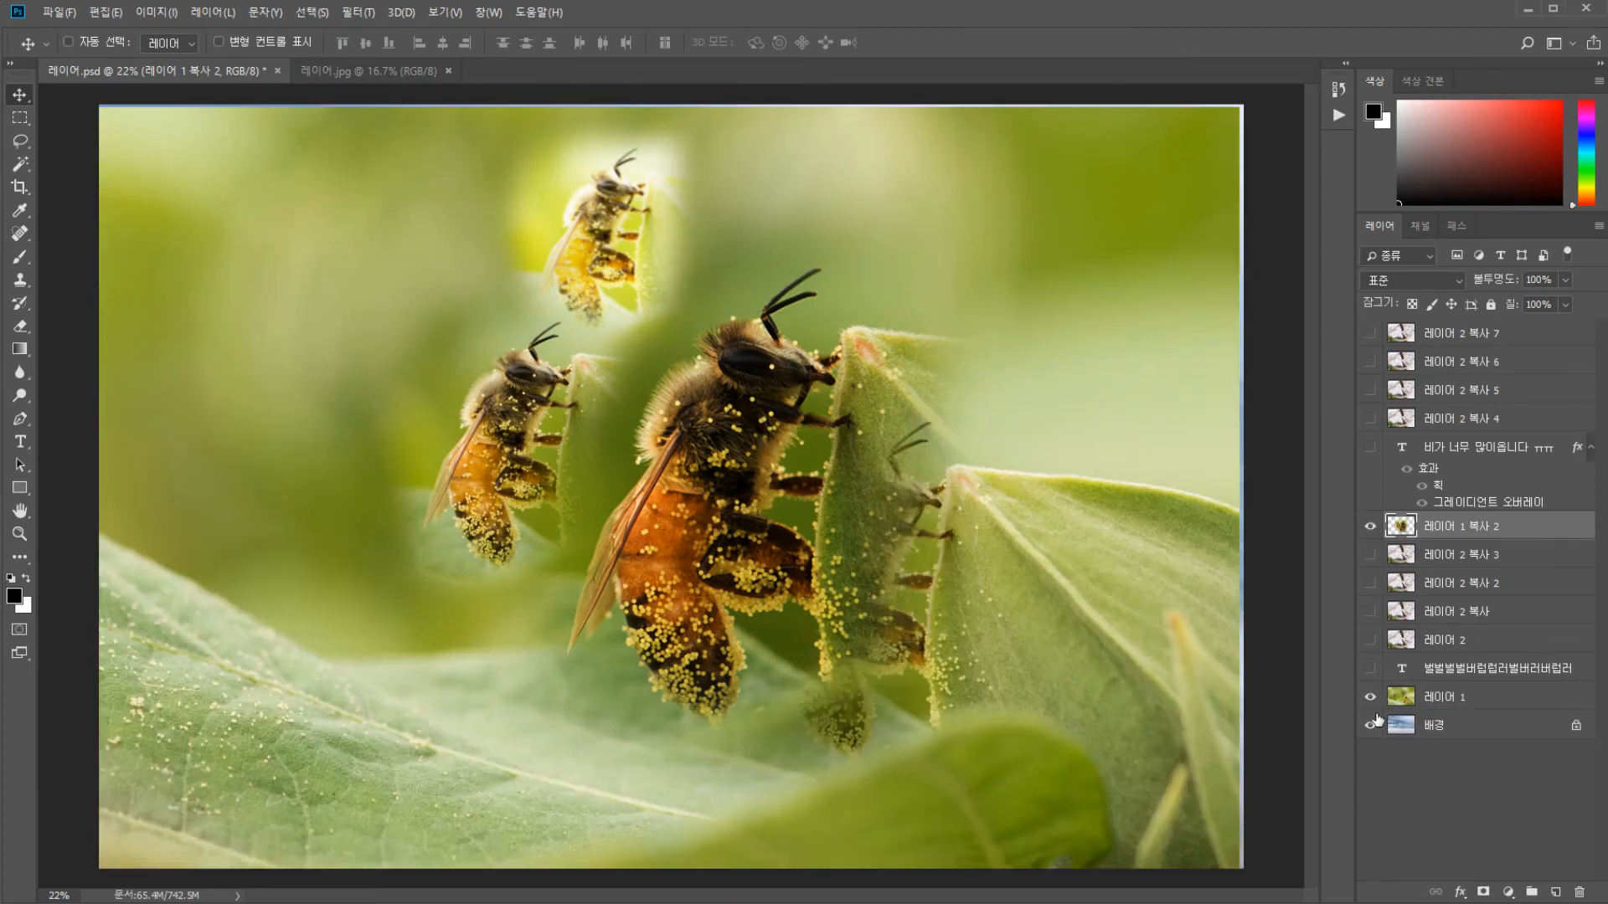
{"action": "left_click", "coordinate": [1370, 697]}
{"action": "left_click", "coordinate": [1370, 640]}
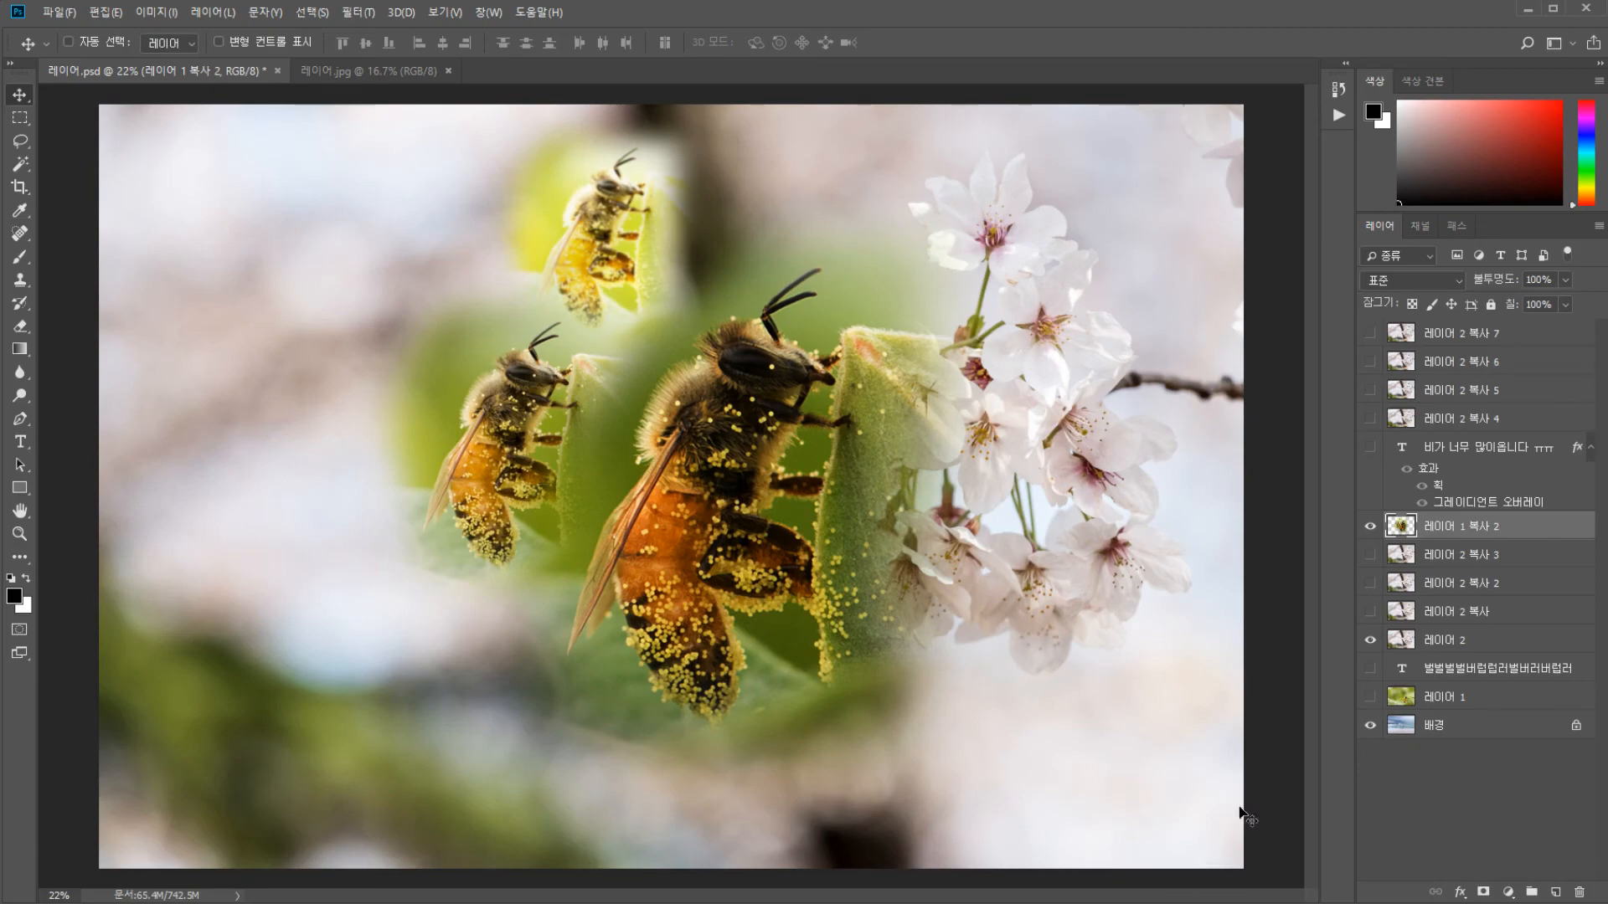
Hide the layer 레이어 2, compare 레이어.jpg with 레이어.psd by alternating between the documents, and return to 레이어.psd
{"action": "left_click", "coordinate": [1370, 640]}
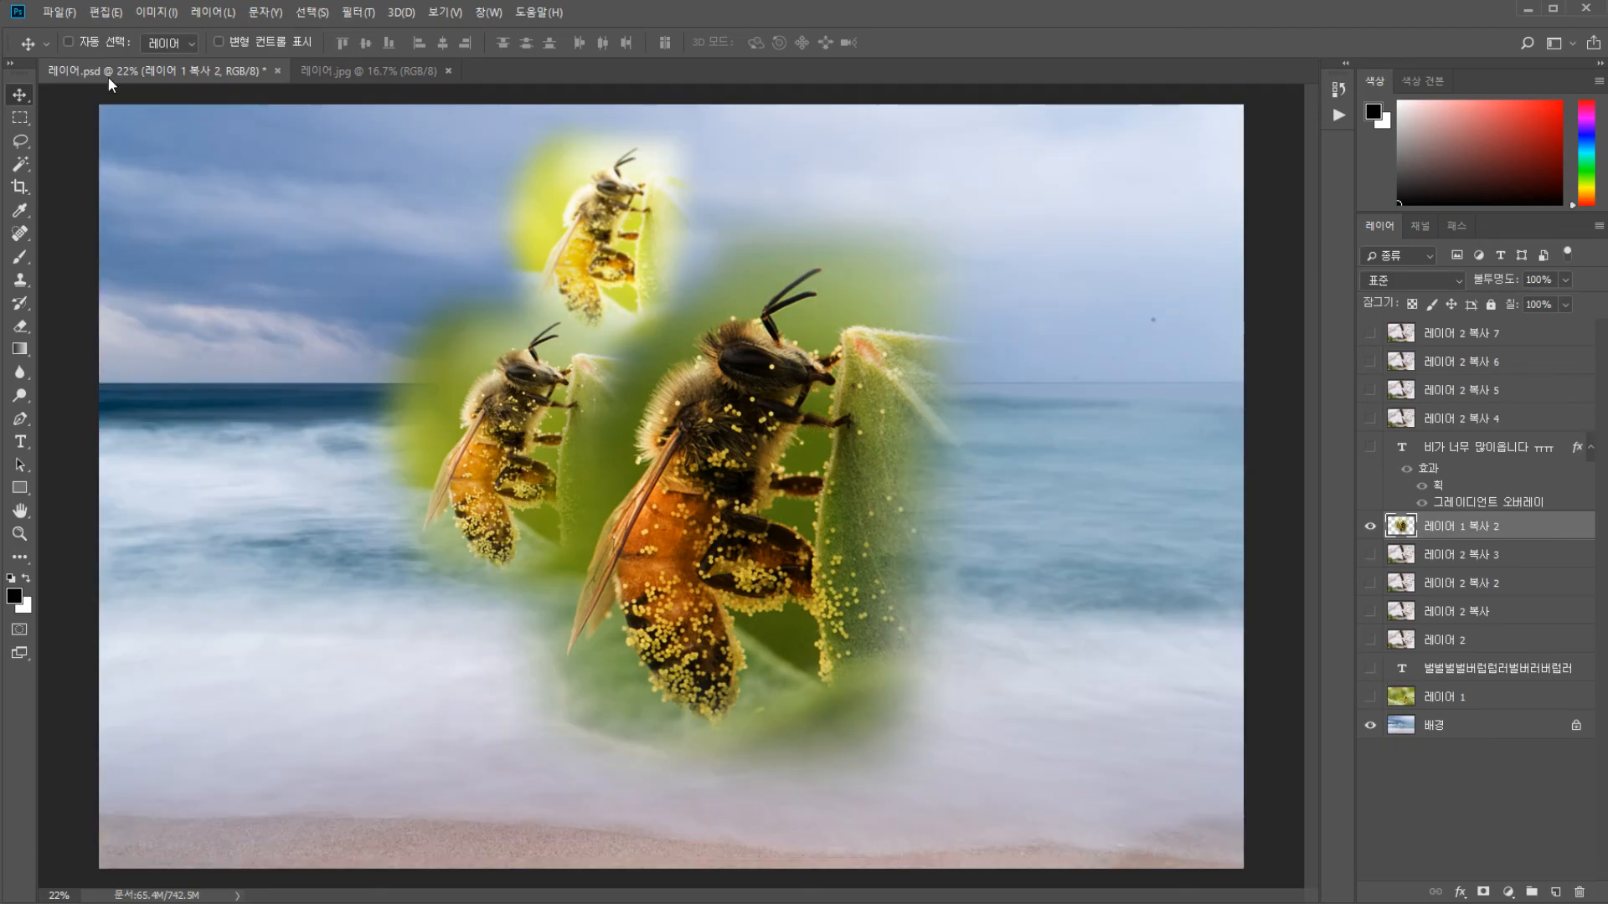
{"action": "left_click", "coordinate": [320, 70]}
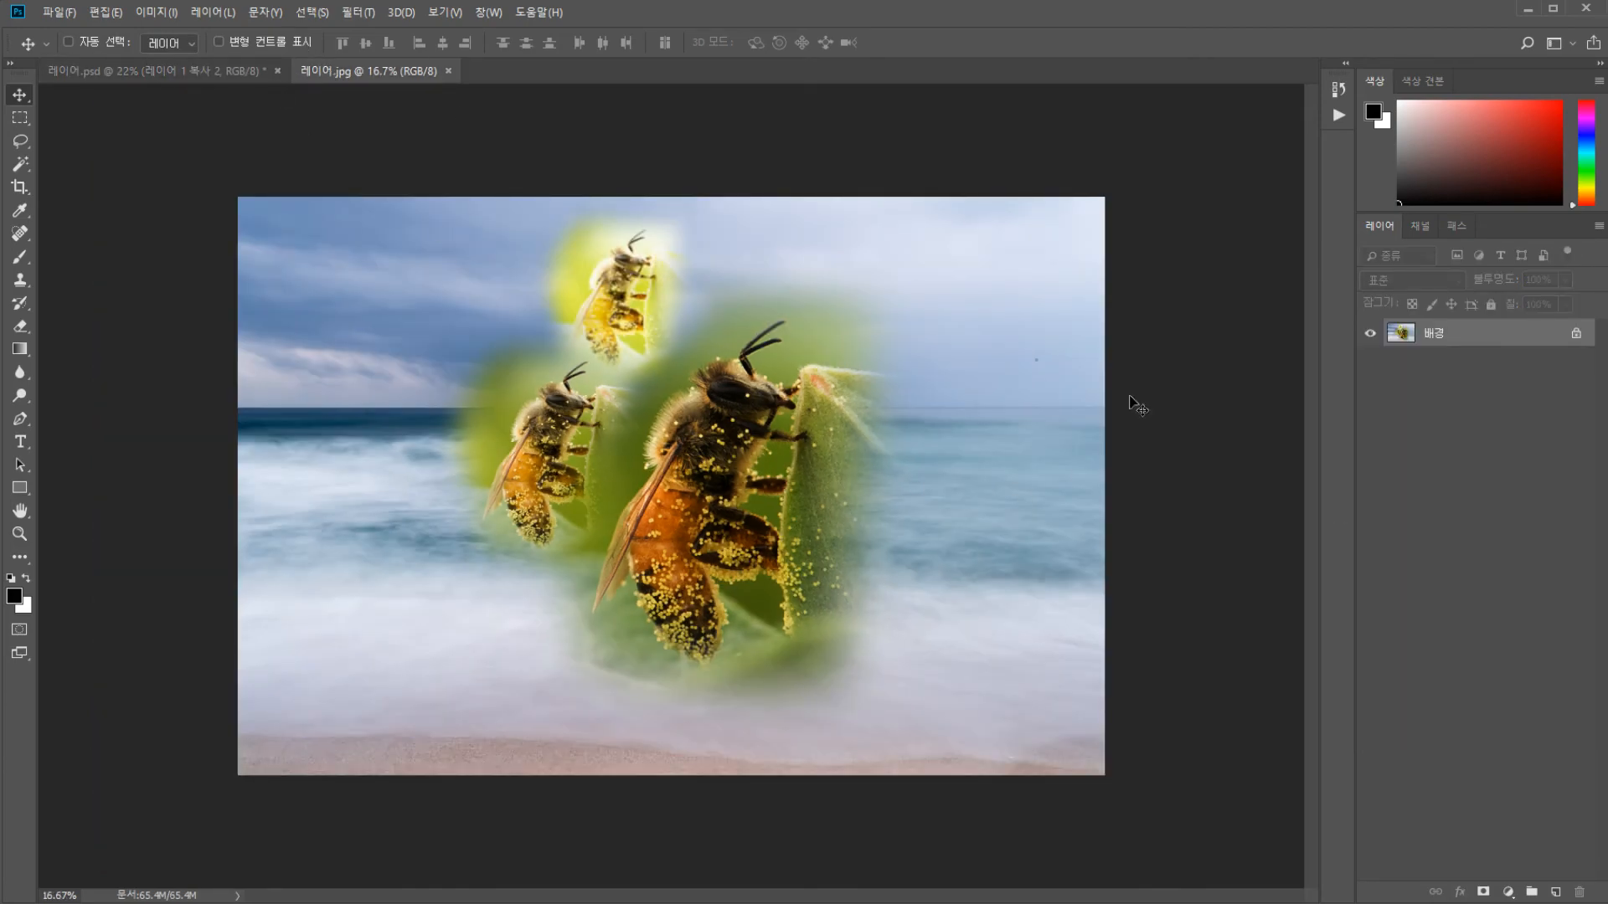
{"action": "left_click", "coordinate": [204, 67]}
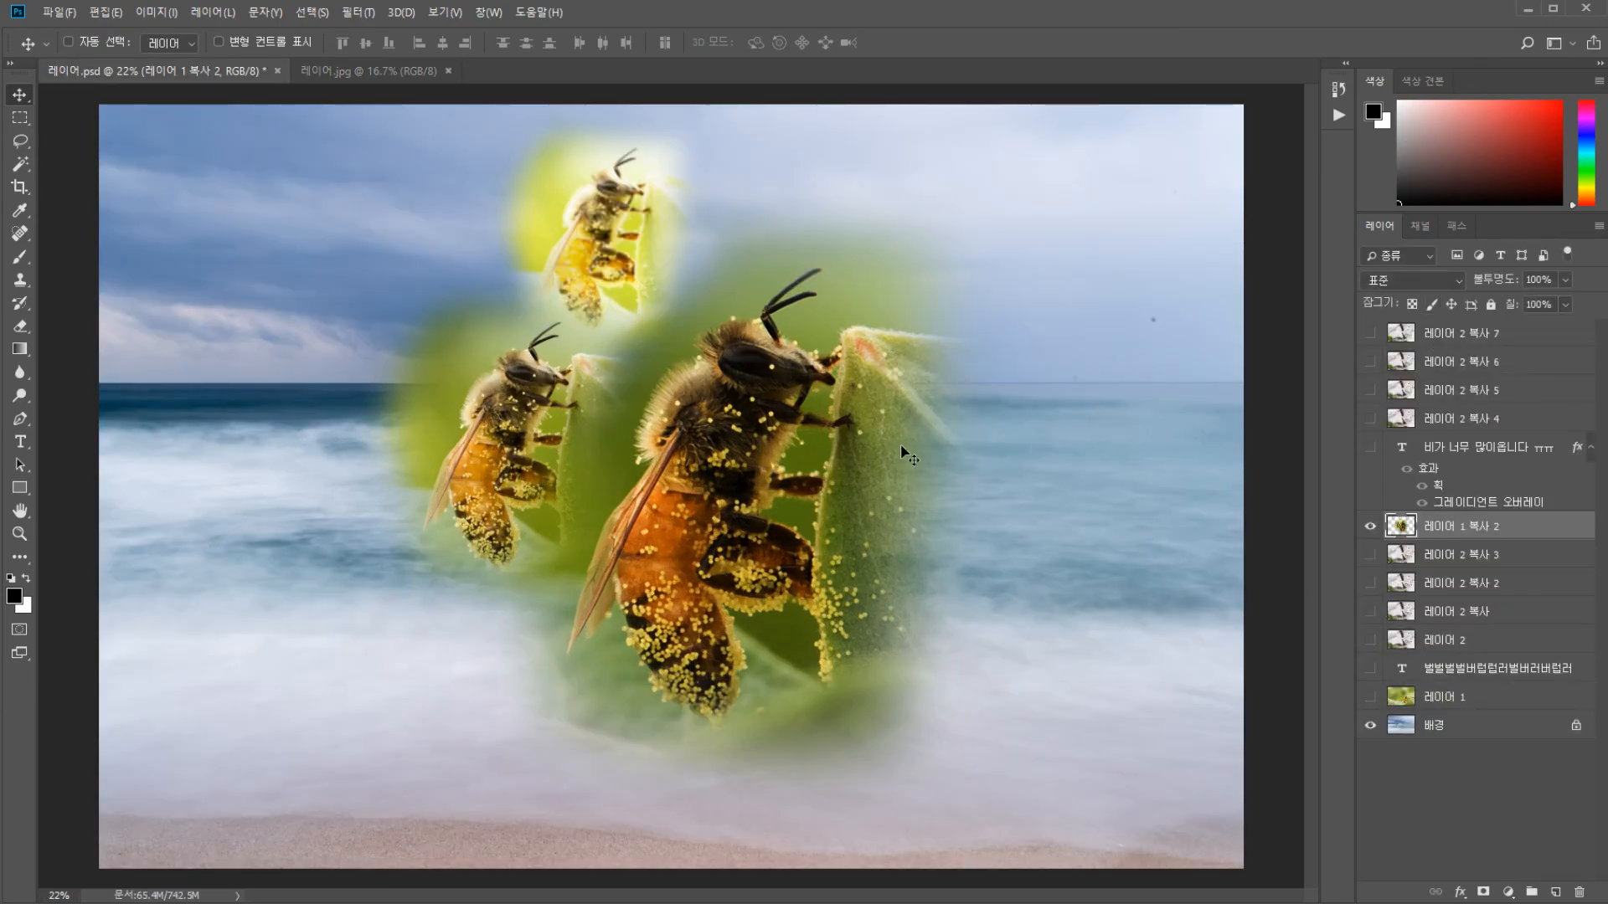
{"action": "left_click", "coordinate": [388, 70]}
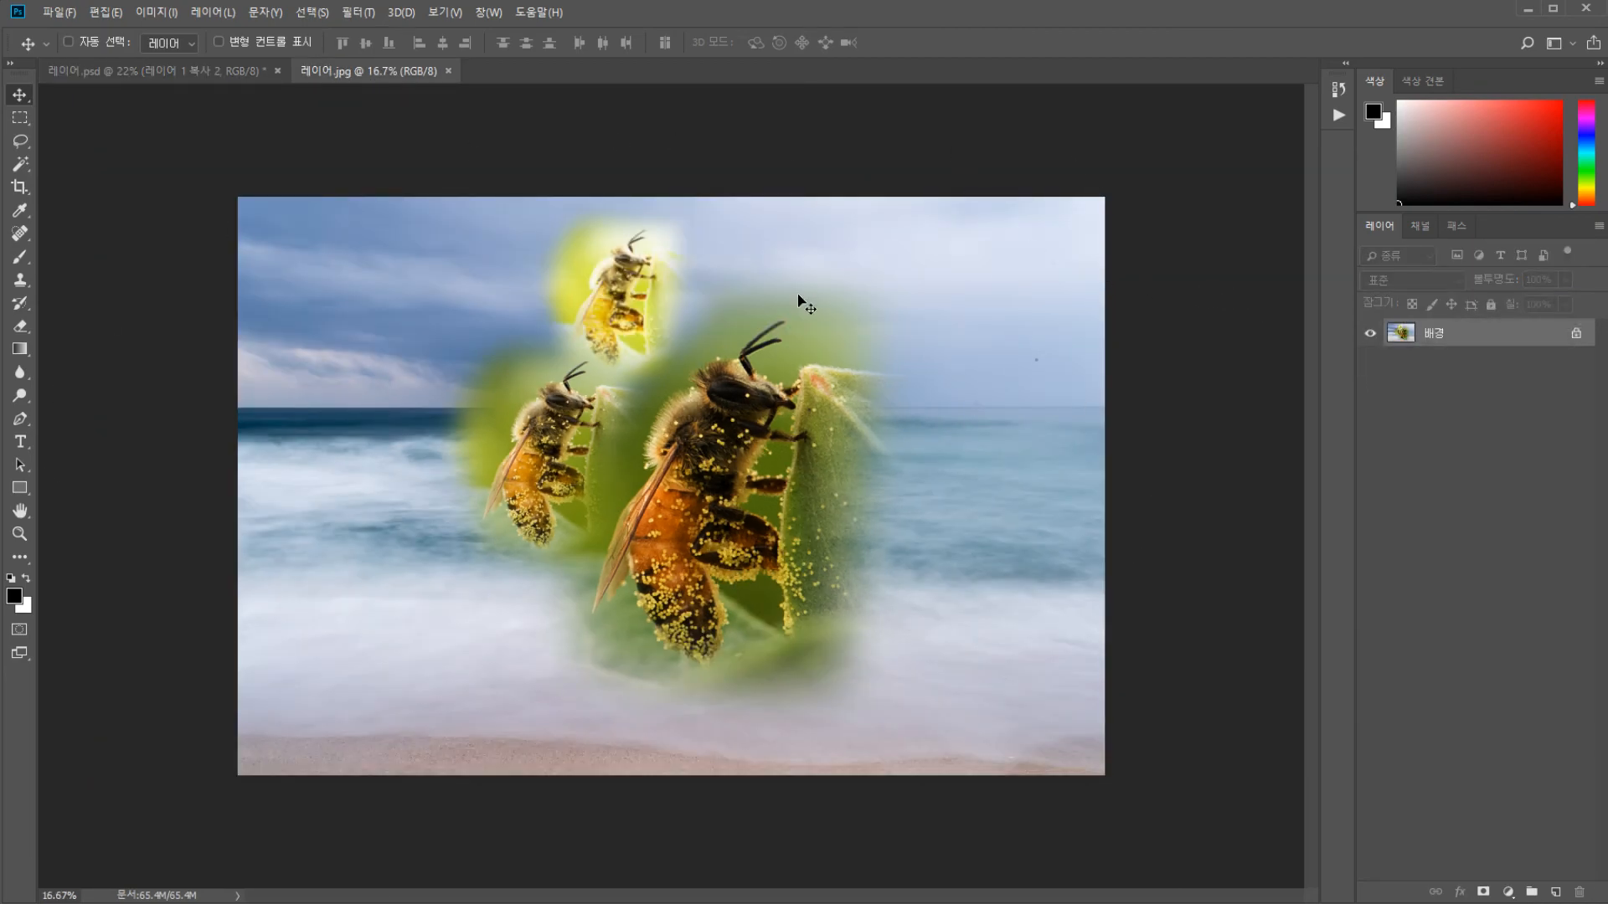
{"action": "scroll", "coordinate": [710, 474], "scroll_direction": "up", "scroll_amount": 4}
{"action": "left_click", "coordinate": [153, 70]}
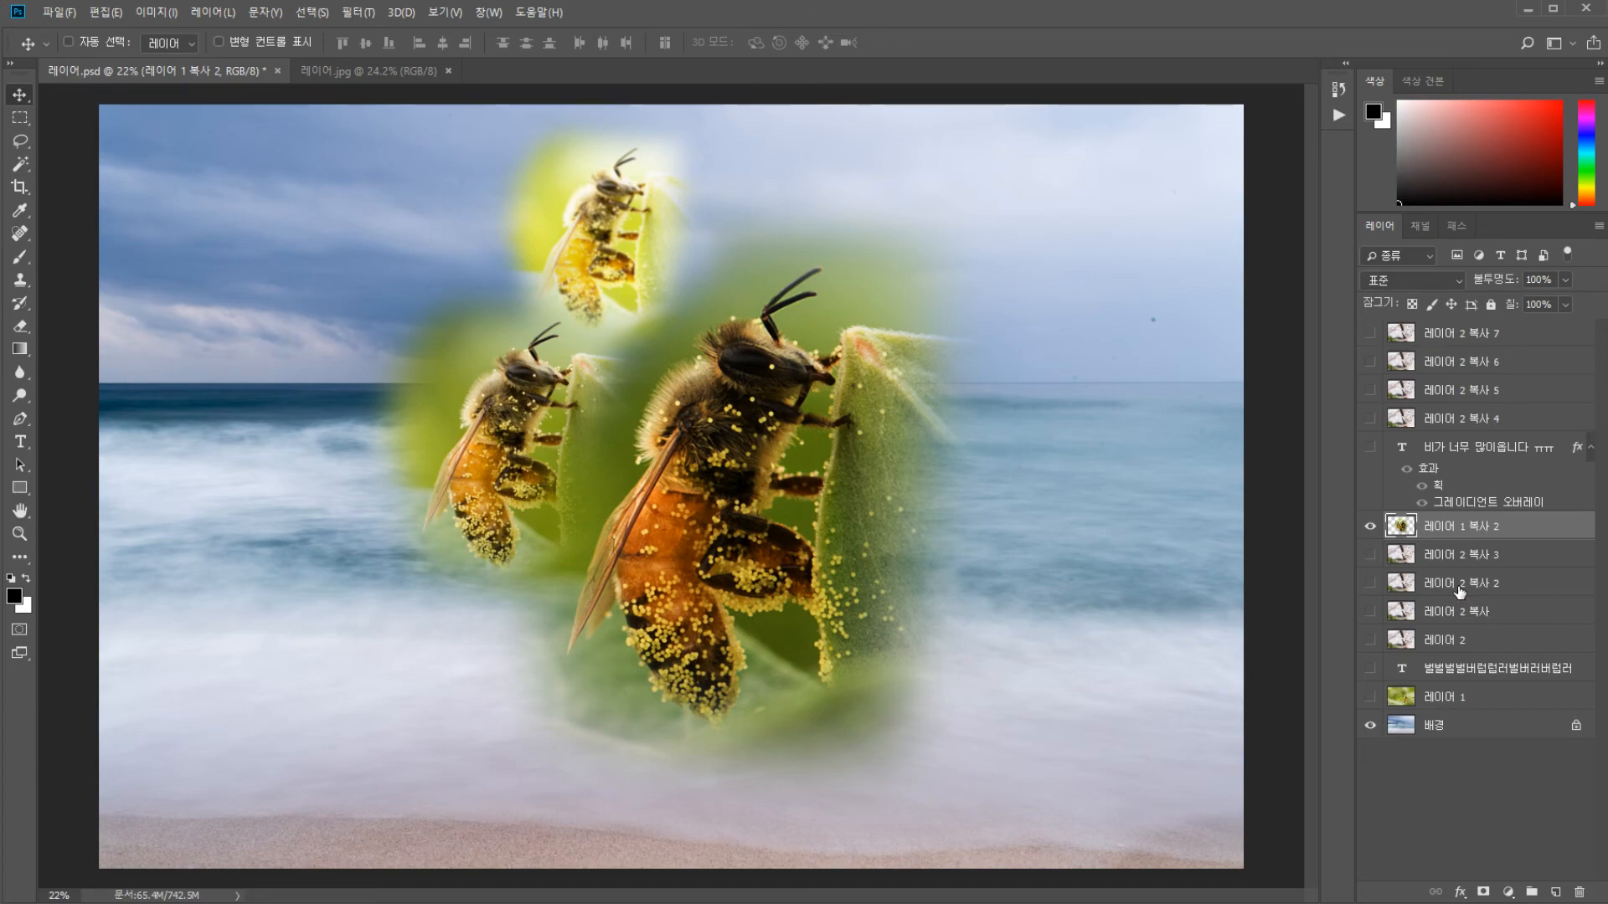
Toggle the visibility of the layer 레이어 2 복사 7, leave it shown, and select it
{"action": "left_click", "coordinate": [1455, 394]}
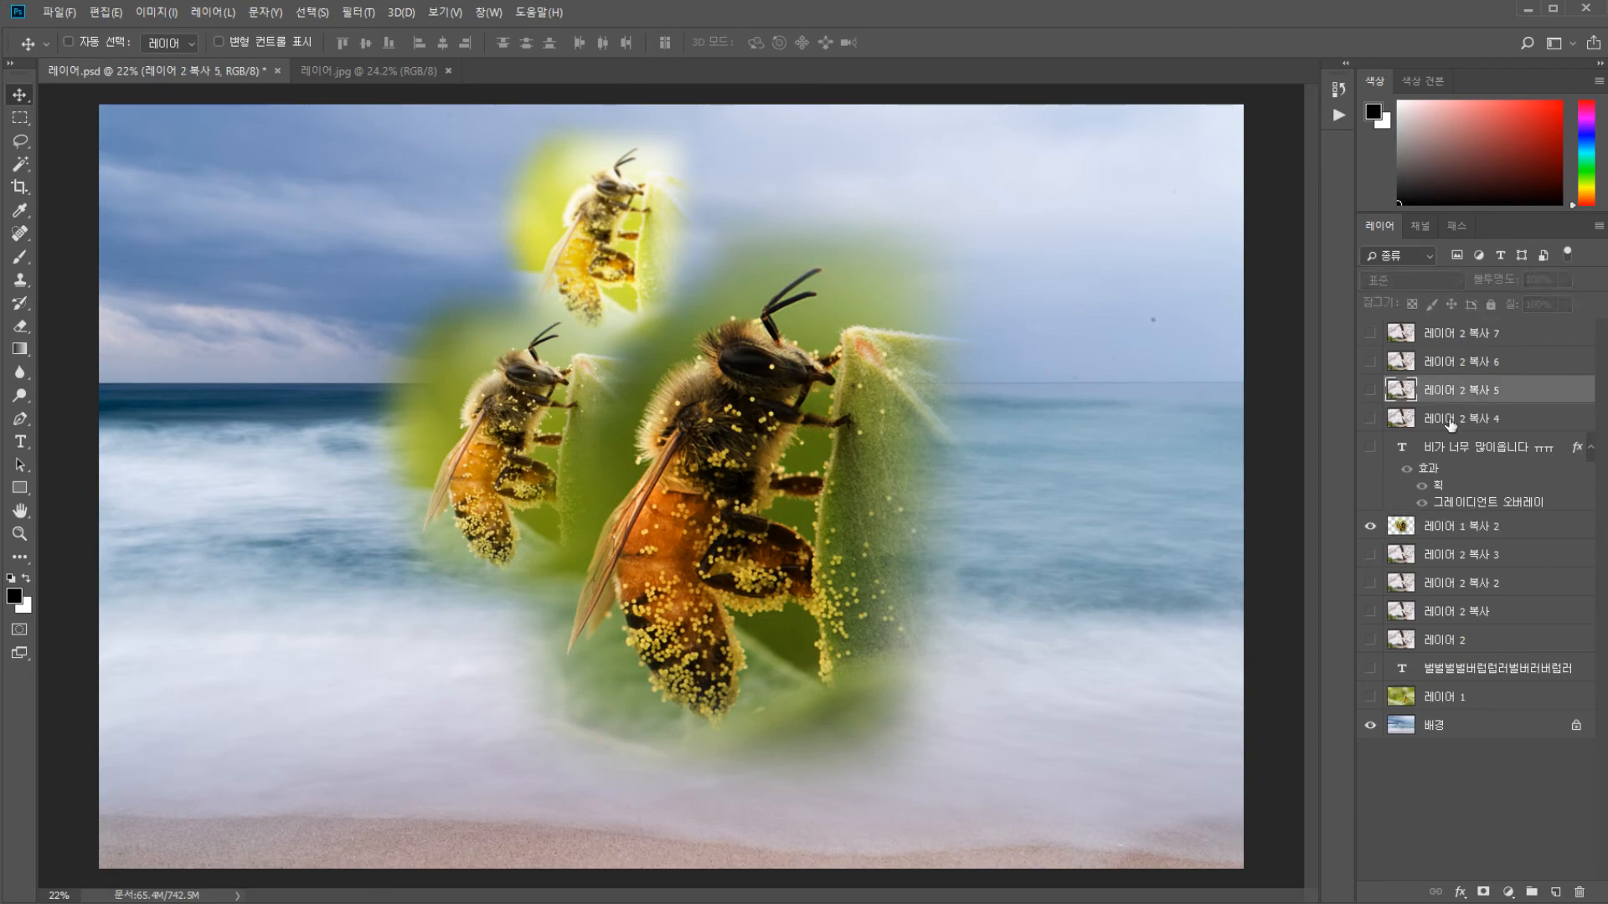
{"action": "left_click", "coordinate": [1437, 563]}
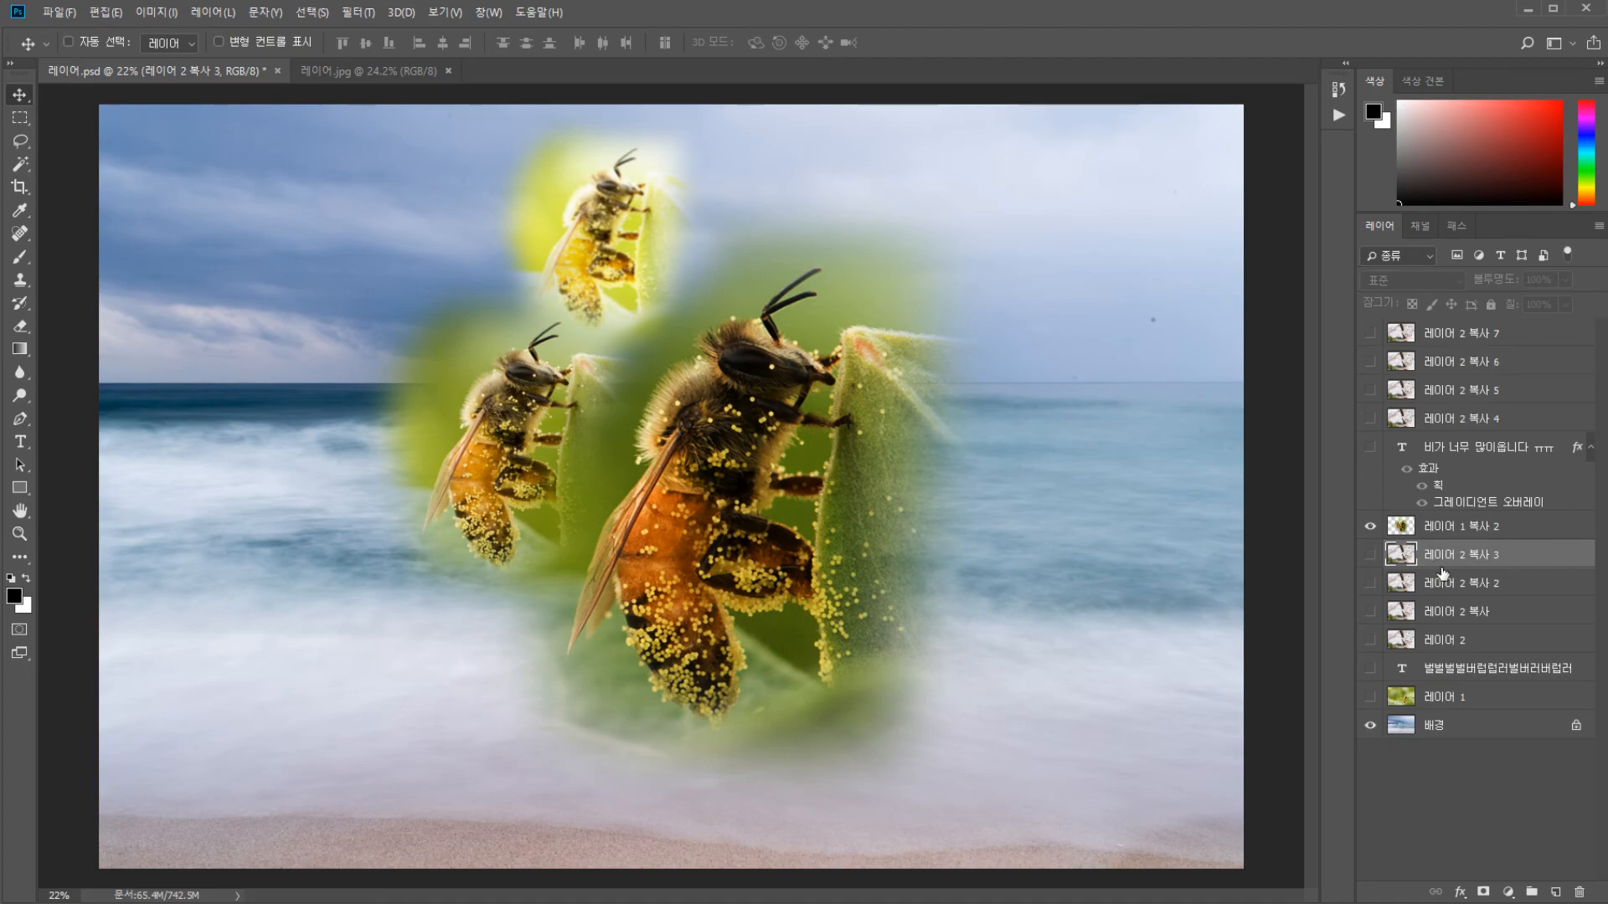
{"action": "left_click", "coordinate": [1434, 605]}
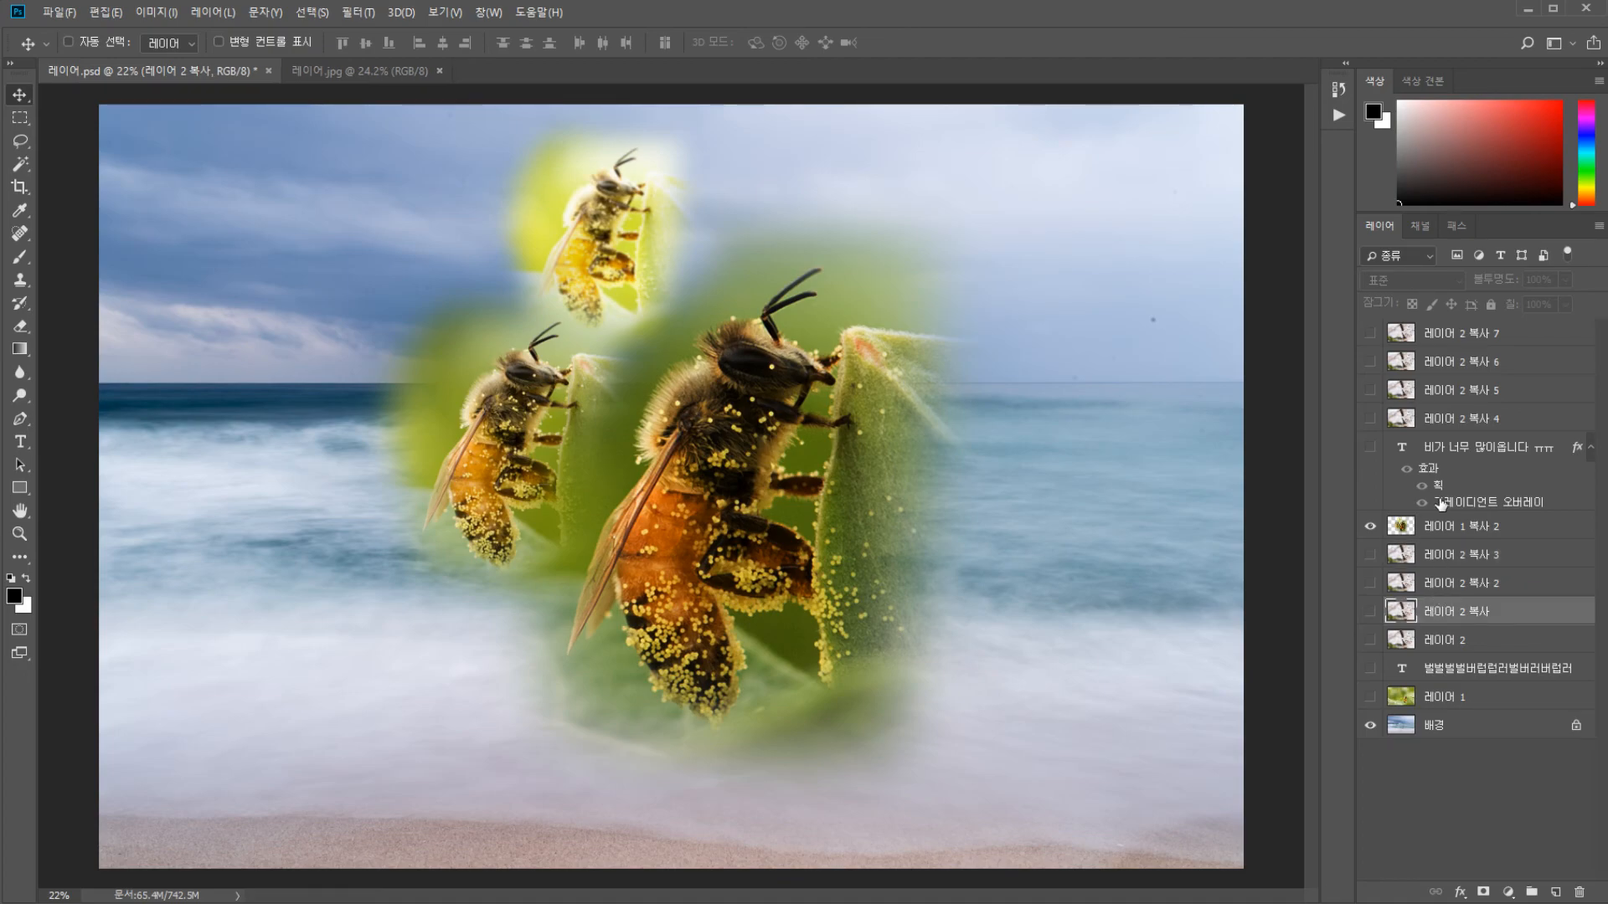
{"action": "left_click", "coordinate": [1370, 335]}
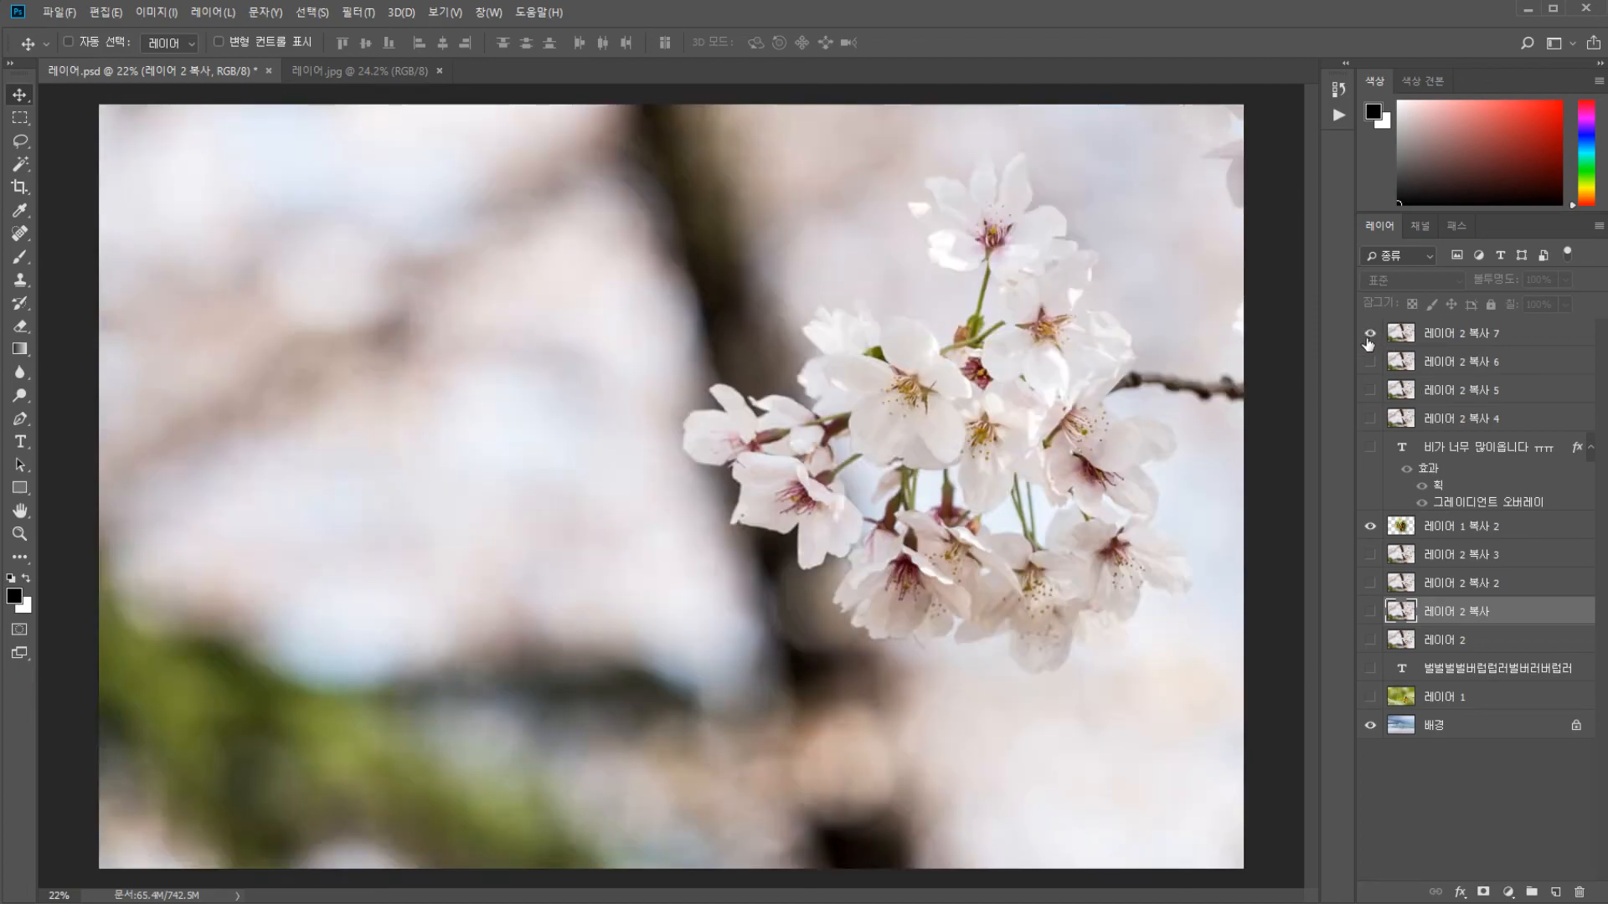
{"action": "left_click", "coordinate": [1369, 339]}
{"action": "left_click", "coordinate": [1369, 339]}
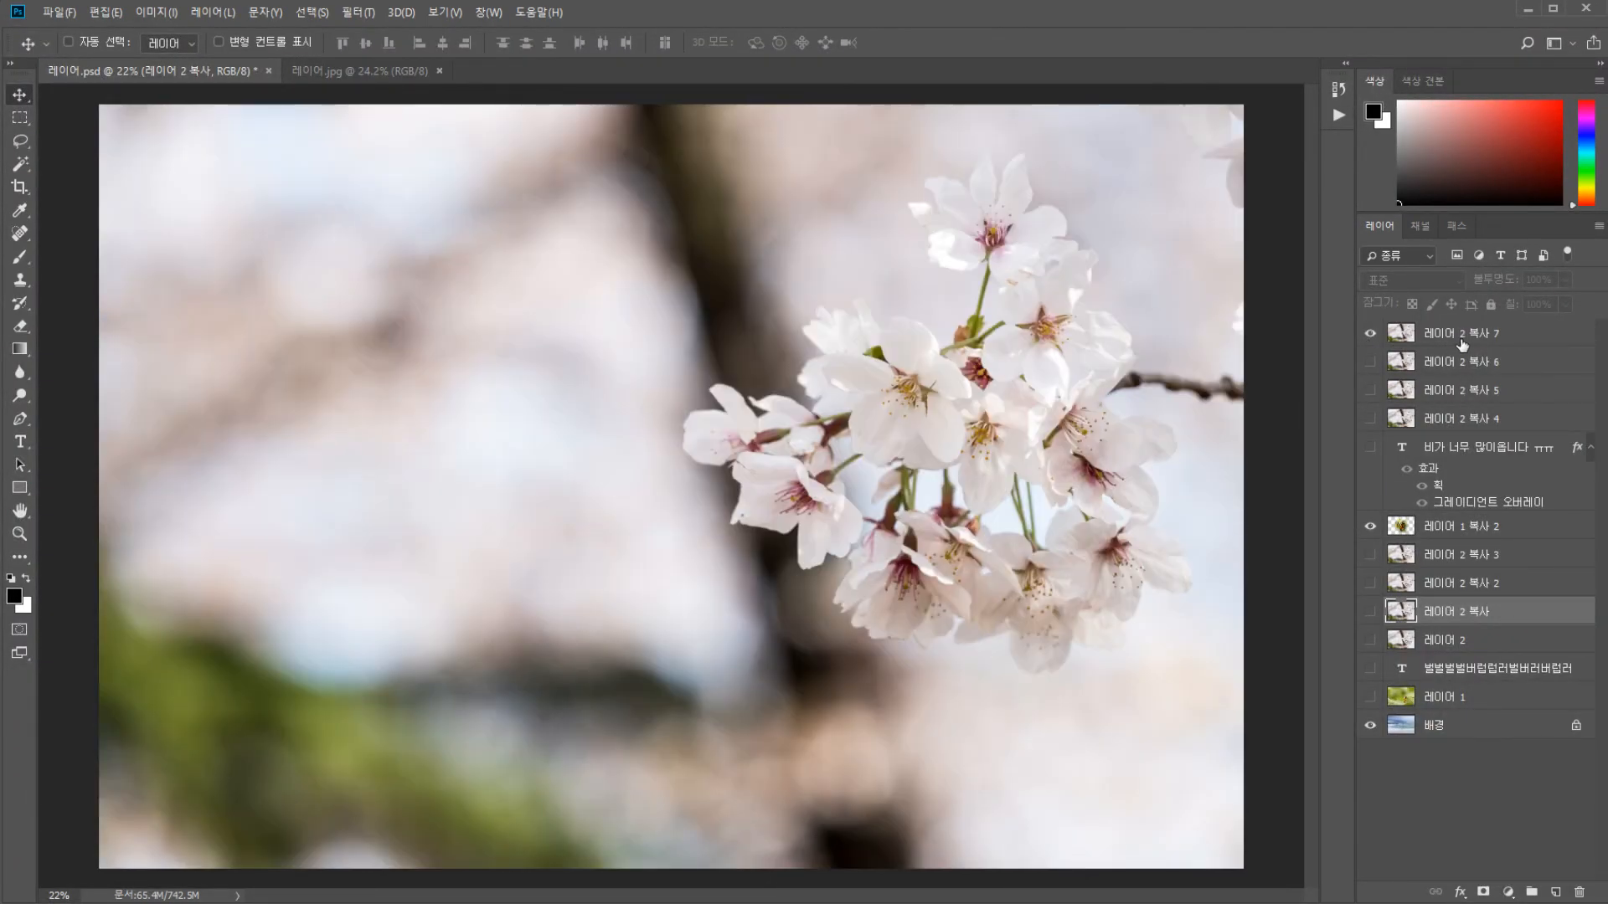
{"action": "left_click", "coordinate": [1461, 344]}
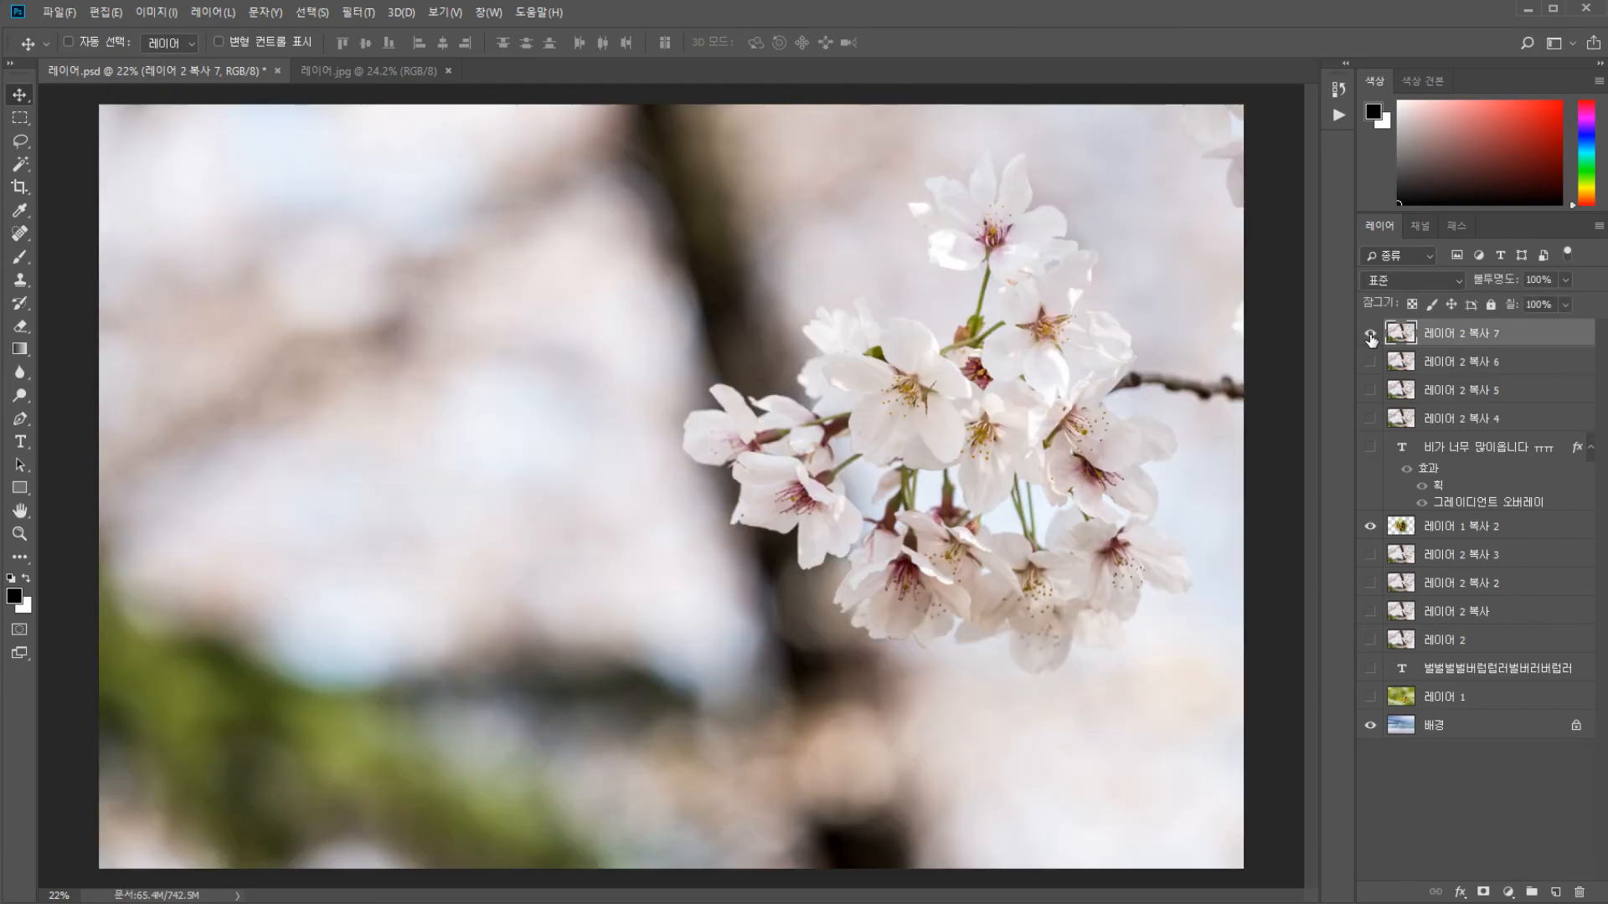
Show 레이어 1 and the text layer above it, and hide every layer between that text layer and 레이어 2 복사 7
{"action": "left_click", "coordinate": [1369, 362]}
{"action": "left_click_drag", "start_coordinate": [1381, 426], "coordinate": [1369, 697]}
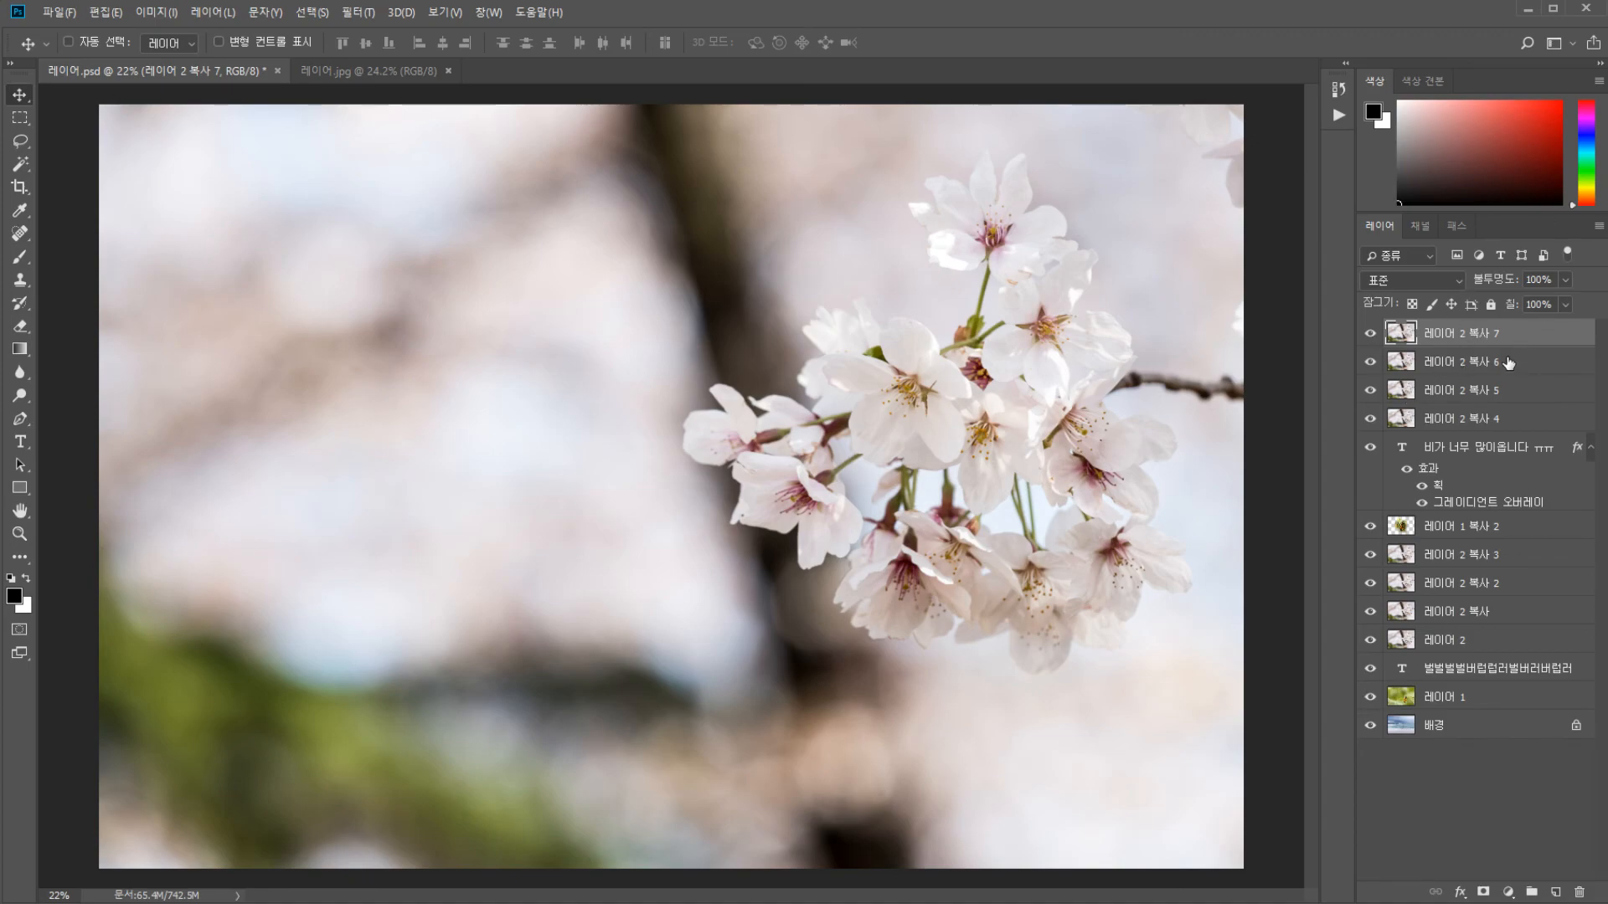
{"action": "left_click_drag", "start_coordinate": [1374, 365], "coordinate": [1374, 452]}
{"action": "left_click_drag", "start_coordinate": [1356, 535], "coordinate": [1376, 640]}
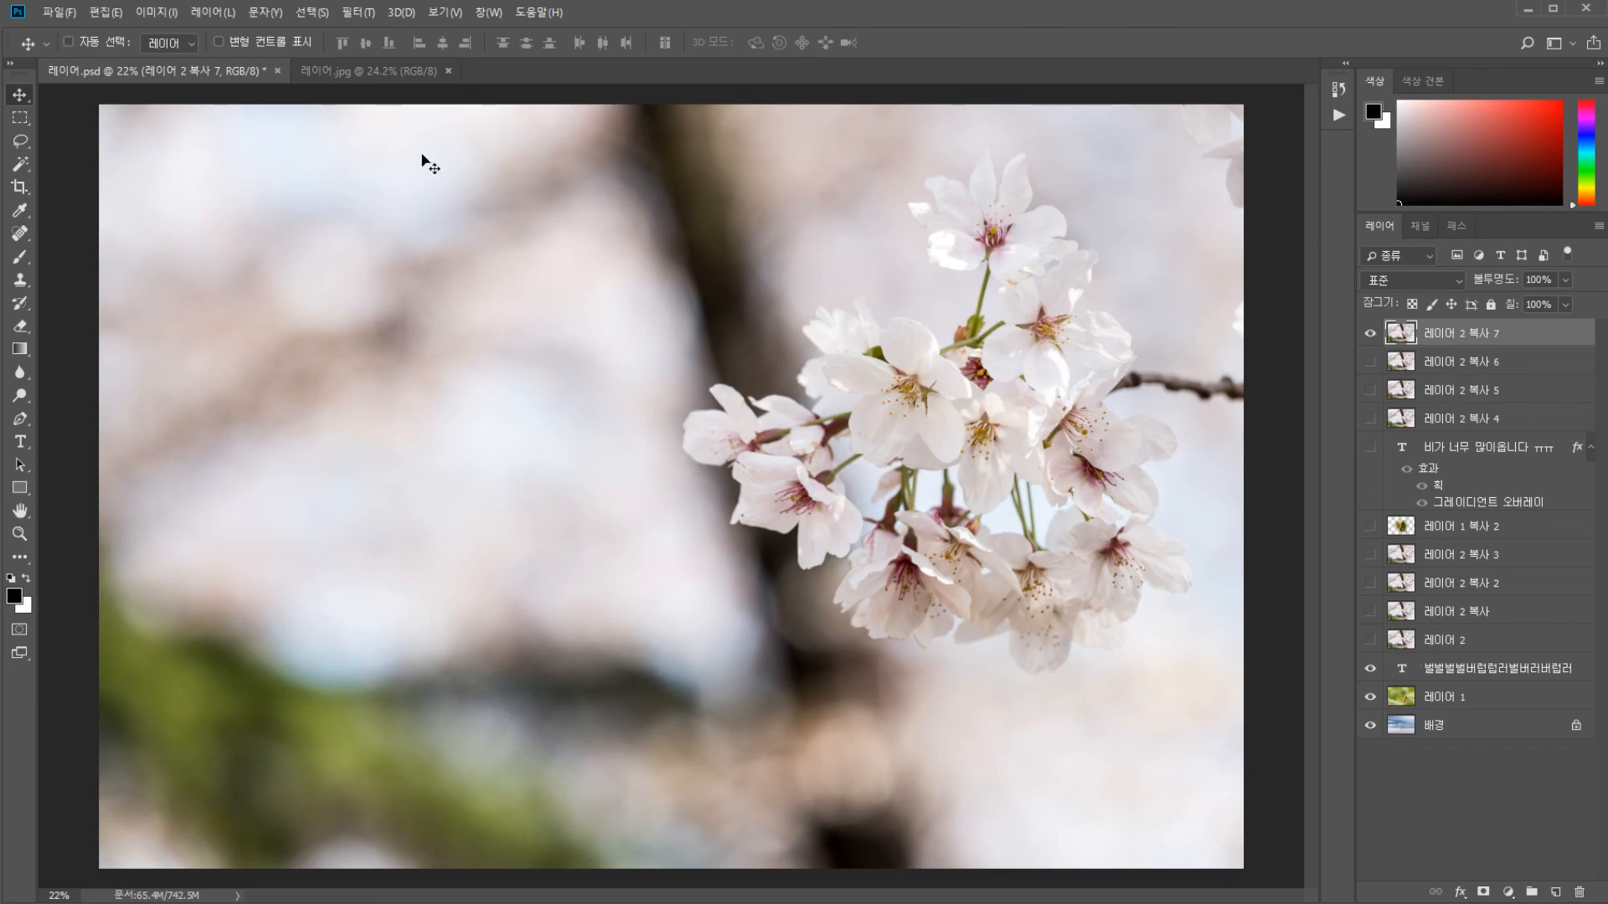
Erase the left side and lower part of the blossom layer 레이어 2 복사 7, enlarging the eraser to 1100 px
{"action": "key", "text": "e"}
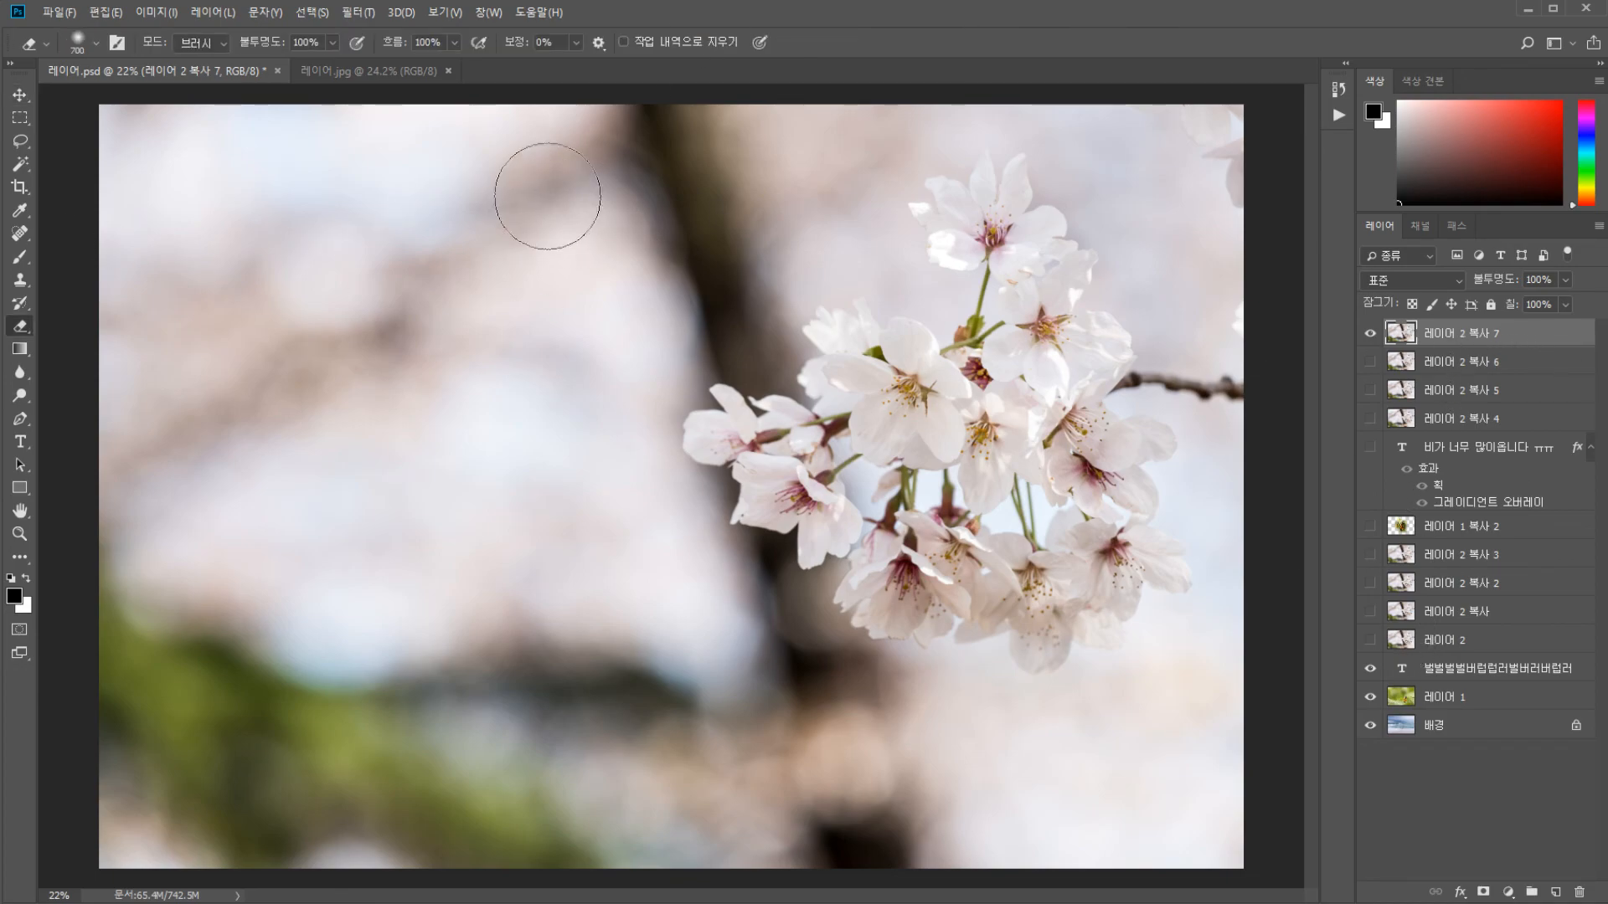
{"action": "mouse_move", "coordinate": [586, 142]}
{"action": "left_mouse_down"}
{"action": "mouse_move", "coordinate": [427, 383]}
{"action": "mouse_move", "coordinate": [427, 611]}
{"action": "left_mouse_up"}
{"action": "key", "text": "bracketright"}
{"action": "key", "text": "bracketright"}
{"action": "key", "text": "bracketright"}
{"action": "key", "text": "bracketright"}
{"action": "mouse_move", "coordinate": [487, 159]}
{"action": "left_mouse_down"}
{"action": "mouse_move", "coordinate": [215, 162]}
{"action": "mouse_move", "coordinate": [295, 863]}
{"action": "mouse_move", "coordinate": [198, 630]}
{"action": "mouse_move", "coordinate": [528, 538]}
{"action": "mouse_move", "coordinate": [419, 586]}
{"action": "mouse_move", "coordinate": [570, 753]}
{"action": "left_mouse_up"}
{"action": "mouse_move", "coordinate": [668, 742]}
{"action": "left_mouse_down"}
{"action": "mouse_move", "coordinate": [1335, 796]}
{"action": "mouse_move", "coordinate": [387, 782]}
{"action": "left_mouse_up"}
Select the layer 레이어 1 and move it left until its bee sits in the erased area beside the blossoms
{"action": "key", "text": "v"}
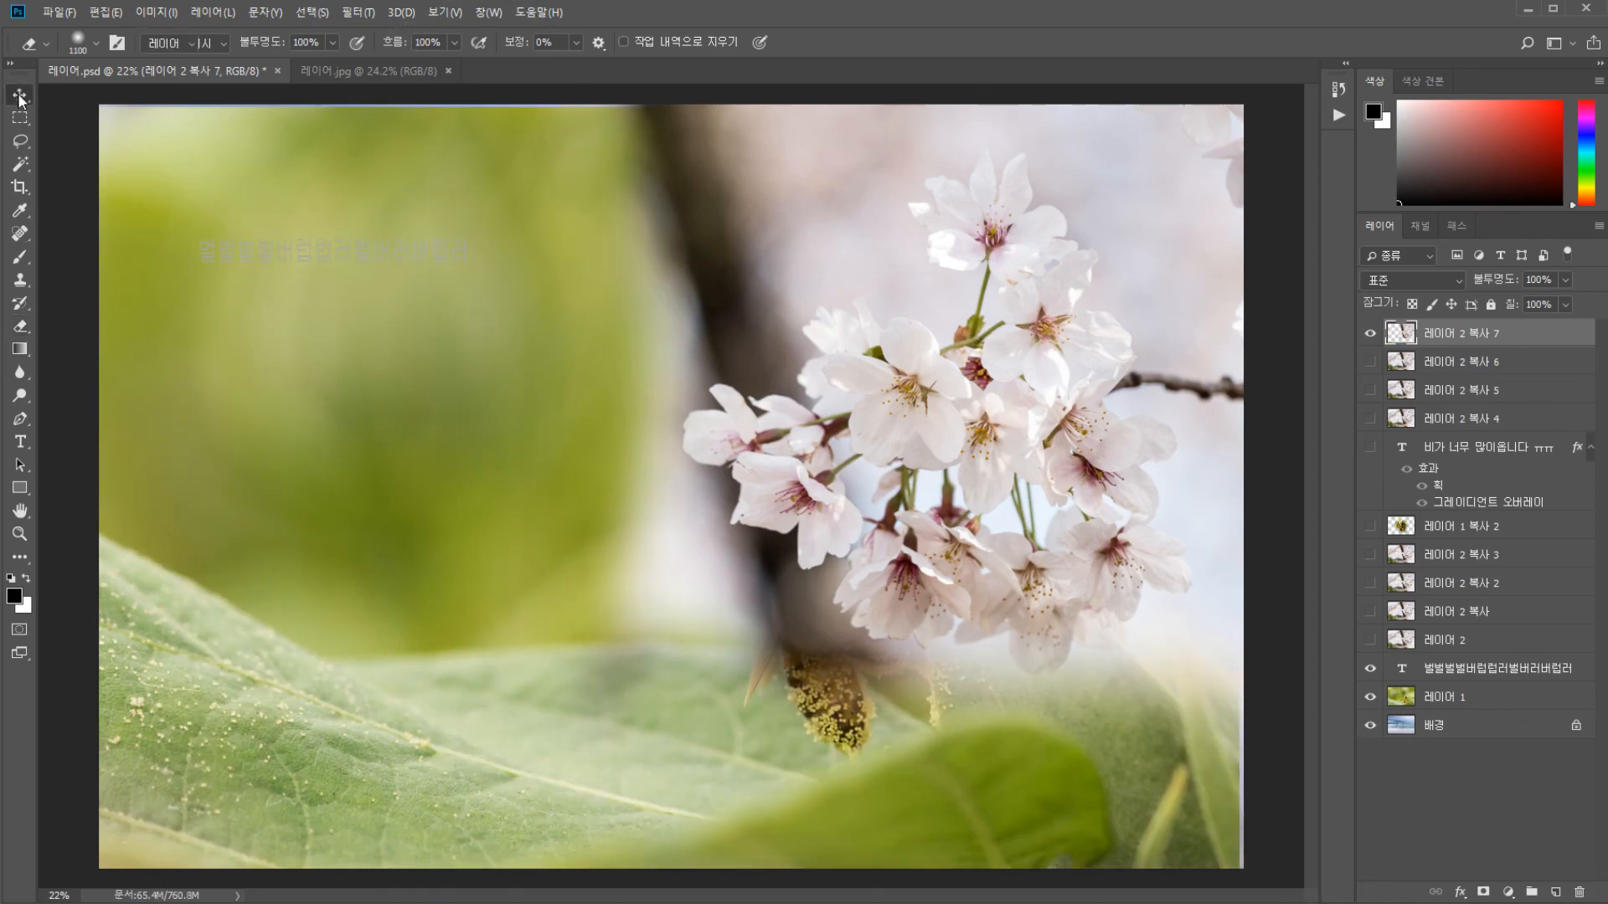
{"action": "left_click", "coordinate": [1551, 706]}
{"action": "mouse_move", "coordinate": [989, 653]}
{"action": "left_mouse_down"}
{"action": "mouse_move", "coordinate": [520, 581]}
{"action": "mouse_move", "coordinate": [572, 536]}
{"action": "mouse_move", "coordinate": [570, 650]}
{"action": "left_mouse_up"}
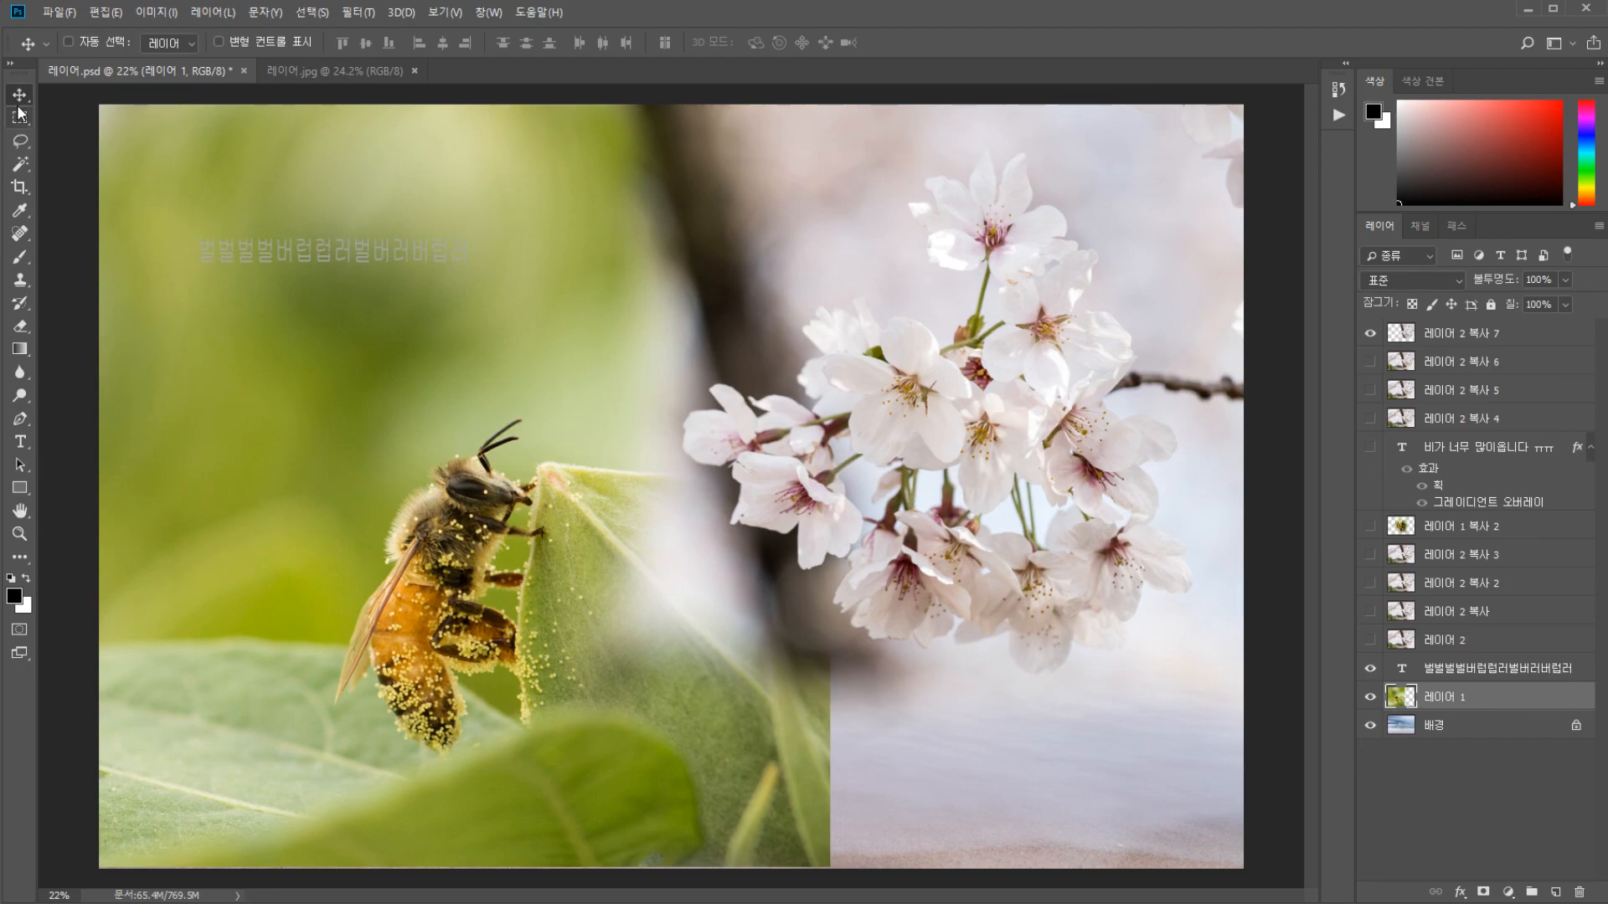
Look through the layer list, select 레이어 2 복사 7, and view its blending mode options
{"action": "left_click", "coordinate": [312, 11]}
{"action": "left_click", "coordinate": [838, 521]}
{"action": "left_click", "coordinate": [1521, 562]}
{"action": "left_click", "coordinate": [1493, 423]}
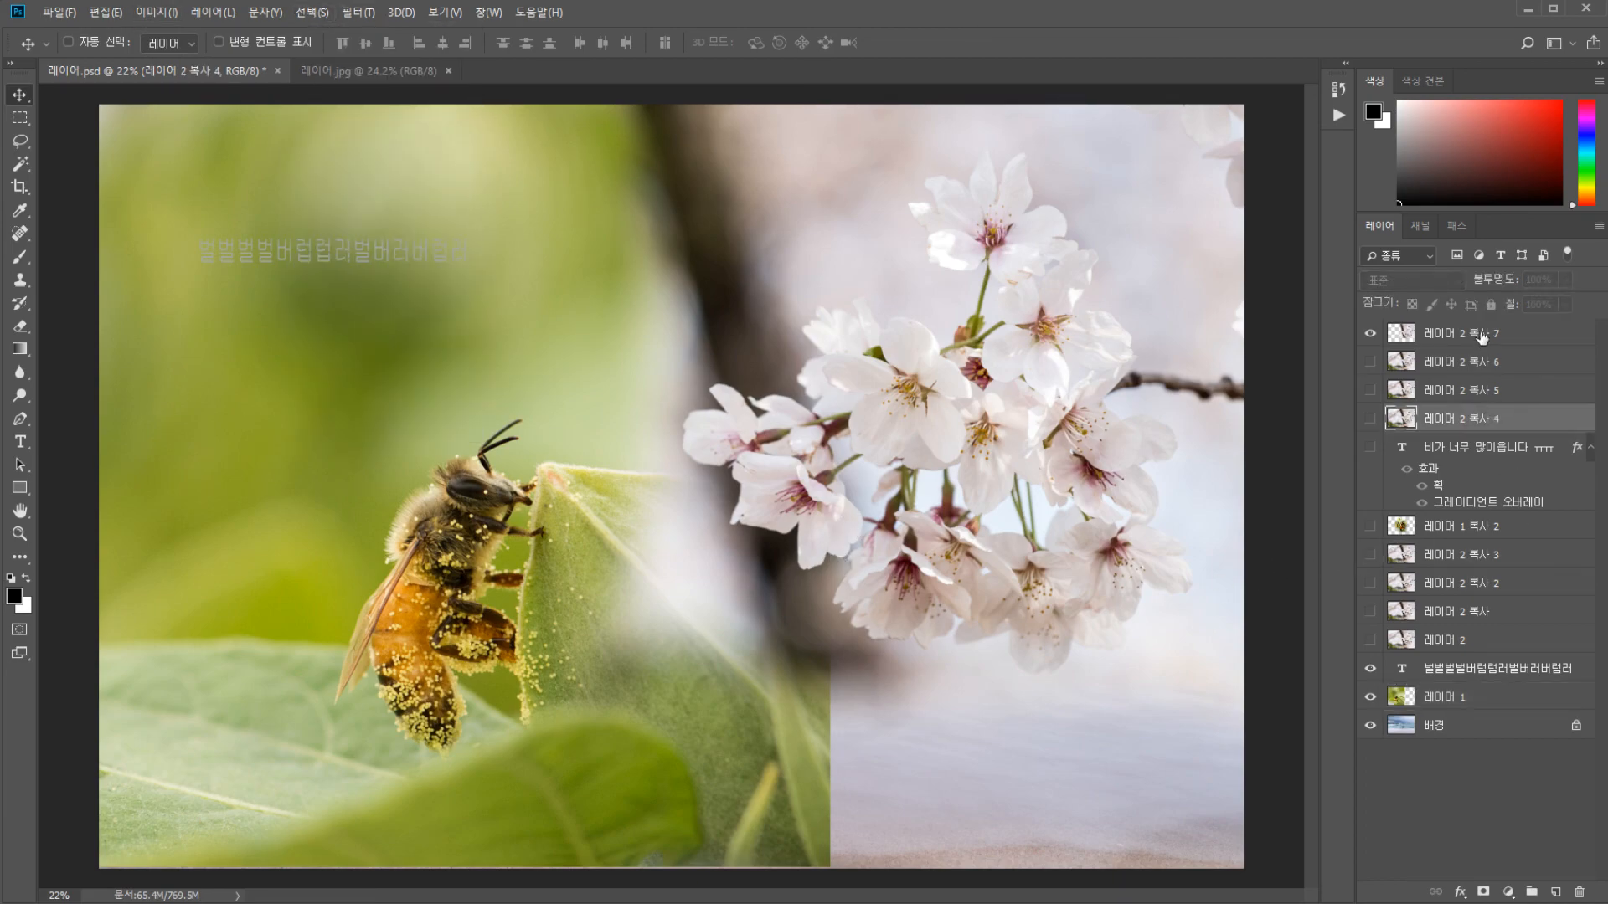
{"action": "left_click", "coordinate": [1479, 337]}
{"action": "left_click", "coordinate": [1445, 449]}
{"action": "left_click", "coordinate": [1431, 563]}
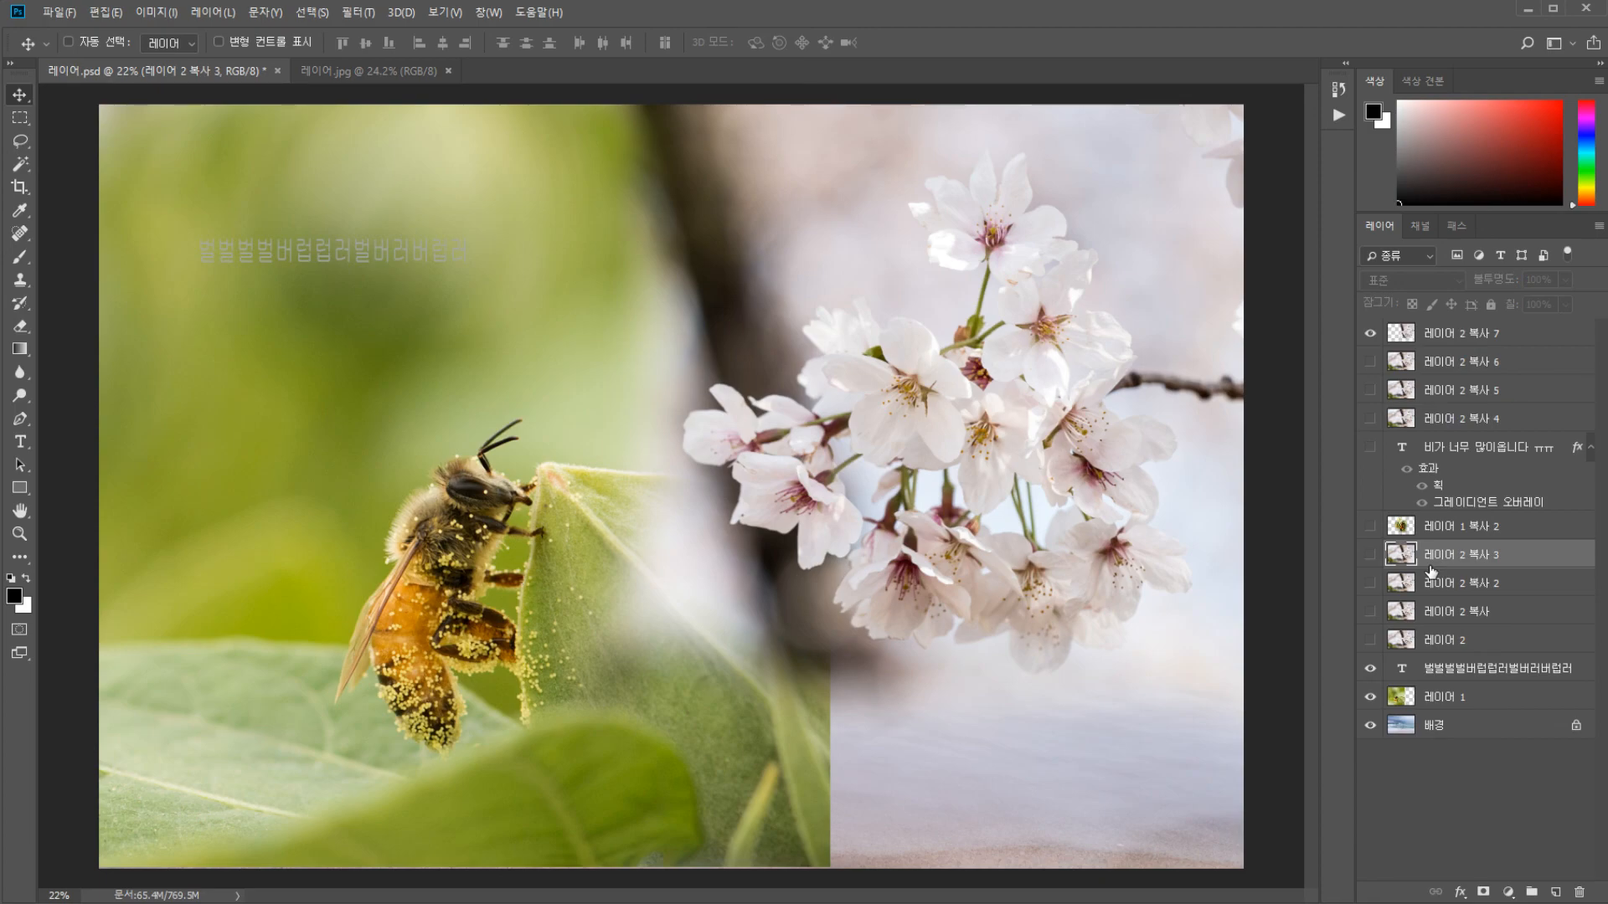
{"action": "left_click", "coordinate": [1457, 418]}
{"action": "left_click", "coordinate": [1458, 362]}
{"action": "left_click", "coordinate": [1457, 333]}
{"action": "left_click", "coordinate": [1444, 282]}
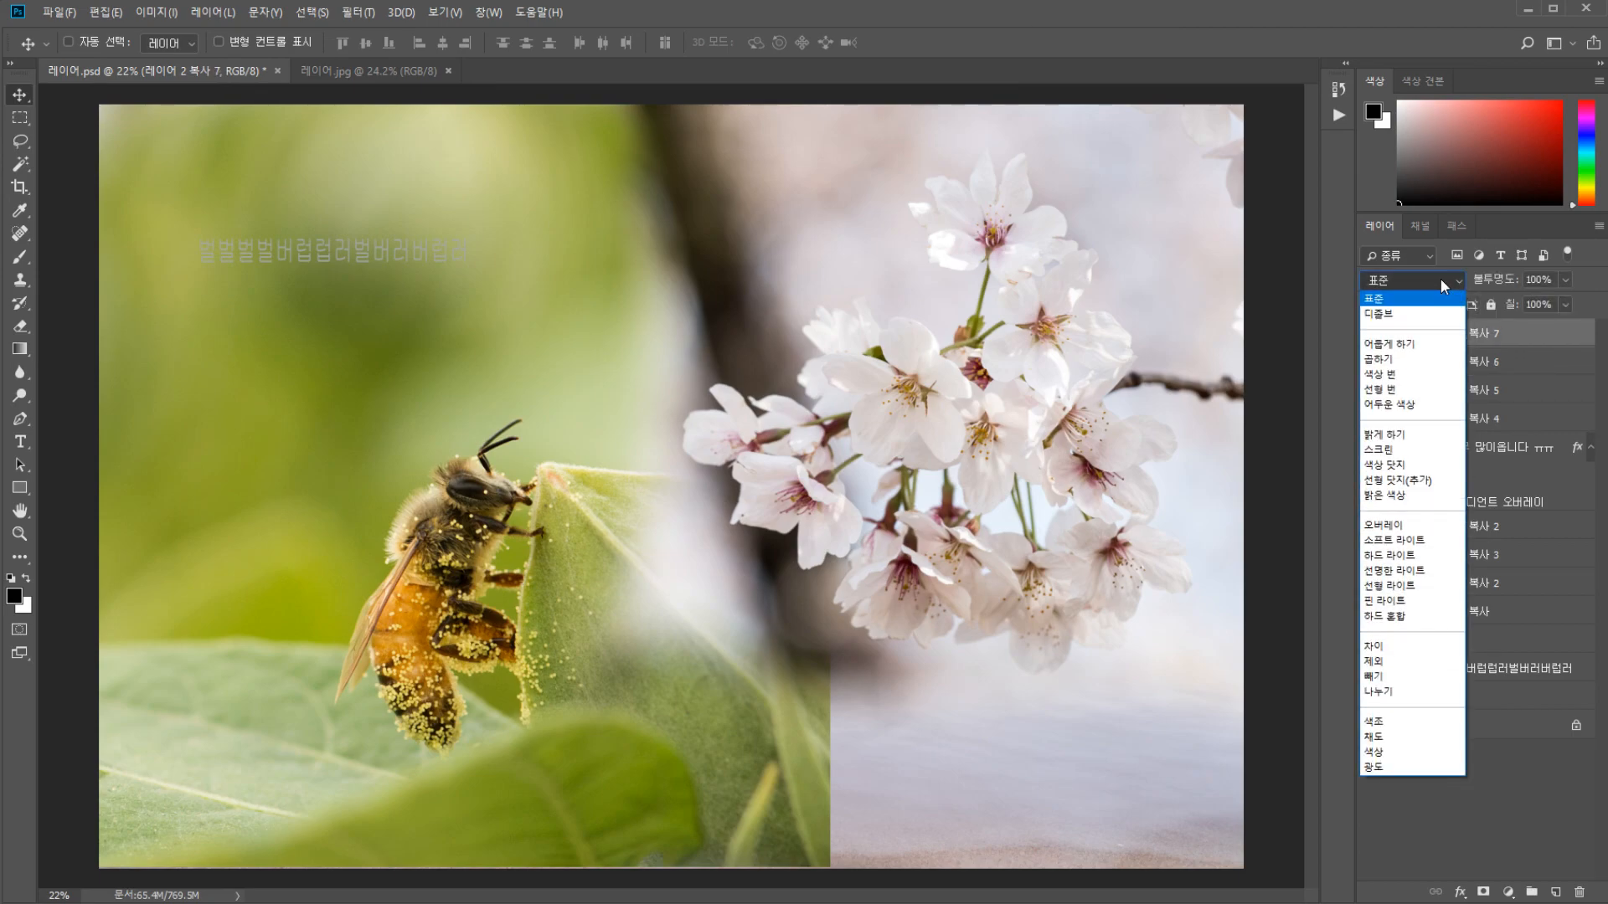
{"action": "left_click", "coordinate": [1440, 278]}
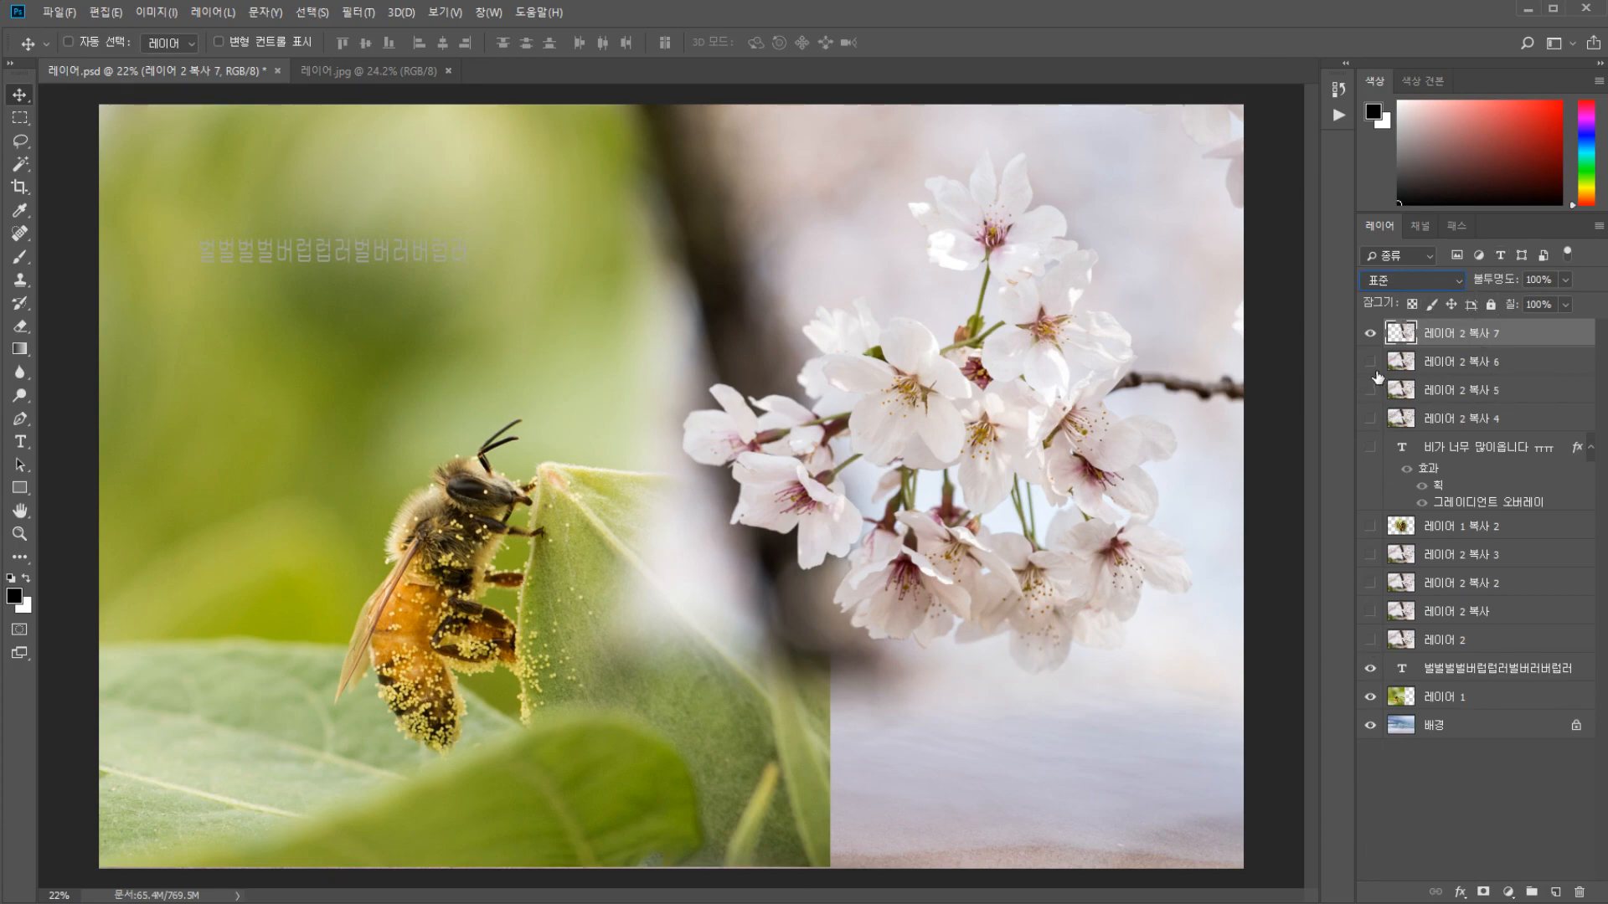
Undo the move of 레이어 1 and the erasing on 레이어 2 복사 7
{"action": "key", "text": "ctrl+z"}
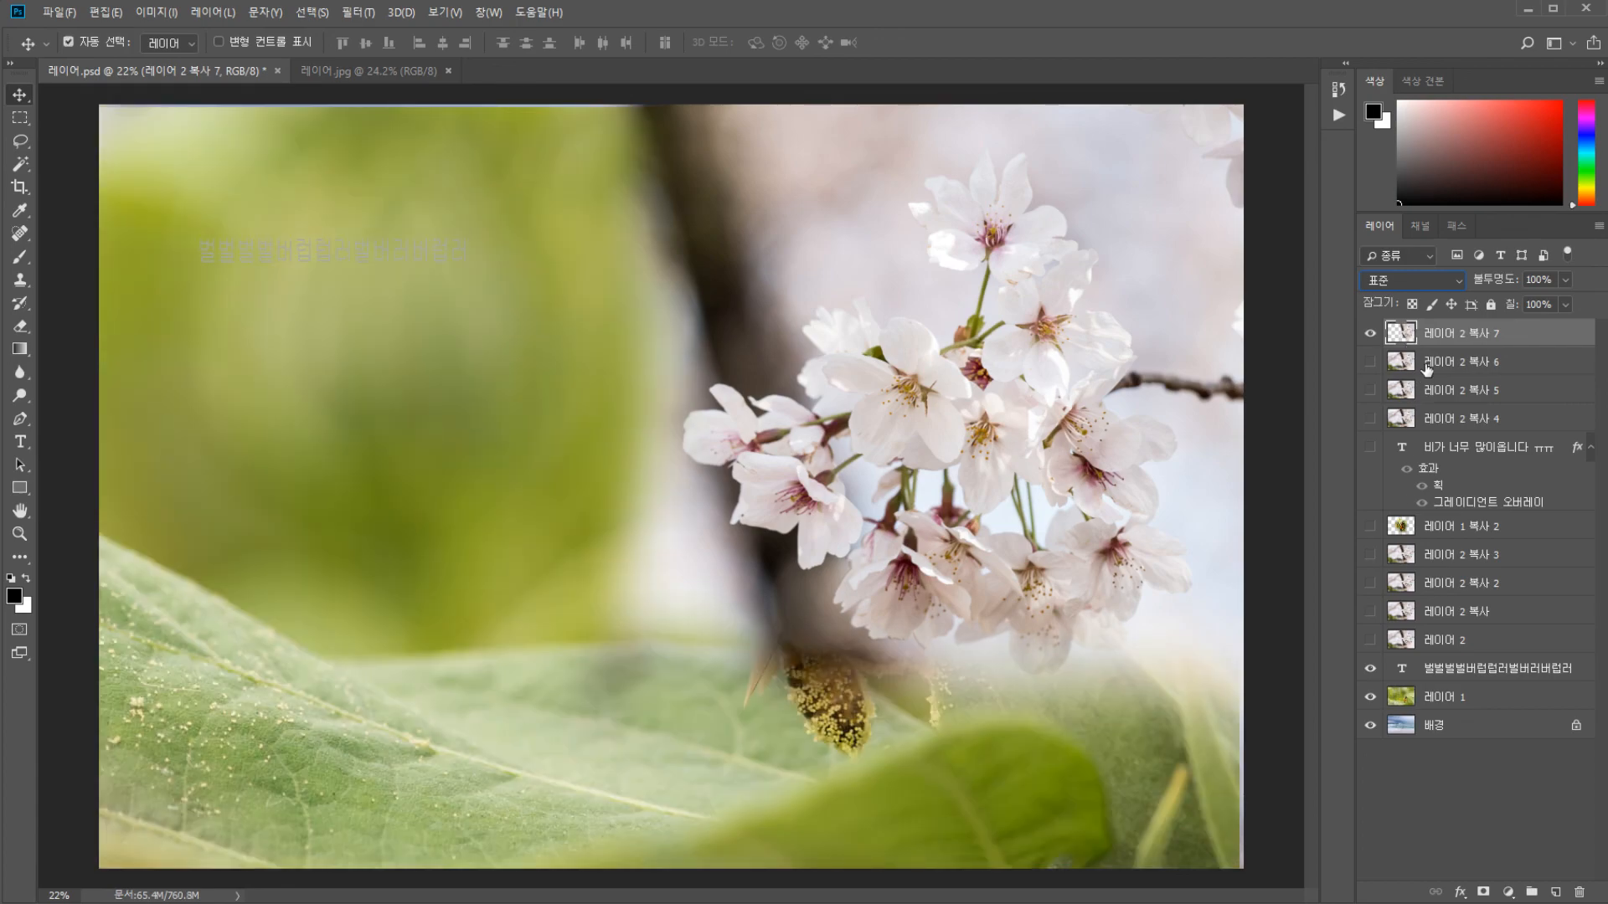
{"action": "key", "text": "ctrl+z"}
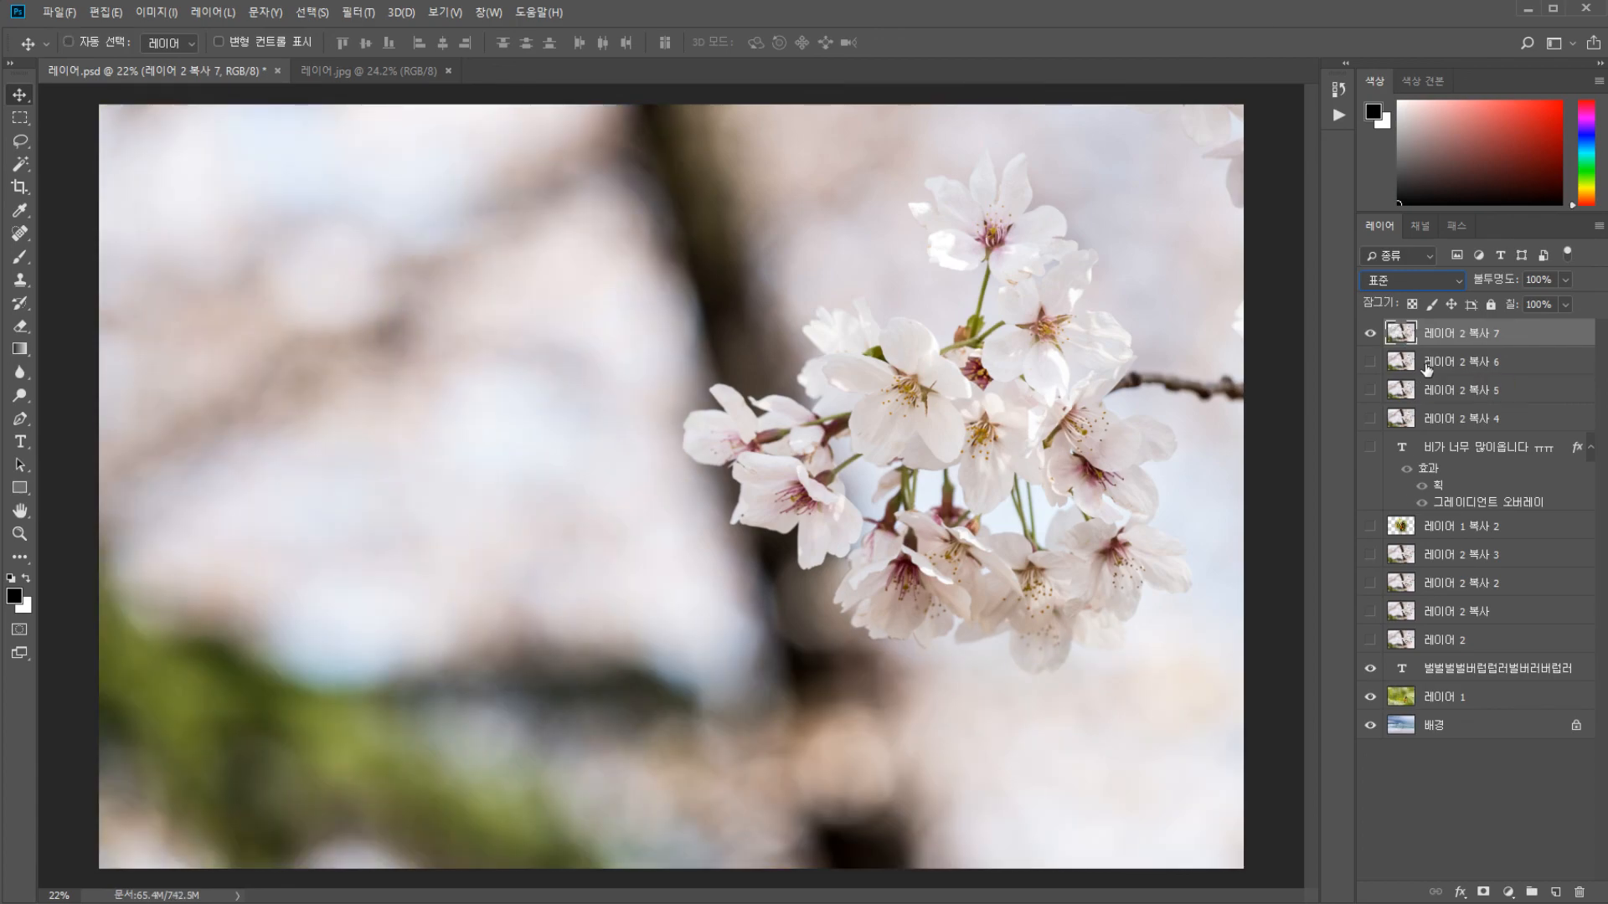
Try the blending modes 오버레이 and 어둡게 하기 on 레이어 2 복사 7, and finally set it to 밝게 하기
{"action": "left_click", "coordinate": [1461, 277]}
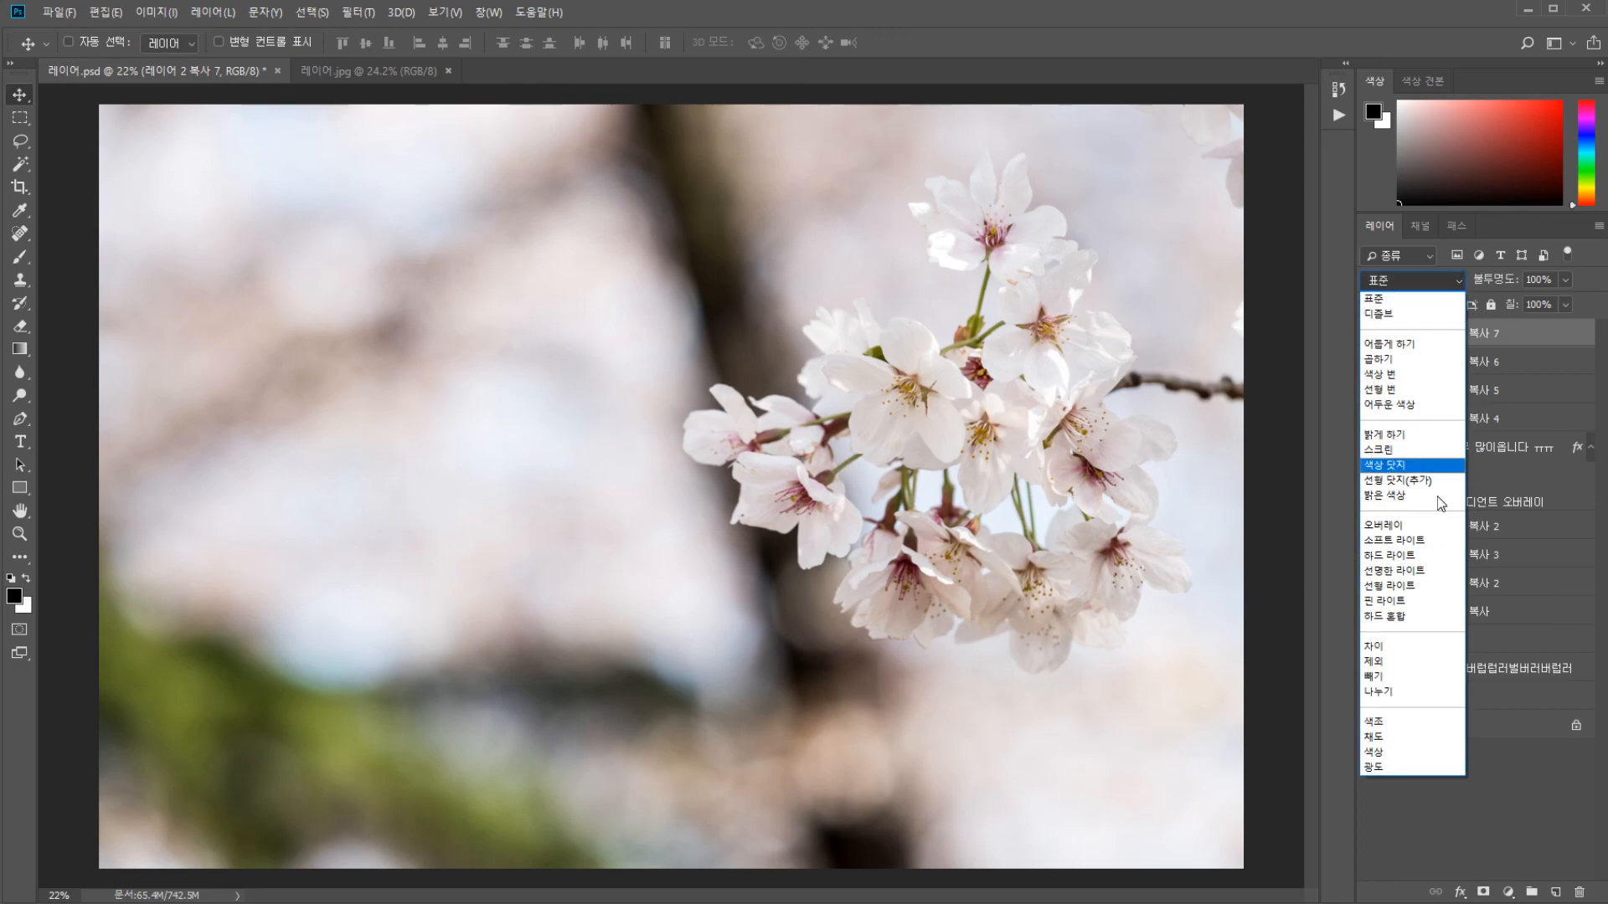
{"action": "left_click", "coordinate": [1394, 526]}
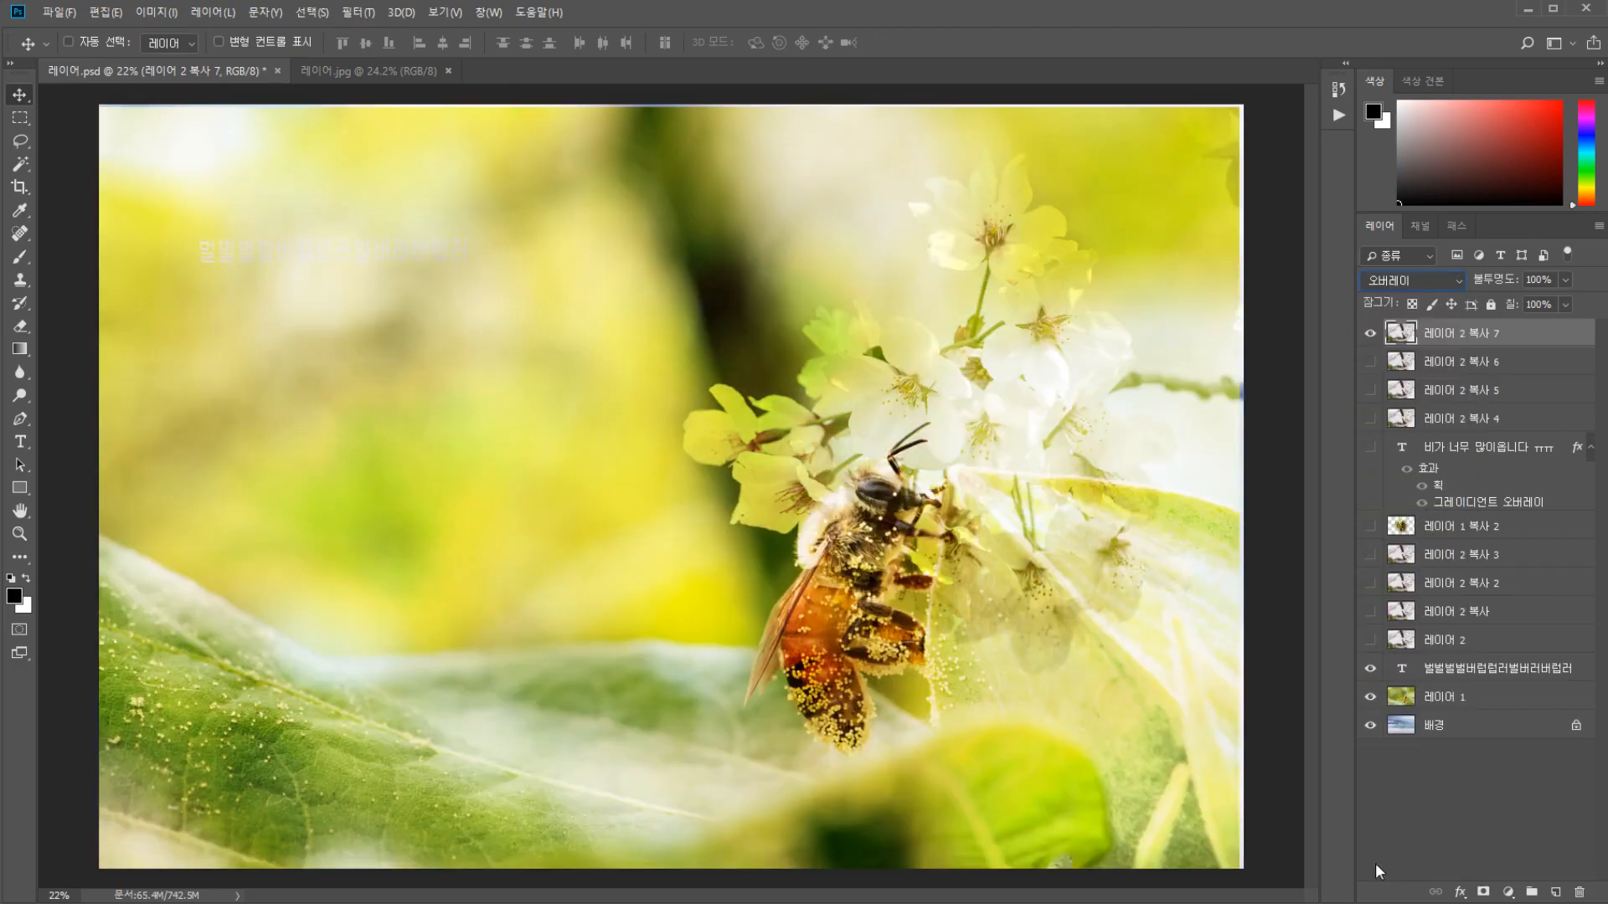
{"action": "left_click", "coordinate": [1395, 282]}
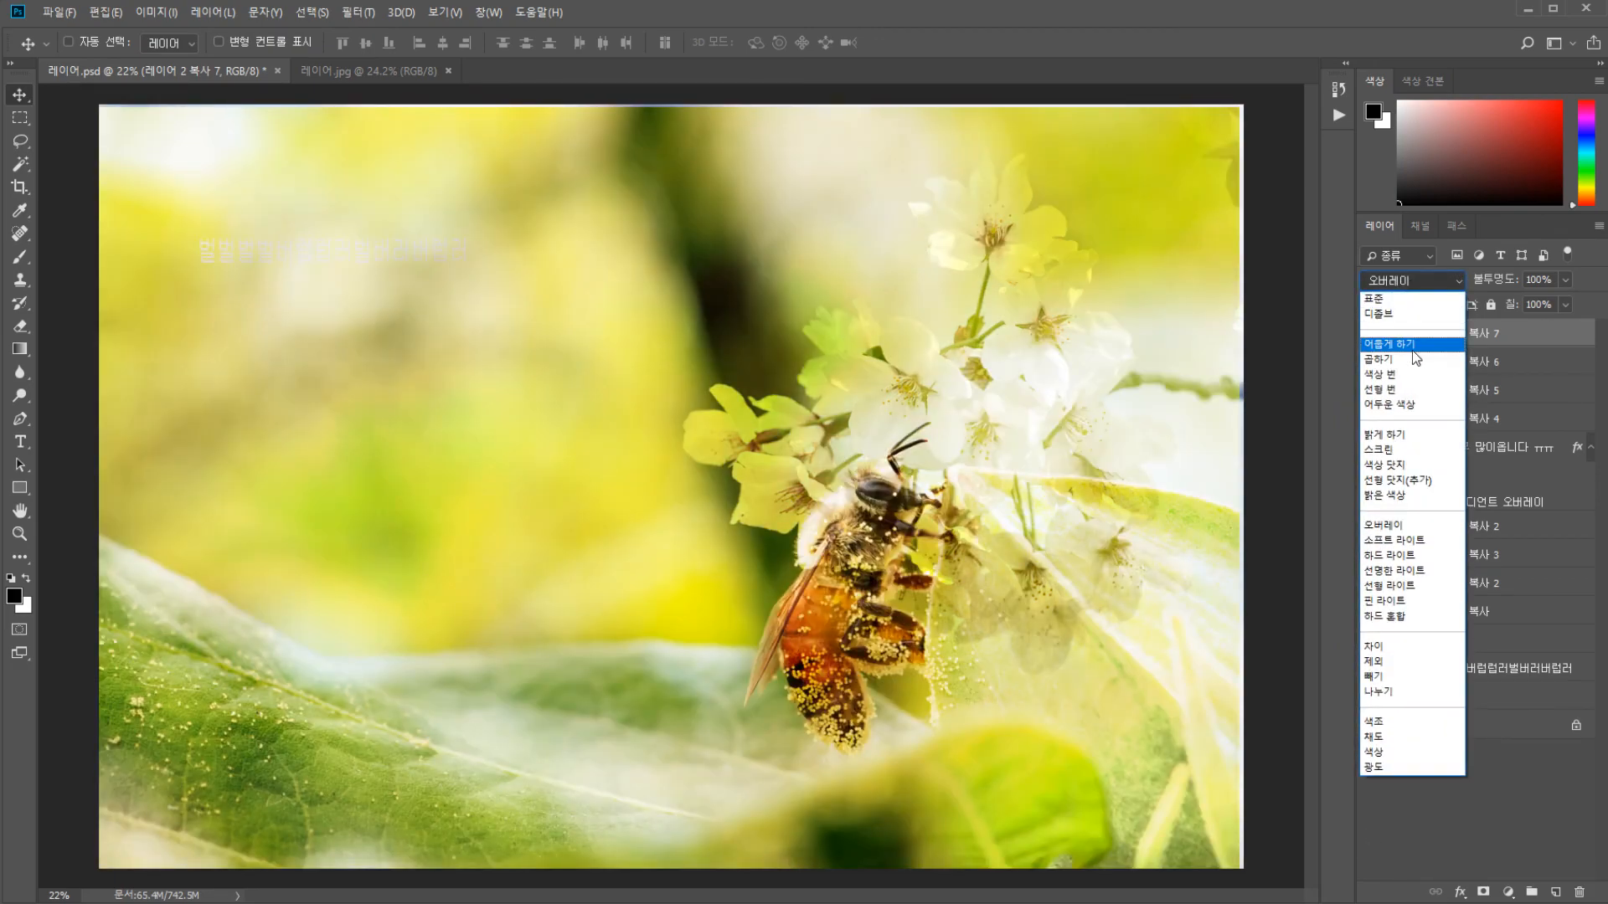
{"action": "left_click", "coordinate": [1412, 350]}
{"action": "left_click", "coordinate": [1427, 279]}
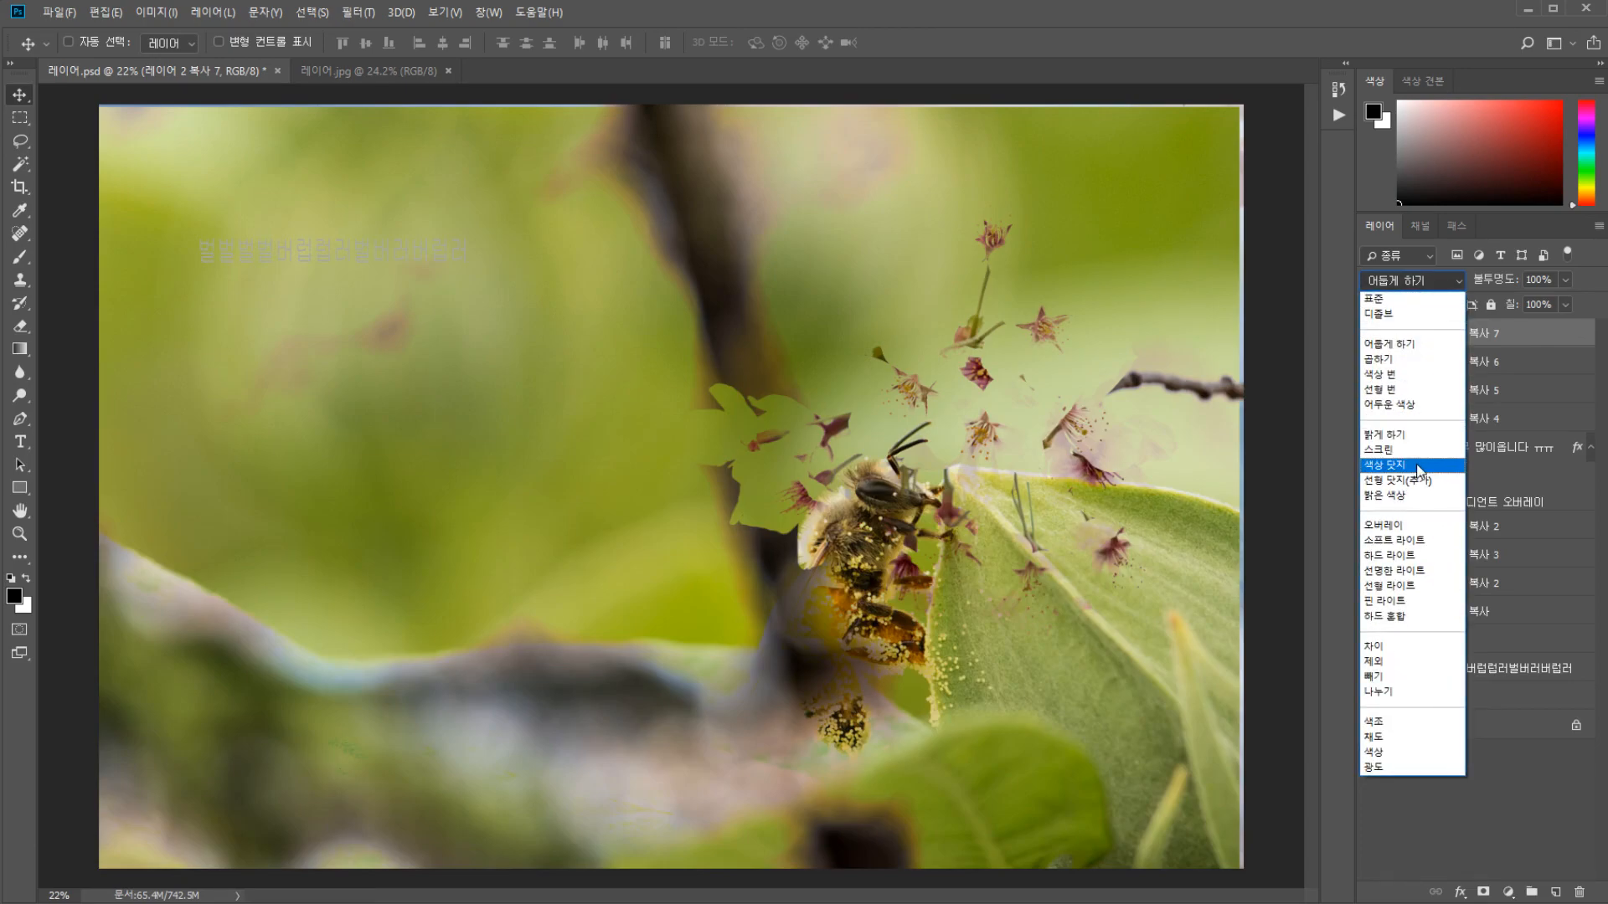
{"action": "left_click", "coordinate": [1424, 436]}
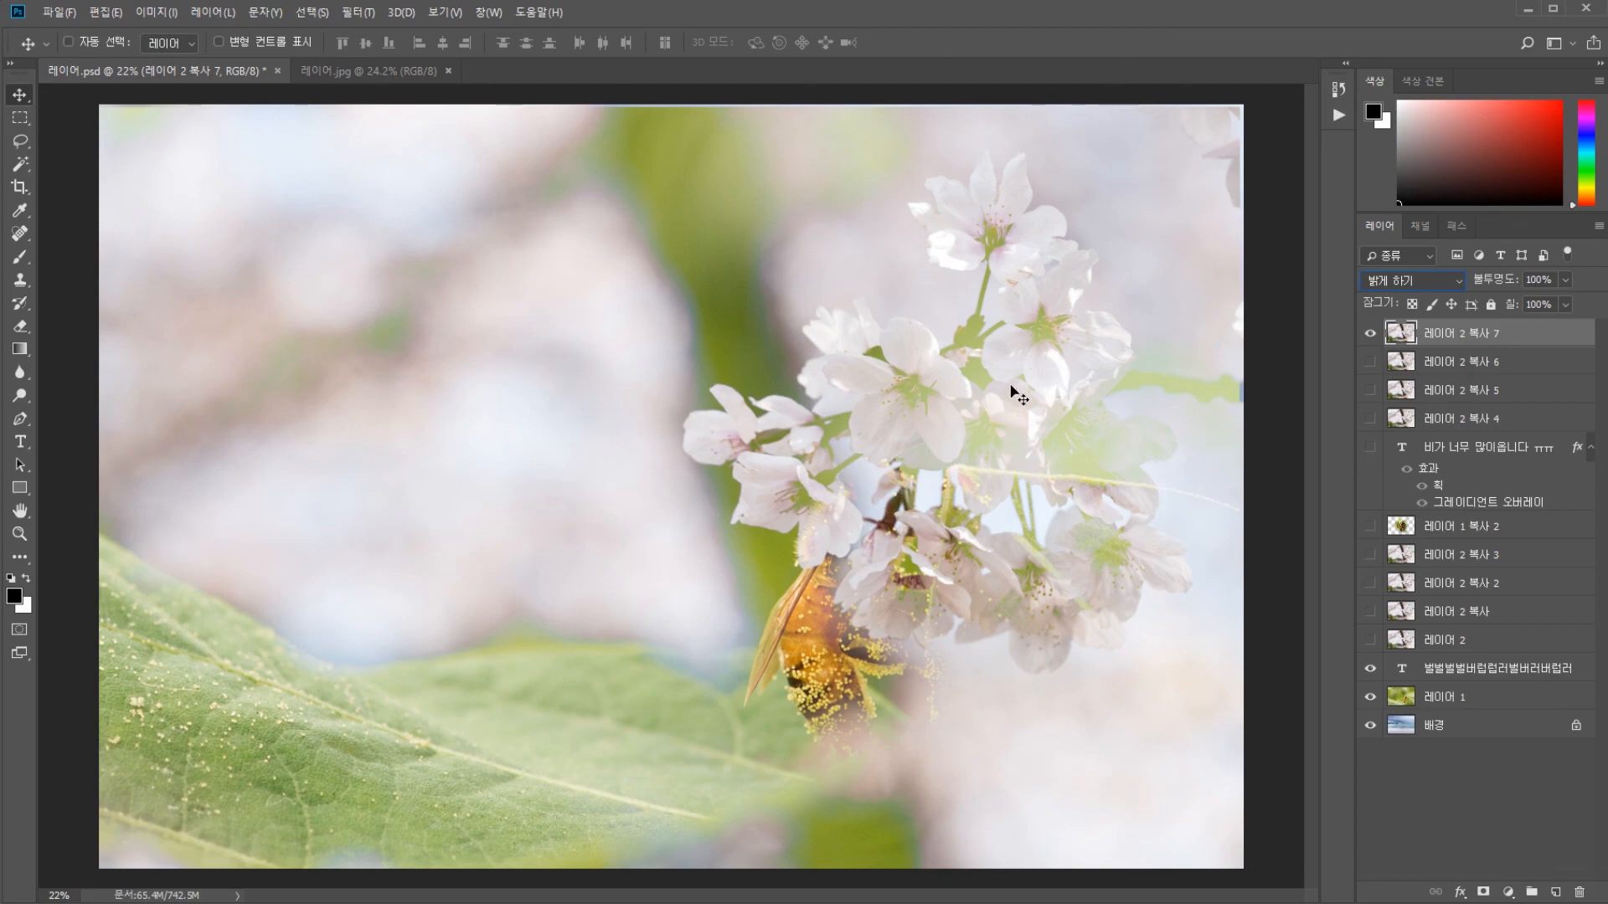
Select the layer 레이어 2 복사 3
{"action": "left_click", "coordinate": [1466, 640]}
{"action": "left_click", "coordinate": [1463, 556]}
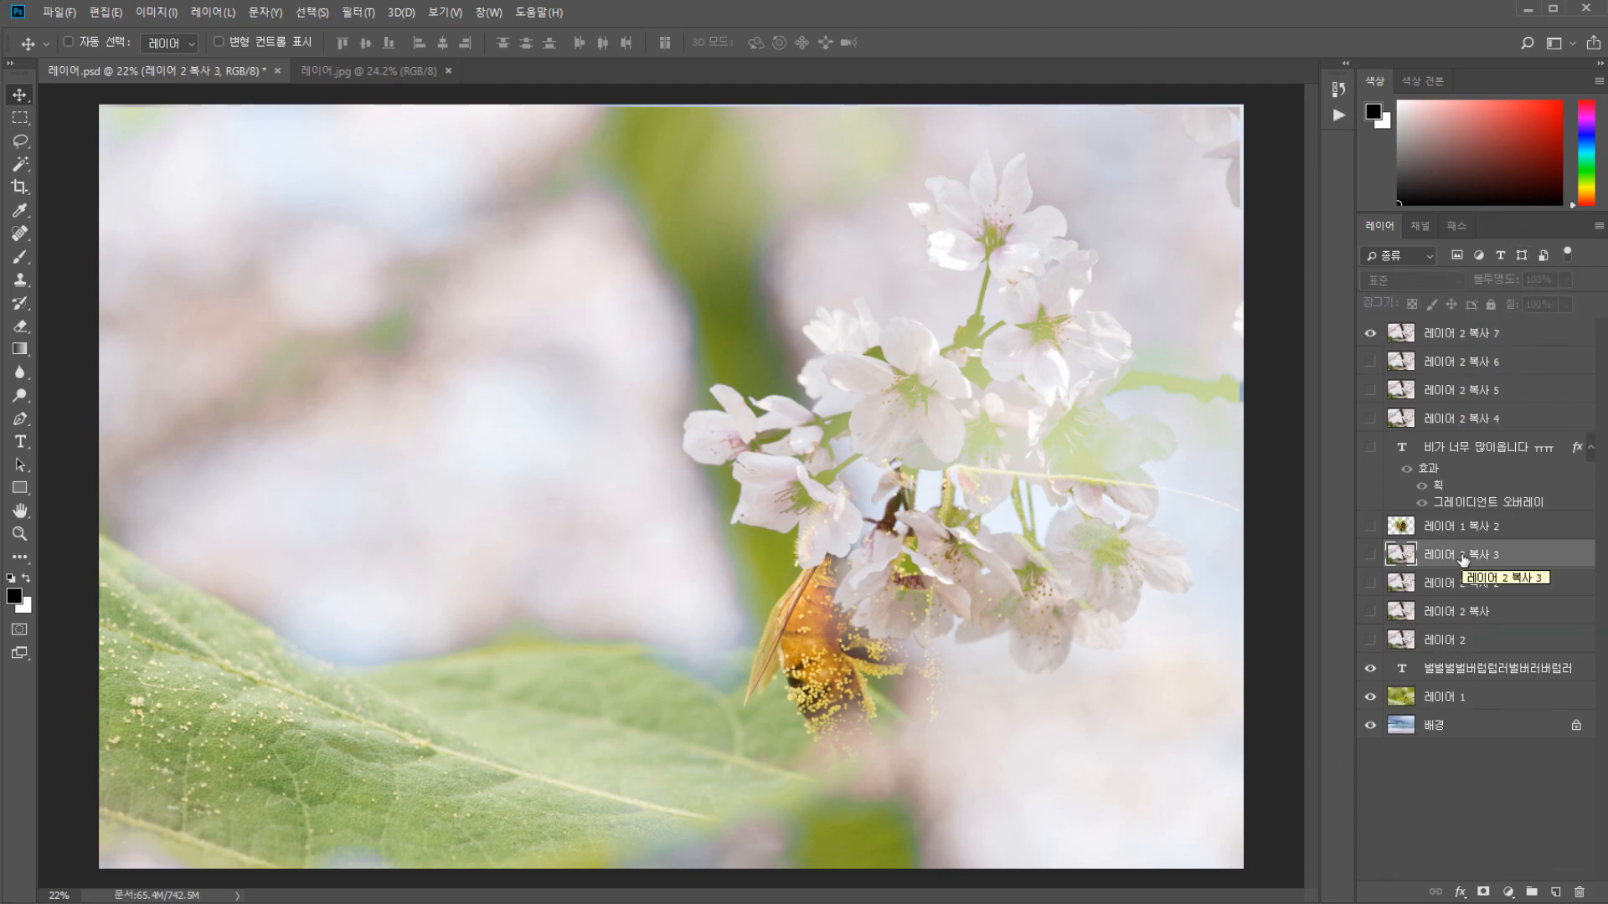